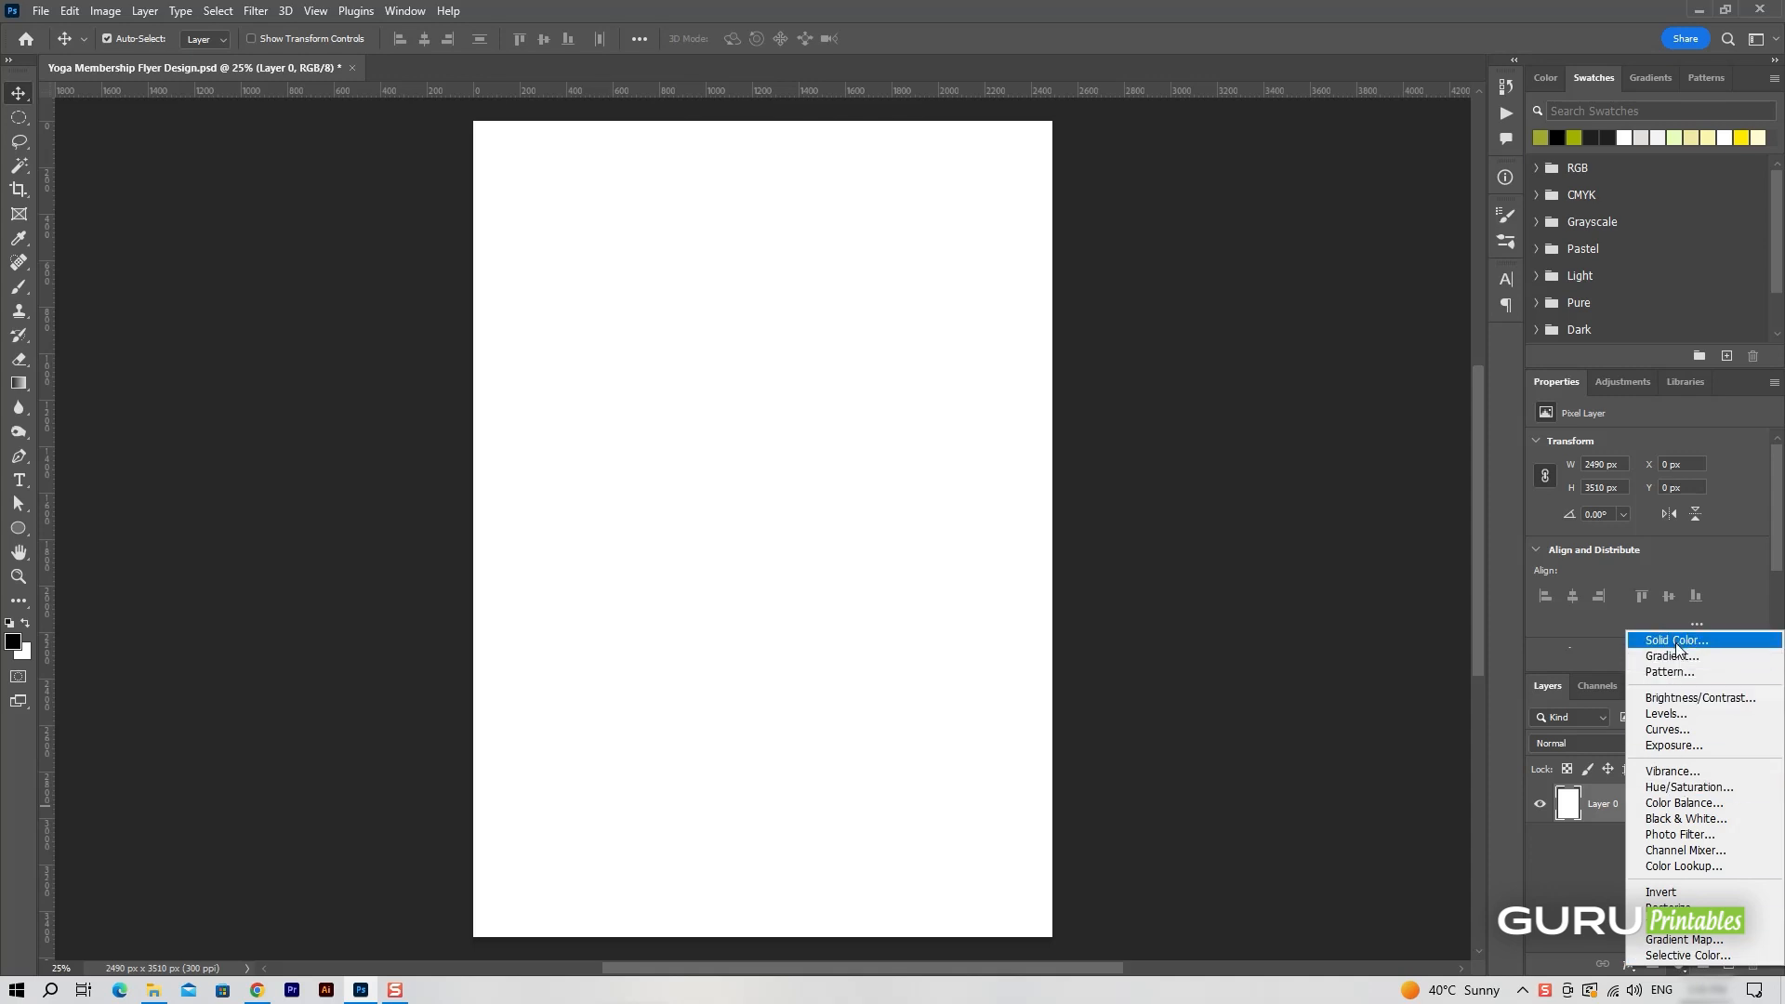
Add a Solid Color fill layer in #e4dfdb and rename it Background-Fill.
click(1676, 640)
click(1643, 138)
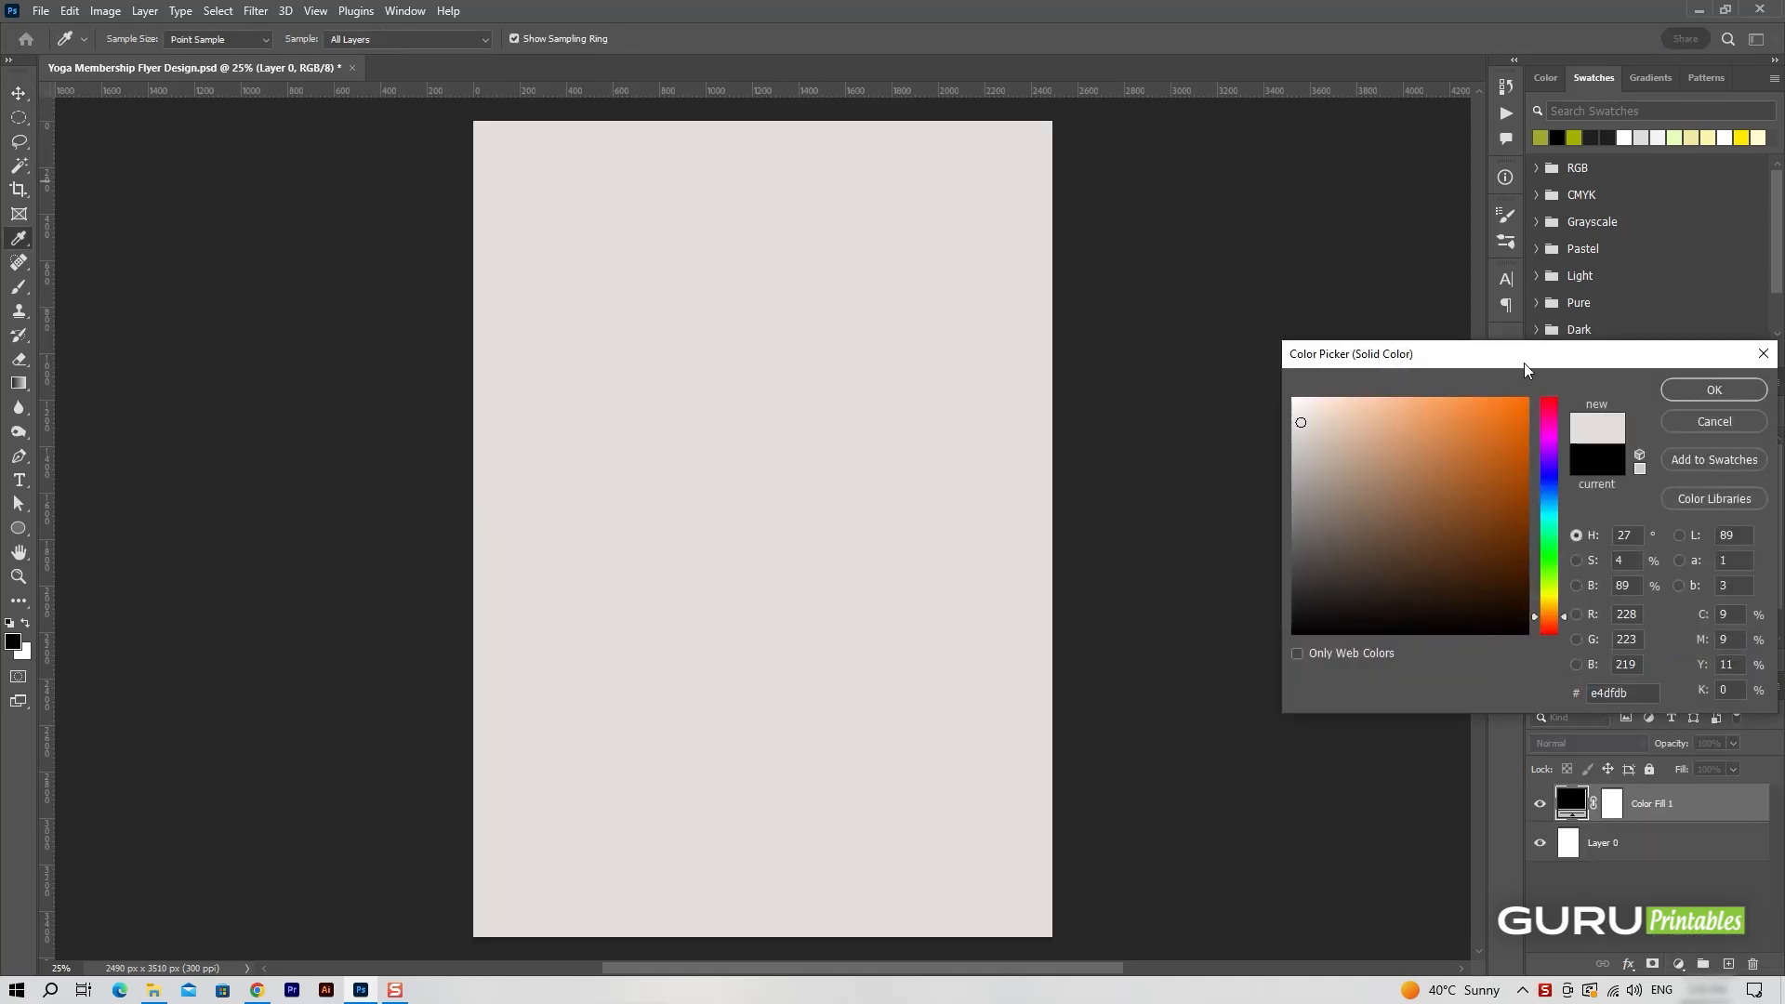
click(1717, 391)
double_click(1655, 802)
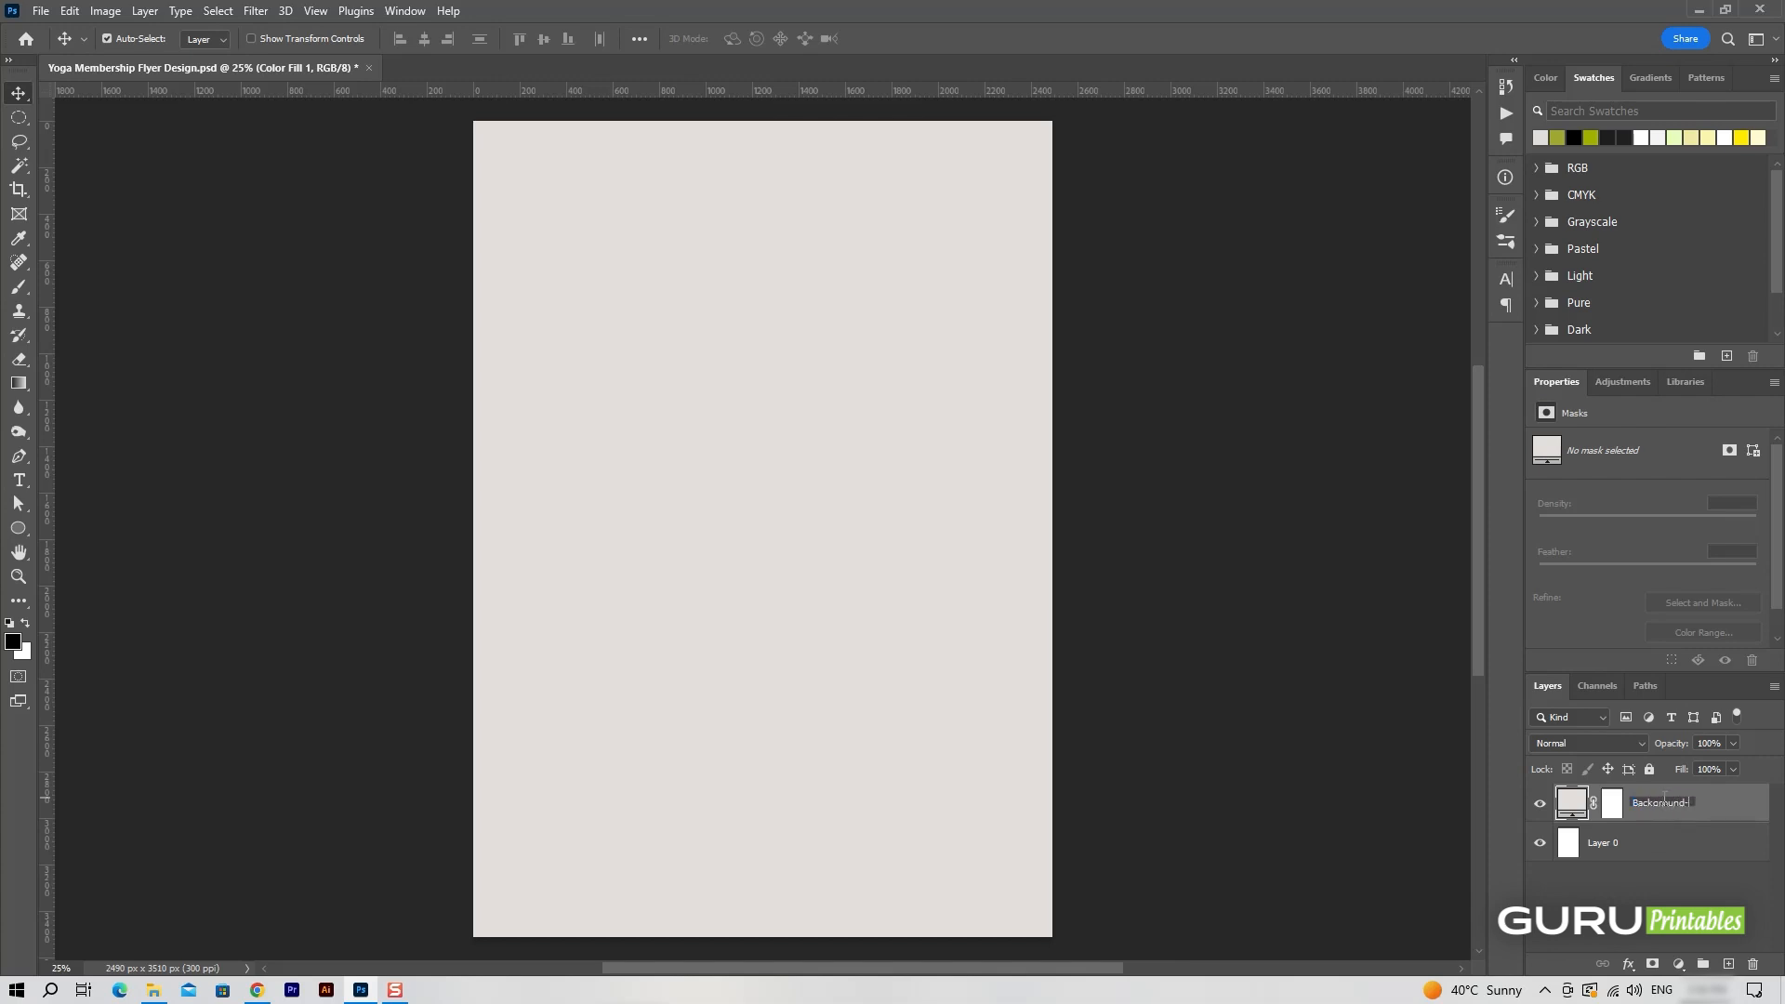
text(Background-Fill)
key(Return)
Delete Layer 0 and save the flyer document with Maximize Compatibility enabled.
click(1636, 843)
key(Delete)
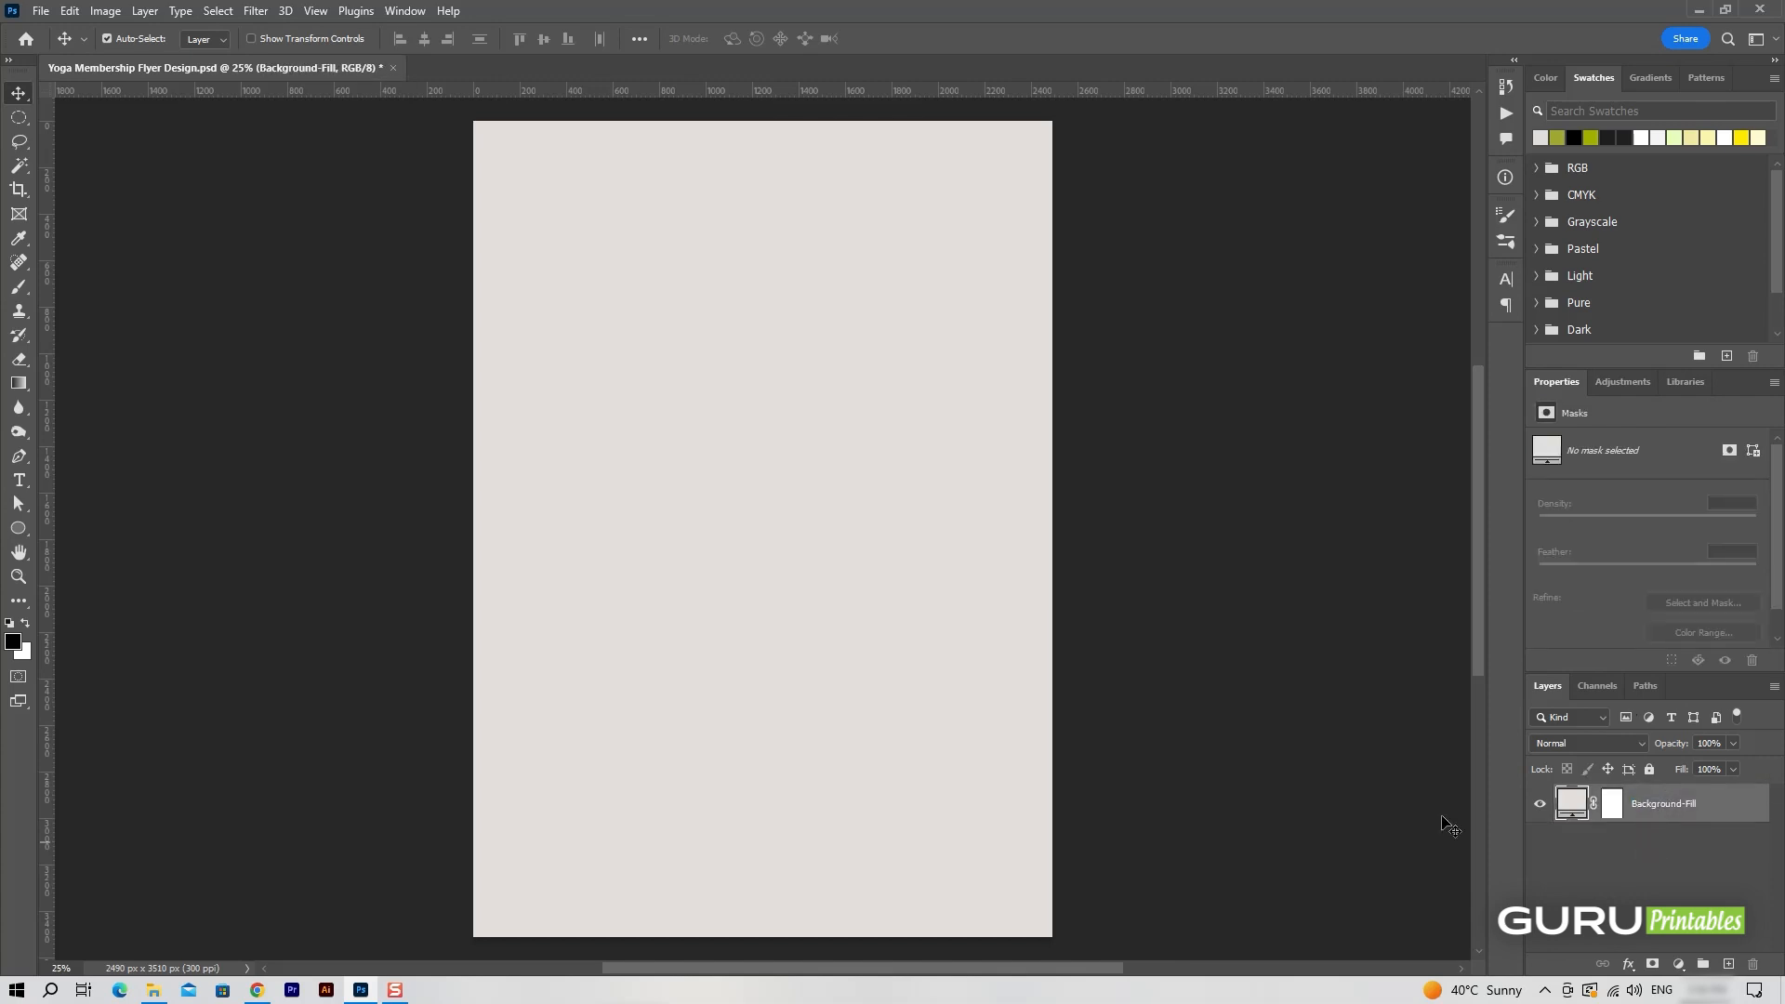
click(41, 11)
click(139, 216)
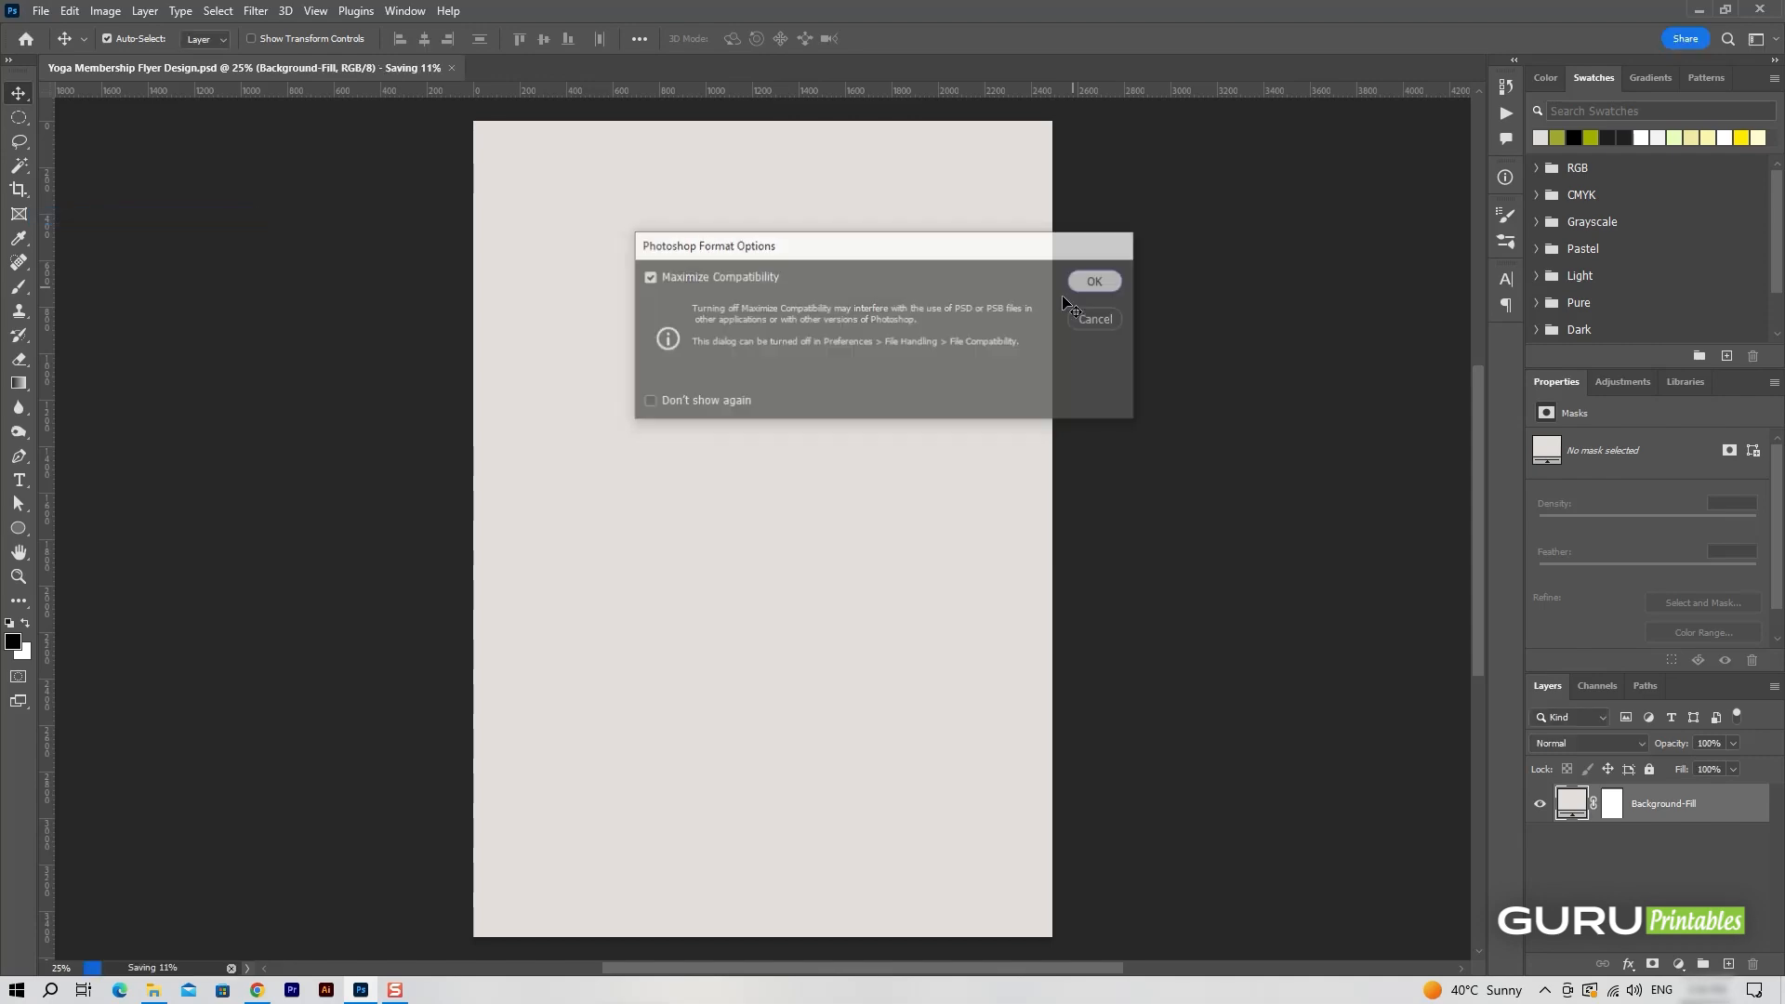
key(Return)
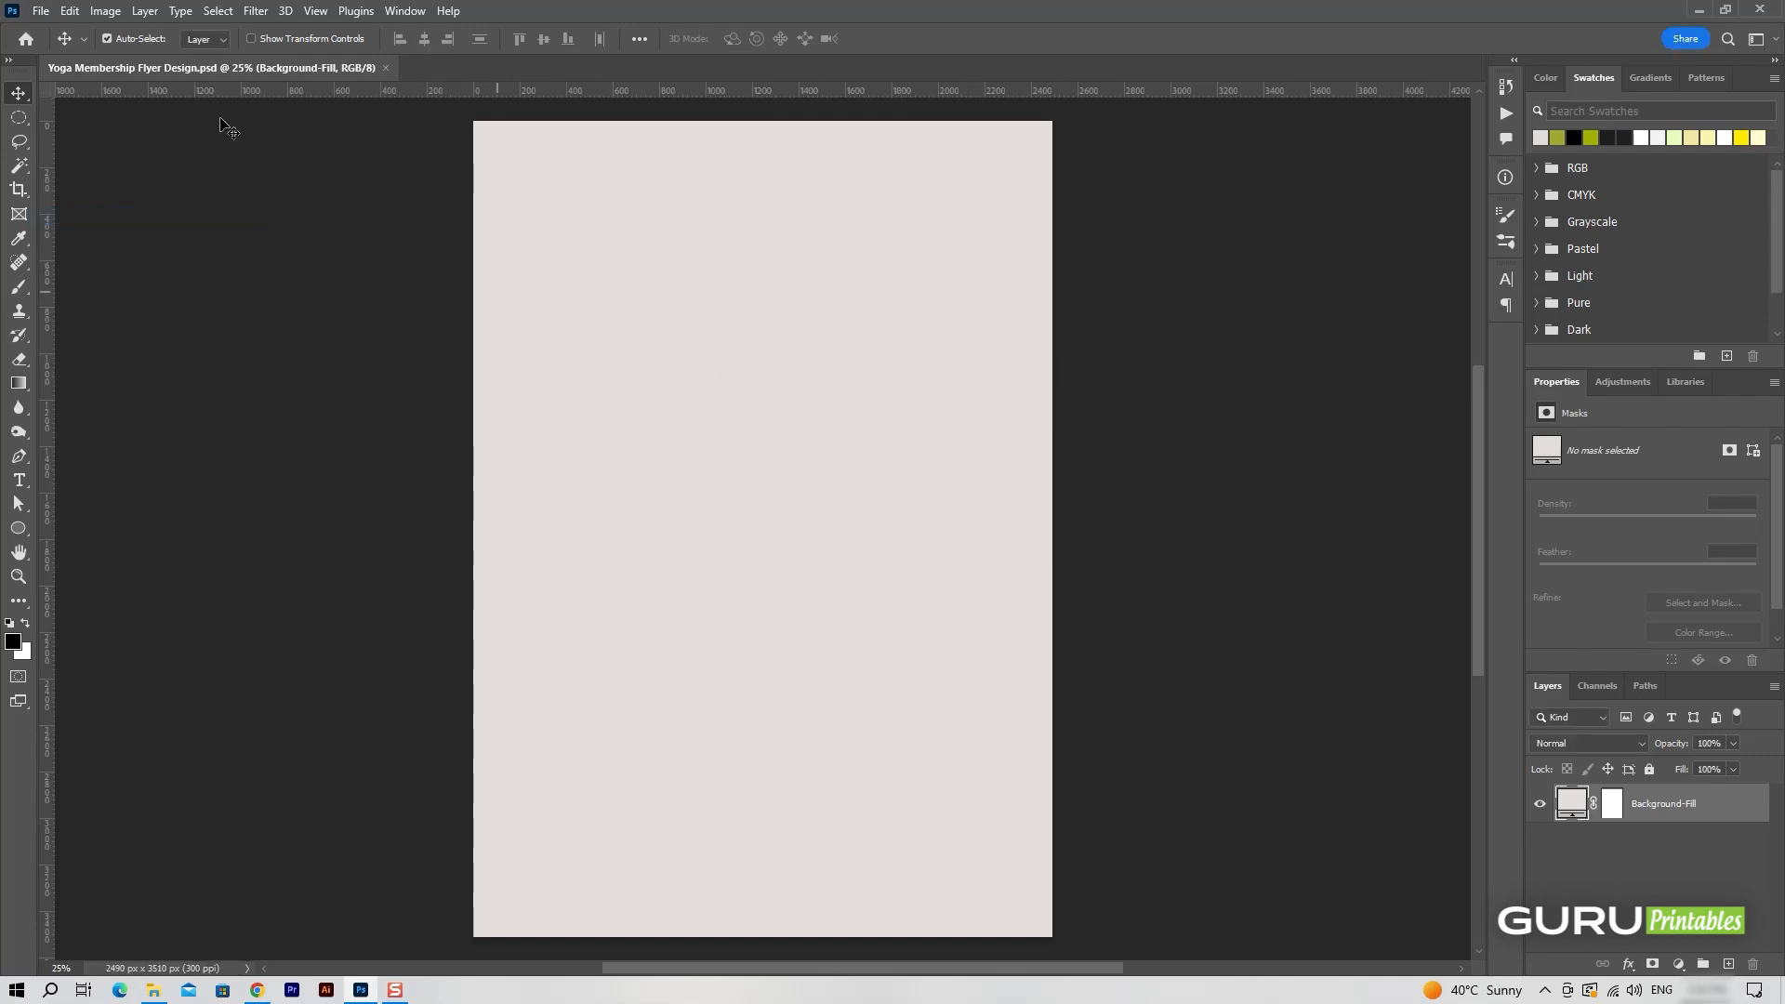
Open yoga-girl-sample.jpg from the assets folder and bring the photo into the flyer document above Background-Fill.
click(40, 11)
click(56, 51)
click(597, 183)
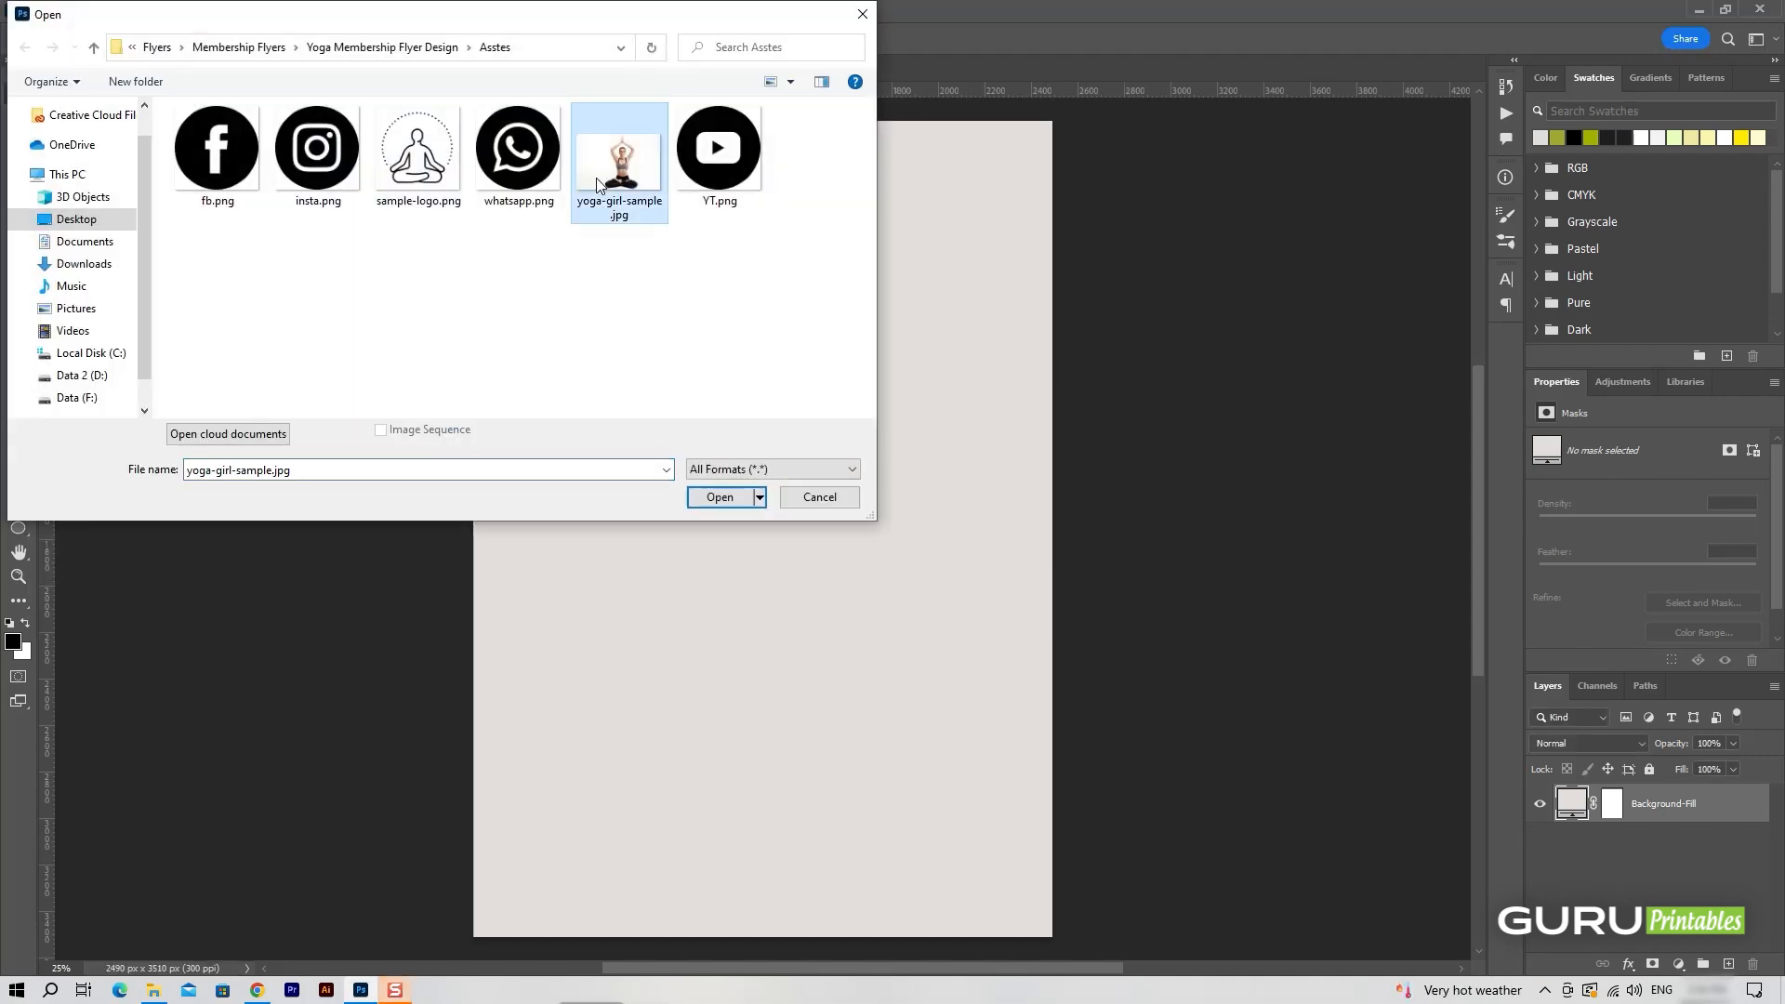
click(720, 497)
click(1741, 810)
drag(851, 562, 749, 556)
Scale the photo to about 4250 × 2832 px with the woman centred on the page, and rename its layer yoga-girl.
key(ctrl+t)
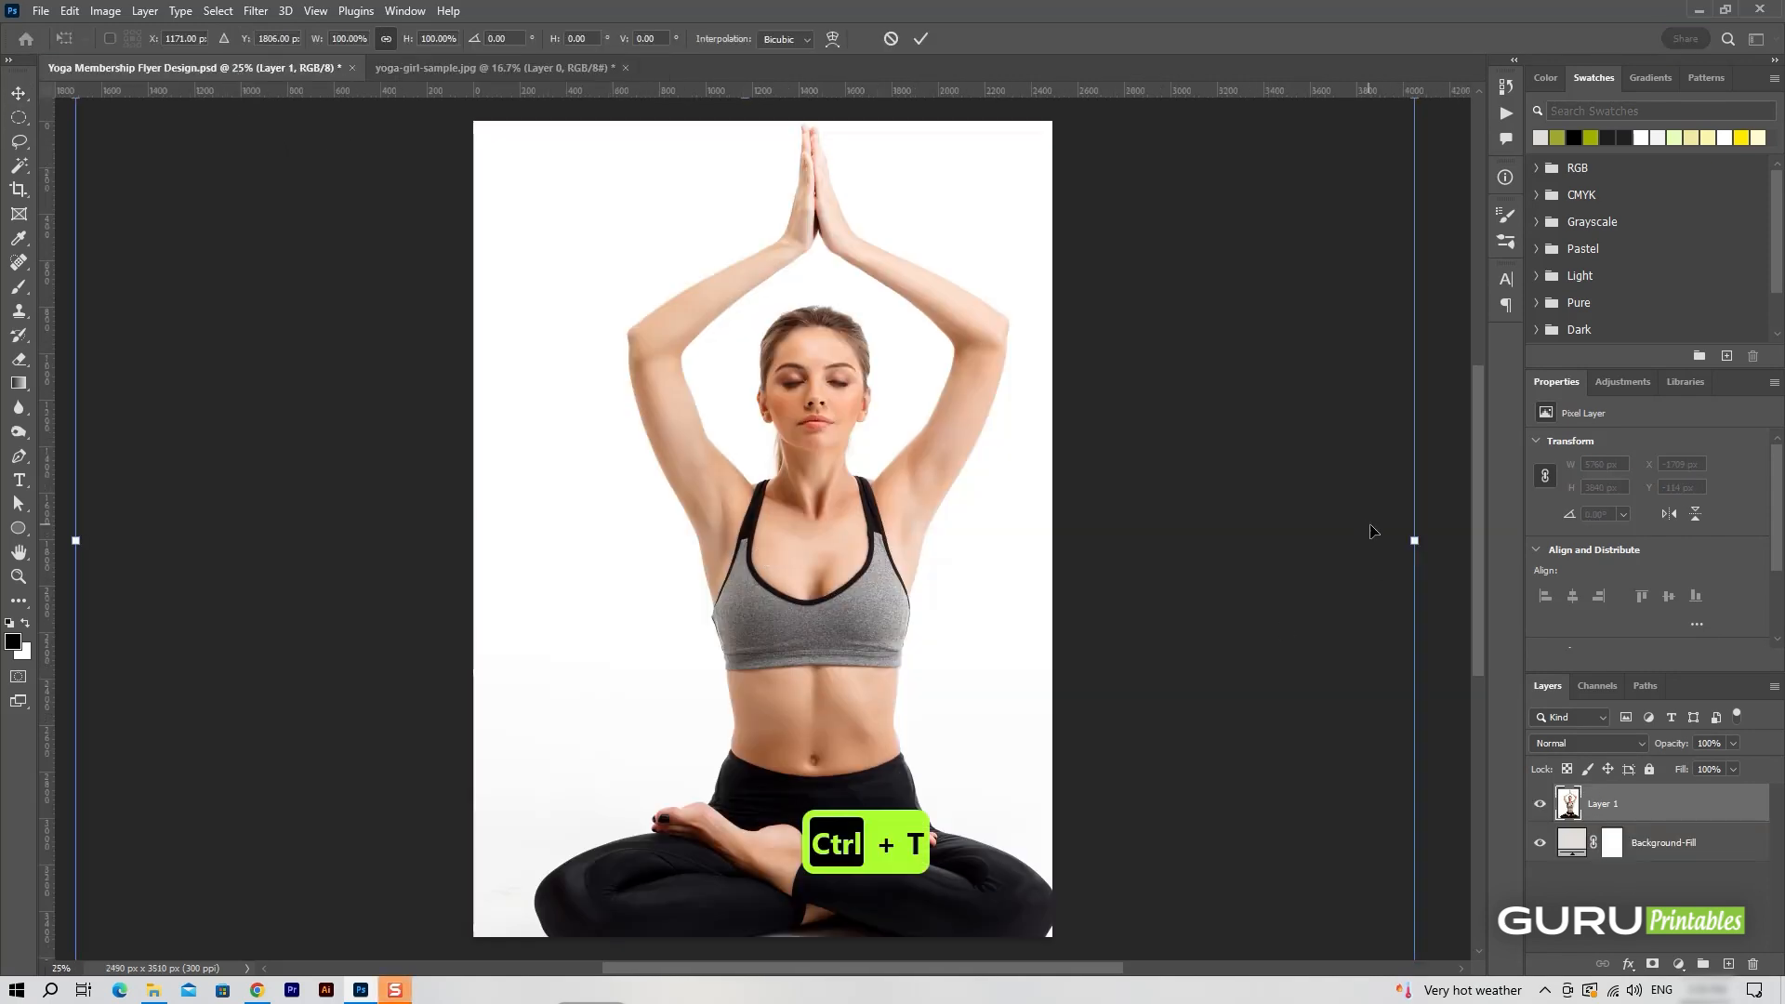
drag(1415, 540, 1214, 510)
drag(900, 518, 872, 467)
click(921, 38)
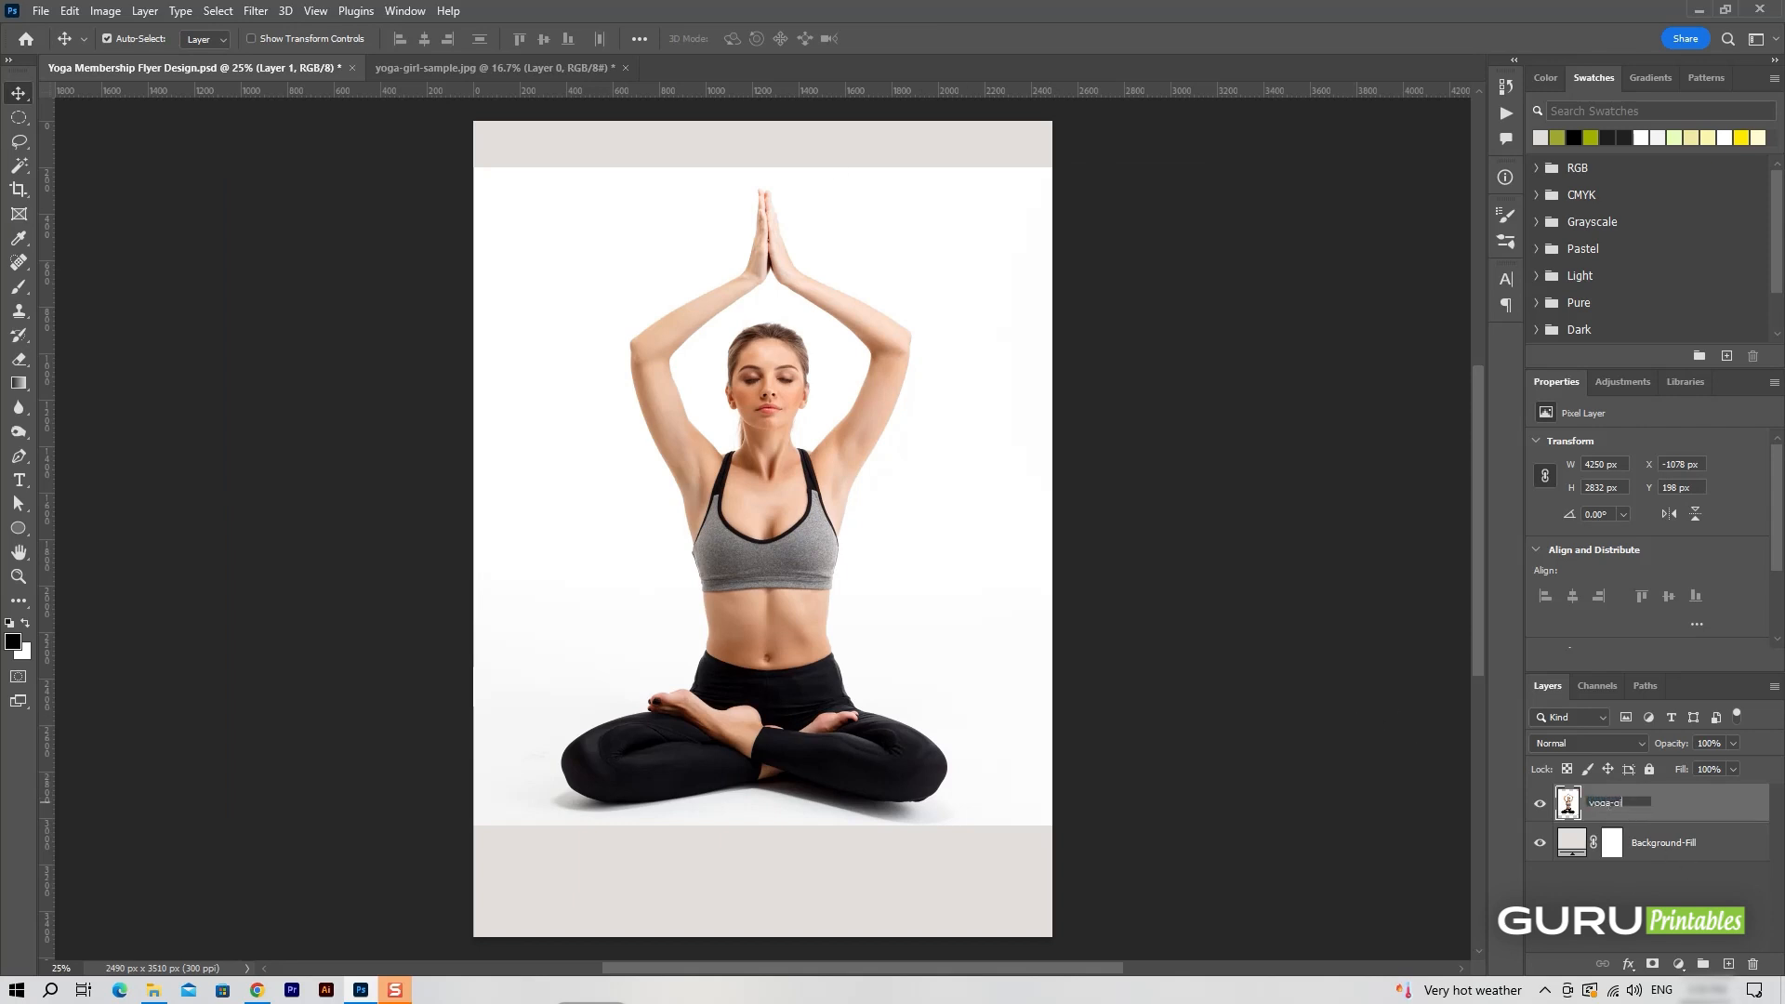
key(Return)
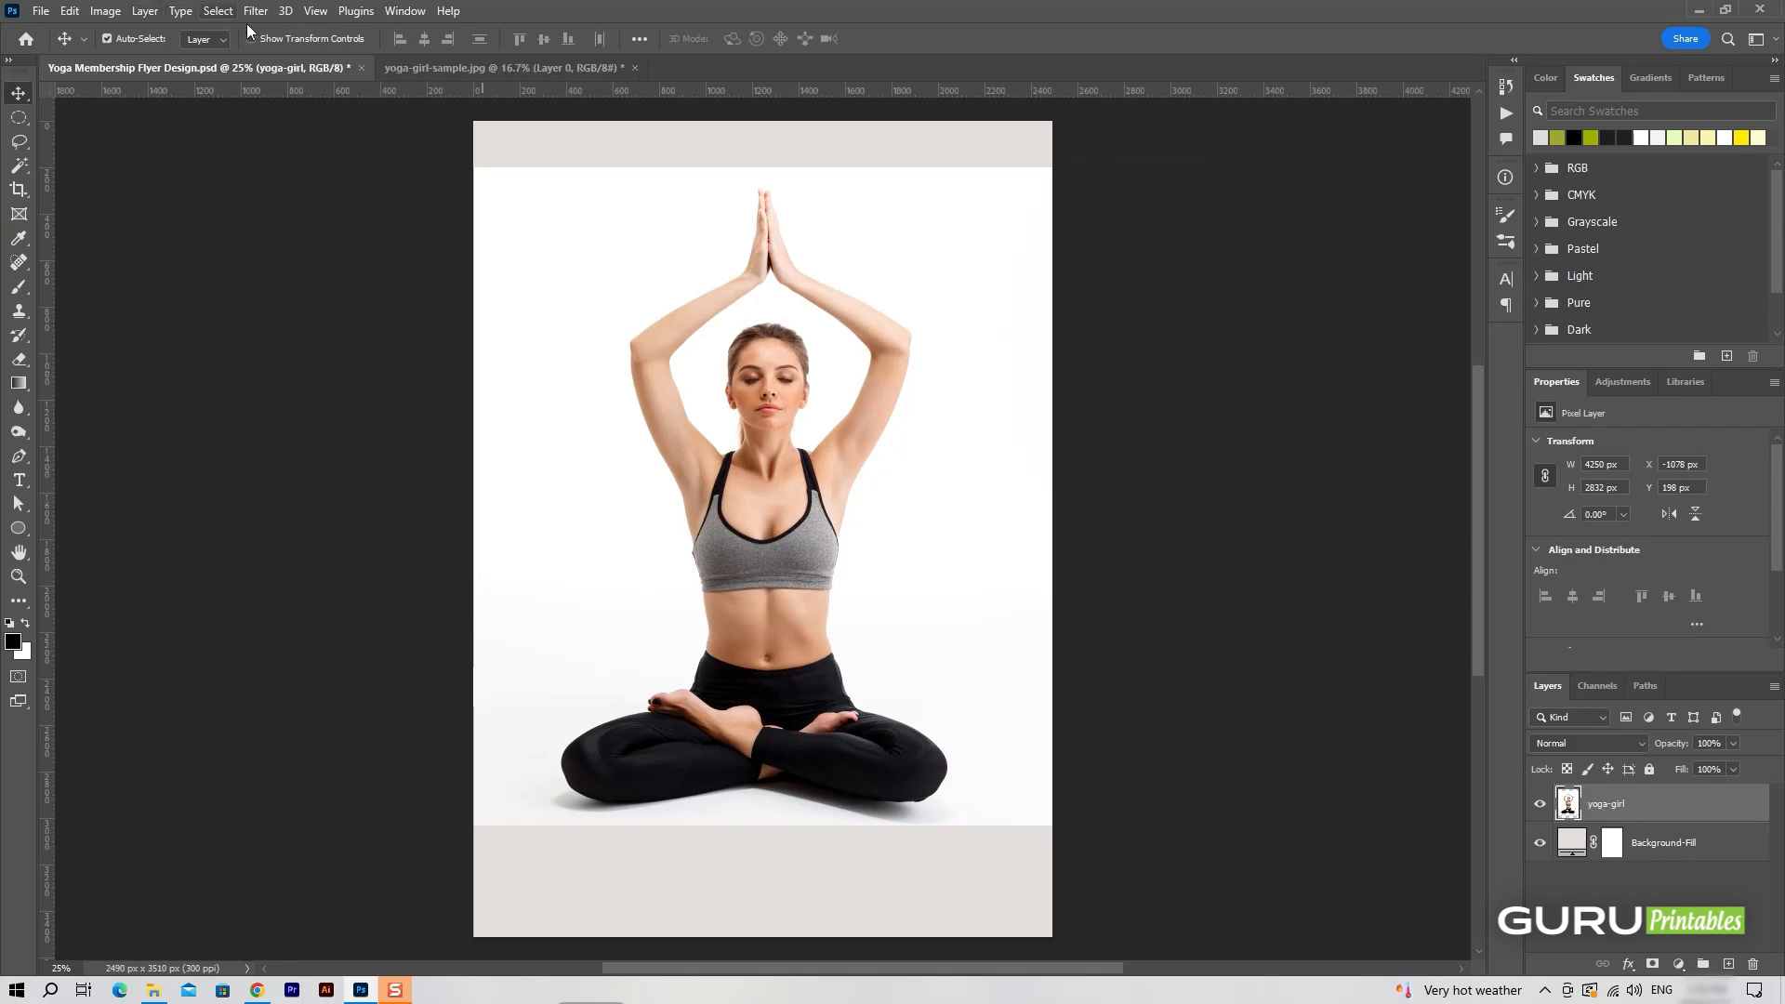
Select the subject on the yoga-girl layer and hide the photo's background with a layer mask.
right_click(1644, 812)
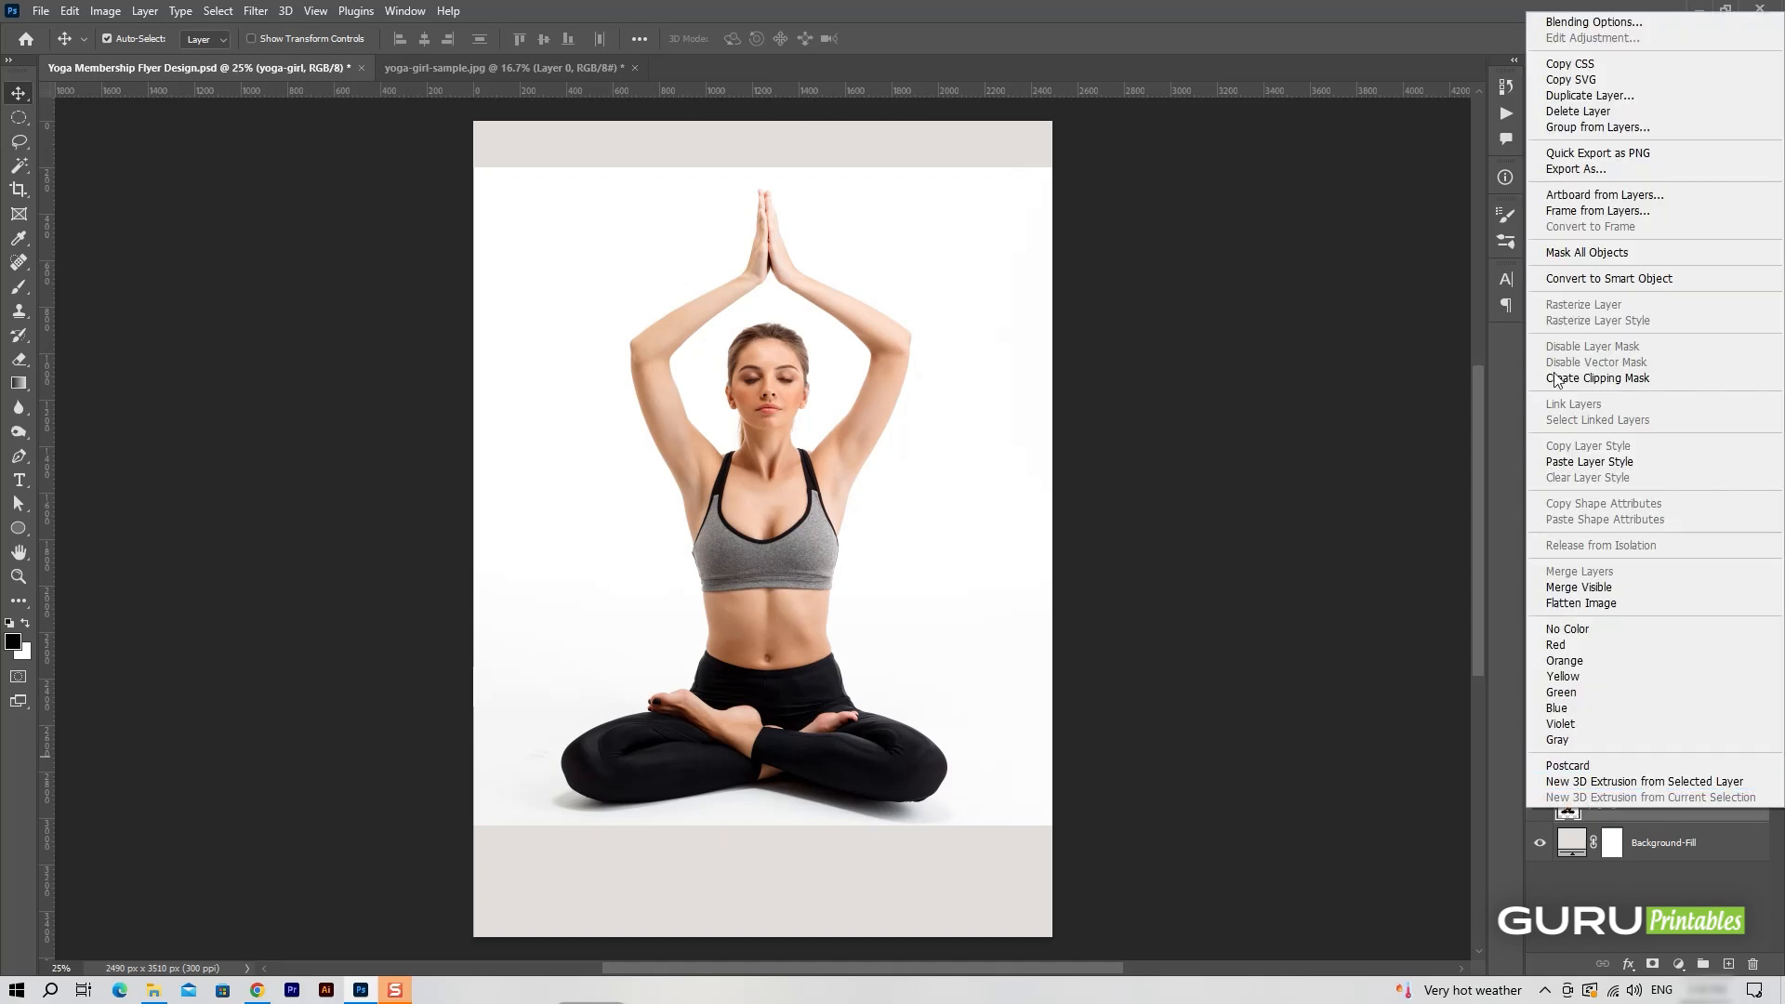
click(272, 14)
click(219, 11)
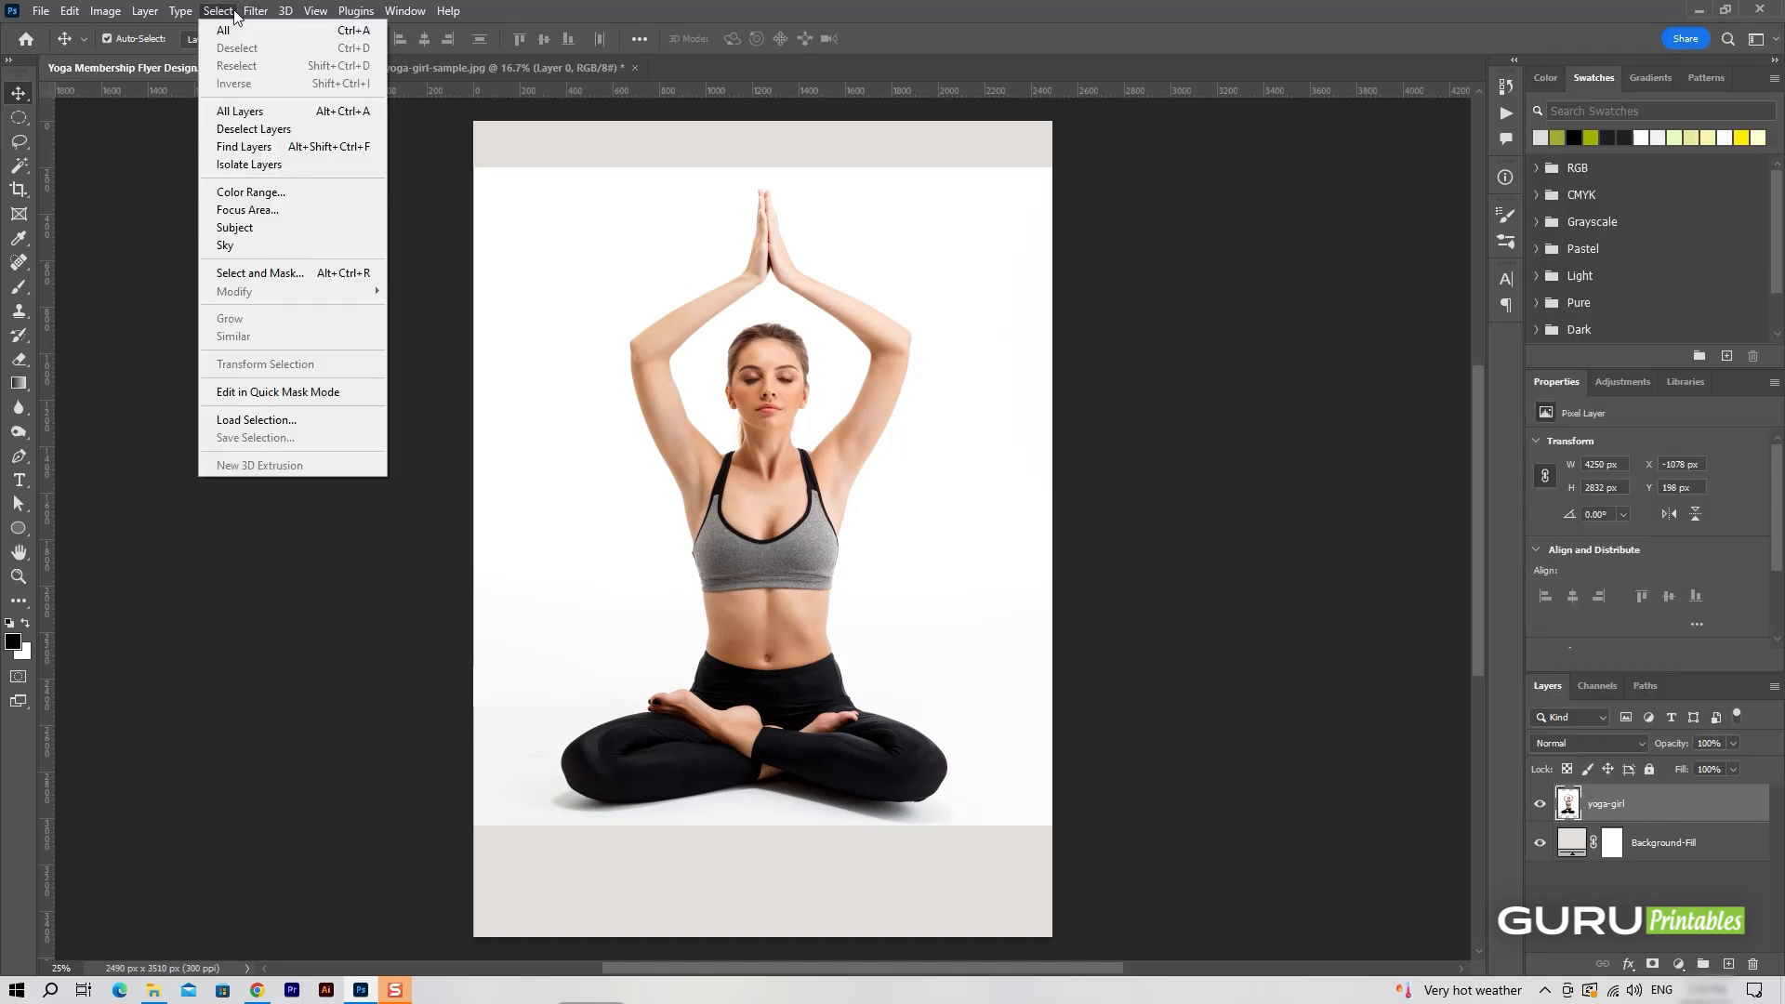
click(253, 246)
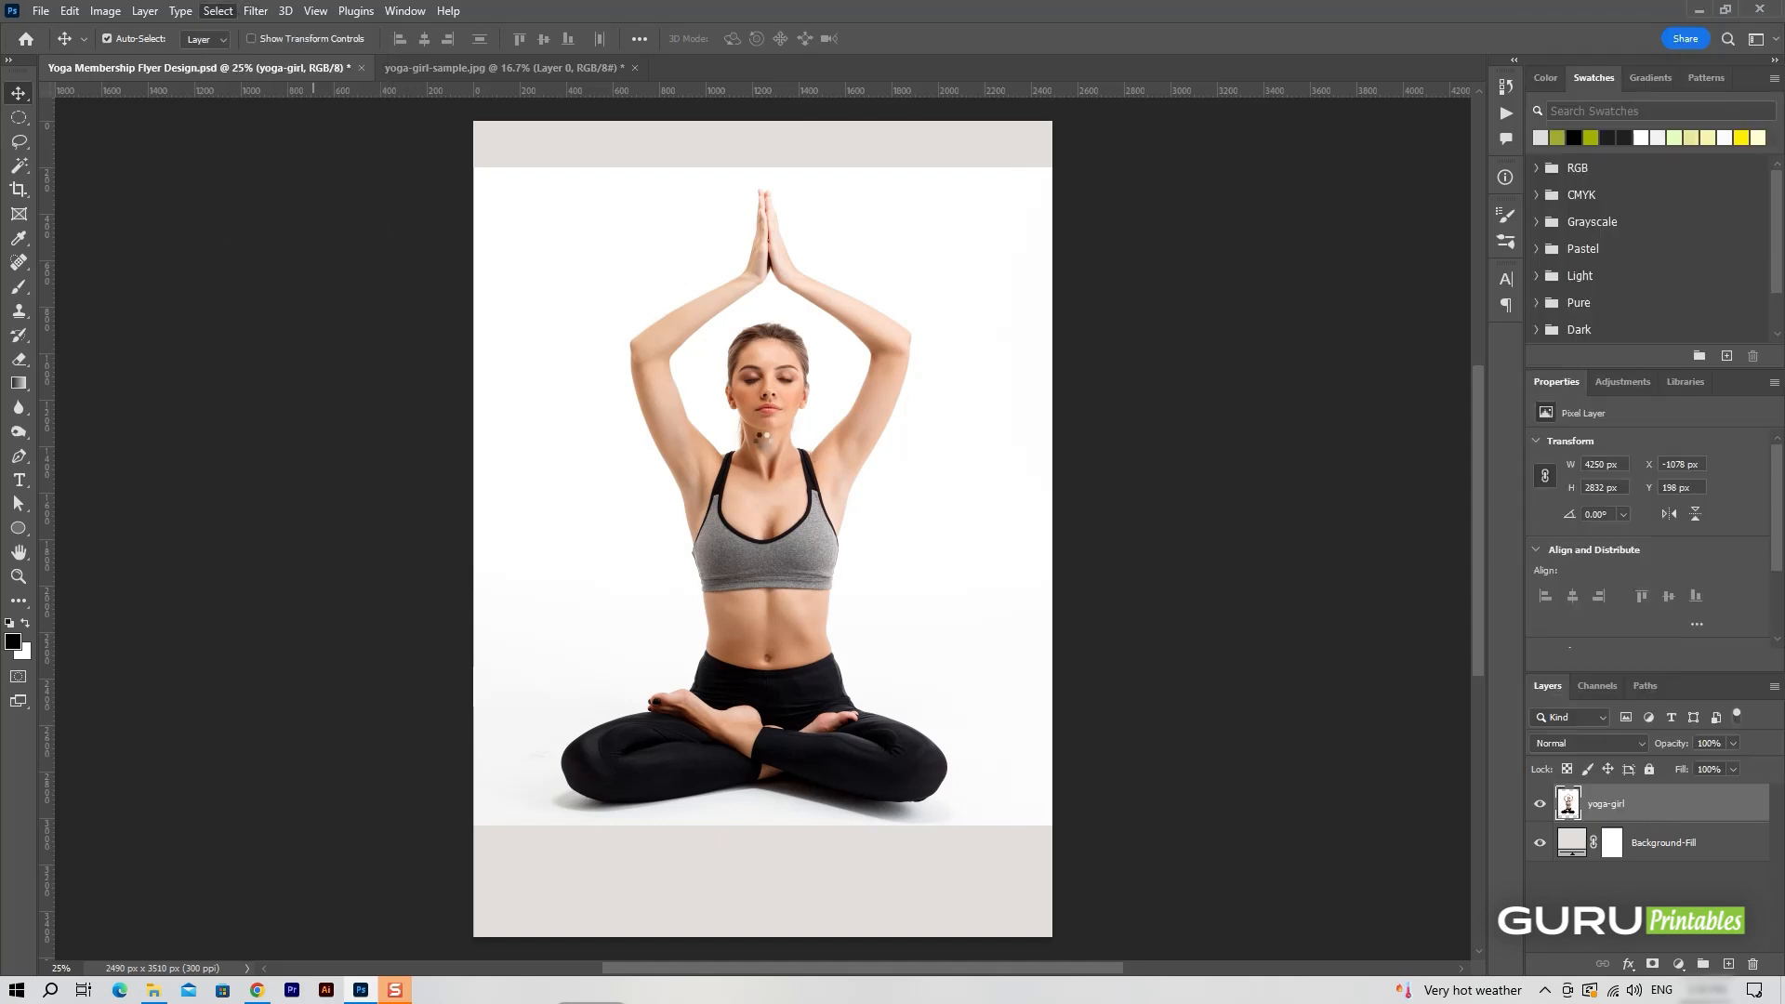
click(1652, 964)
Duplicate the yoga-girl layer and give the copy an inverted mask and the Multiply blend mode.
drag(1702, 828, 1728, 964)
click(1606, 804)
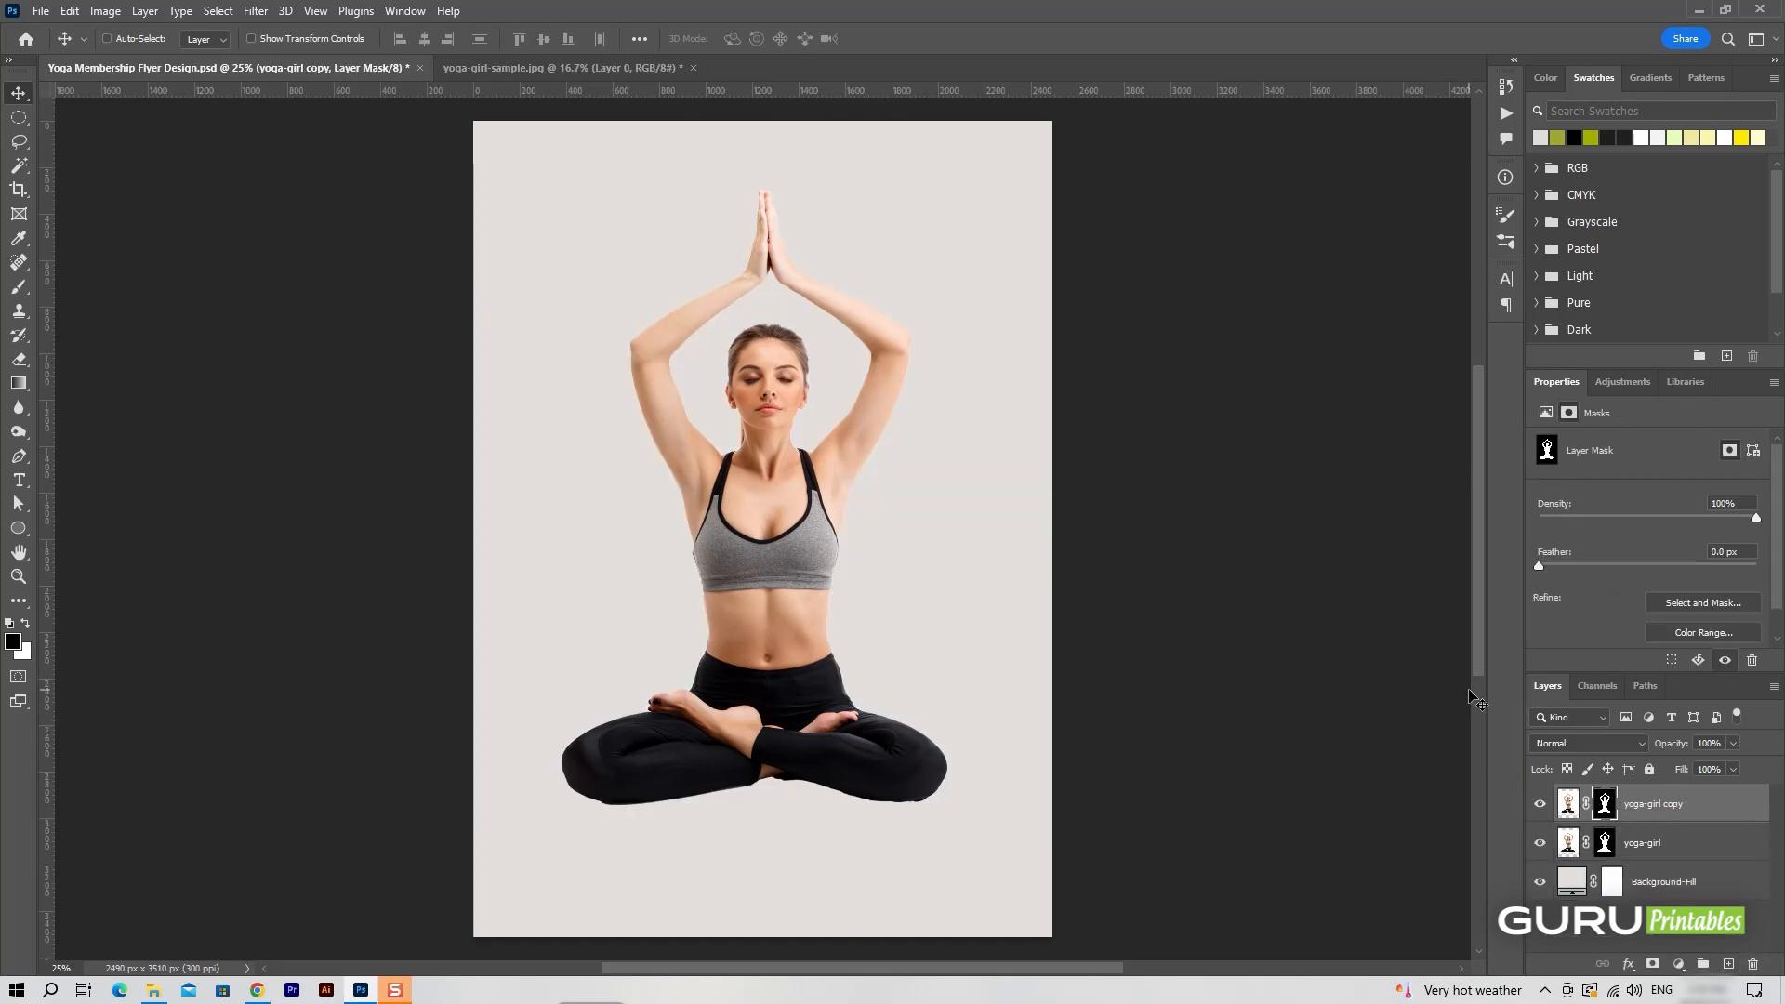
key(ctrl+i)
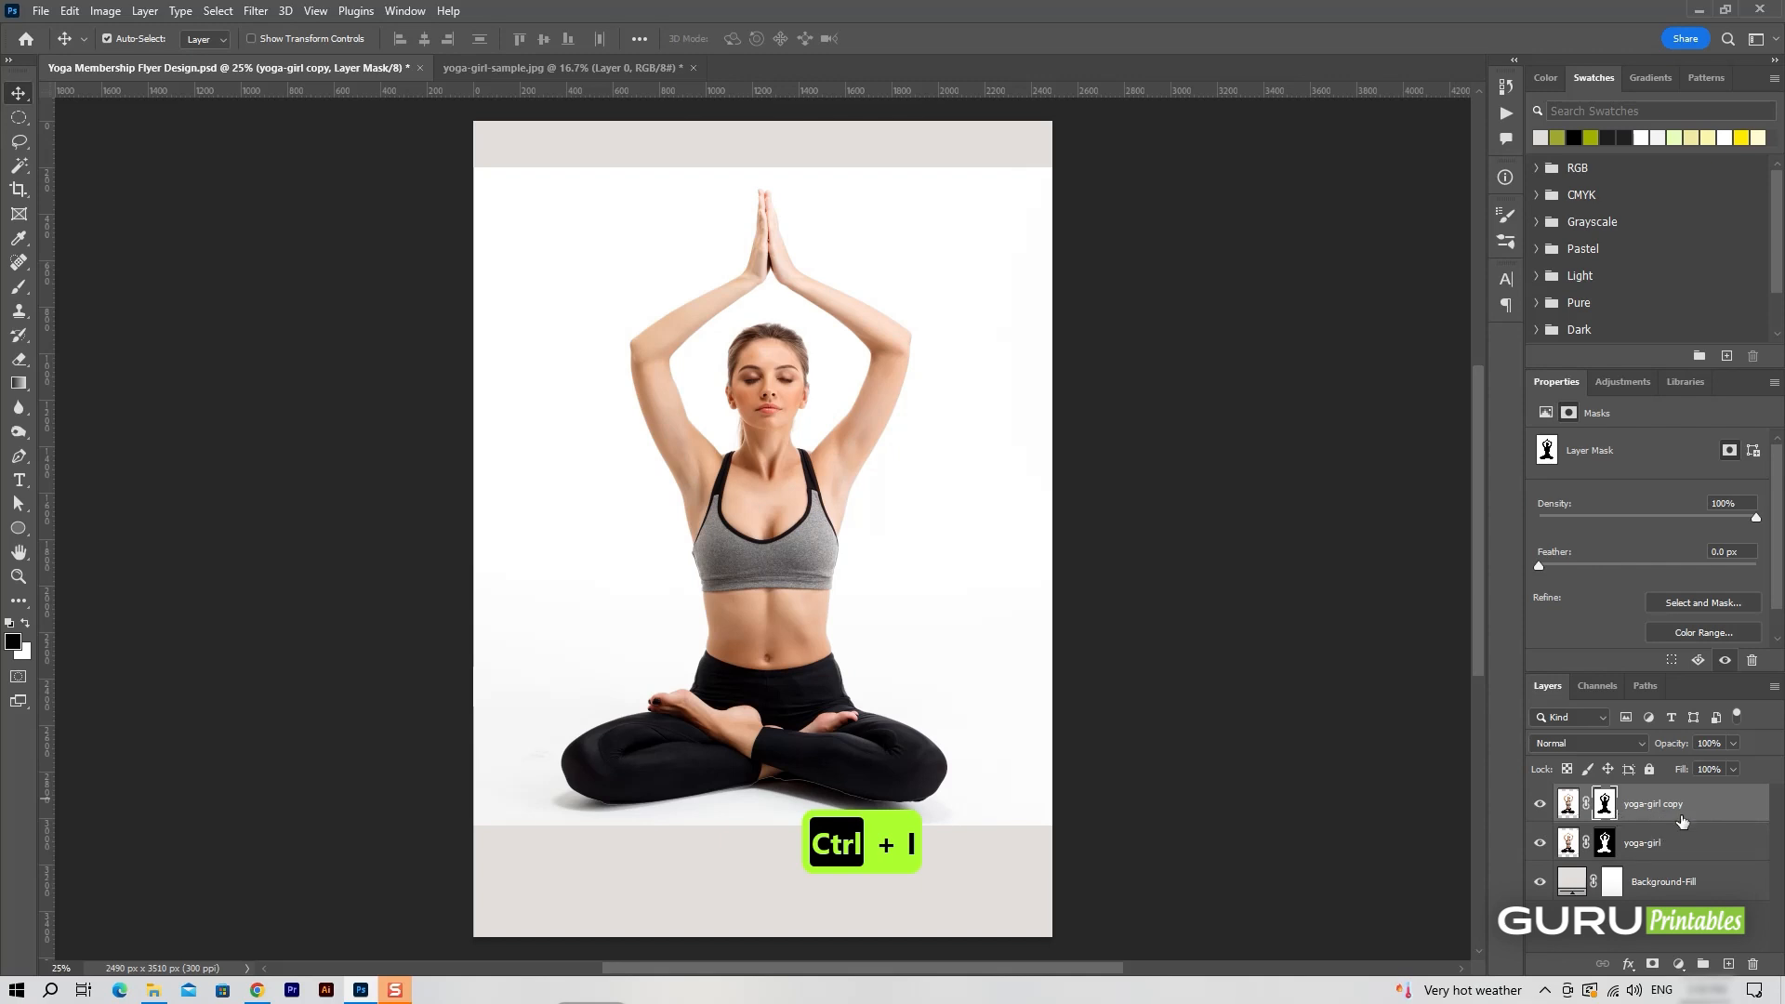
click(1589, 743)
click(1547, 583)
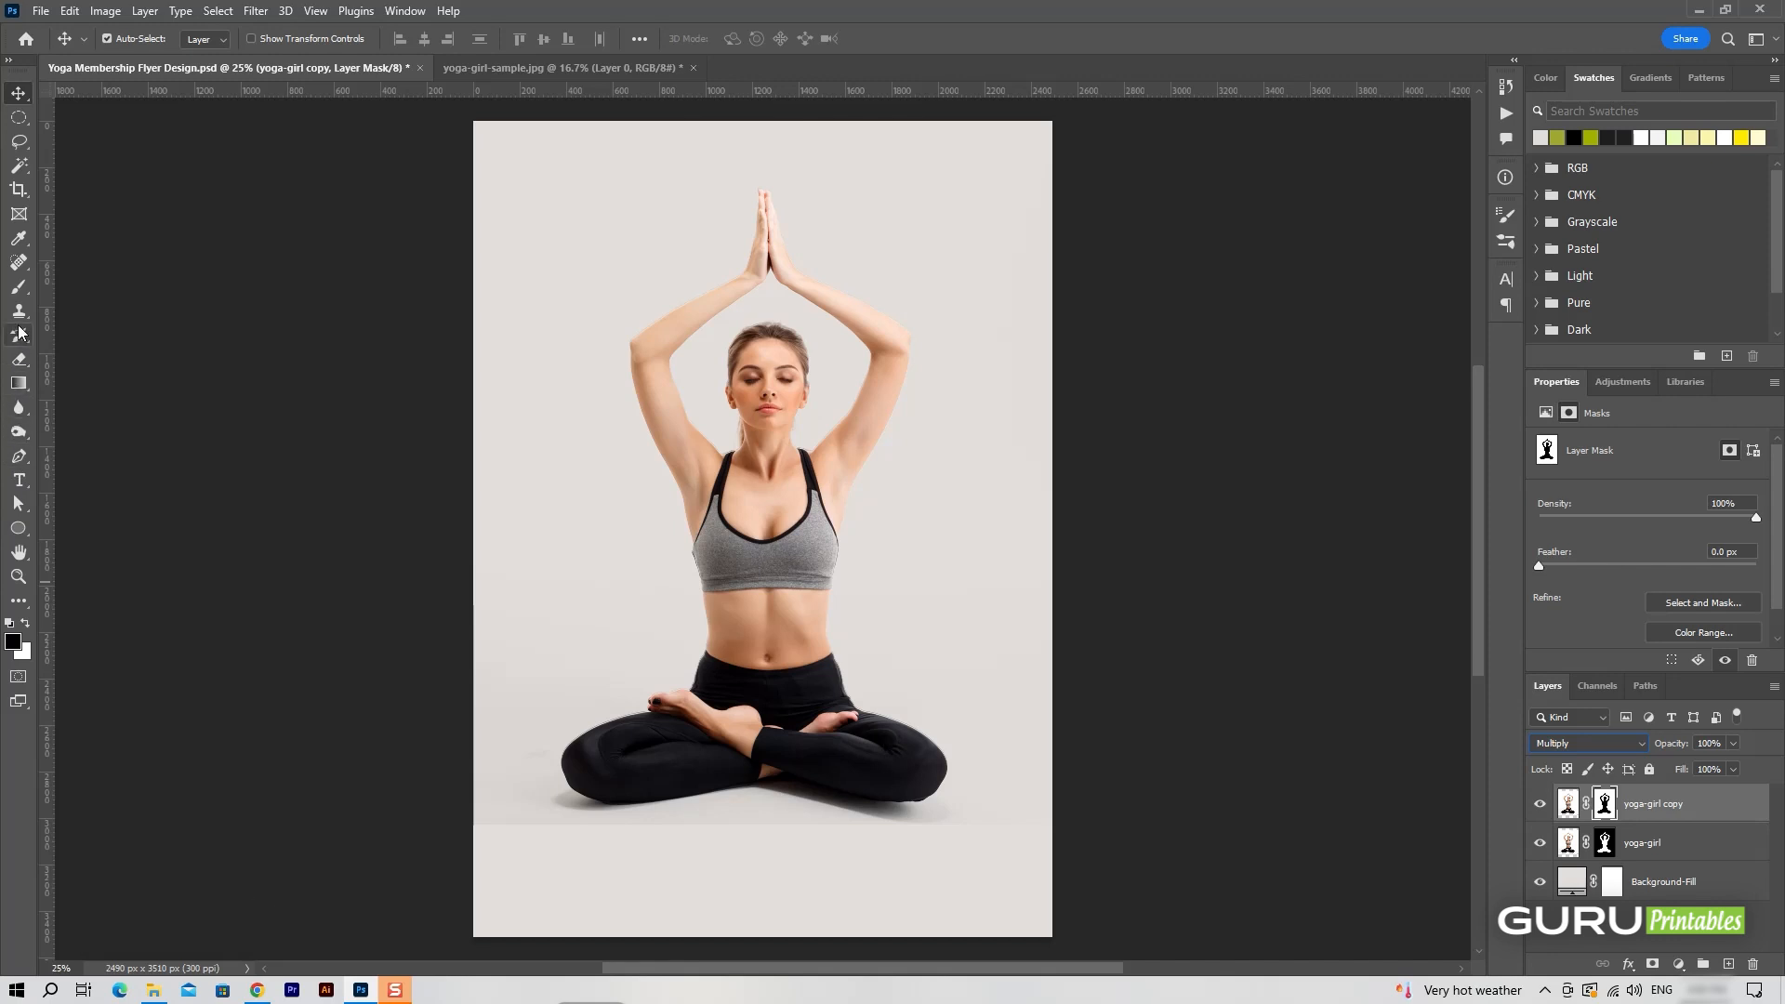
Paint the yoga-girl copy's mask with a large soft black brush at 50% flow to fade the photo's outer edges.
click(19, 286)
click(135, 38)
click(68, 220)
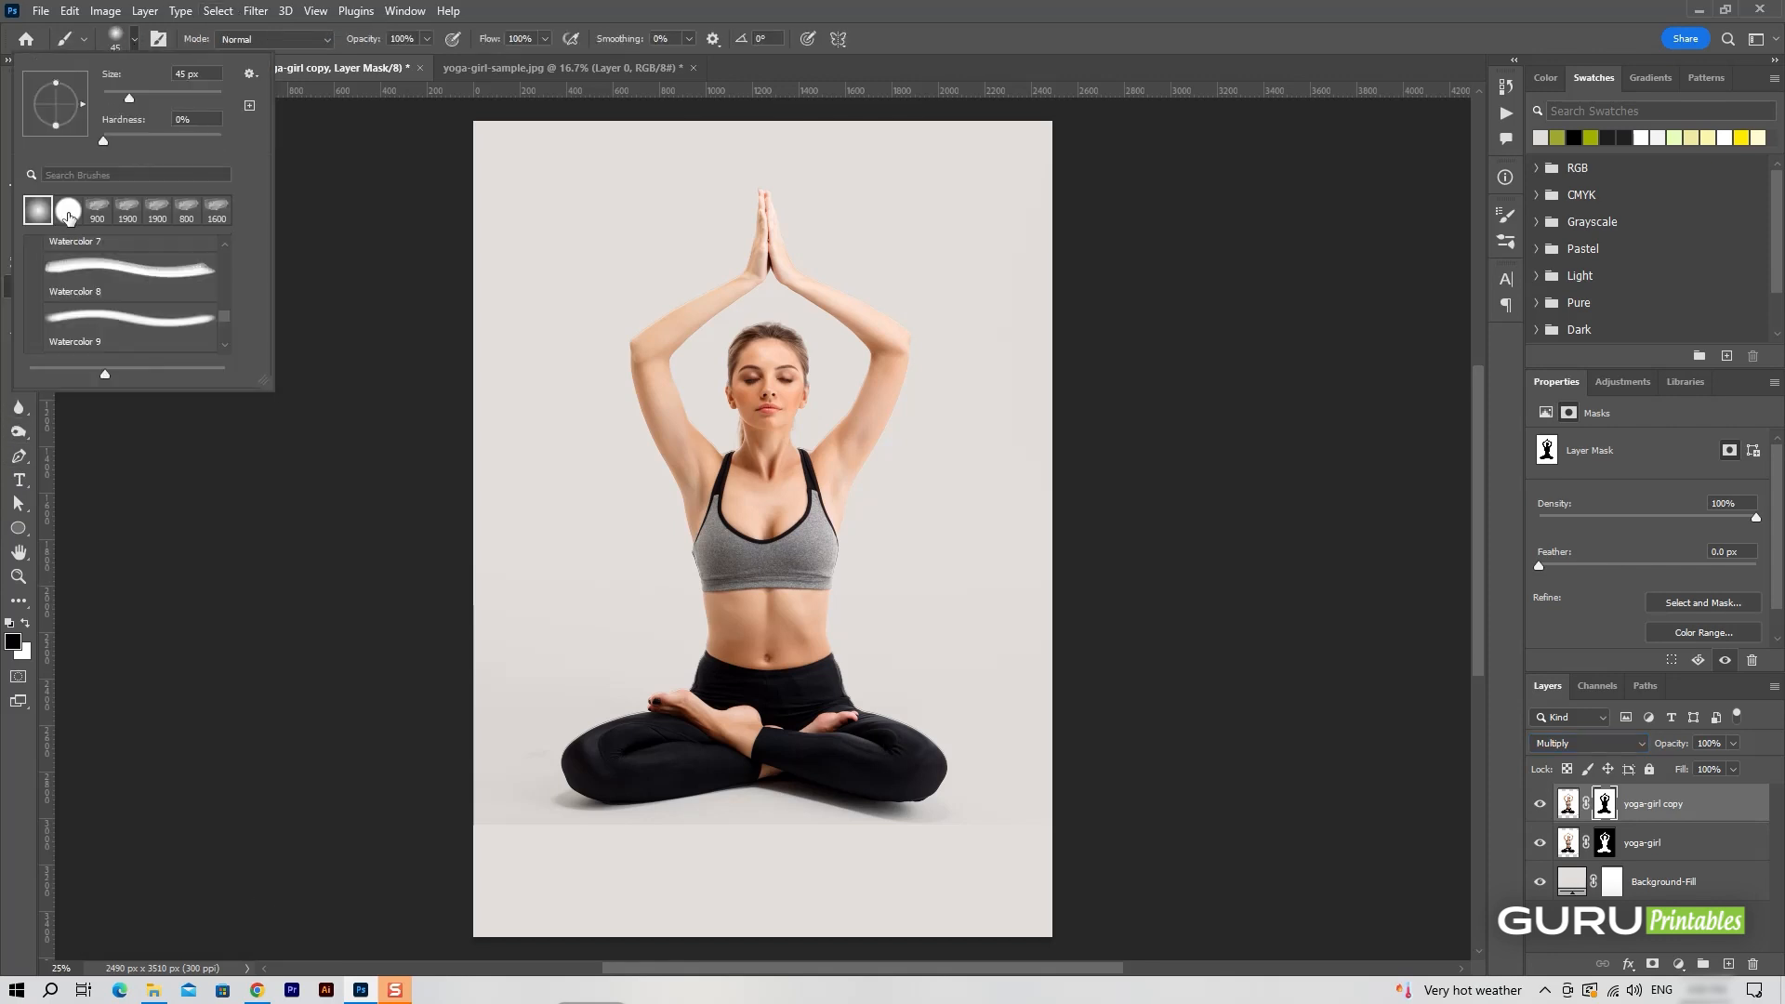
click(588, 18)
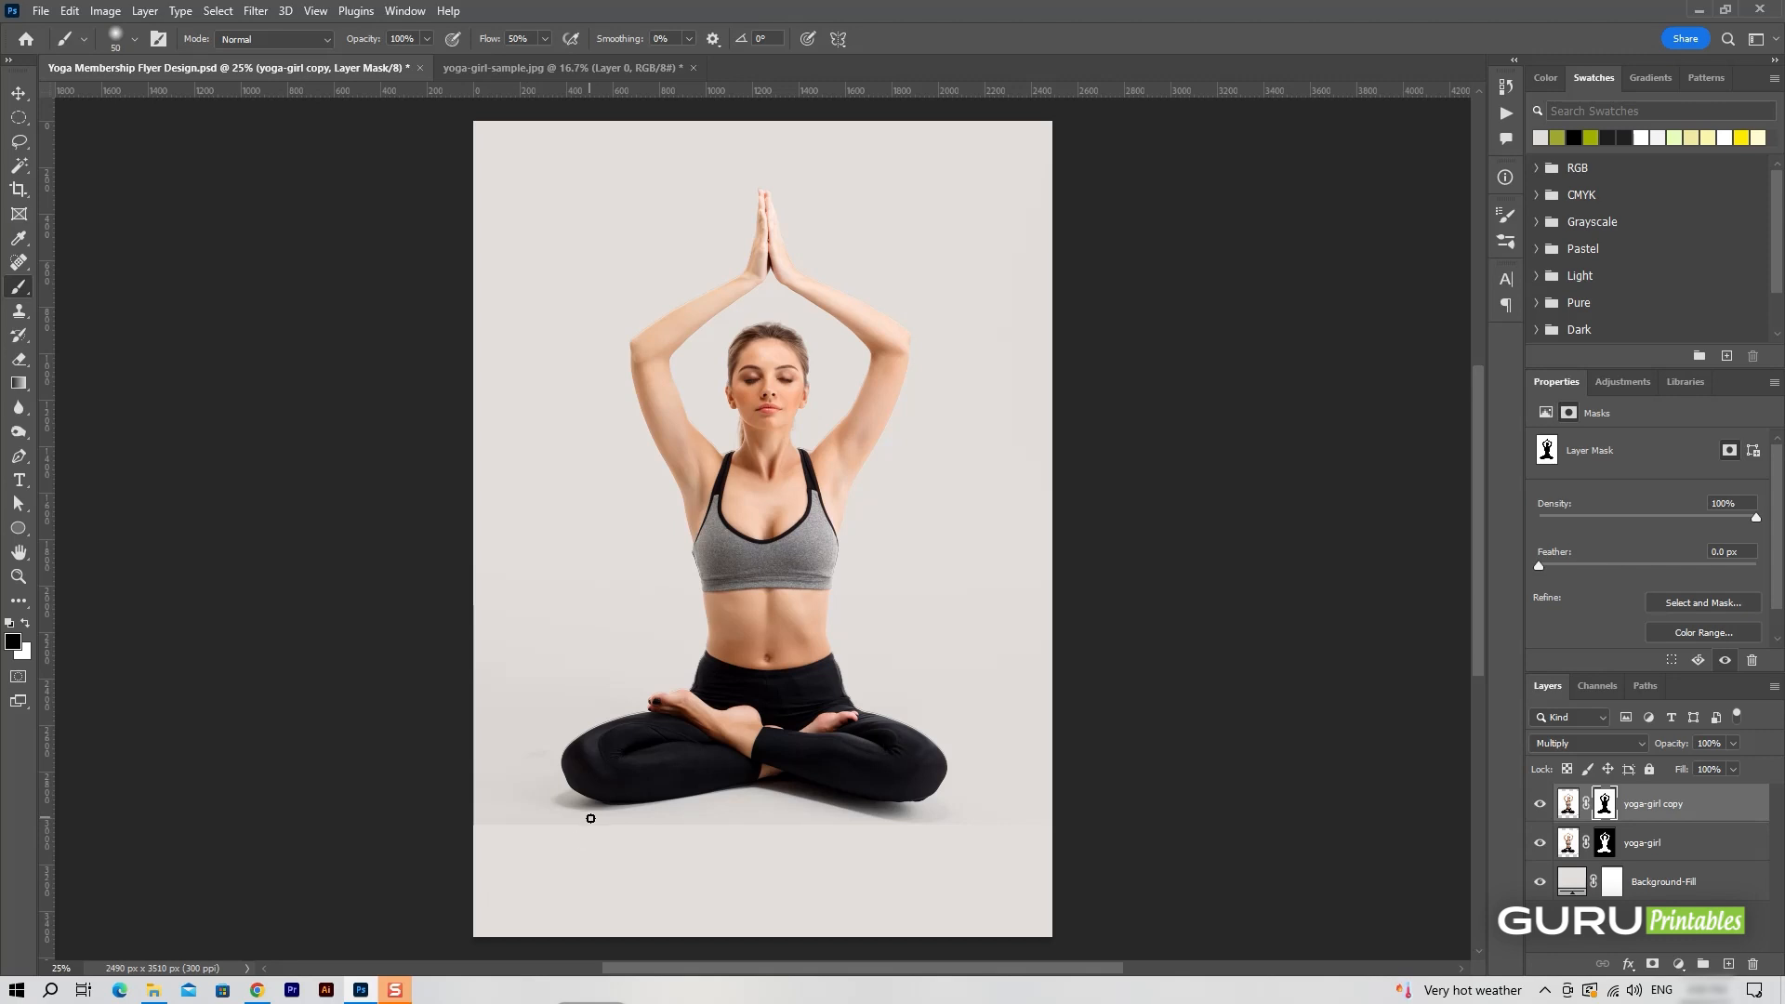
key(bracketright)
key(bracketright)
key(bracketright)
key(bracketright)
key(bracketright)
key(bracketright)
key(bracketright)
key(bracketright)
key(bracketright)
key(bracketright)
key(bracketright)
key(bracketright)
key(bracketright)
key(bracketright)
key(bracketright)
key(bracketright)
key(bracketright)
drag(447, 849, 470, 437)
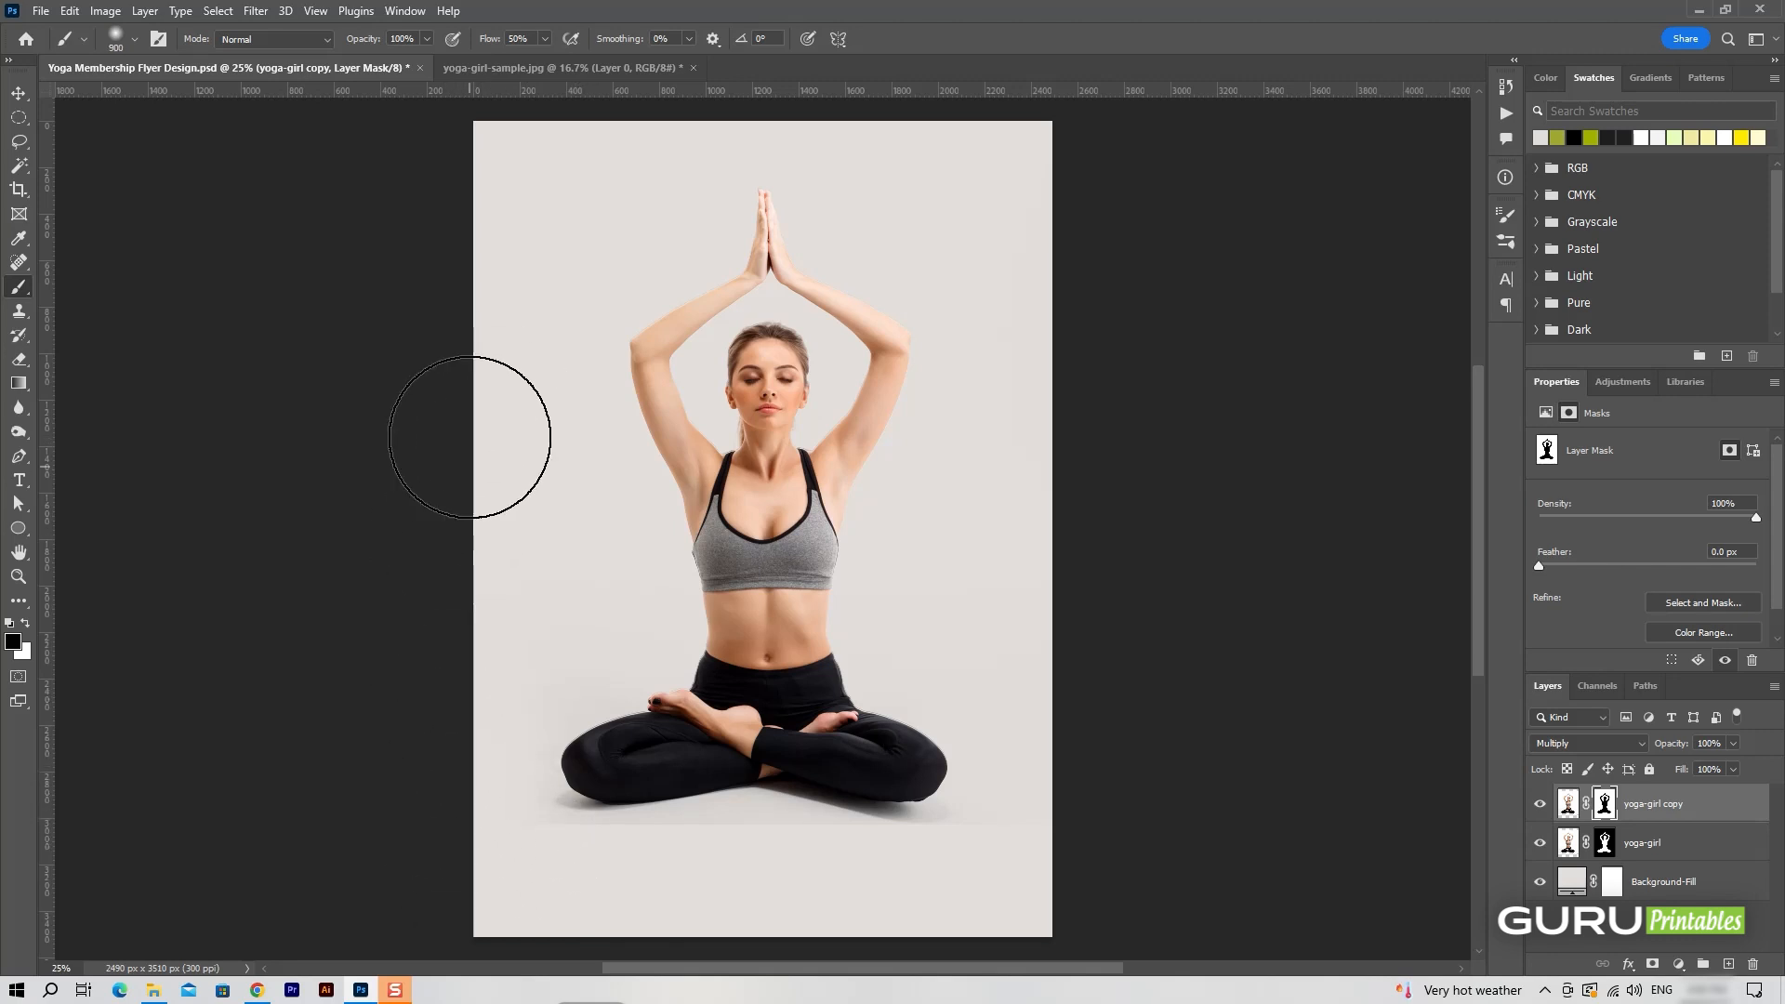
drag(1064, 438, 1056, 798)
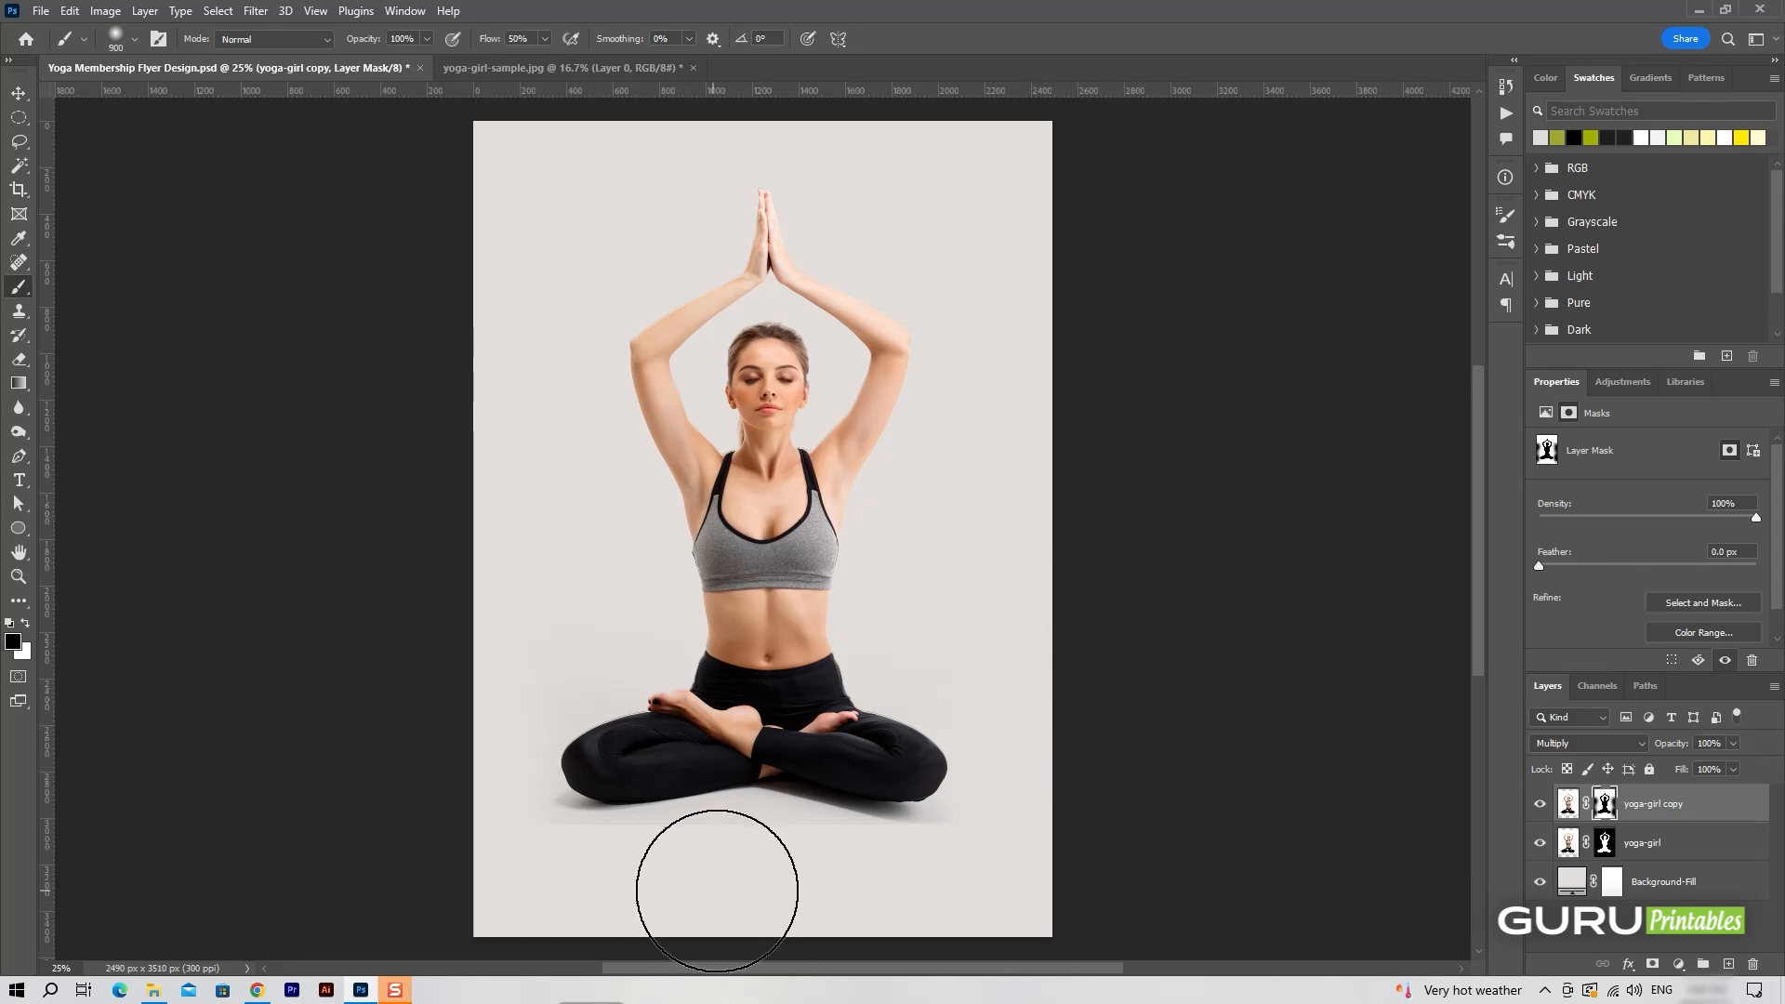
Brush away the photo's lower edge around the crossed legs on the copy's mask, using a 250 px soft brush and keeping the shadow.
key(ctrl+equal)
key(ctrl+equal)
key(space)
drag(789, 765, 831, 337)
mouse_move(813, 703)
mouse_down()
mouse_move(778, 584)
mouse_move(1054, 625)
mouse_move(1200, 582)
mouse_move(1156, 613)
mouse_move(588, 601)
mouse_move(633, 577)
mouse_move(378, 598)
mouse_move(361, 626)
mouse_up()
key(bracketleft)
key(bracketleft)
key(bracketleft)
key(bracketleft)
key(bracketleft)
key(bracketleft)
key(bracketleft)
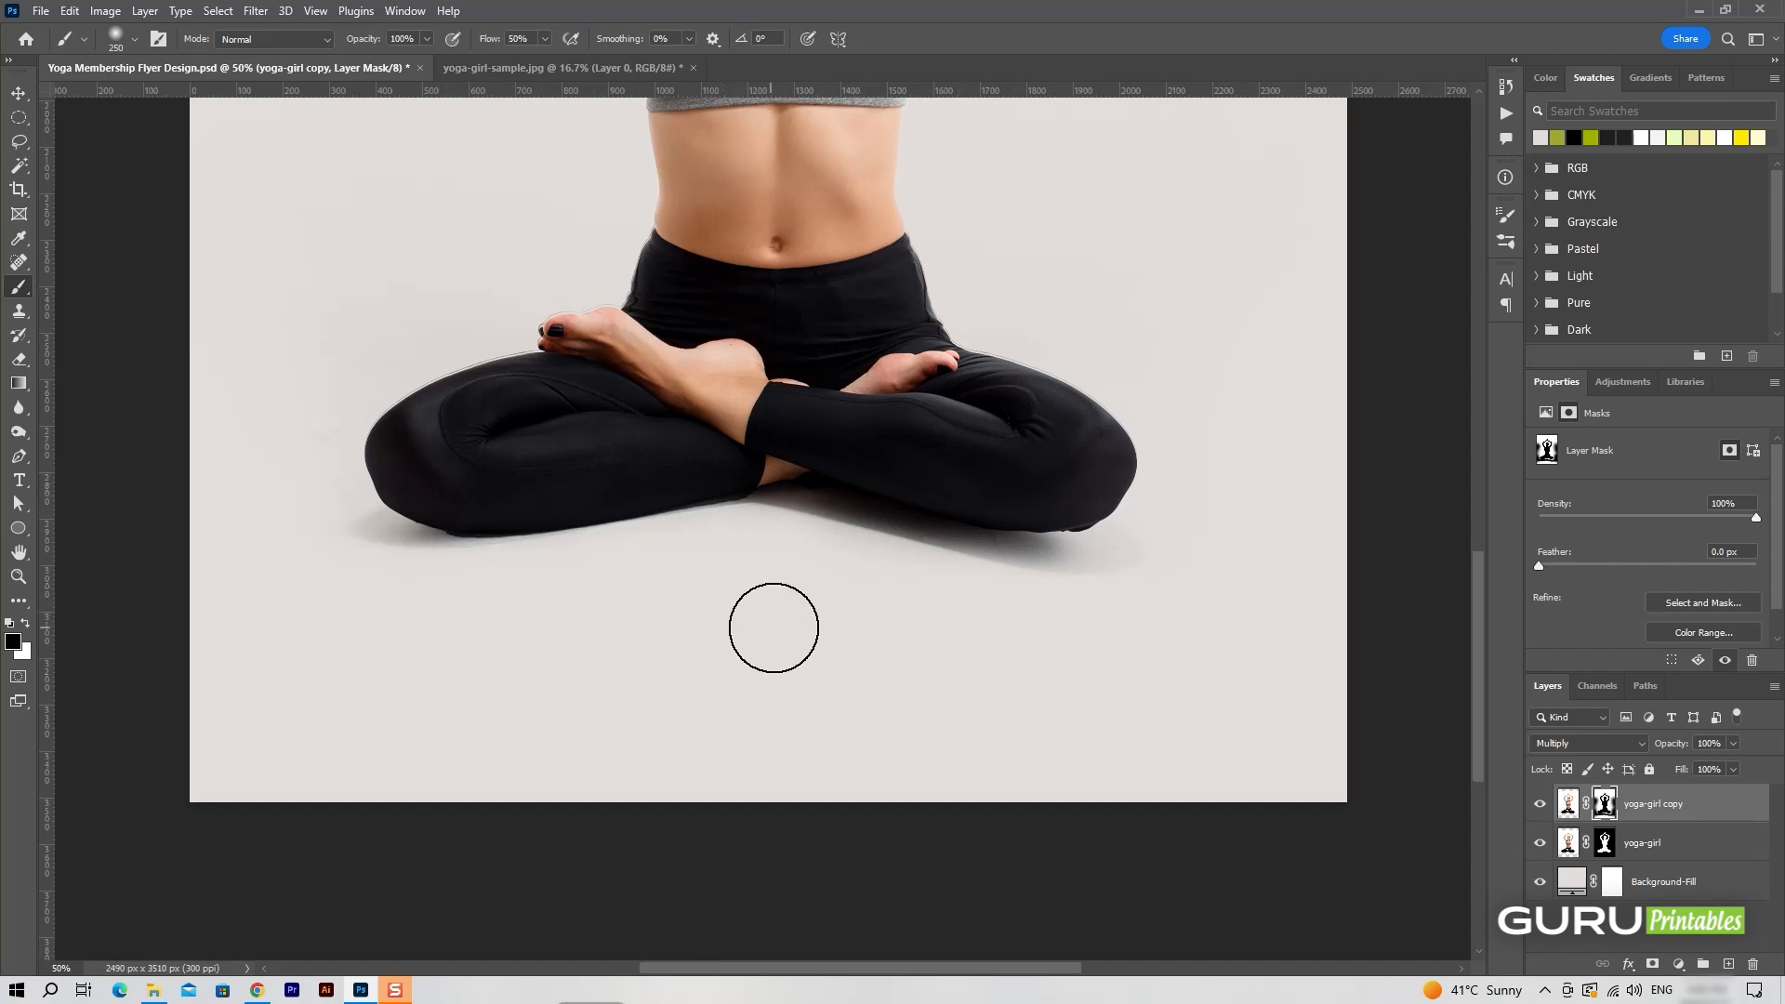
key(ctrl+0)
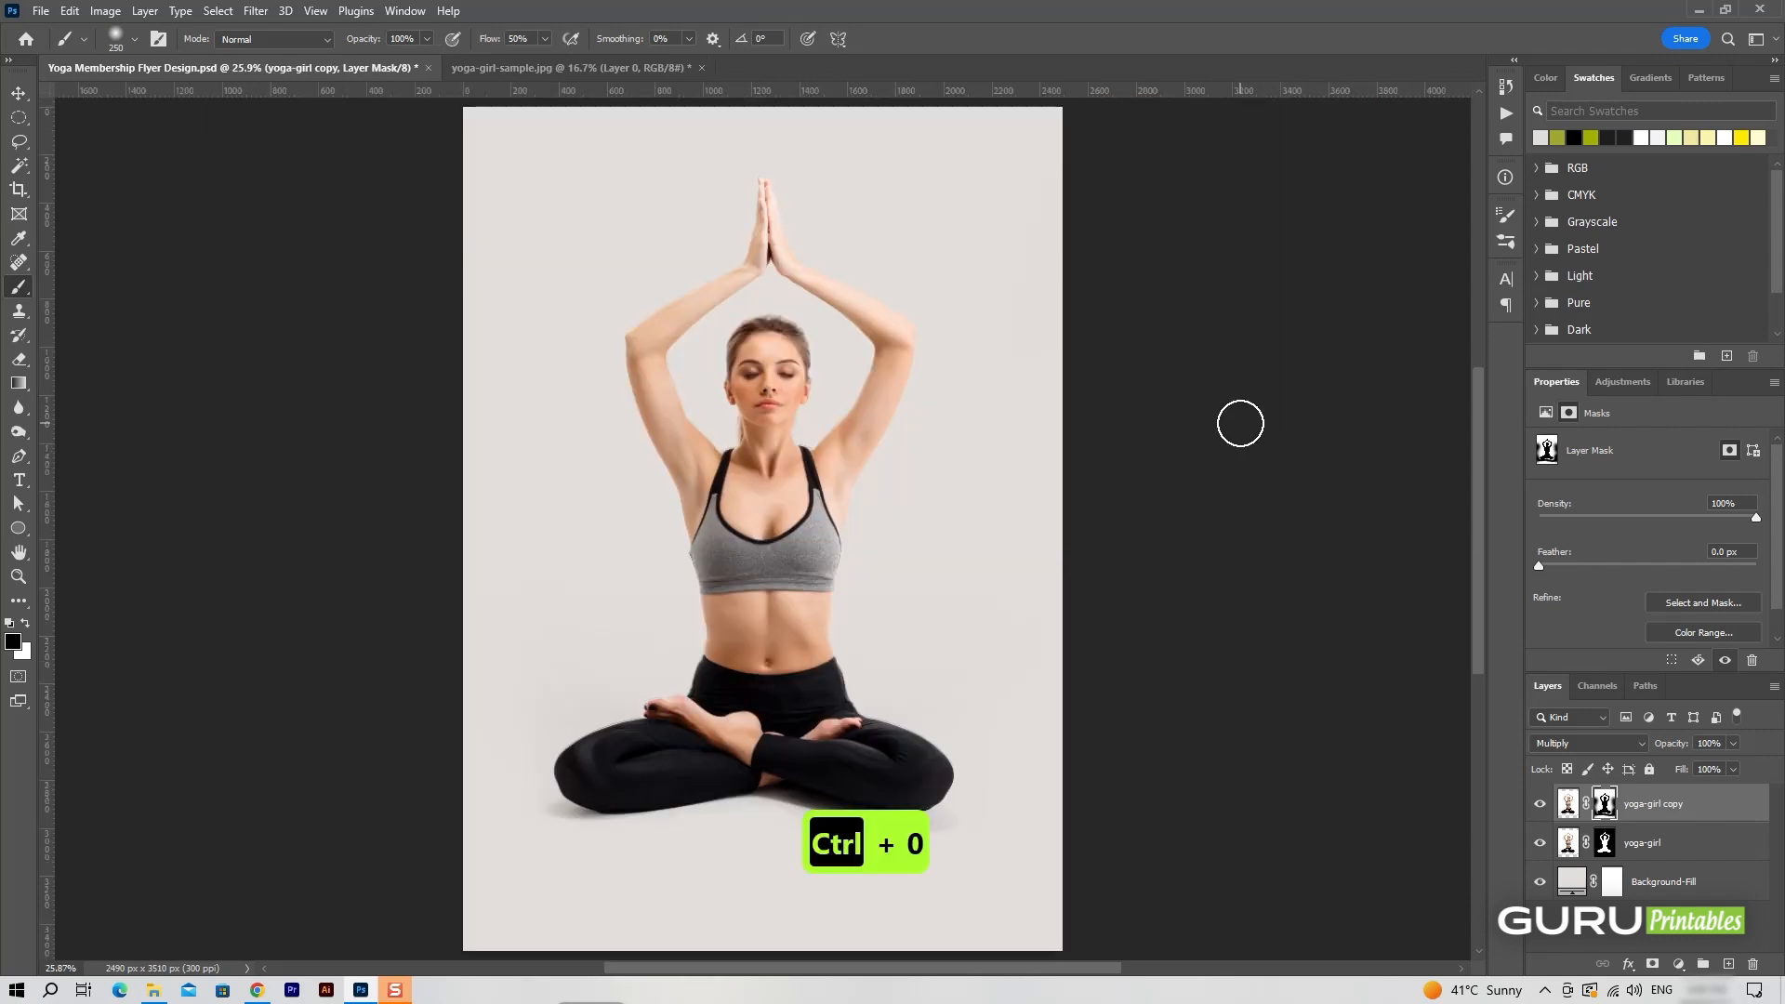
Link both yoga-girl layers and scale them together to about 3124 × 2084 px, placing the figure slightly above the page centre.
key(v)
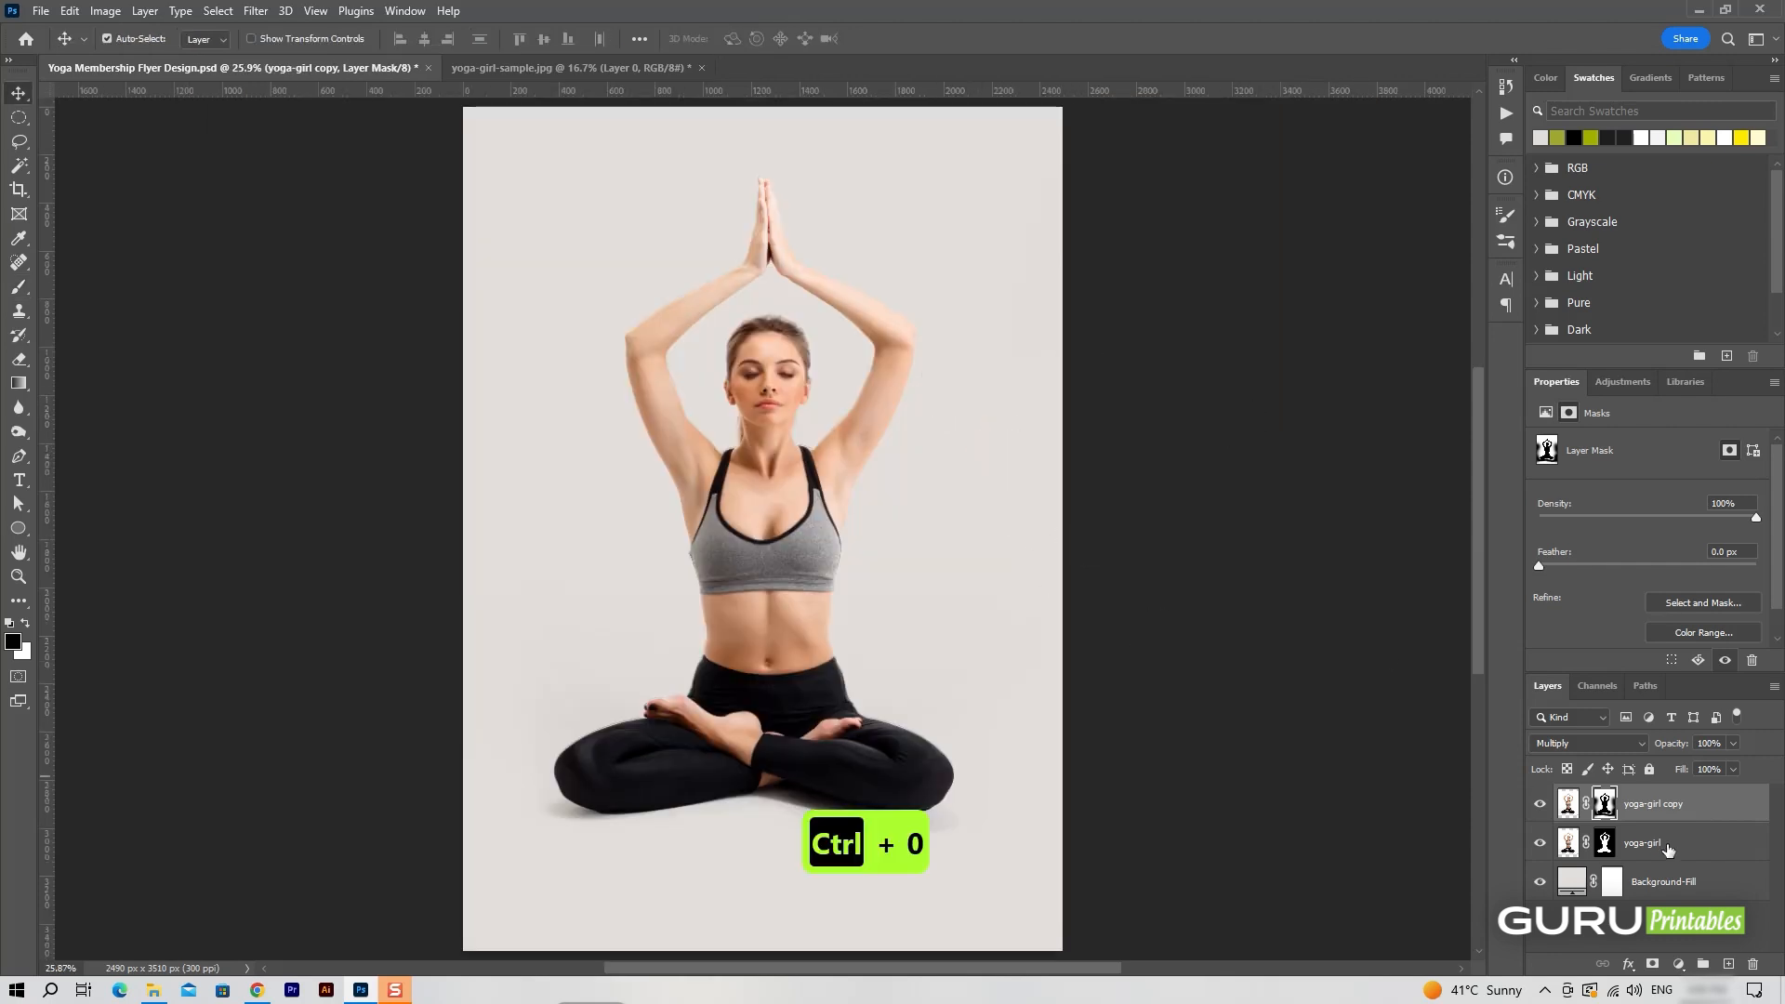
shift+click(1664, 843)
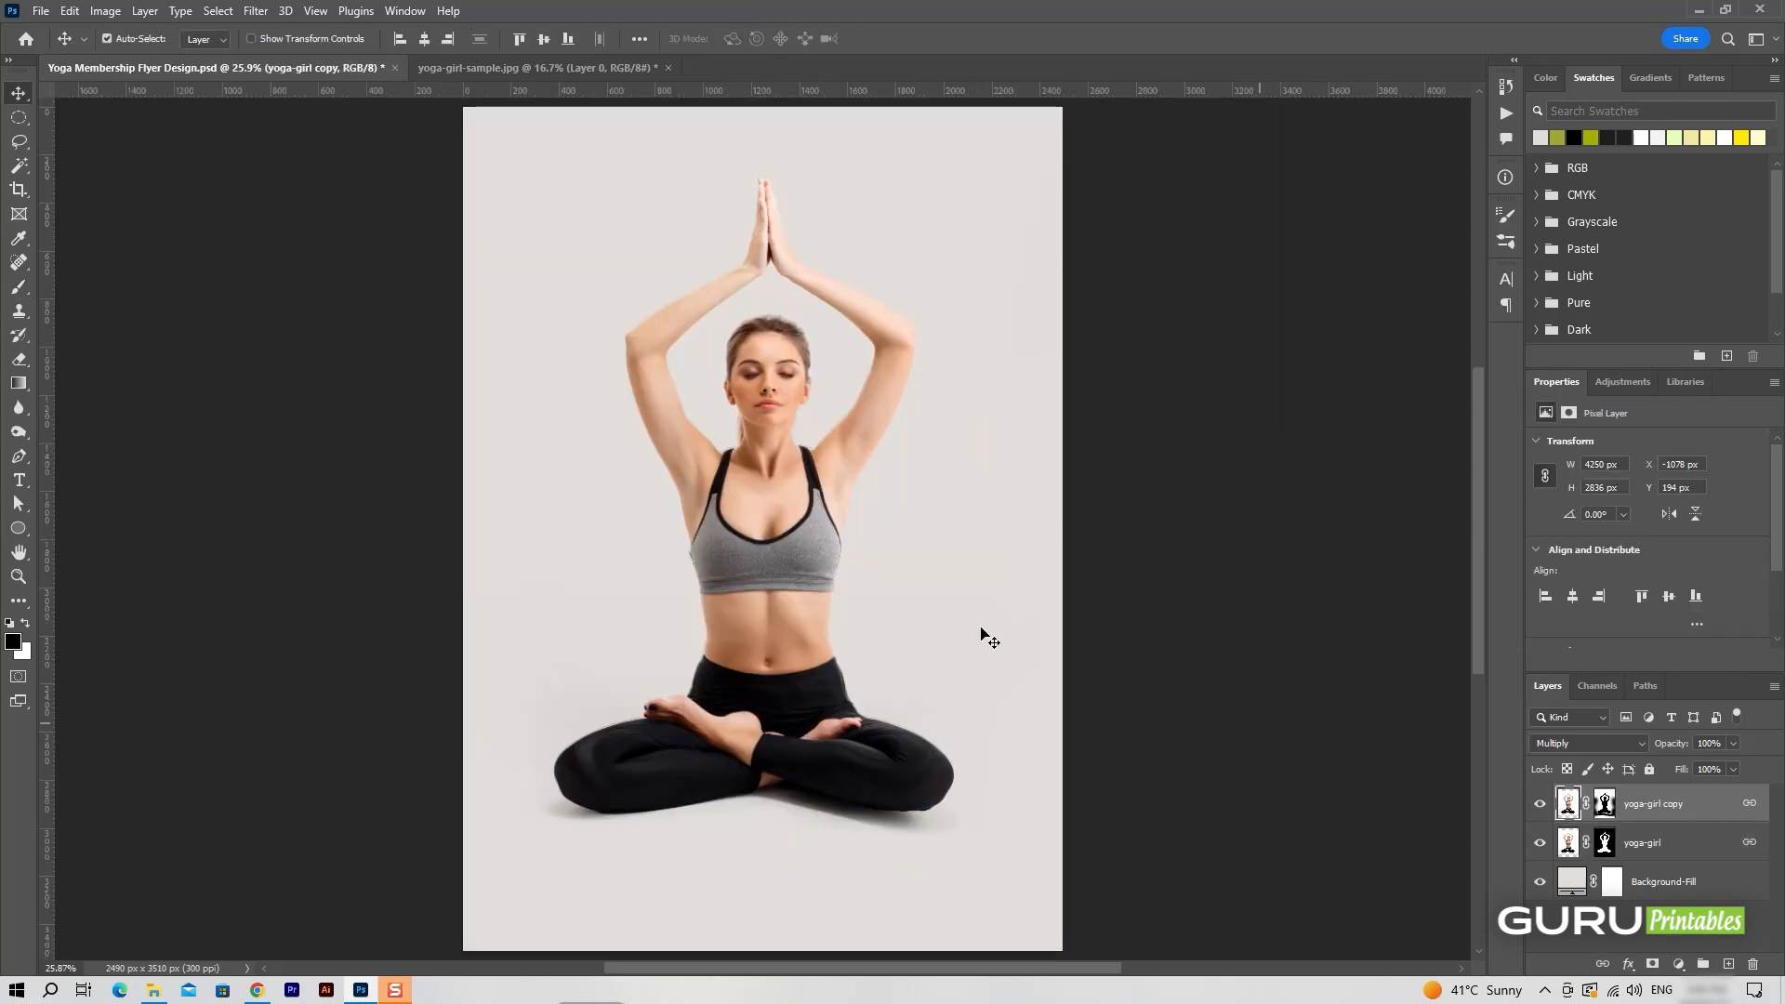
key(ctrl+t)
drag(1224, 837, 1098, 764)
drag(746, 584, 763, 542)
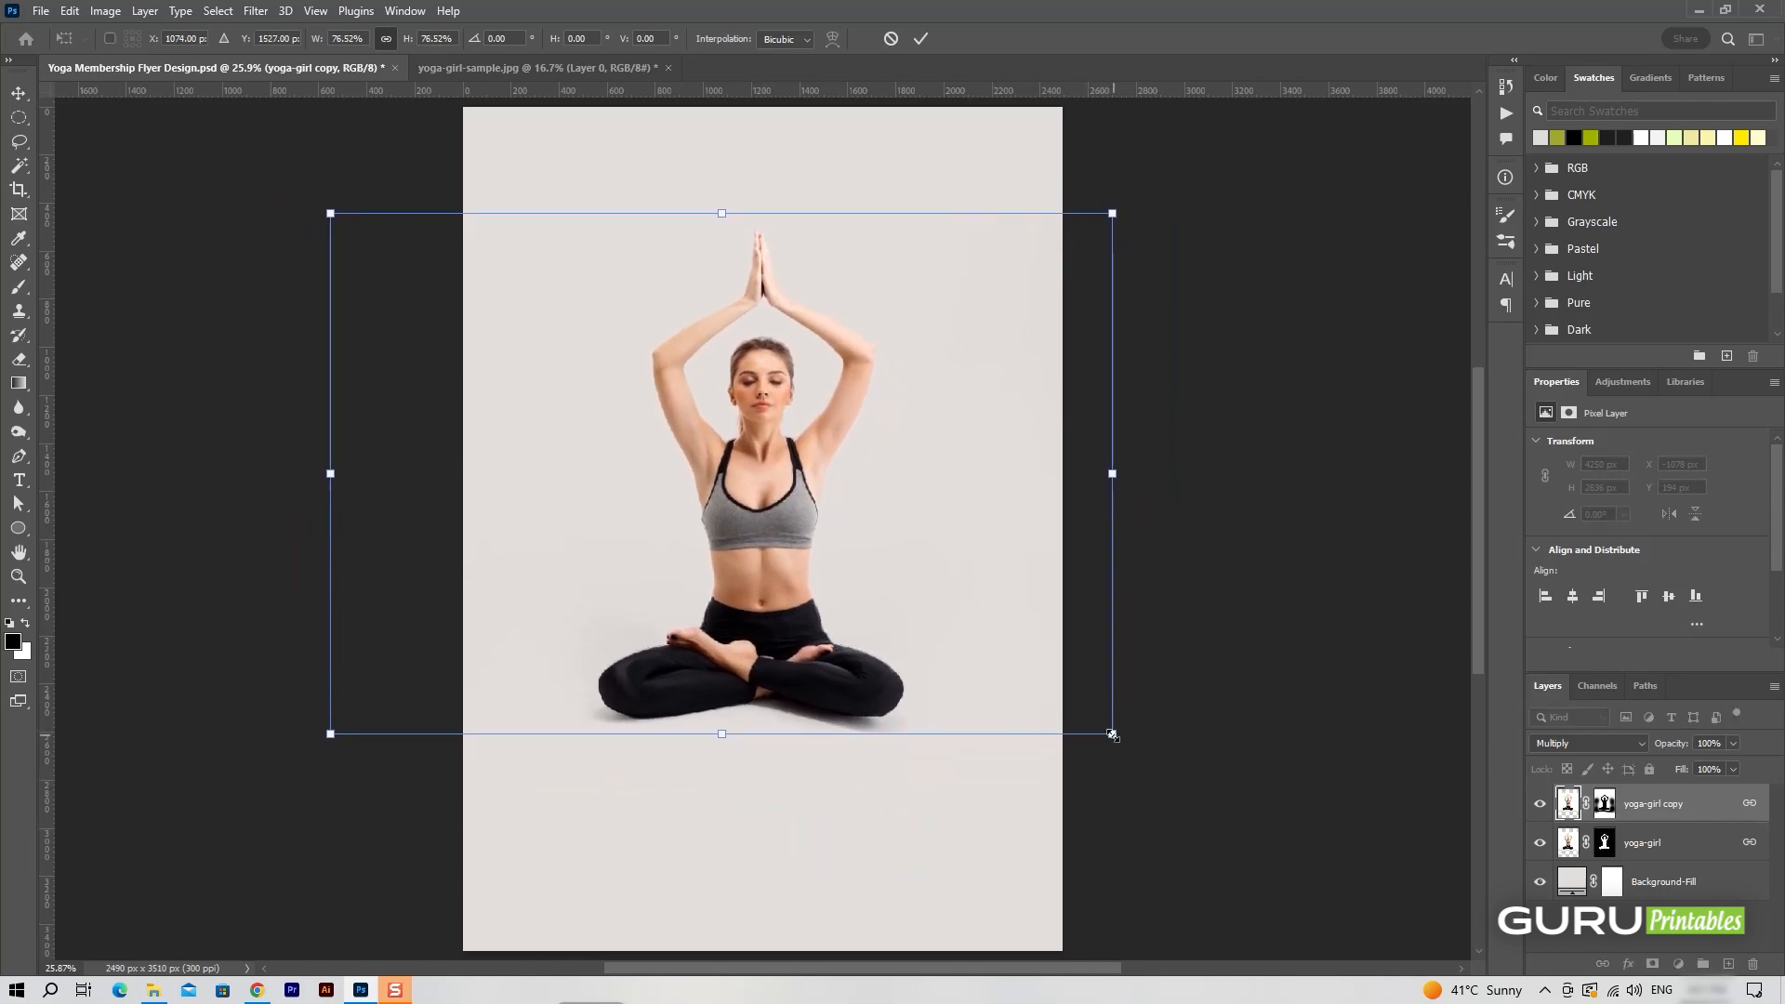
mouse_move(1112, 729)
mouse_down()
mouse_move(1066, 704)
mouse_move(1097, 723)
mouse_up()
drag(776, 541, 787, 532)
key(Return)
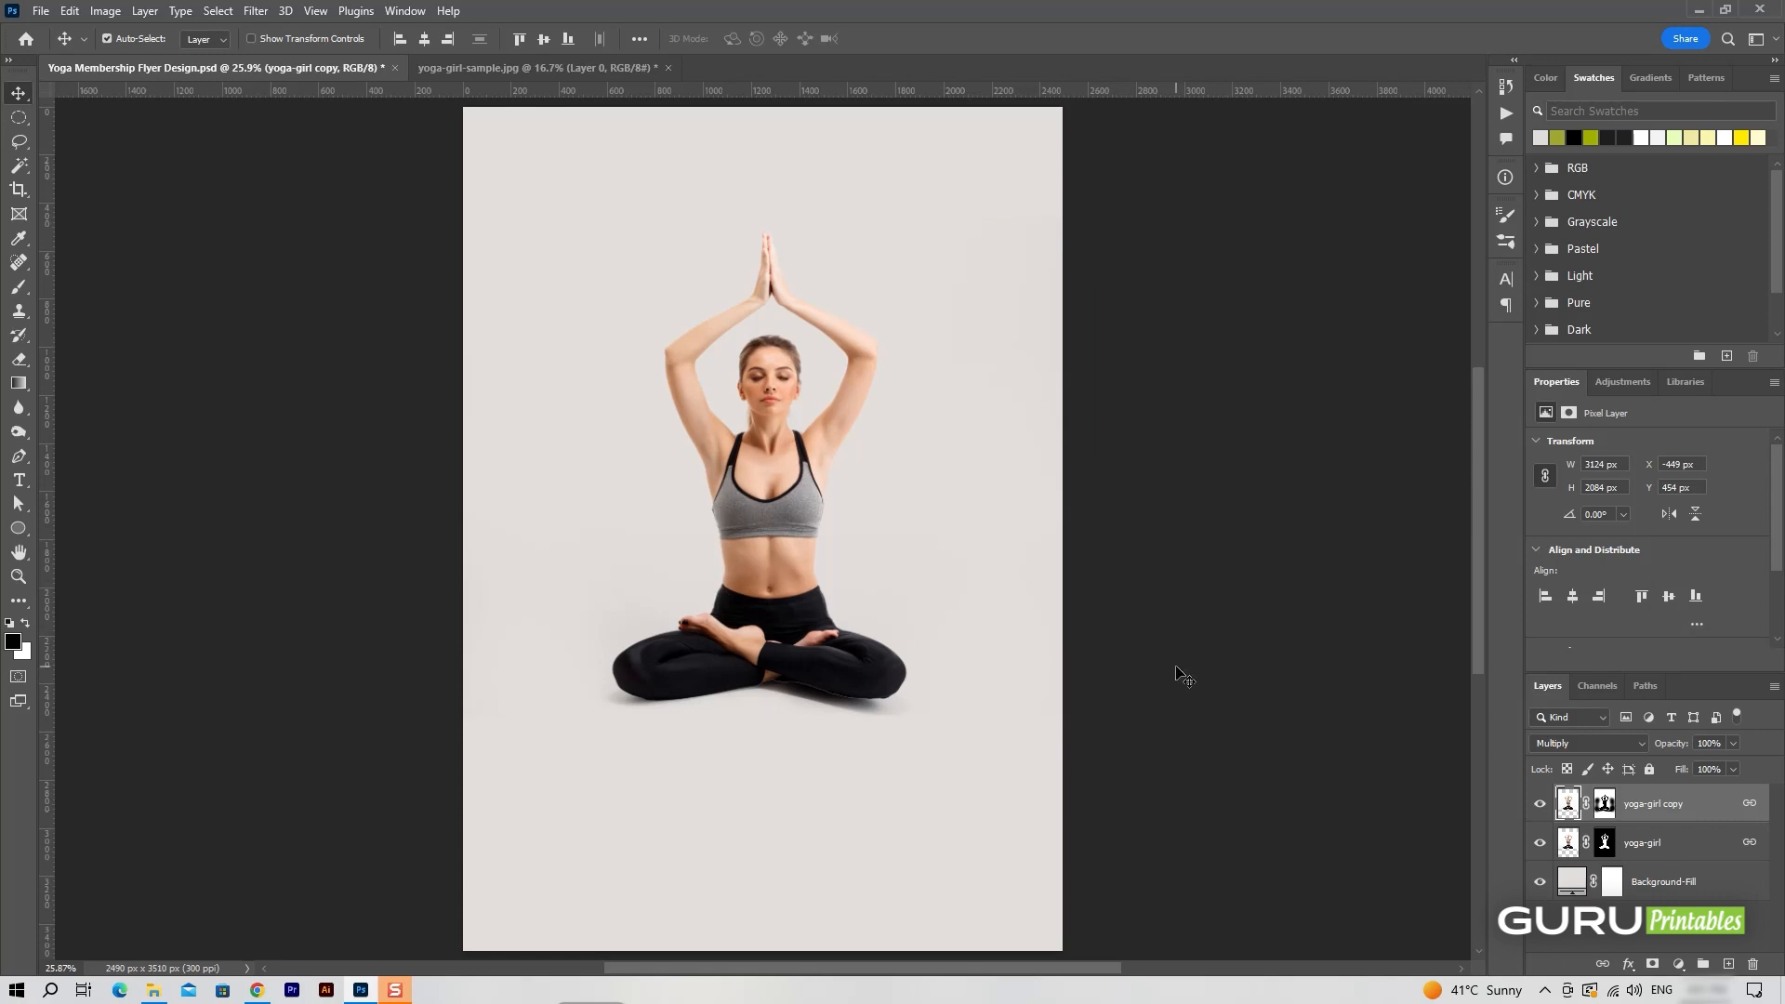
Add a Black & White adjustment layer directly above yoga-girl and clip it to that layer.
key(ctrl+equal)
key(ctrl+minus)
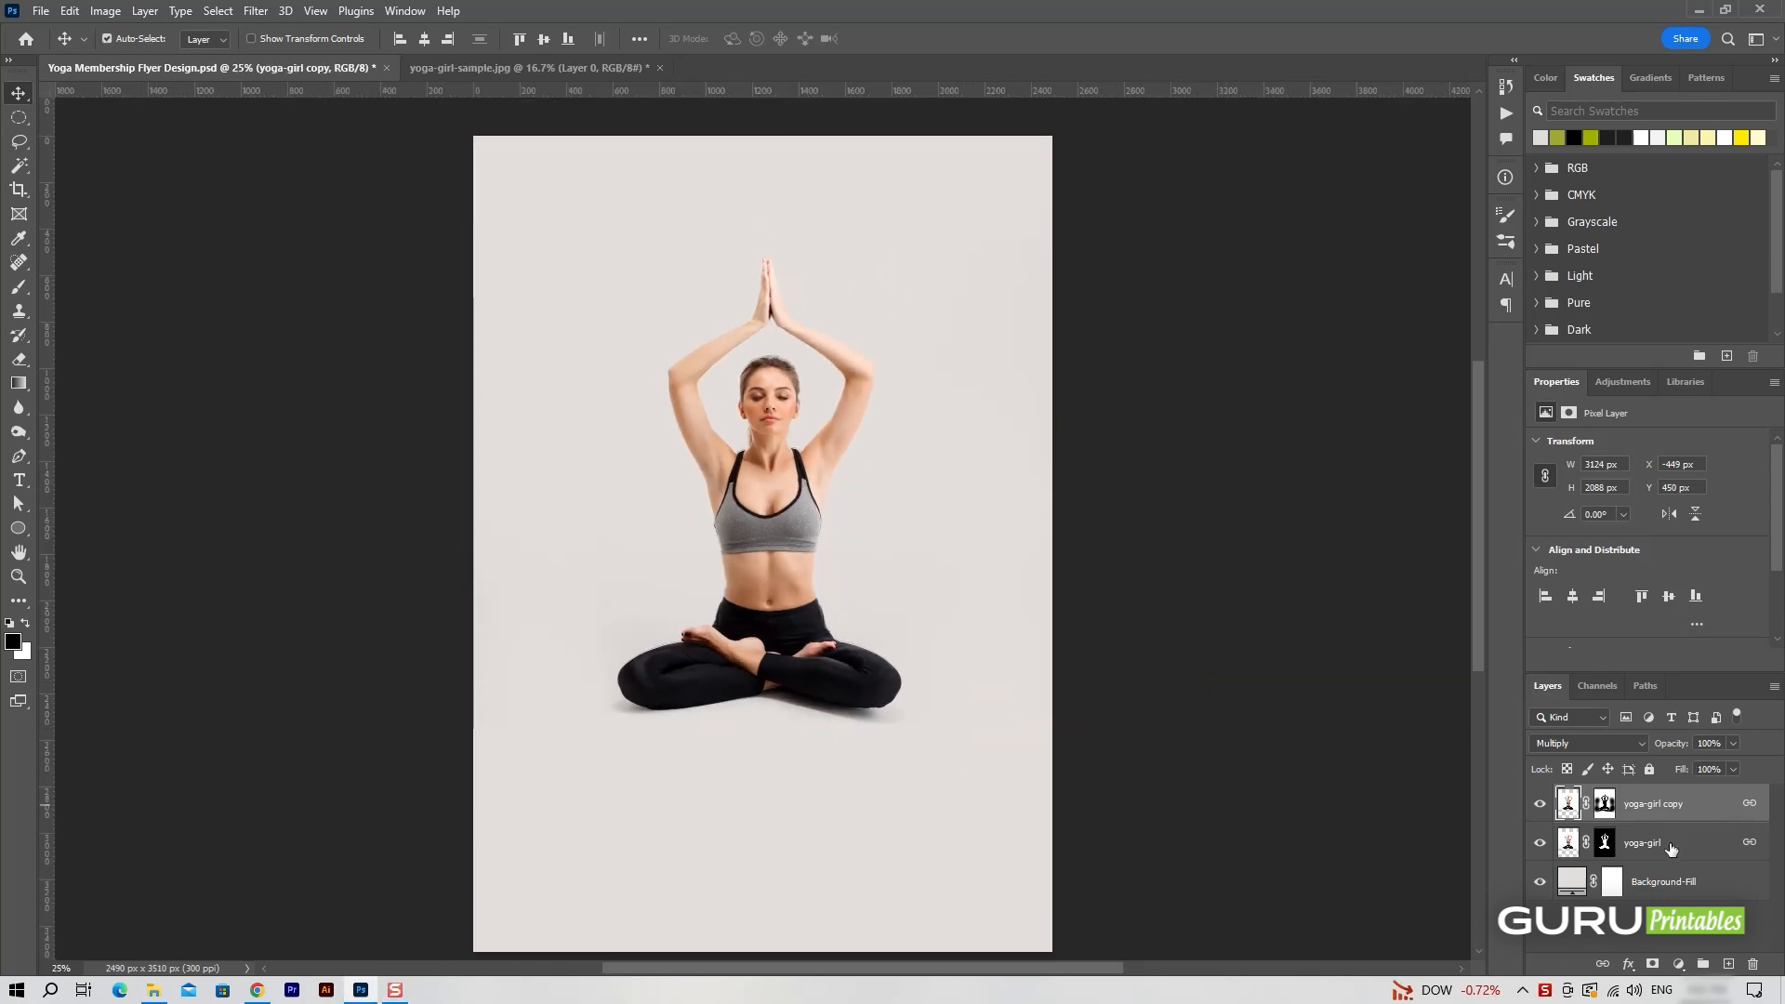
click(1679, 965)
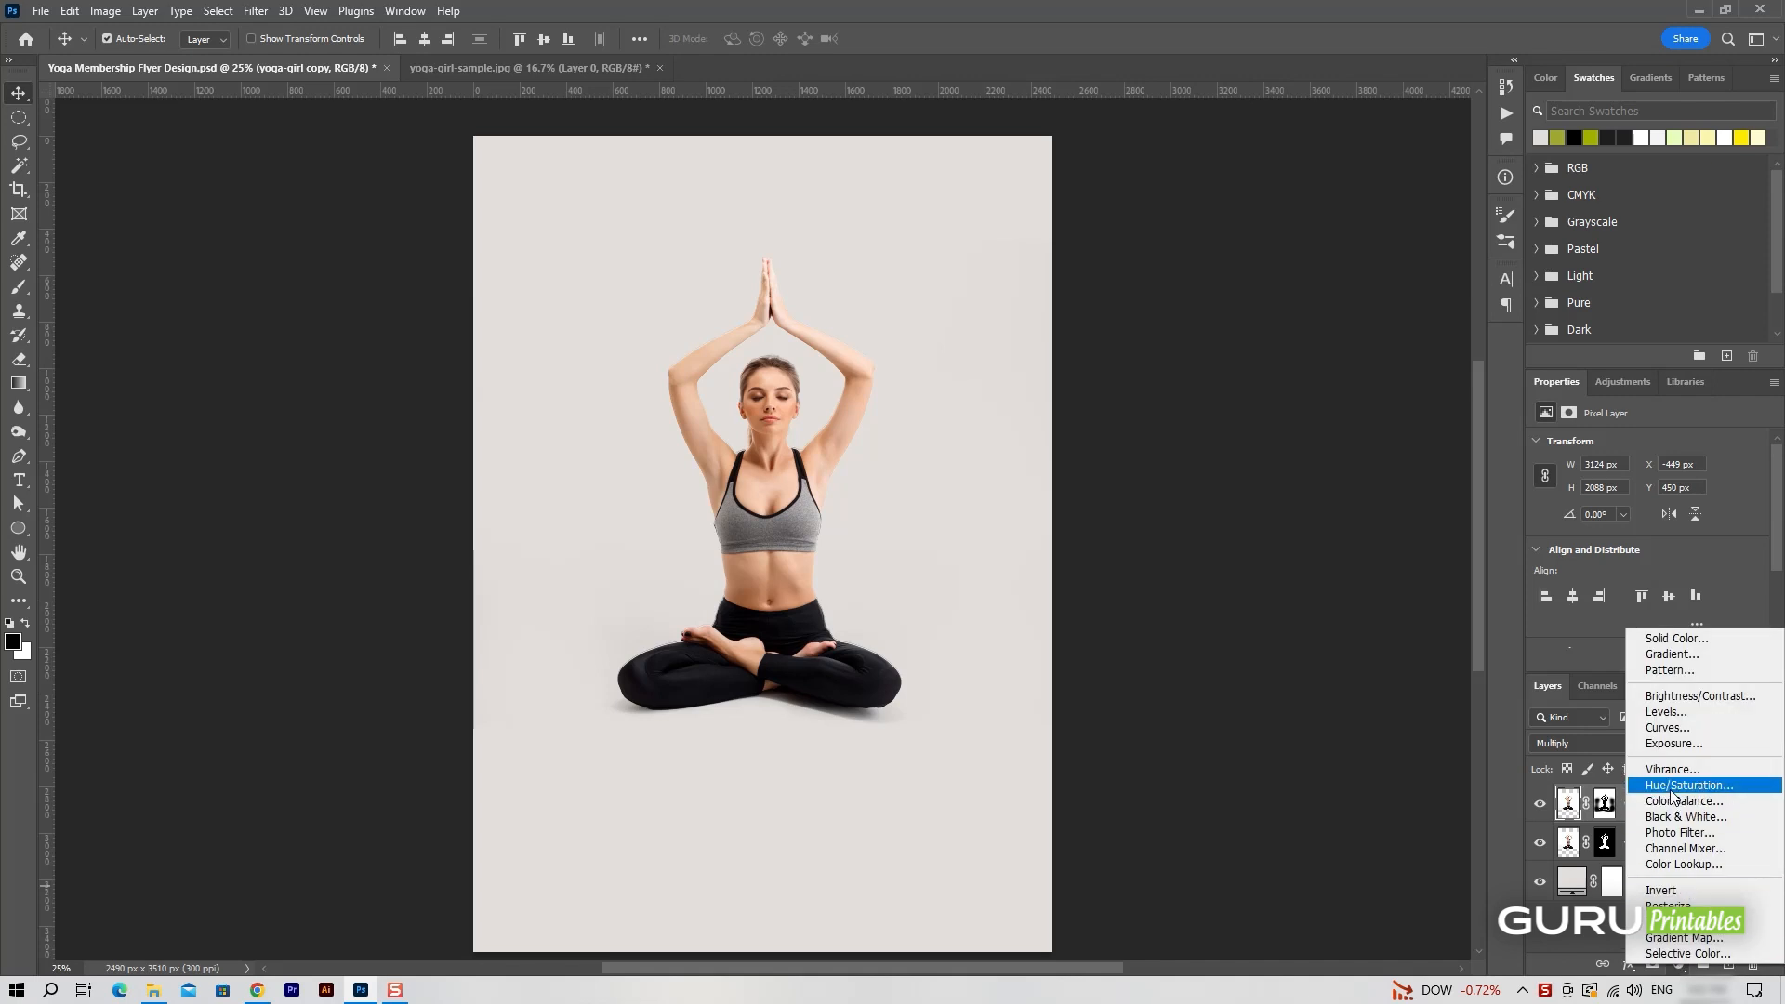
click(1686, 815)
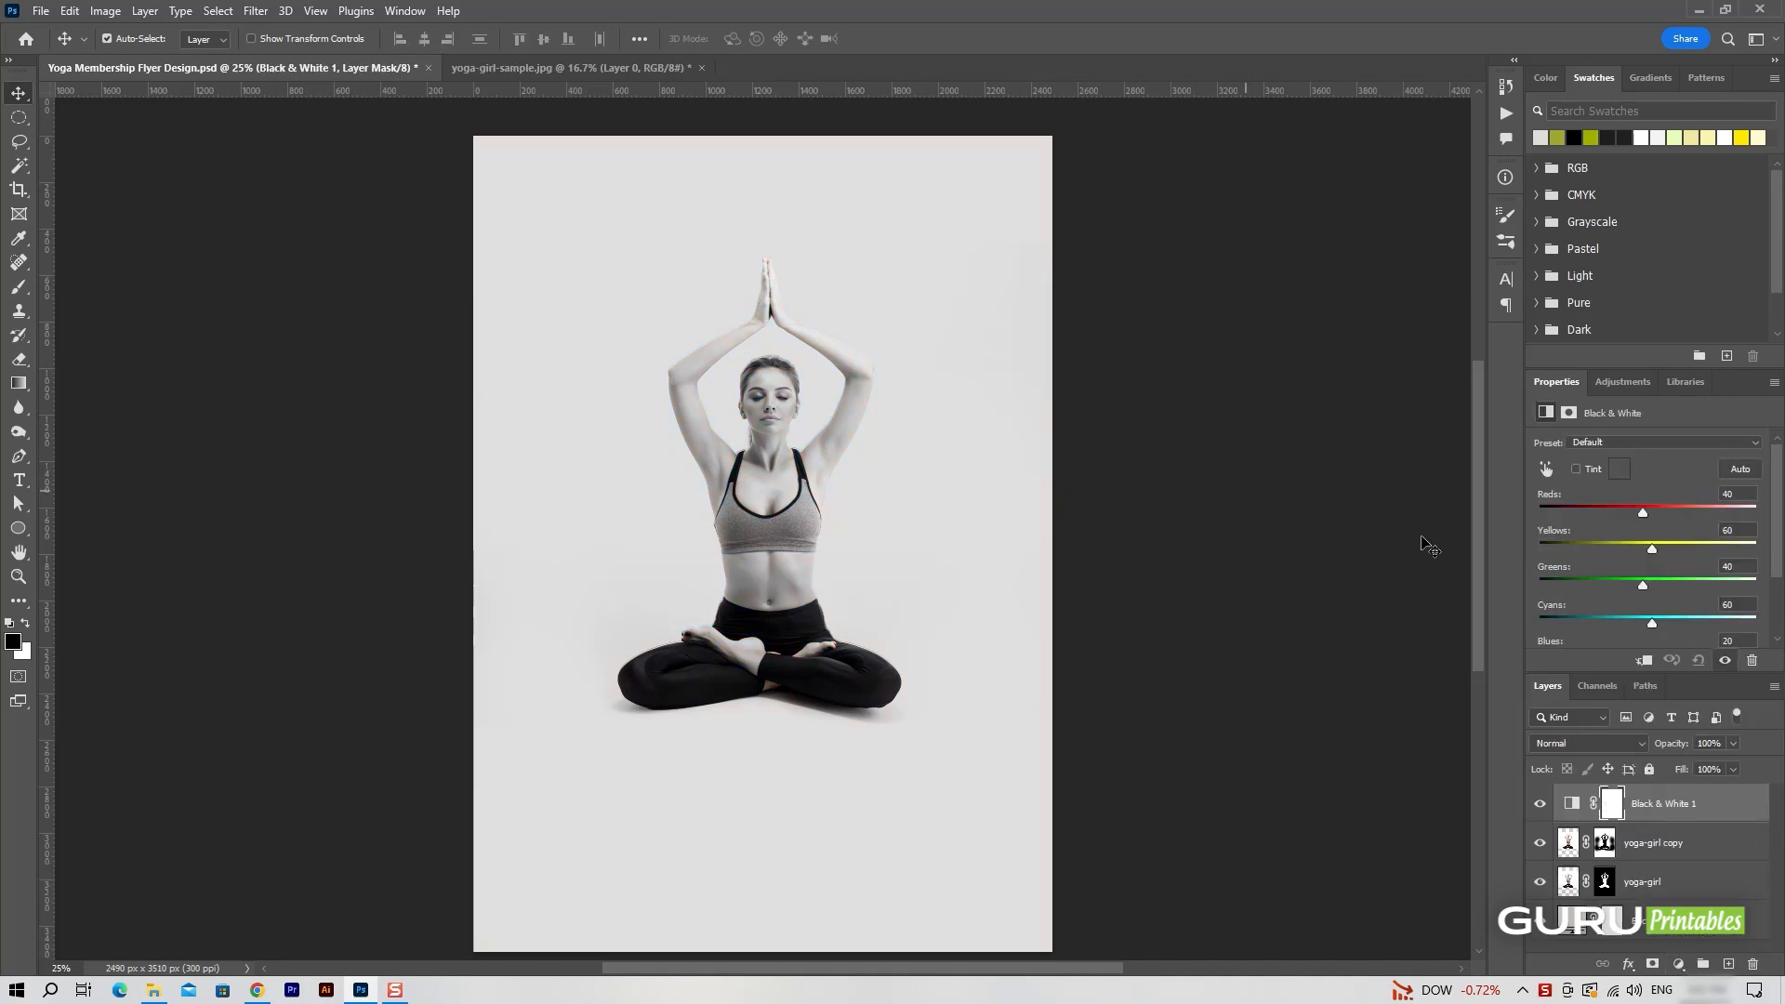
drag(1719, 817, 1719, 861)
right_click(1674, 843)
click(1595, 412)
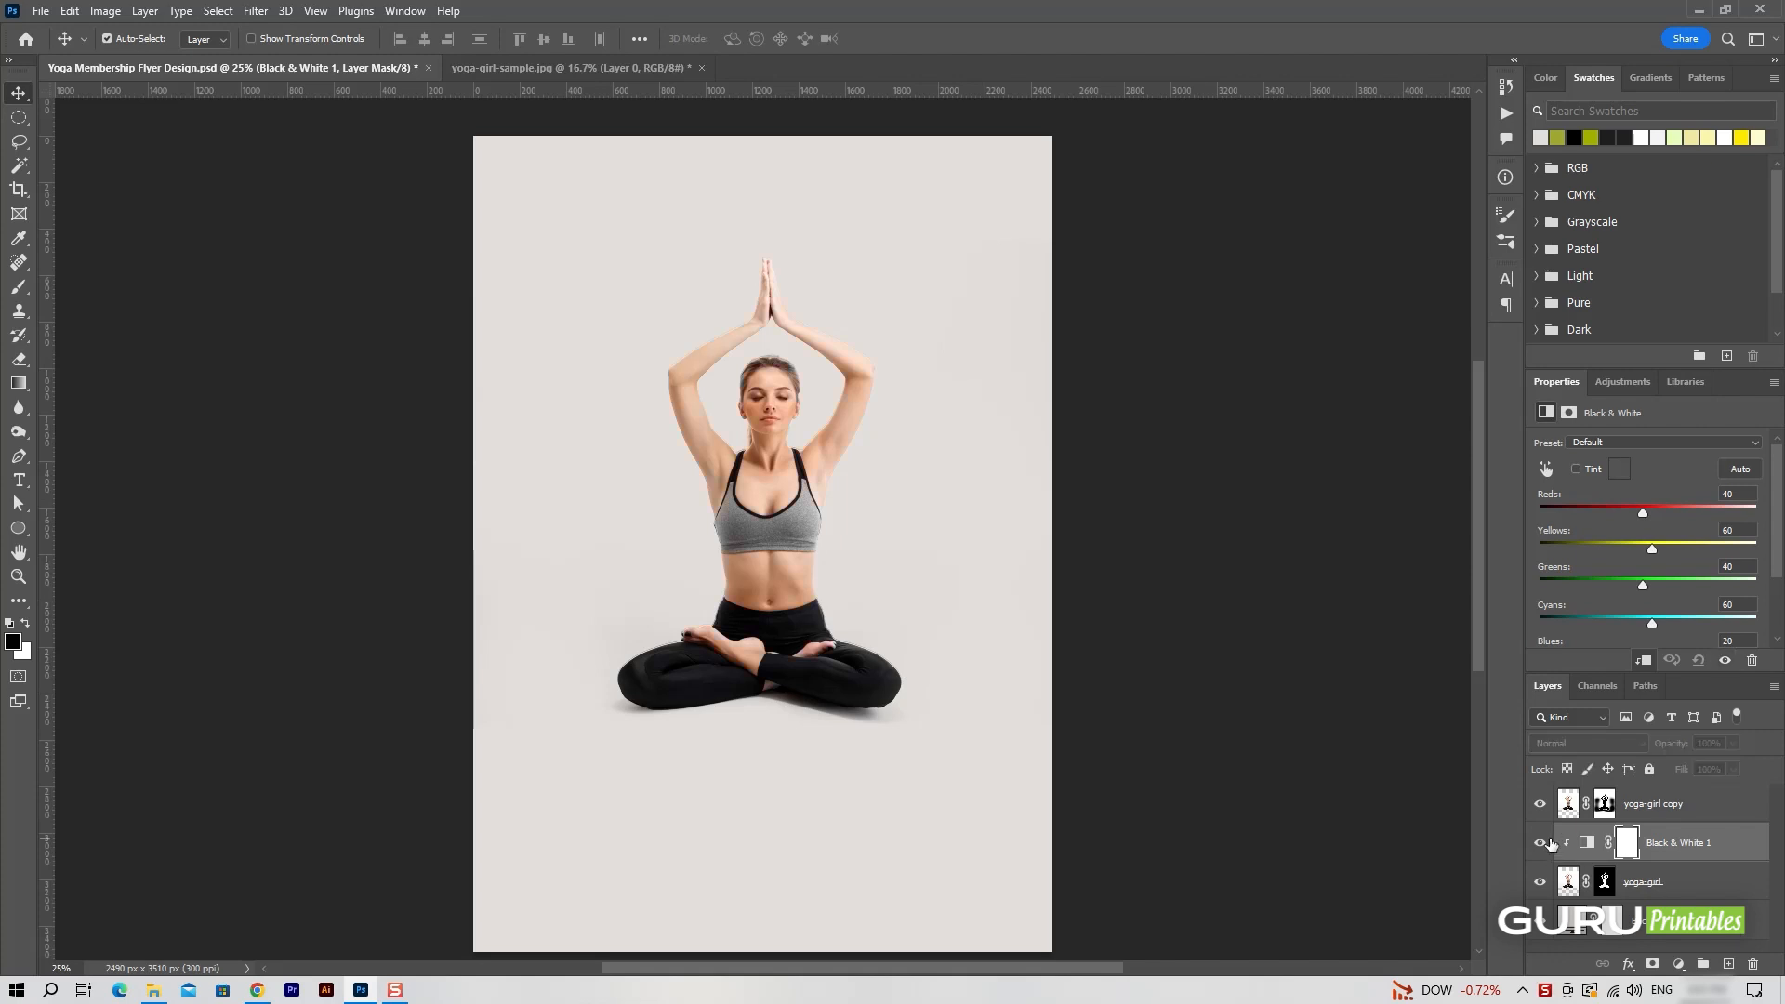
Link the Black & White adjustment with both yoga-girl layers, leaving yoga-girl copy as the active layer.
ctrl+click(1703, 816)
ctrl+click(1687, 879)
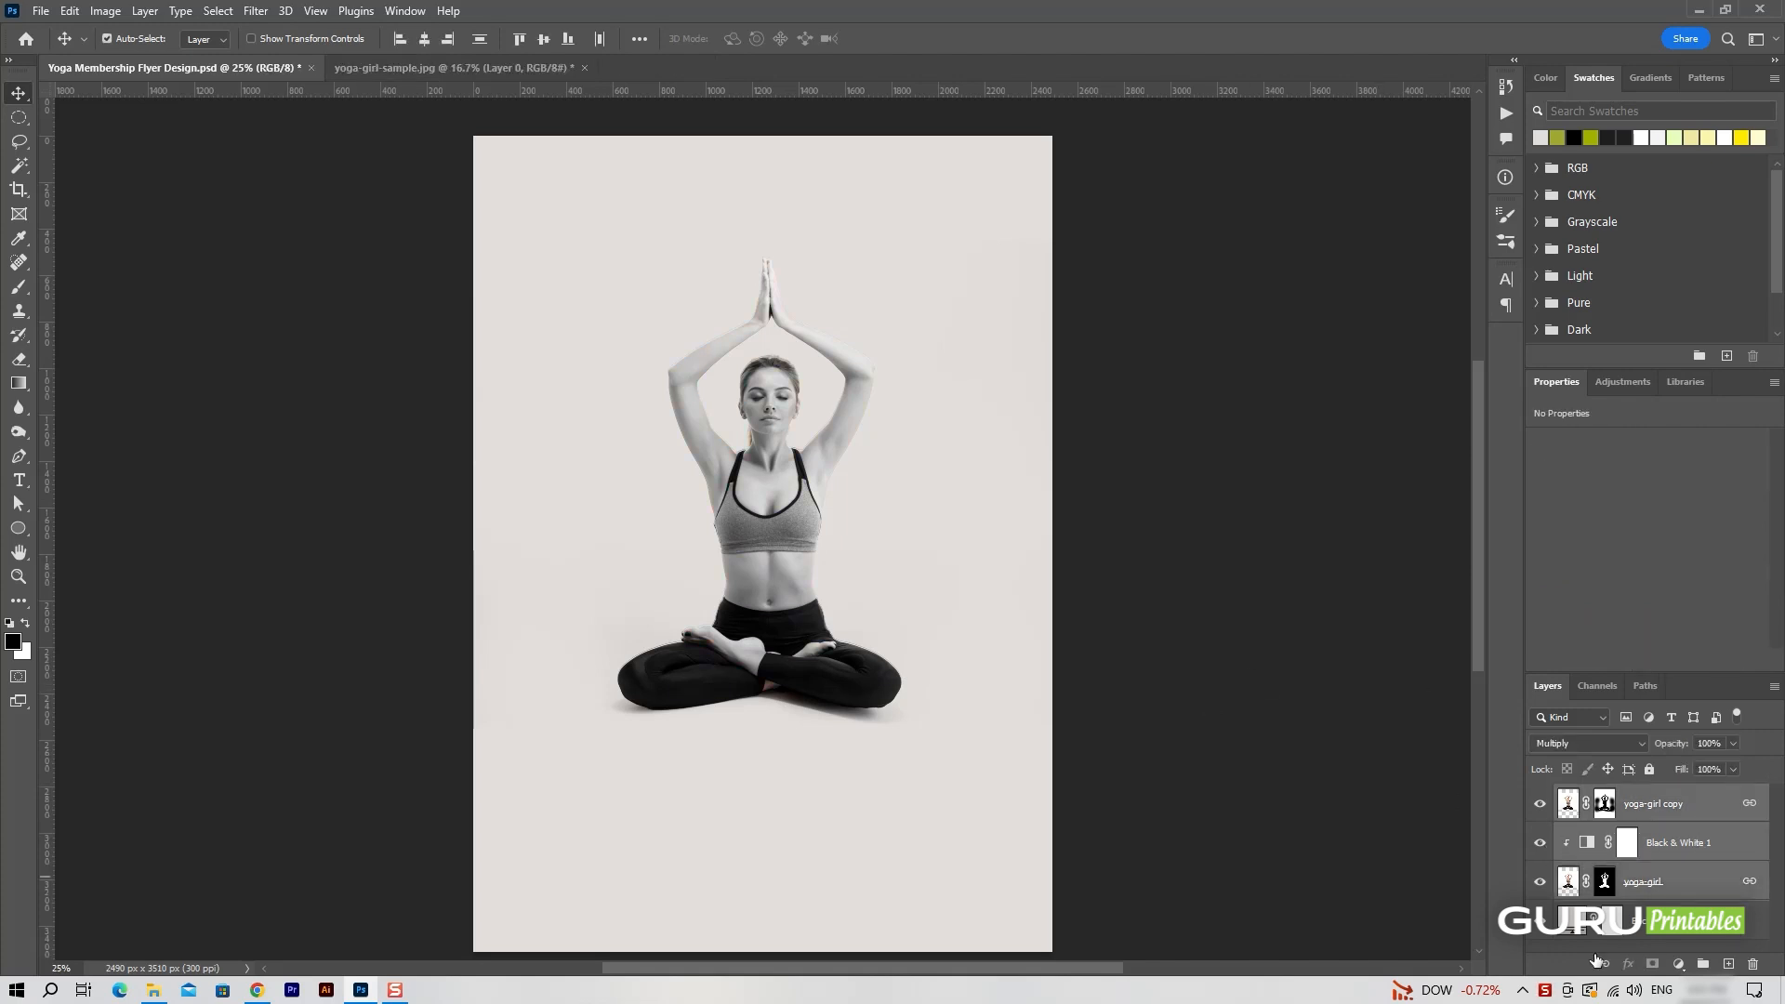
click(1635, 816)
click(1670, 847)
click(1645, 816)
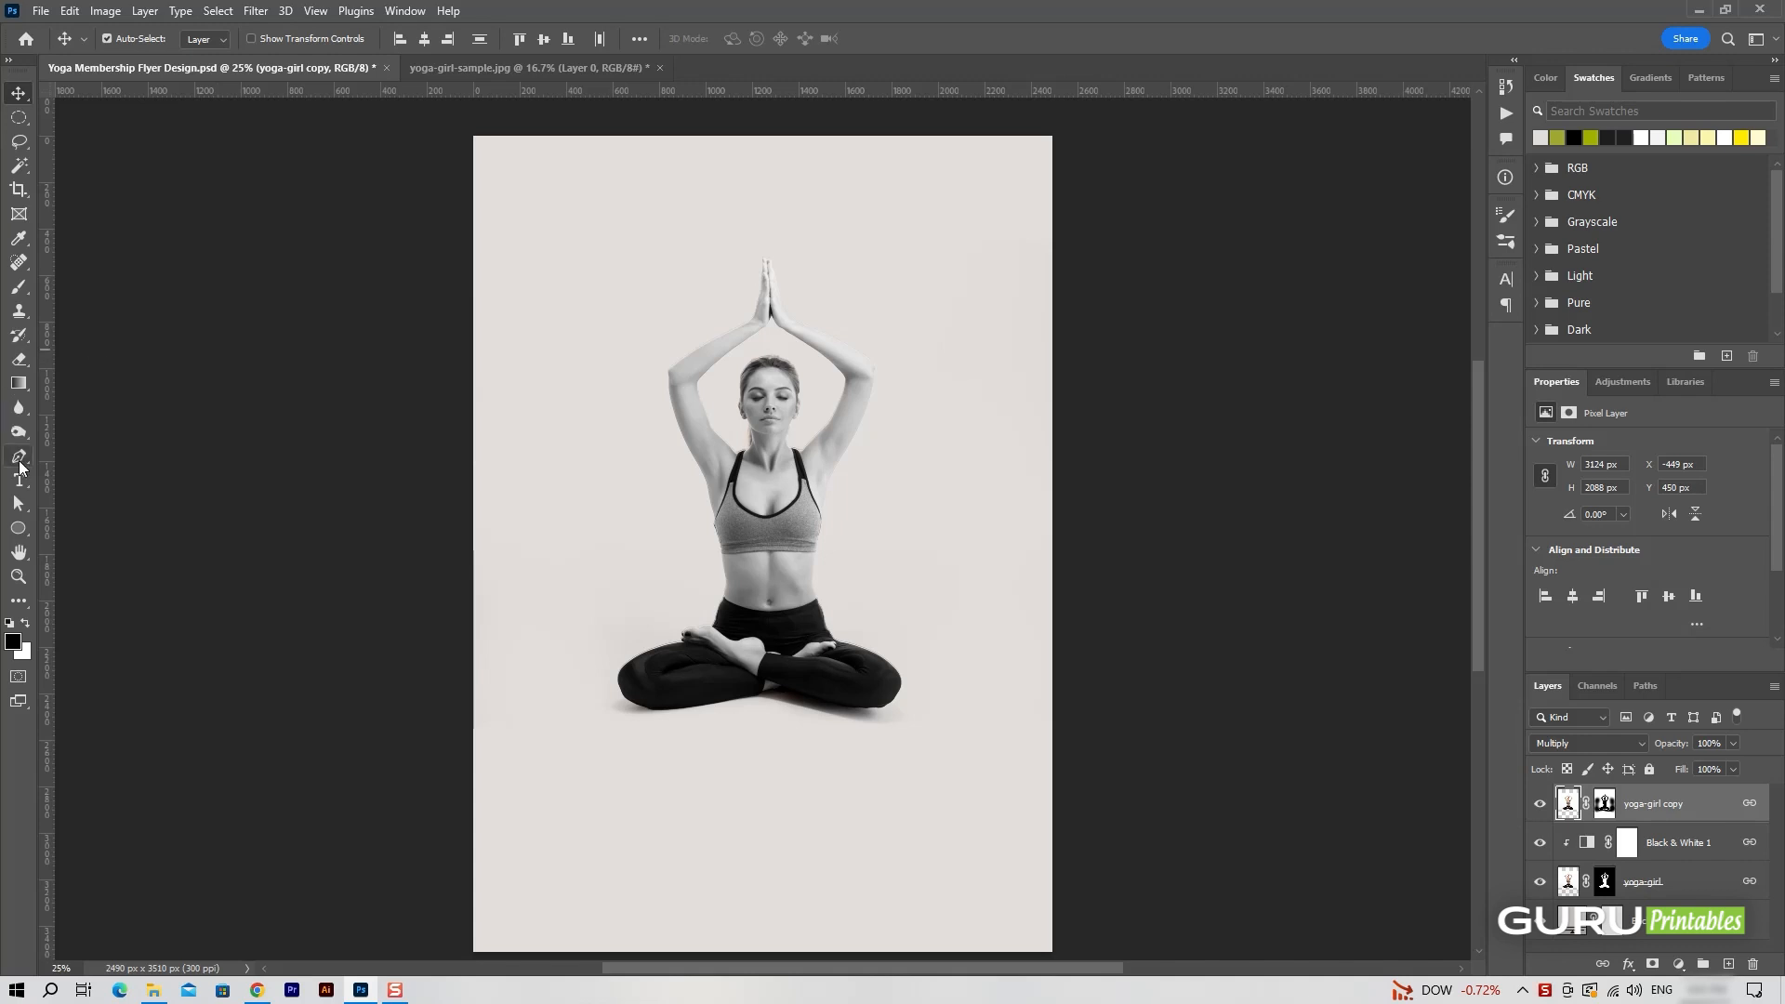
Draw a circle about 1819 px in diameter over the woman with the Ellipse tool, with no fill and a white 350 px stroke.
click(18, 527)
click(209, 39)
click(193, 136)
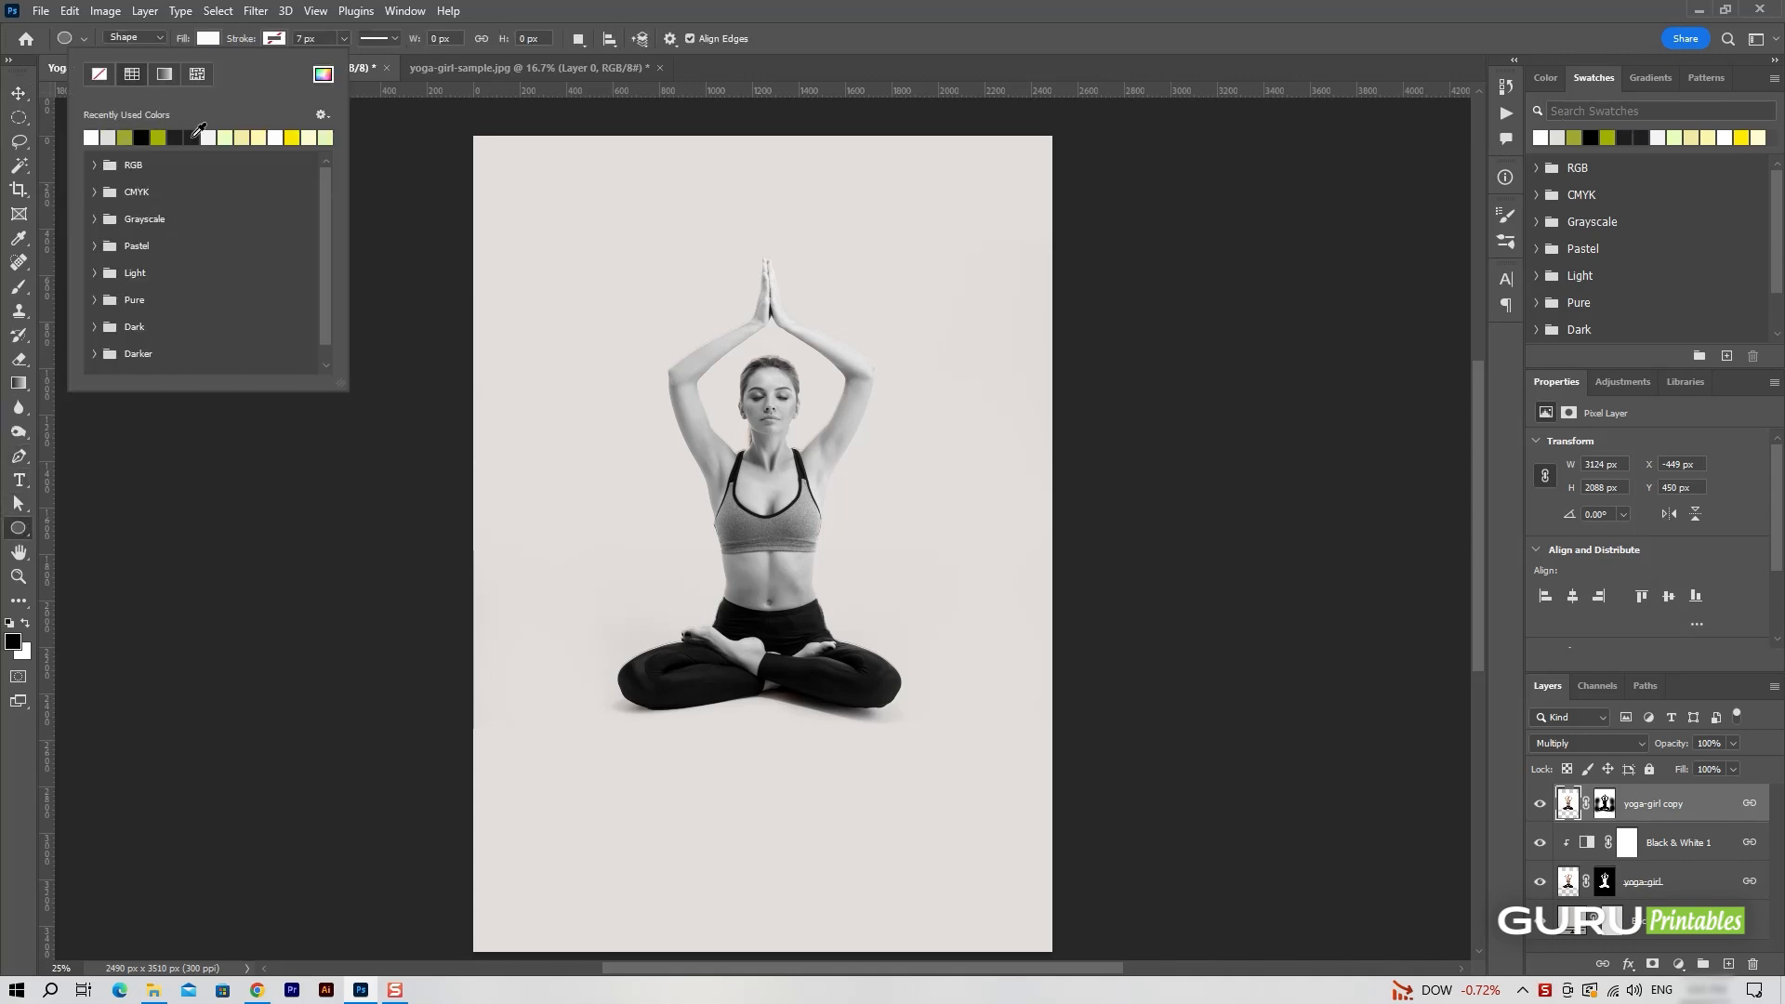
key(Return)
click(207, 39)
click(102, 70)
click(276, 38)
double_click(157, 137)
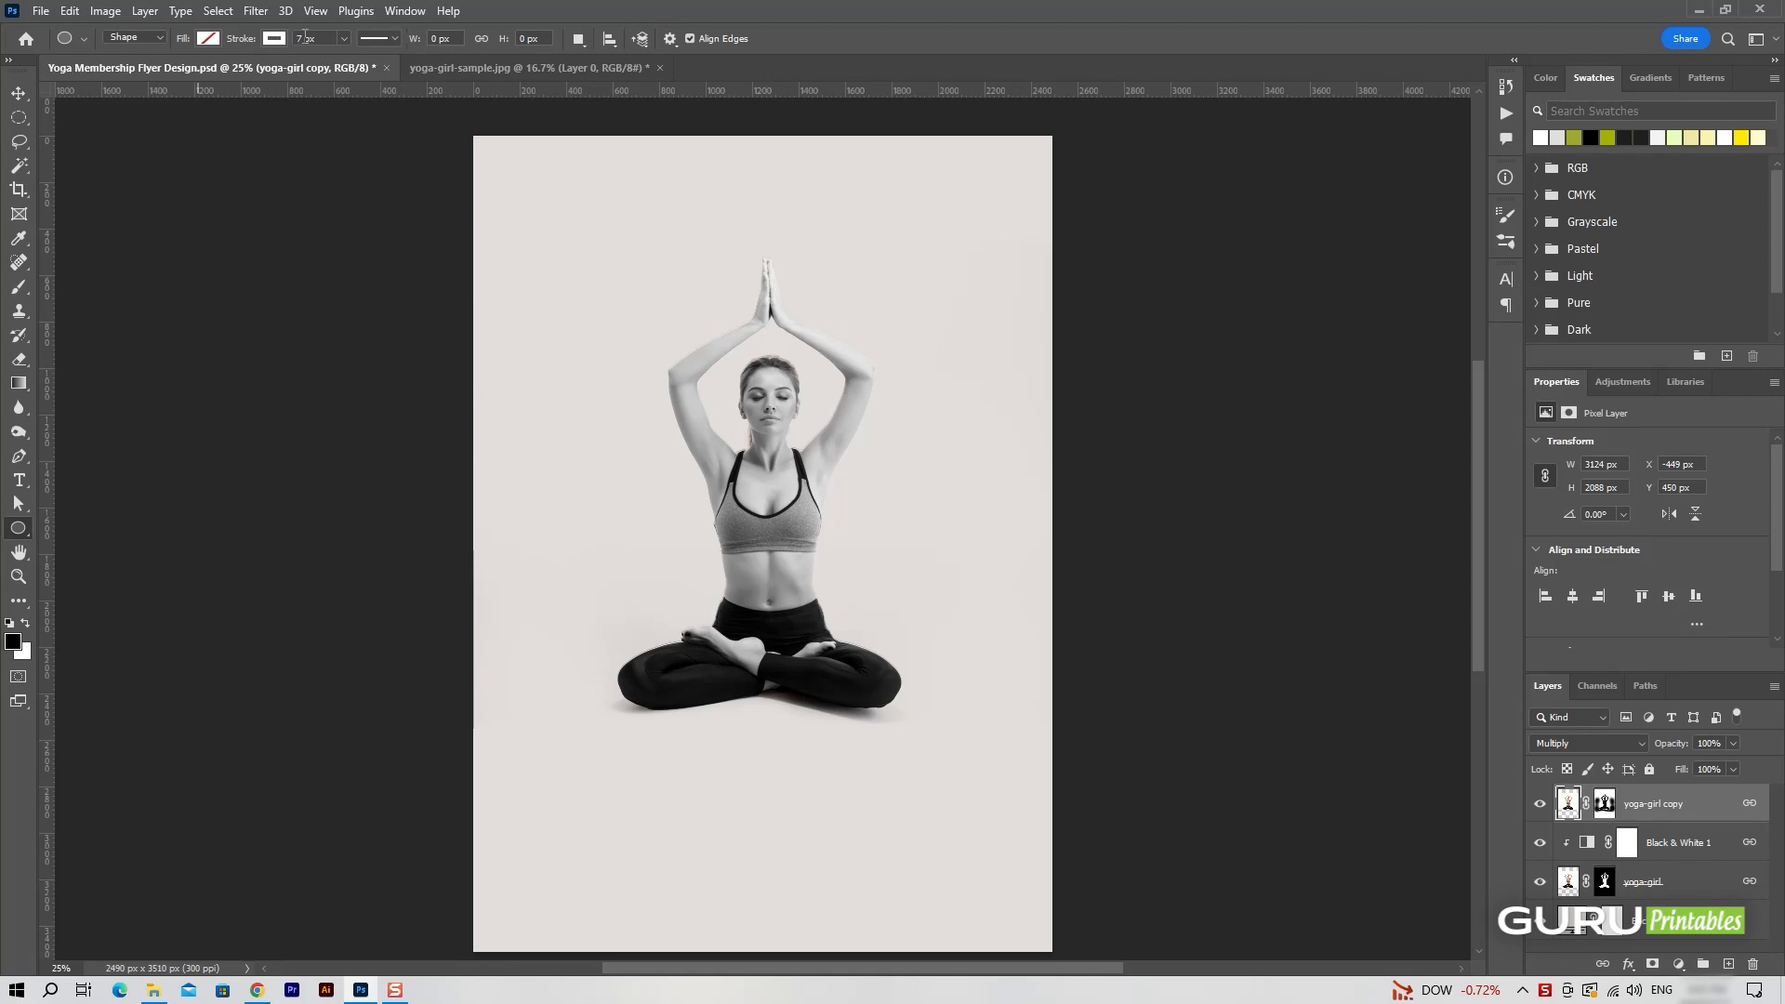
key(ctrl+a)
text(350)
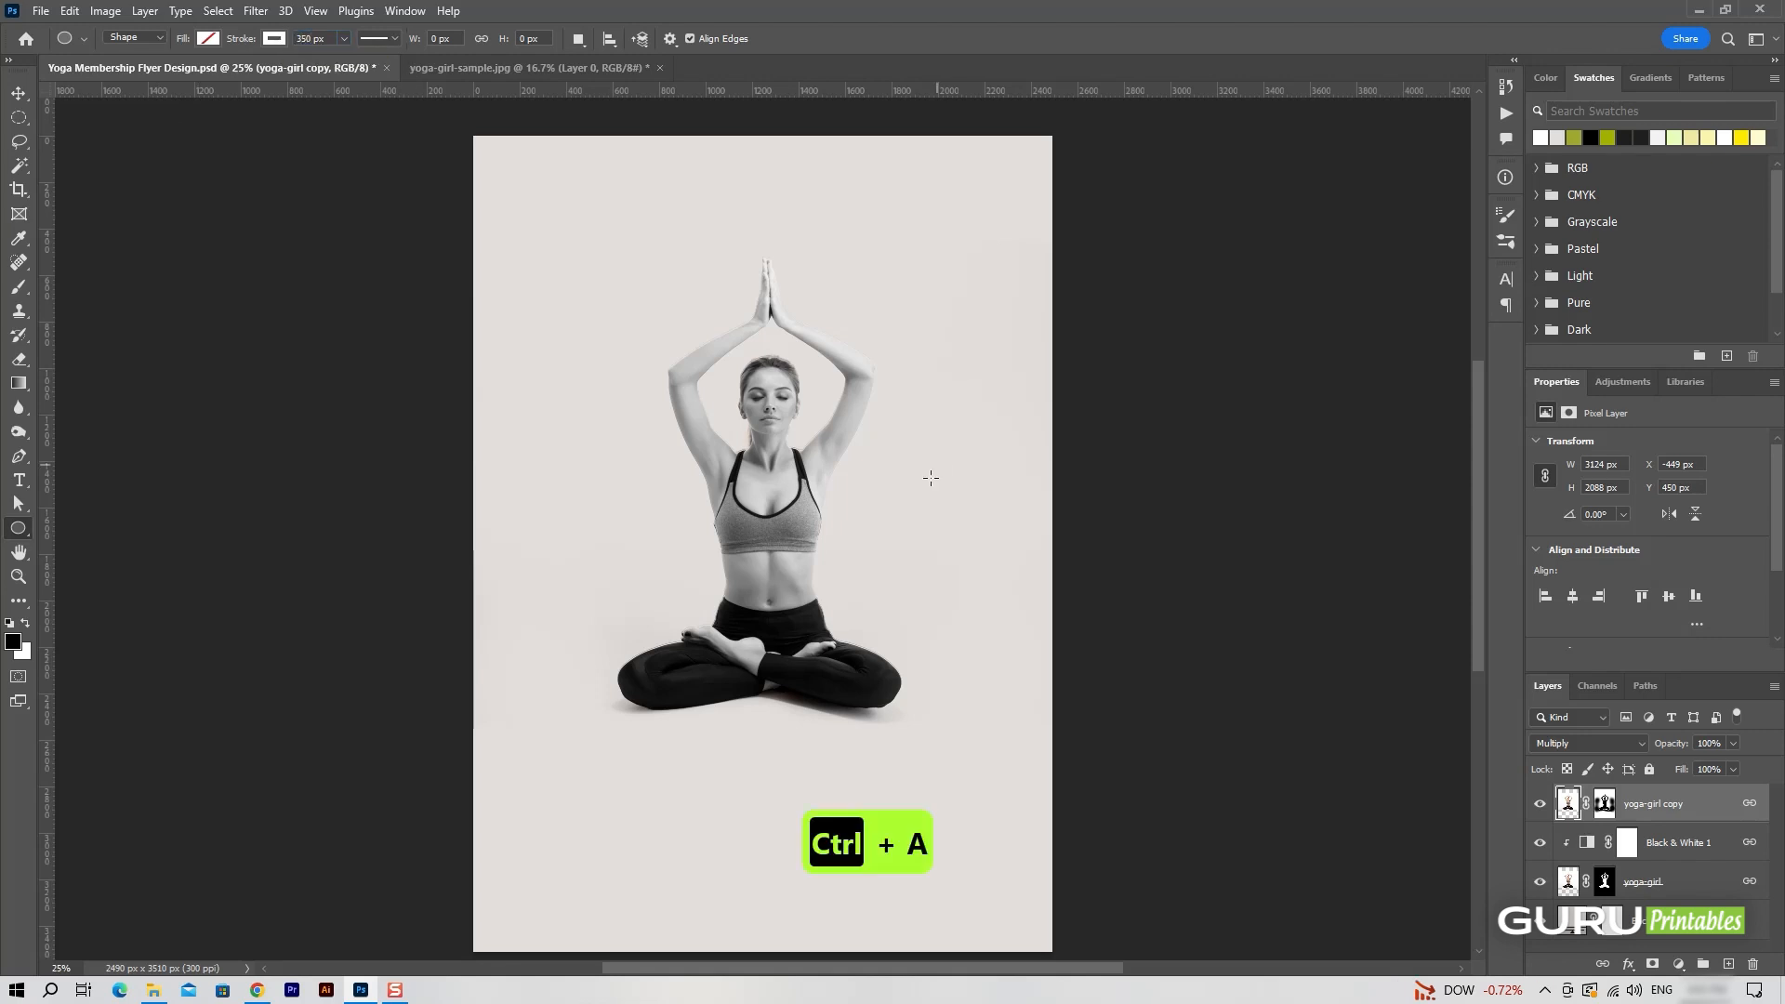
drag(614, 346, 1029, 765)
key(v)
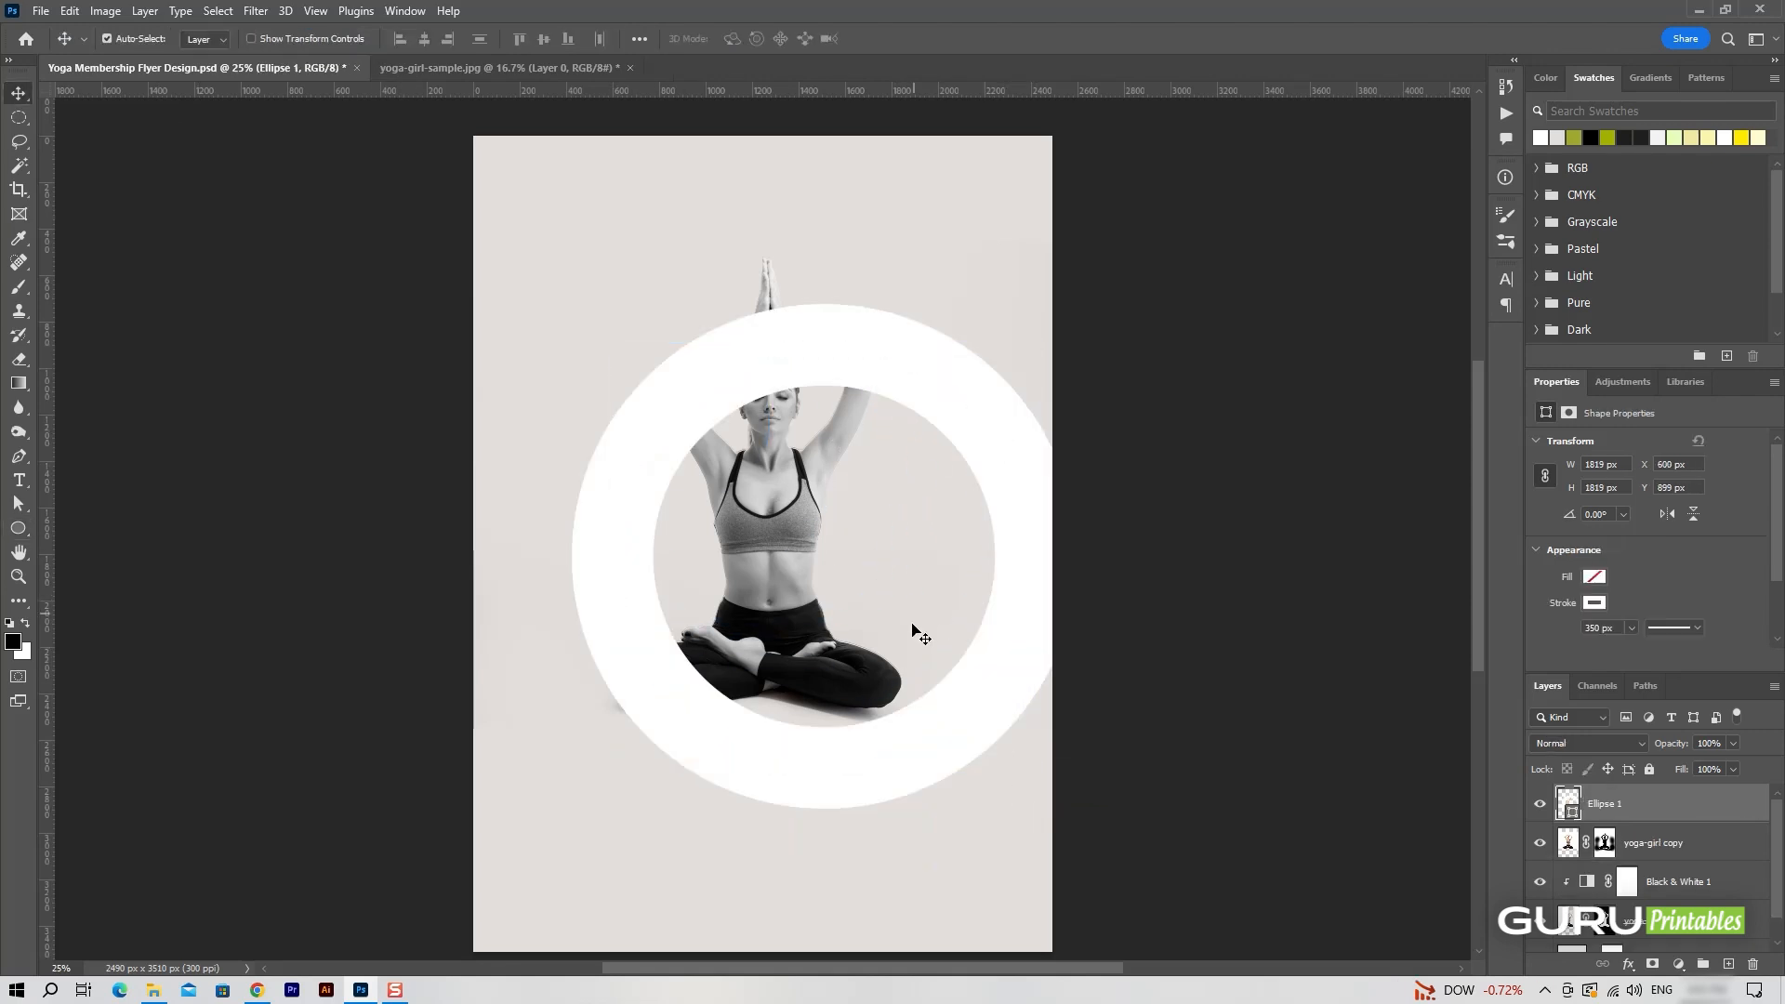
Centre the white ring on the seated woman and place the Ellipse 1 layer directly below the yoga-girl layer.
drag(976, 707, 909, 661)
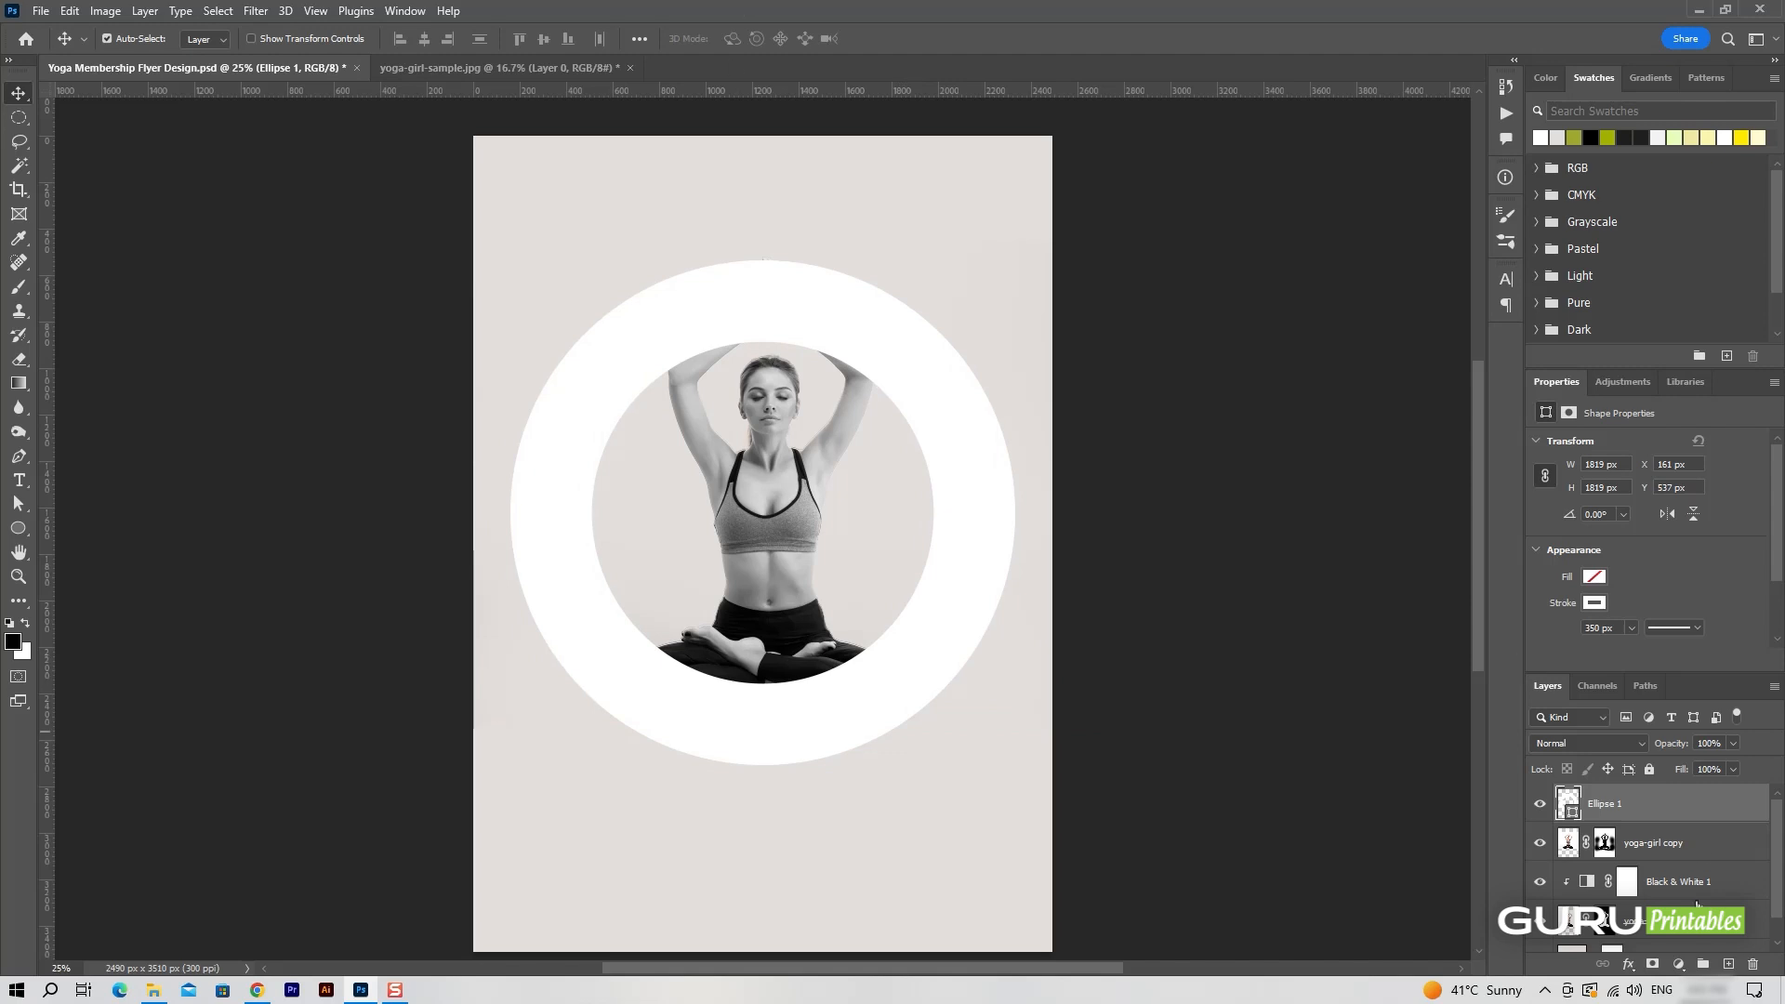
drag(1702, 809, 1698, 930)
drag(895, 499, 972, 494)
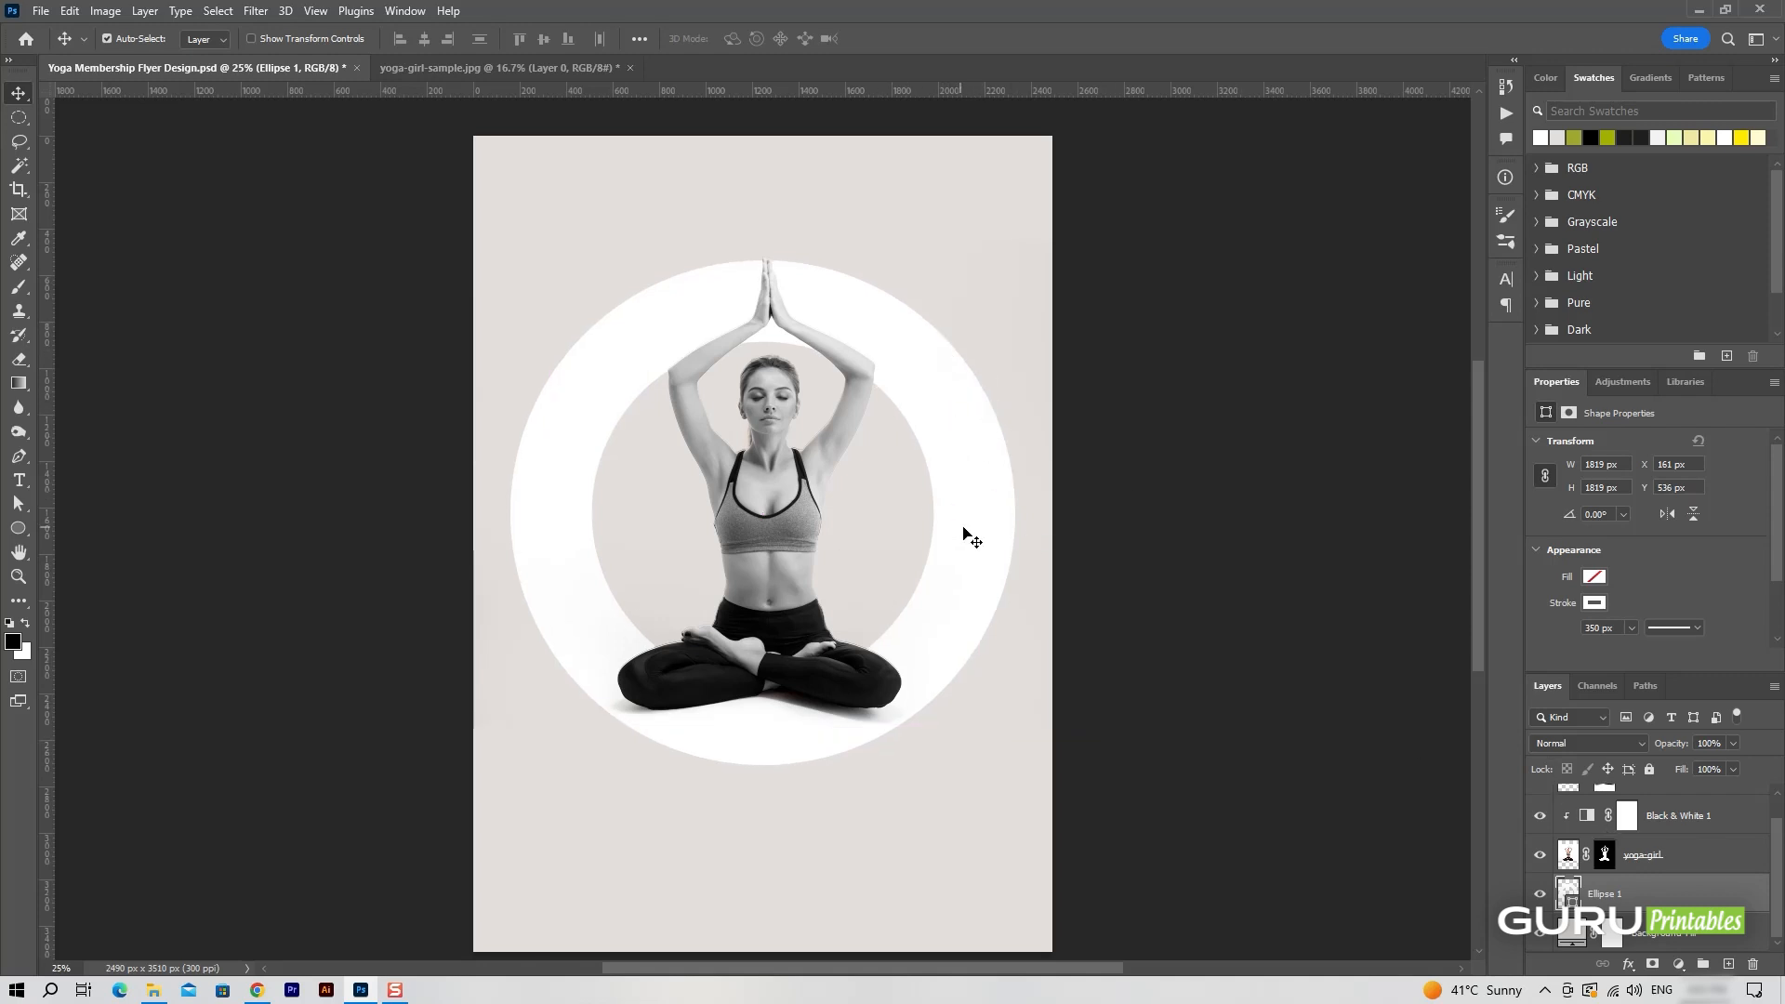
Set the white ring's stroke width to 380 px and leave Ellipse 1 as the active layer.
click(18, 529)
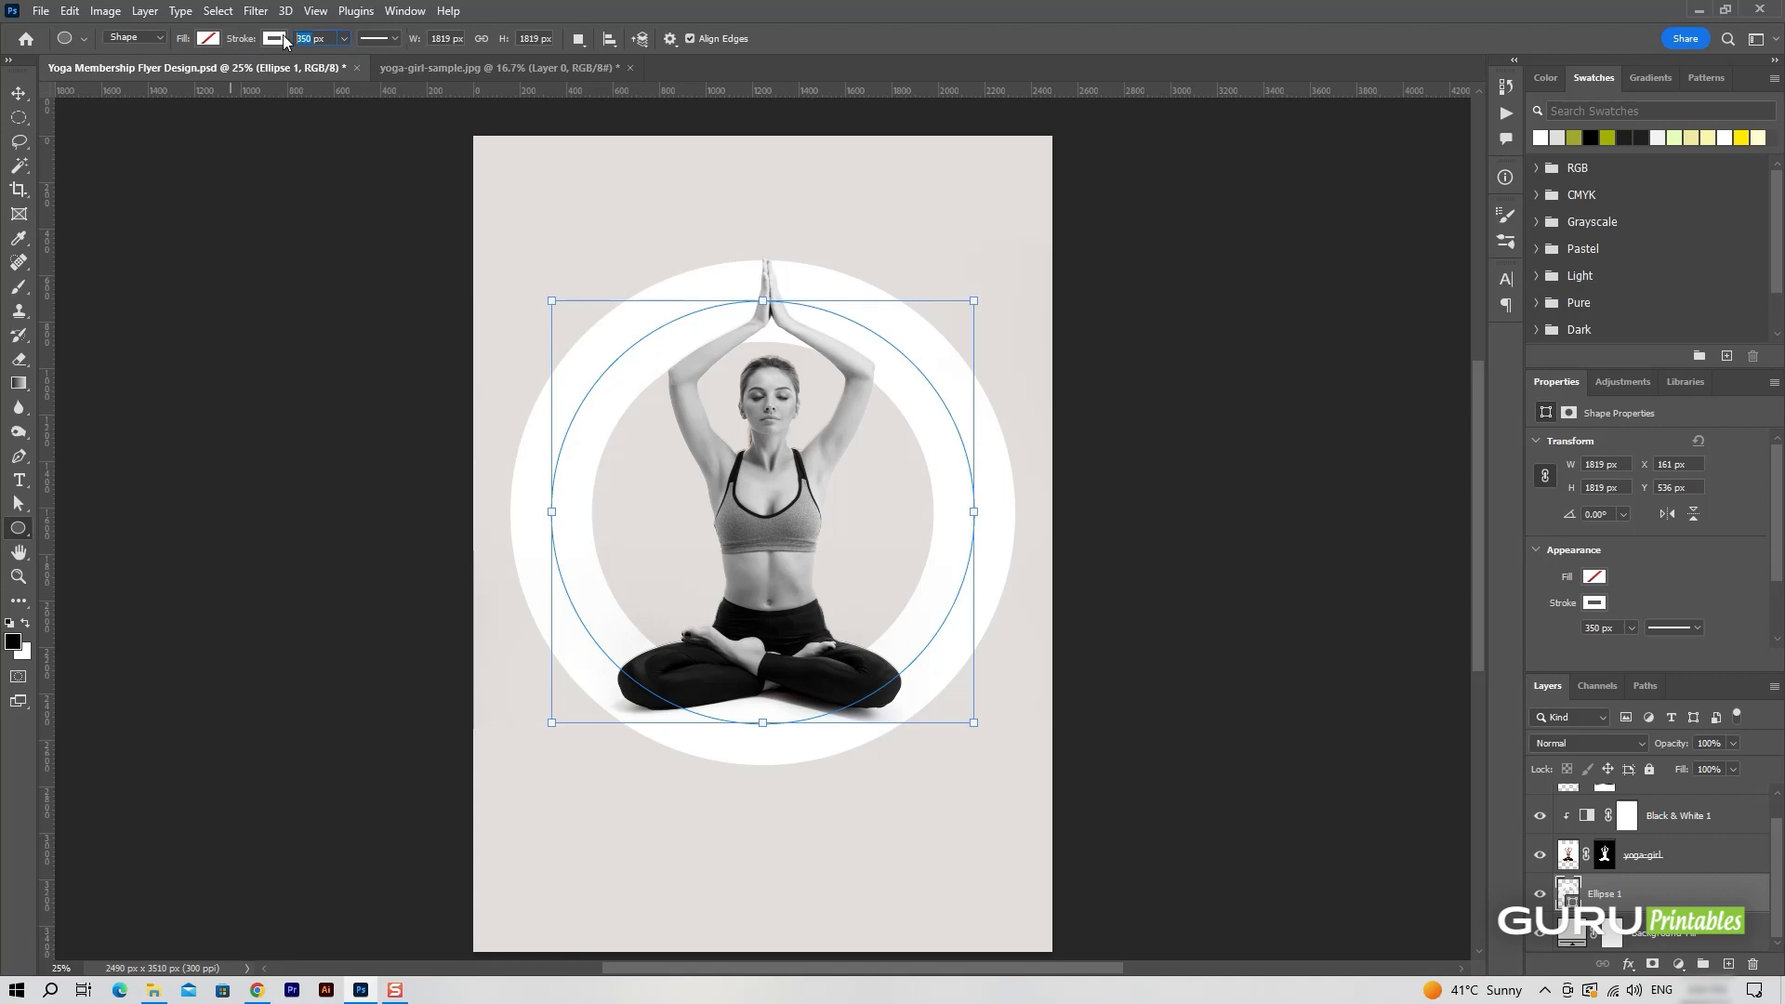
key(Return)
key(v)
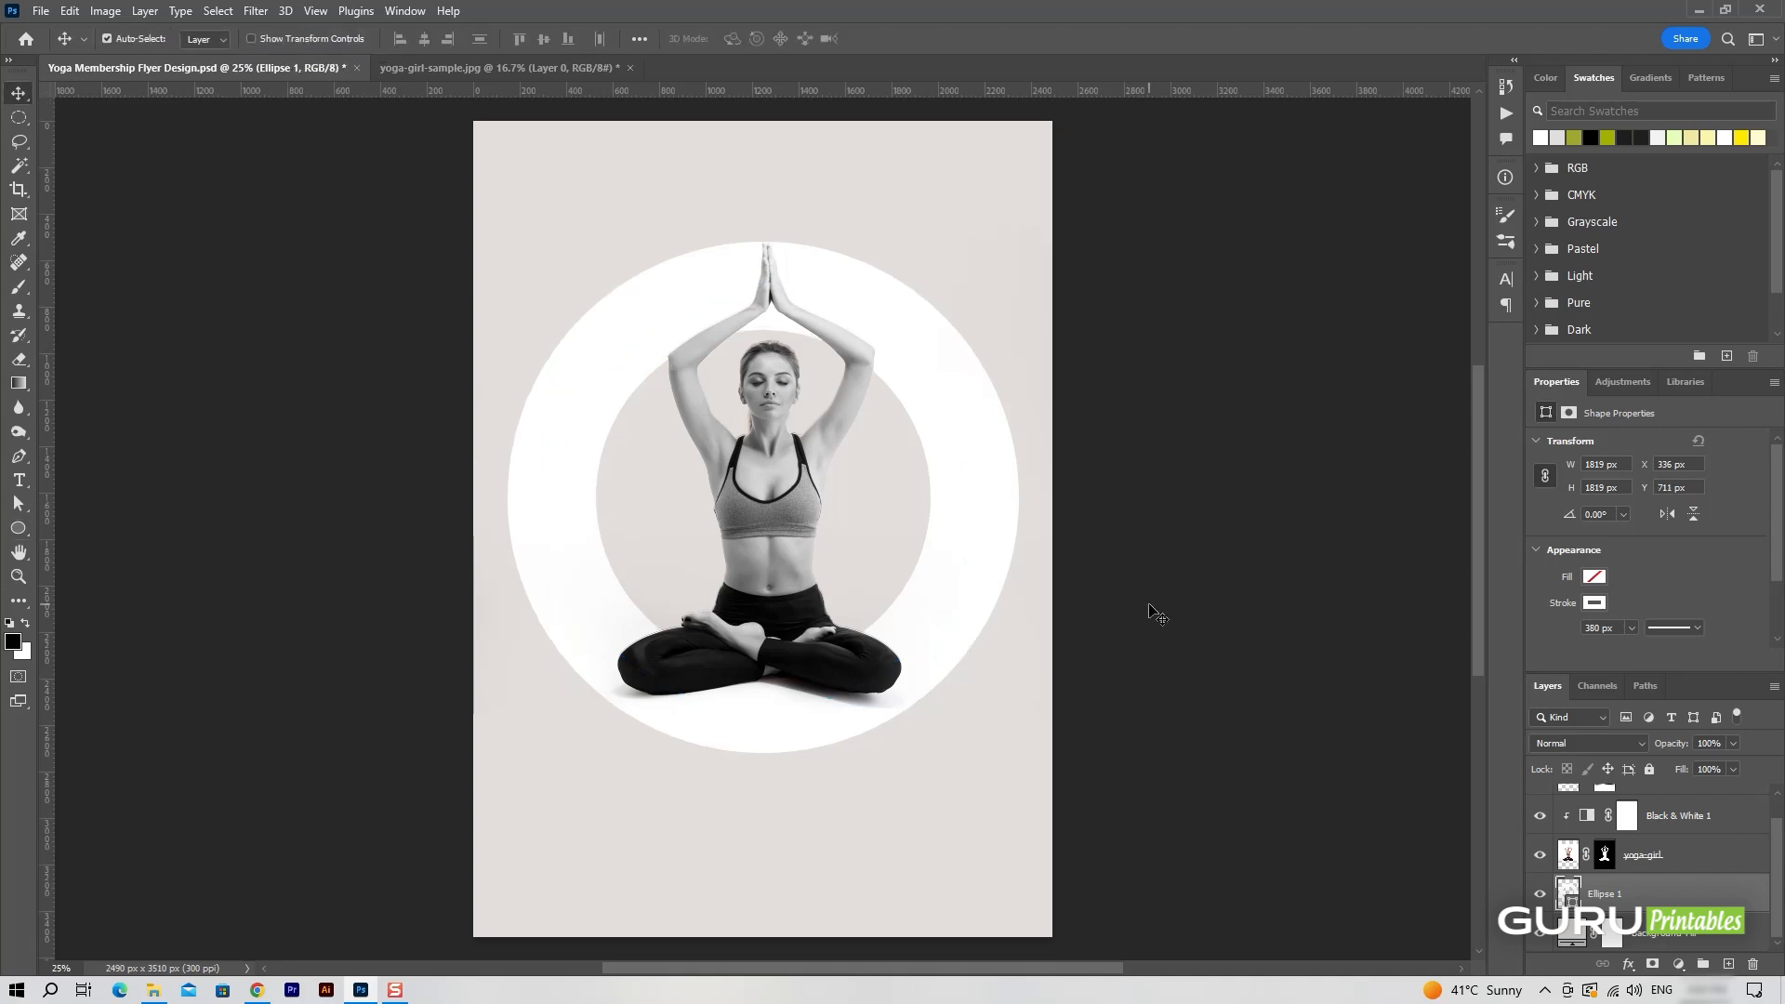
scroll(1691, 838, up, 1)
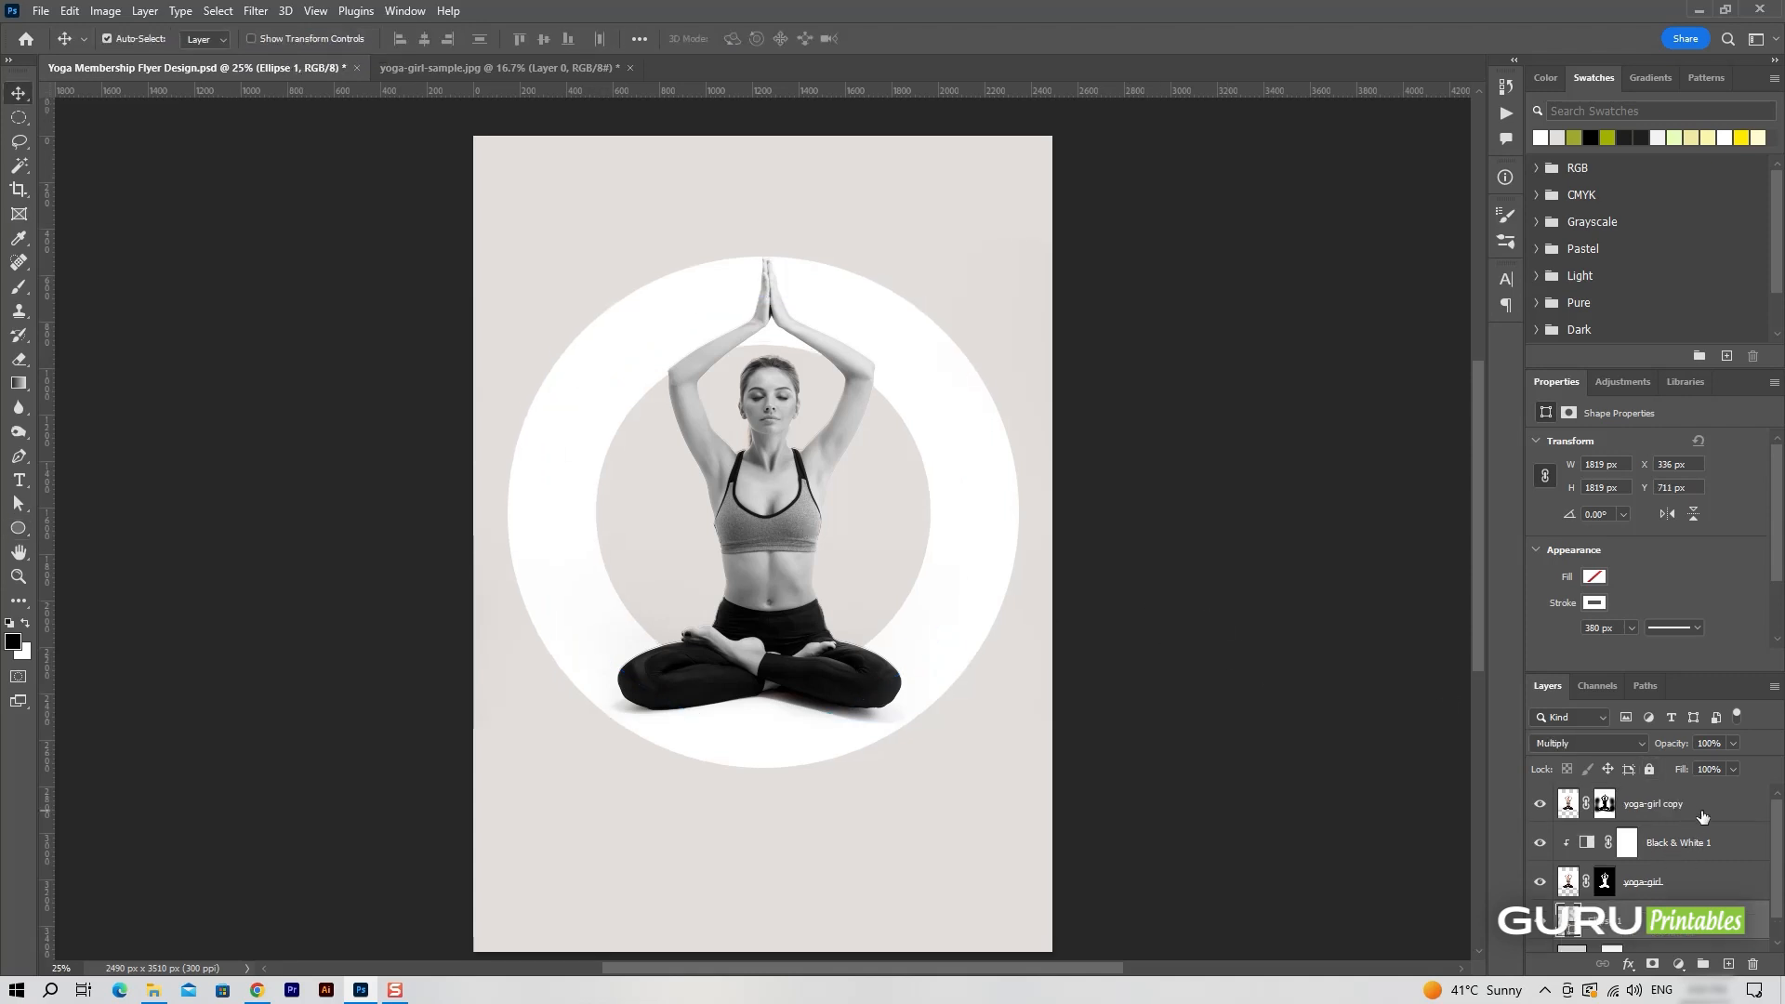
click(1703, 817)
scroll(1695, 915, down, 1)
click(1686, 892)
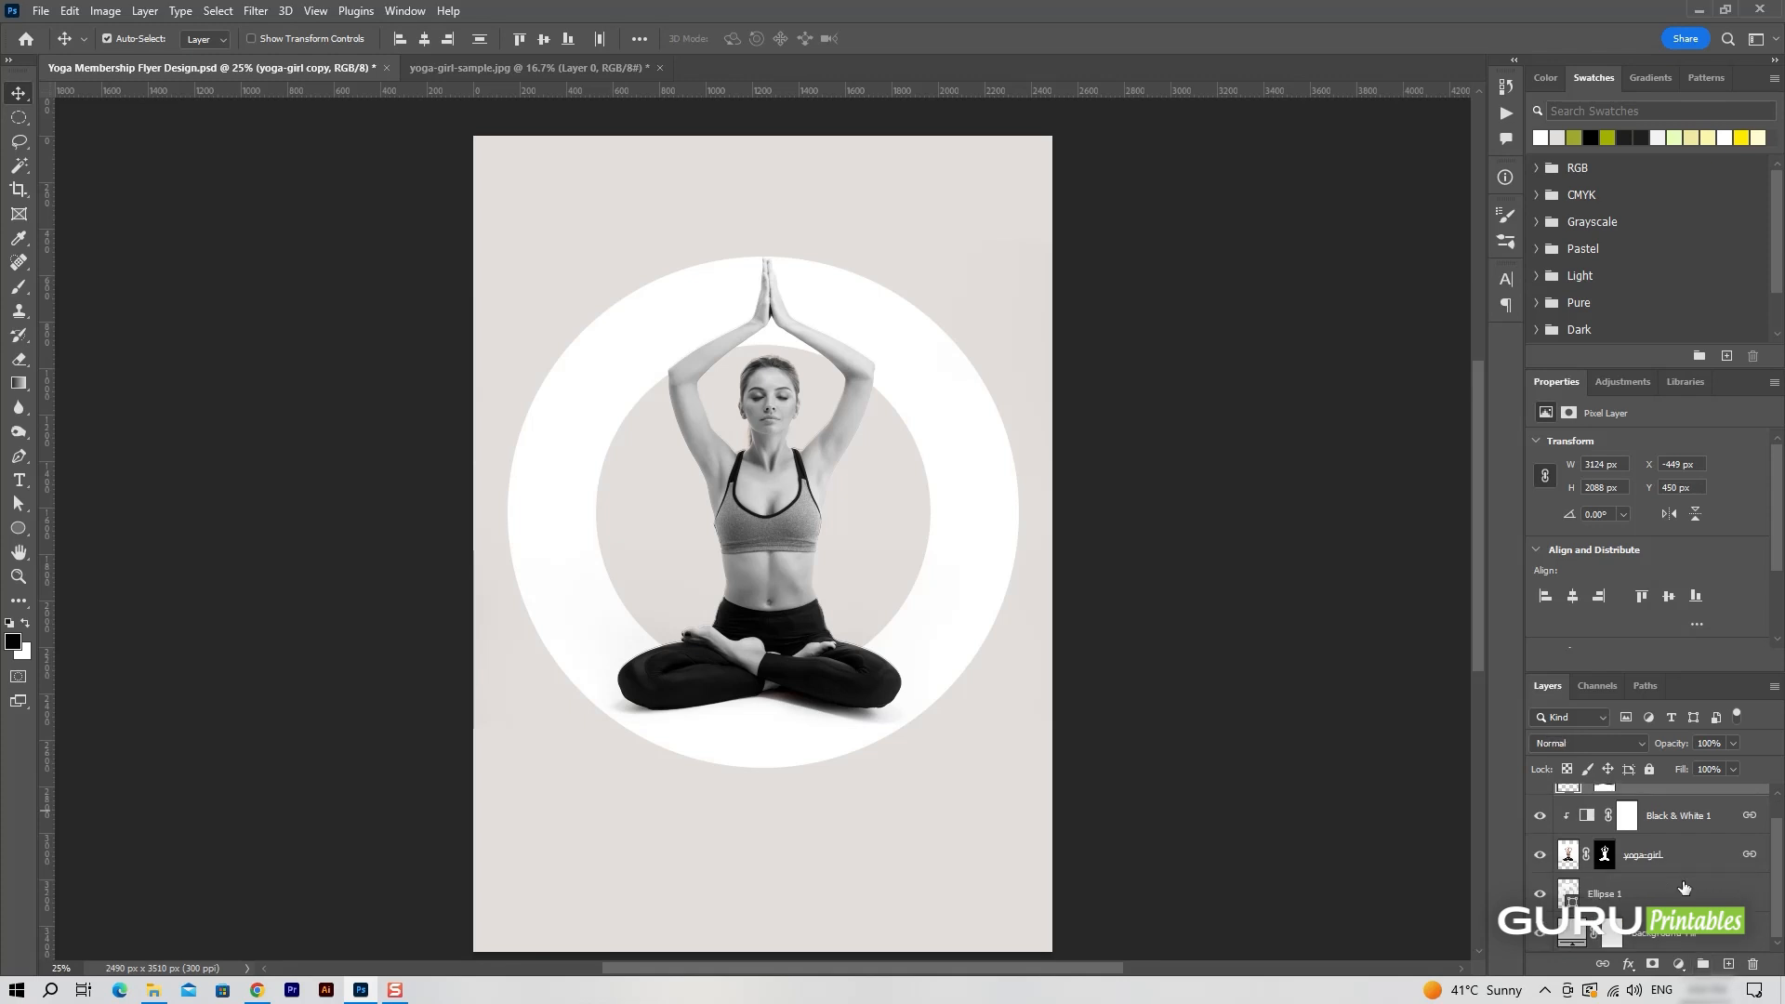
click(1716, 941)
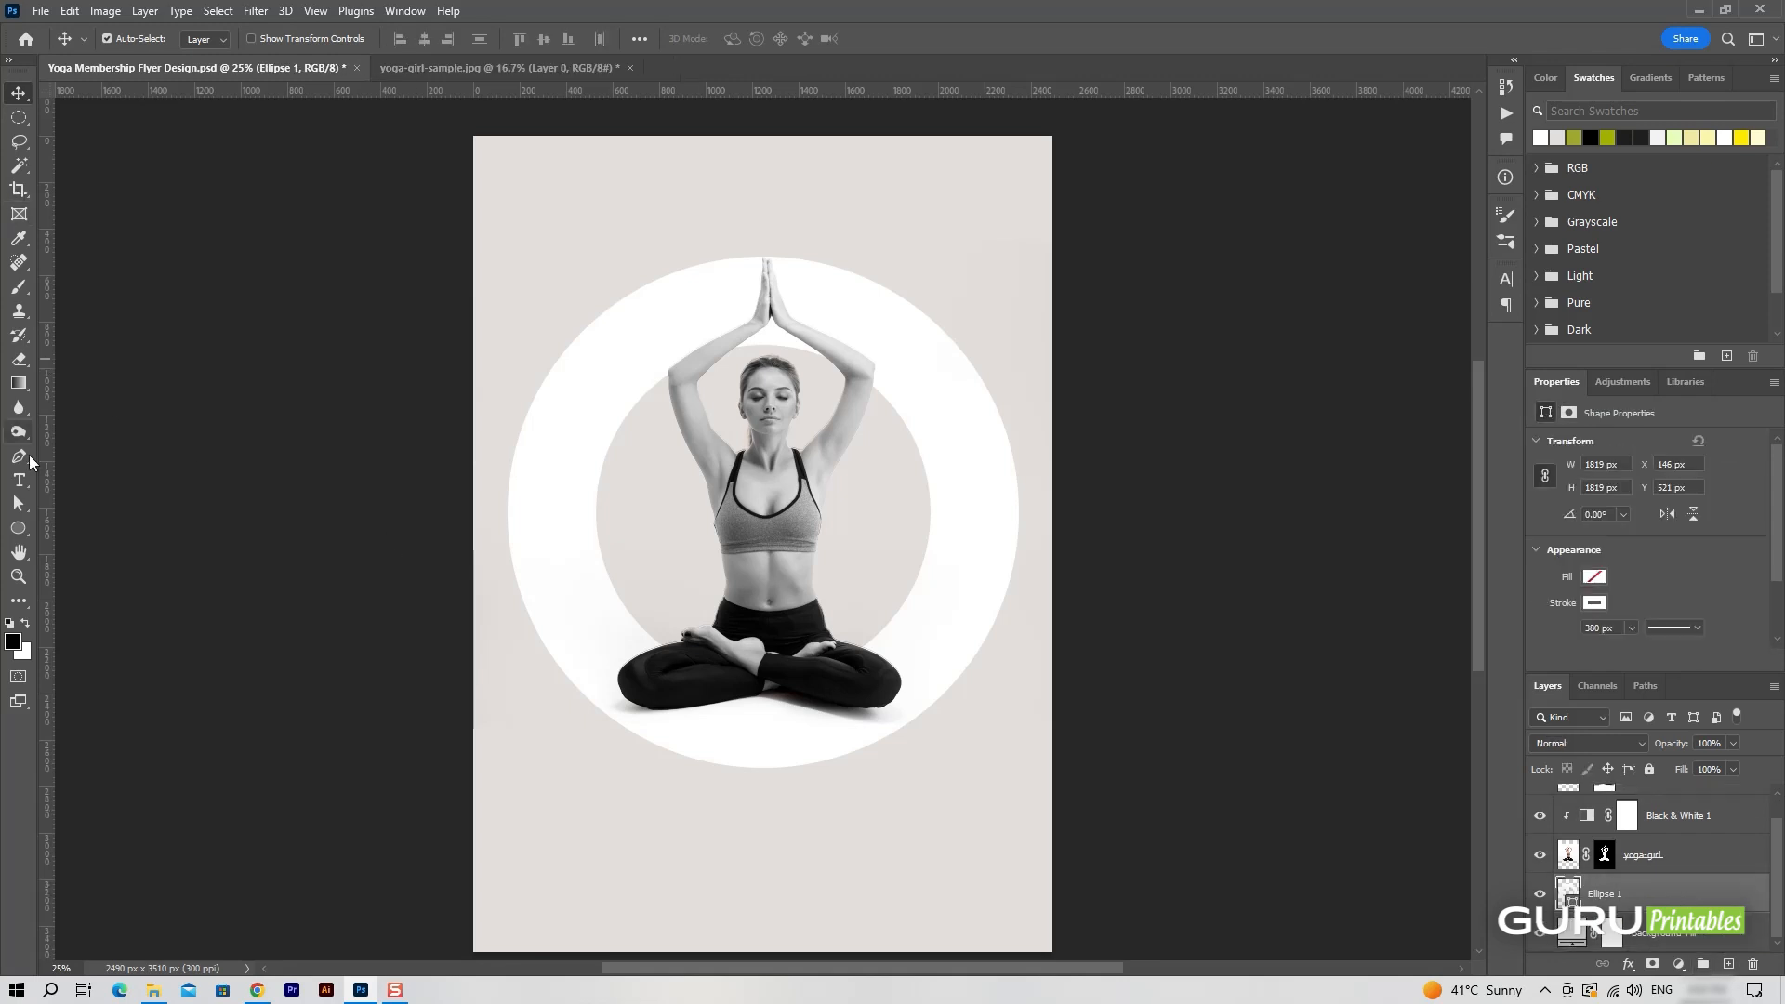
click(19, 529)
click(274, 38)
click(167, 74)
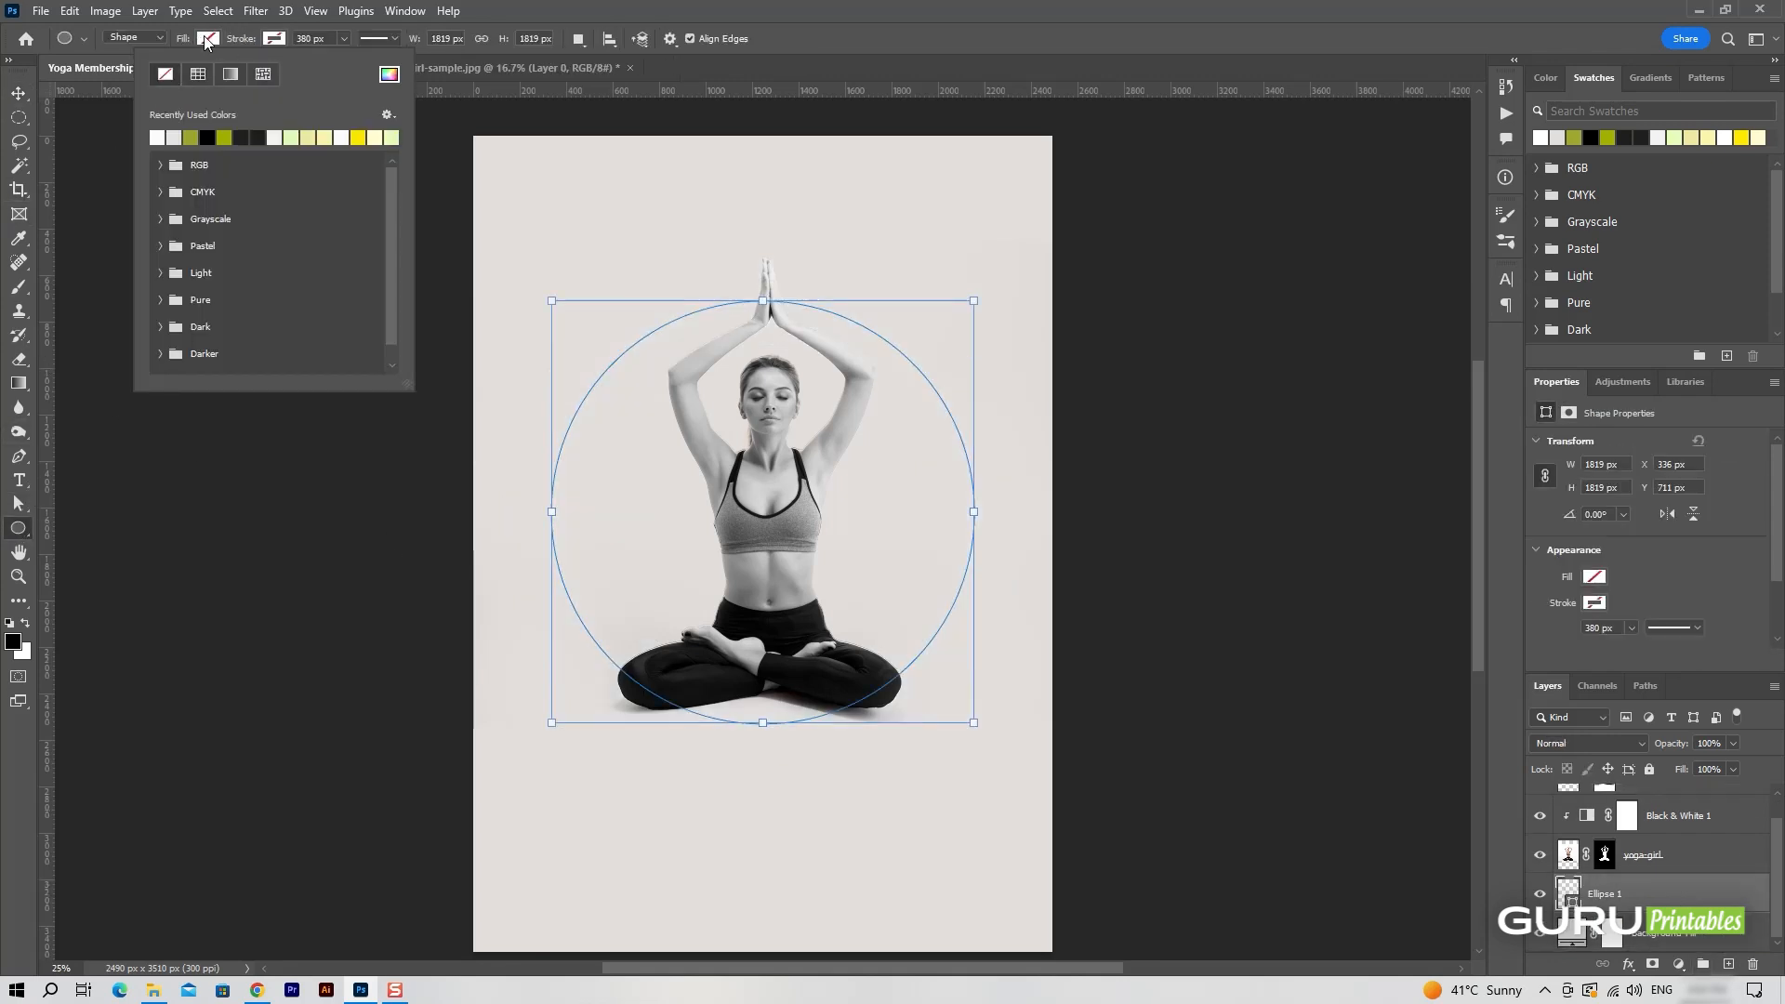
key(ctrl+z)
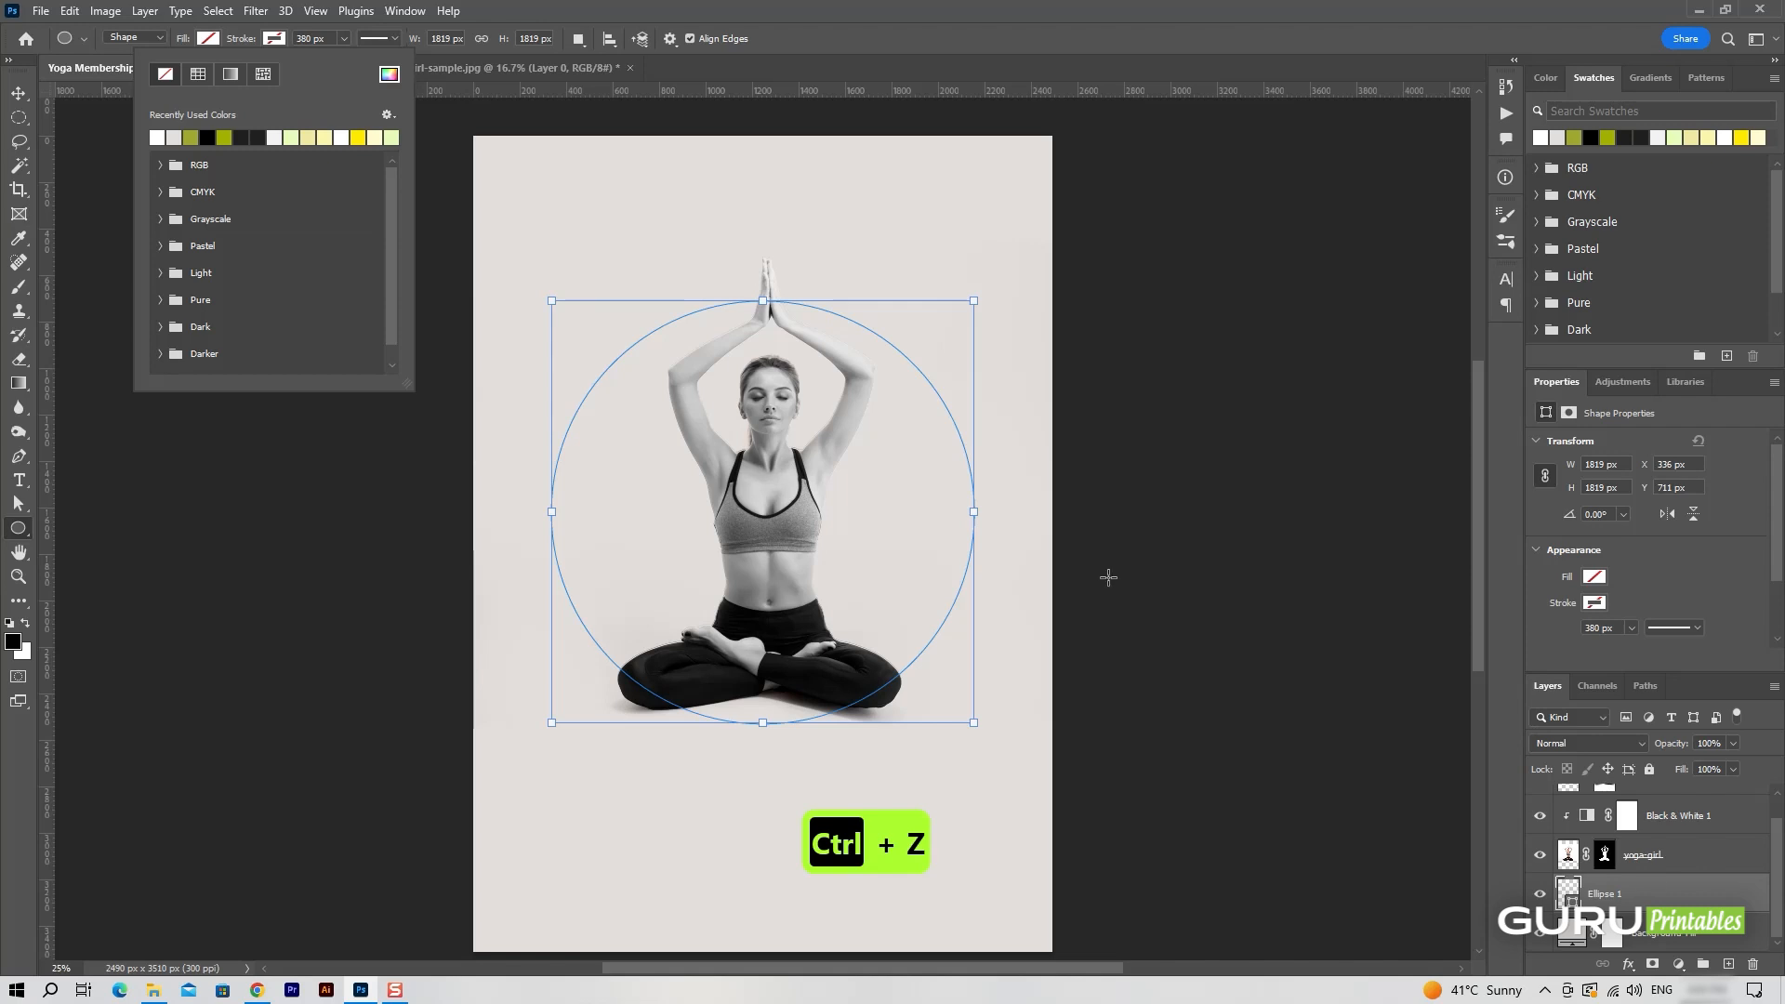
click(1161, 584)
key(ctrl+z)
click(910, 384)
click(942, 370)
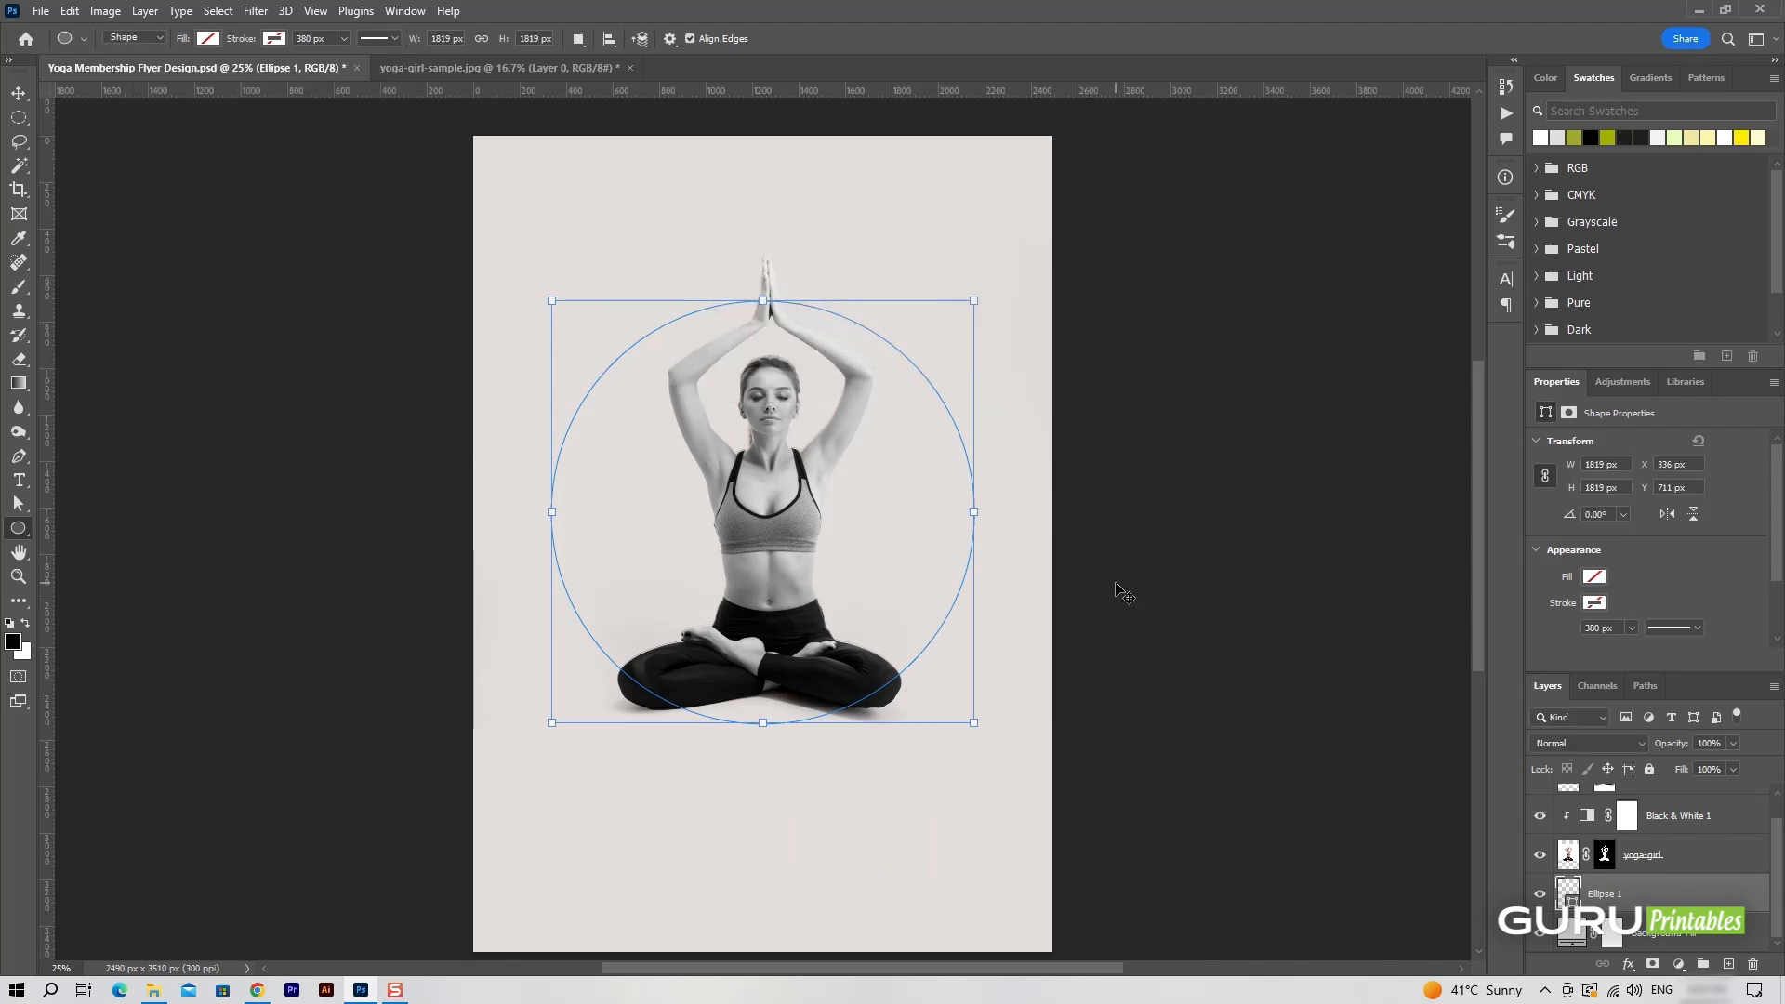
key(ctrl+z)
key(ctrl+z)
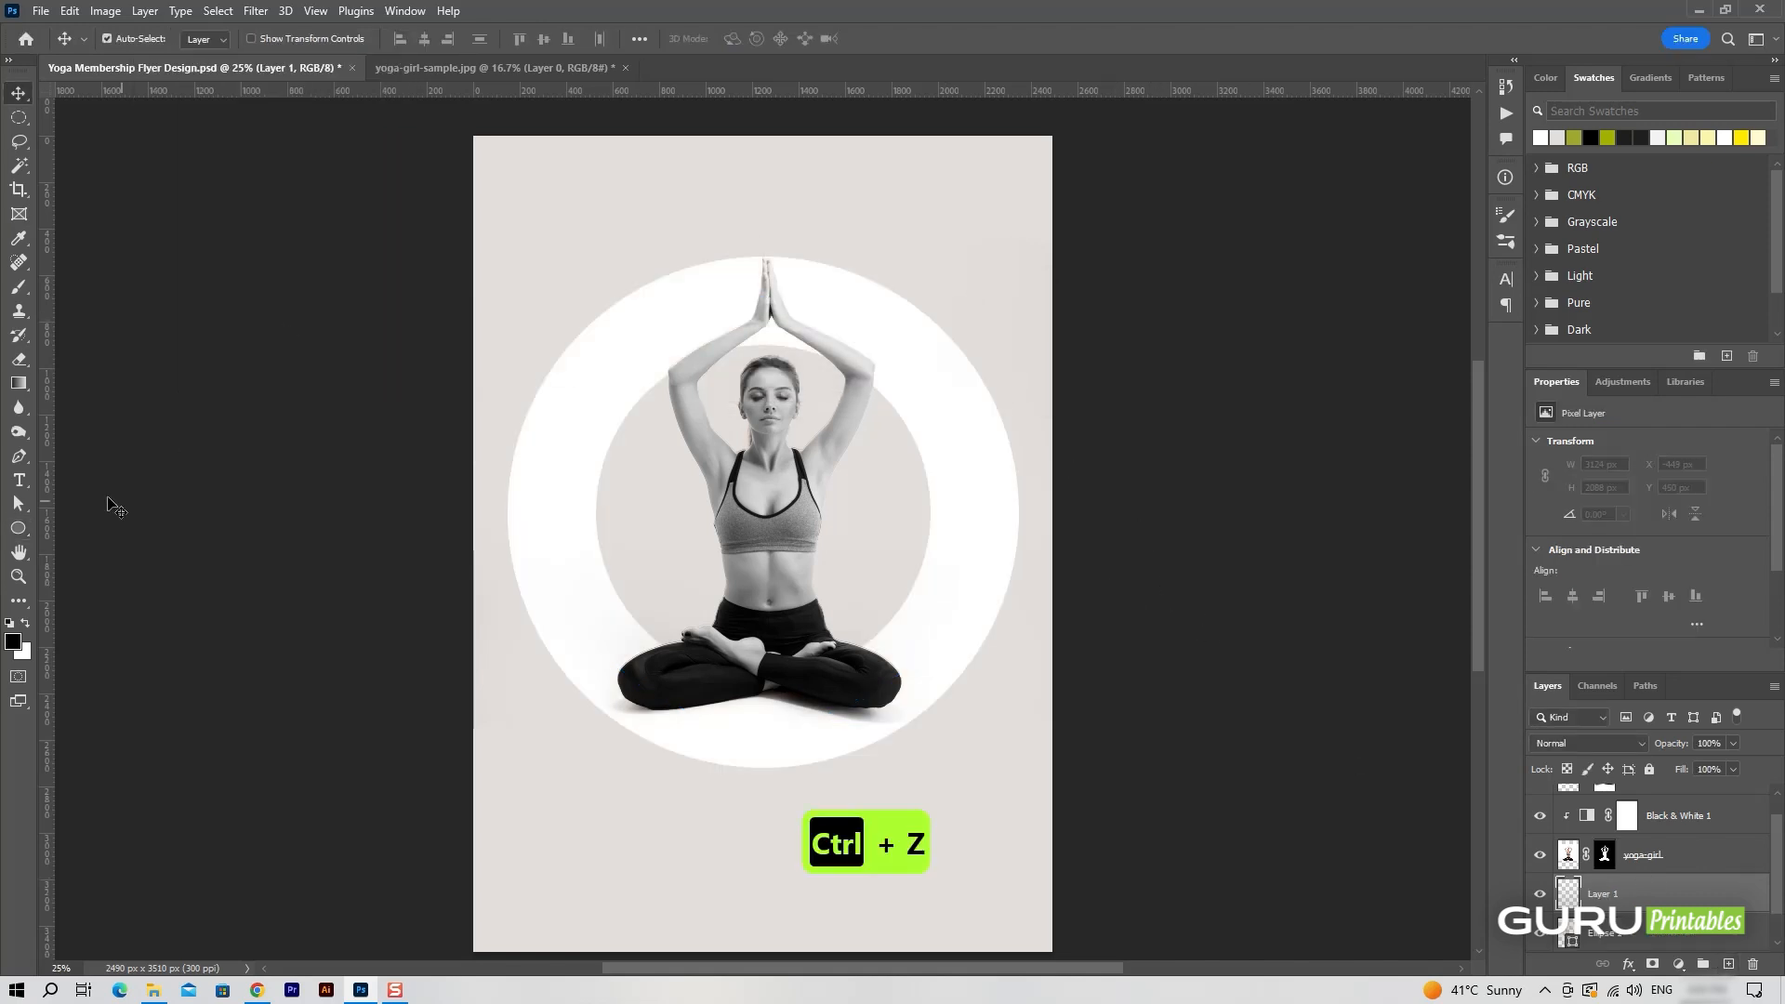
Draw a circle about 1563 px in diameter inside the white ring with the Ellipse tool, using an olive-green fill and no stroke.
click(18, 528)
click(273, 38)
click(208, 38)
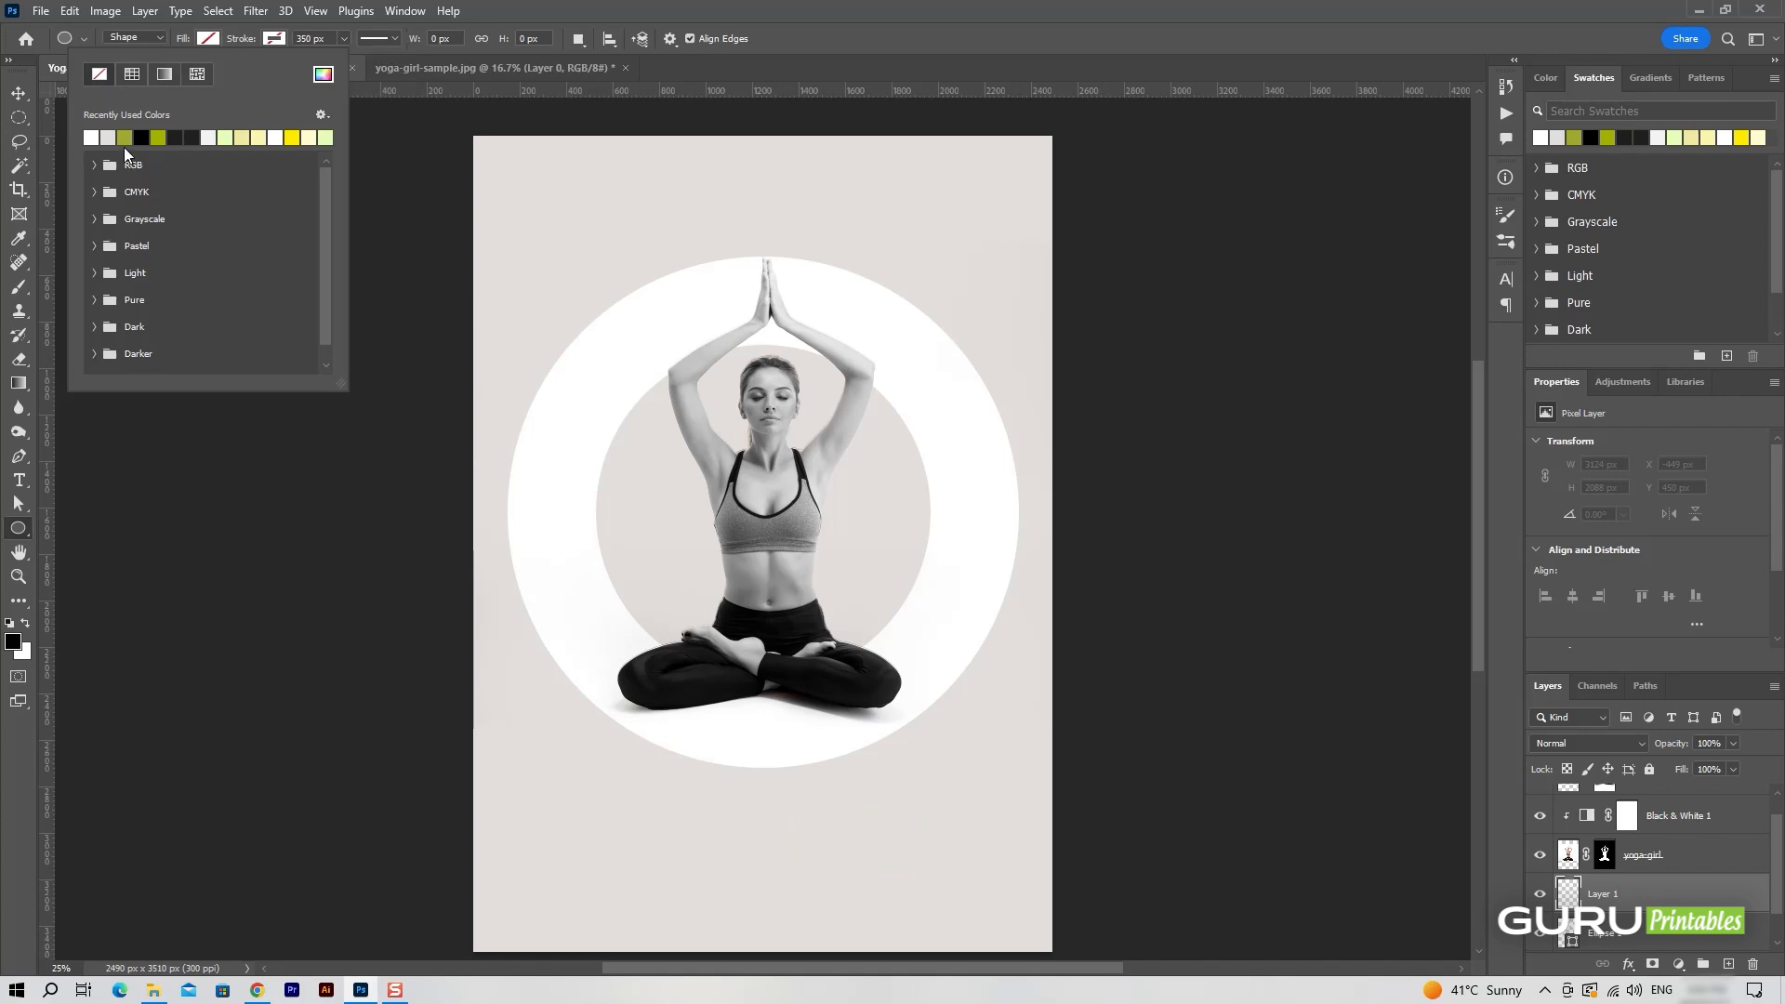
key(Escape)
drag(628, 337, 944, 719)
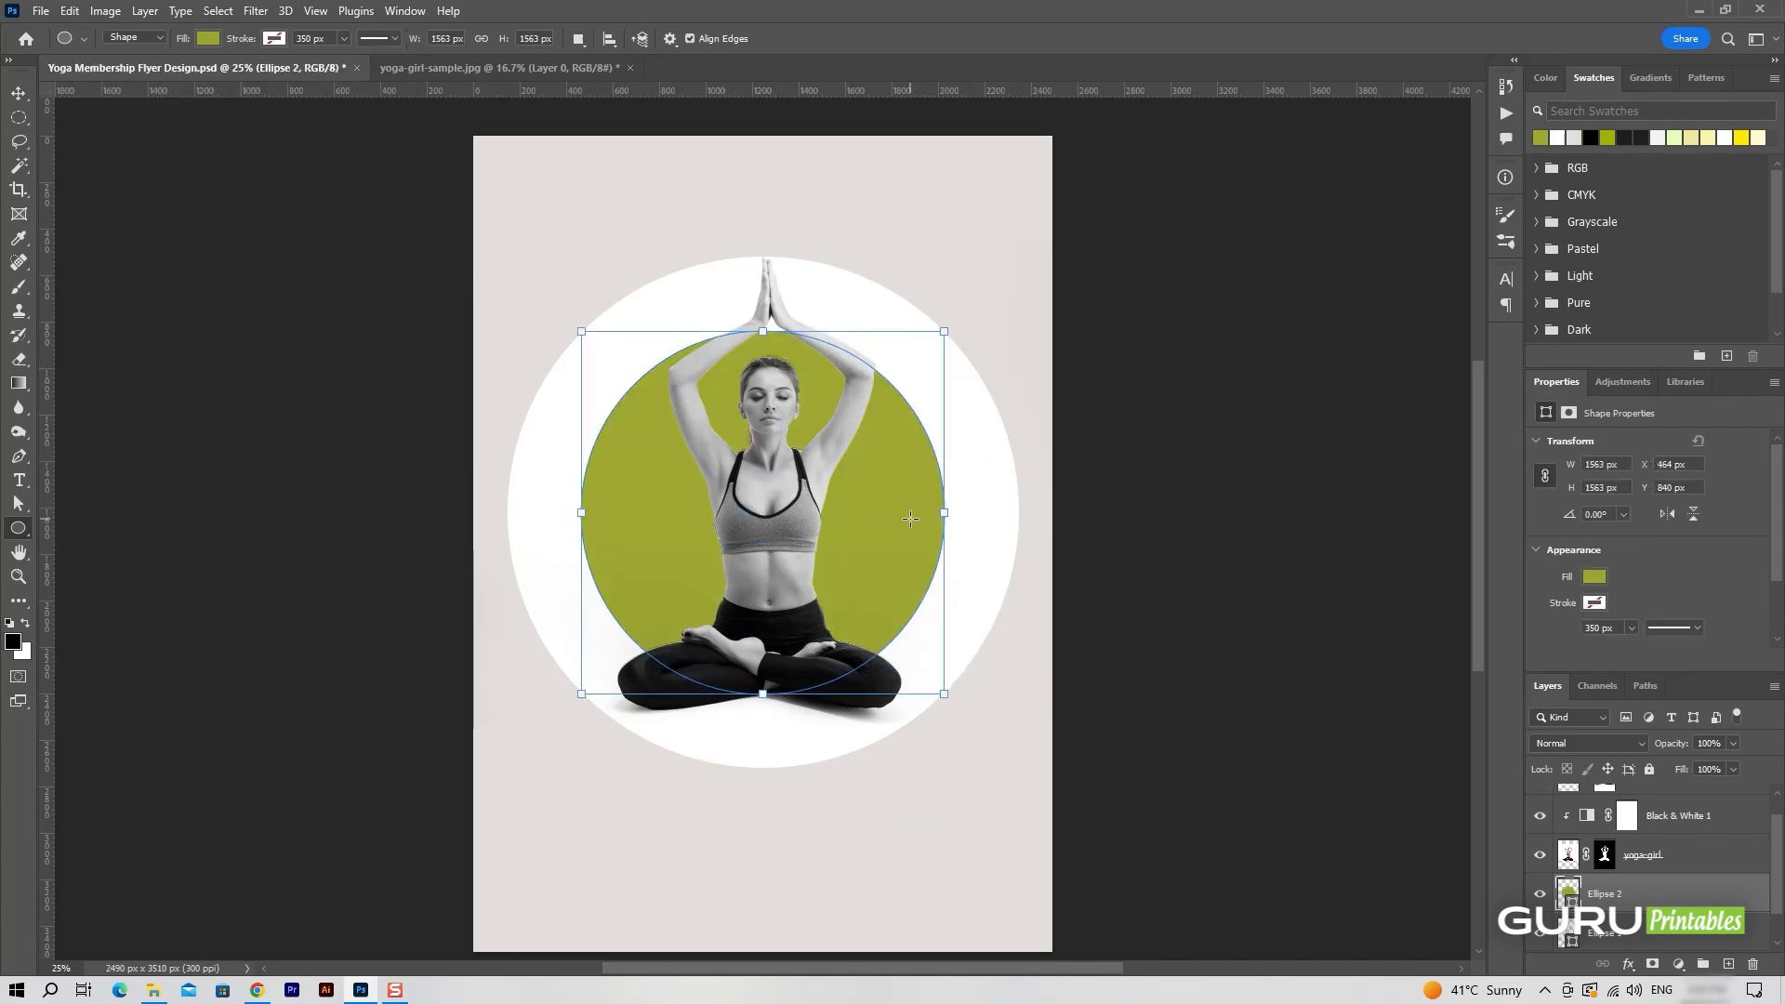
Place the green circle layer below the white ring layer and lower its opacity to 75%.
key(v)
drag(1702, 902, 1666, 896)
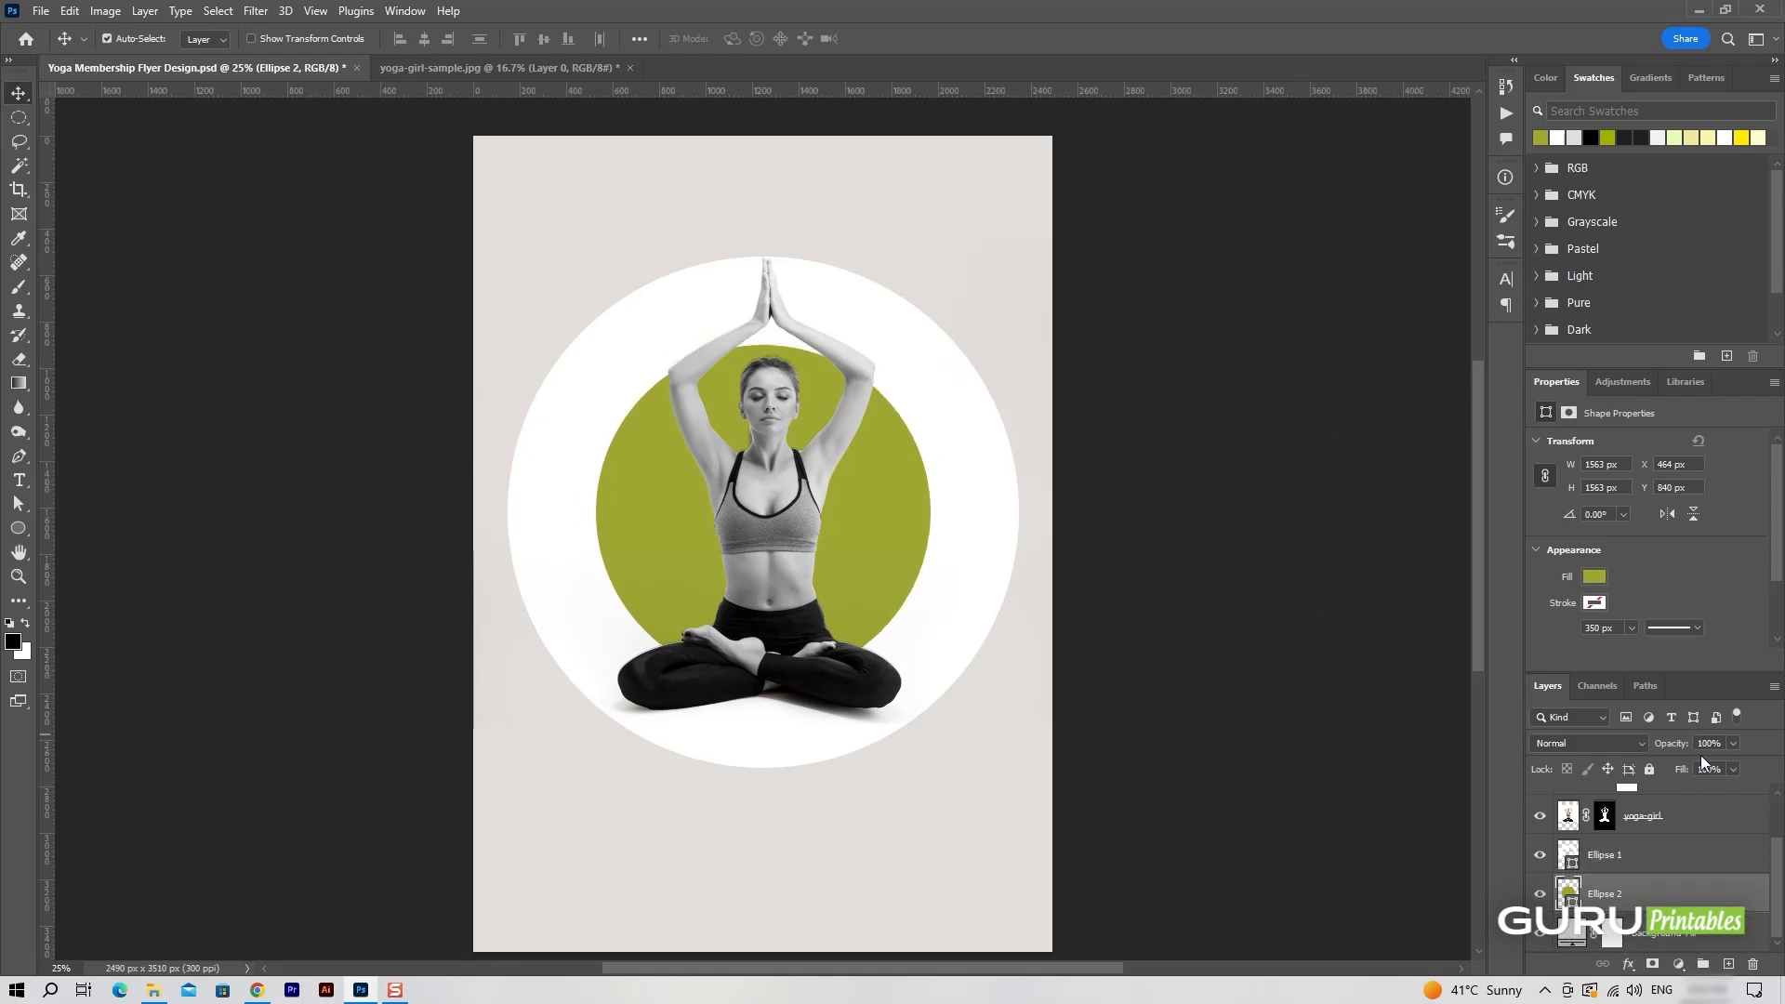
drag(1733, 762, 1687, 744)
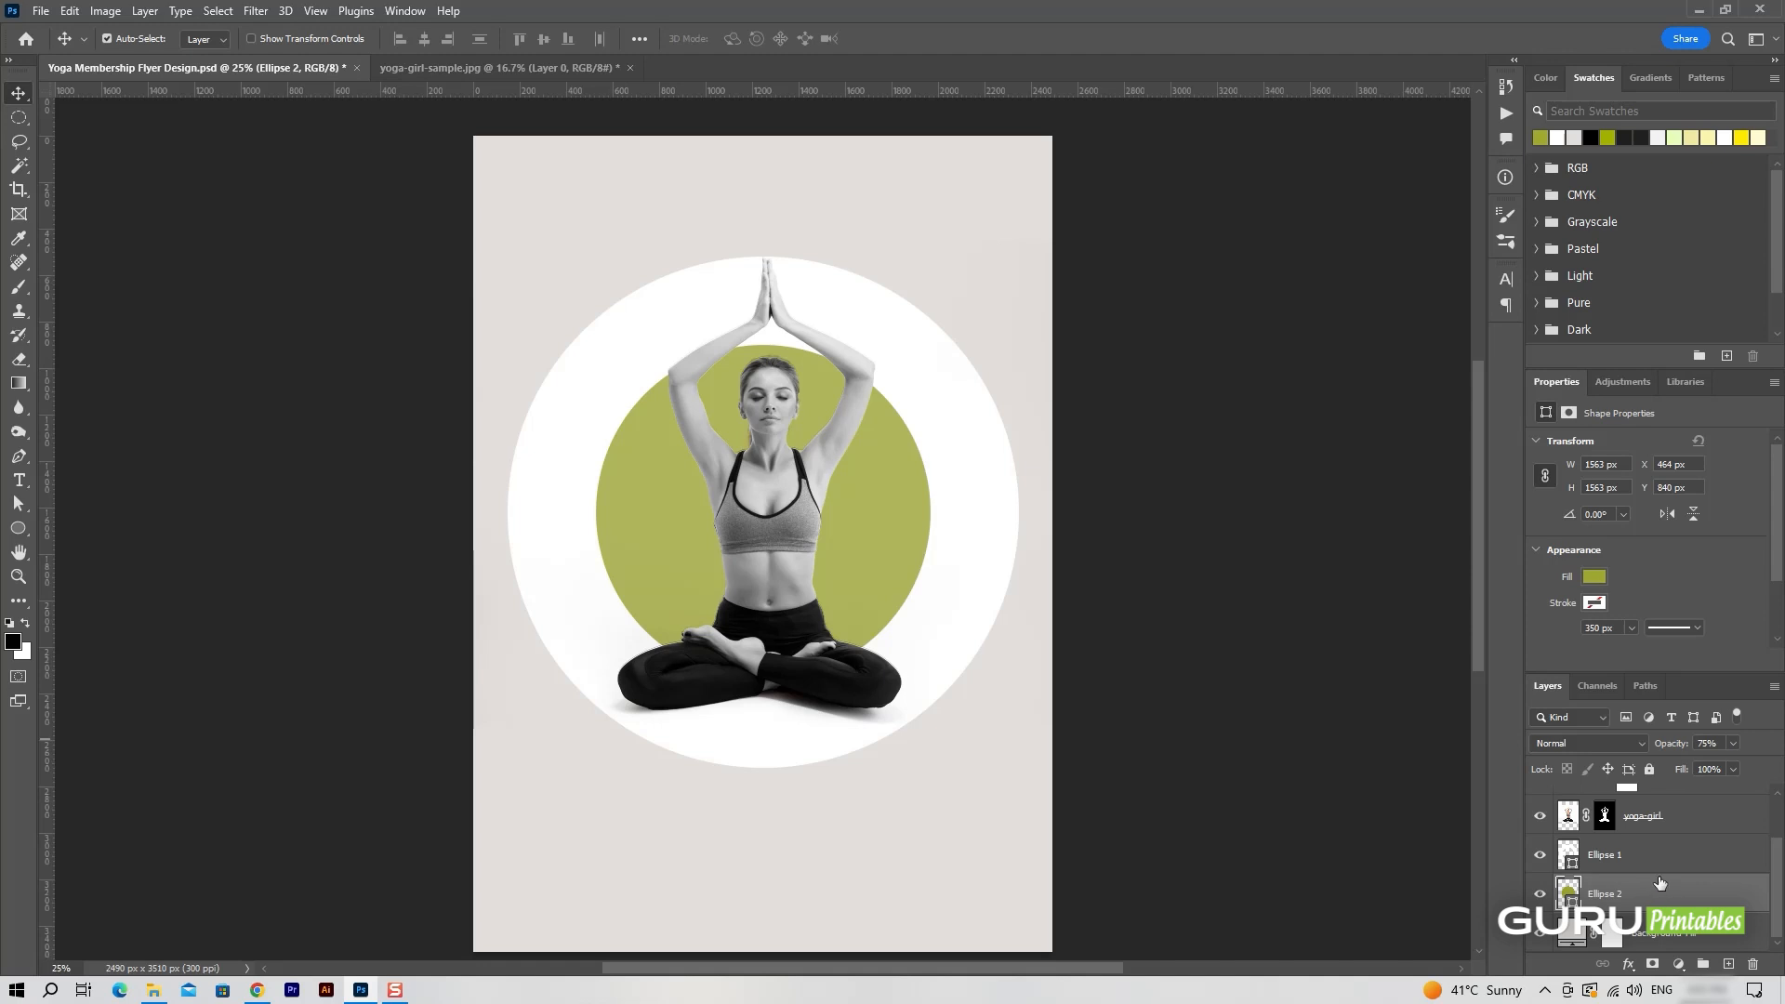
Add the text YOGA near the top of the page on a new layer above yoga-girl copy.
scroll(1660, 882, up, 2)
click(1685, 807)
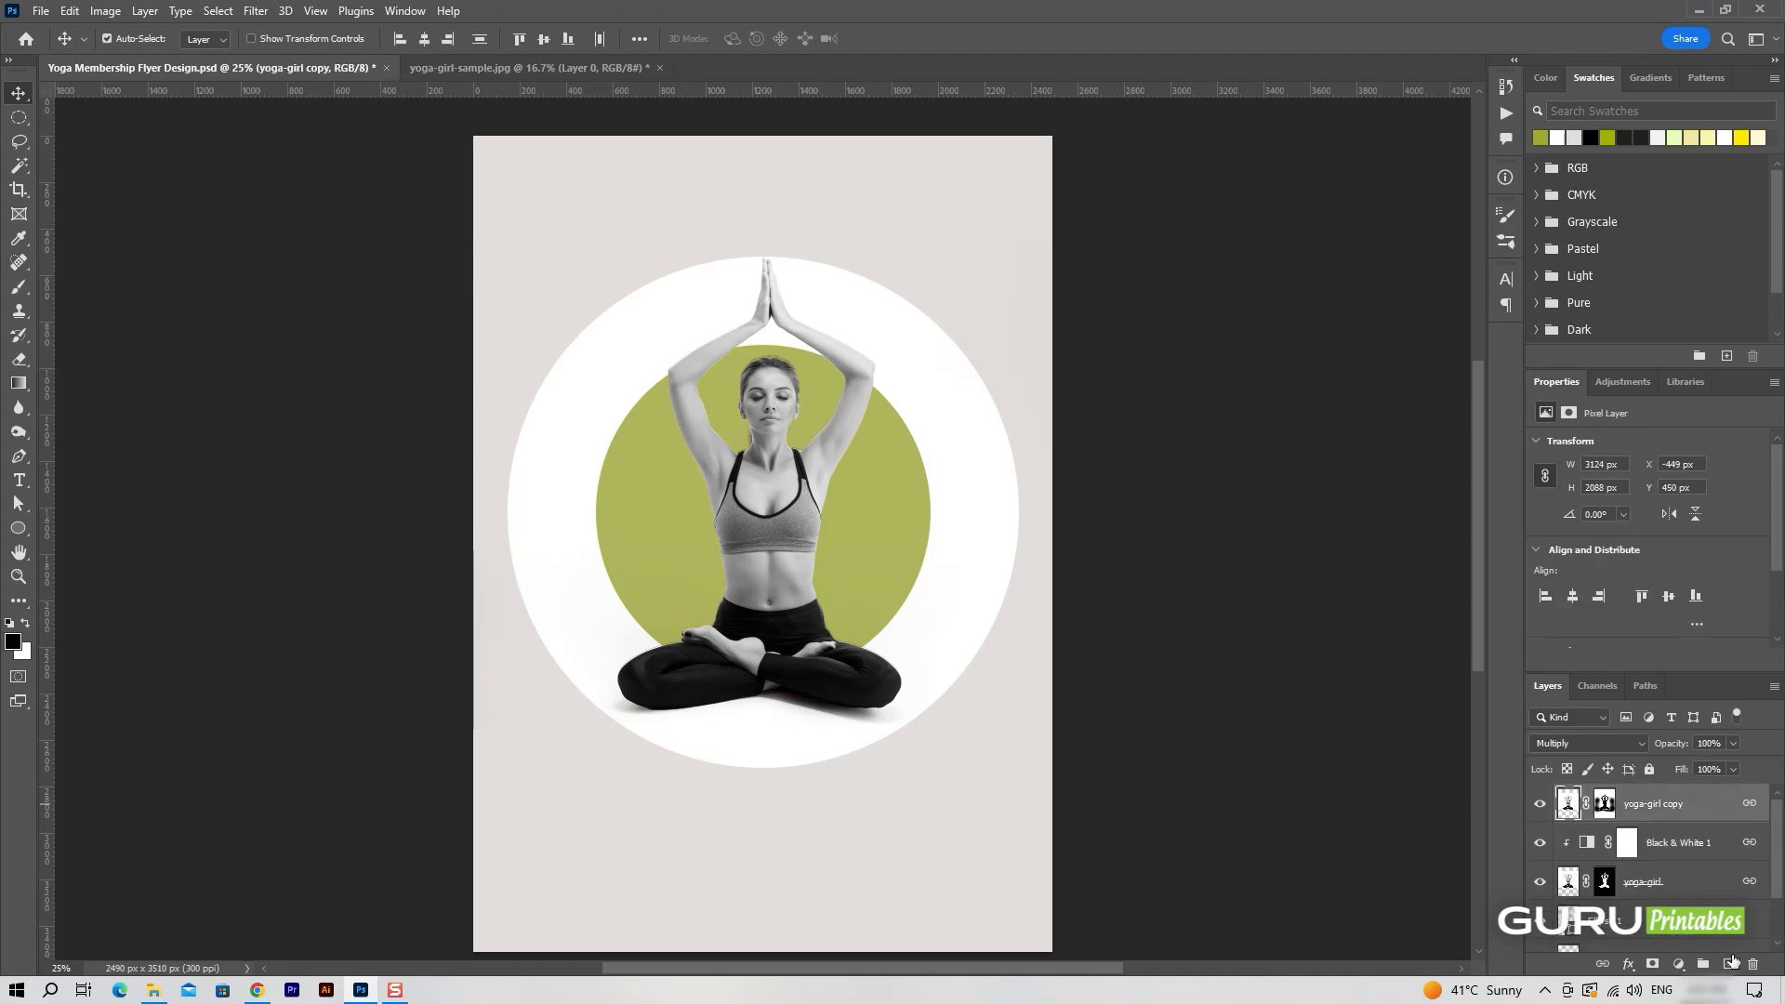
click(1728, 964)
click(19, 480)
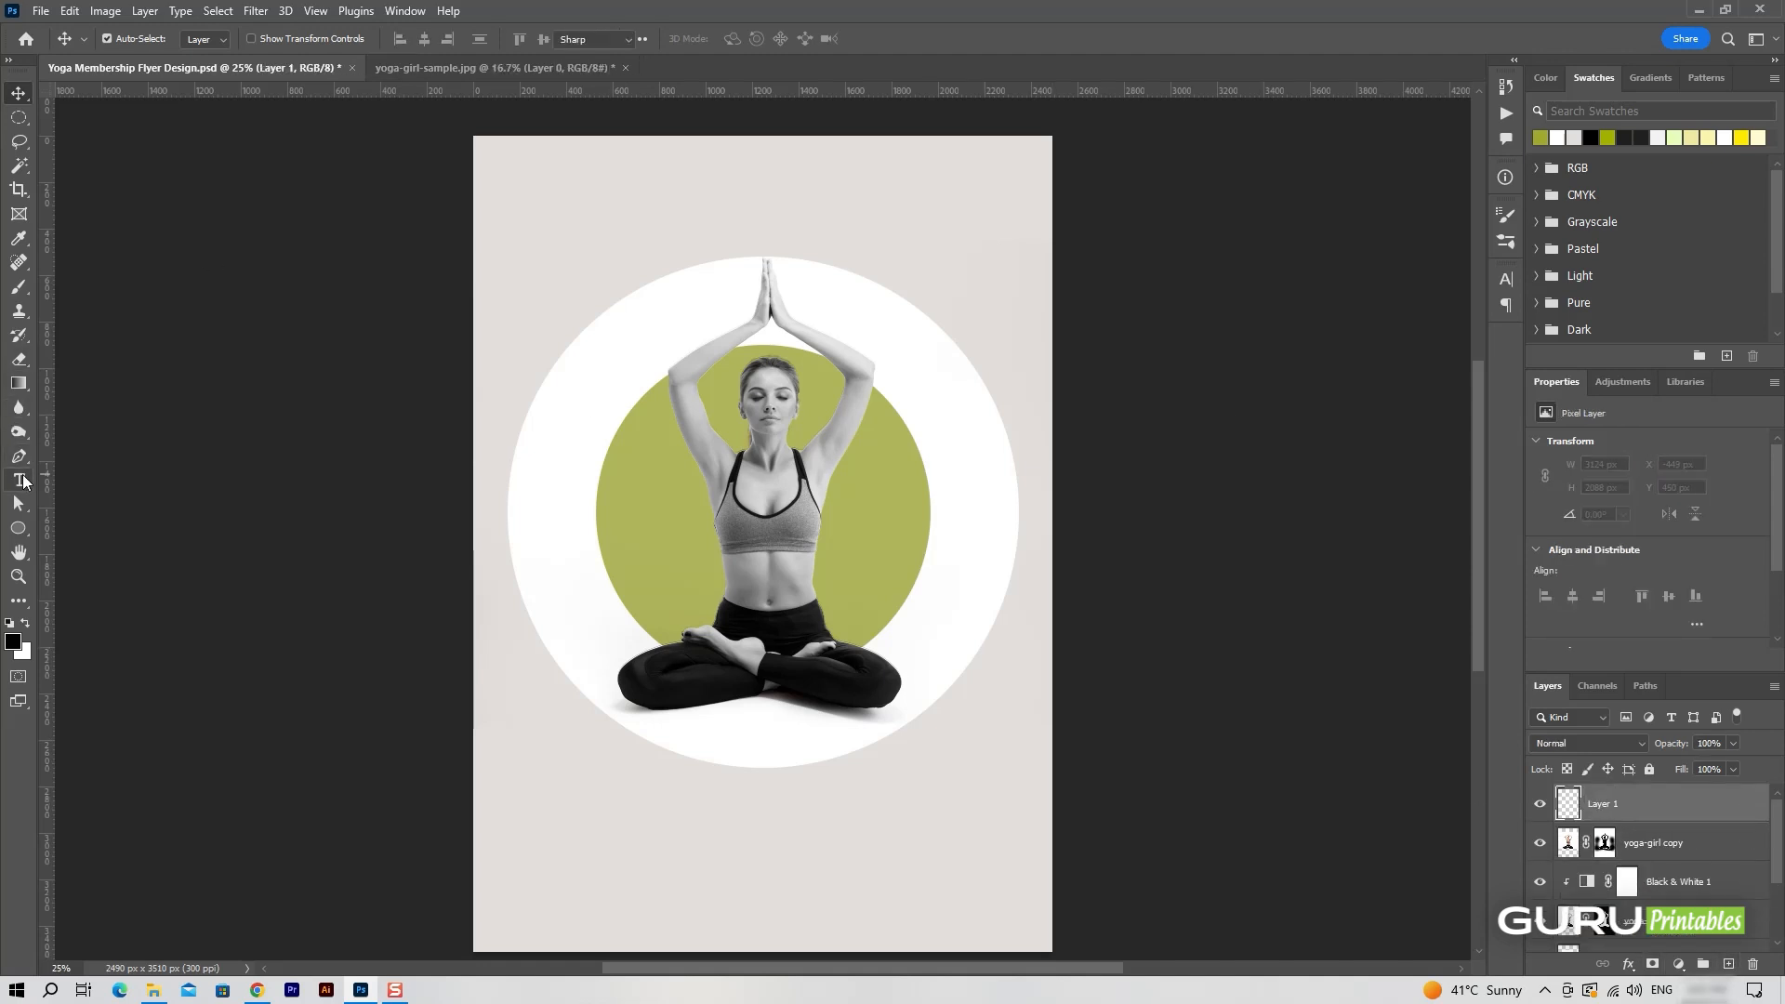
click(755, 233)
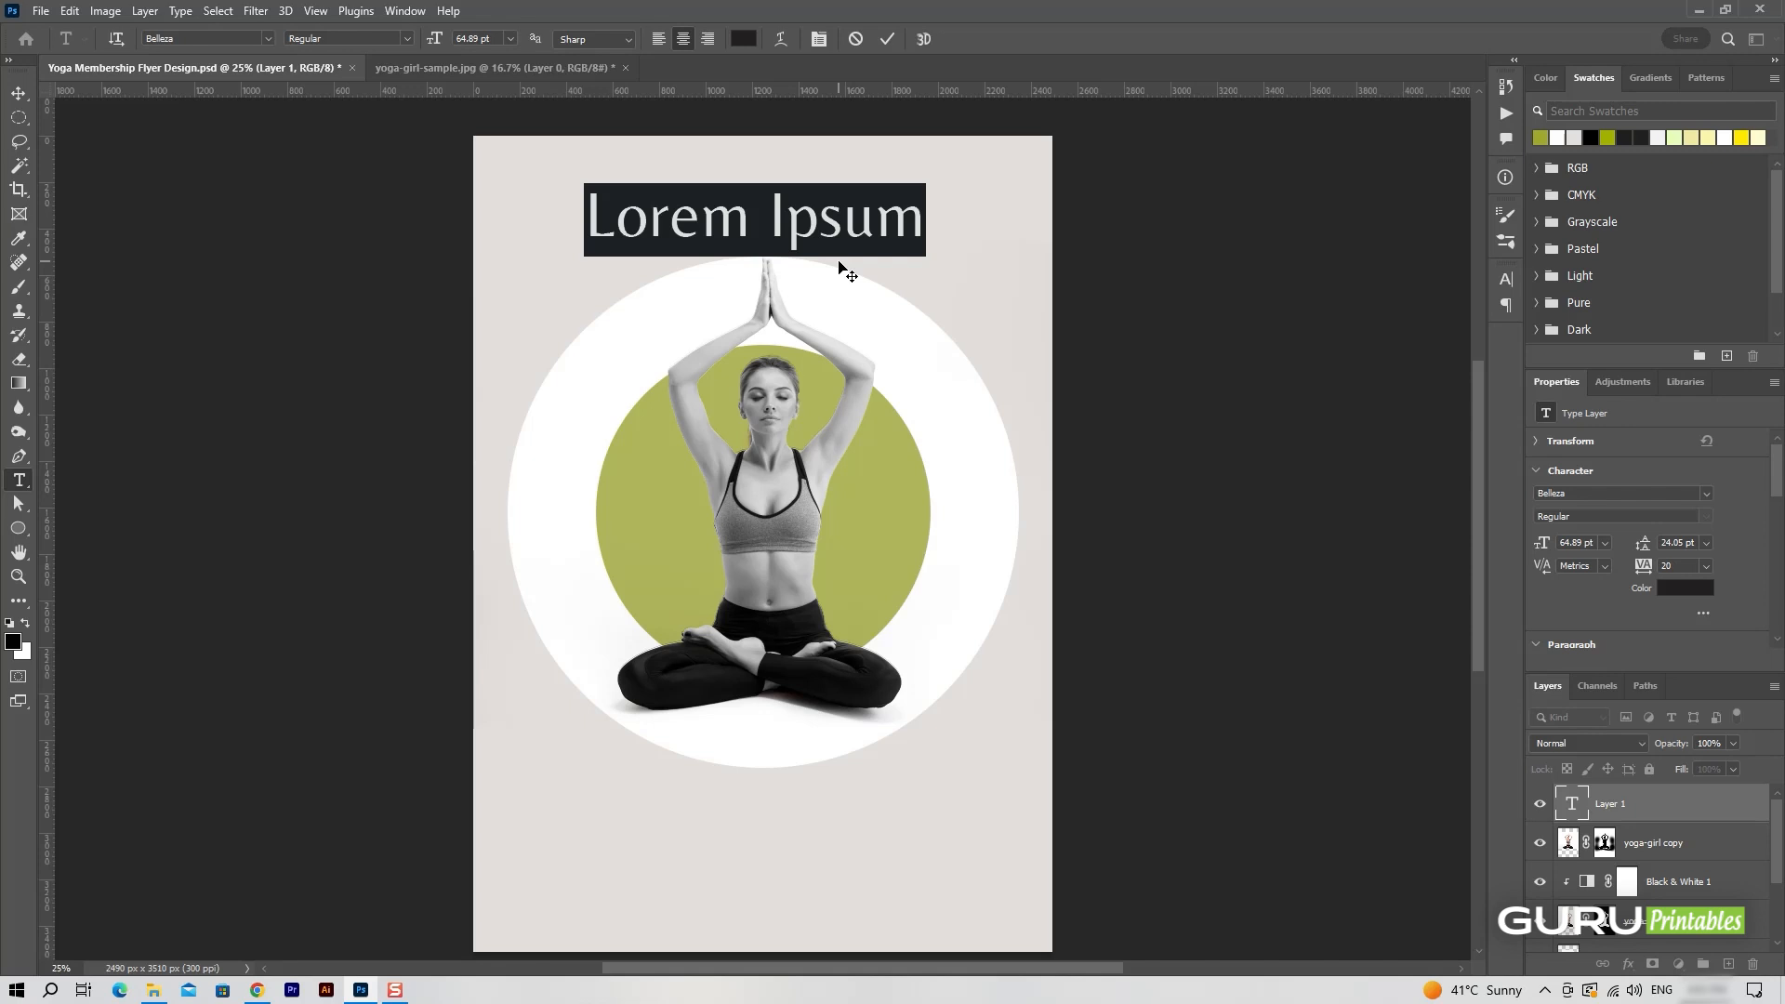
text(YOGA)
Set the YOGA text to the Yeseva One font at 150 pt and commit it.
key(ctrl+a)
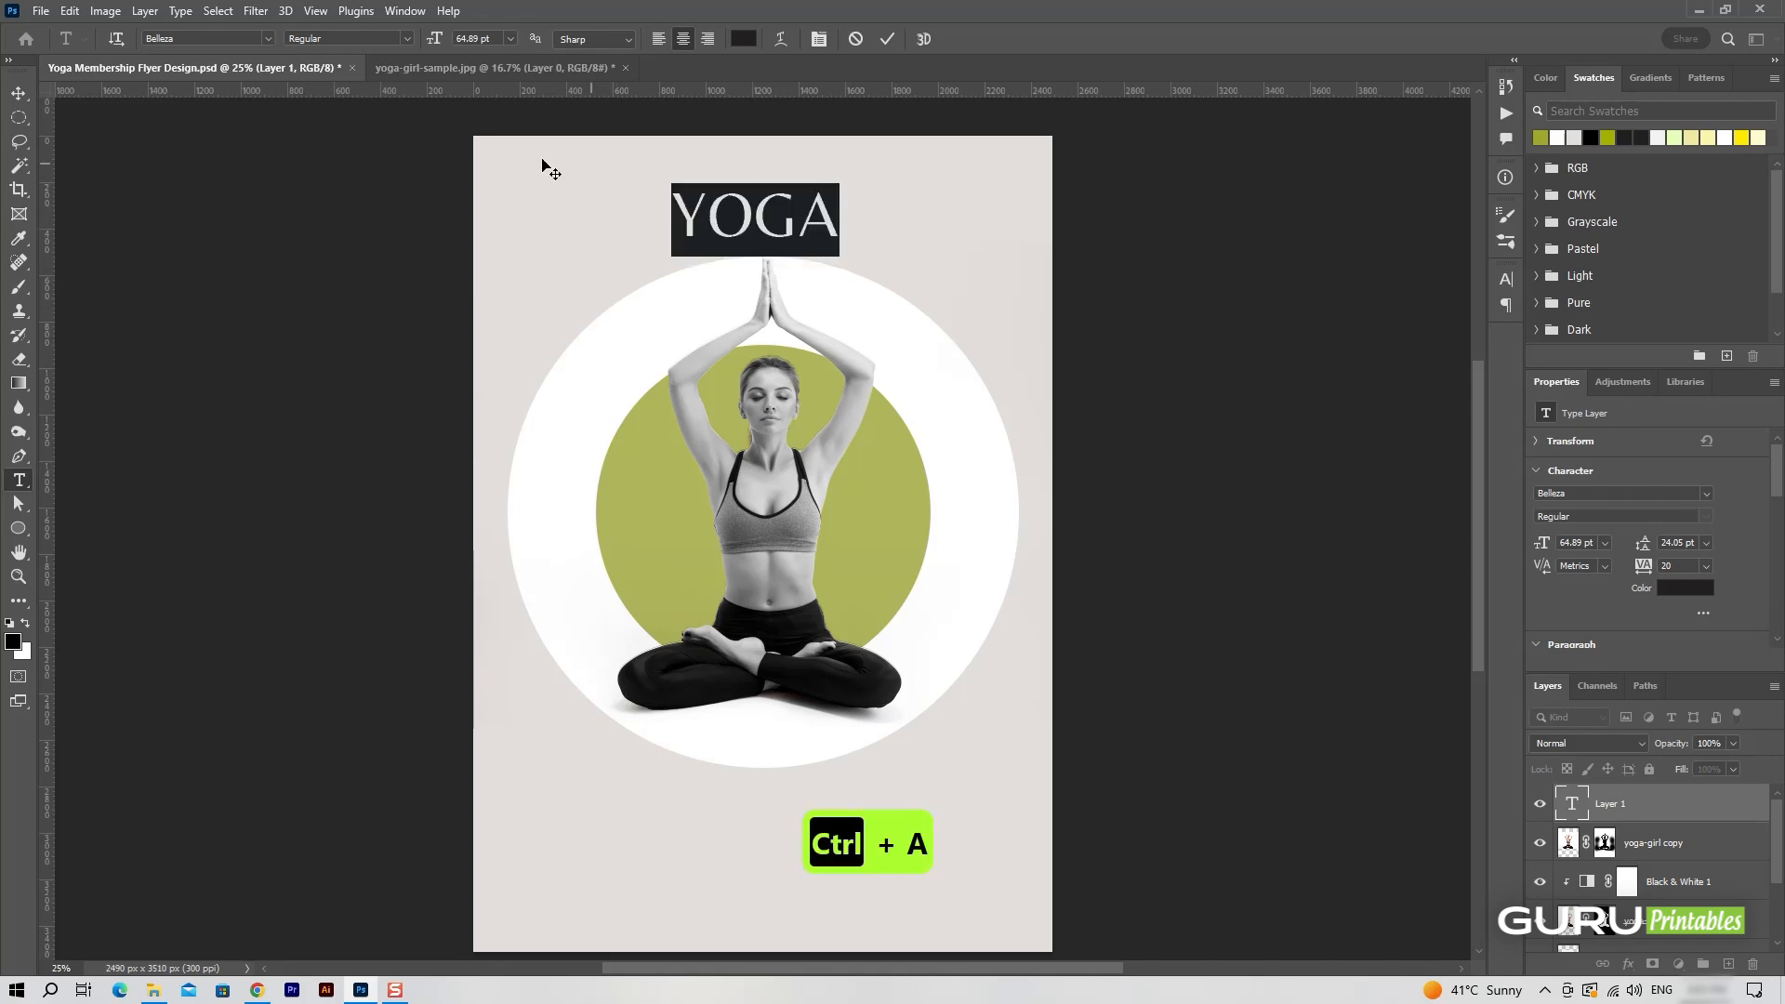
click(266, 40)
click(250, 82)
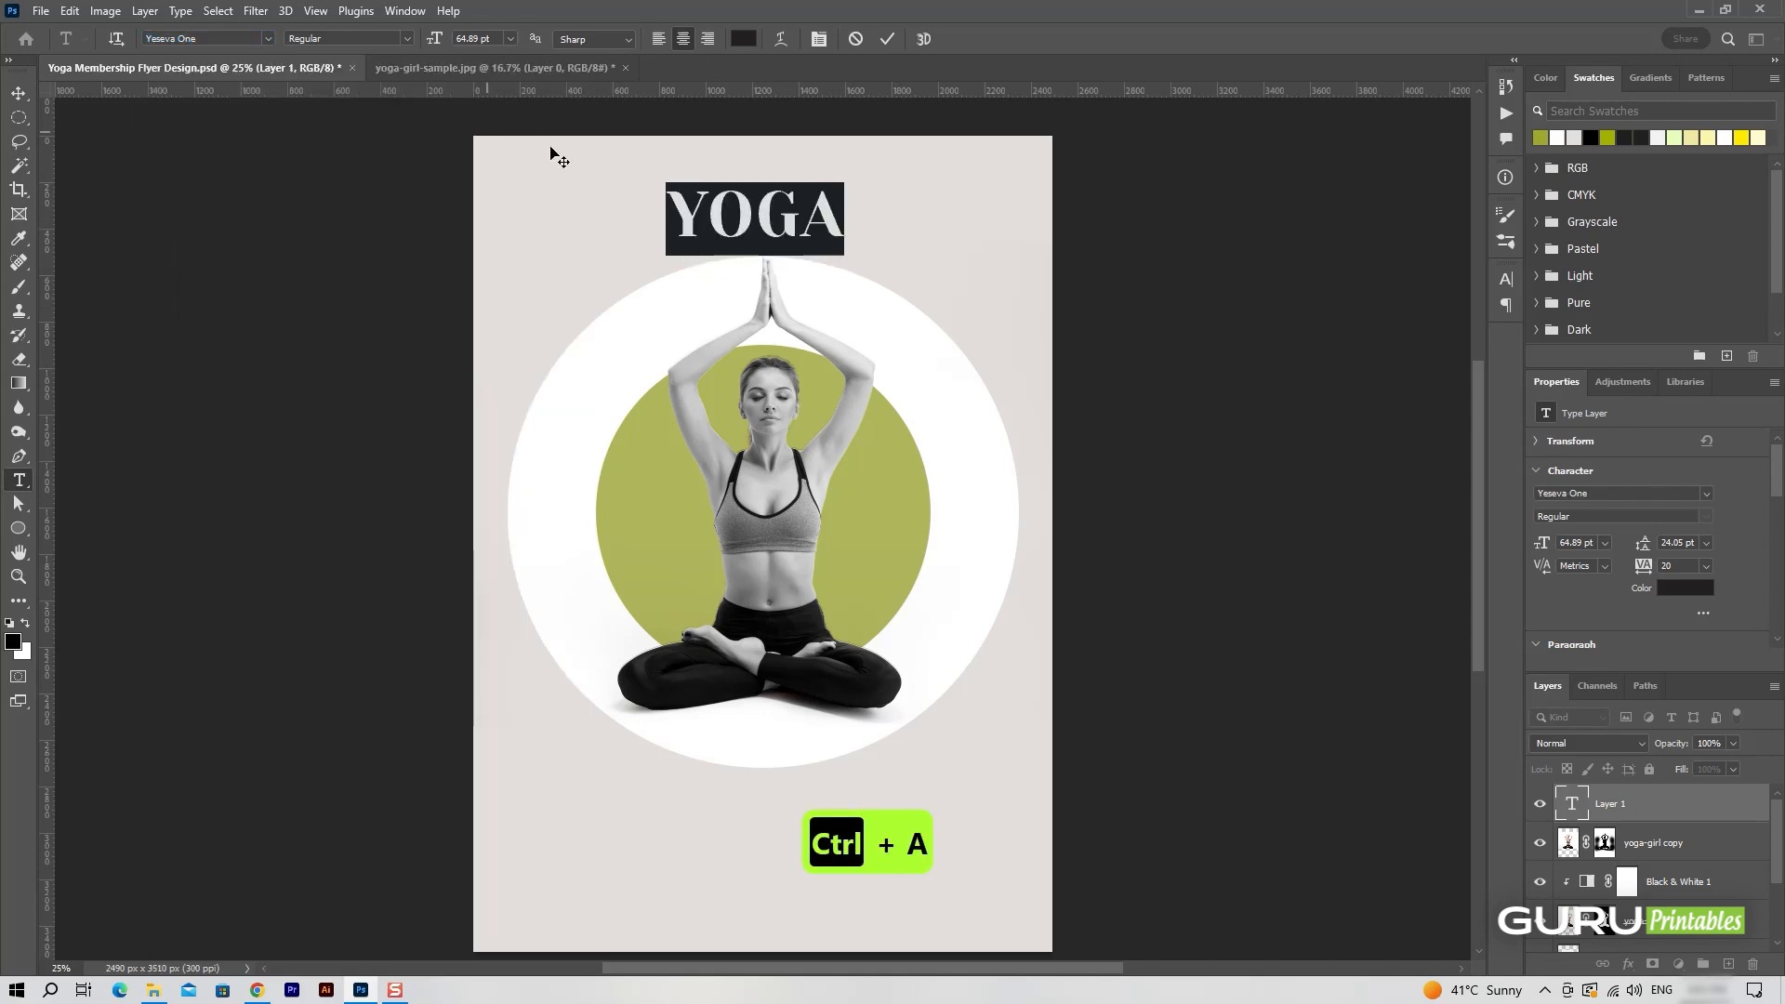
click(819, 39)
drag(1298, 328, 1386, 327)
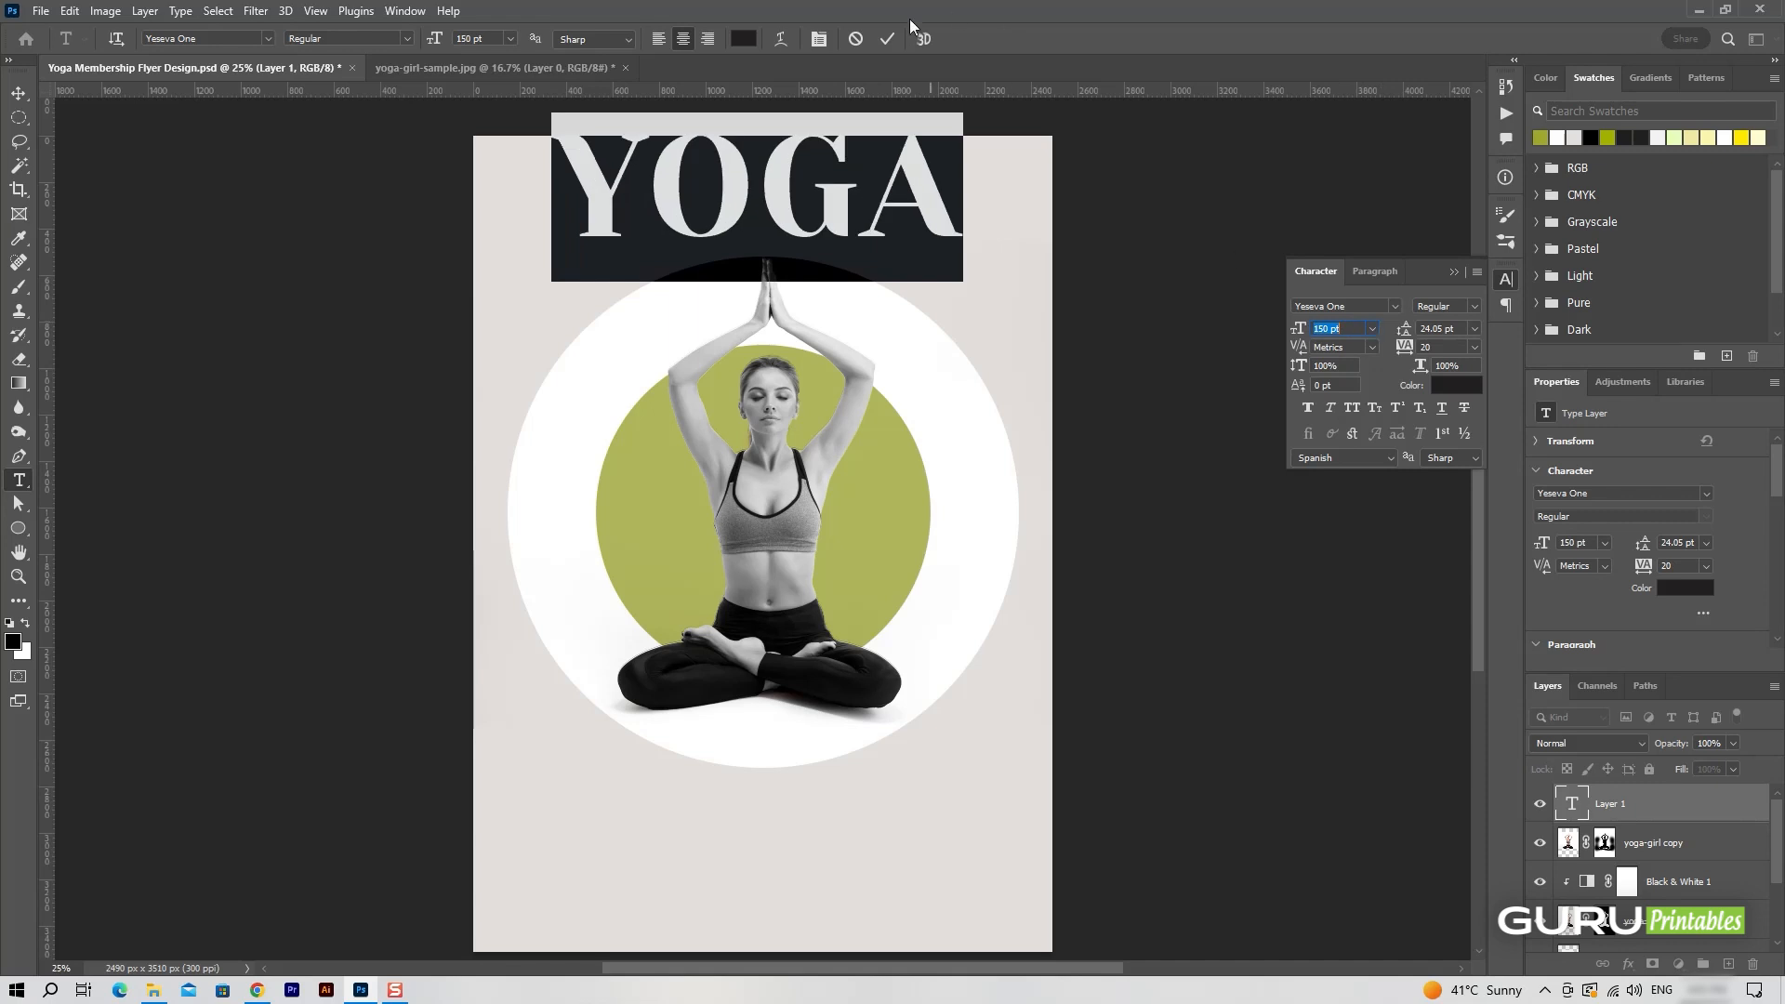
click(887, 39)
Position the YOGA title across the woman's head and raised arms and scale it to about 126%, spanning the white ring's width.
key(v)
drag(961, 209, 961, 386)
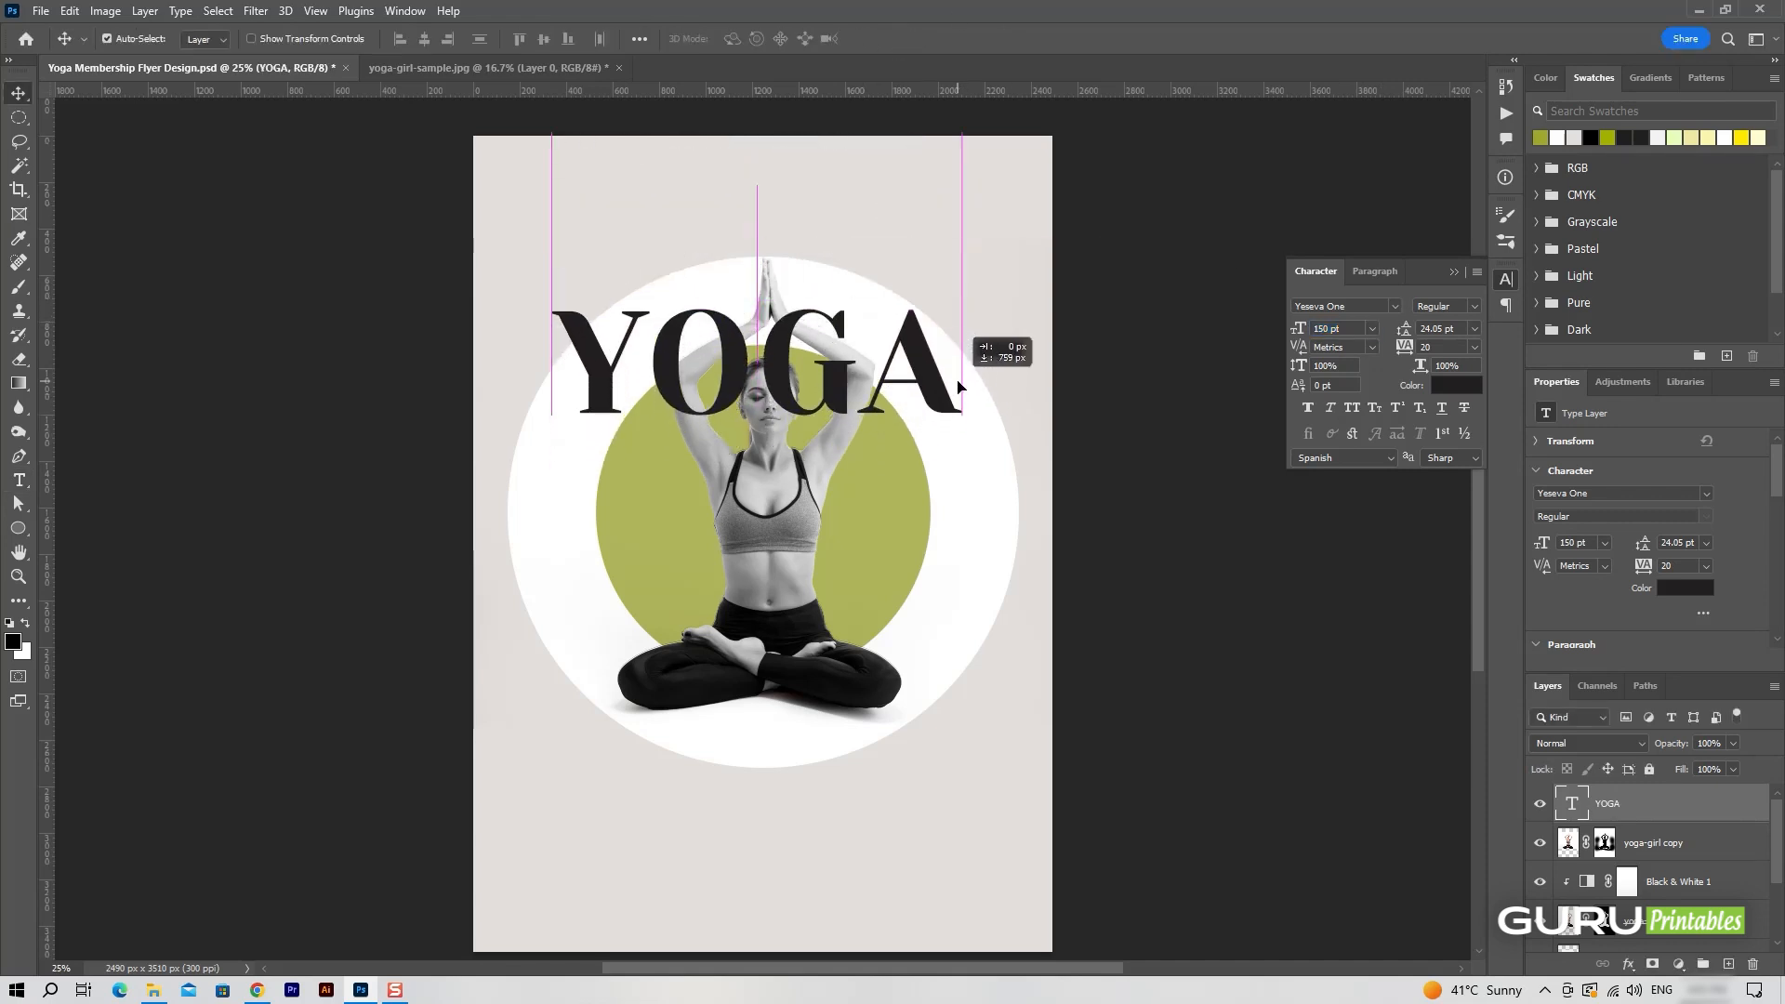
key(ctrl+t)
drag(960, 457, 1021, 479)
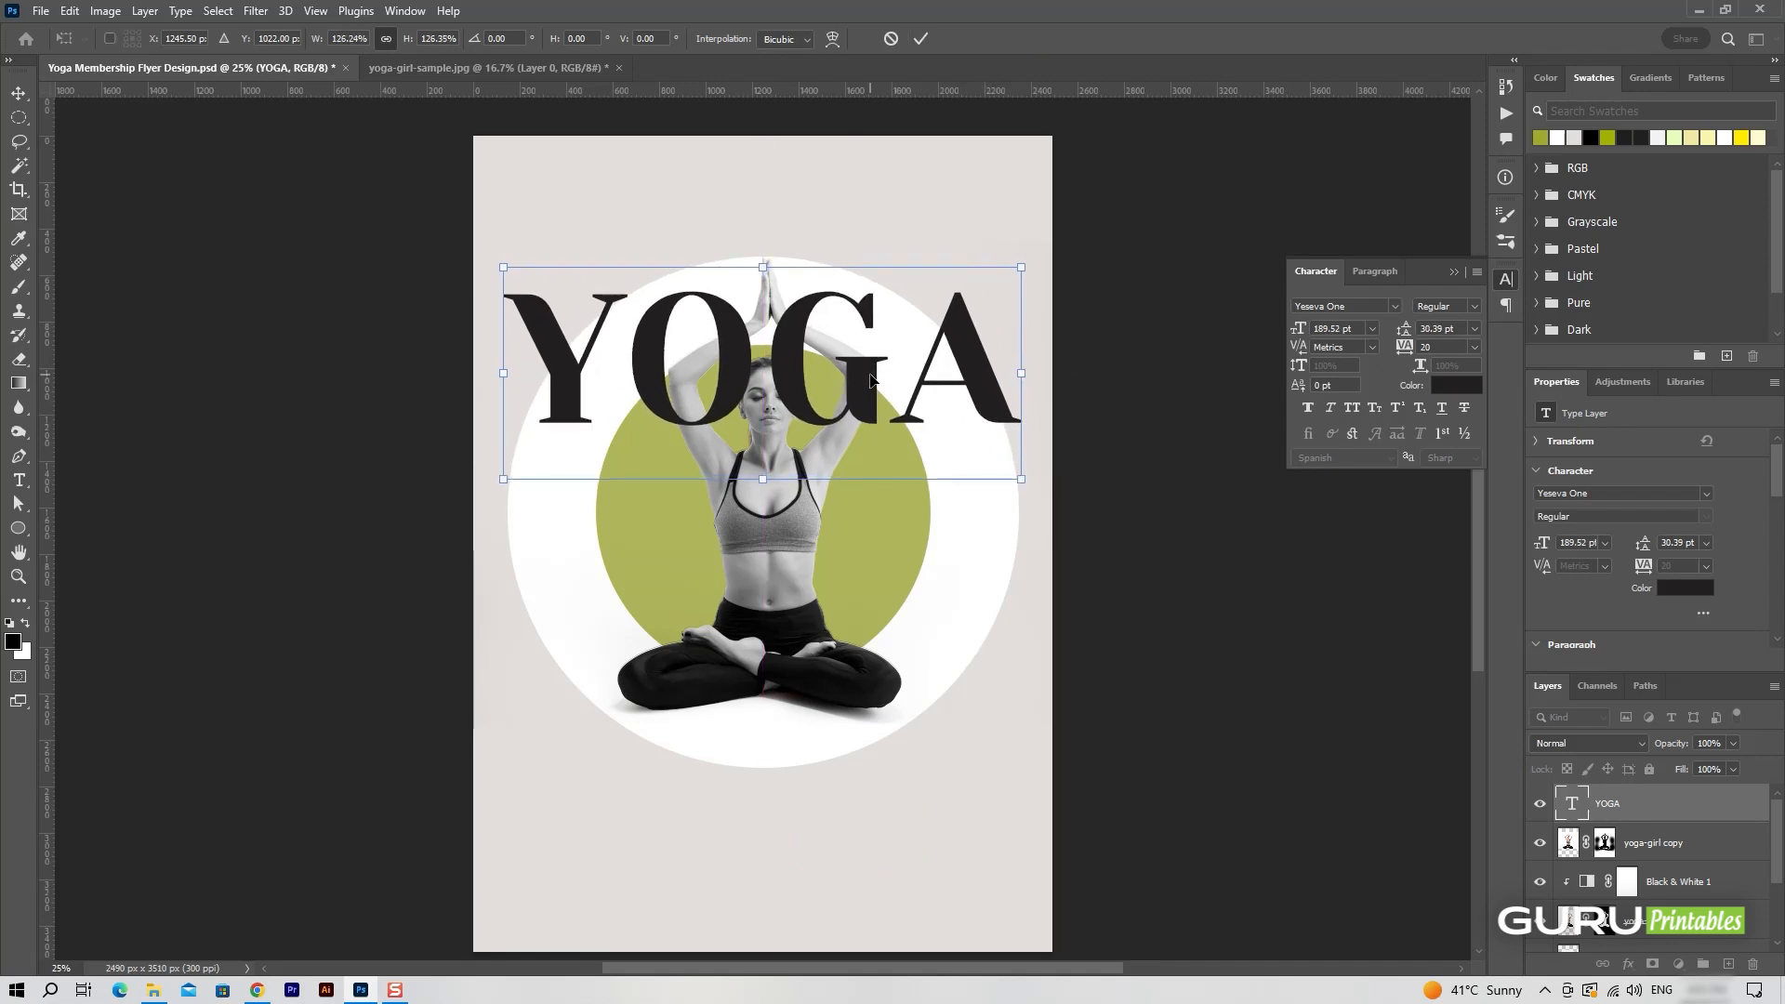
drag(870, 373, 869, 375)
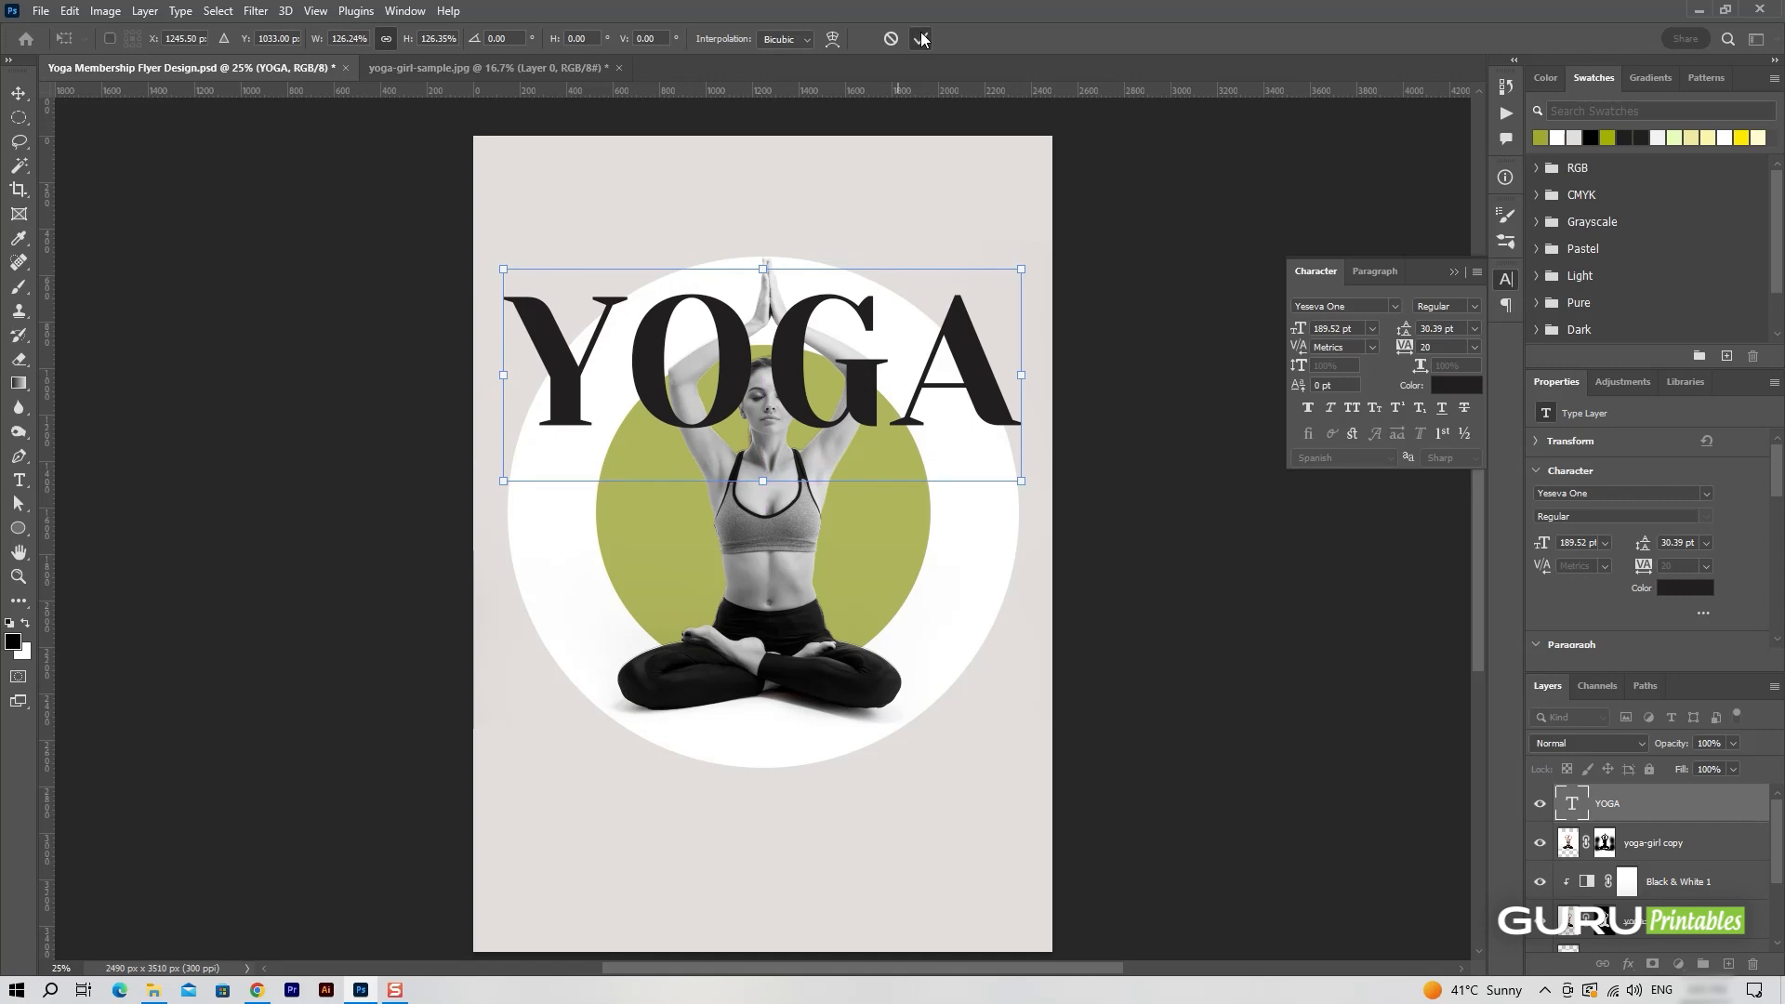
key(Return)
key(ctrl+equal)
drag(1000, 382, 1002, 432)
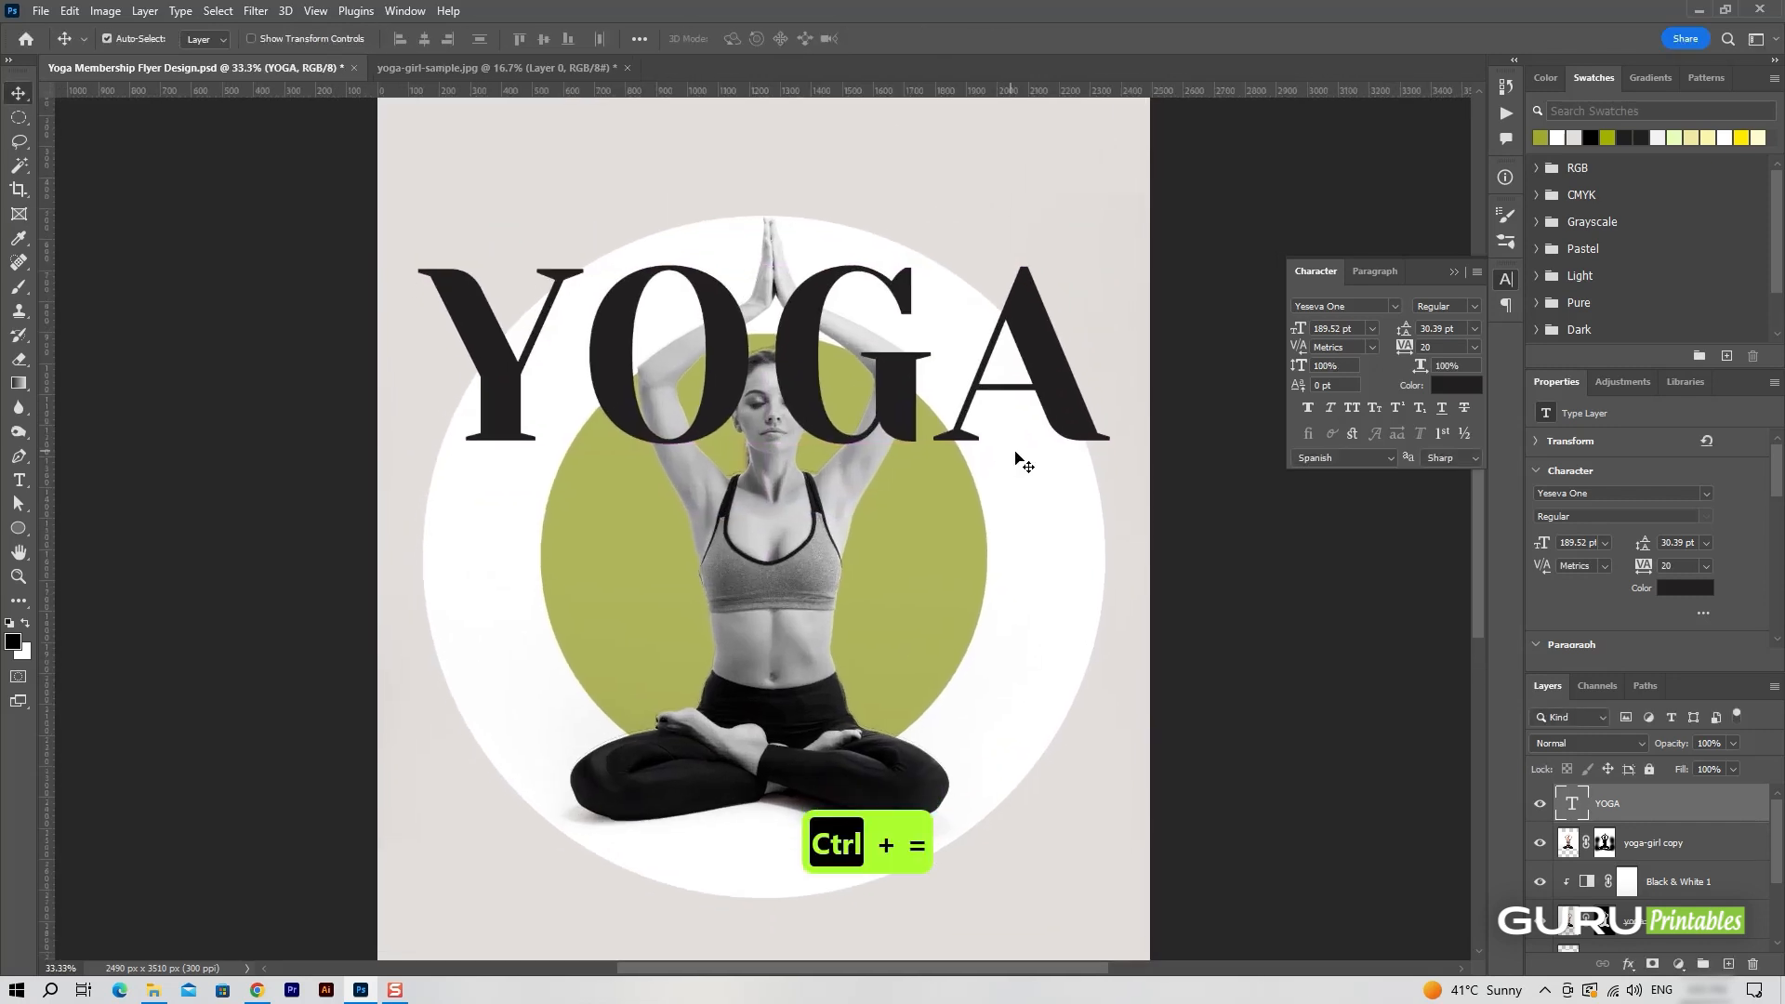
Add a layer mask to the YOGA text layer and load the yoga-girl mask as a selection.
click(1653, 964)
scroll(1578, 869, down, 2)
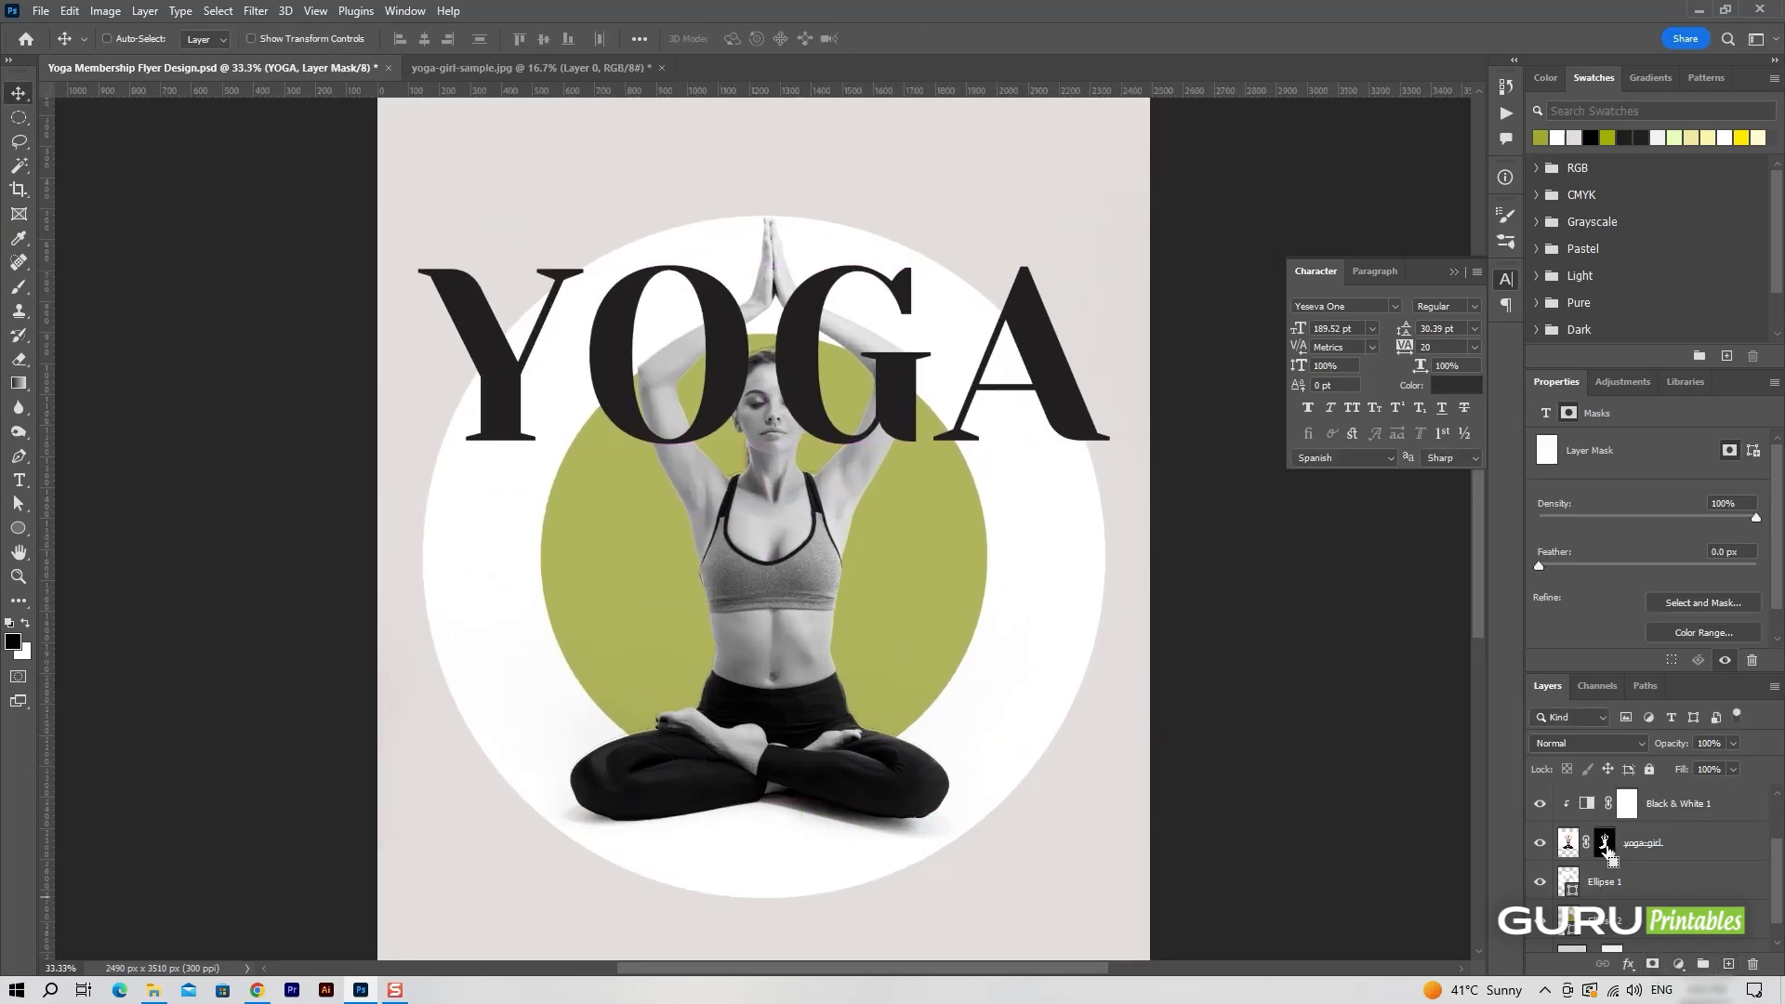
ctrl+click(1608, 848)
scroll(1546, 825, up, 2)
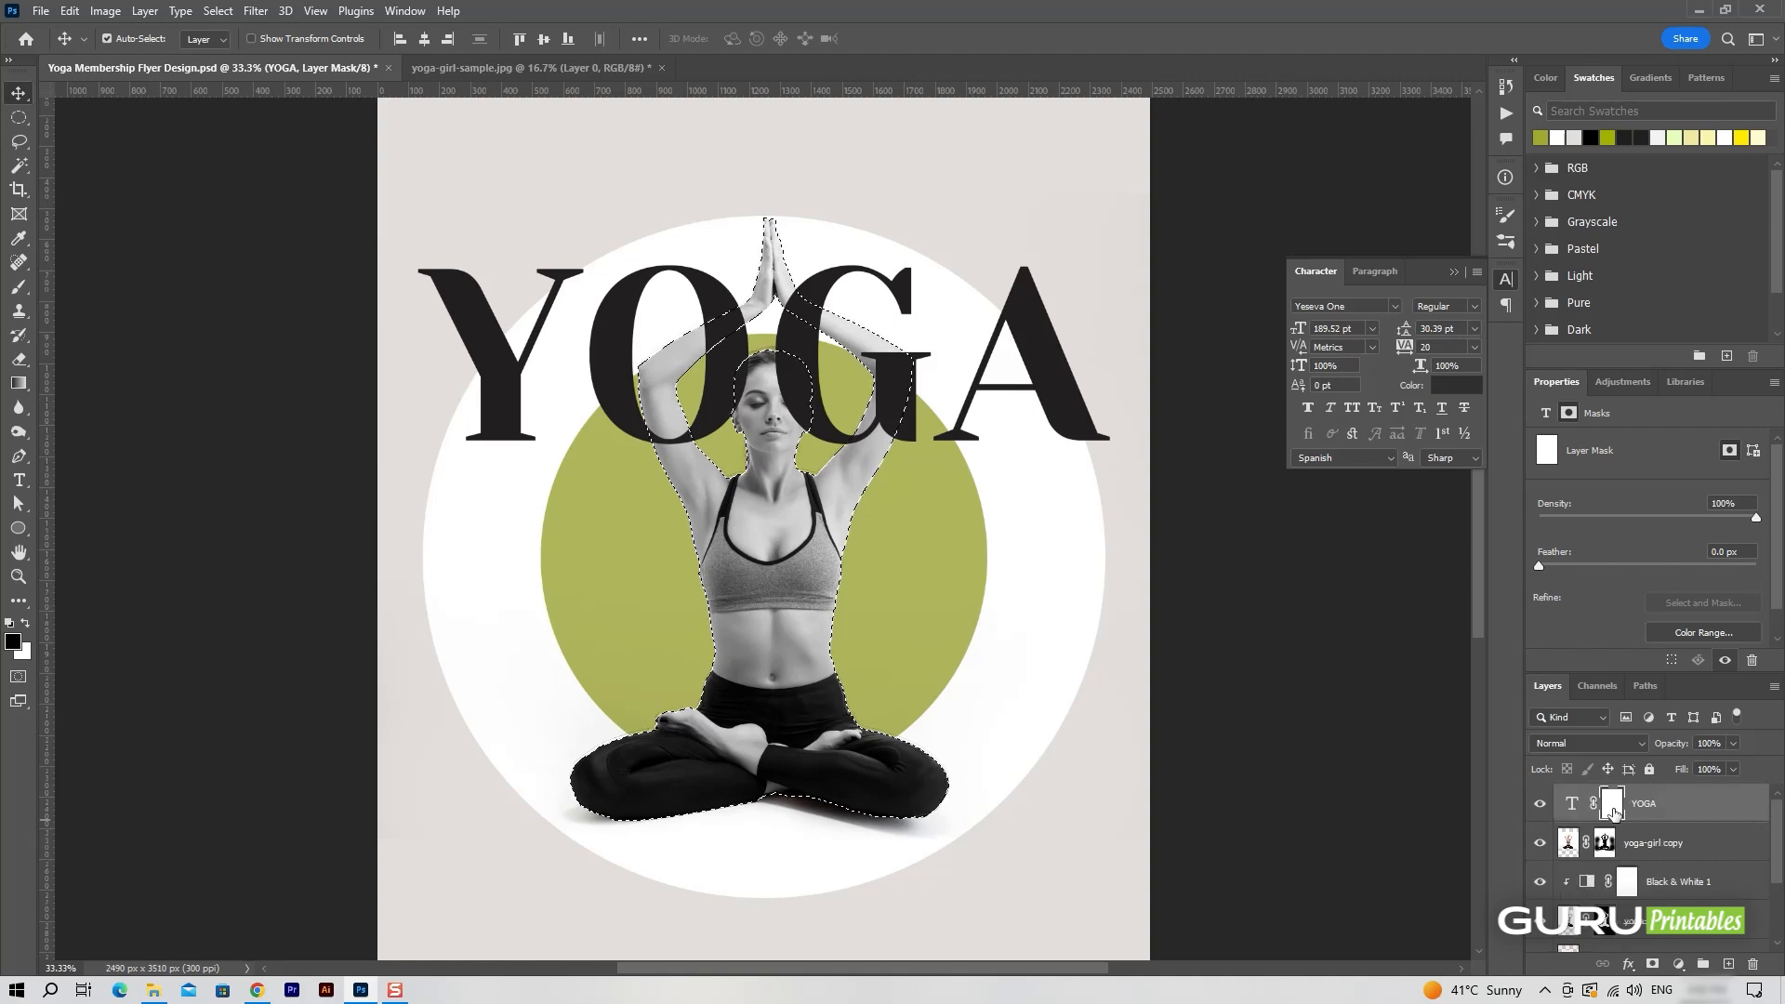
Set up a hard round brush with 100% flow and a size of 80 px for painting on the YOGA mask.
click(18, 286)
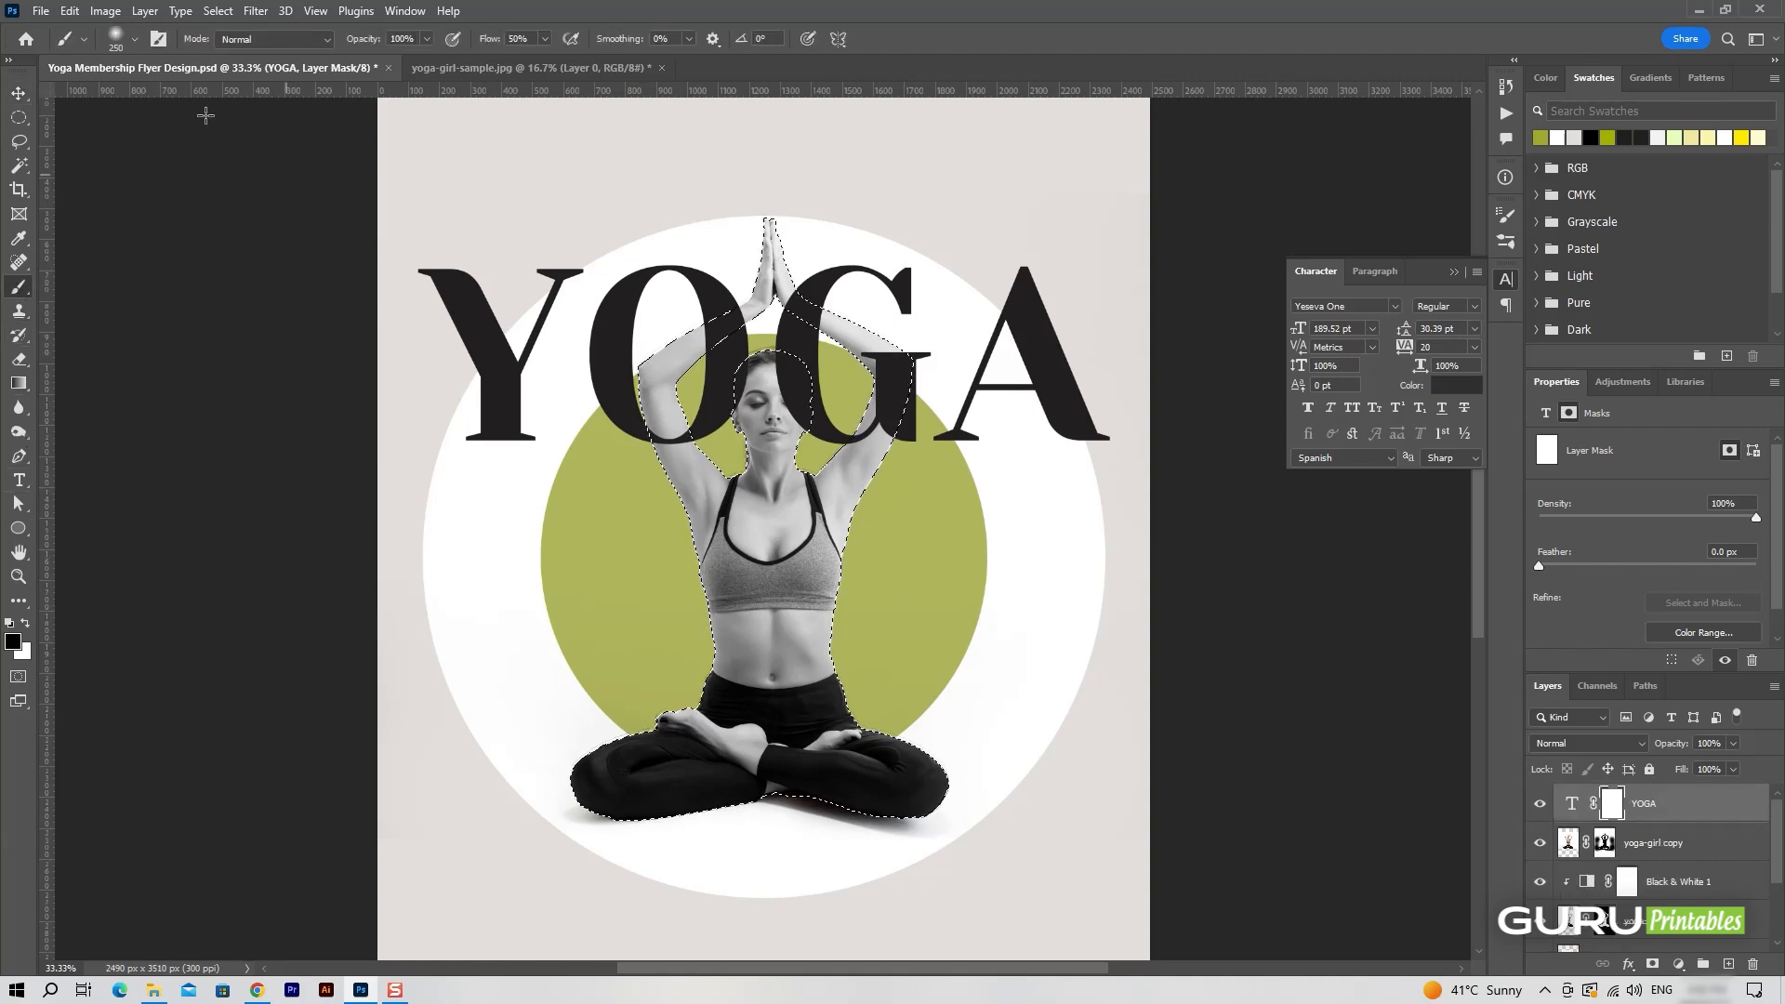
click(125, 37)
double_click(59, 216)
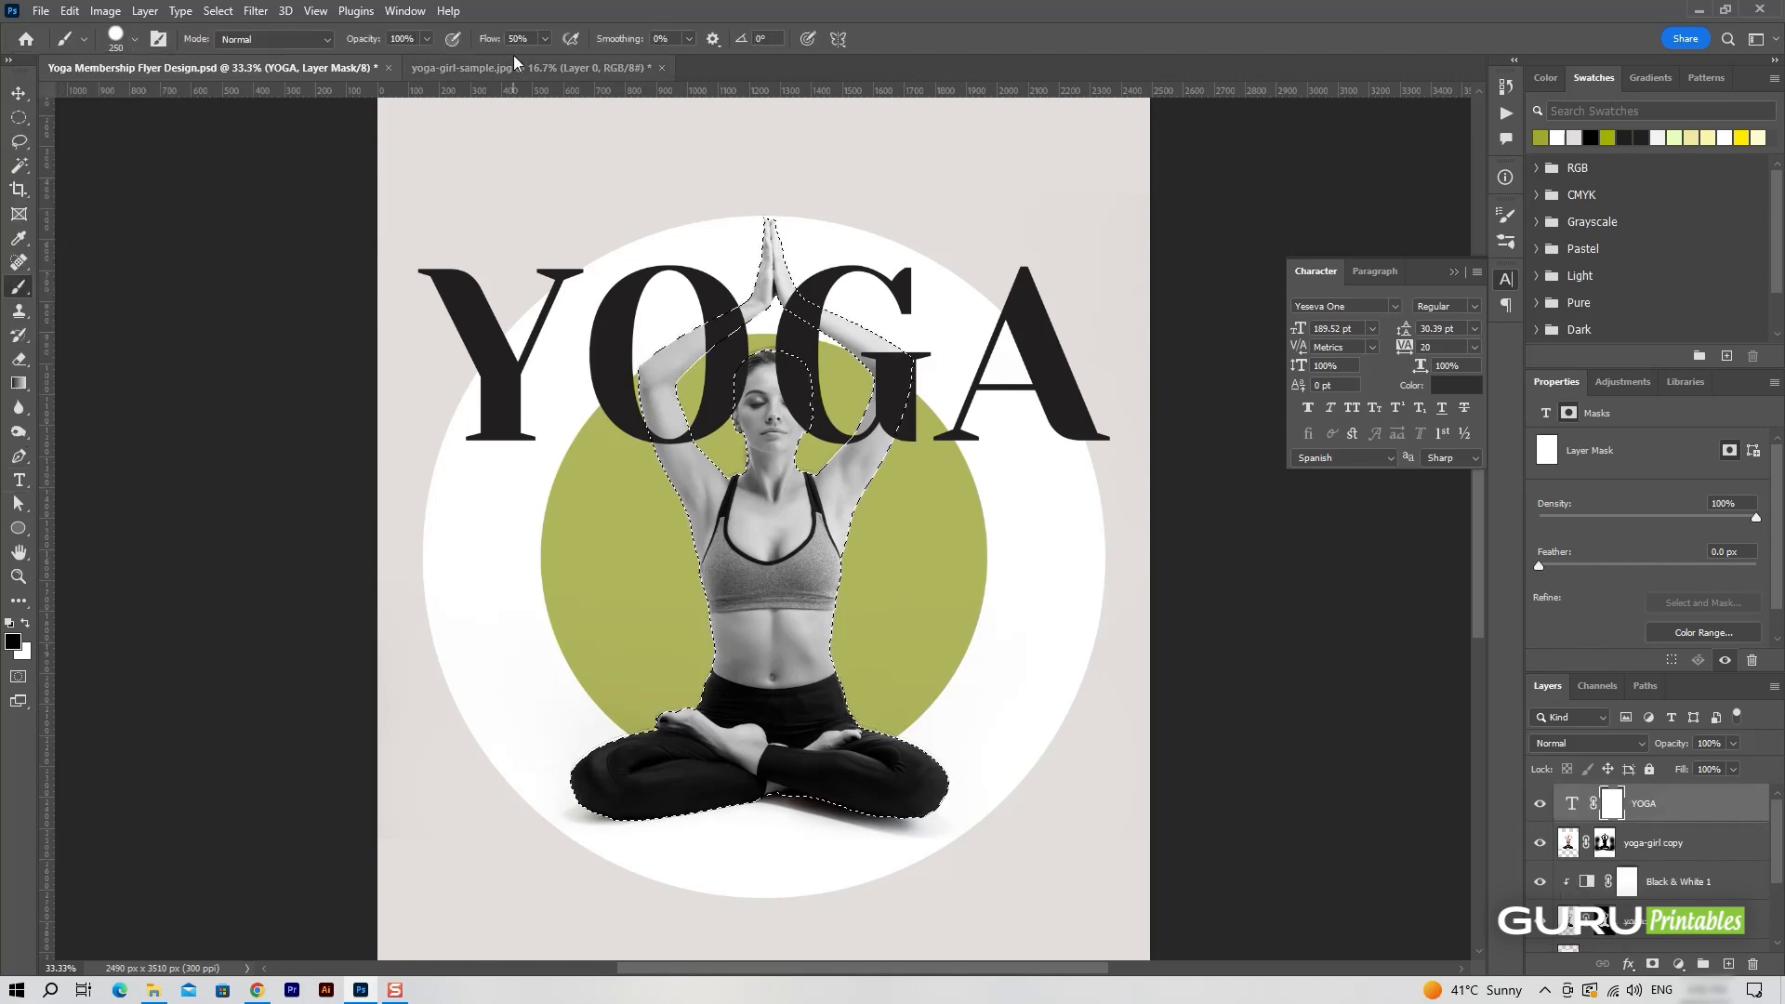
key(shift+0)
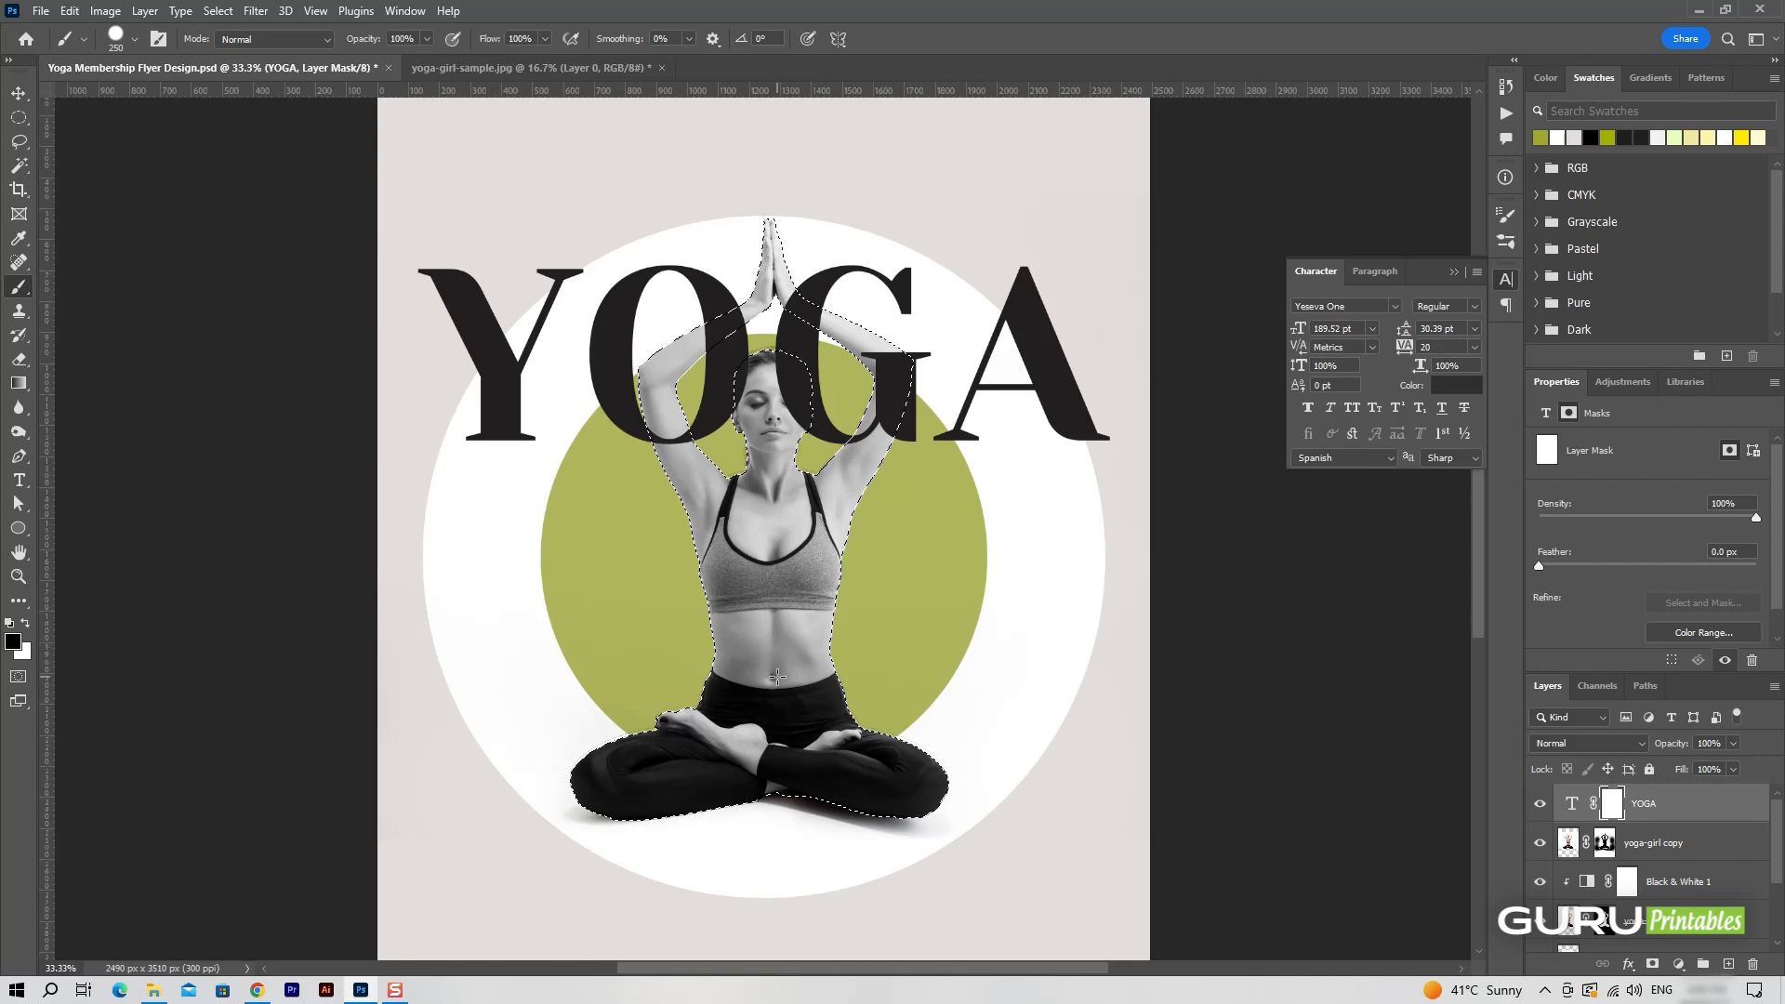
key(bracketleft)
key(bracketleft)
key(bracketleft)
key(bracketleft)
key(bracketleft)
key(bracketleft)
key(bracketleft)
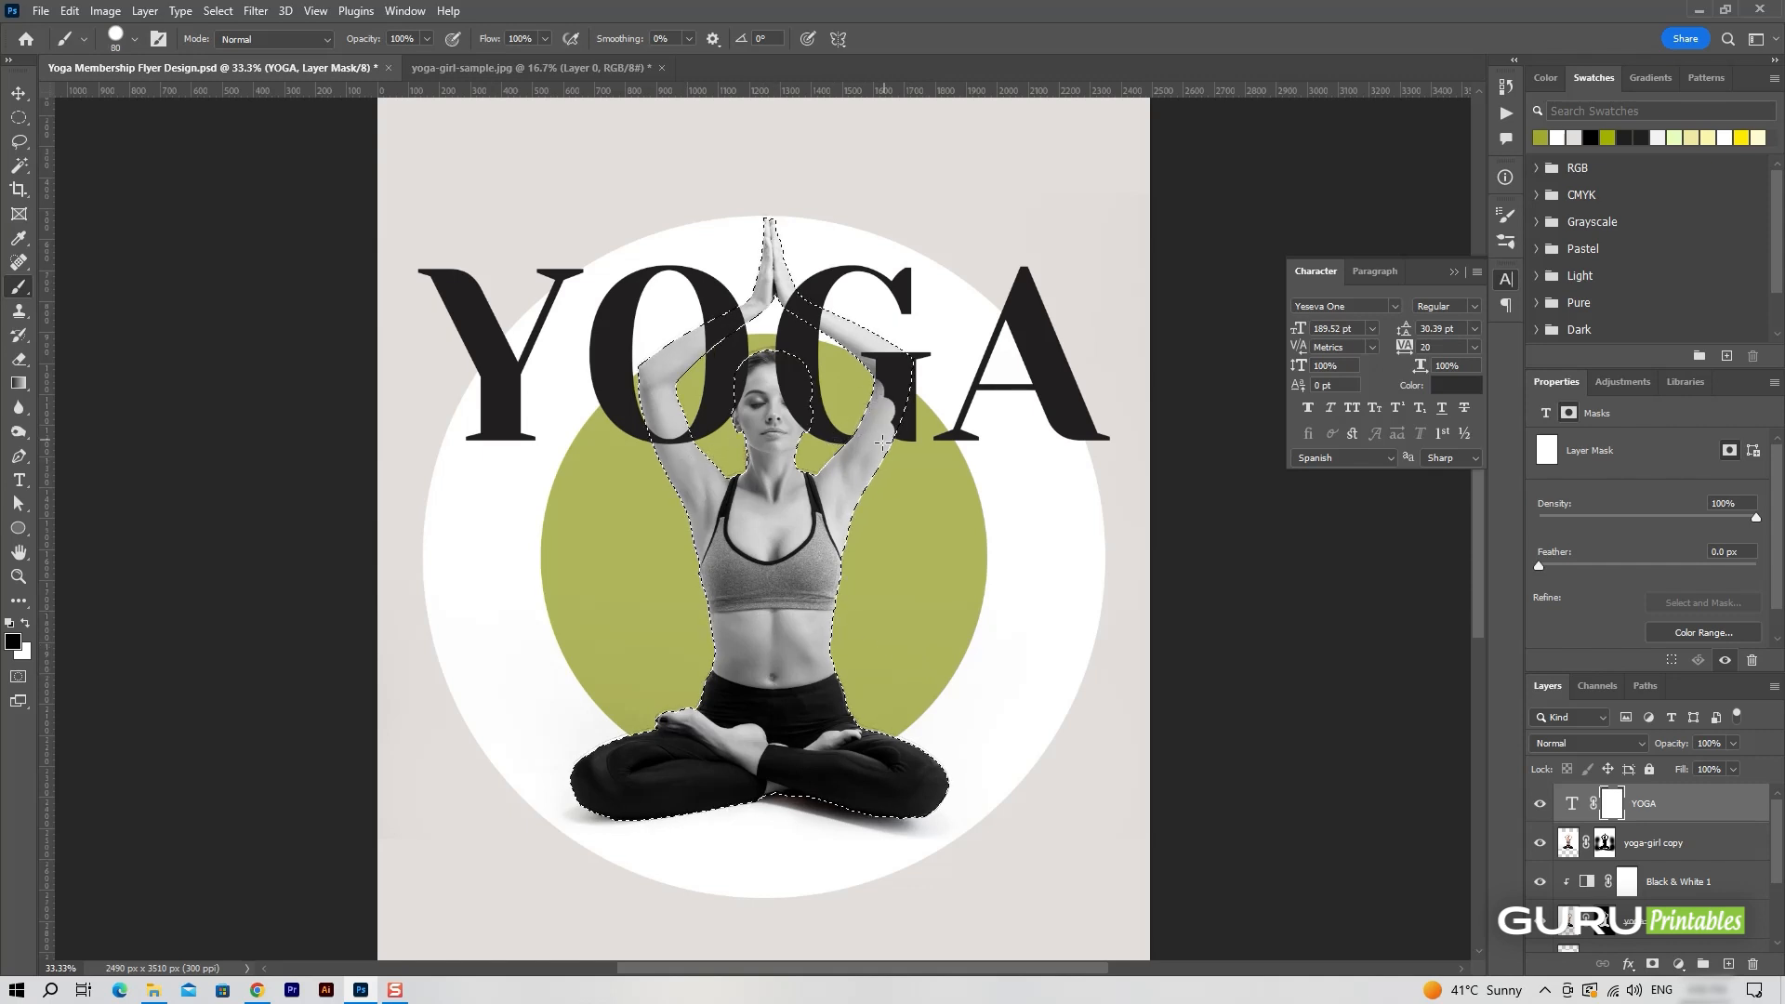
Paint black on the YOGA mask where the letters O and G cover the woman's head and lower parts of her arms, and deselect.
mouse_move(883, 445)
mouse_down()
mouse_move(893, 357)
mouse_move(842, 390)
mouse_up()
mouse_move(665, 465)
mouse_down()
mouse_move(662, 428)
mouse_move(687, 458)
mouse_up()
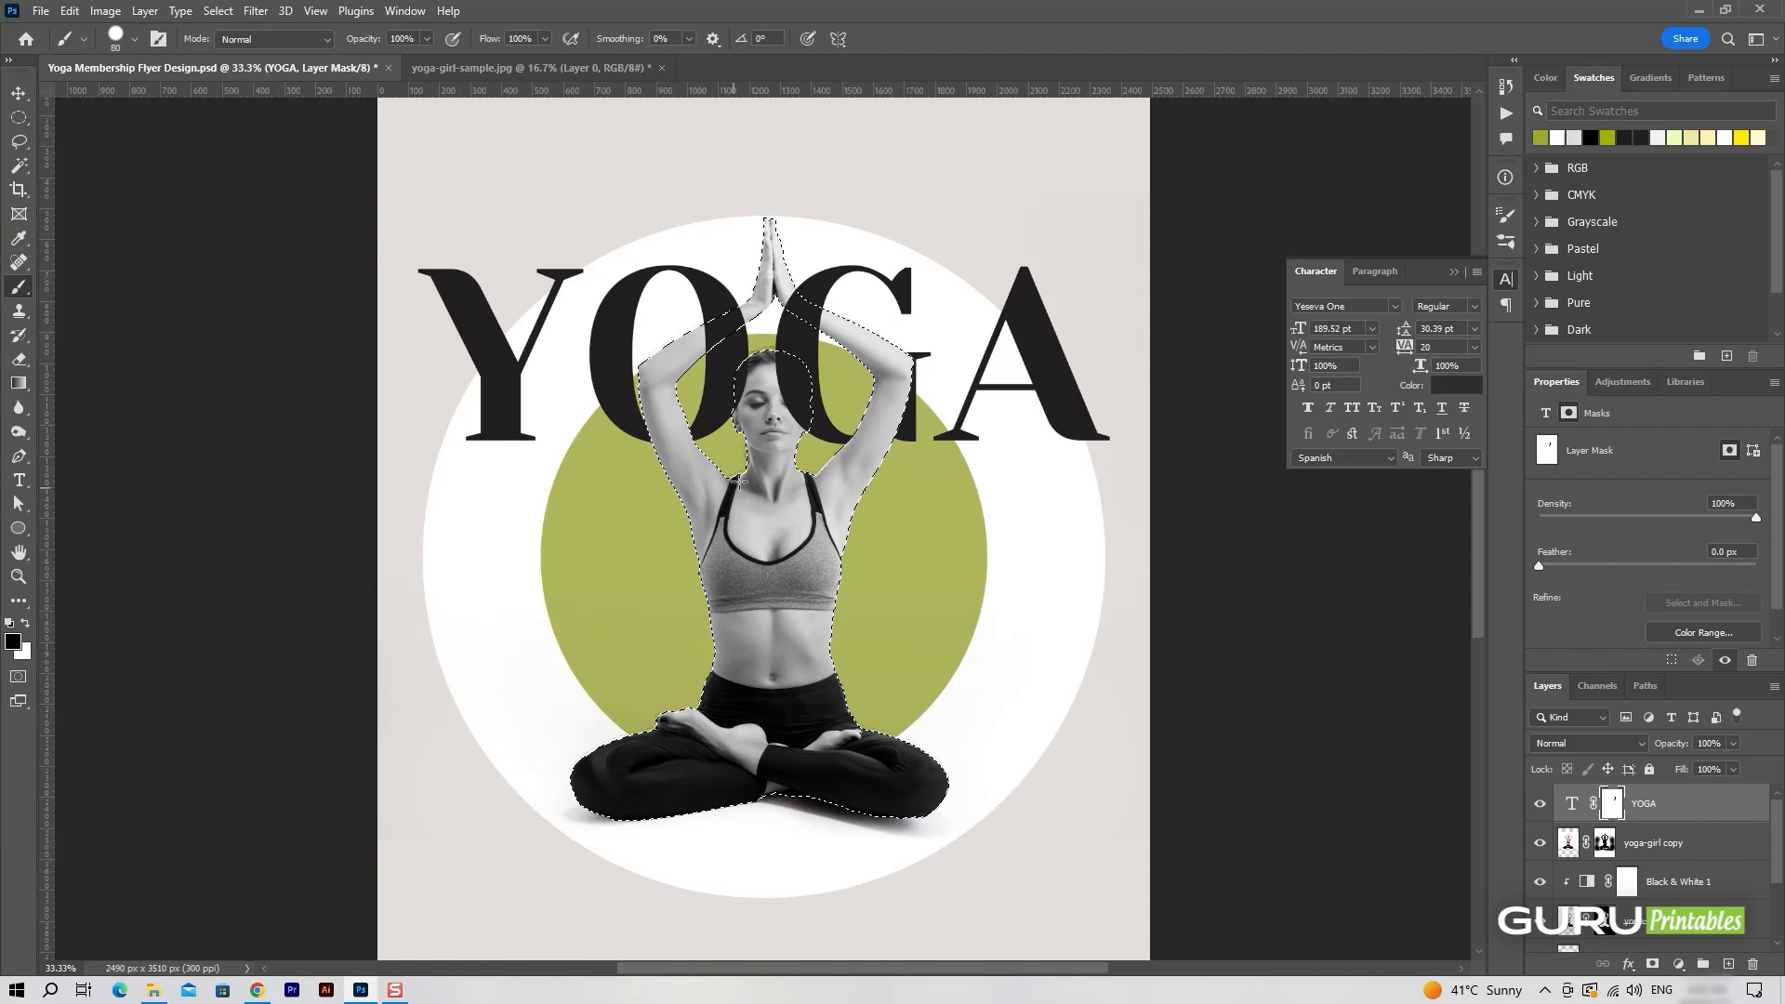
mouse_move(780, 358)
mouse_down()
mouse_move(805, 430)
mouse_move(780, 357)
mouse_move(813, 405)
mouse_move(796, 433)
mouse_move(755, 372)
mouse_move(728, 423)
mouse_up()
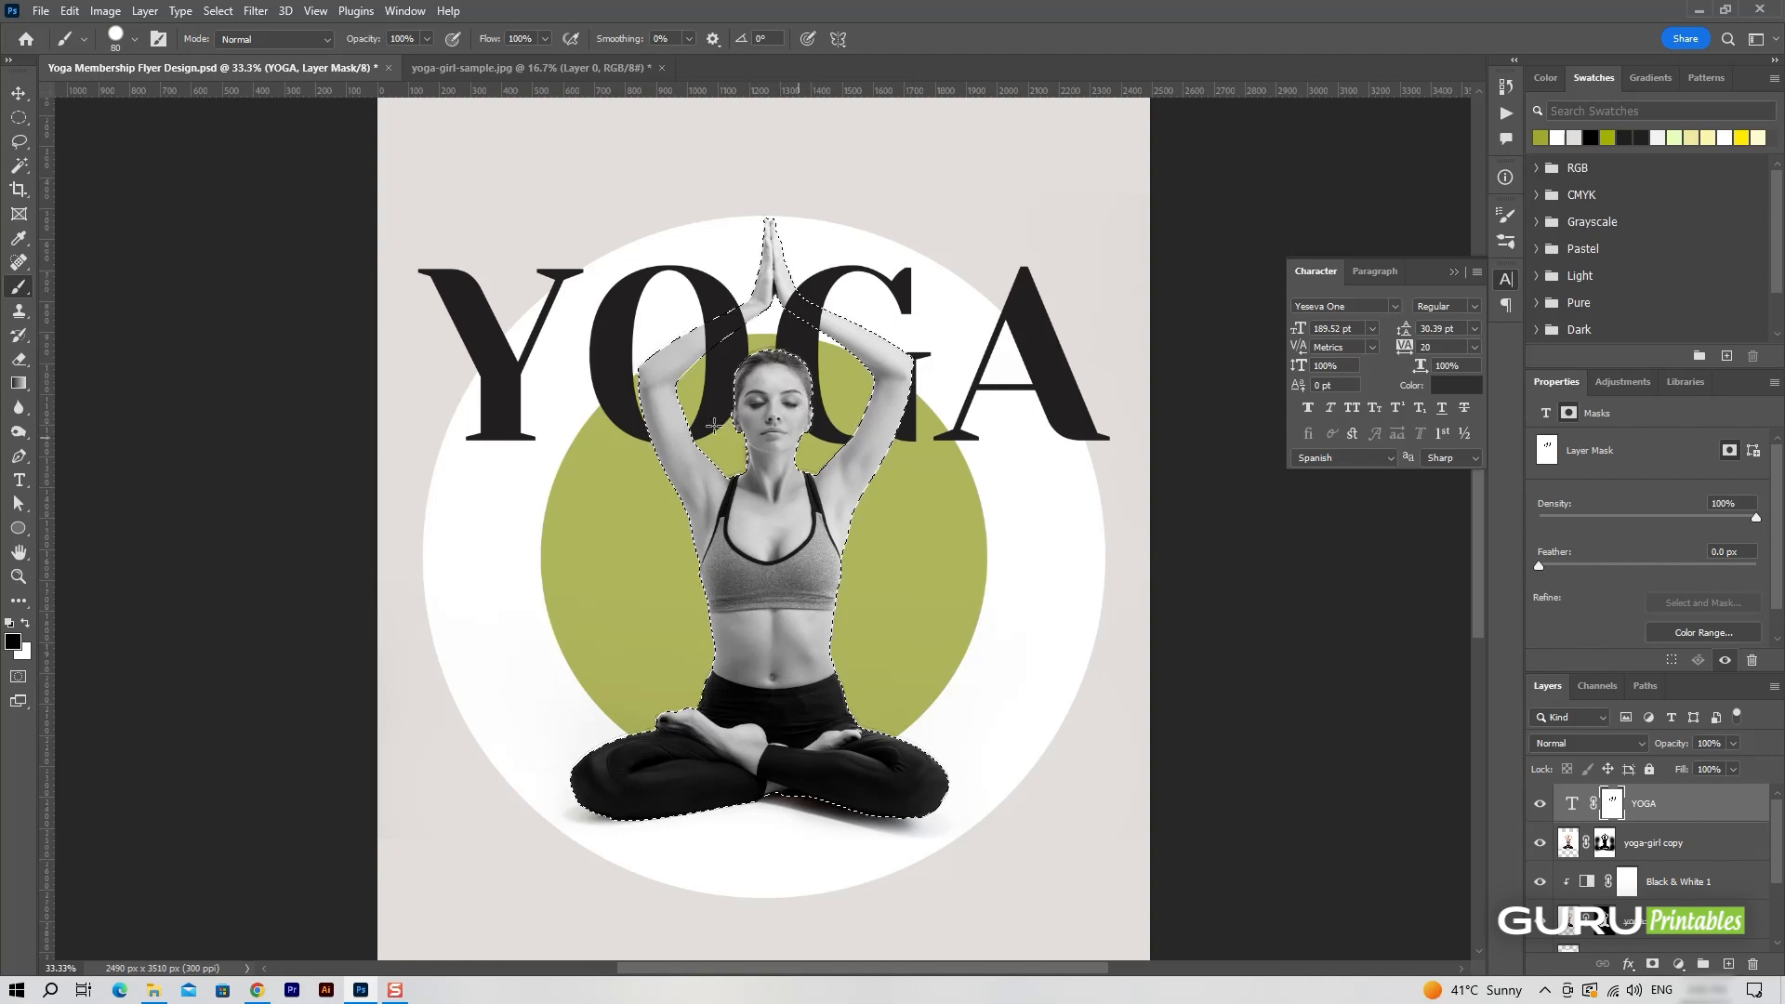
key(ctrl+d)
Duplicate the YOGA text layer together with its mask.
key(v)
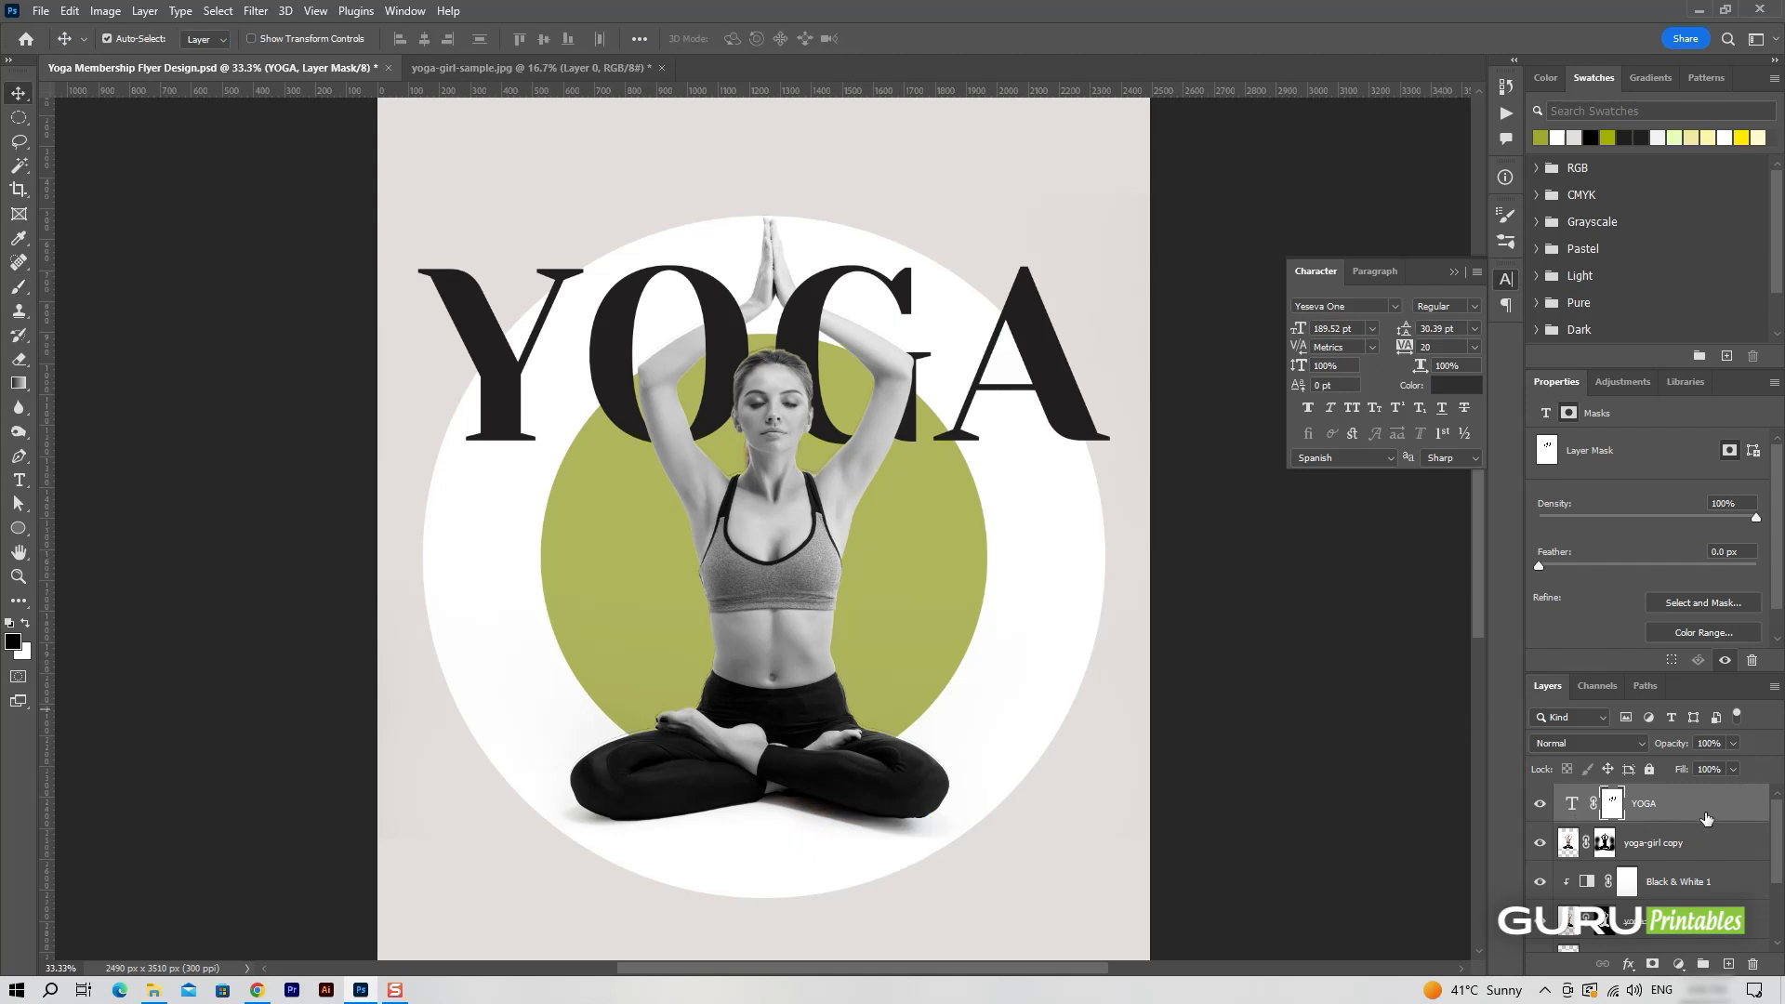
click(1737, 817)
drag(1740, 817, 1729, 964)
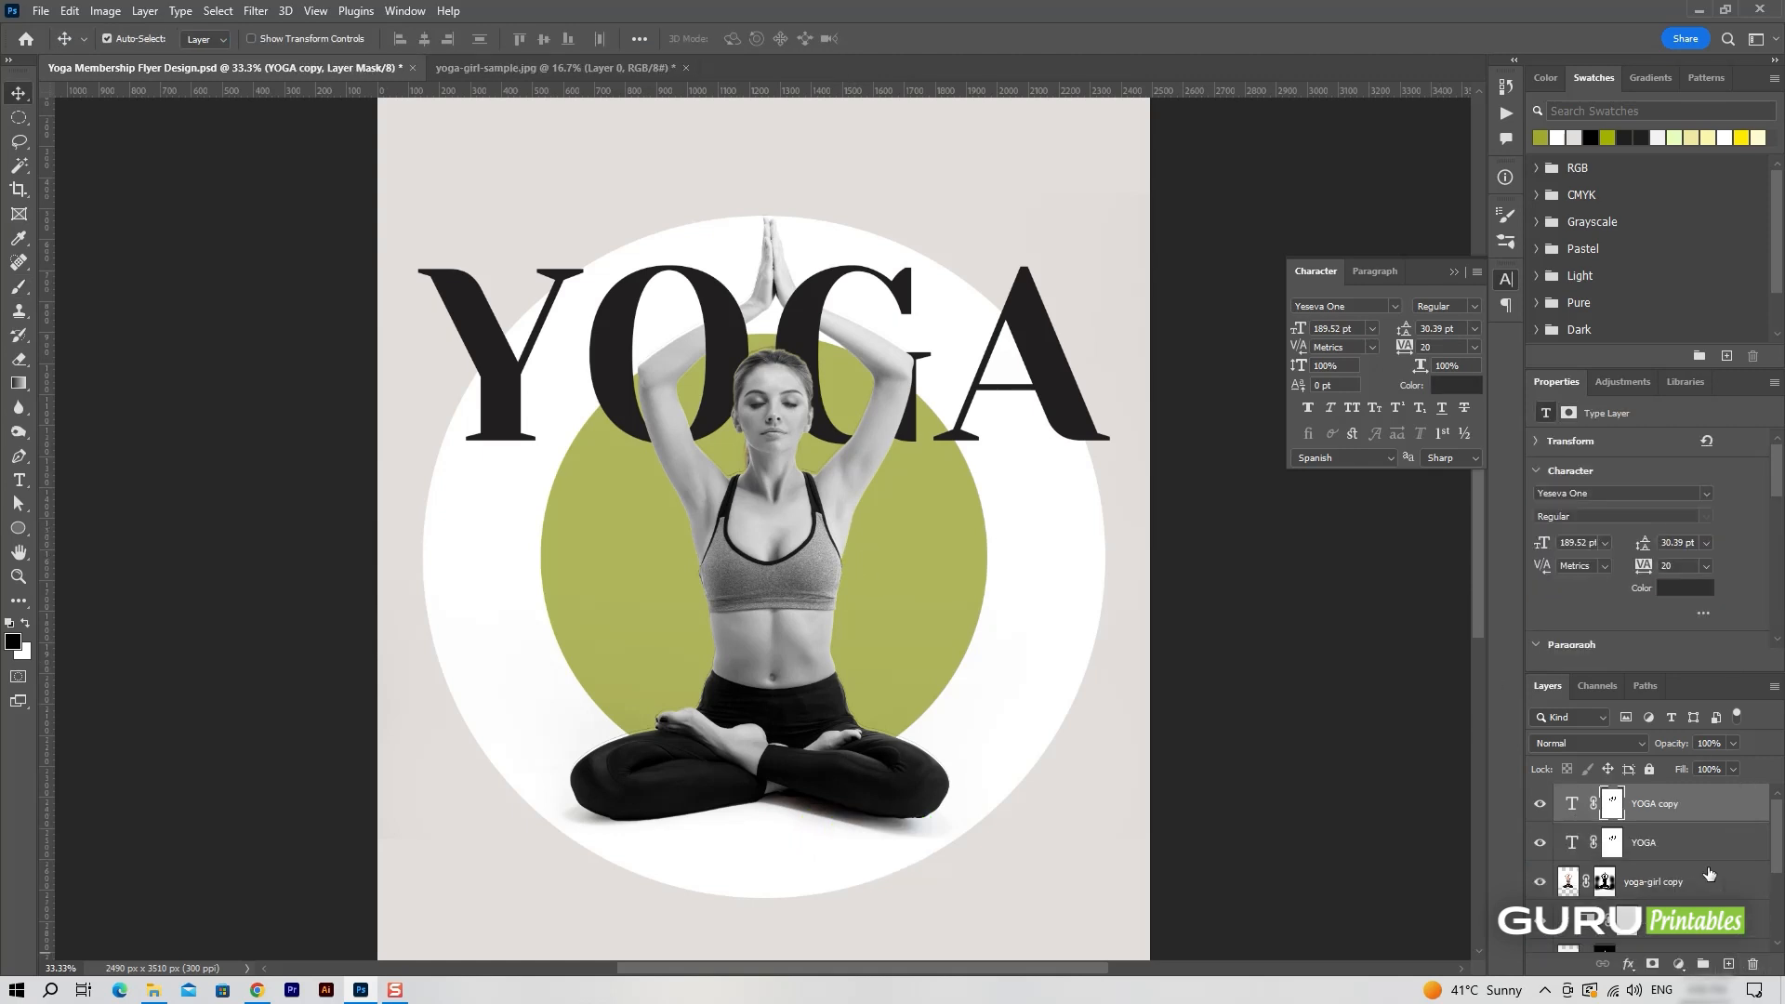
Turn the YOGA copy into an unmasked CLASSES text line at 116 pt below the YOGA title.
key(Delete)
drag(1079, 425, 1079, 627)
double_click(835, 635)
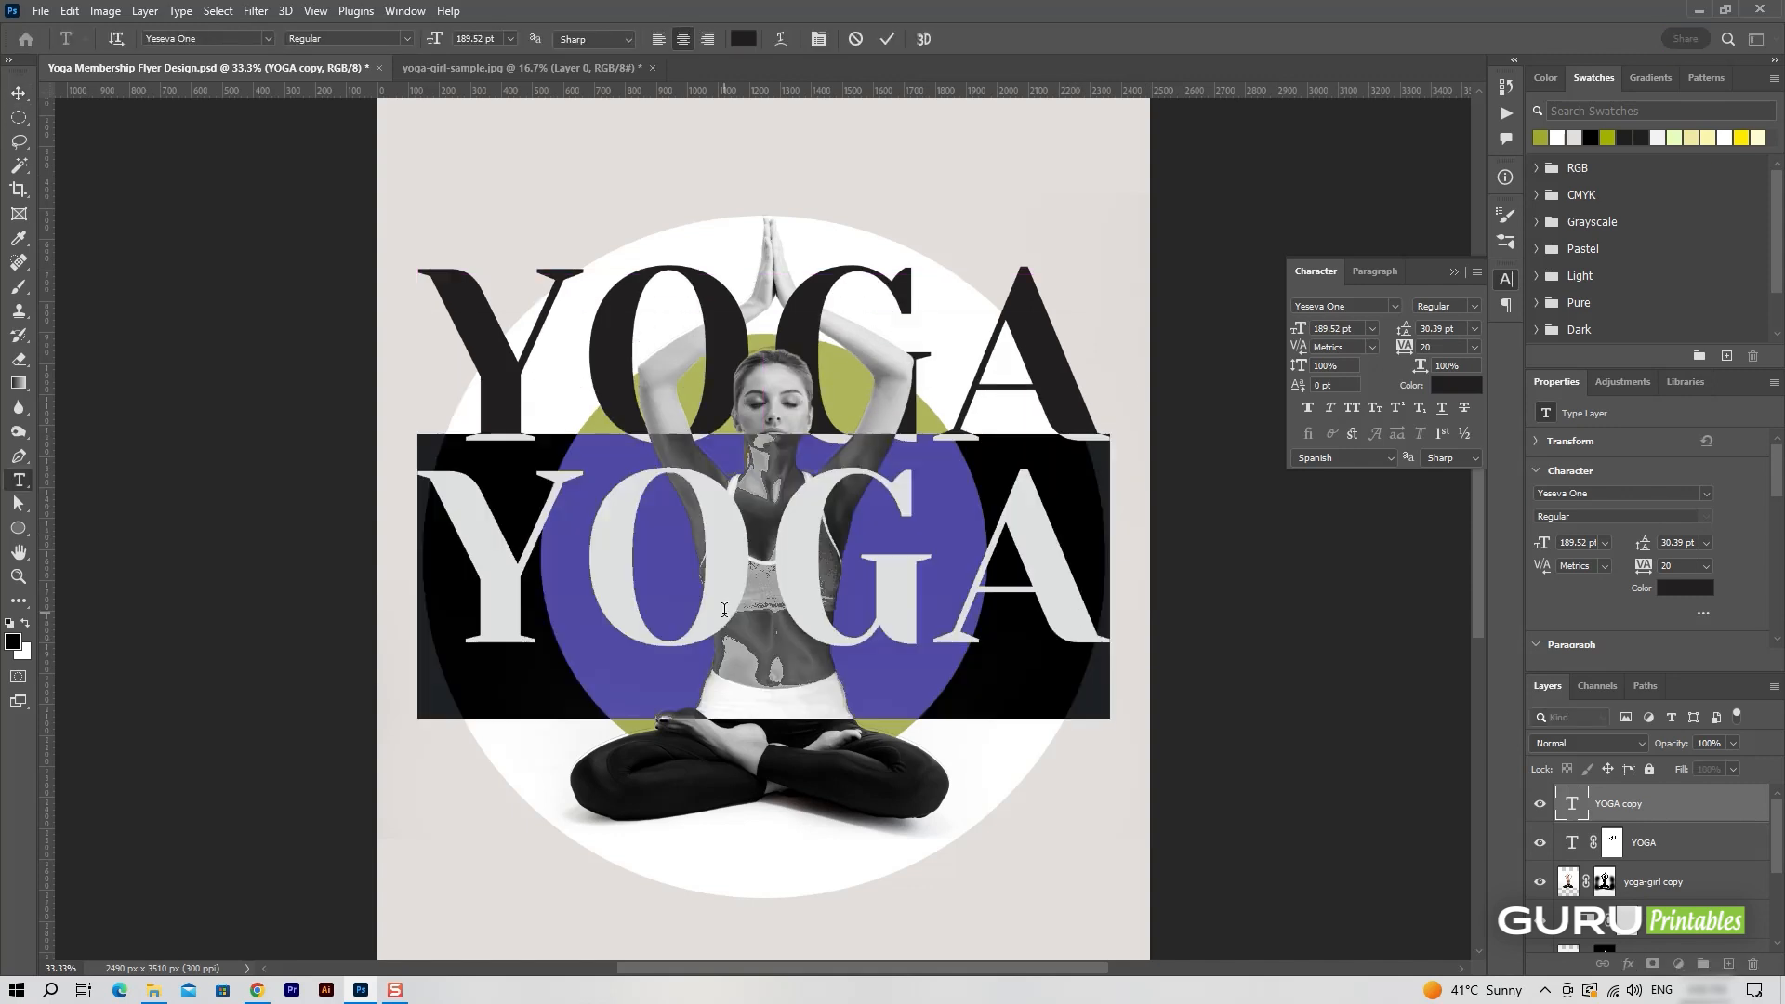
text(CLASSES)
key(ctrl+a)
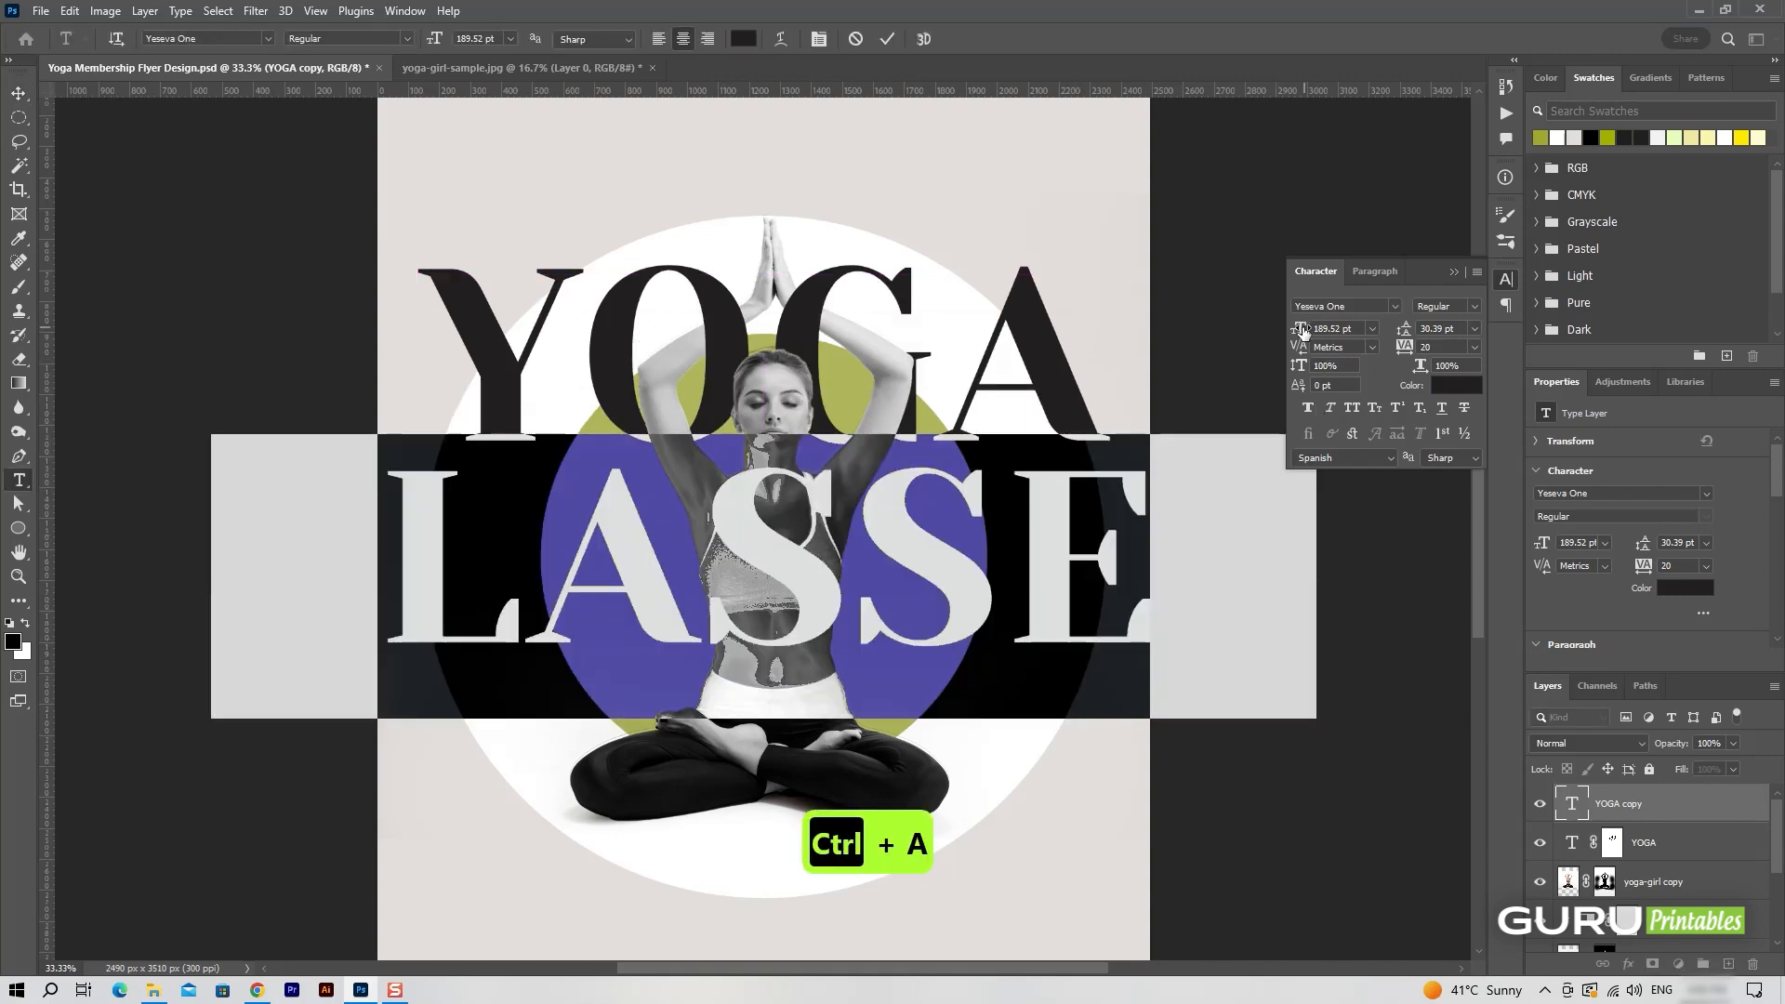
drag(1303, 331, 1235, 335)
click(887, 39)
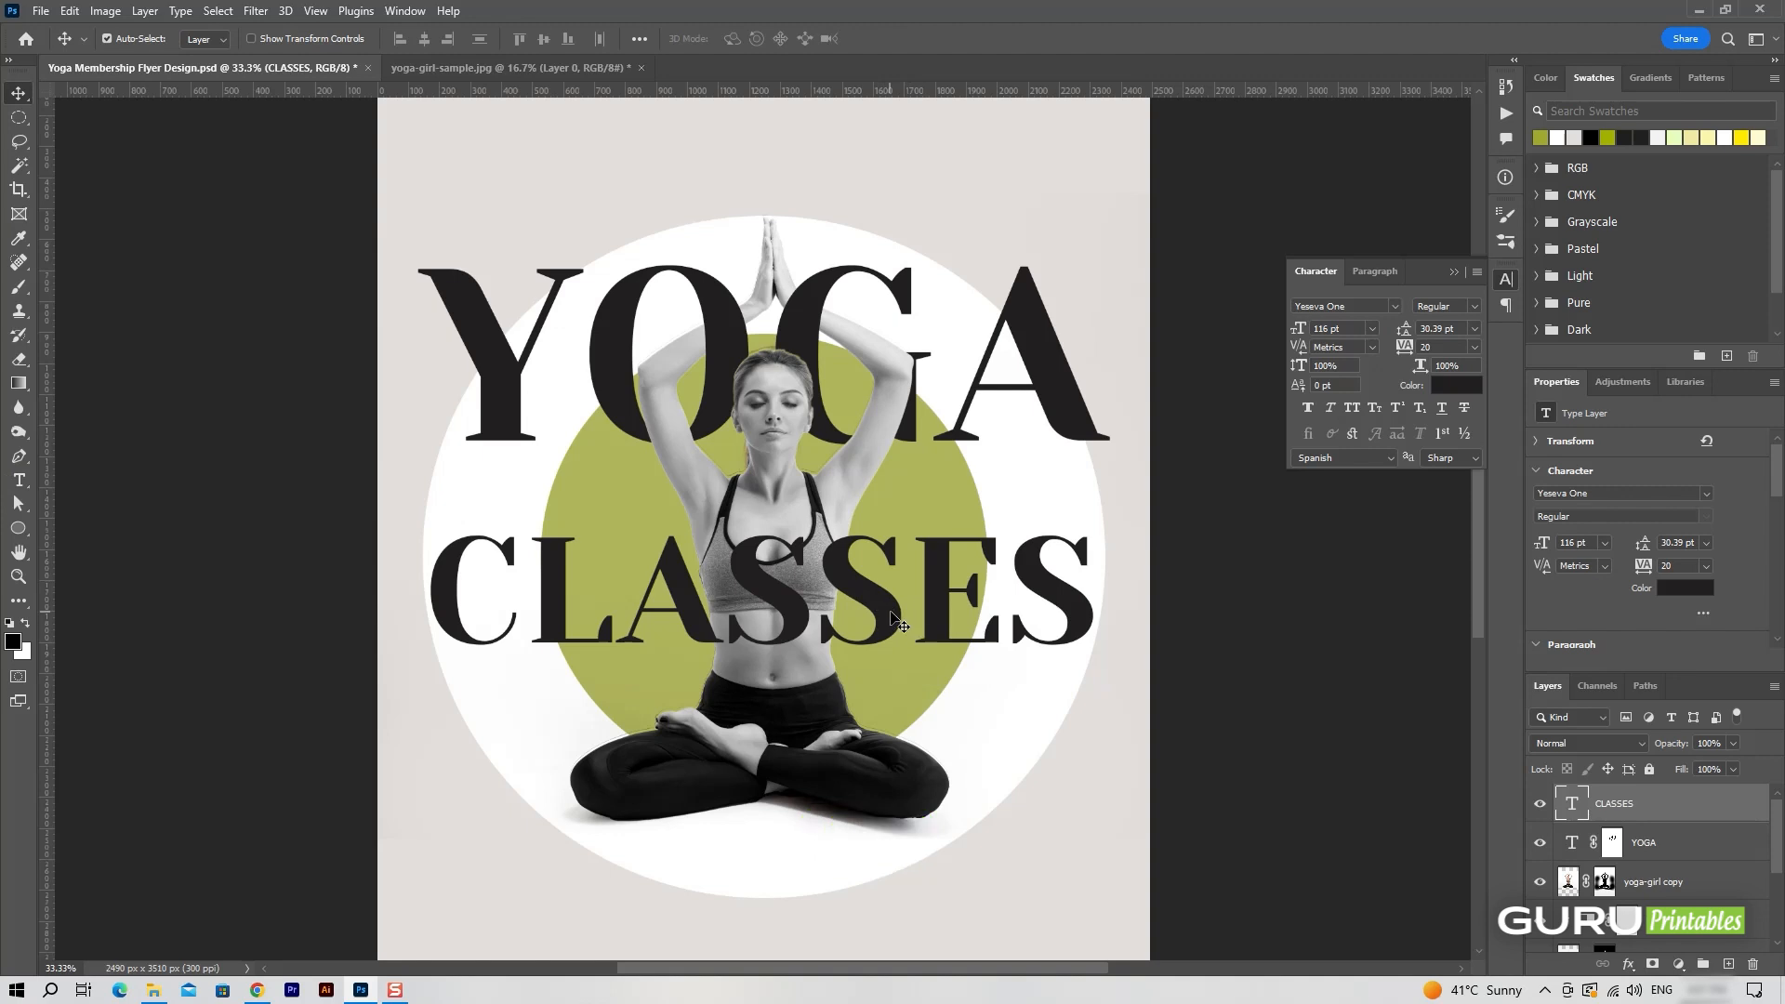
Move CLASSES up close beneath YOGA and scale it to 103.62% to match the title's width.
drag(892, 618, 892, 558)
key(ctrl+t)
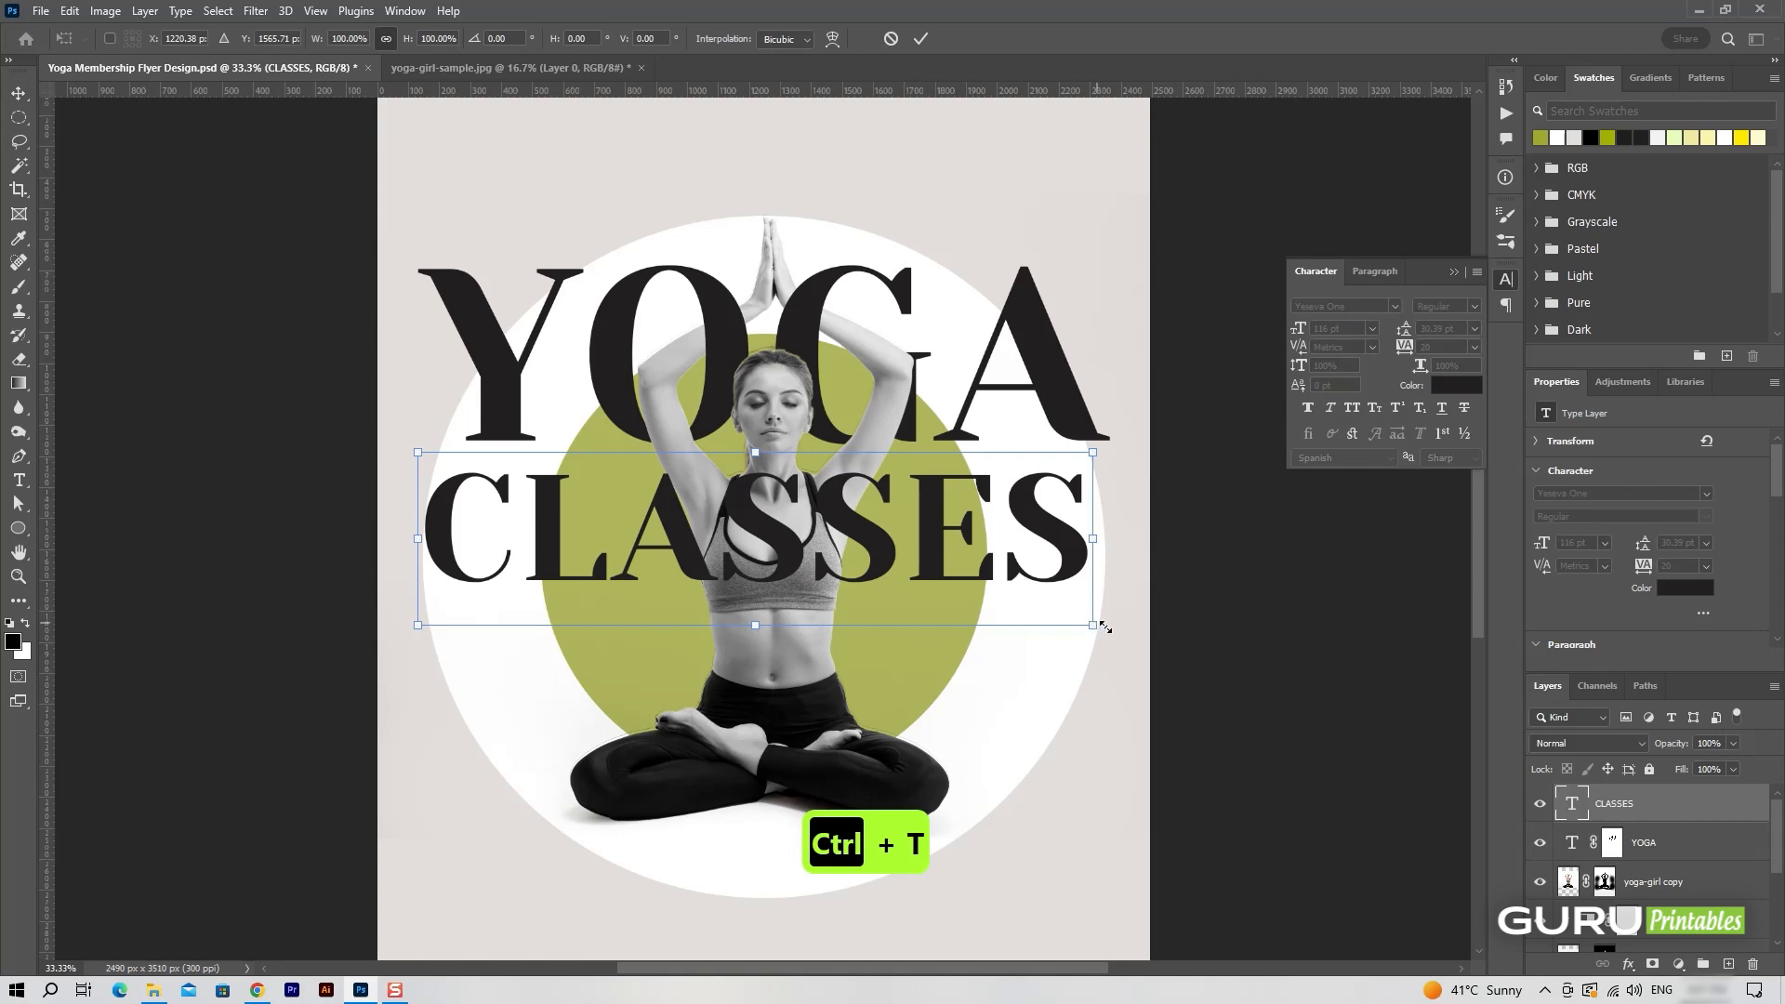
drag(1104, 629, 1121, 634)
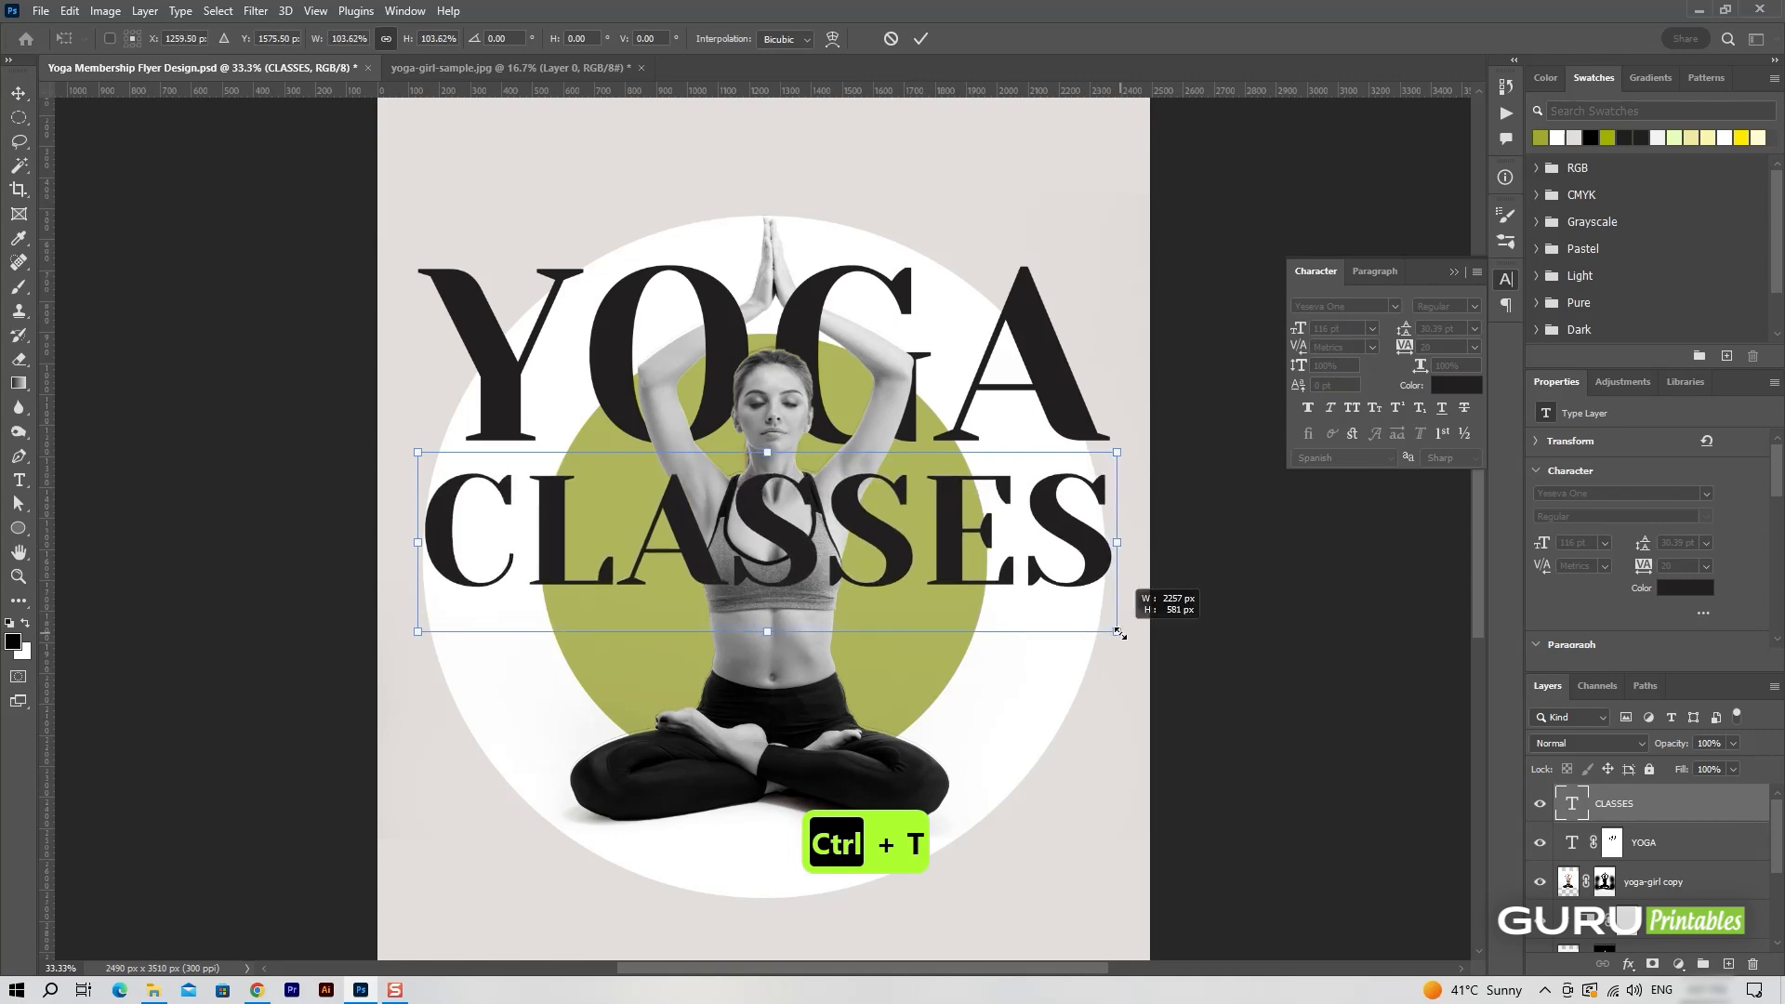
click(920, 39)
Place the CLASSES text layer behind the woman, directly above the Ellipse 1 layer.
drag(1721, 817, 1637, 809)
key(shift+Up)
key(shift+Up)
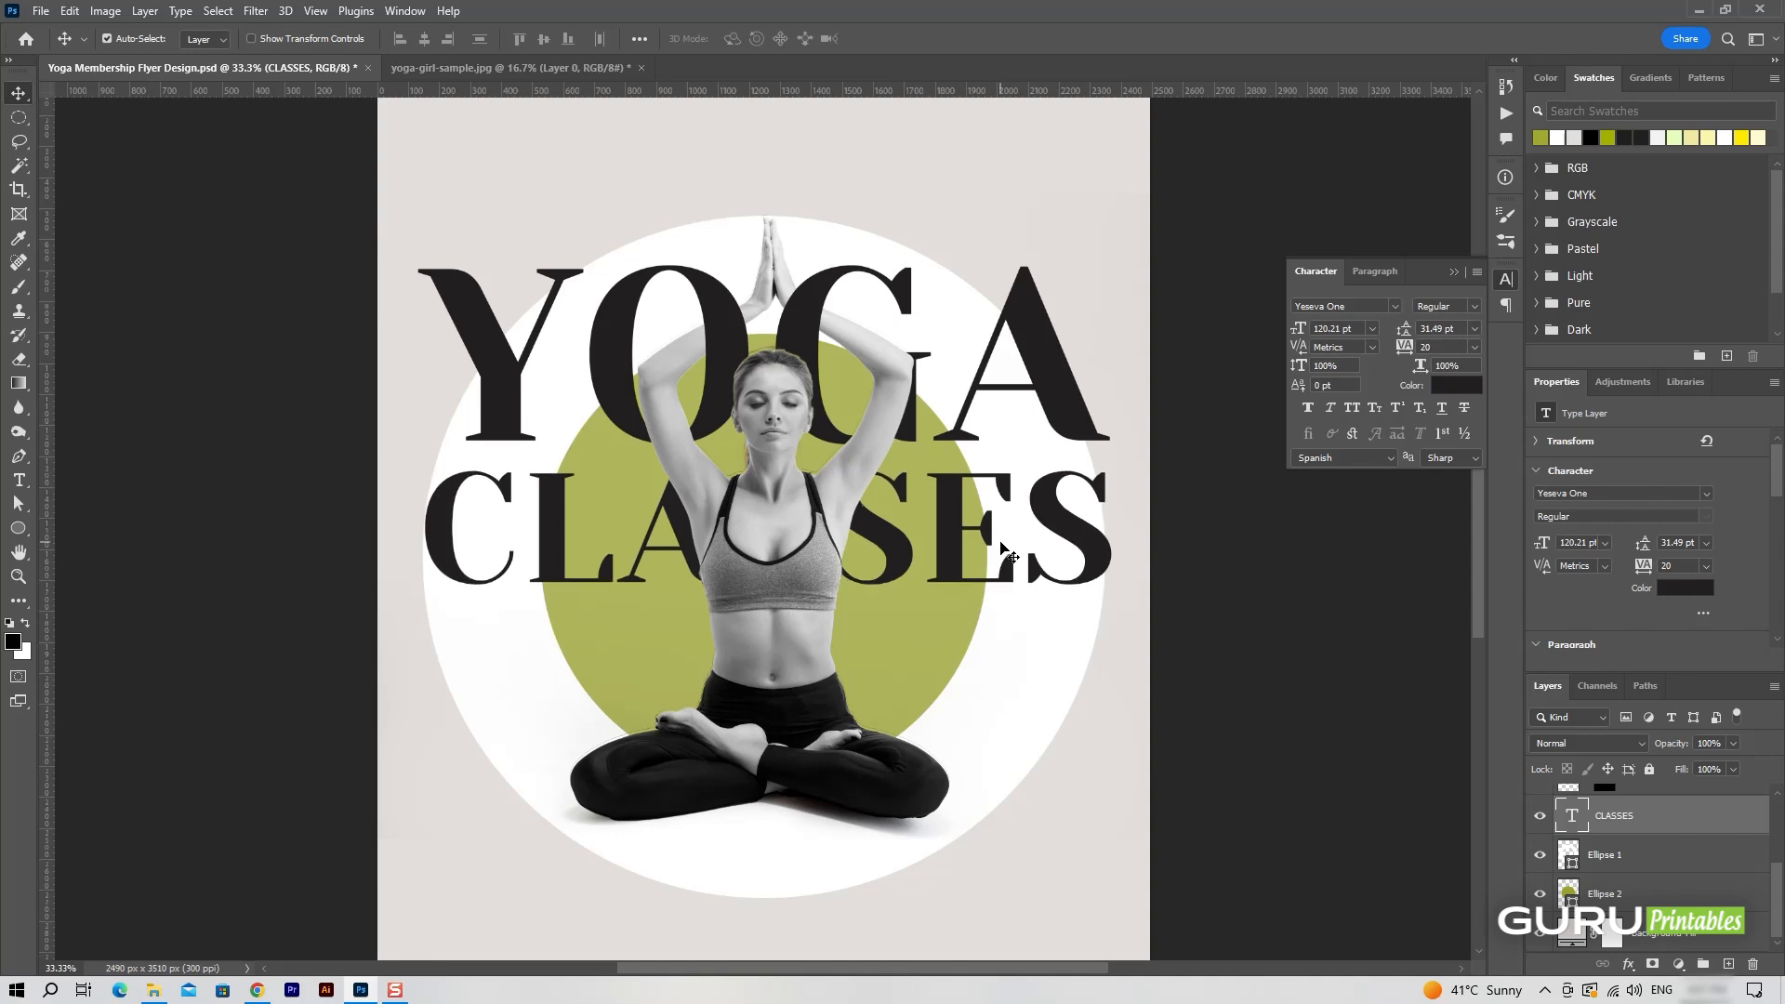
scroll(784, 493, up, 2)
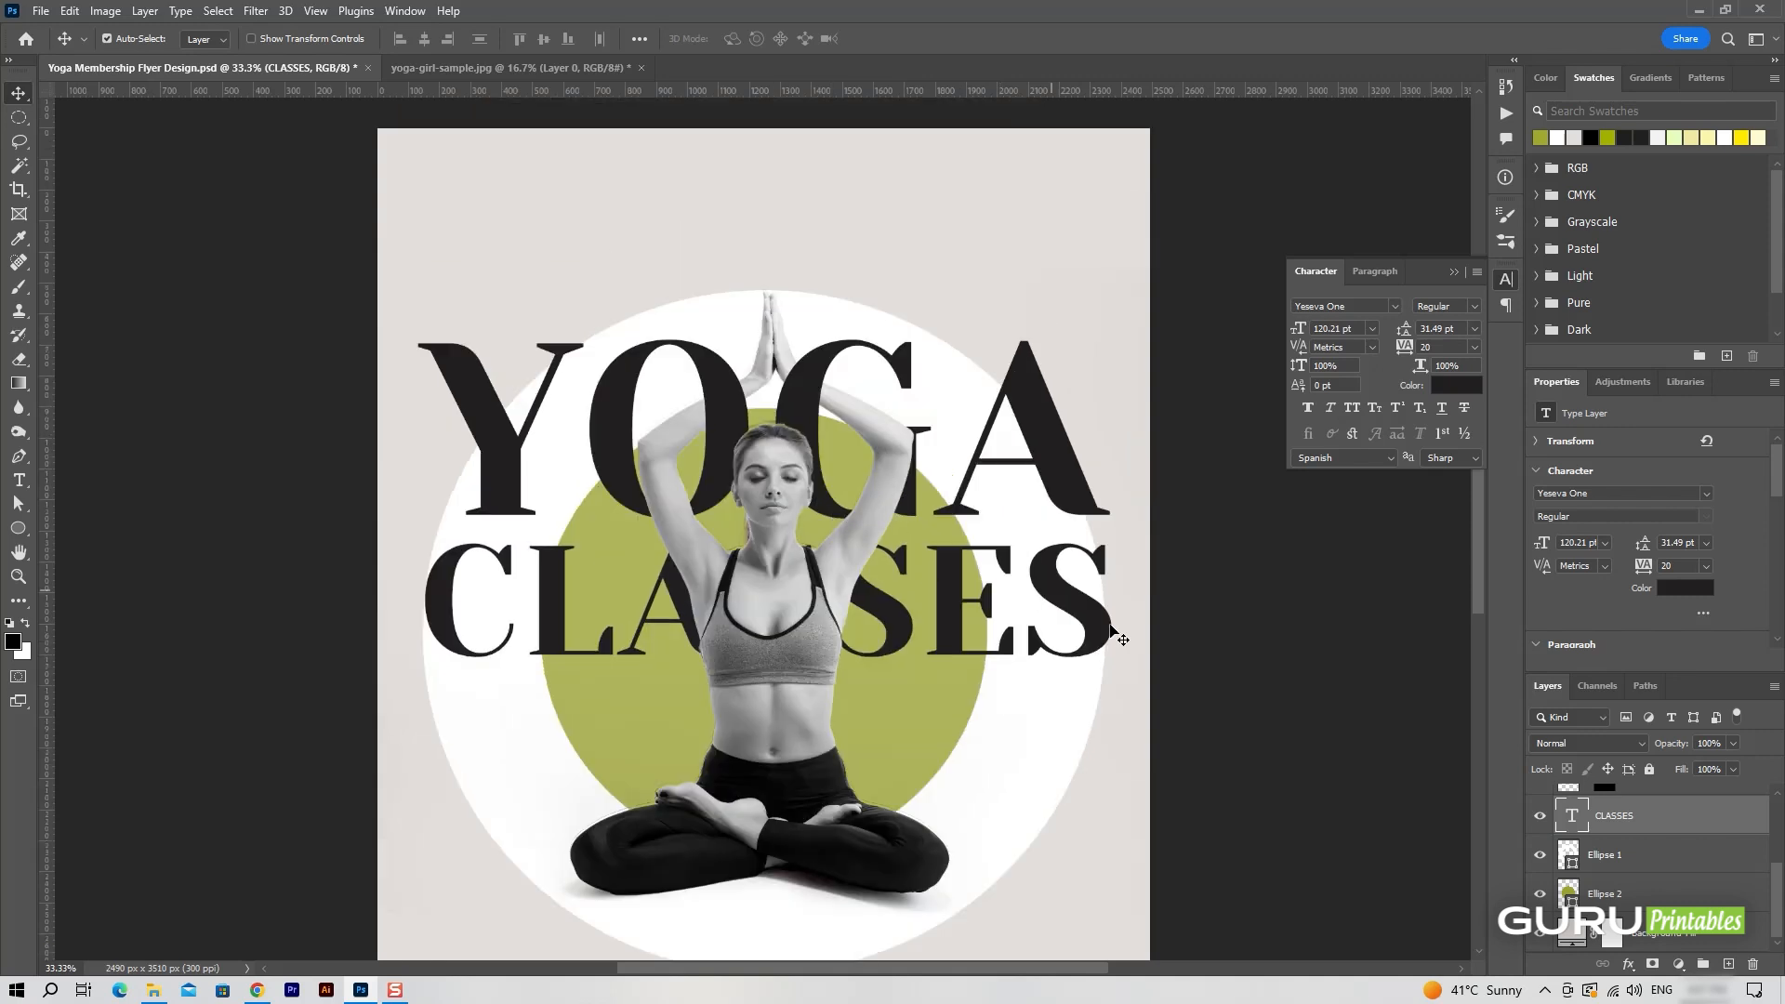
Link all design layers from the YOGA text down to Ellipse 2.
scroll(1669, 817, up, 3)
click(1669, 817)
scroll(1681, 842, down, 3)
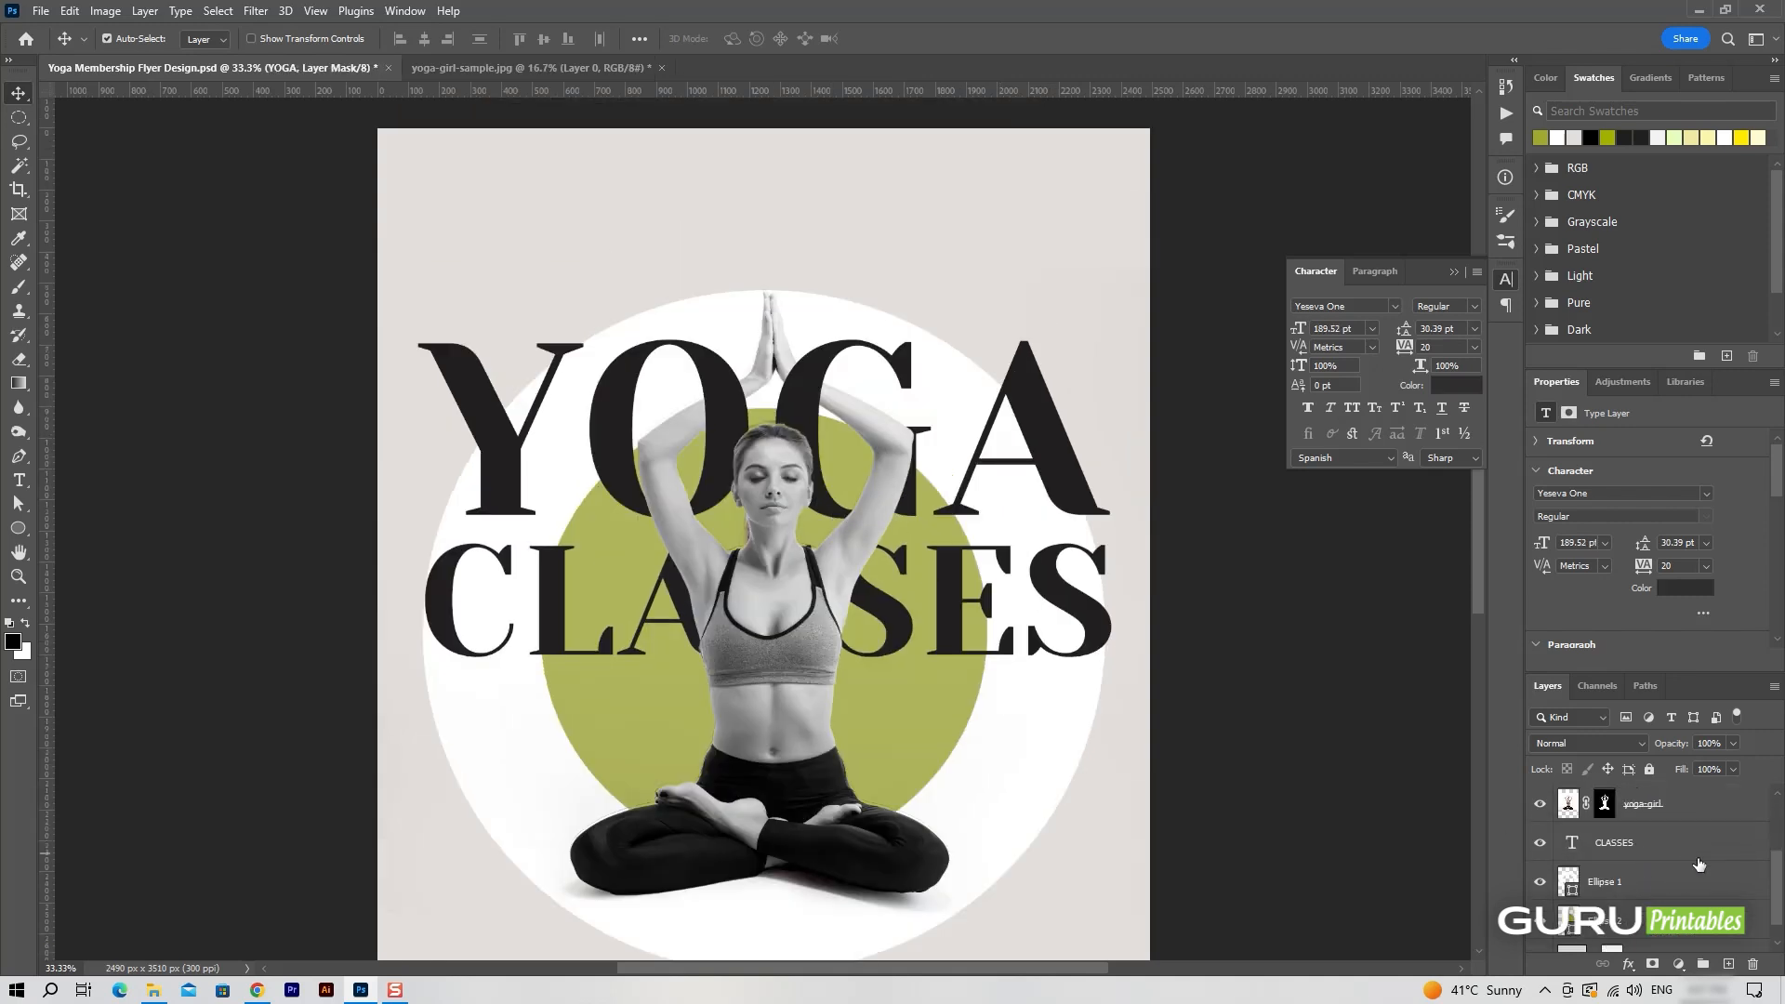
scroll(1678, 877, down, 1)
shift+click(1667, 899)
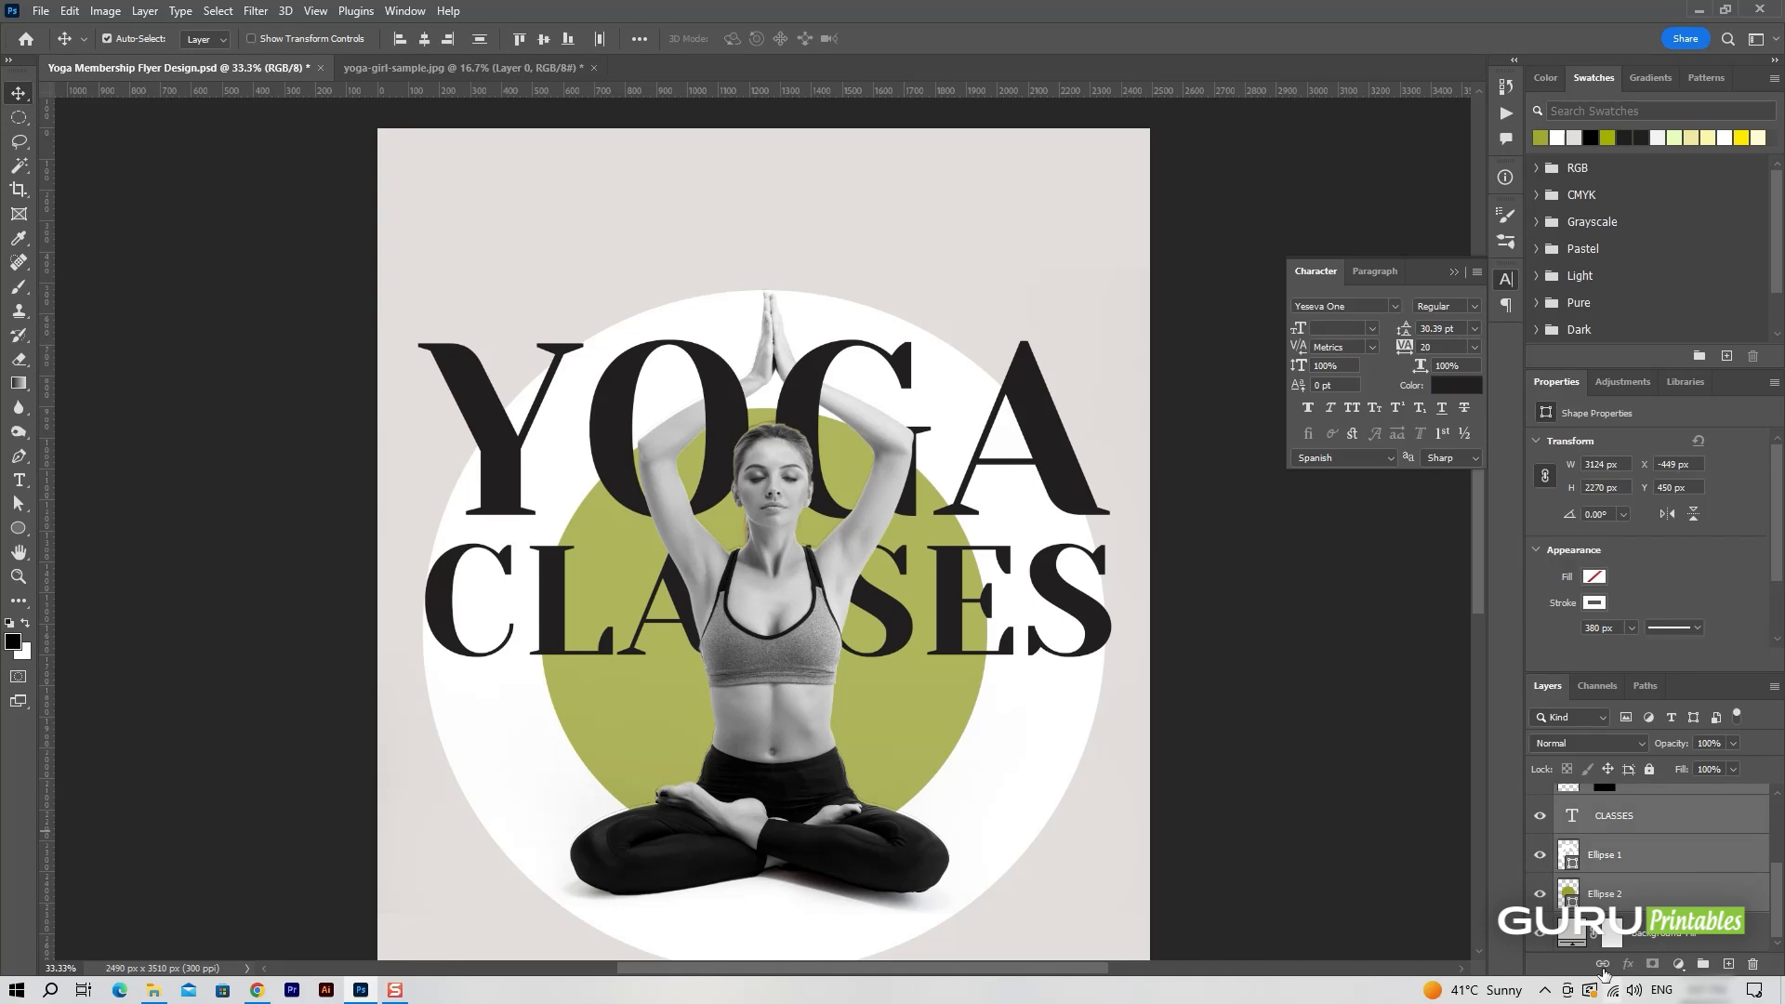
click(1603, 966)
Test the layer link by moving the linked artwork slightly up, and undo the move.
scroll(1637, 870, up, 4)
click(1667, 809)
drag(801, 661, 800, 630)
key(ctrl+z)
scroll(1180, 597, down, 2)
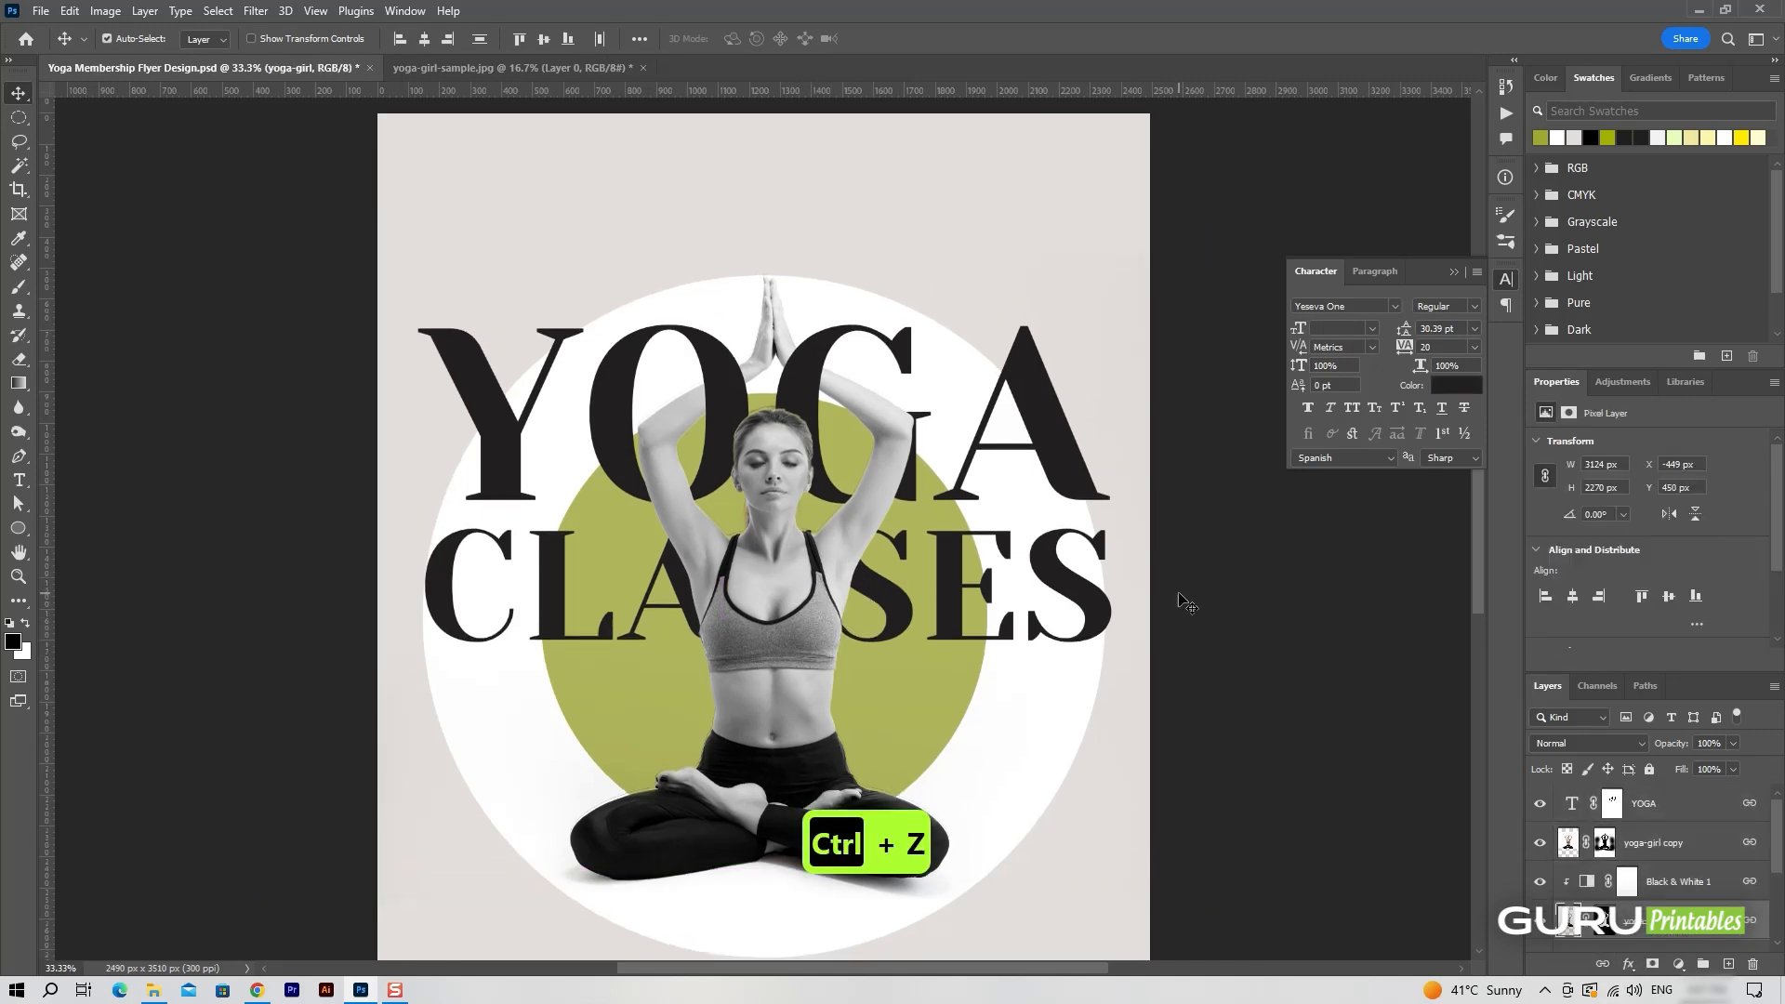
Duplicate the YOGA text without its mask and place the copy above the title at 7% opacity.
click(1663, 817)
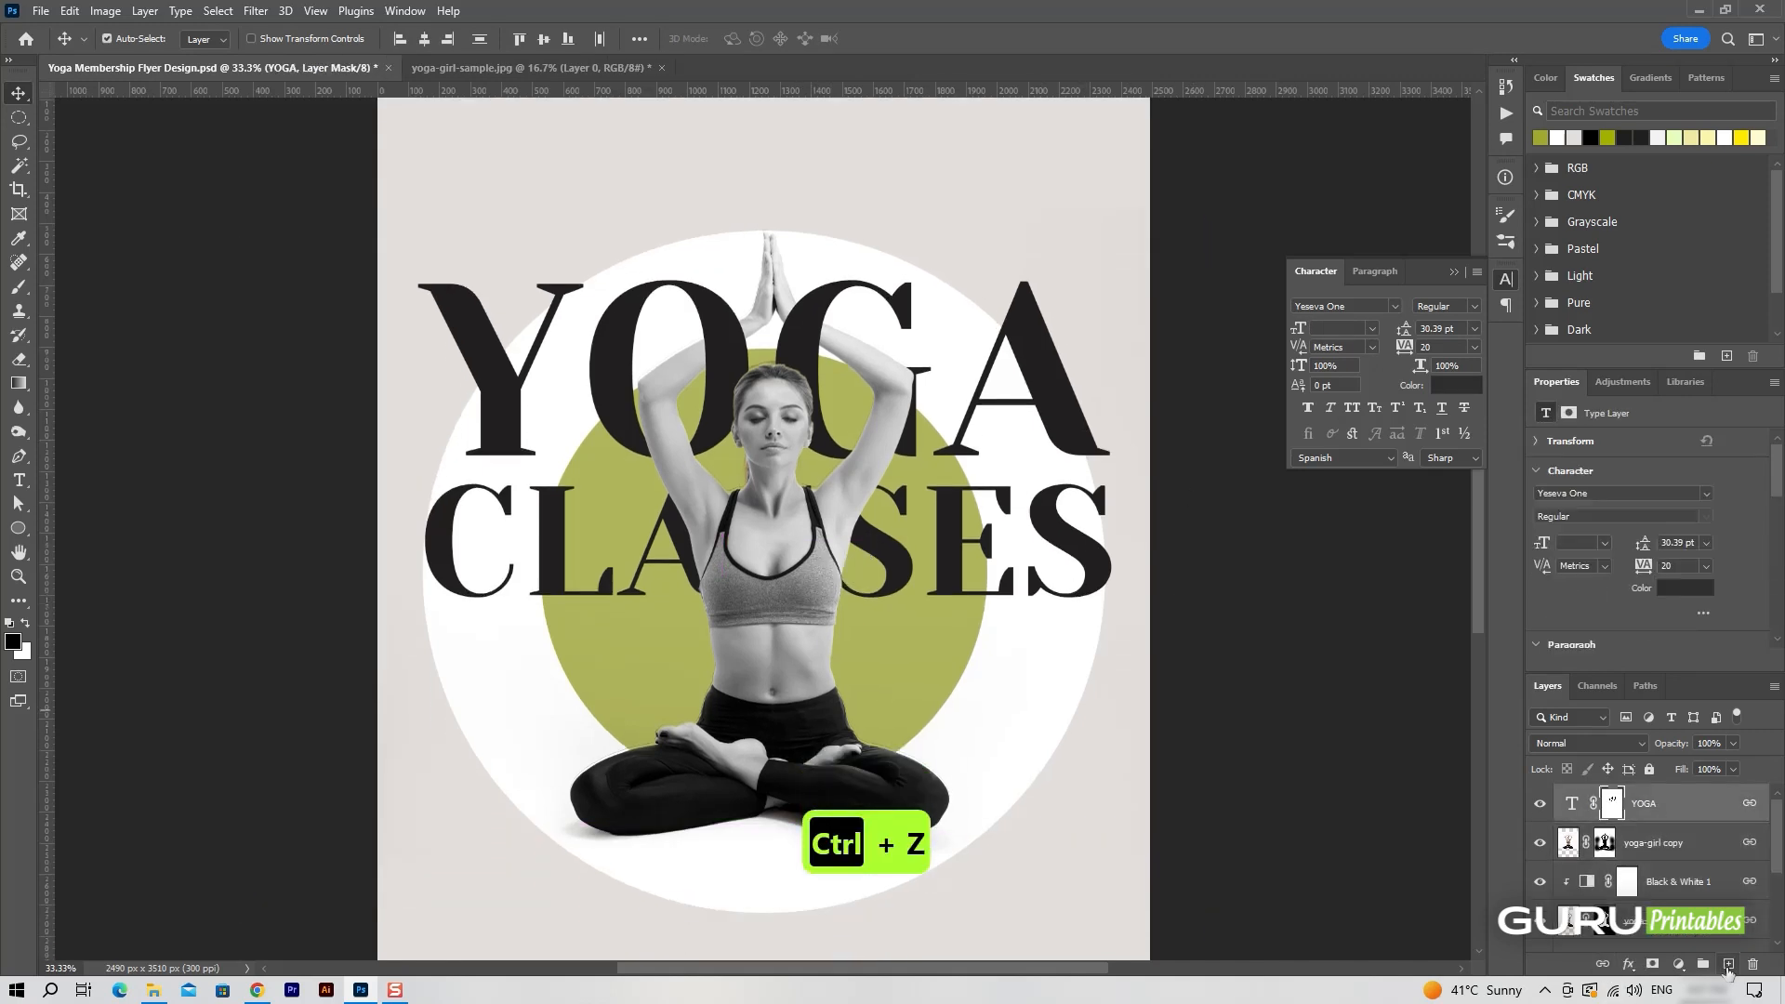
drag(1728, 970, 1728, 970)
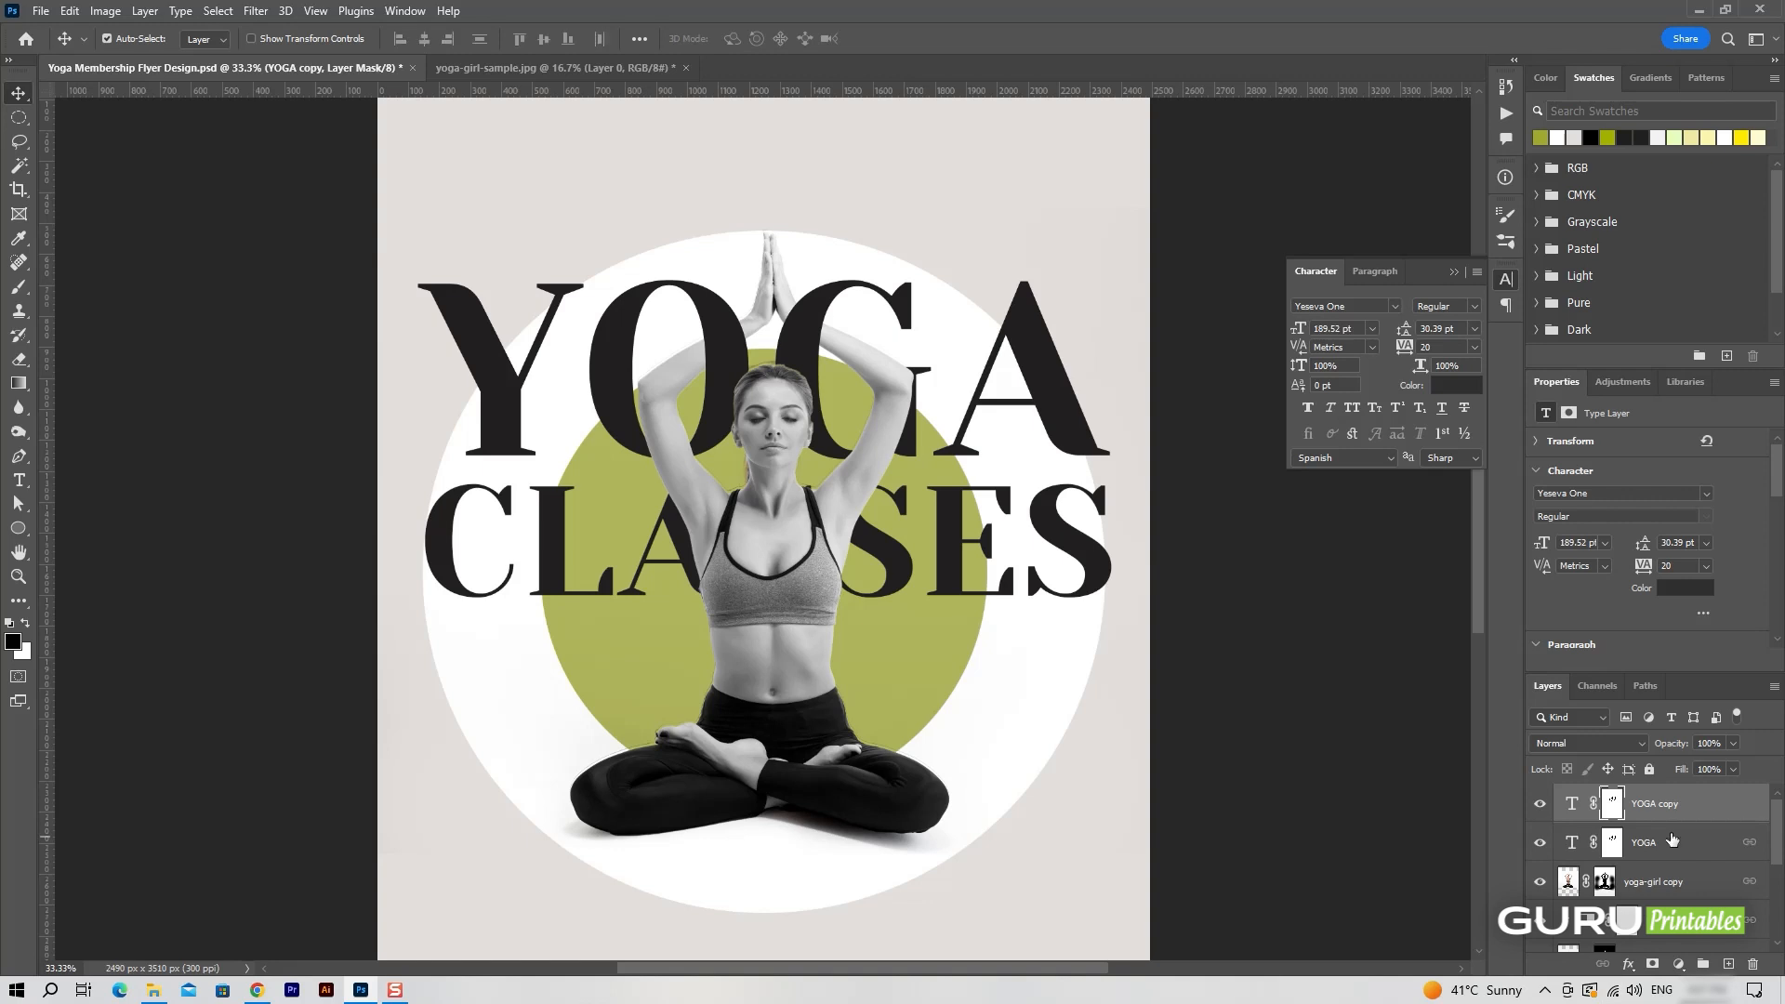
click(1688, 850)
click(1690, 815)
click(1615, 800)
key(Delete)
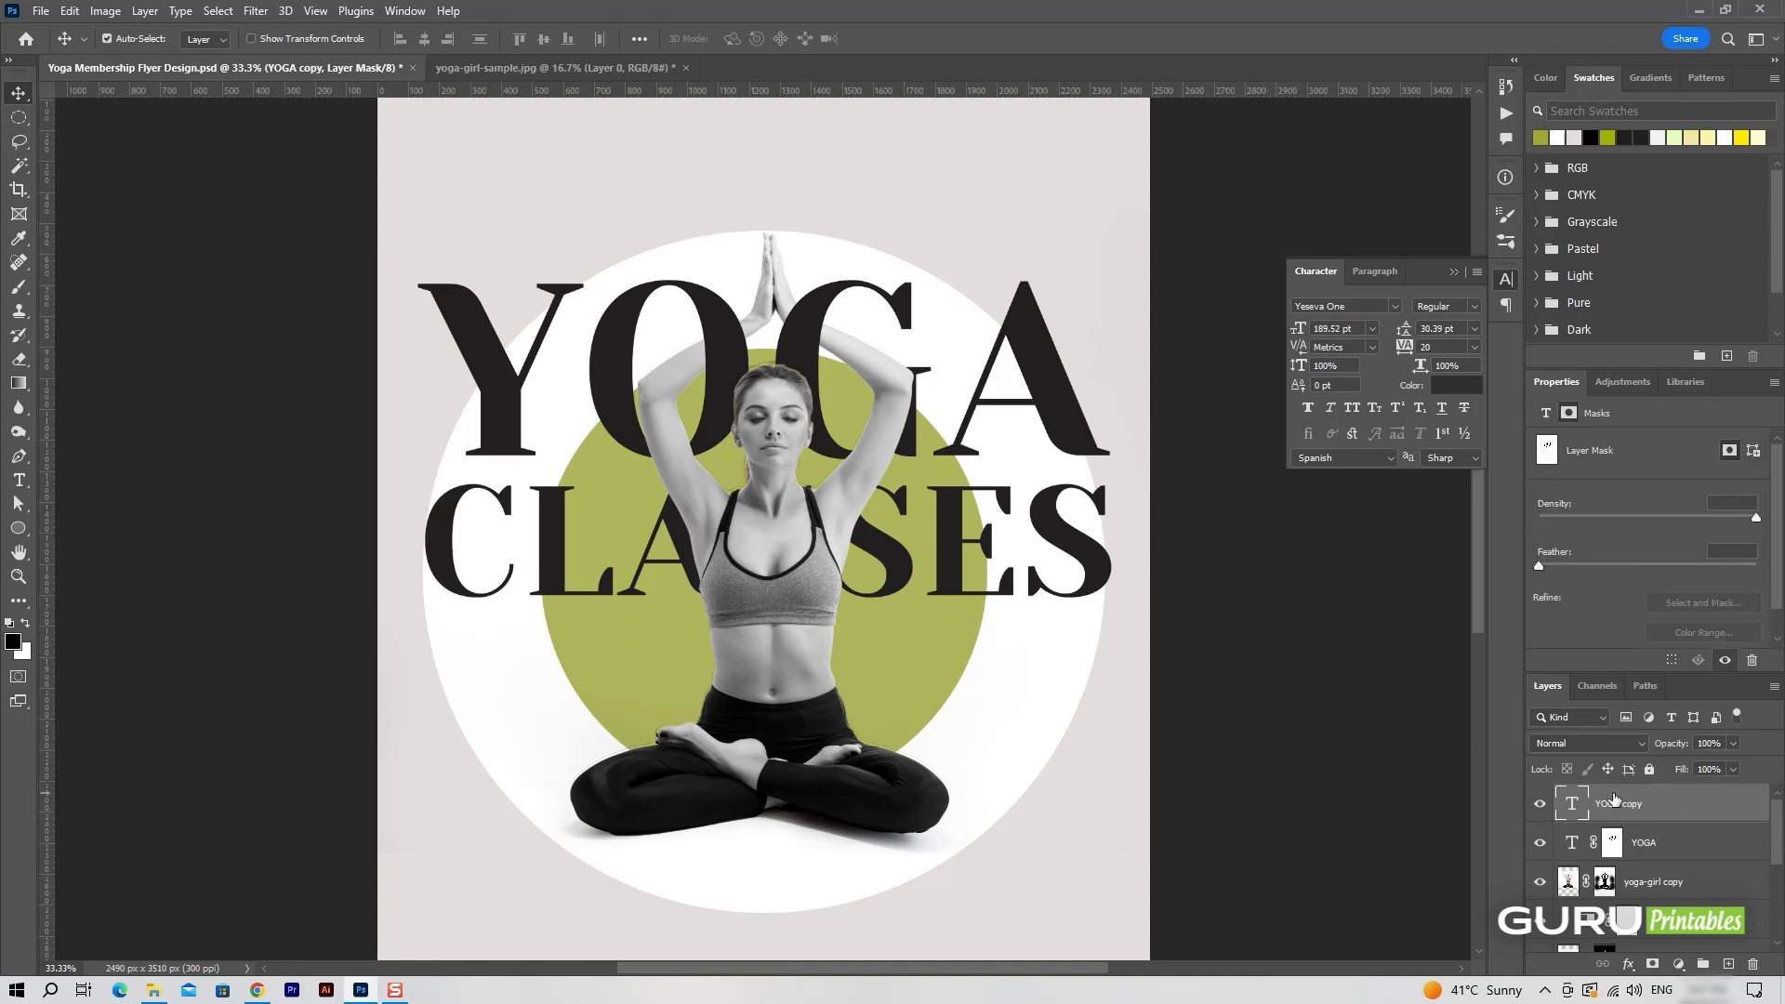
drag(1059, 423, 1063, 290)
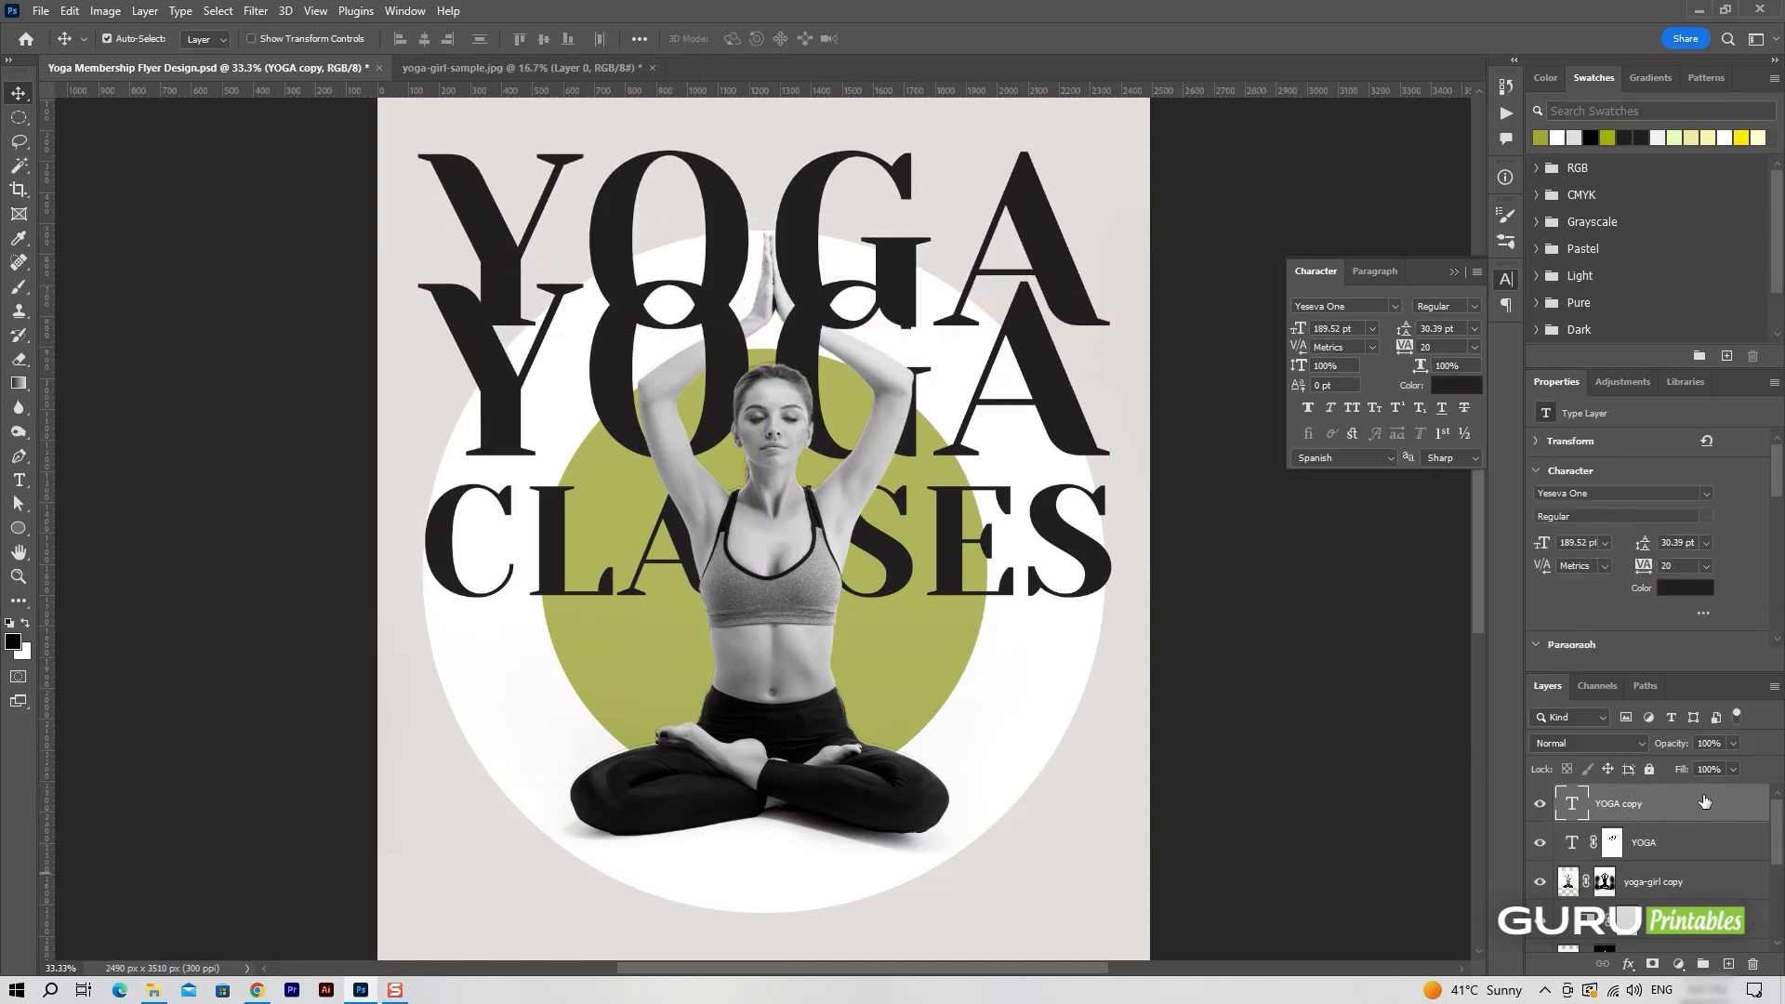
drag(1678, 766, 1655, 762)
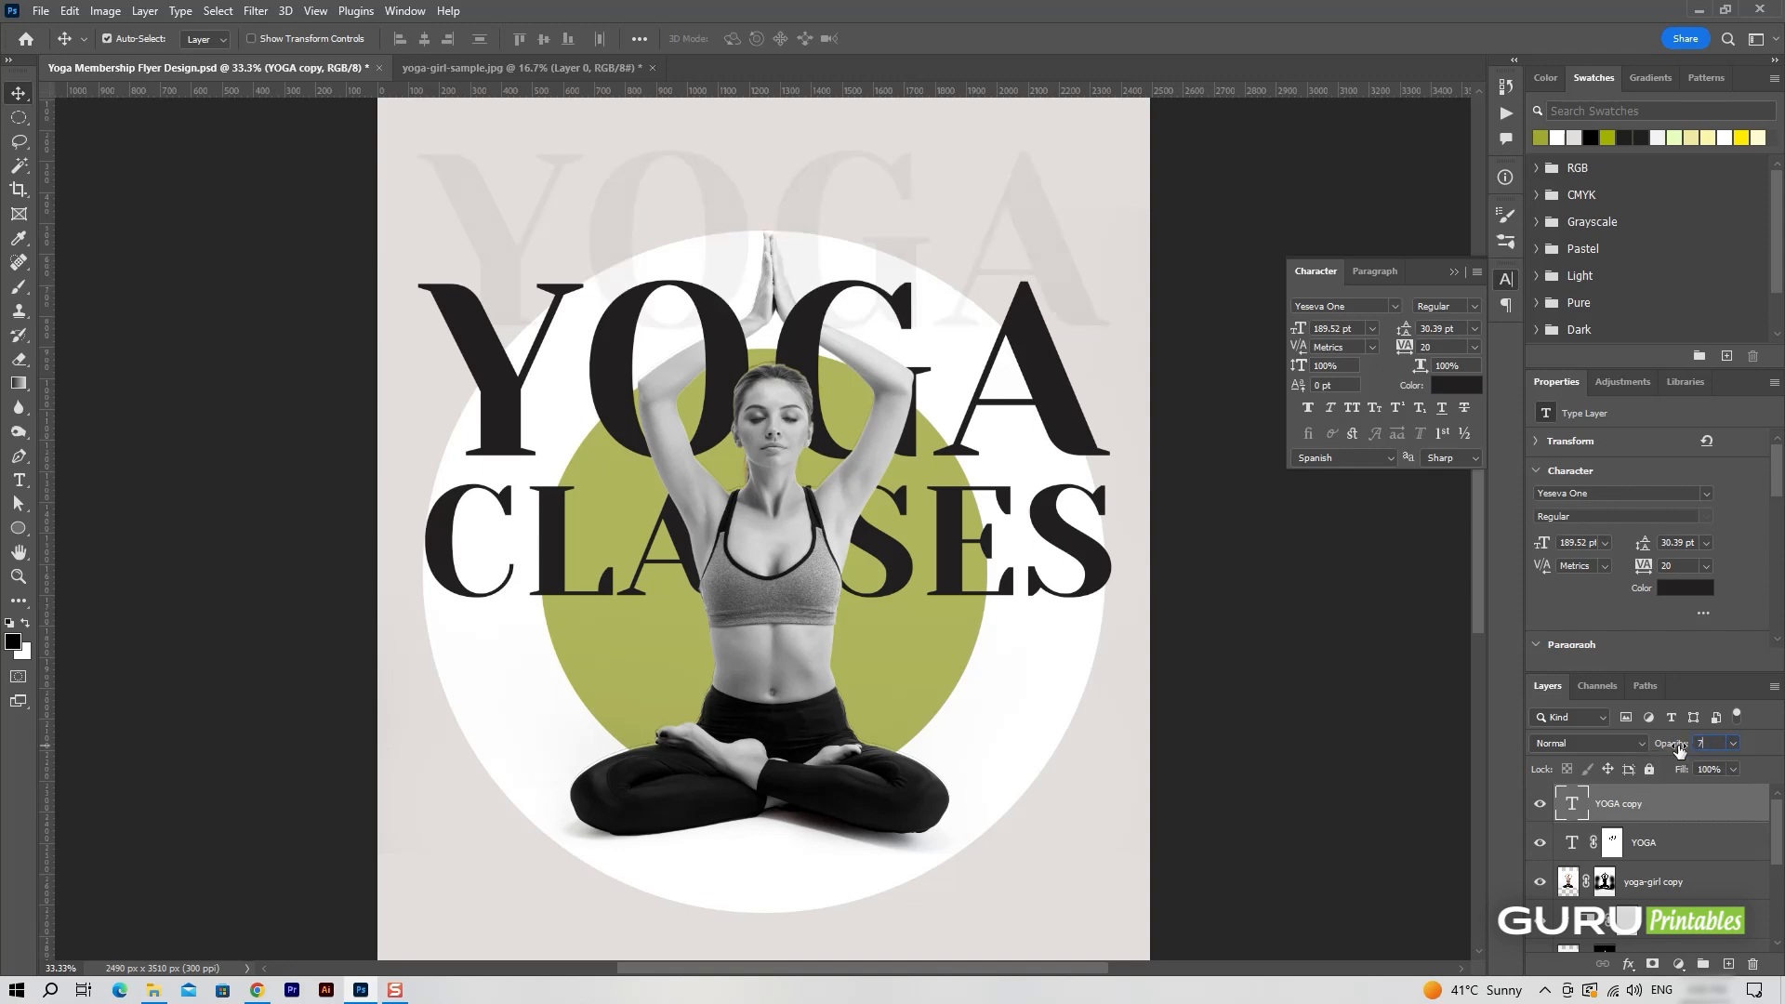
Scale the faint YOGA copy down to 177.93 pt near the page top and move its layer beneath Ellipse 2.
key(ctrl+t)
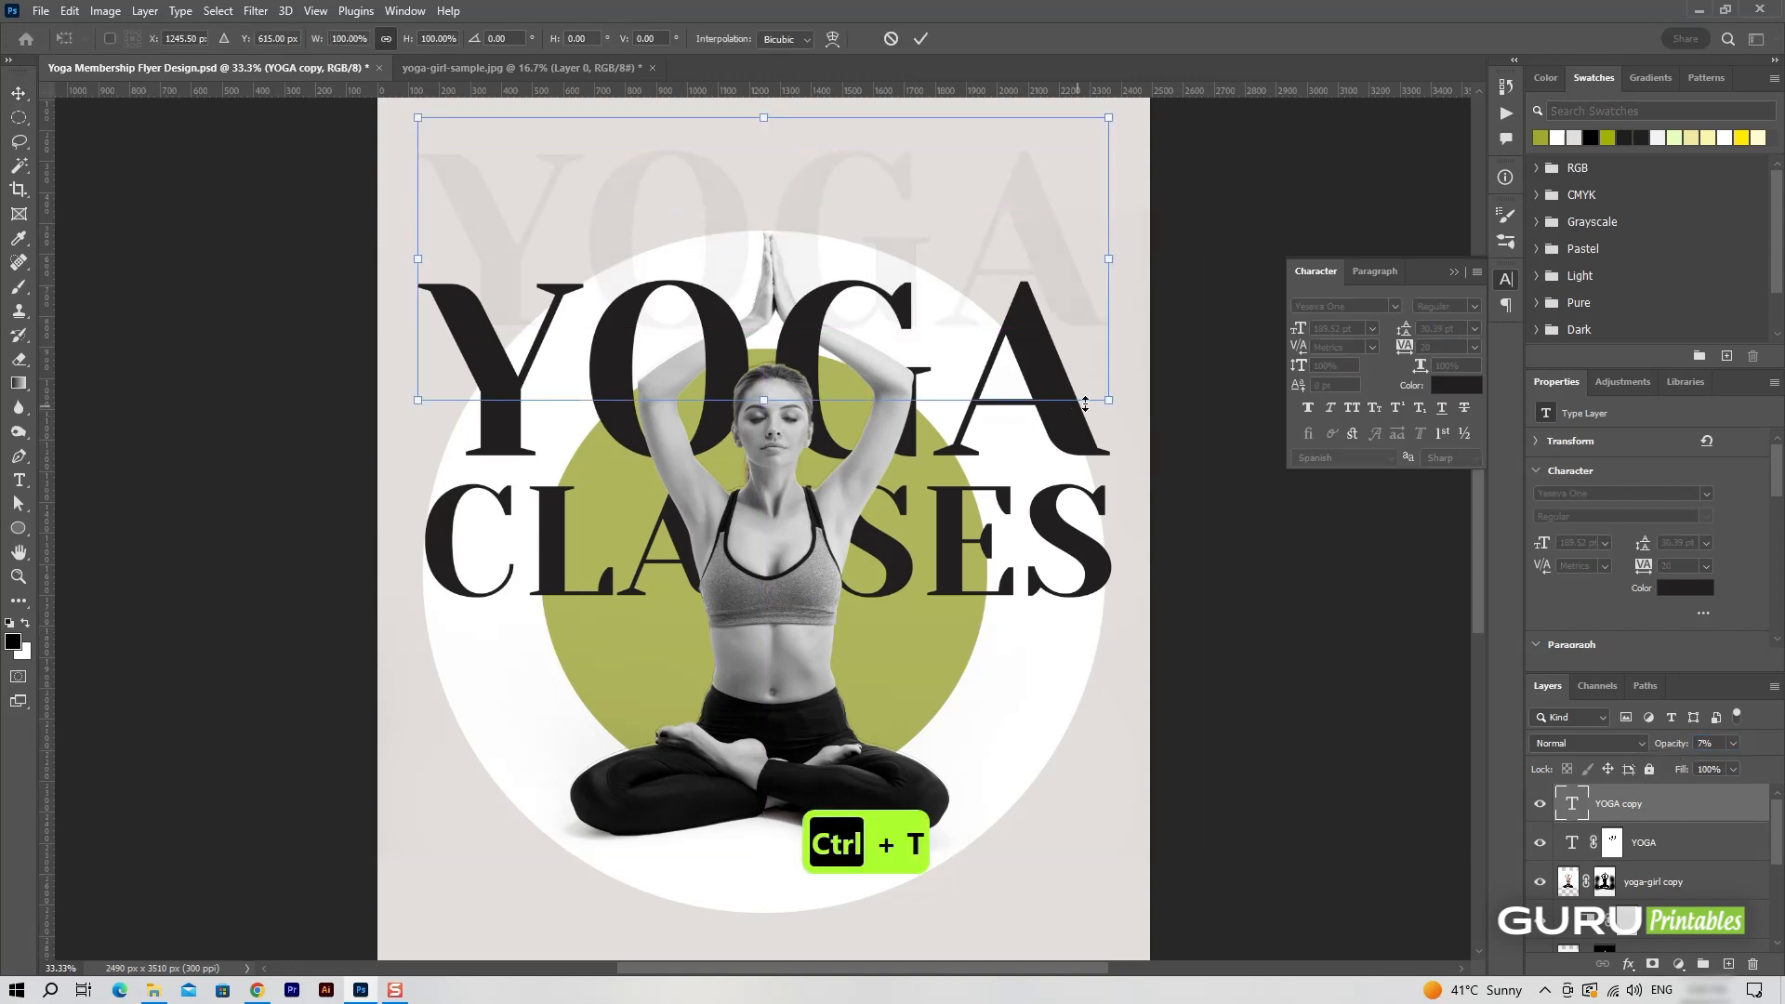
mouse_move(1088, 408)
mouse_down()
mouse_move(1107, 396)
mouse_move(1086, 392)
mouse_up()
drag(1043, 270, 1043, 247)
click(921, 40)
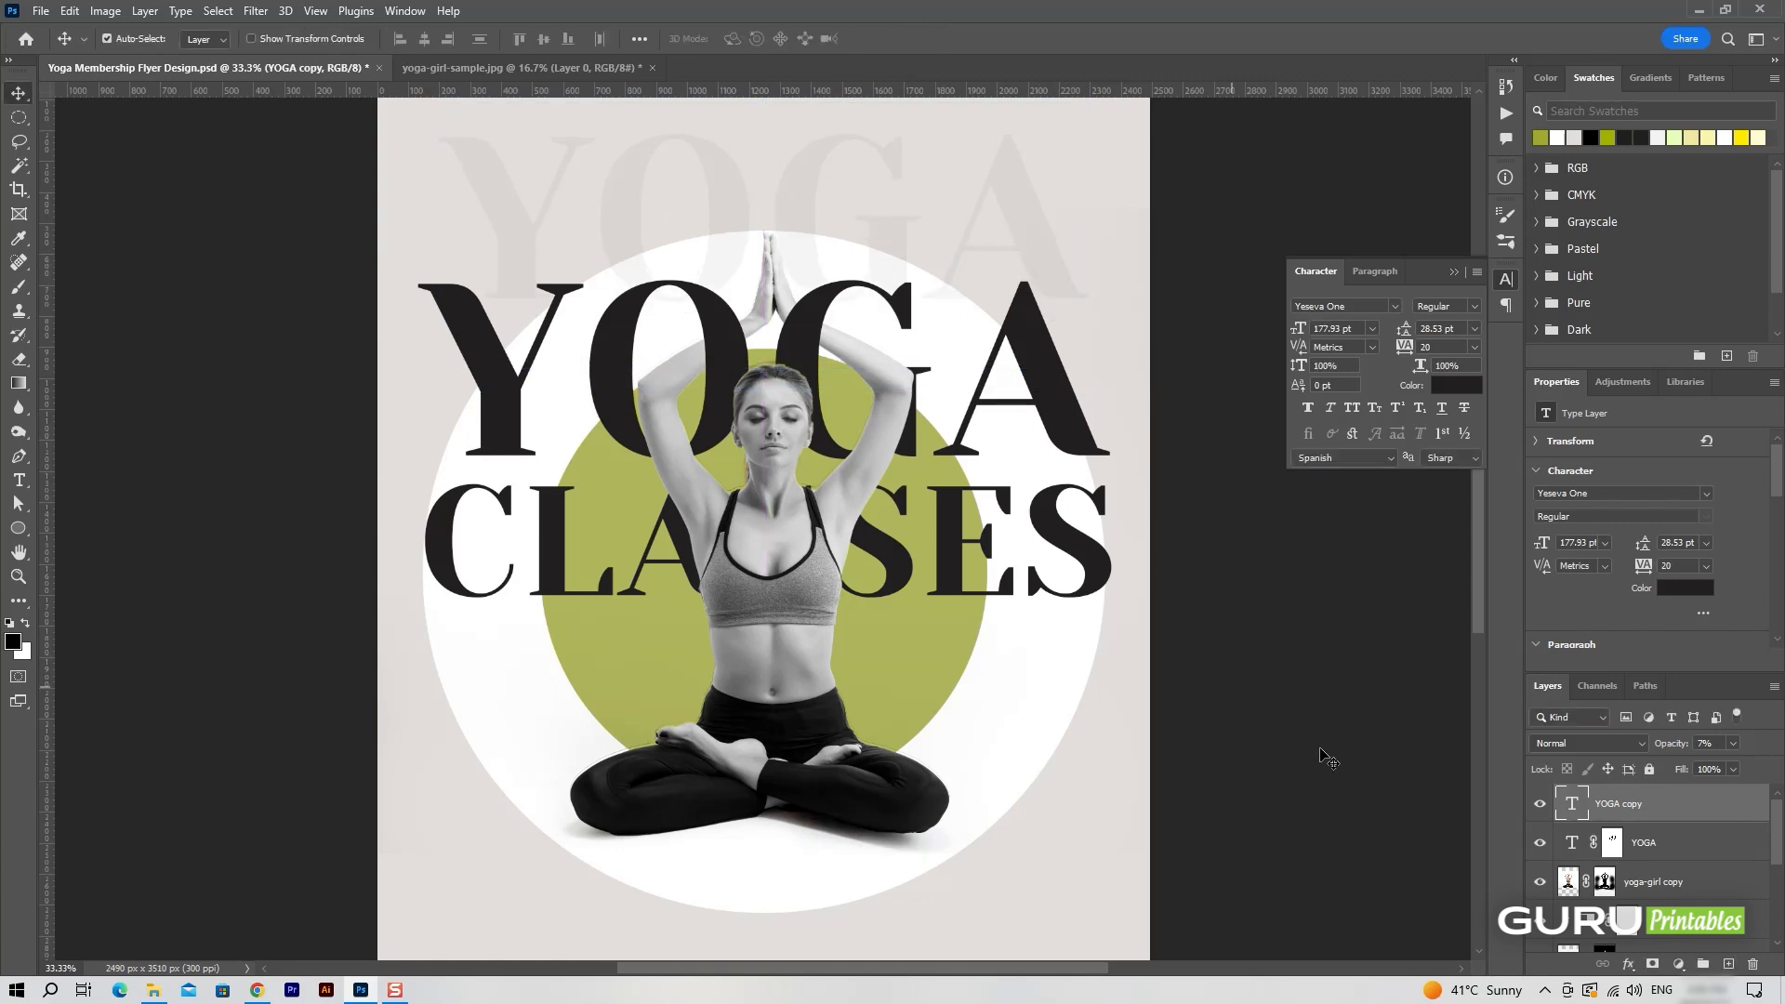
drag(1704, 806, 1709, 910)
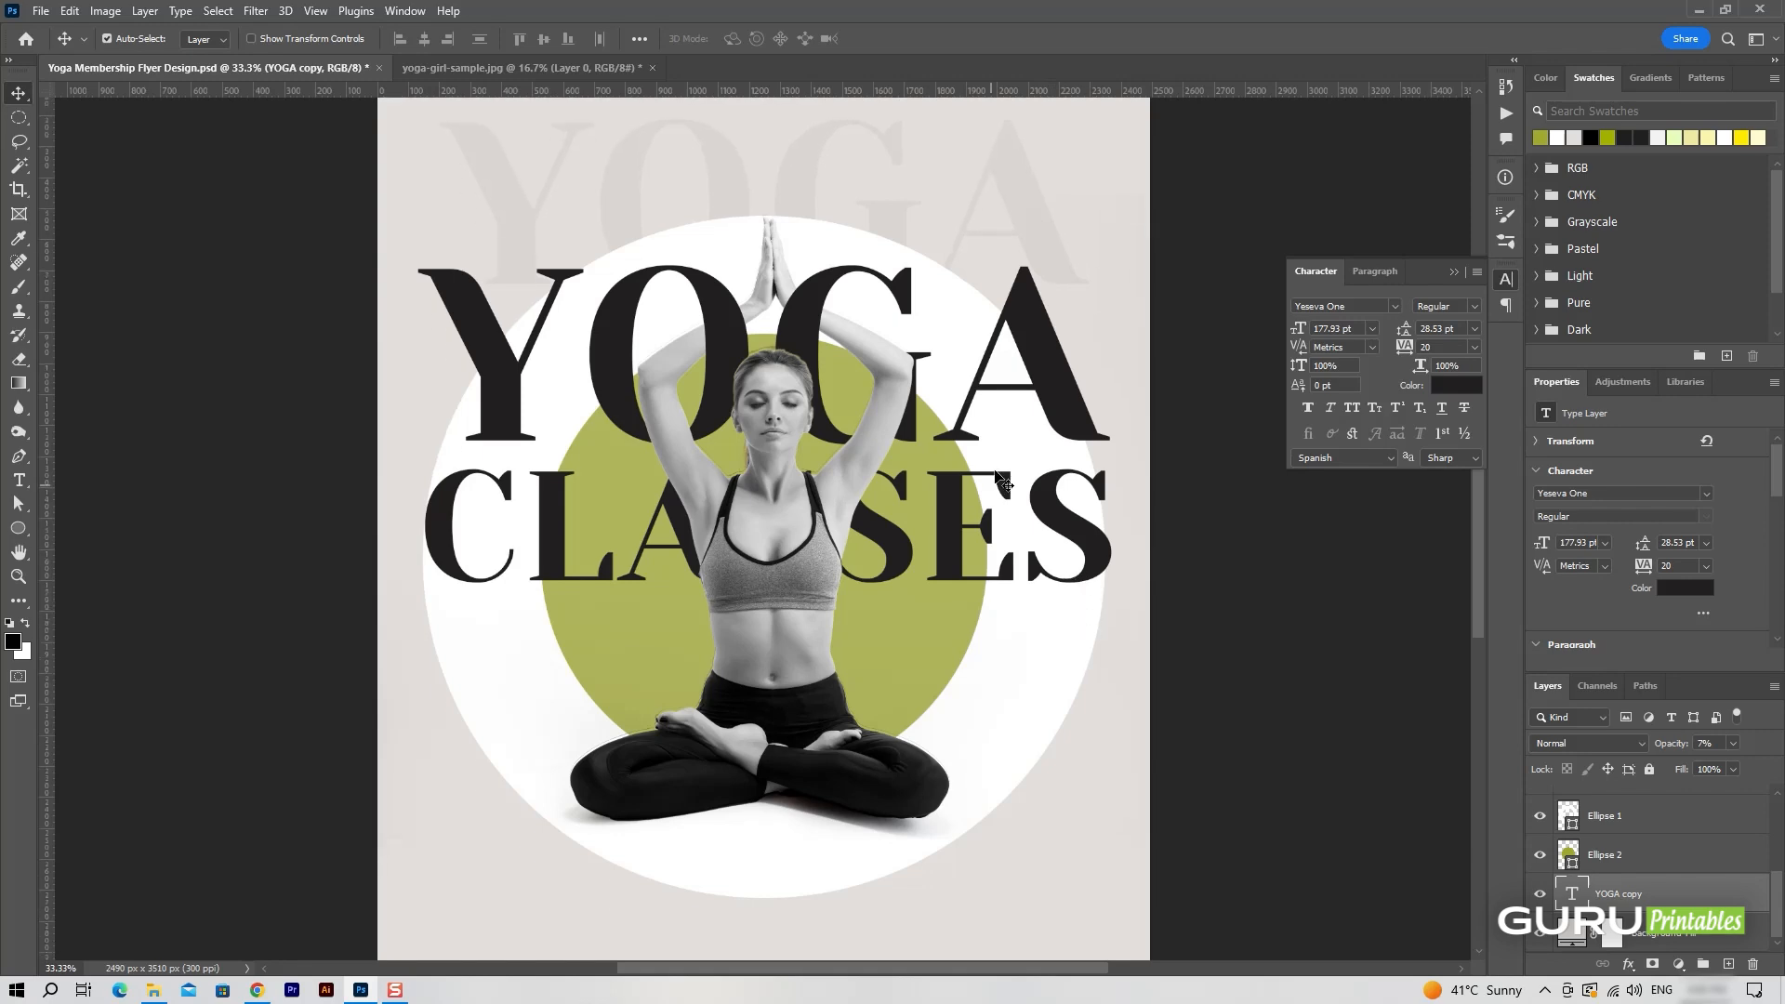
Place the dotted-circle image above Ellipse 2, scaled to 9.20% and centred over the green circle.
key(ctrl+minus)
drag(881, 442, 888, 449)
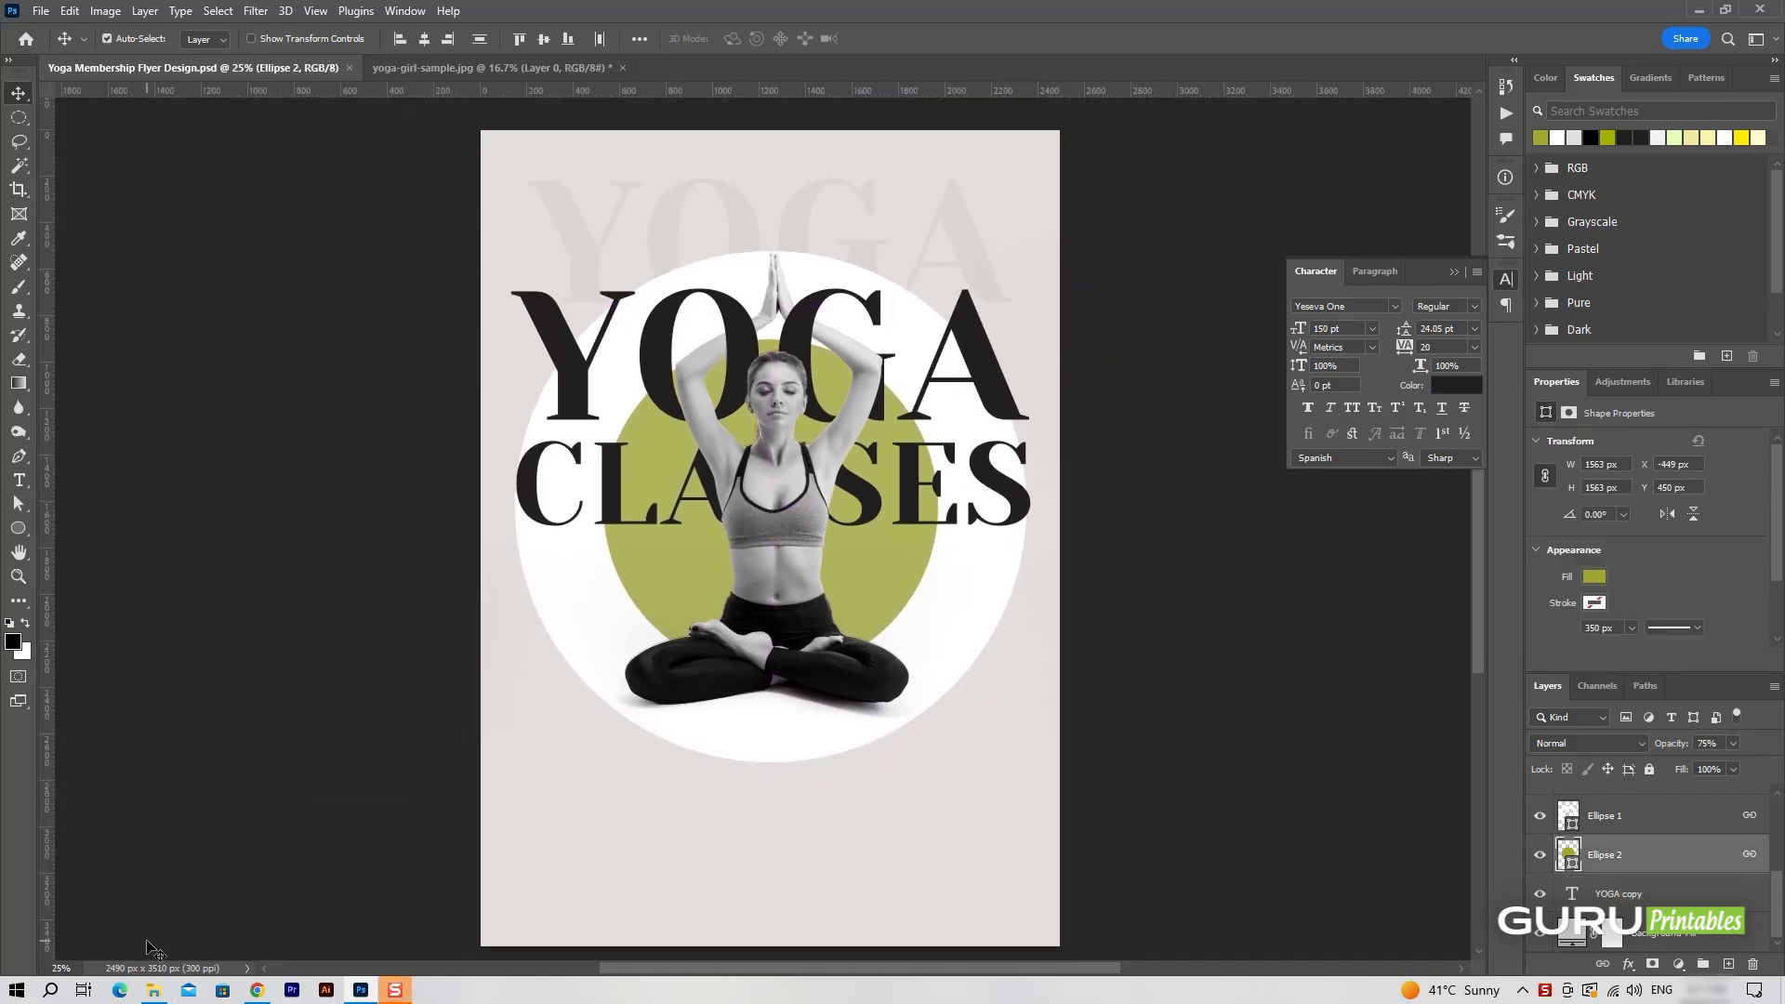
click(154, 991)
drag(237, 149, 773, 506)
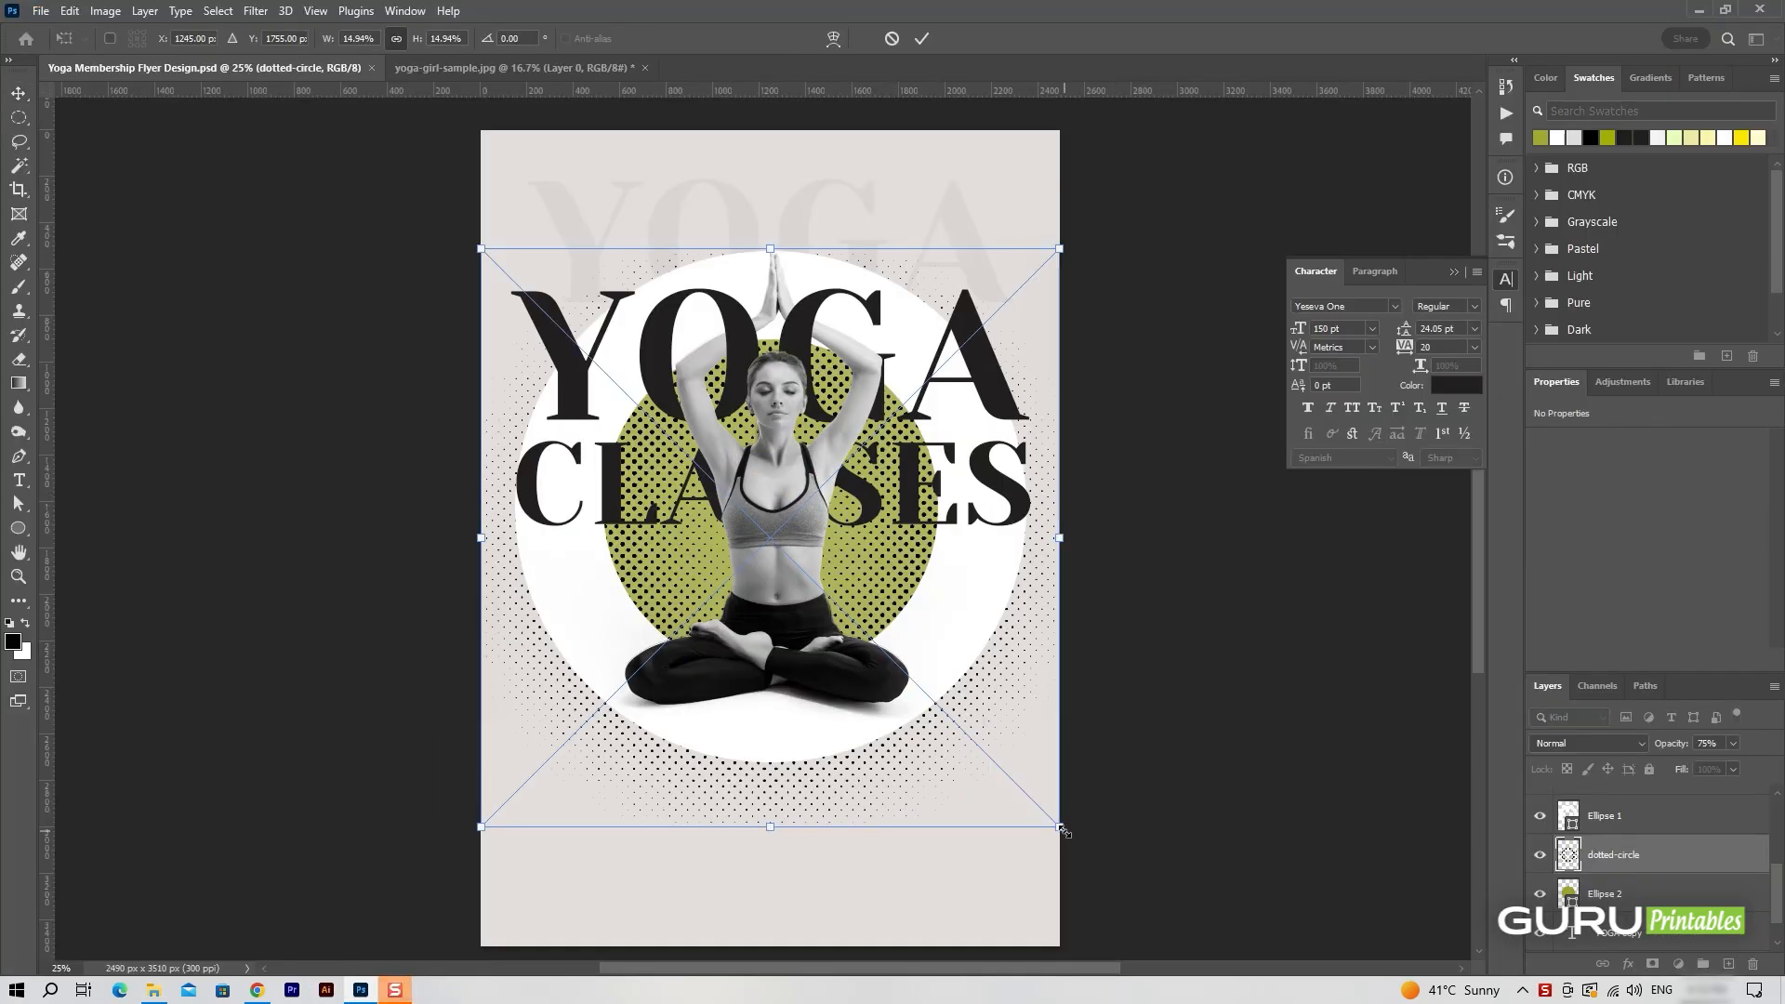
drag(1062, 831, 901, 668)
drag(811, 512, 890, 570)
drag(977, 733, 914, 669)
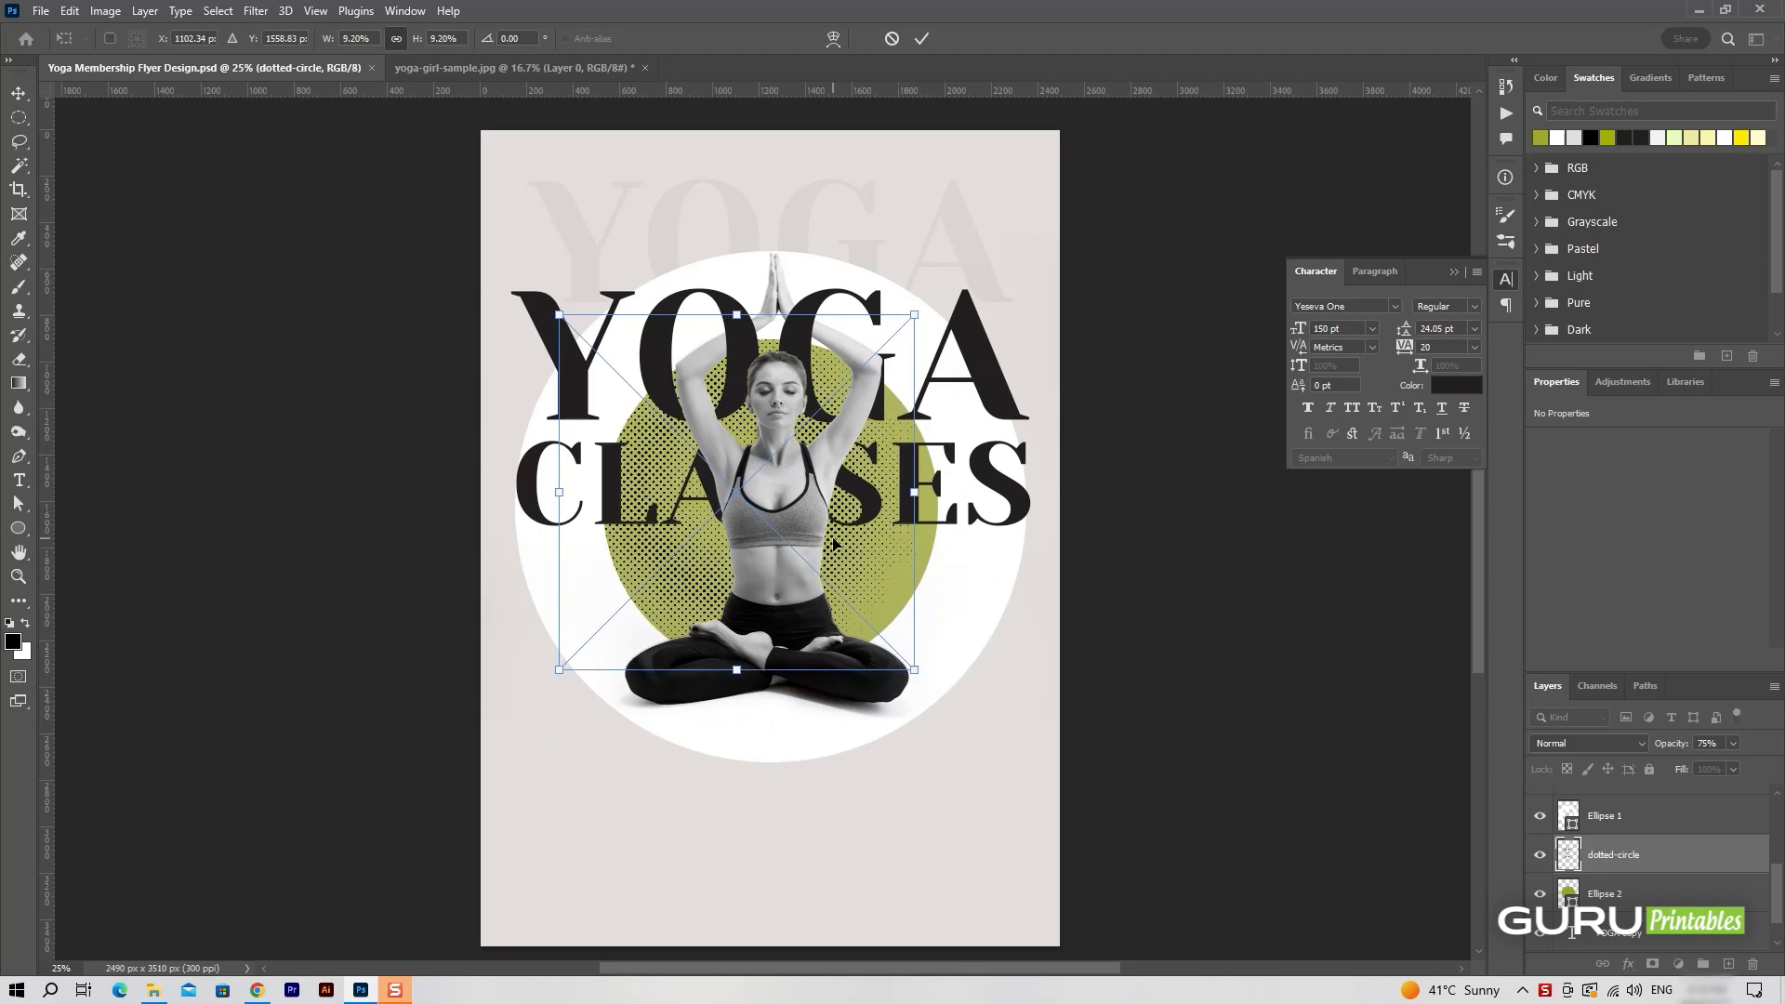
drag(834, 545, 867, 577)
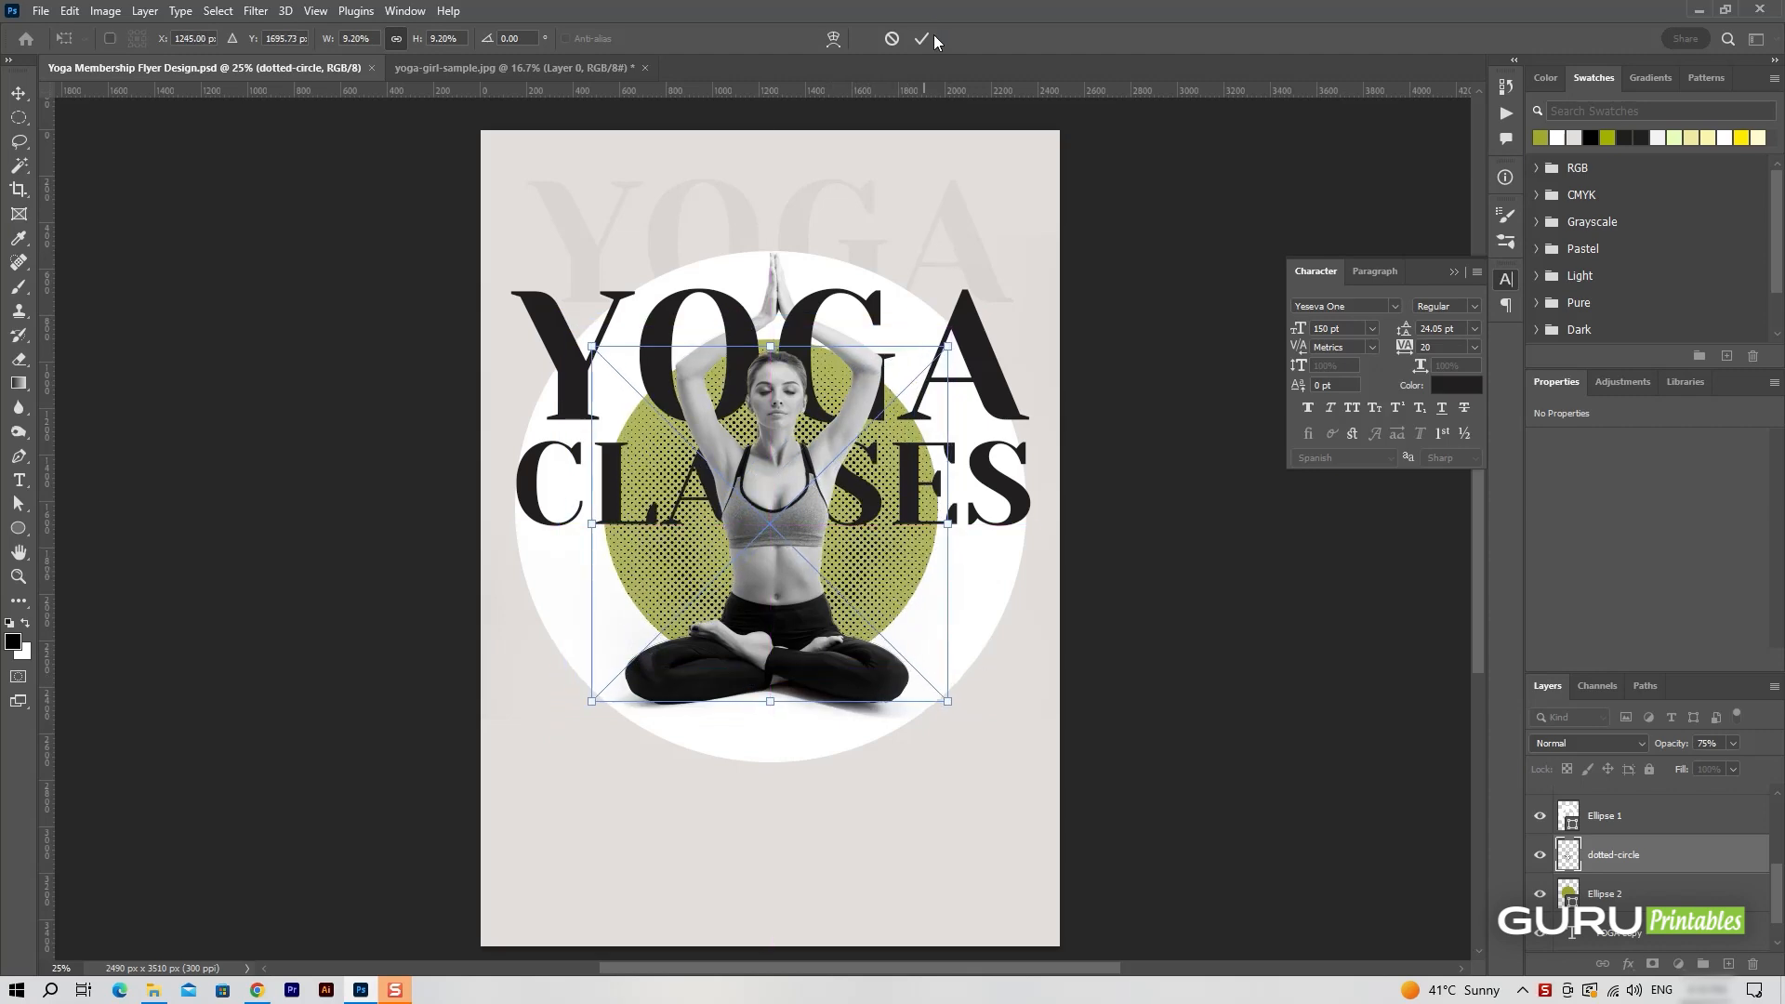
click(923, 39)
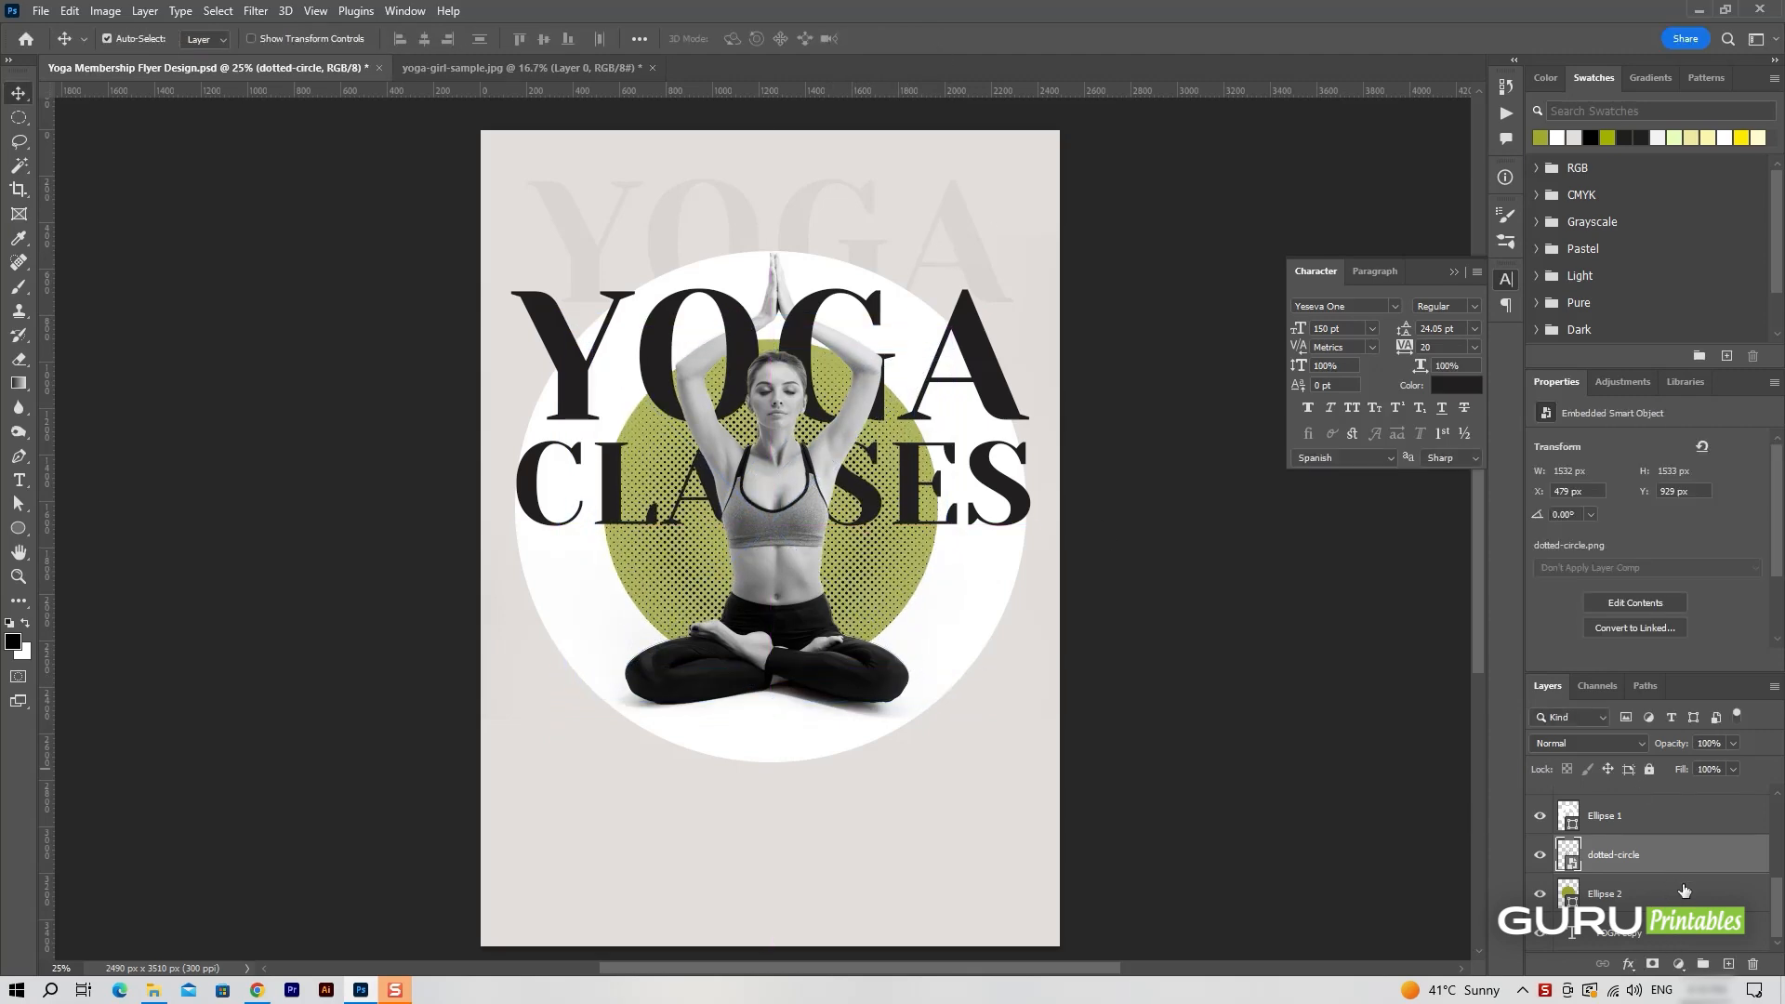
Set the dotted-circle layer to the Divide blend mode at 60% opacity.
click(1589, 743)
click(1561, 891)
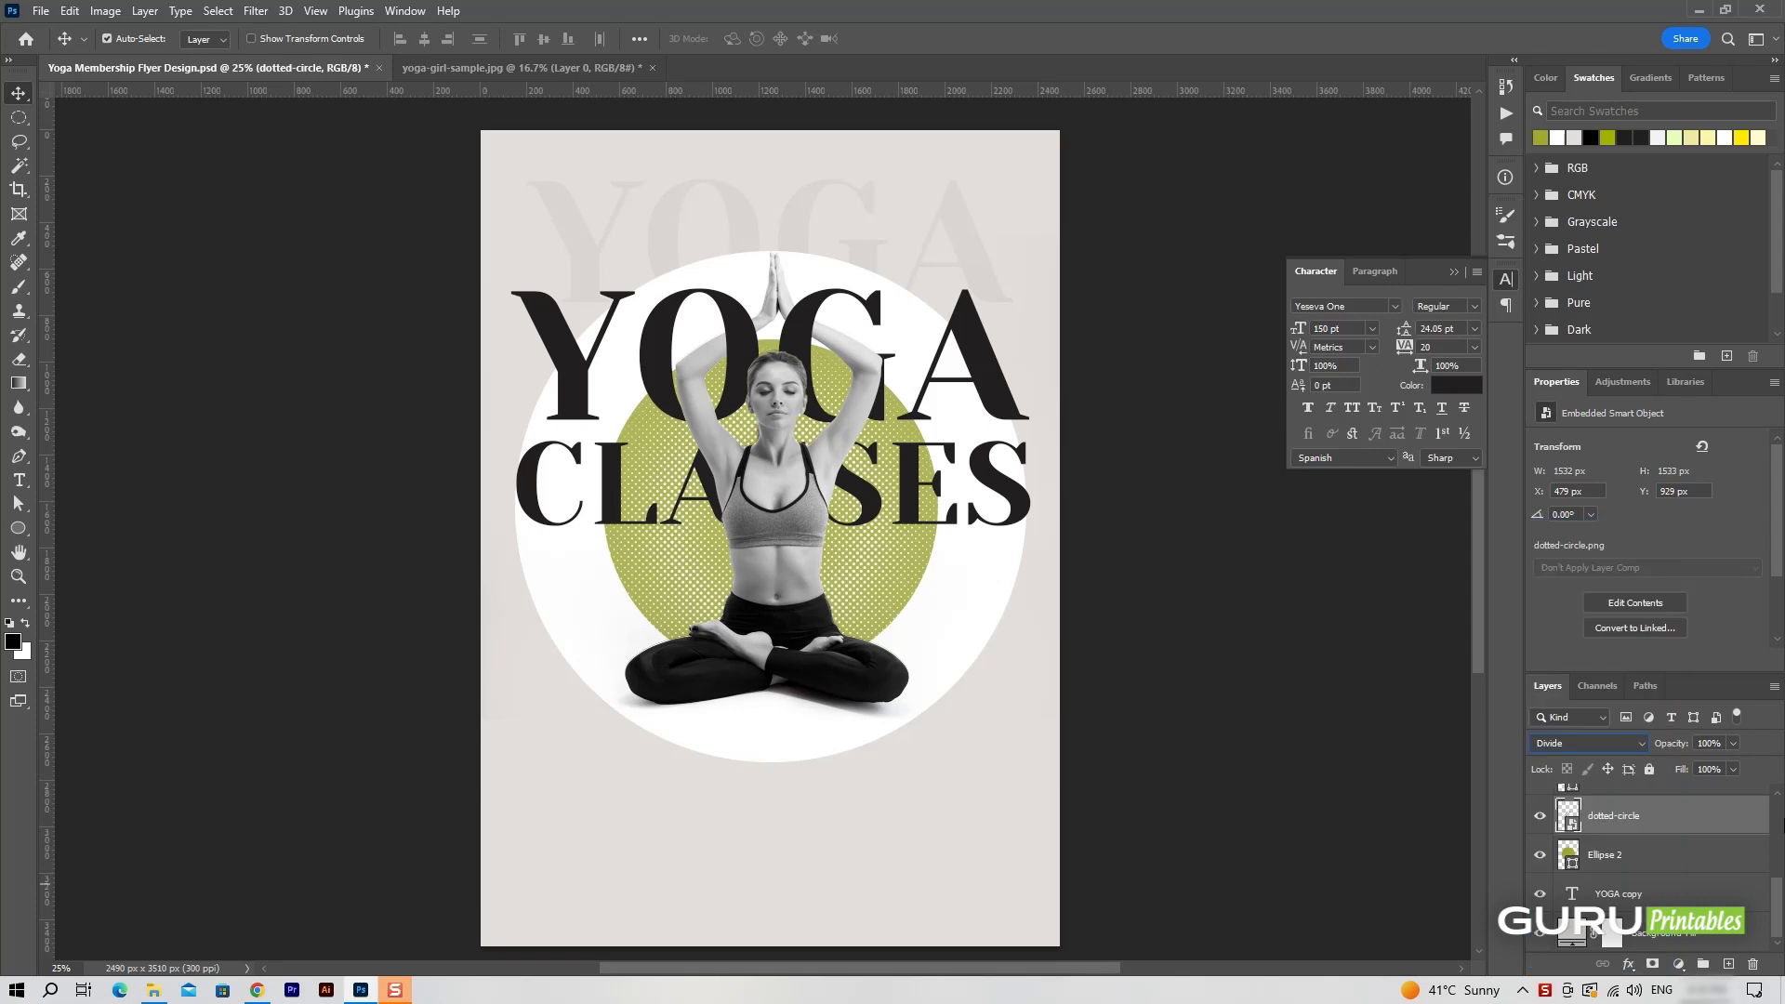
click(1730, 744)
drag(1689, 763, 1703, 768)
Add a new layer above the YOGA text and set the Pen tool to Shape mode.
scroll(1704, 870, up, 3)
scroll(1698, 876, up, 1)
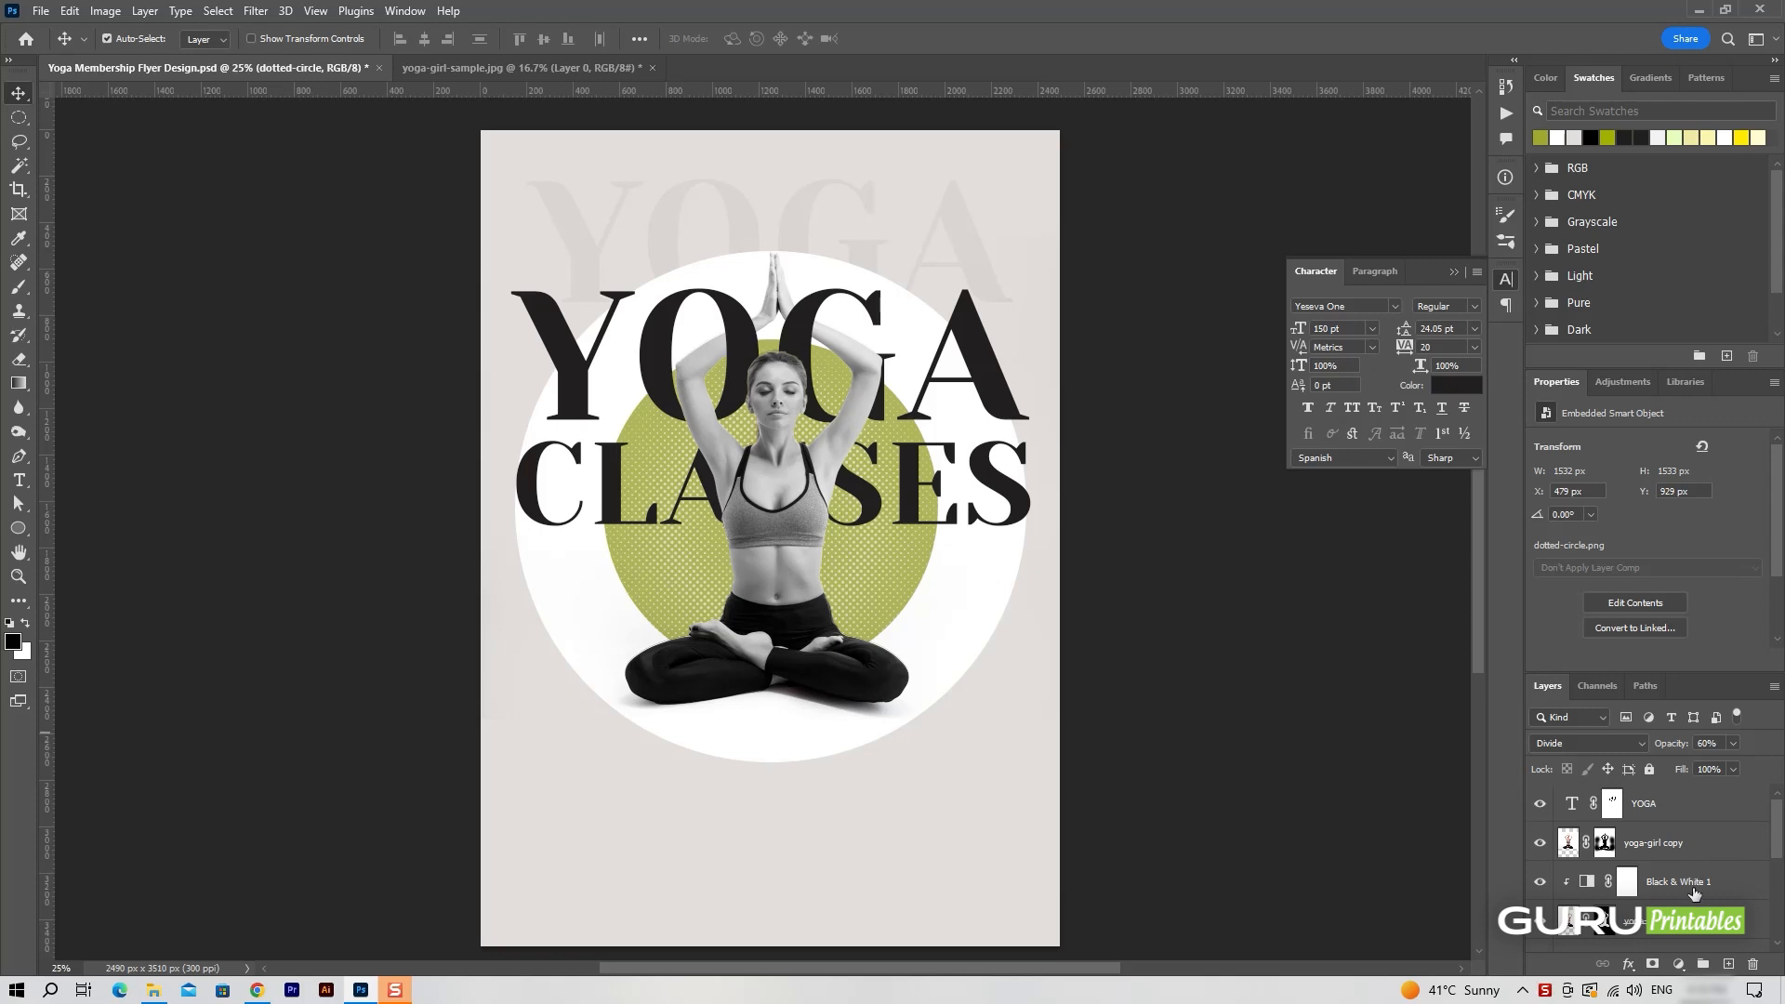
click(1674, 805)
click(1729, 964)
click(18, 456)
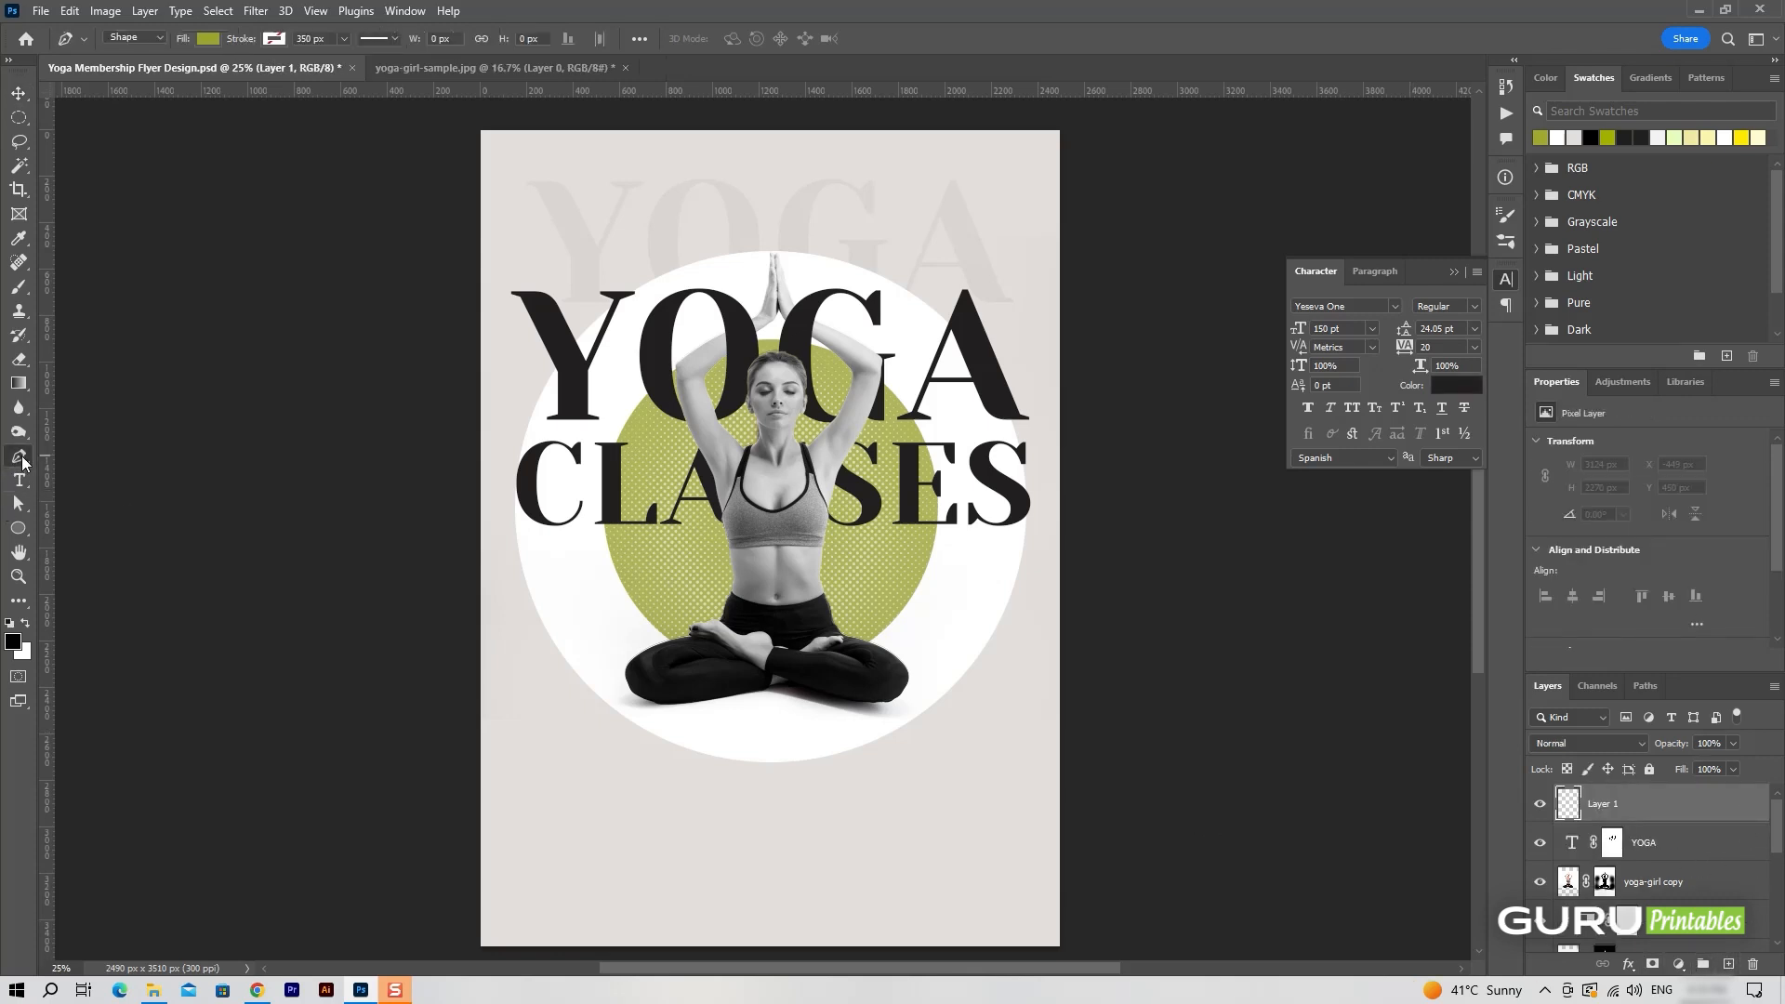
click(136, 38)
click(133, 67)
click(135, 39)
click(133, 53)
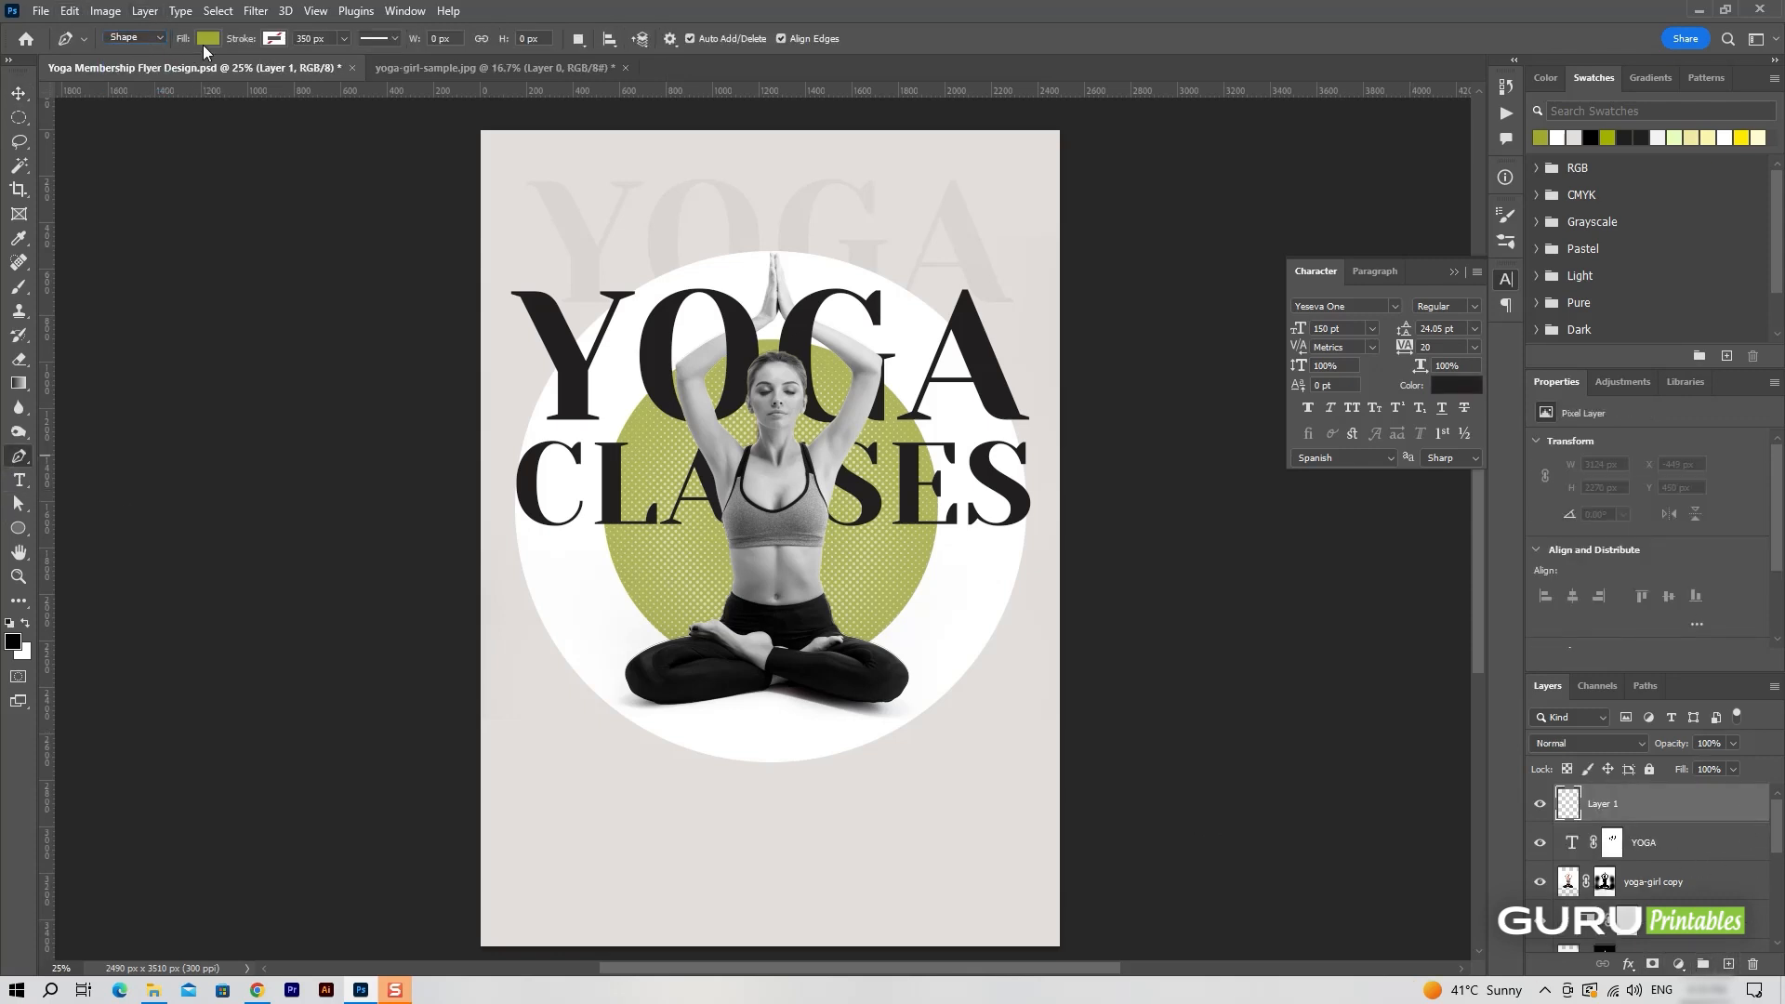
Give the Pen tool shape no fill and an olive-green stroke.
click(205, 40)
click(98, 76)
click(276, 40)
click(158, 137)
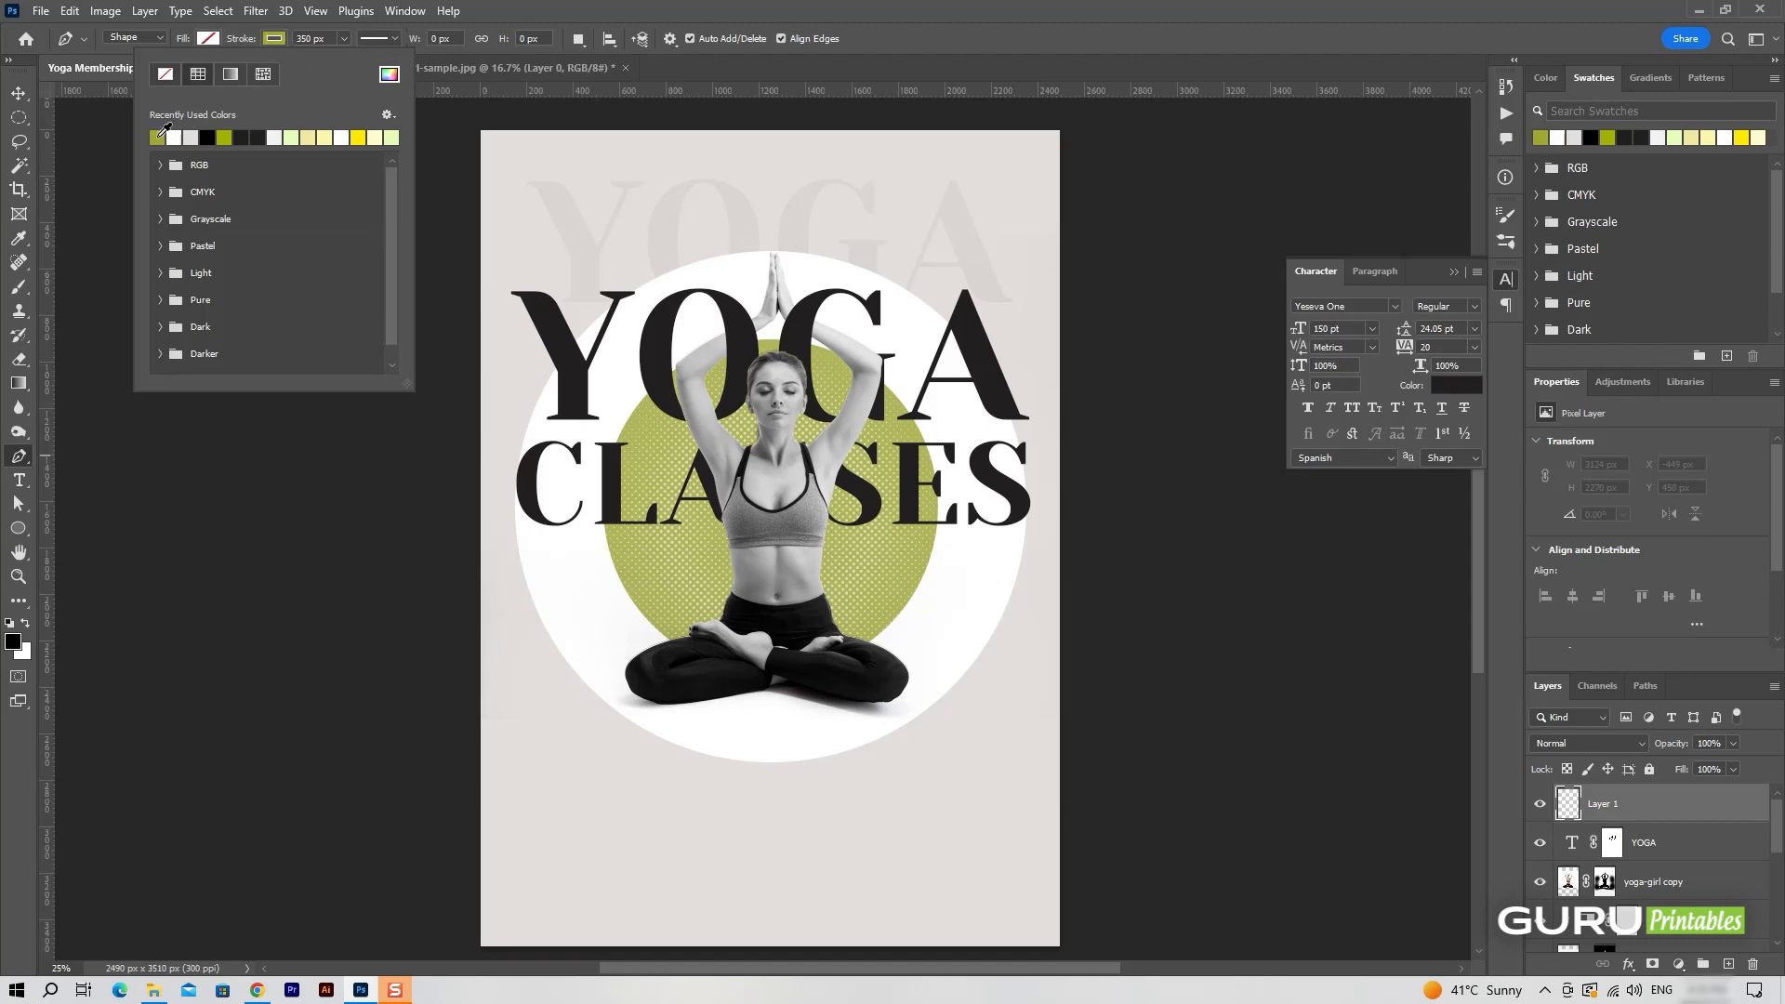
key(Return)
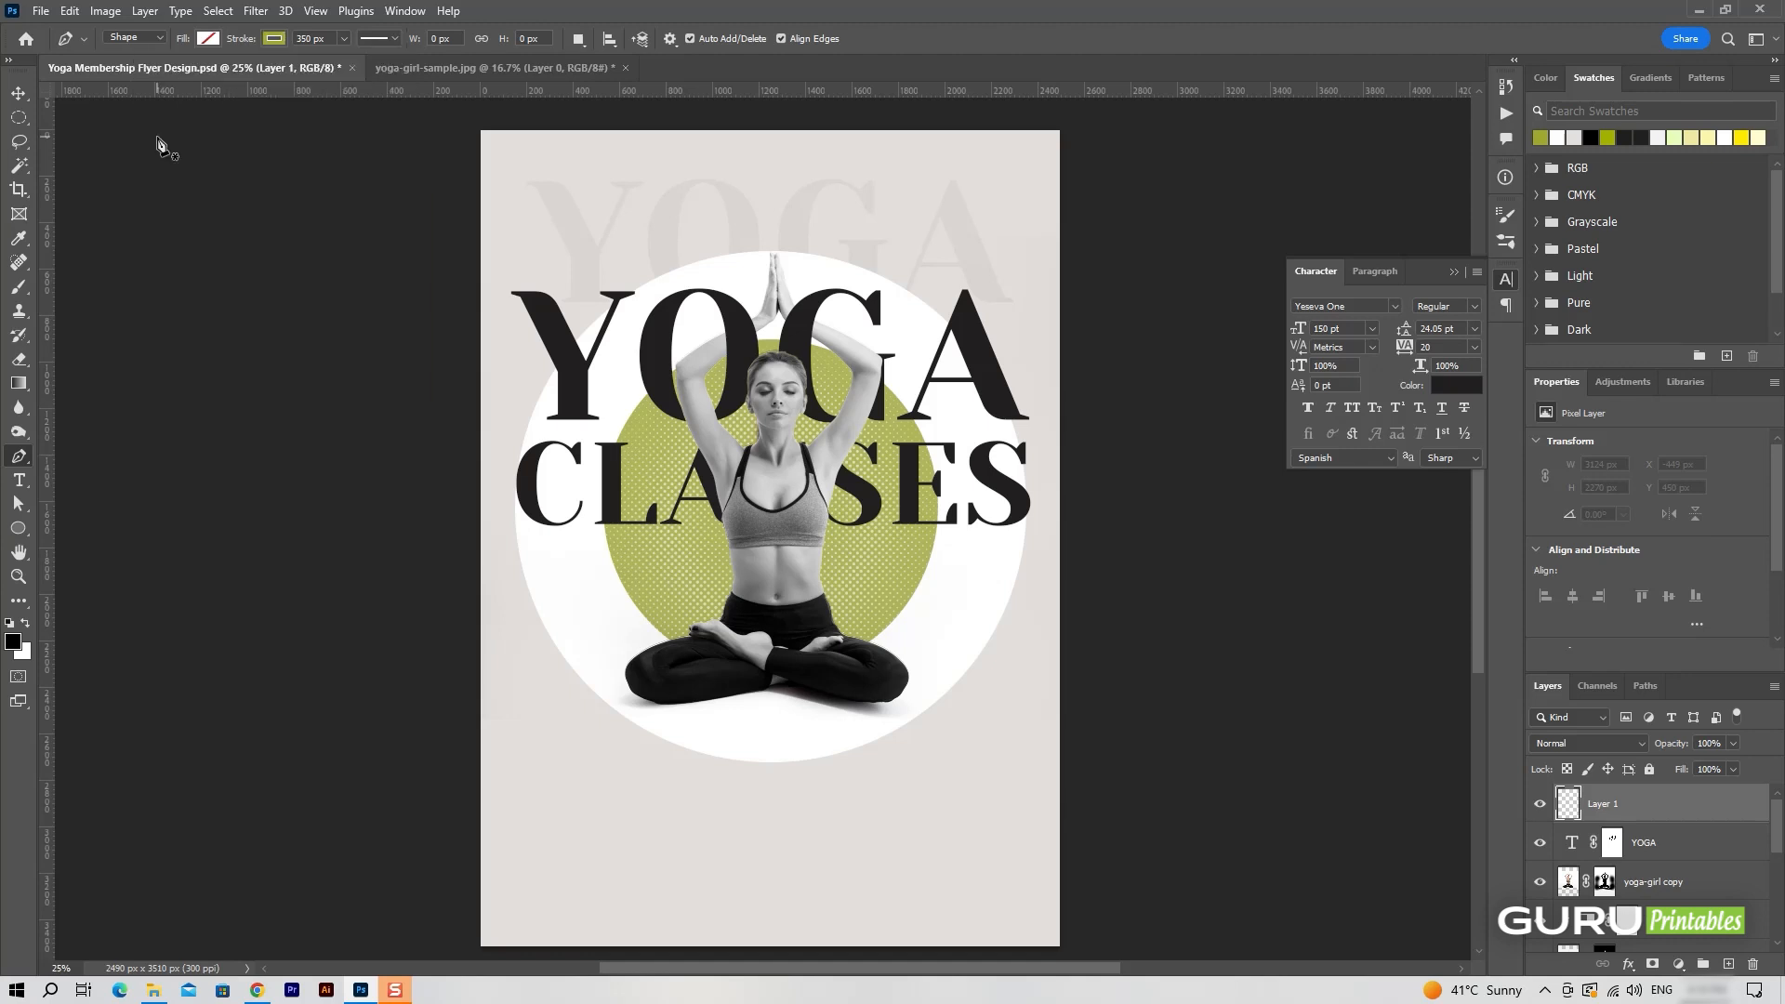
Draw a wavy line with a 7 px stroke from beyond the page's left edge, peaking at the woman's waist, past the right edge.
click(451, 750)
mouse_move(625, 725)
mouse_down()
mouse_move(678, 805)
mouse_move(703, 787)
mouse_up()
key(ctrl+z)
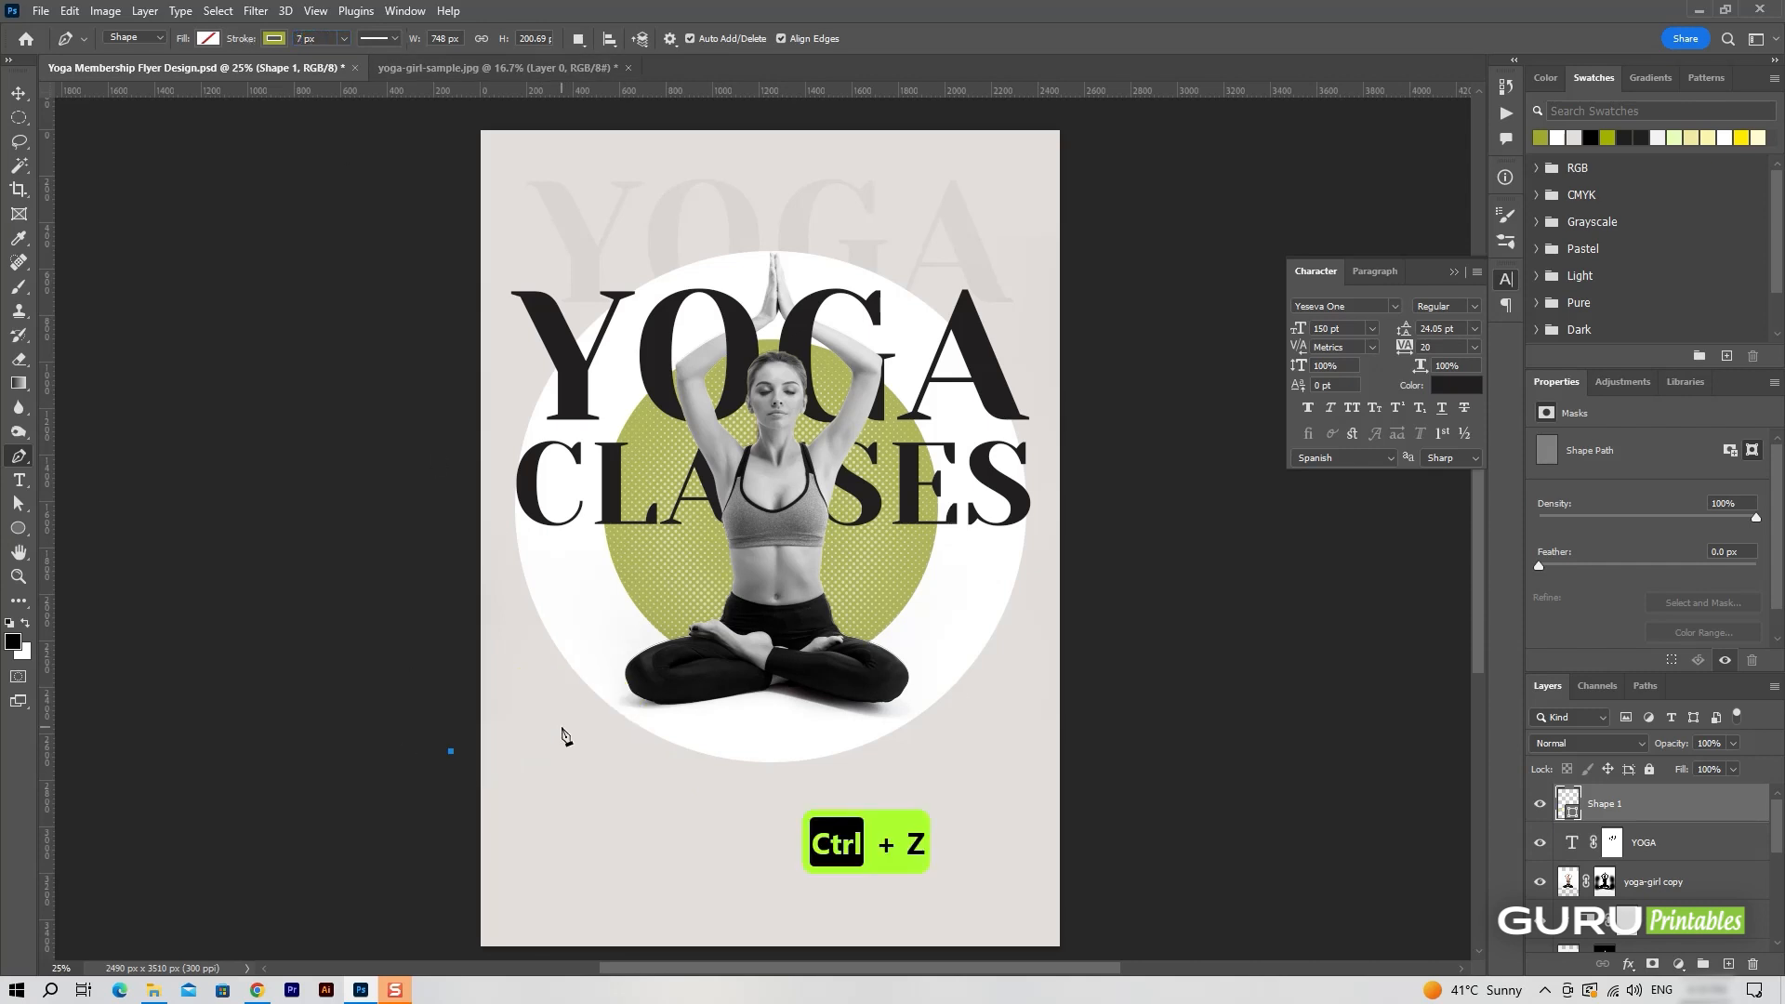
drag(621, 746, 712, 827)
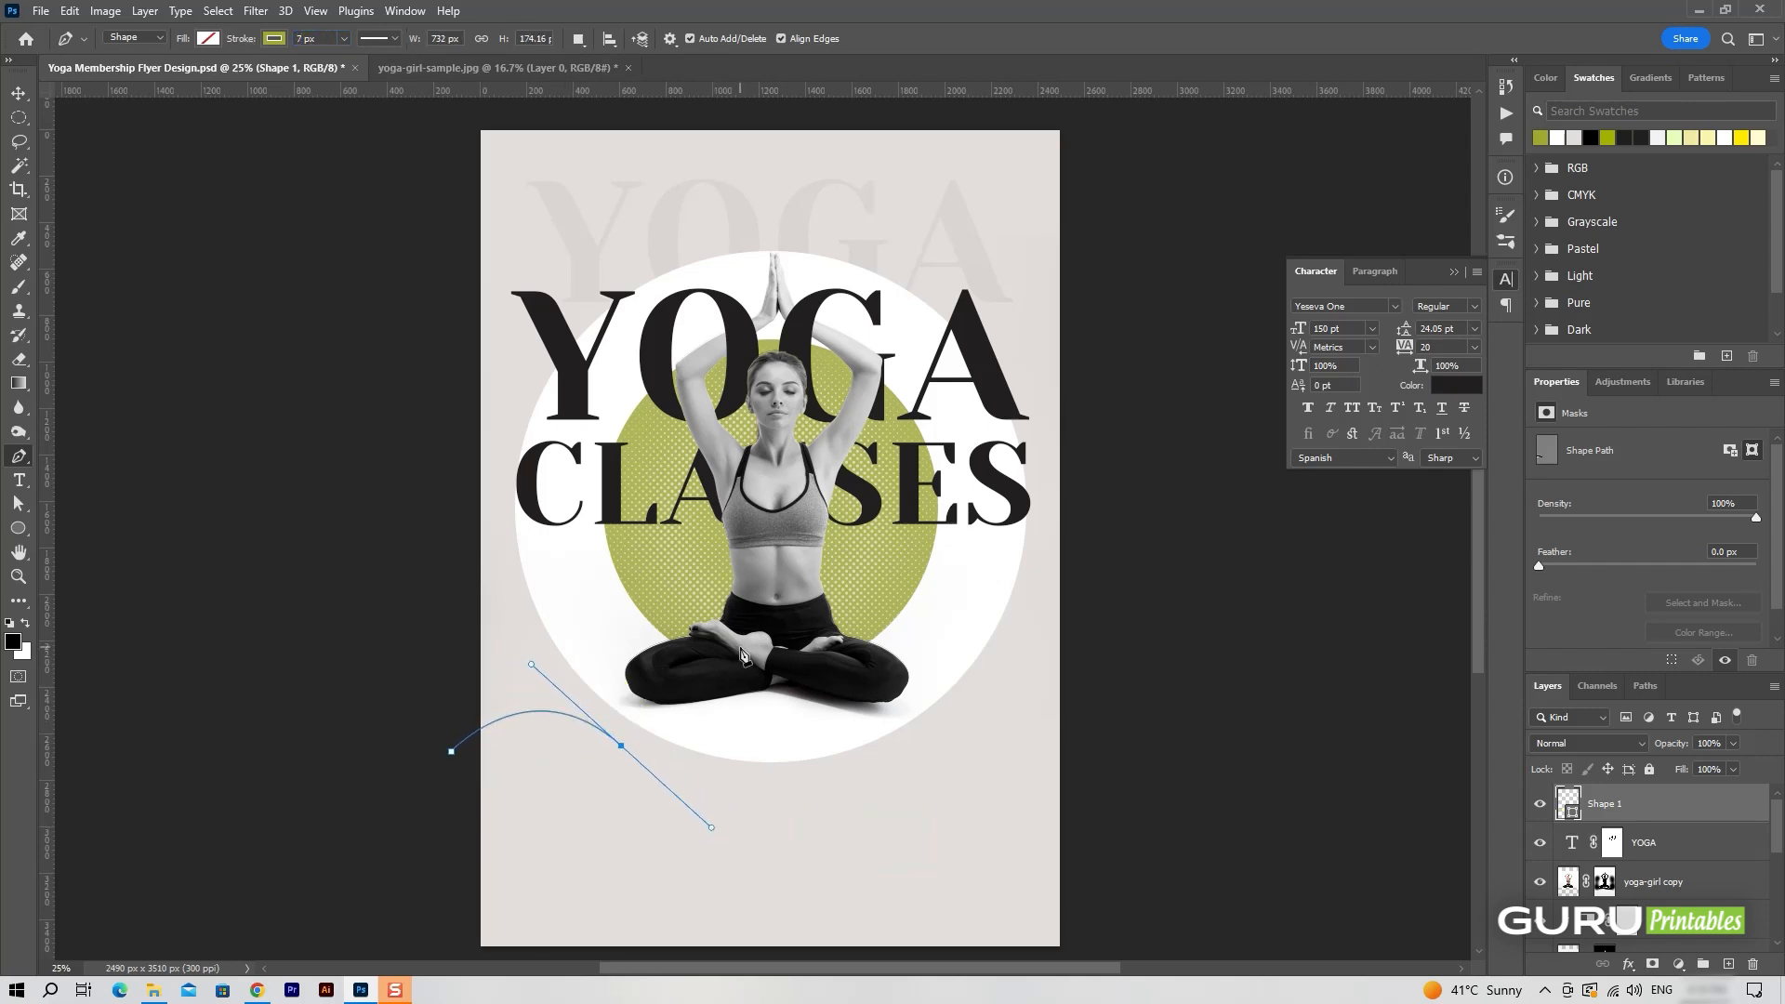
drag(759, 524, 762, 499)
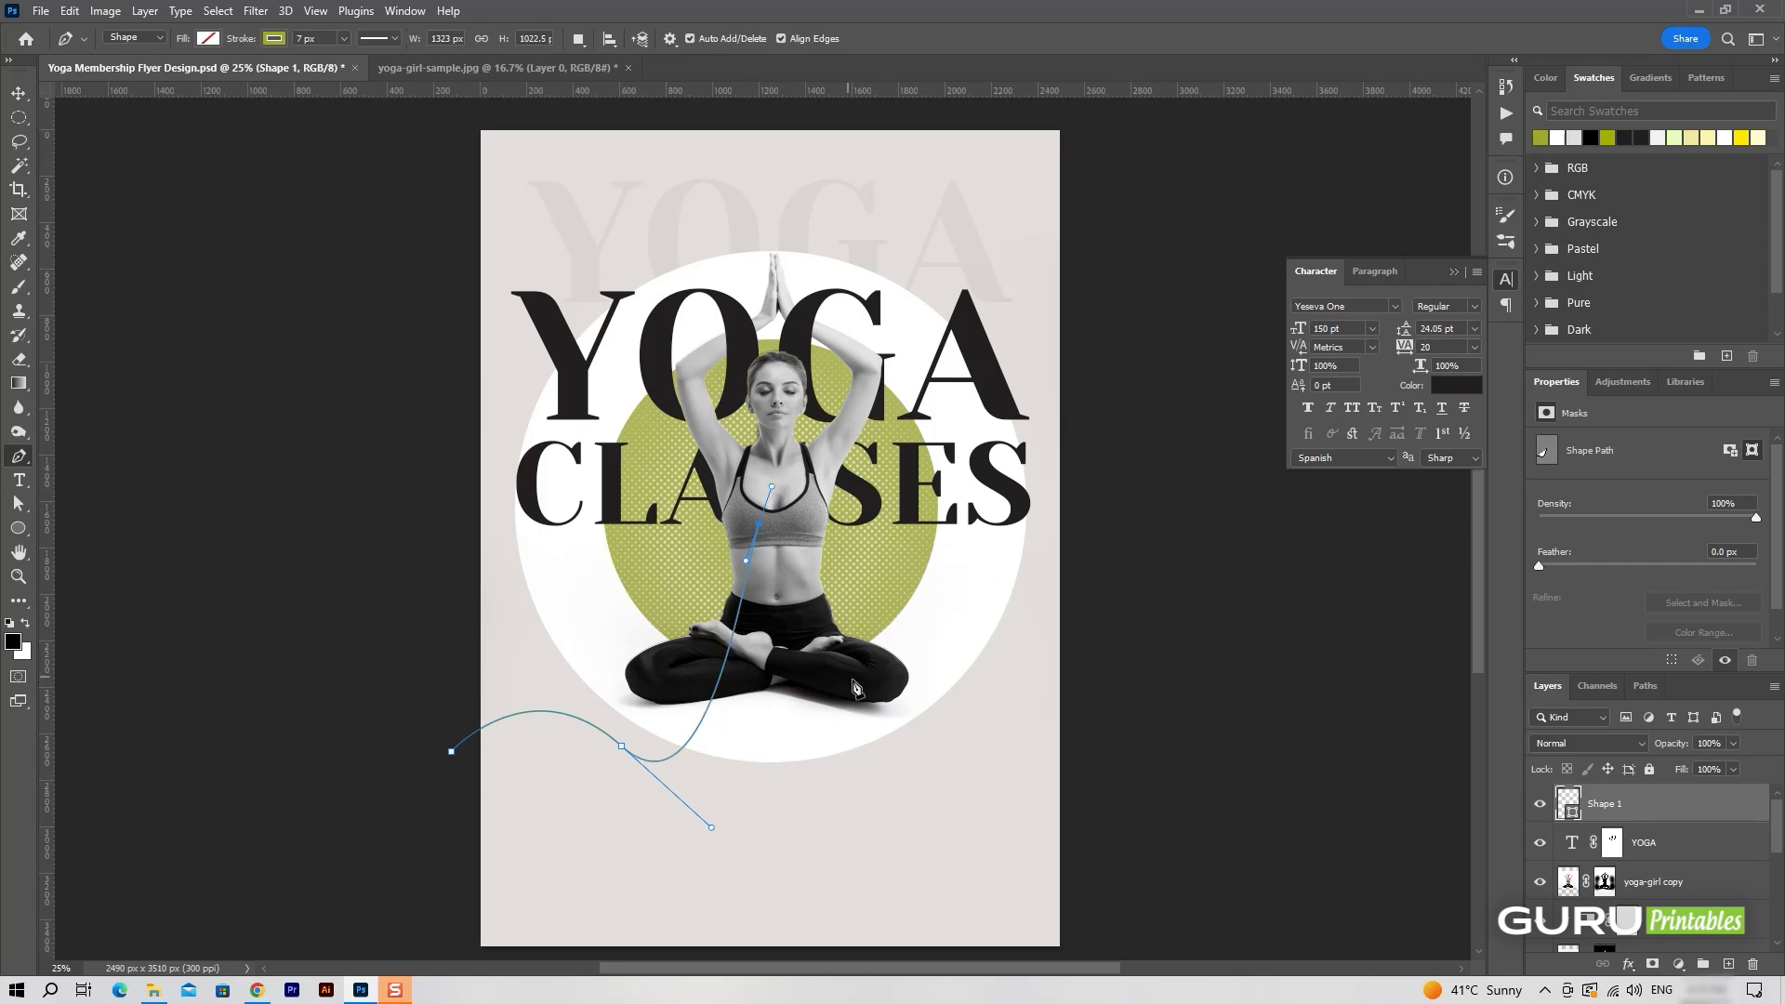
drag(883, 690, 949, 717)
drag(996, 629, 1043, 692)
key(ctrl+z)
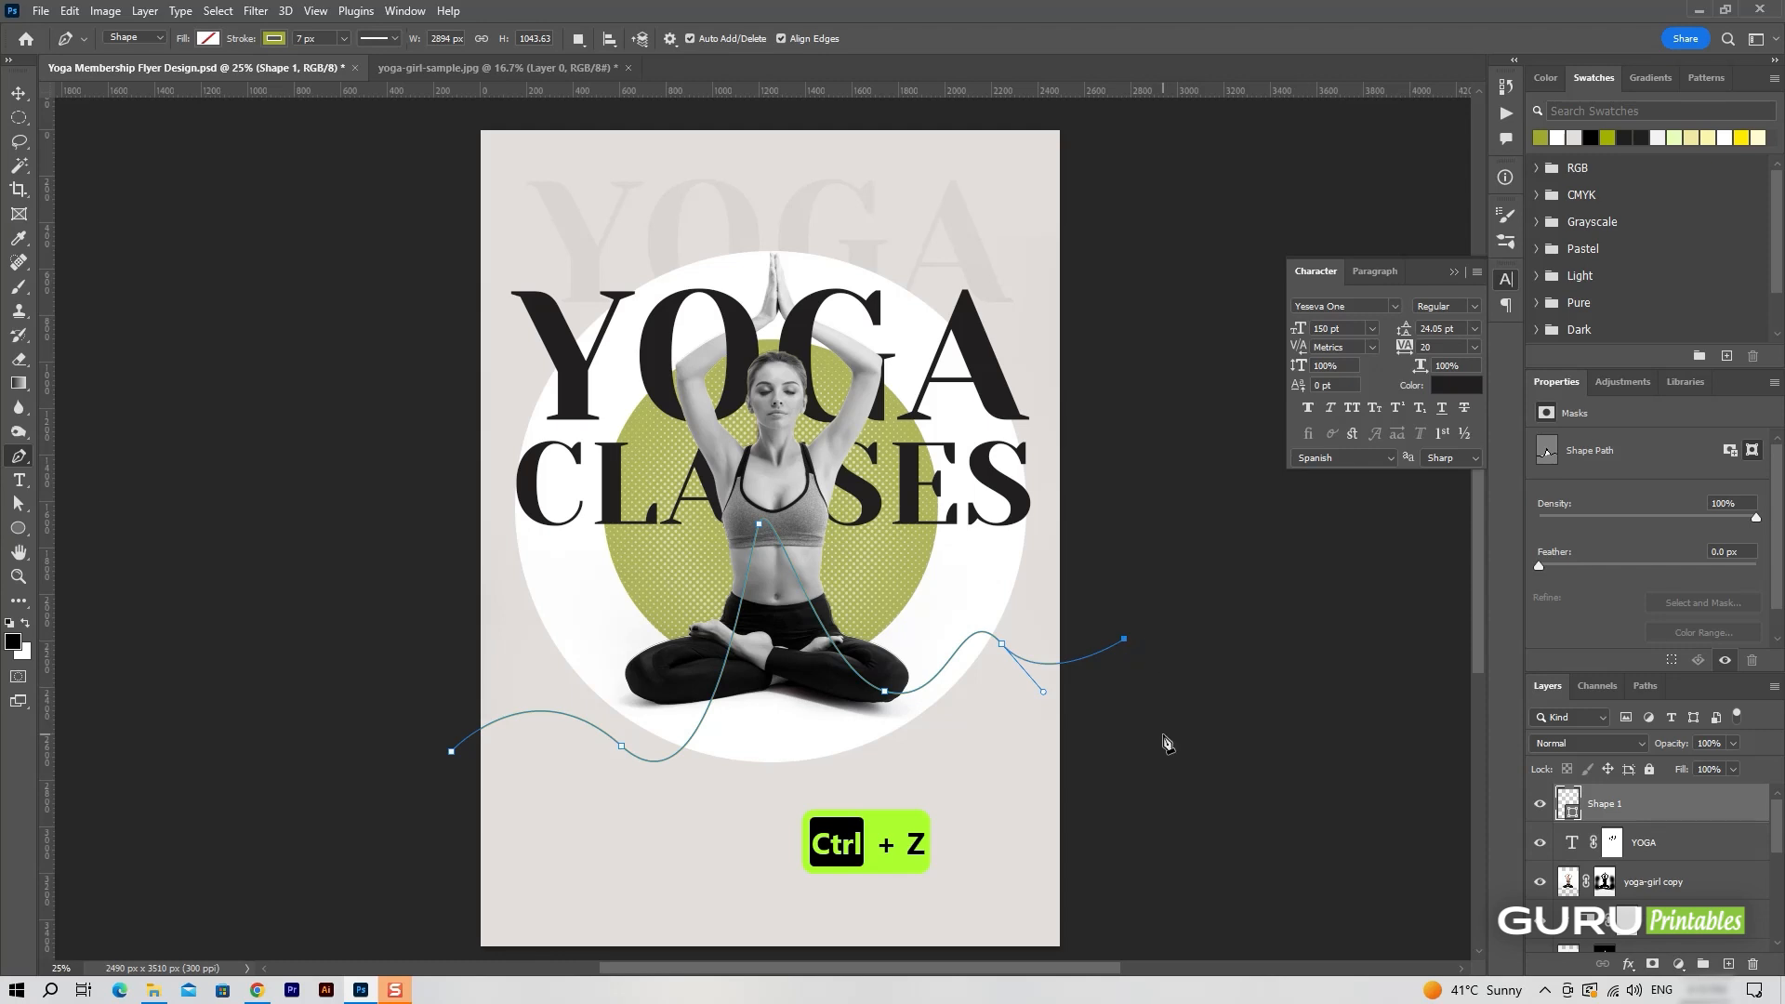
key(v)
click(1152, 700)
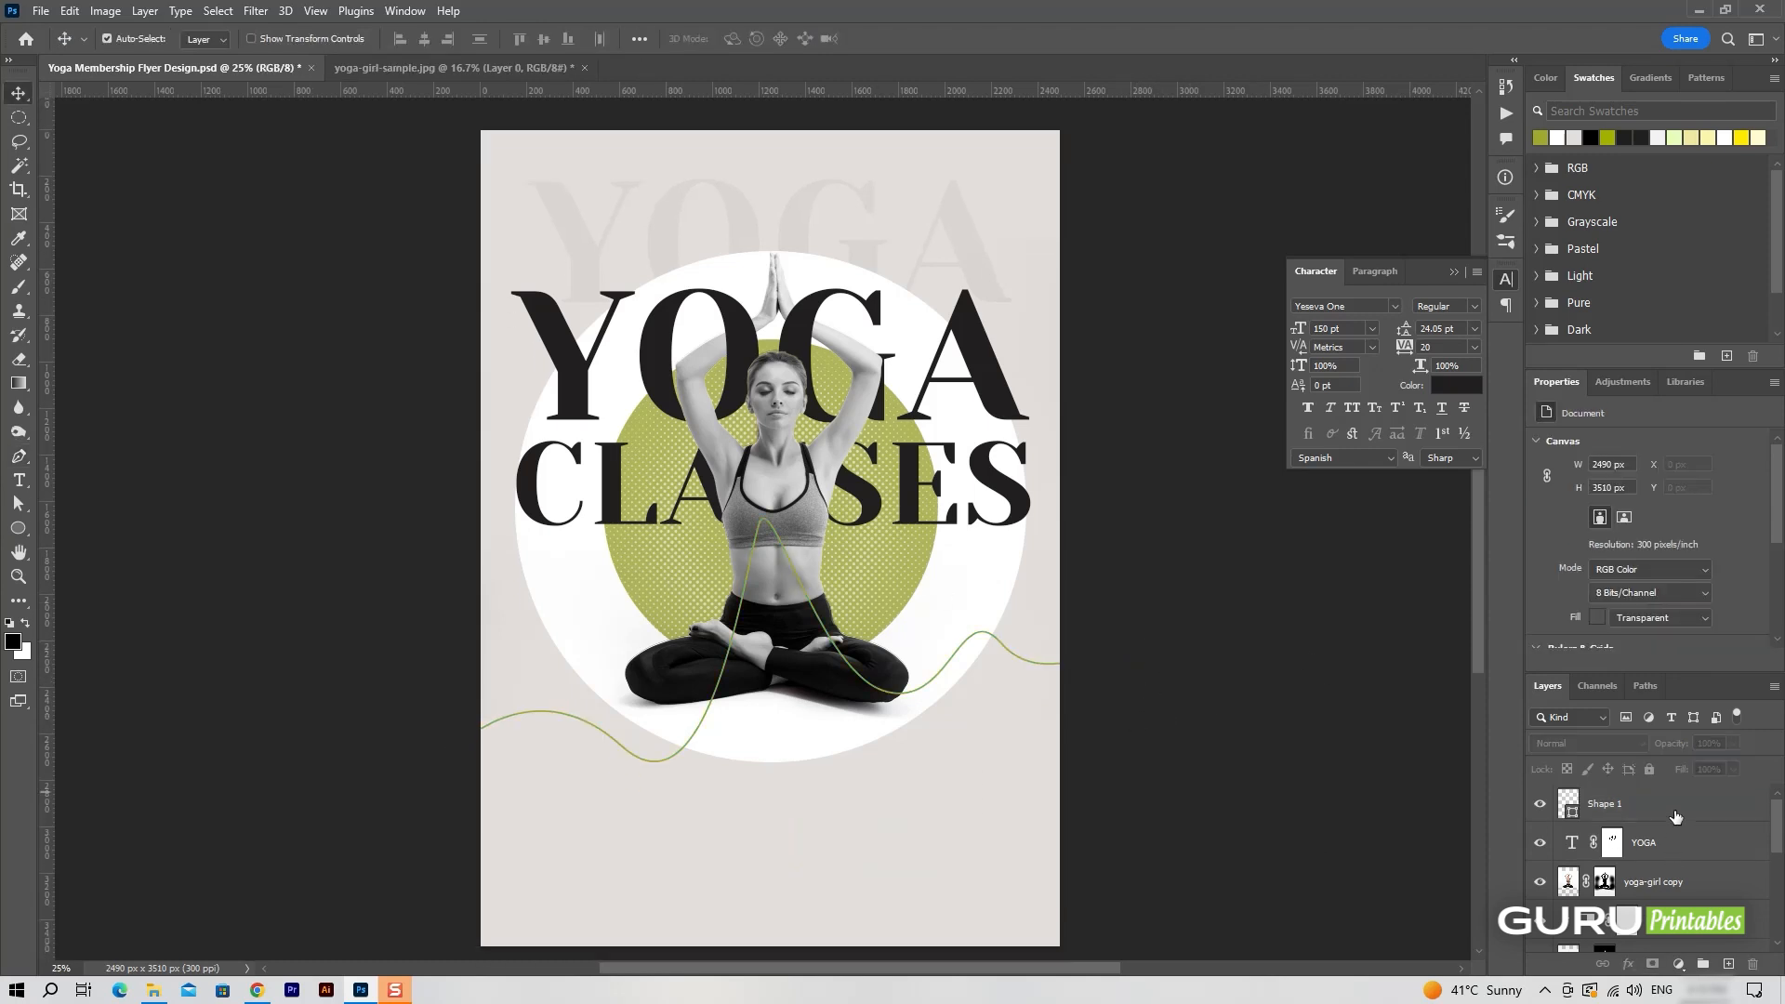
On a new layer above the wavy line, draw a curved 7 px line cutting across the page's upper-right corner.
click(1677, 817)
click(1729, 964)
key(p)
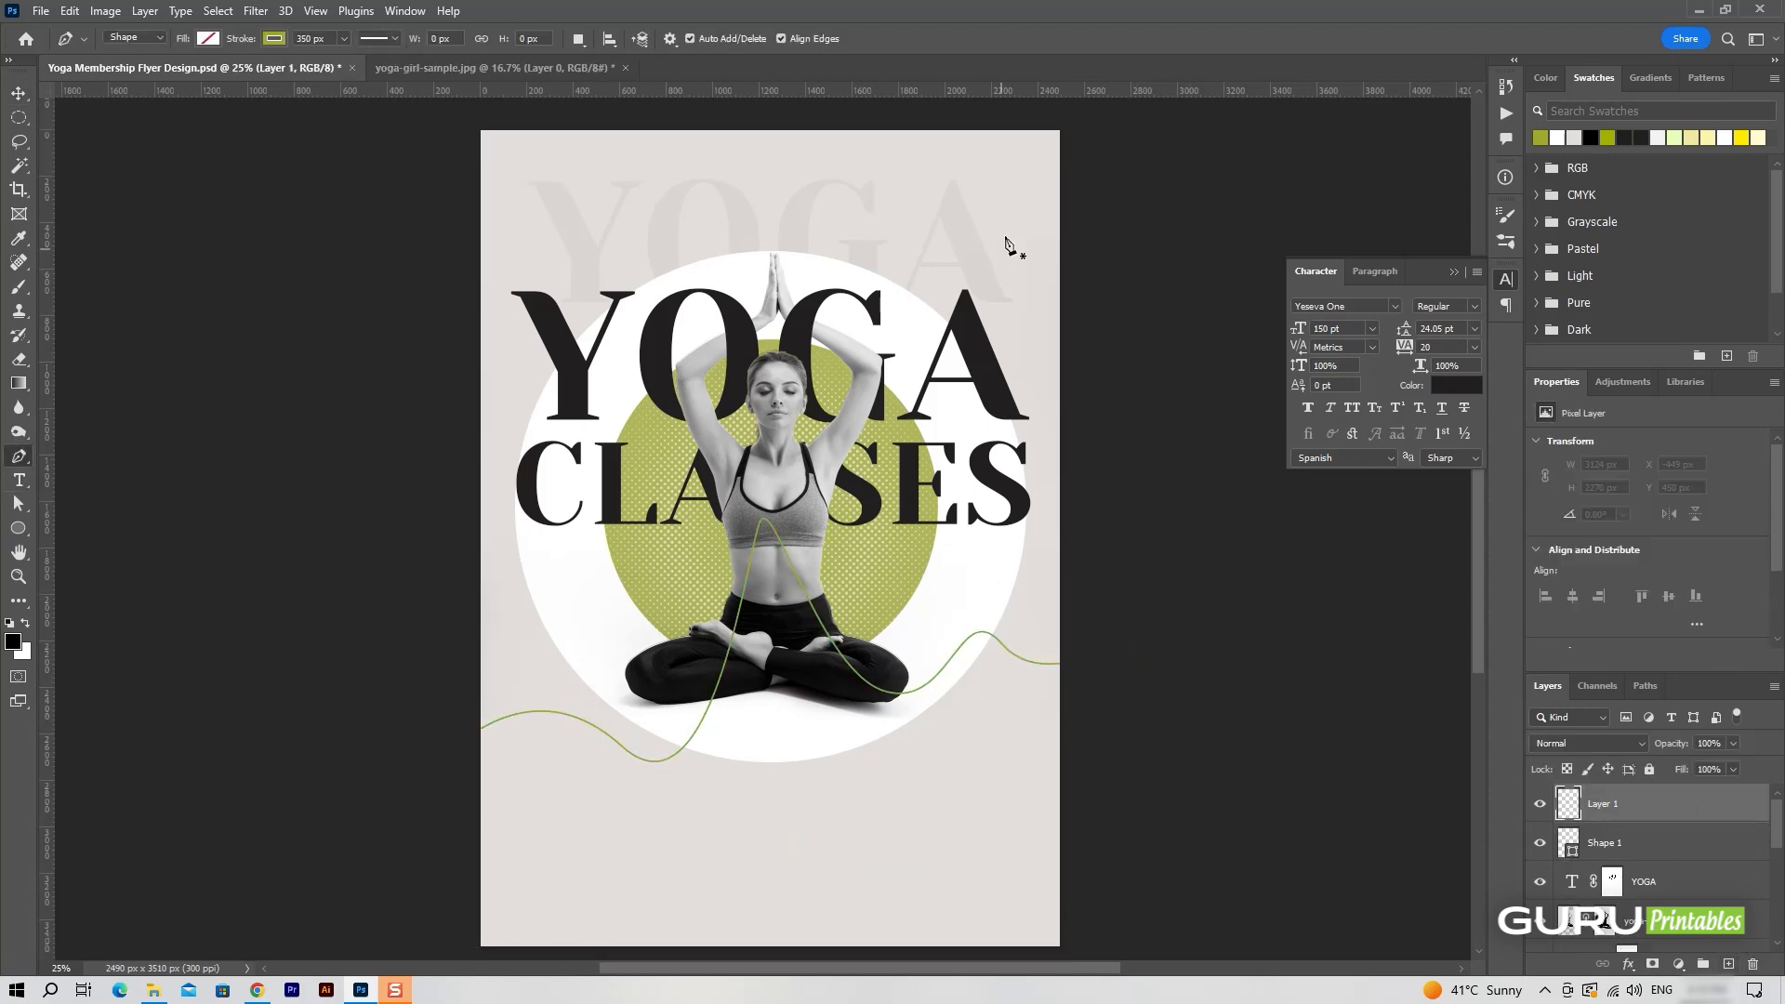
scroll(1118, 365, up, 1)
click(915, 109)
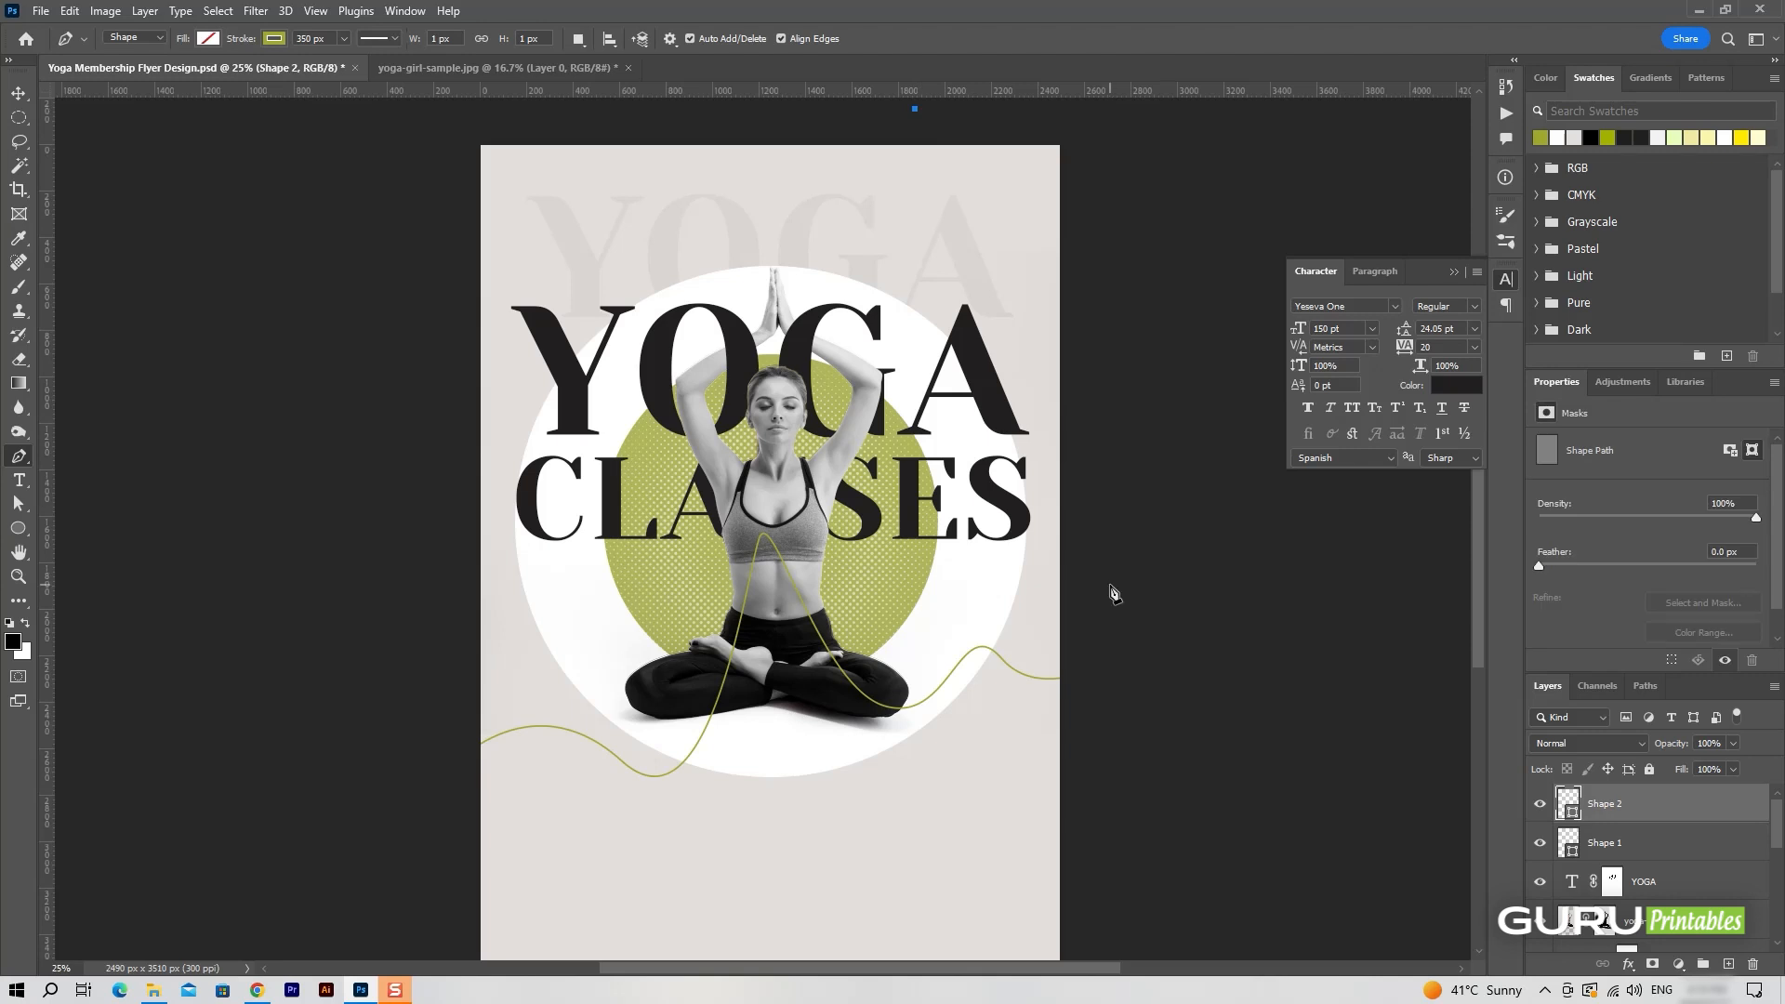
drag(1110, 586, 1240, 749)
key(ctrl+z)
drag(1093, 371, 1248, 432)
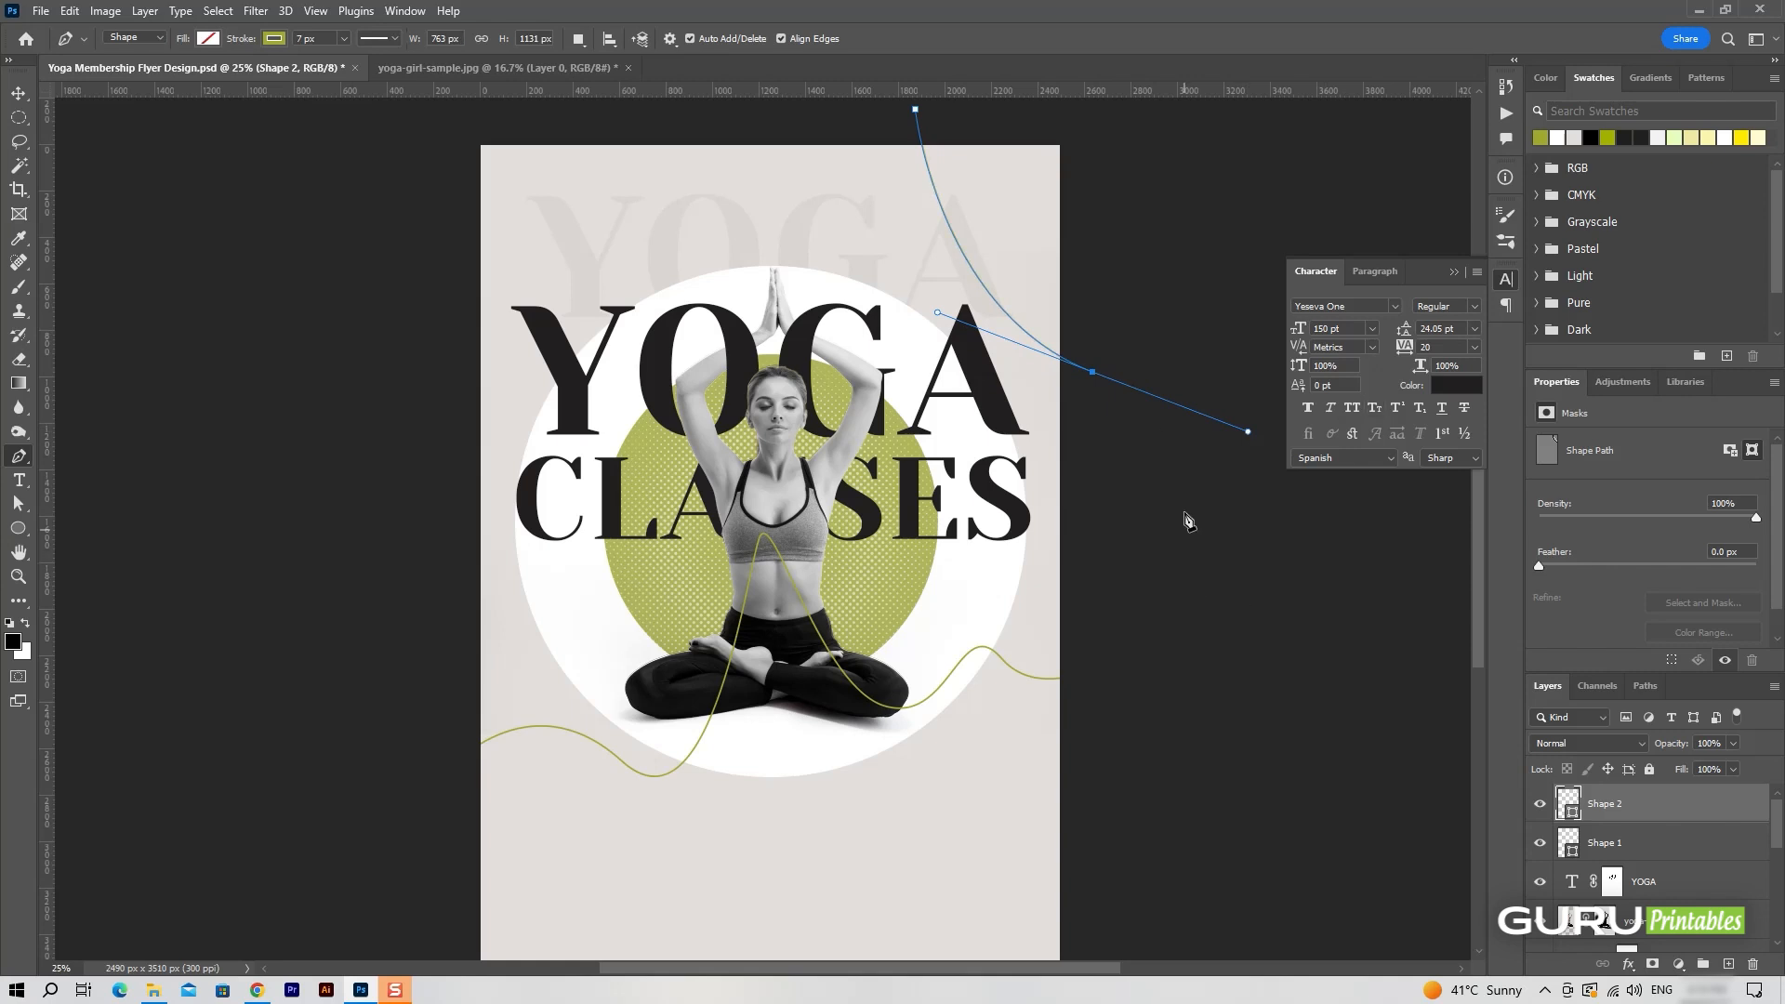
click(1087, 670)
key(v)
click(1365, 646)
On another new layer, draw a curved 7 px outline across the page's upper-left corner, closing it outside the page.
click(1729, 963)
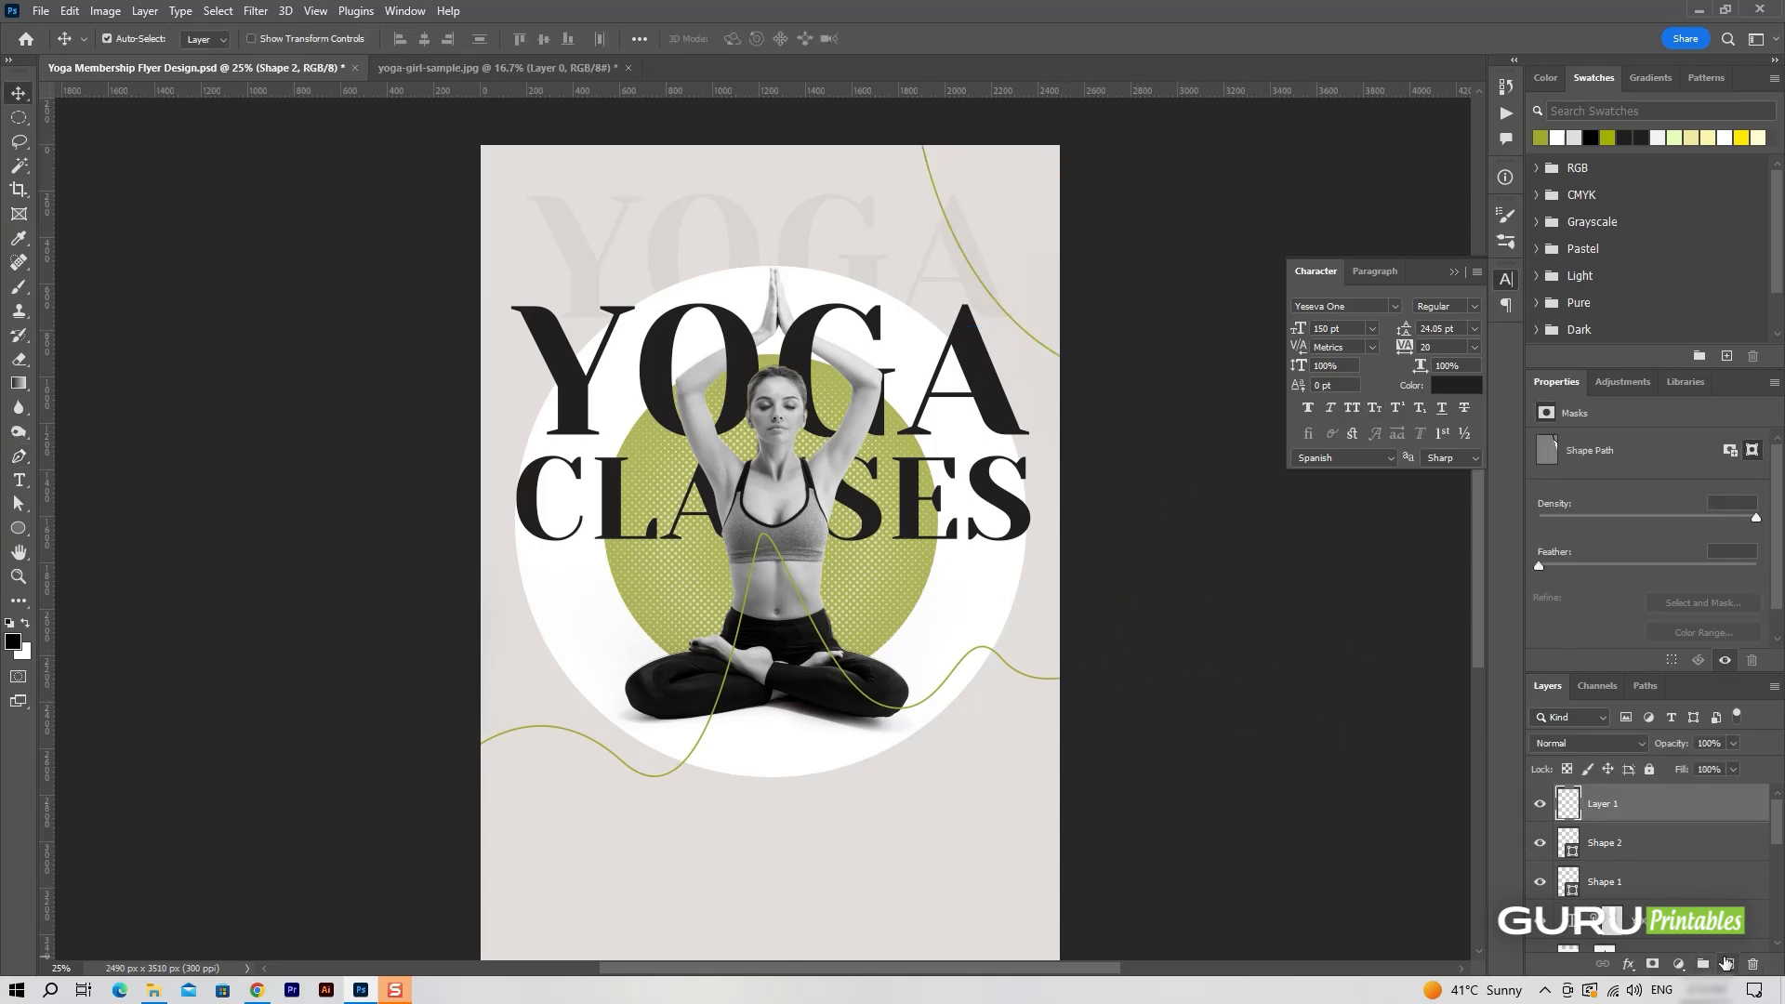
key(p)
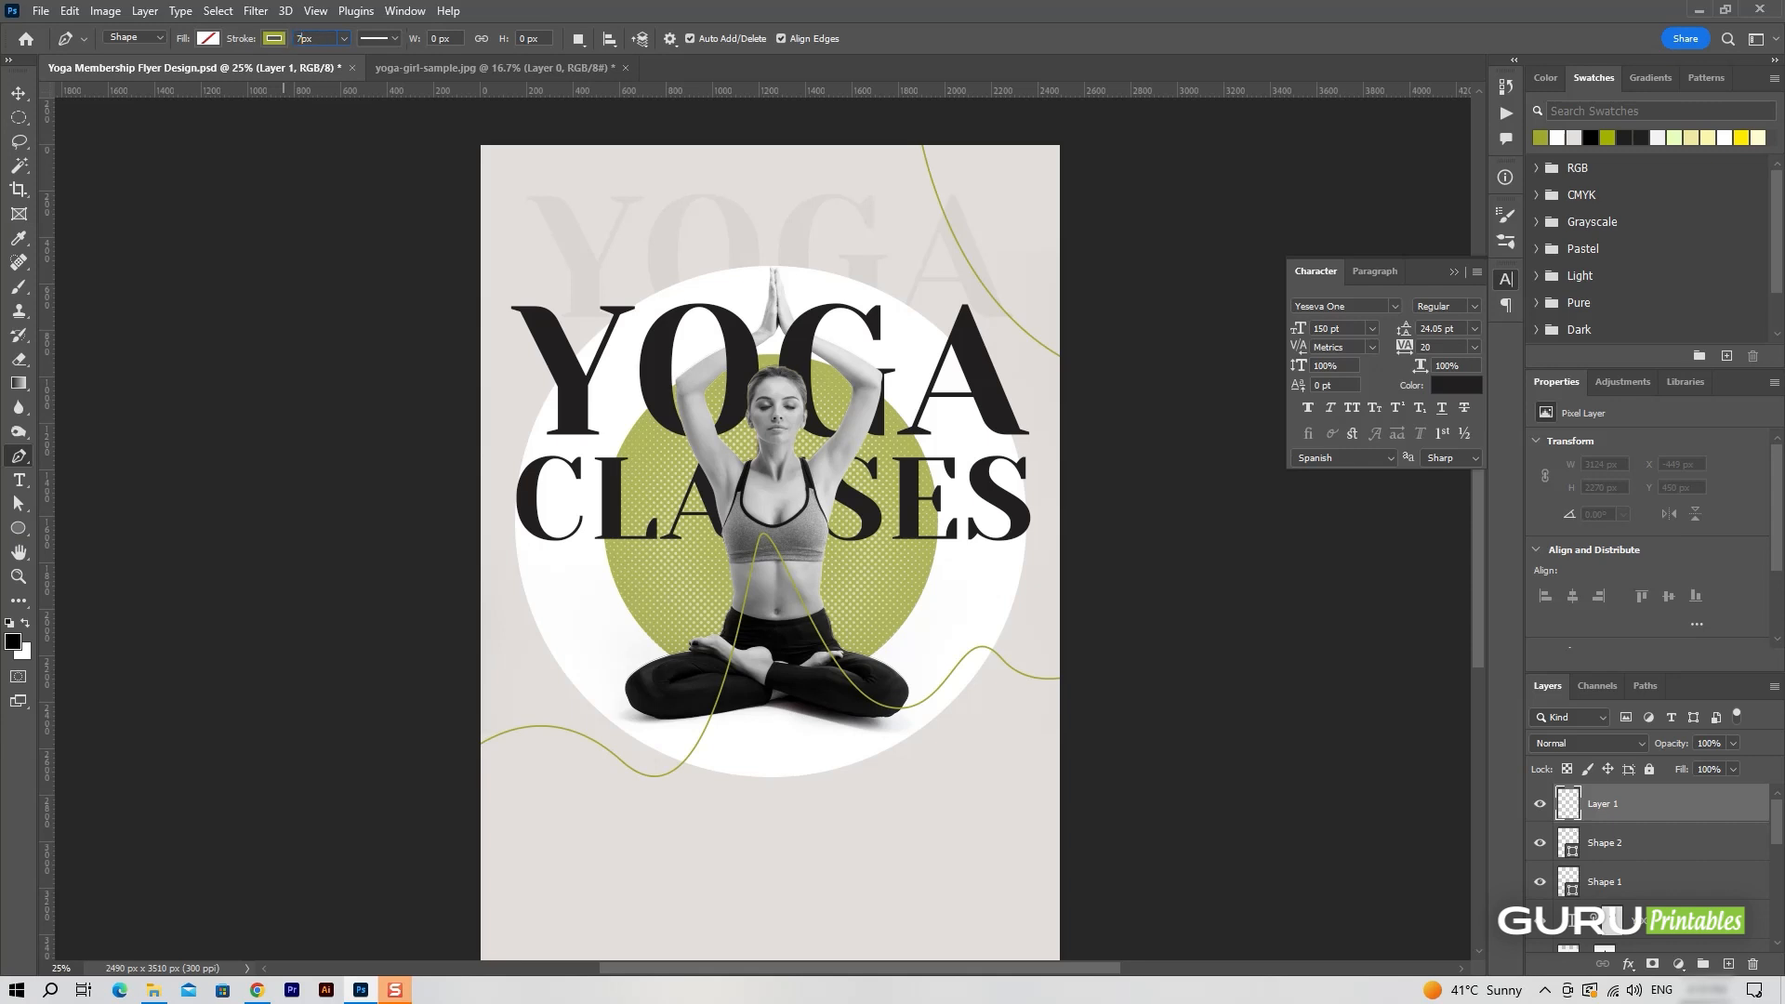
scroll(900, 172, up, 3)
click(628, 150)
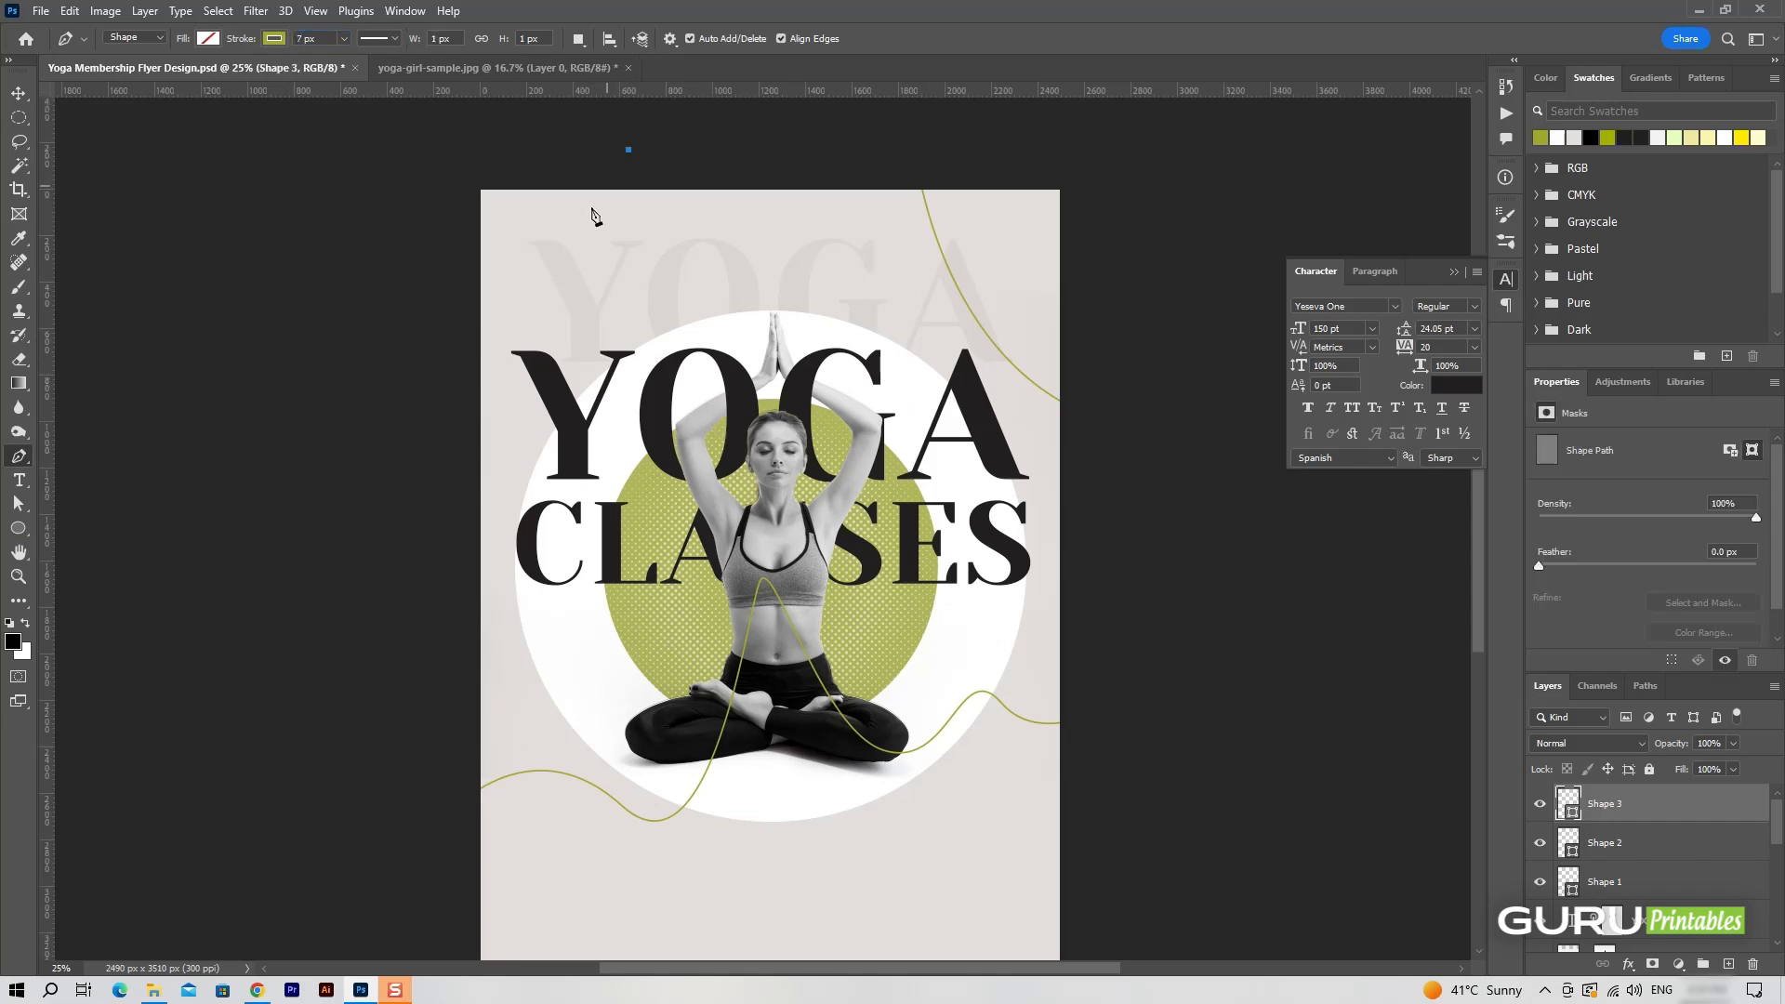
drag(448, 283, 264, 208)
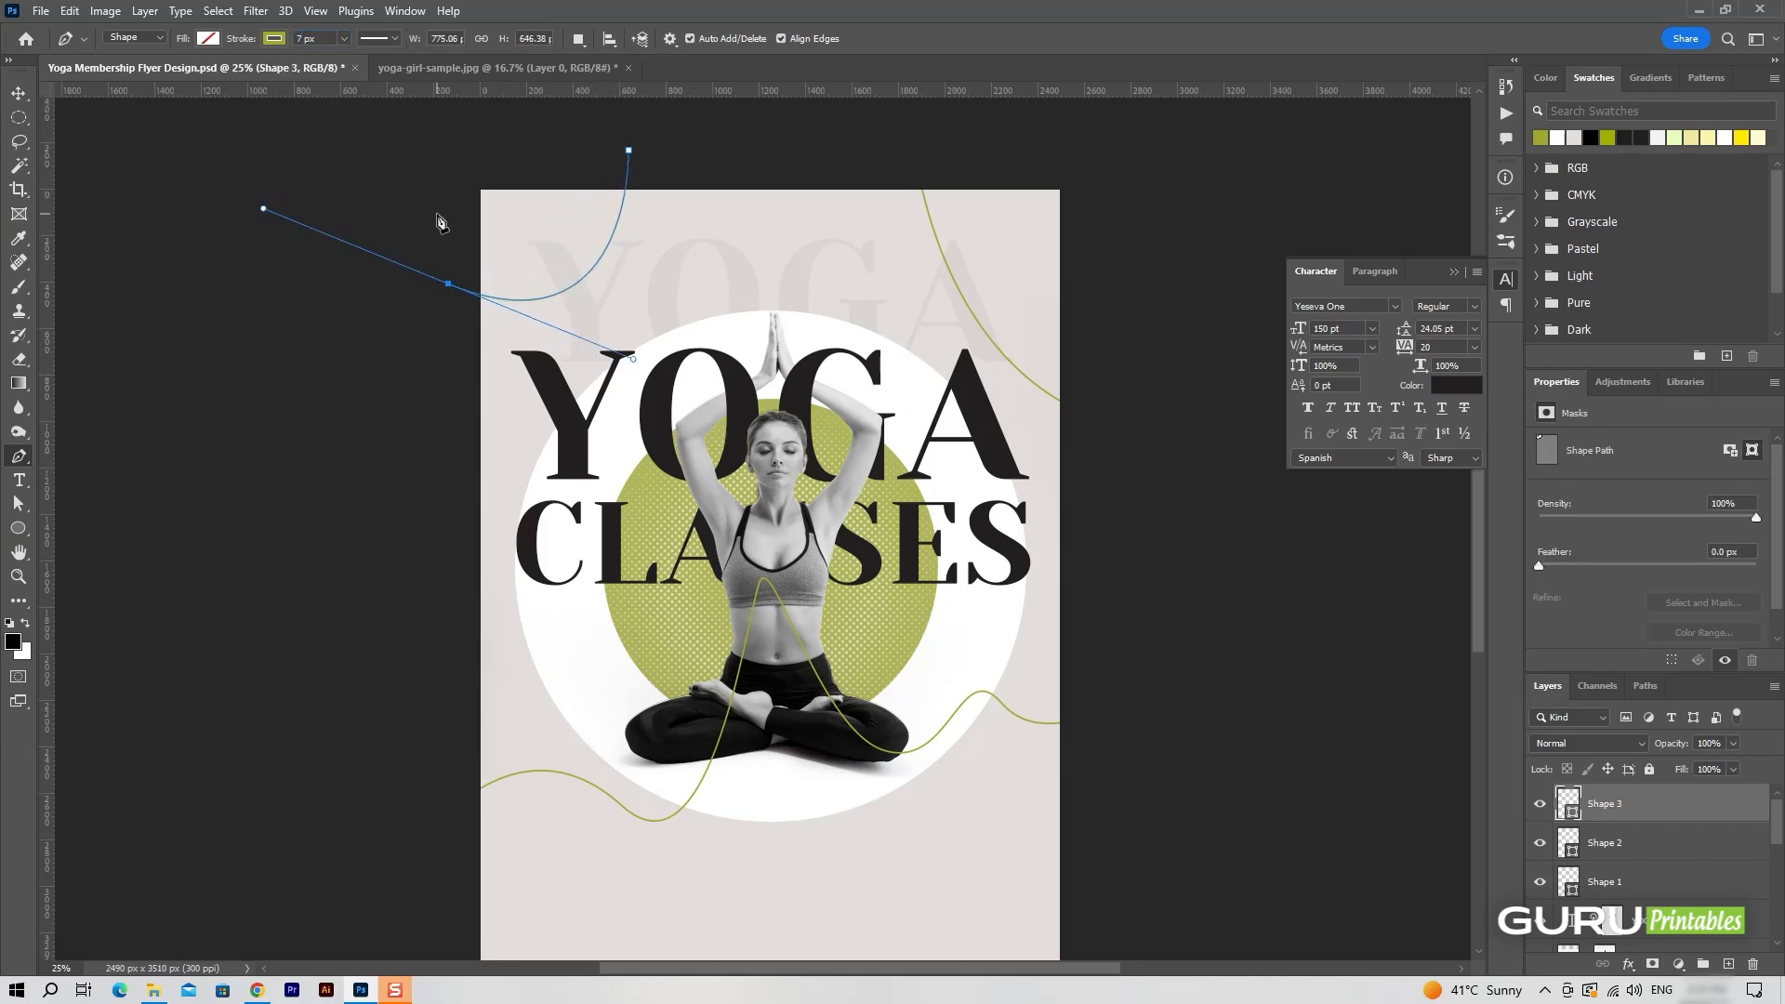
click(413, 133)
click(628, 149)
key(v)
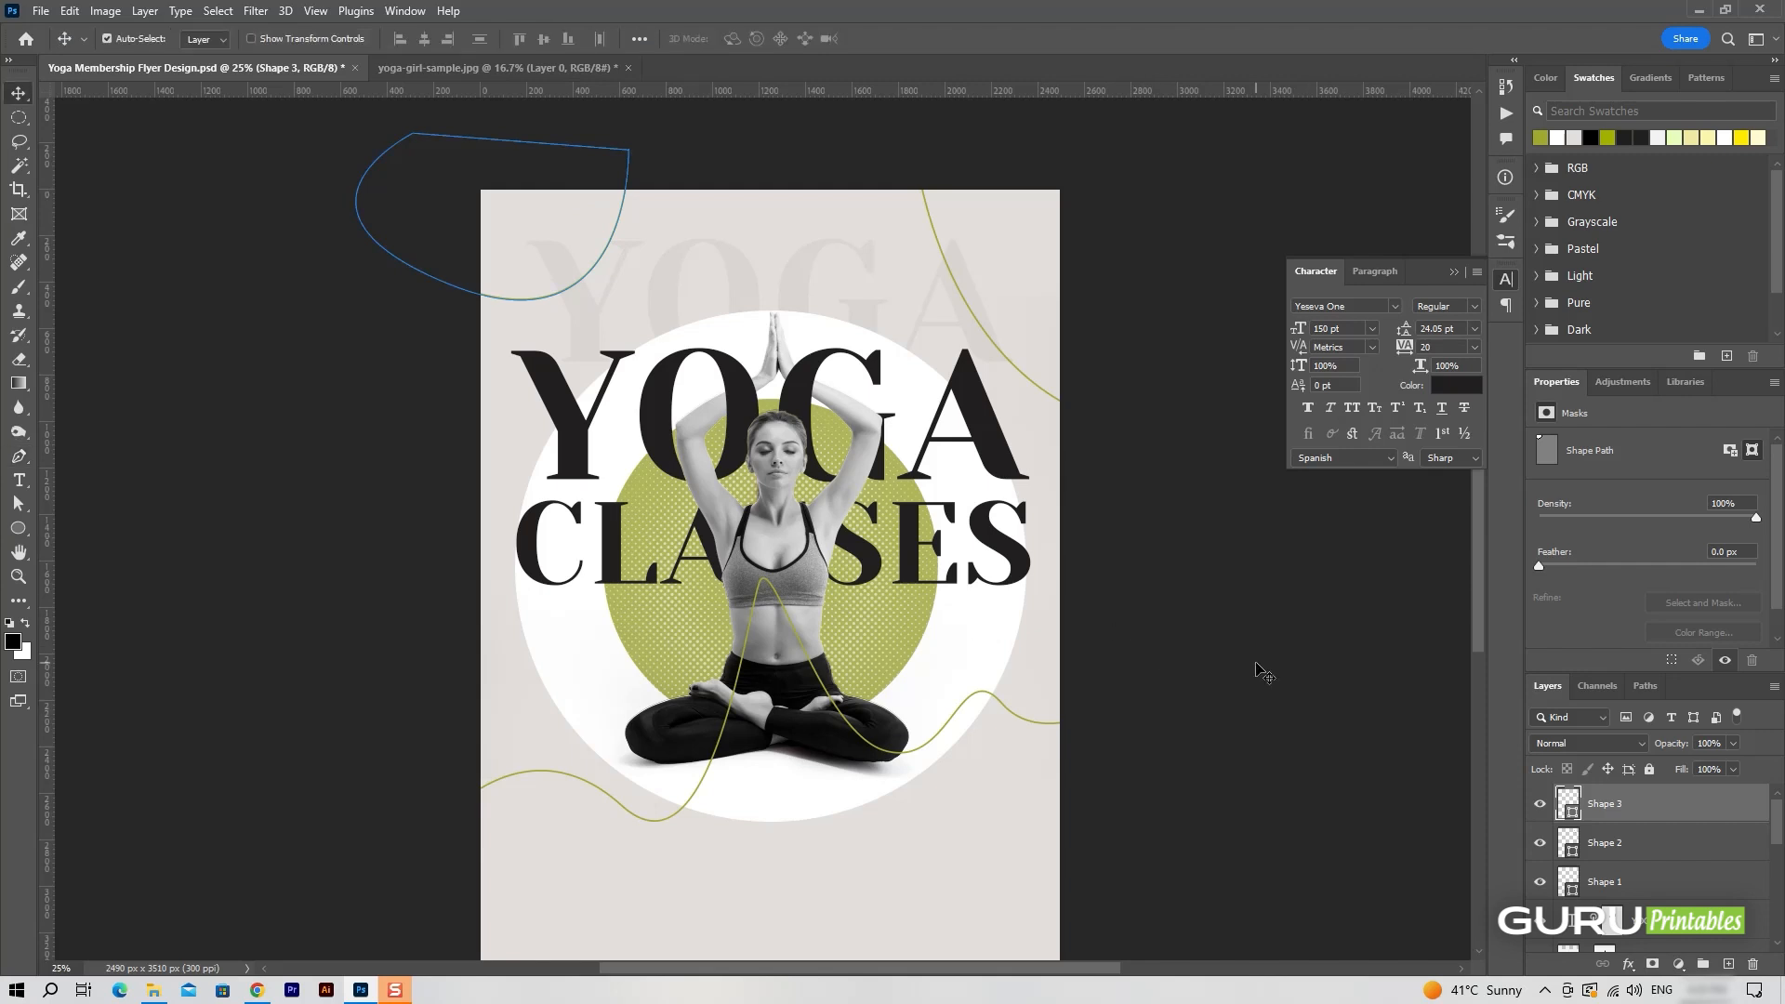
Transform the upper-left curve, shifting and rotating it so it arcs more tightly around the page corner.
key(ctrl+t)
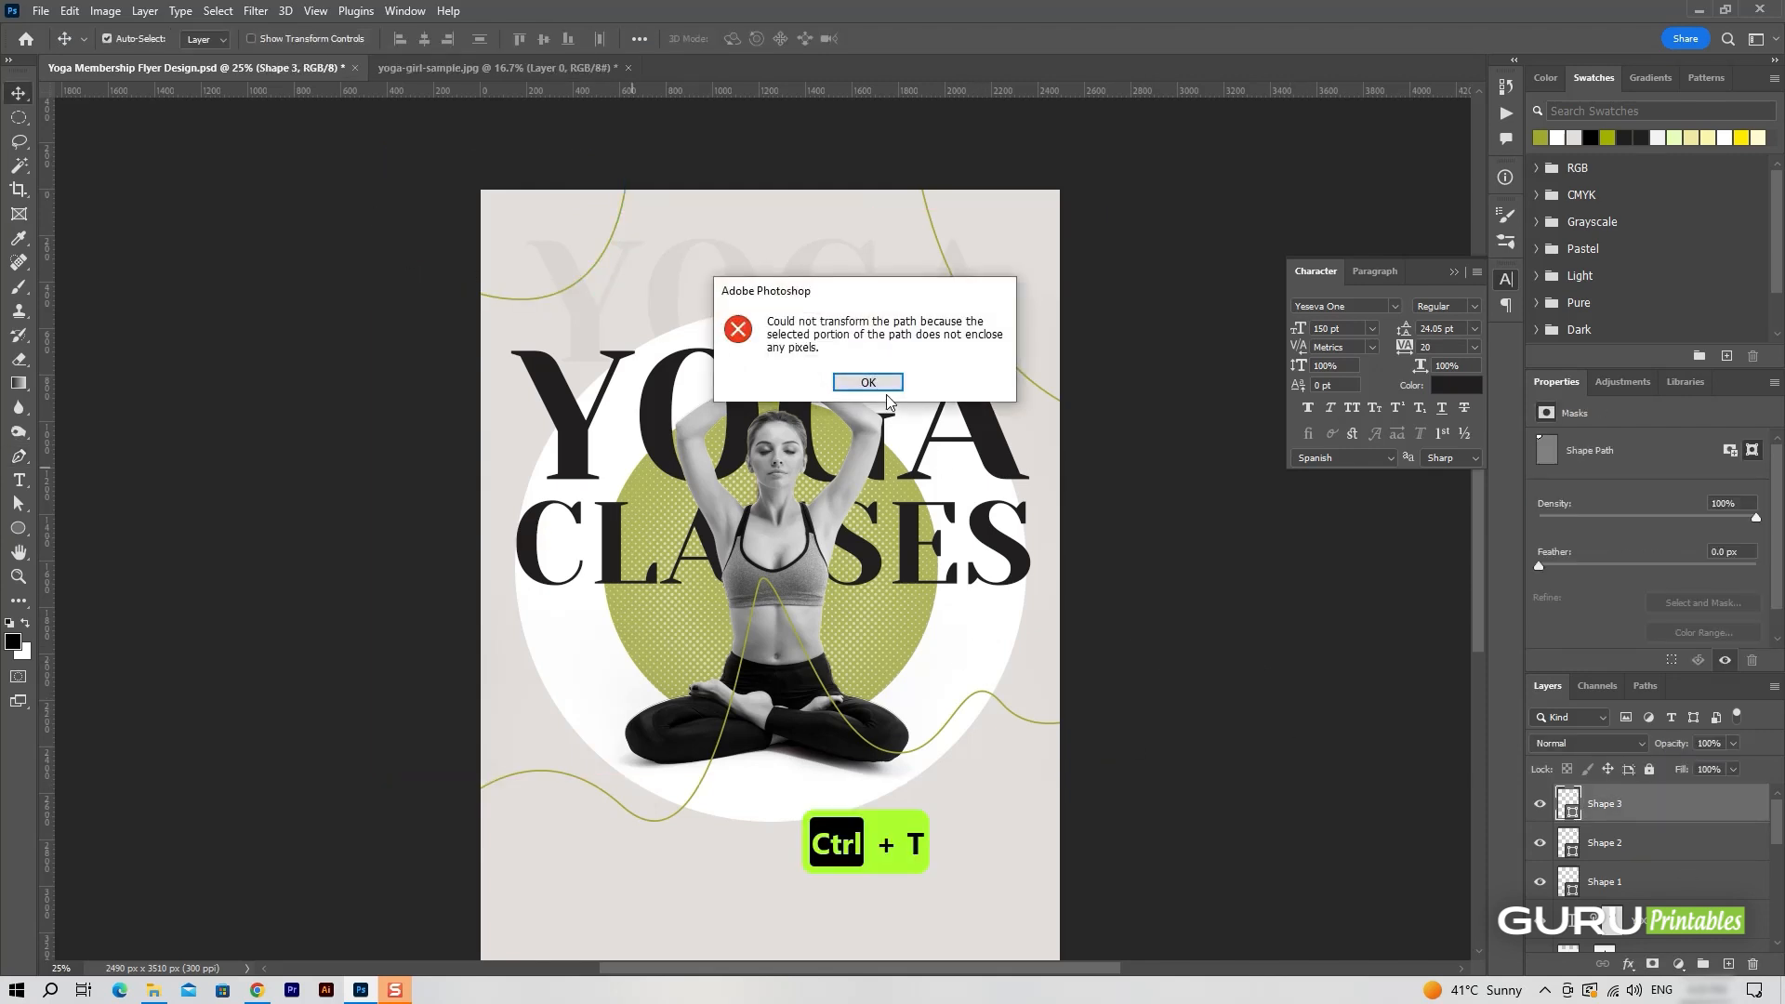
click(878, 382)
click(1668, 843)
click(1539, 845)
click(1539, 844)
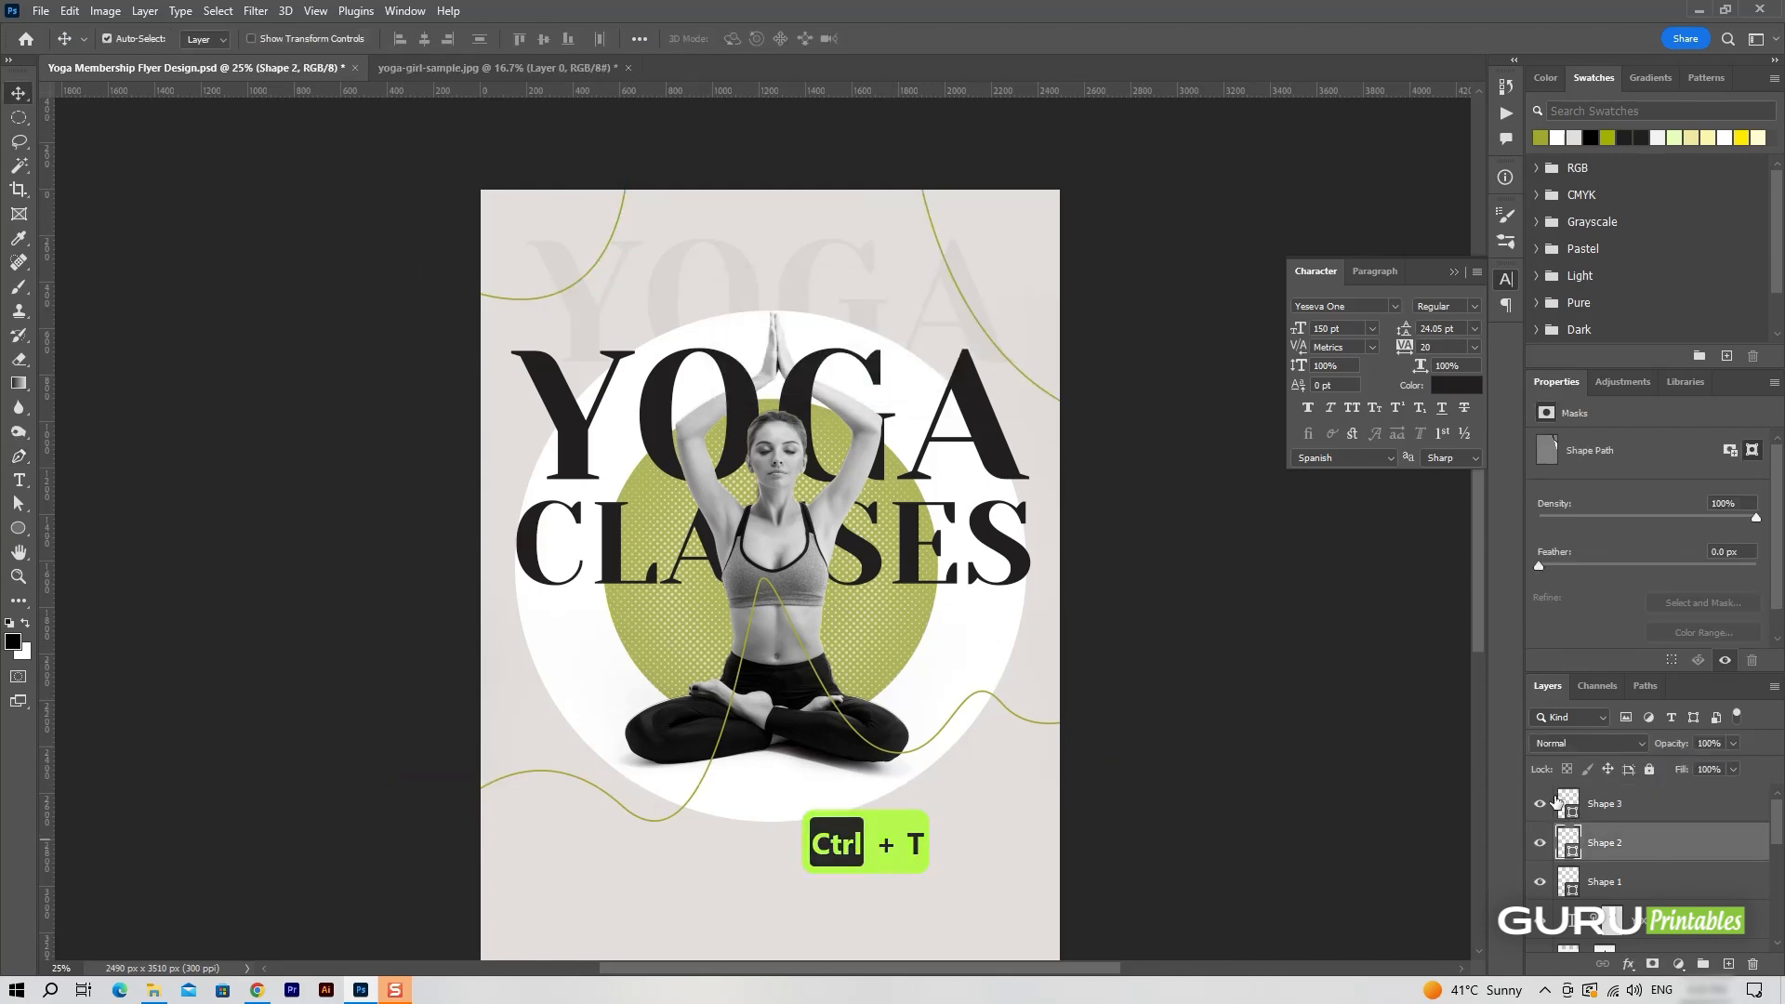
click(1627, 803)
key(ctrl+t)
drag(524, 249, 484, 251)
drag(636, 254, 655, 186)
mouse_move(529, 260)
mouse_down()
mouse_move(514, 285)
mouse_move(527, 294)
mouse_up()
click(920, 38)
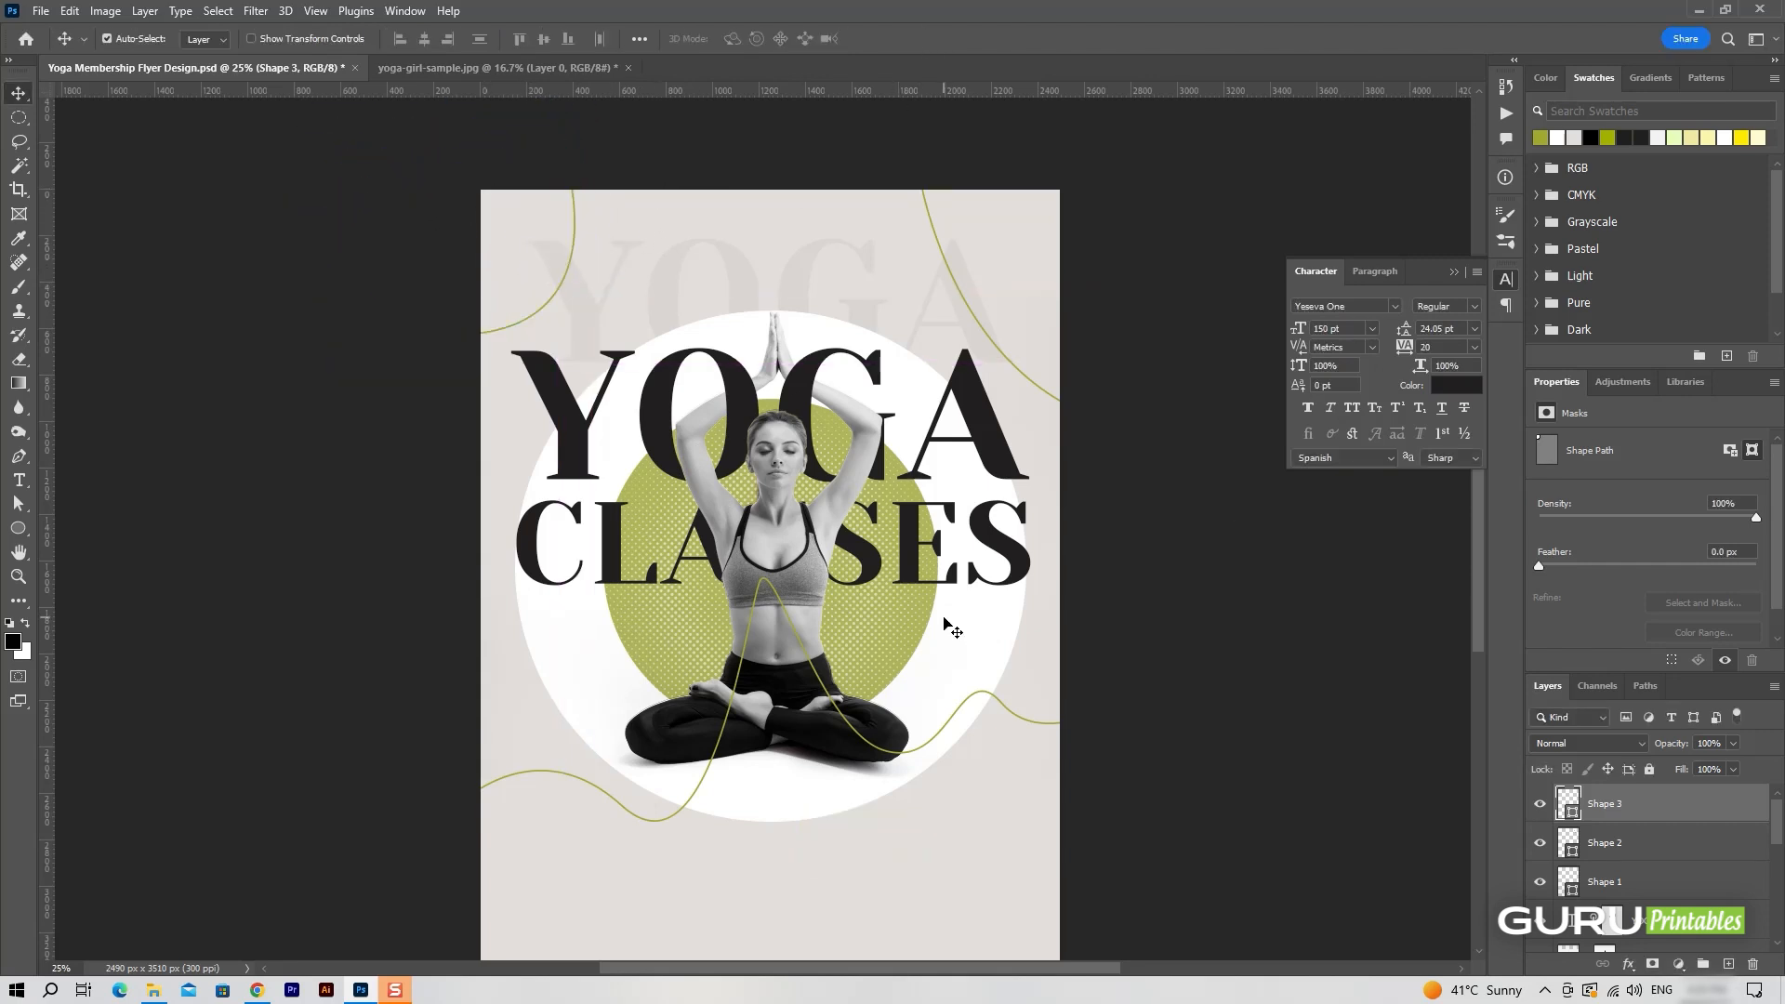
Group the three line shape layers and name the group "elements".
scroll(948, 627, down, 3)
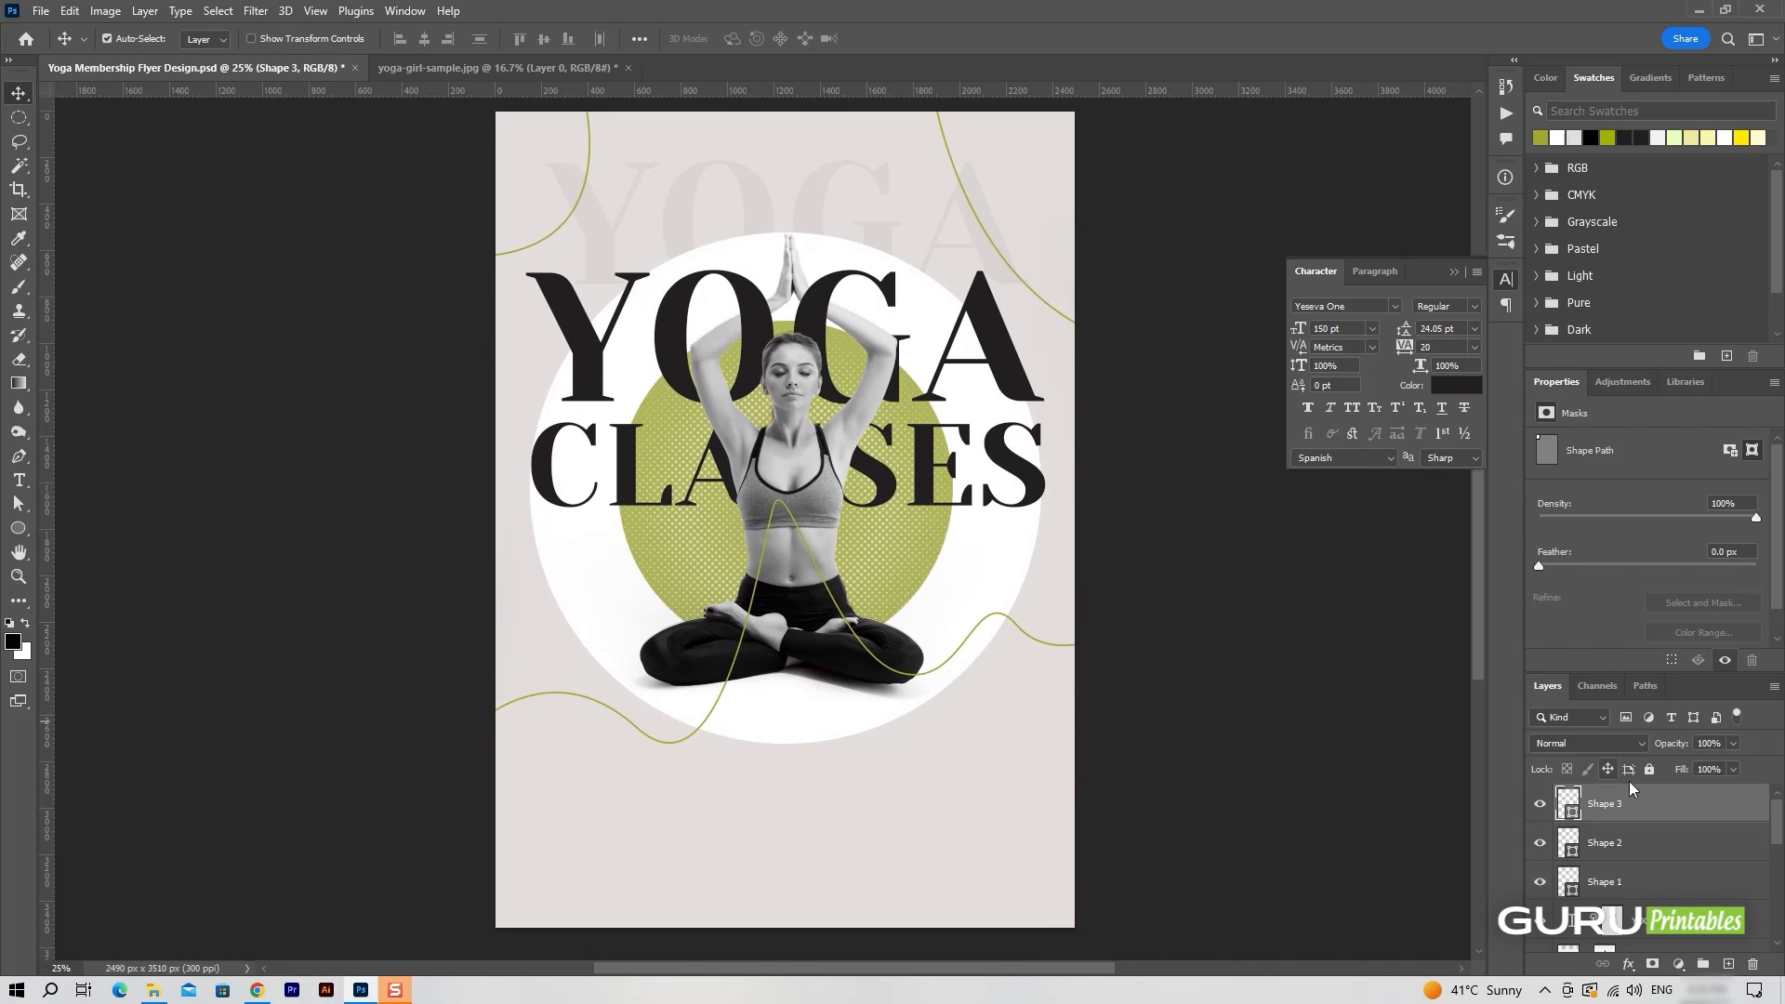
shift+click(1676, 884)
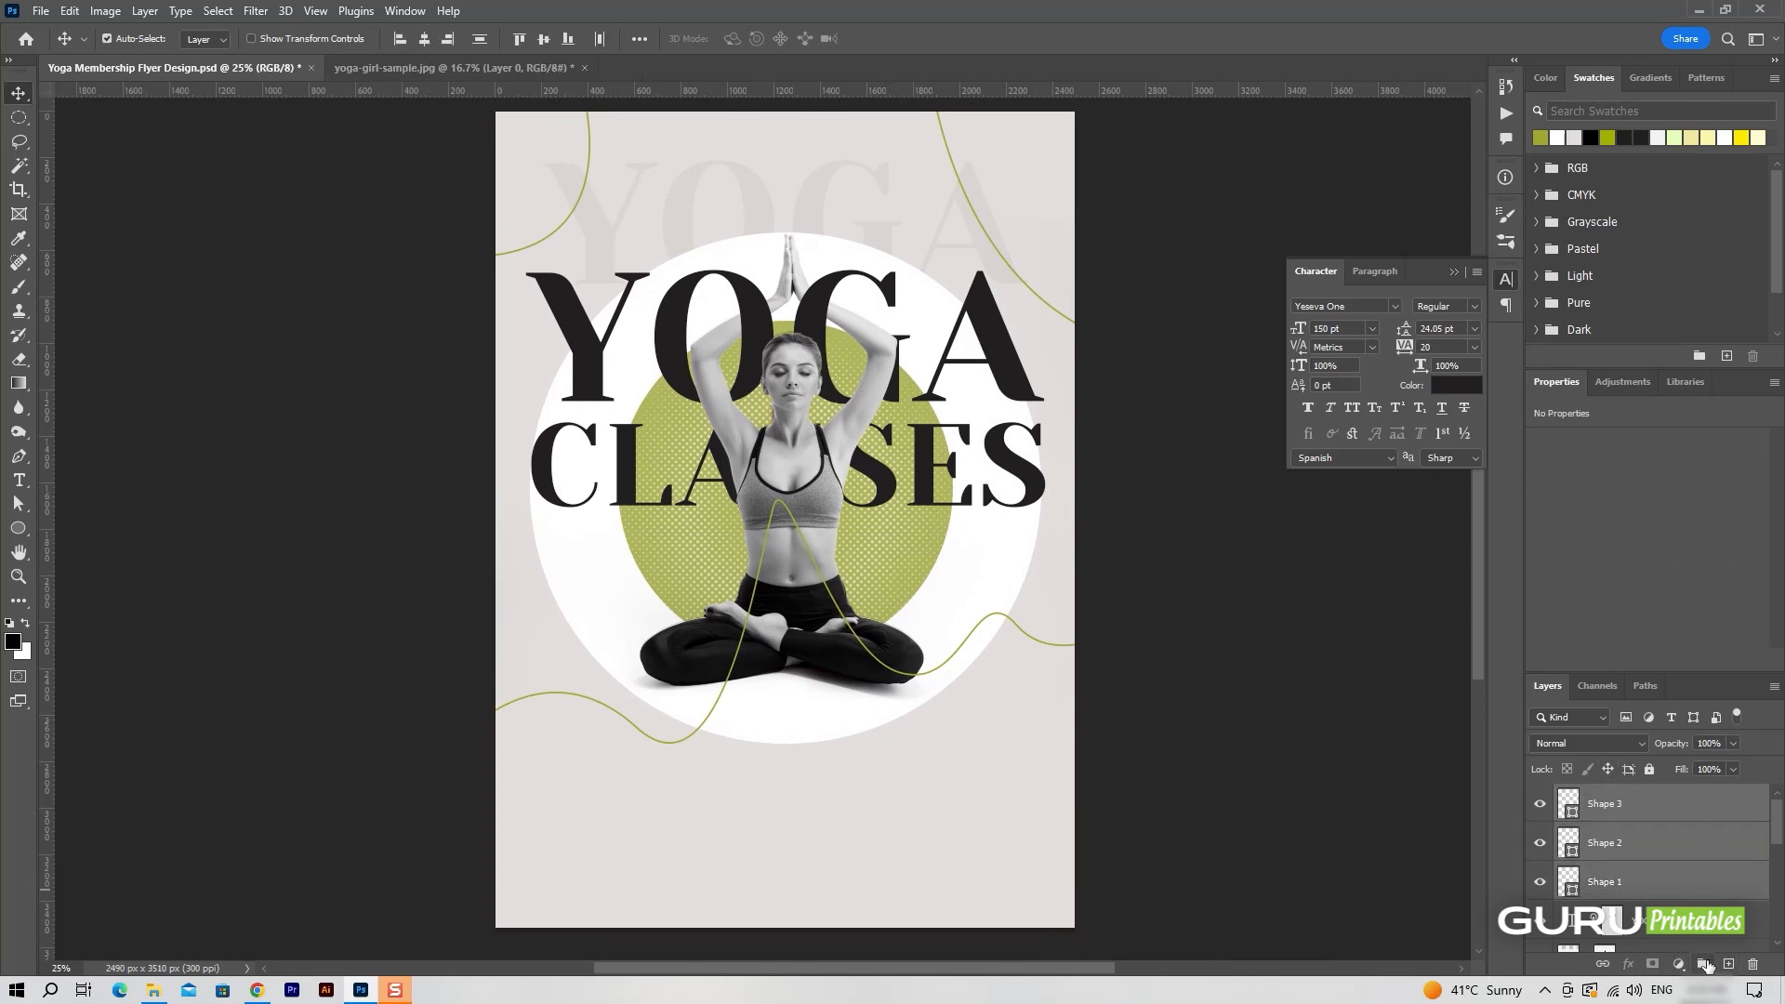
click(1705, 965)
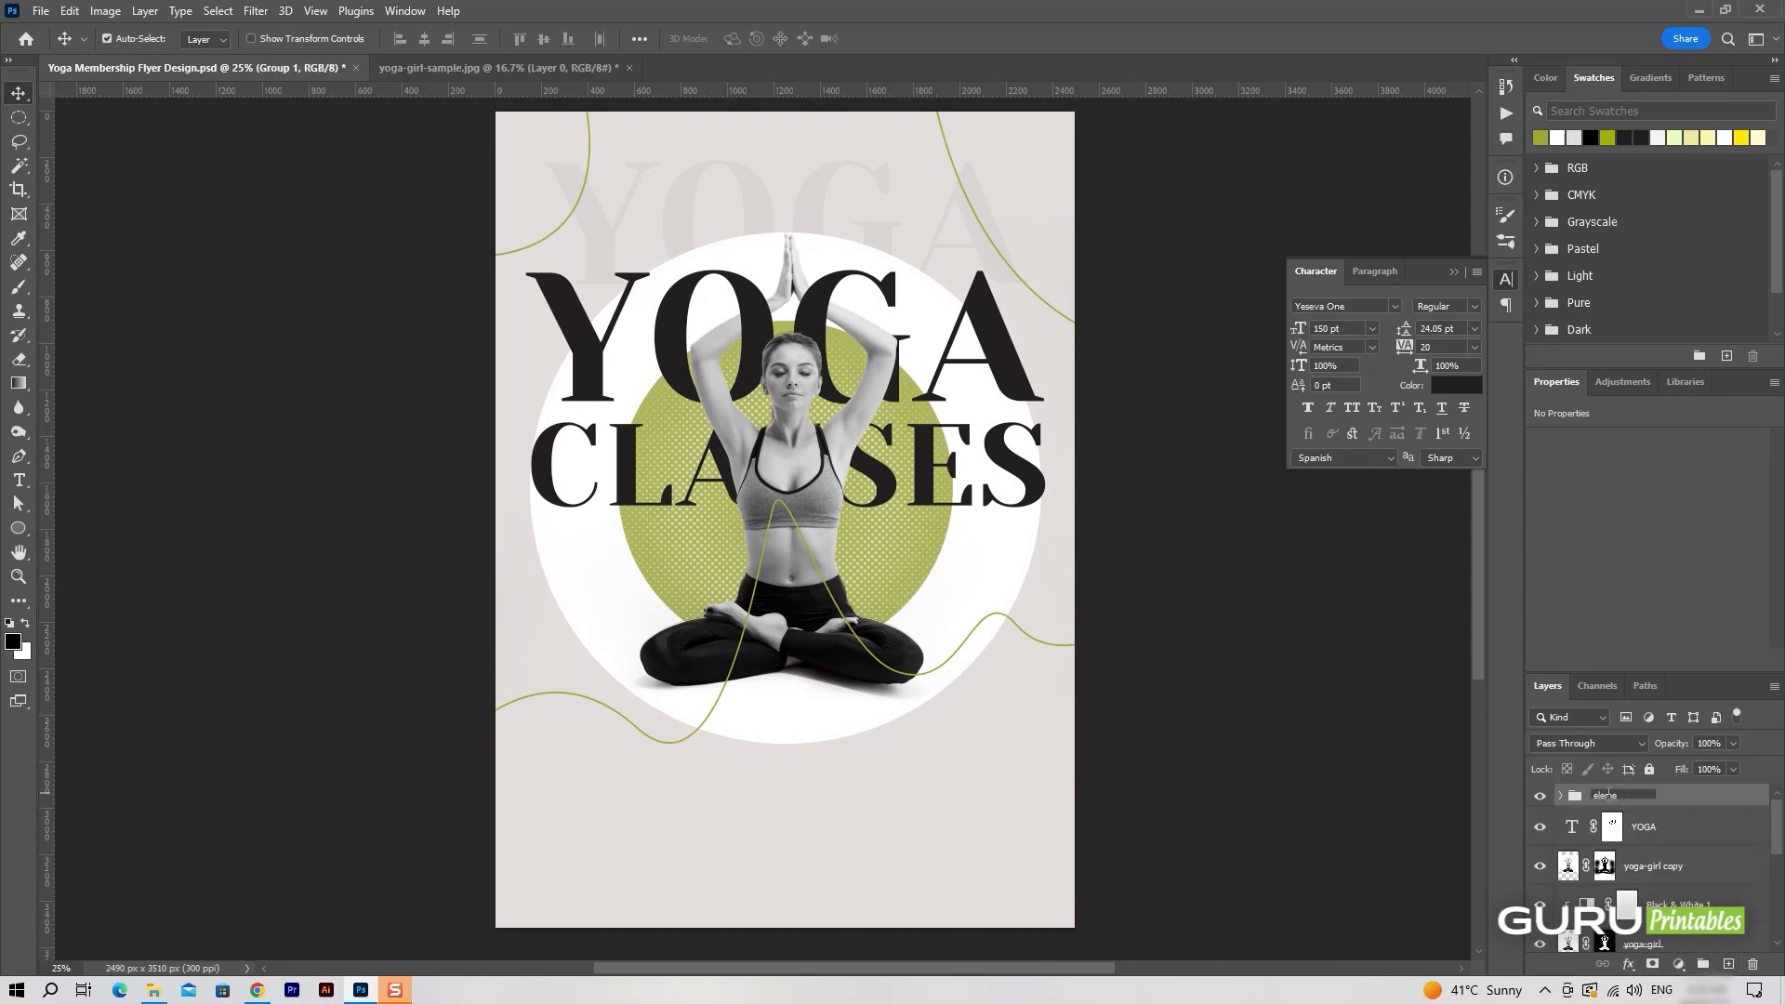
text(ts)
key(Return)
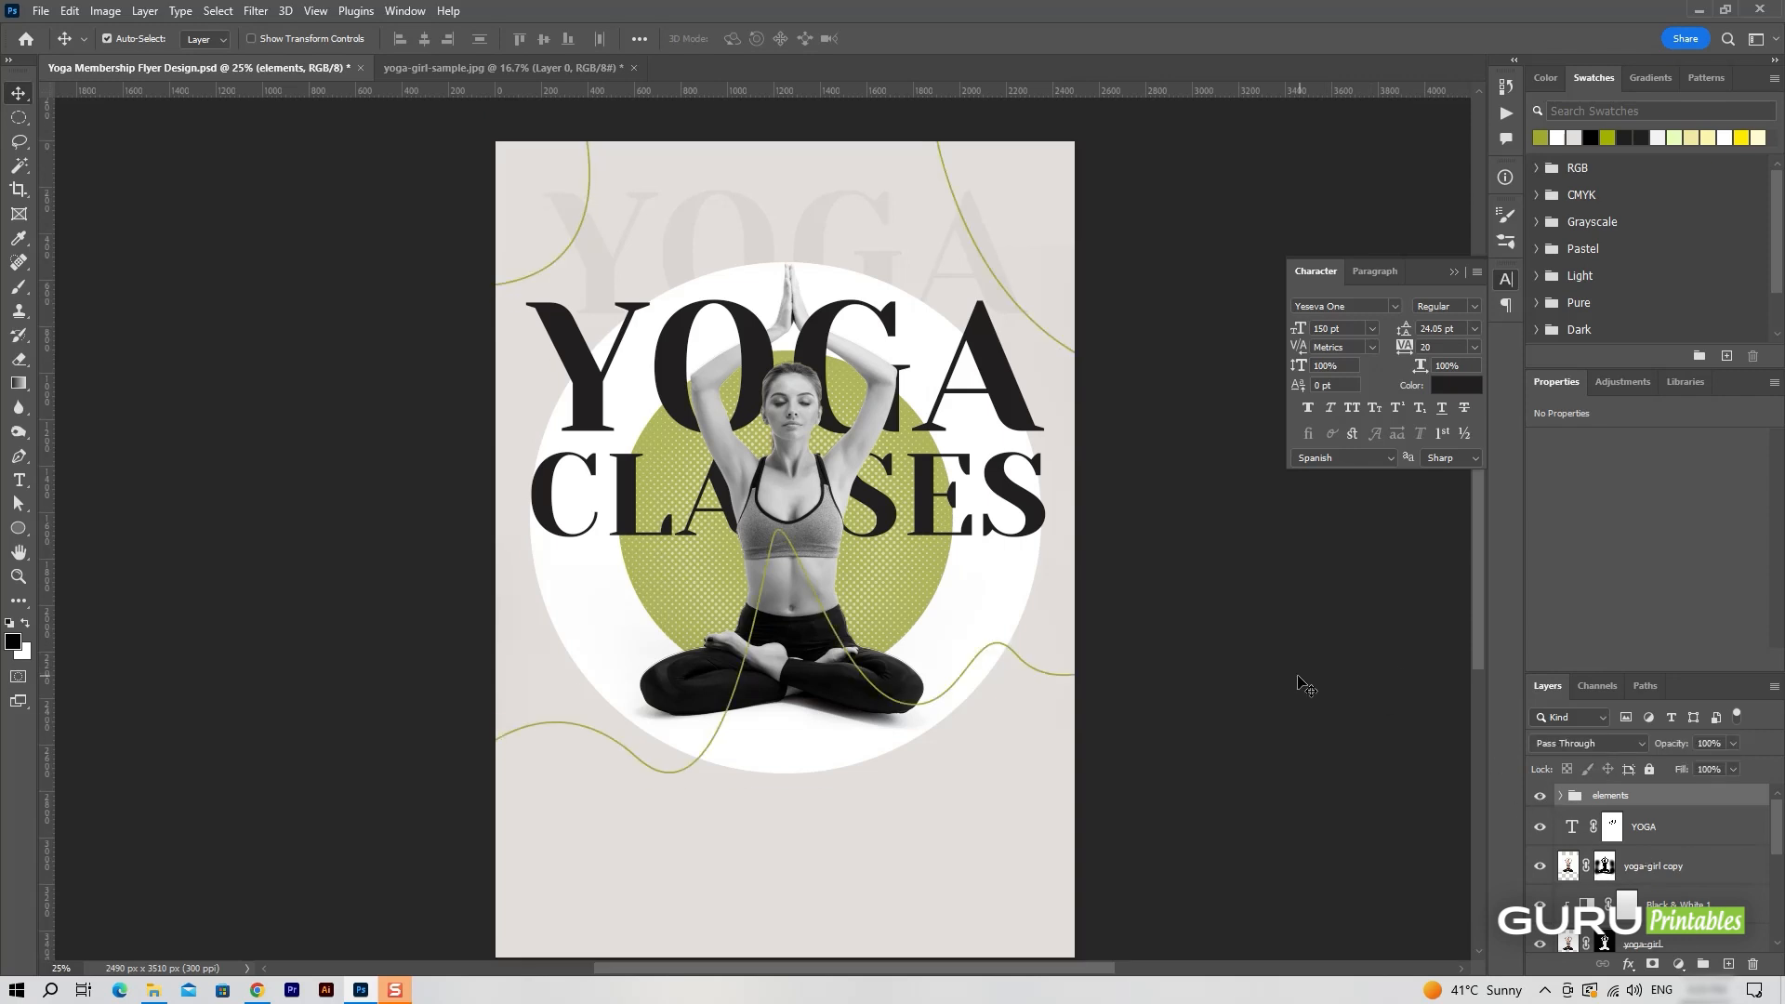
On a new layer above the YOGA text, add a 40 pt text line "Join Now To Get" below the white circle.
drag(974, 492, 850, 544)
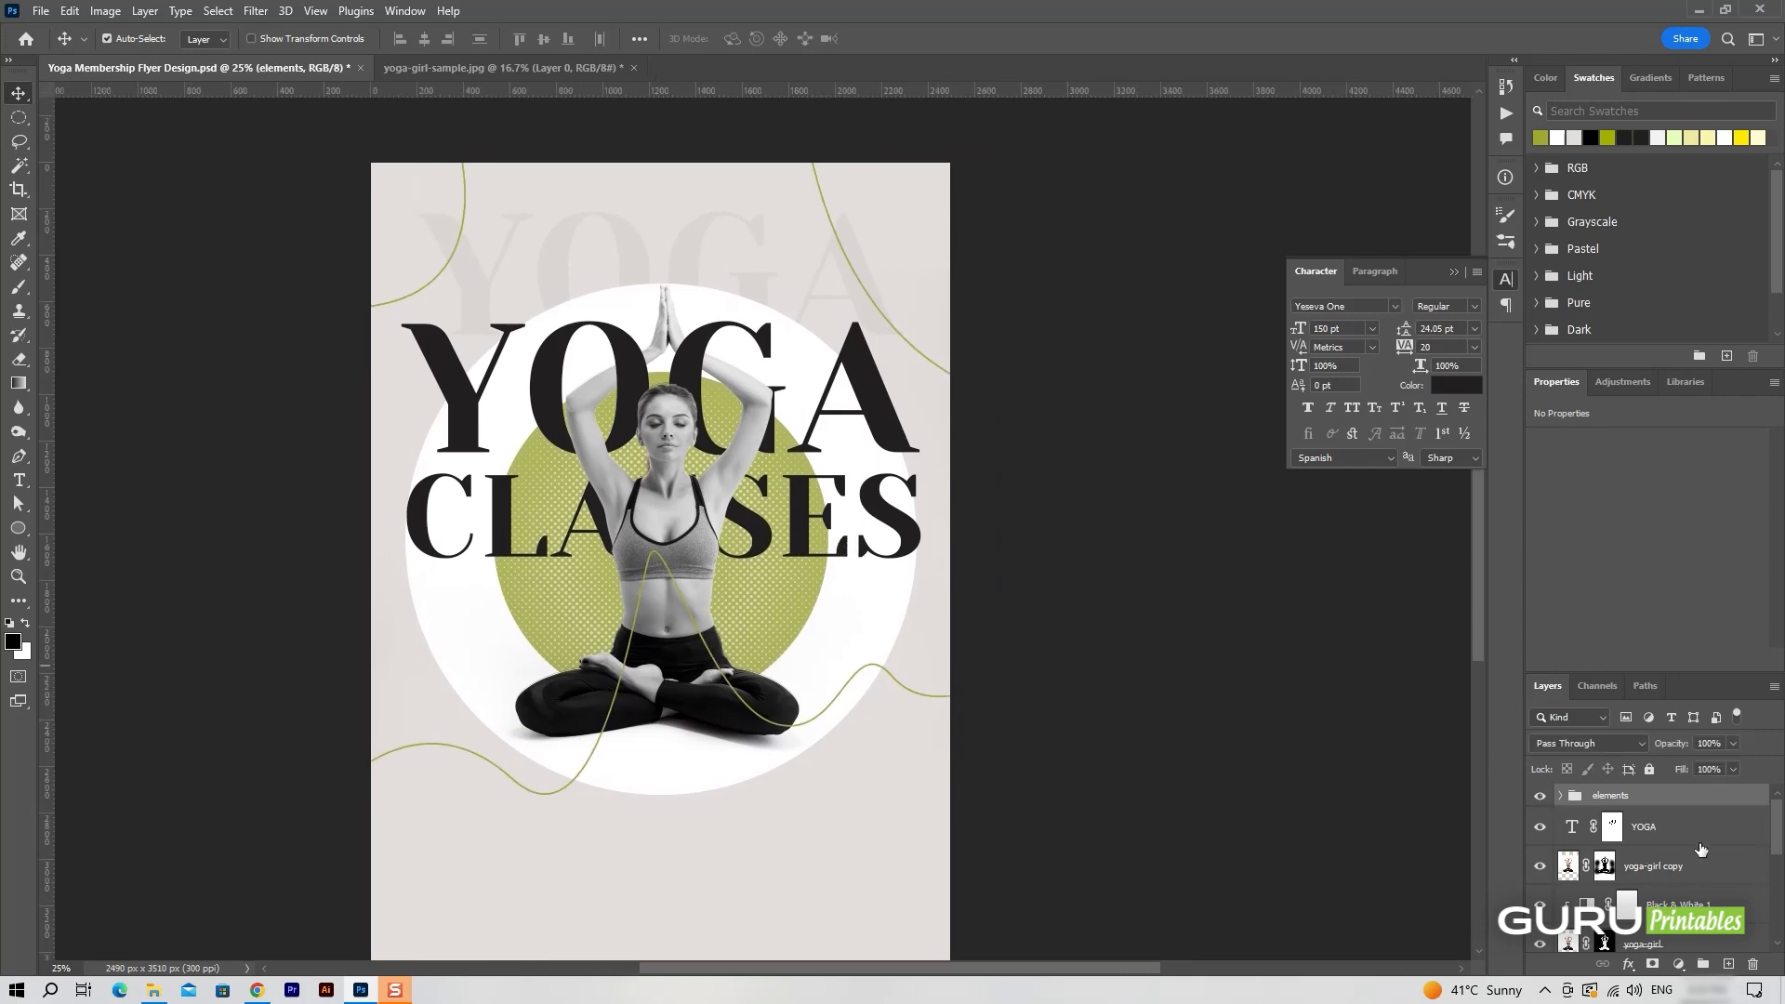
click(1729, 964)
click(19, 479)
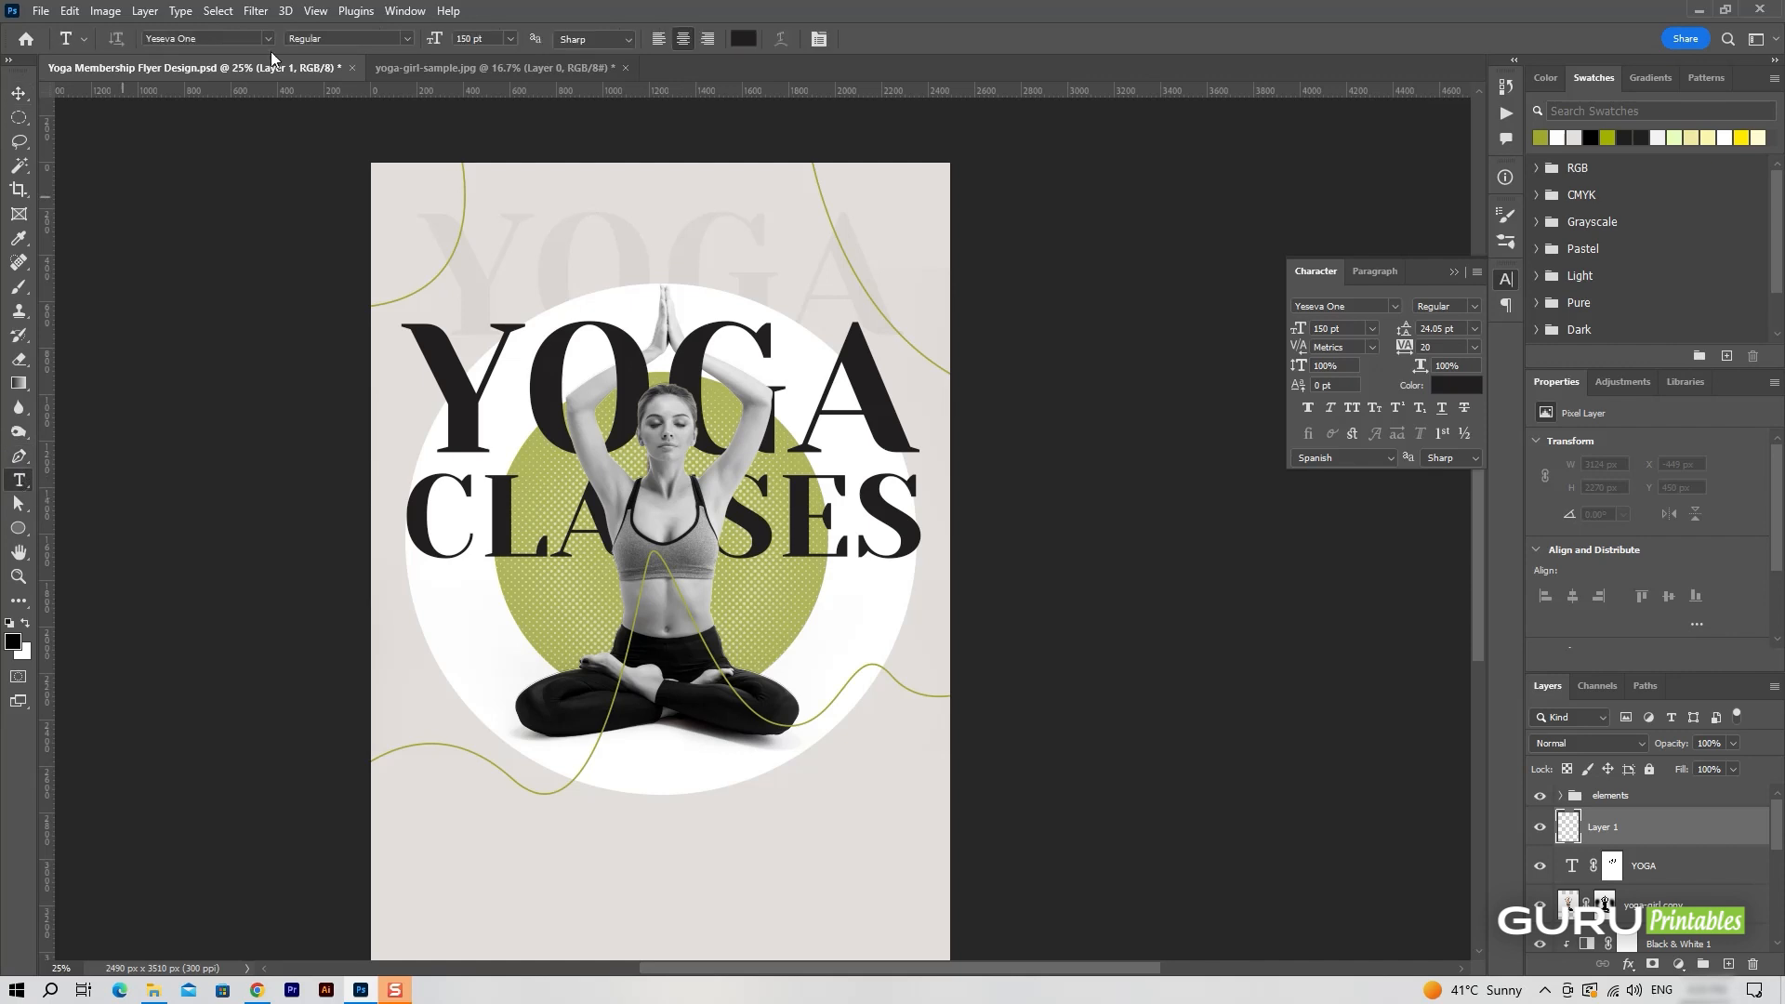
click(884, 263)
key(ctrl+z)
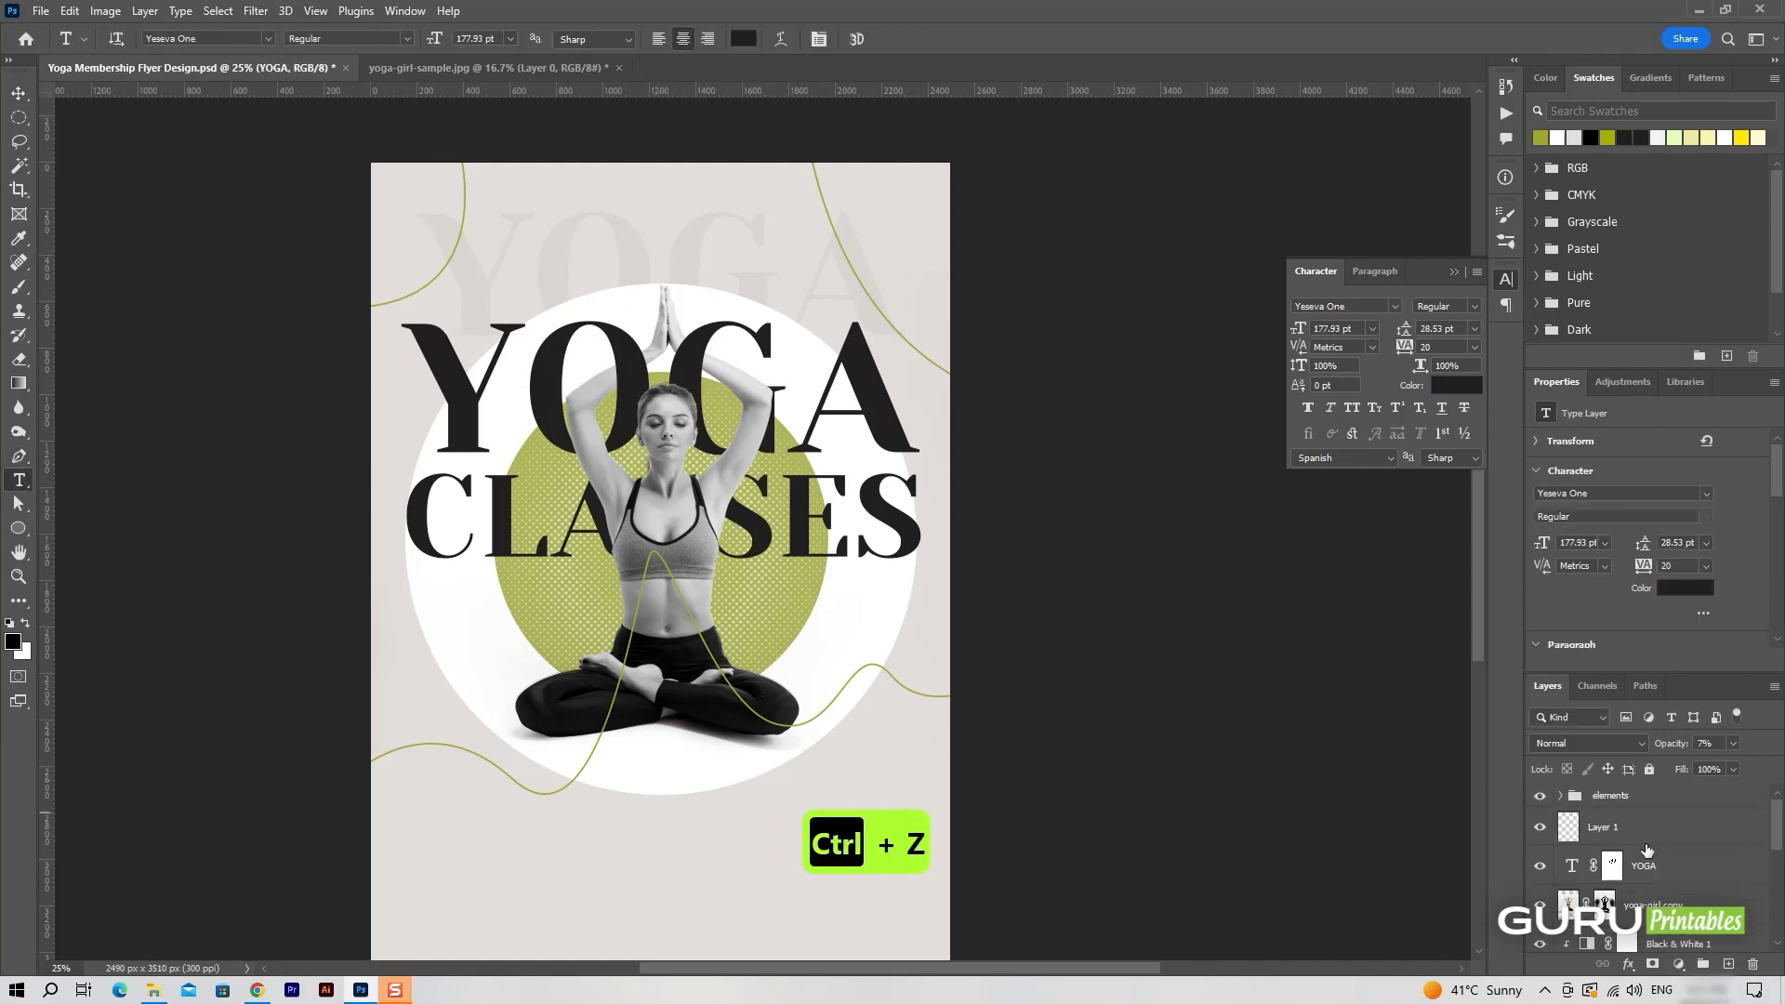
click(638, 849)
drag(1306, 328, 1200, 331)
scroll(1023, 613, down, 1)
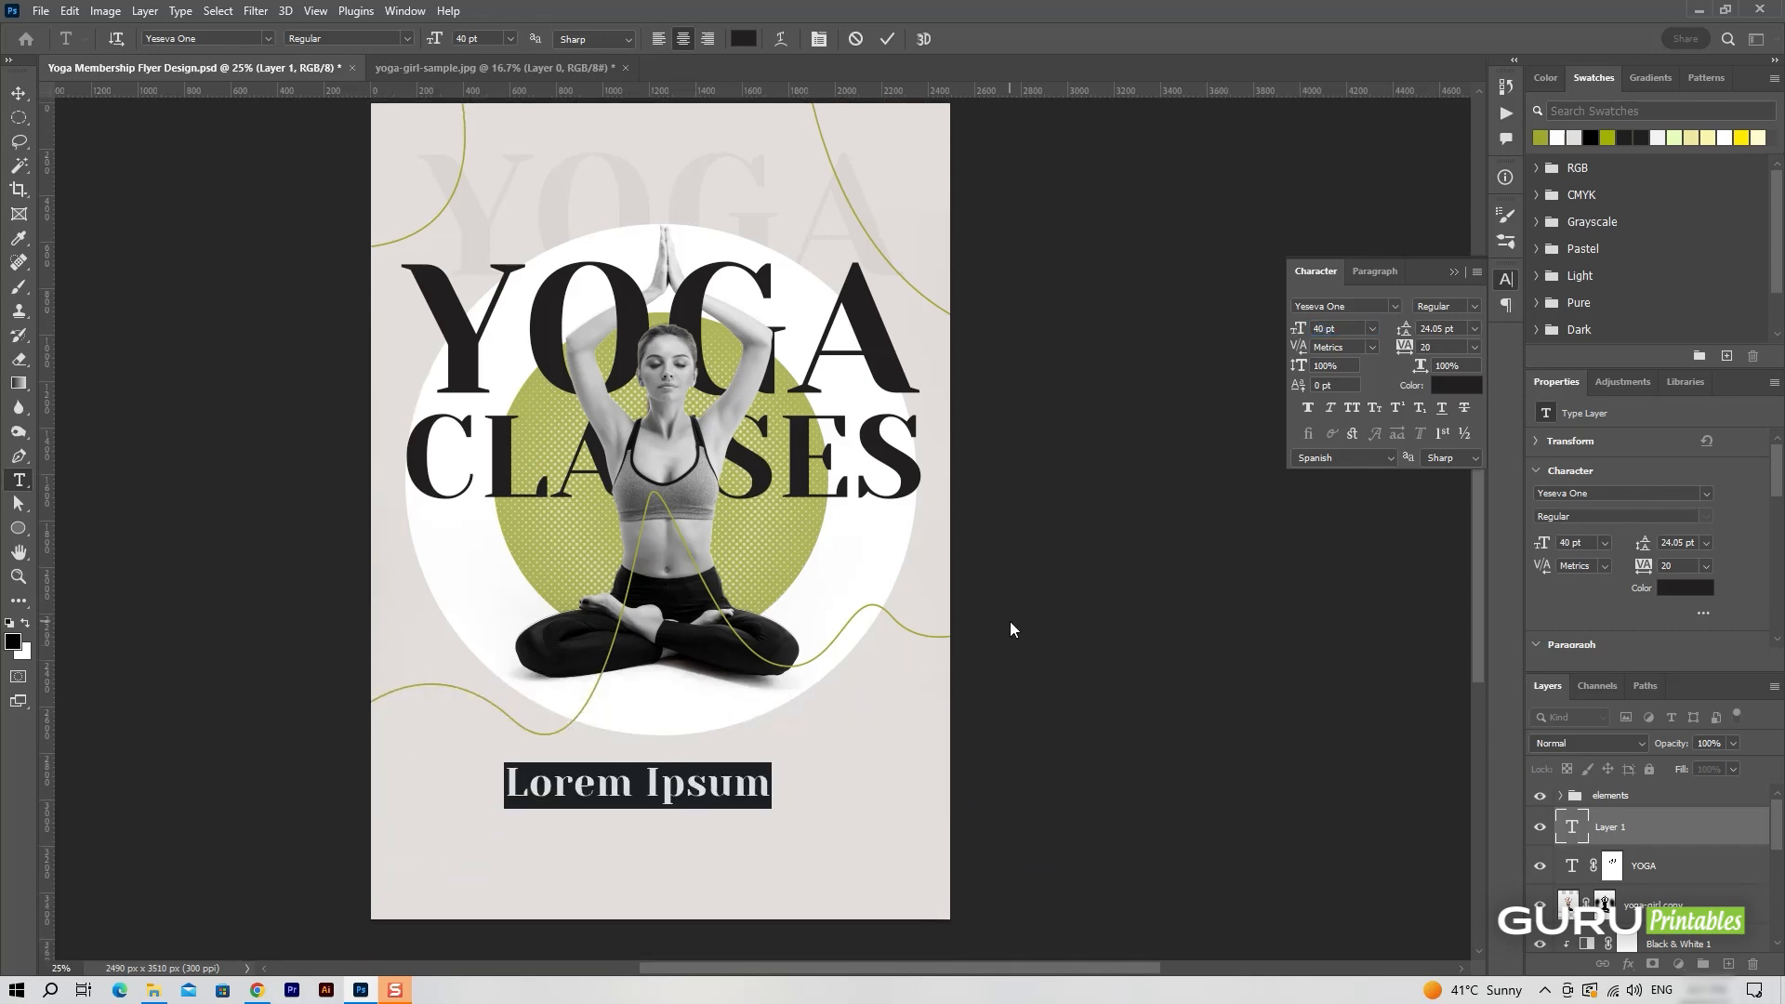
text(Join Now)
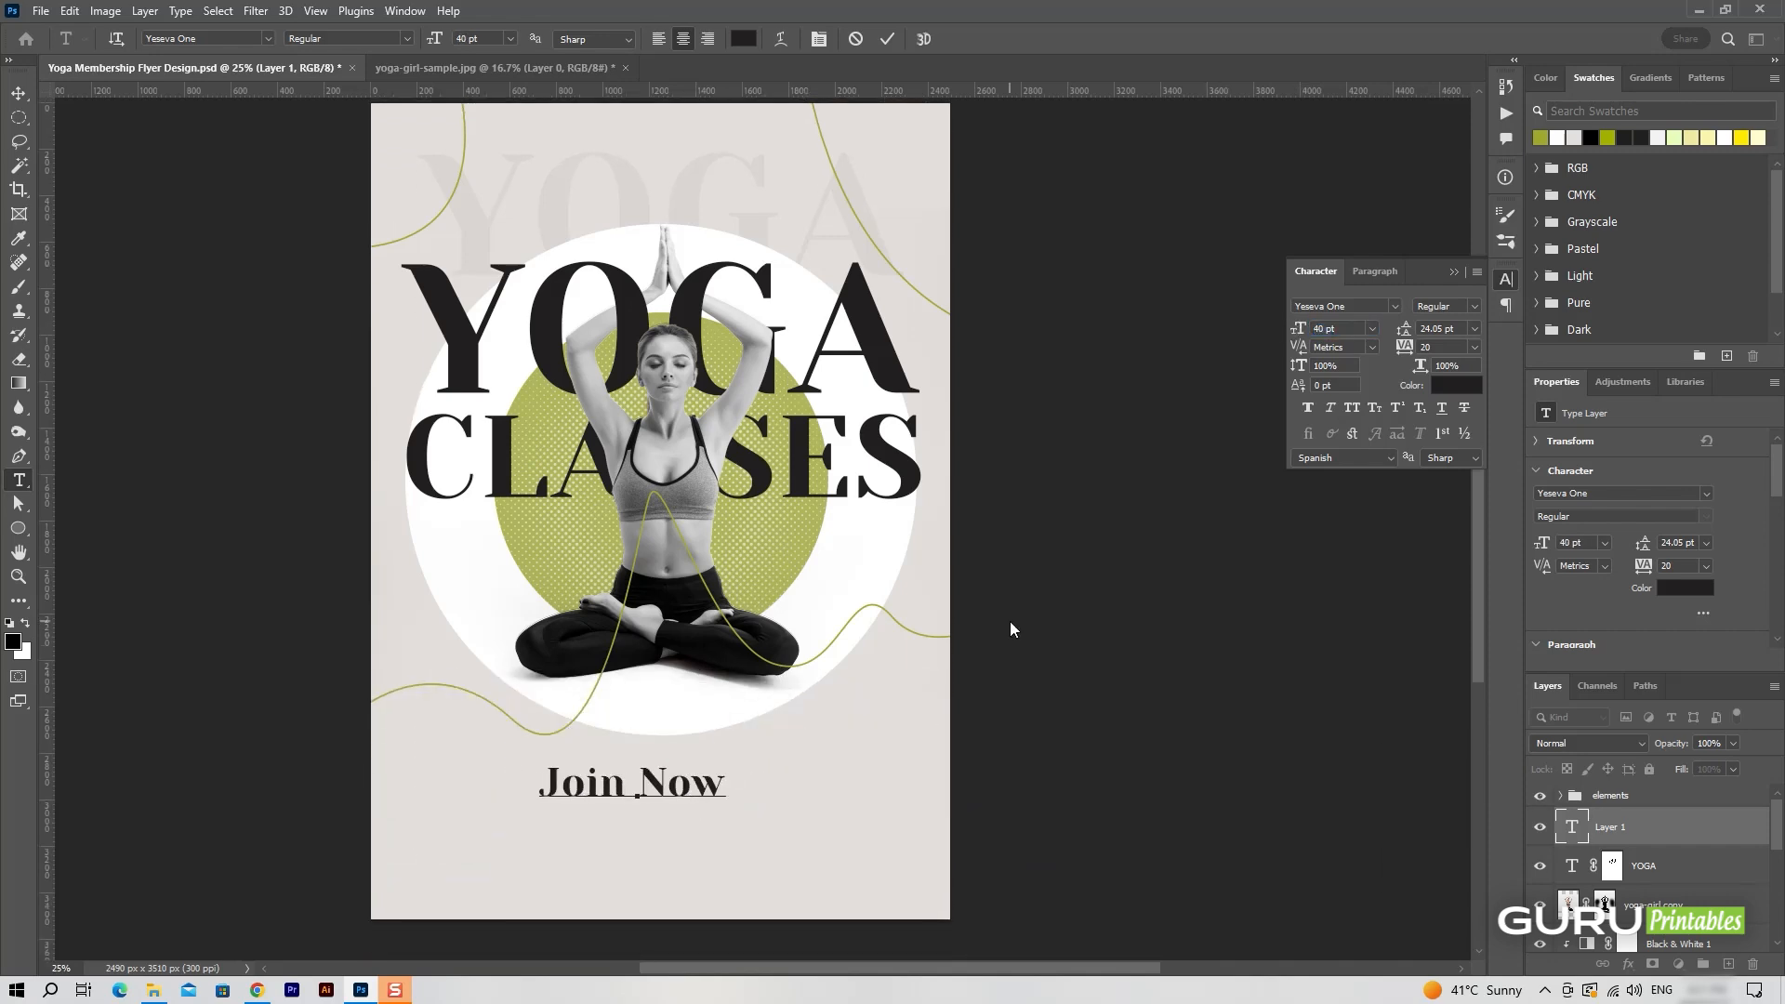
text( To Get)
Change the font of the "Join Now To Get" text to Belleza.
key(ctrl+a)
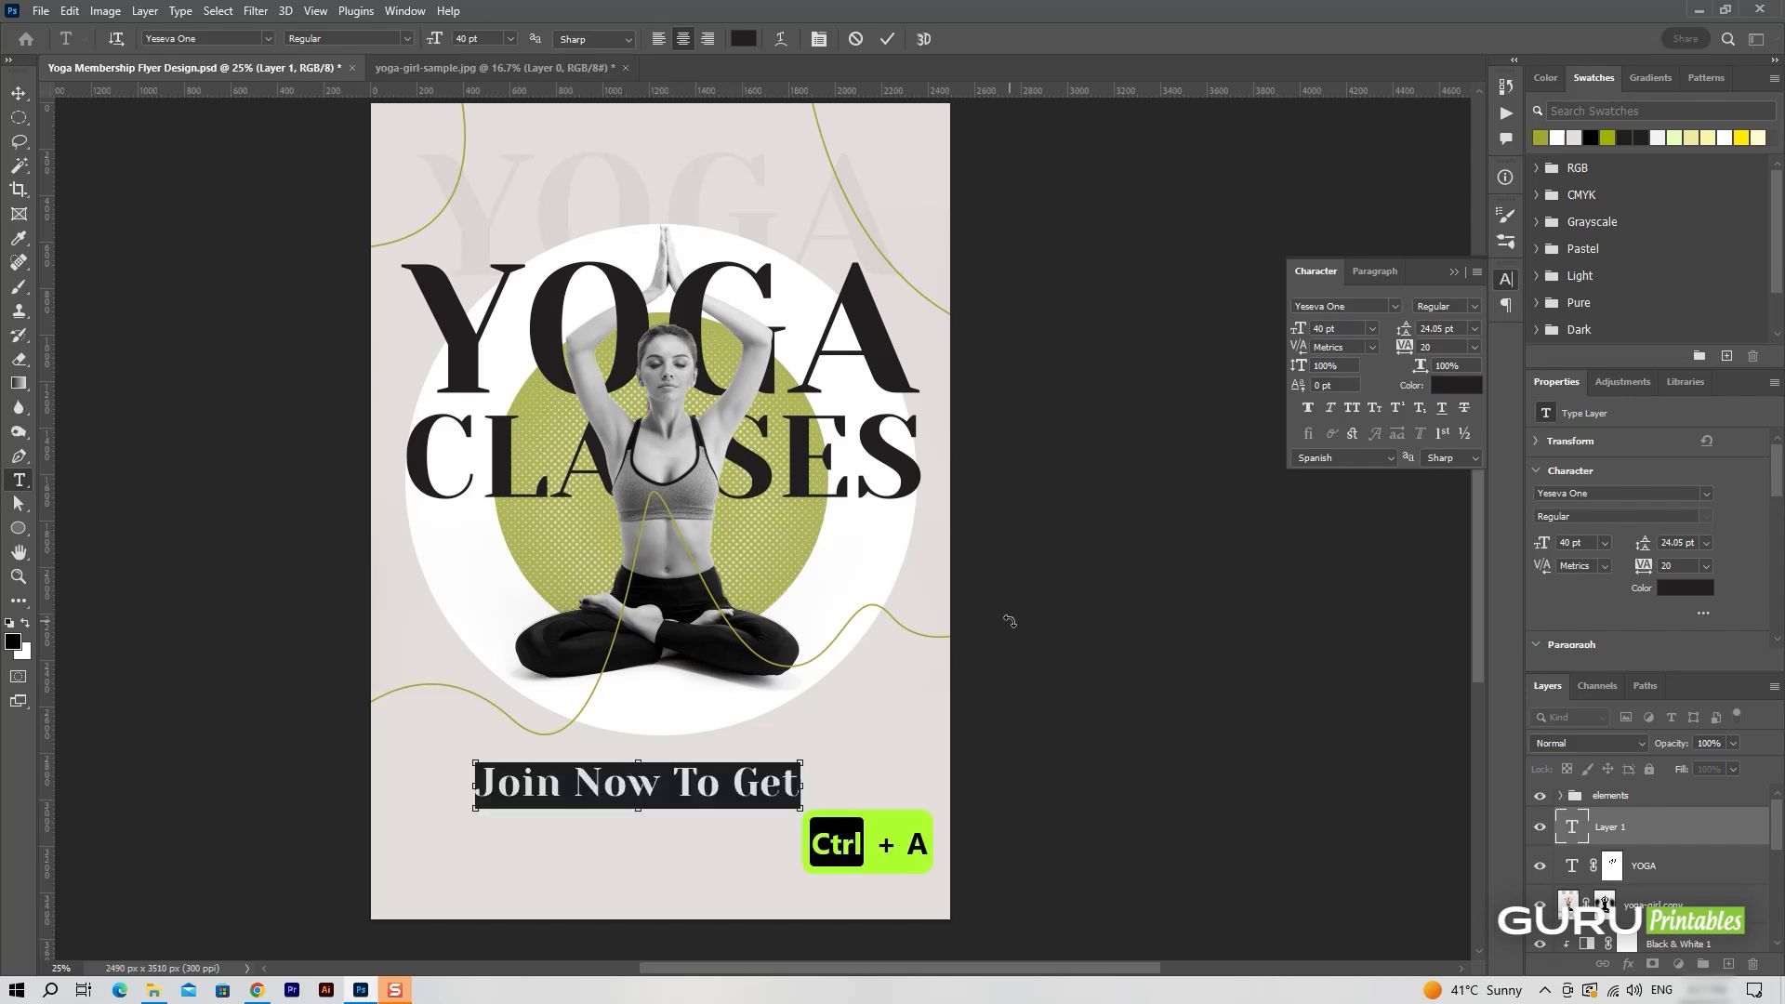
click(269, 39)
click(231, 112)
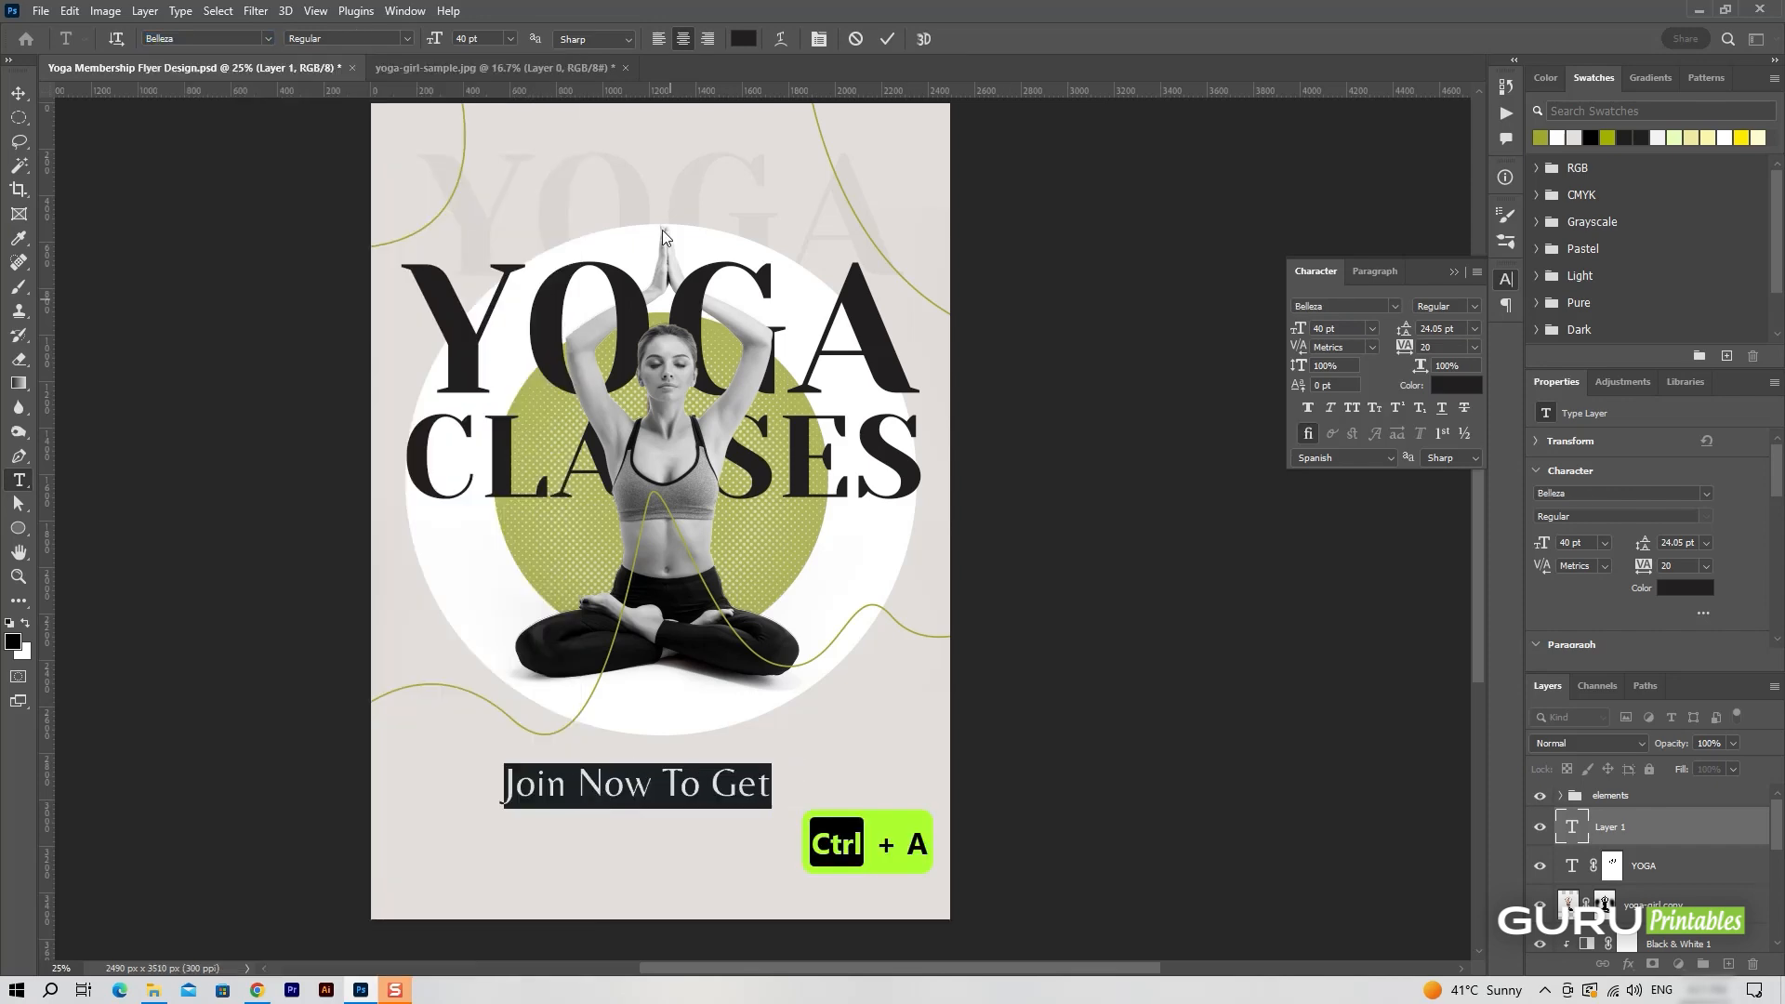
click(877, 41)
Move the "Join Now To Get" text above the YOGA title and save the document.
key(v)
drag(764, 795, 790, 180)
scroll(967, 674, down, 1)
scroll(972, 683, down, 2)
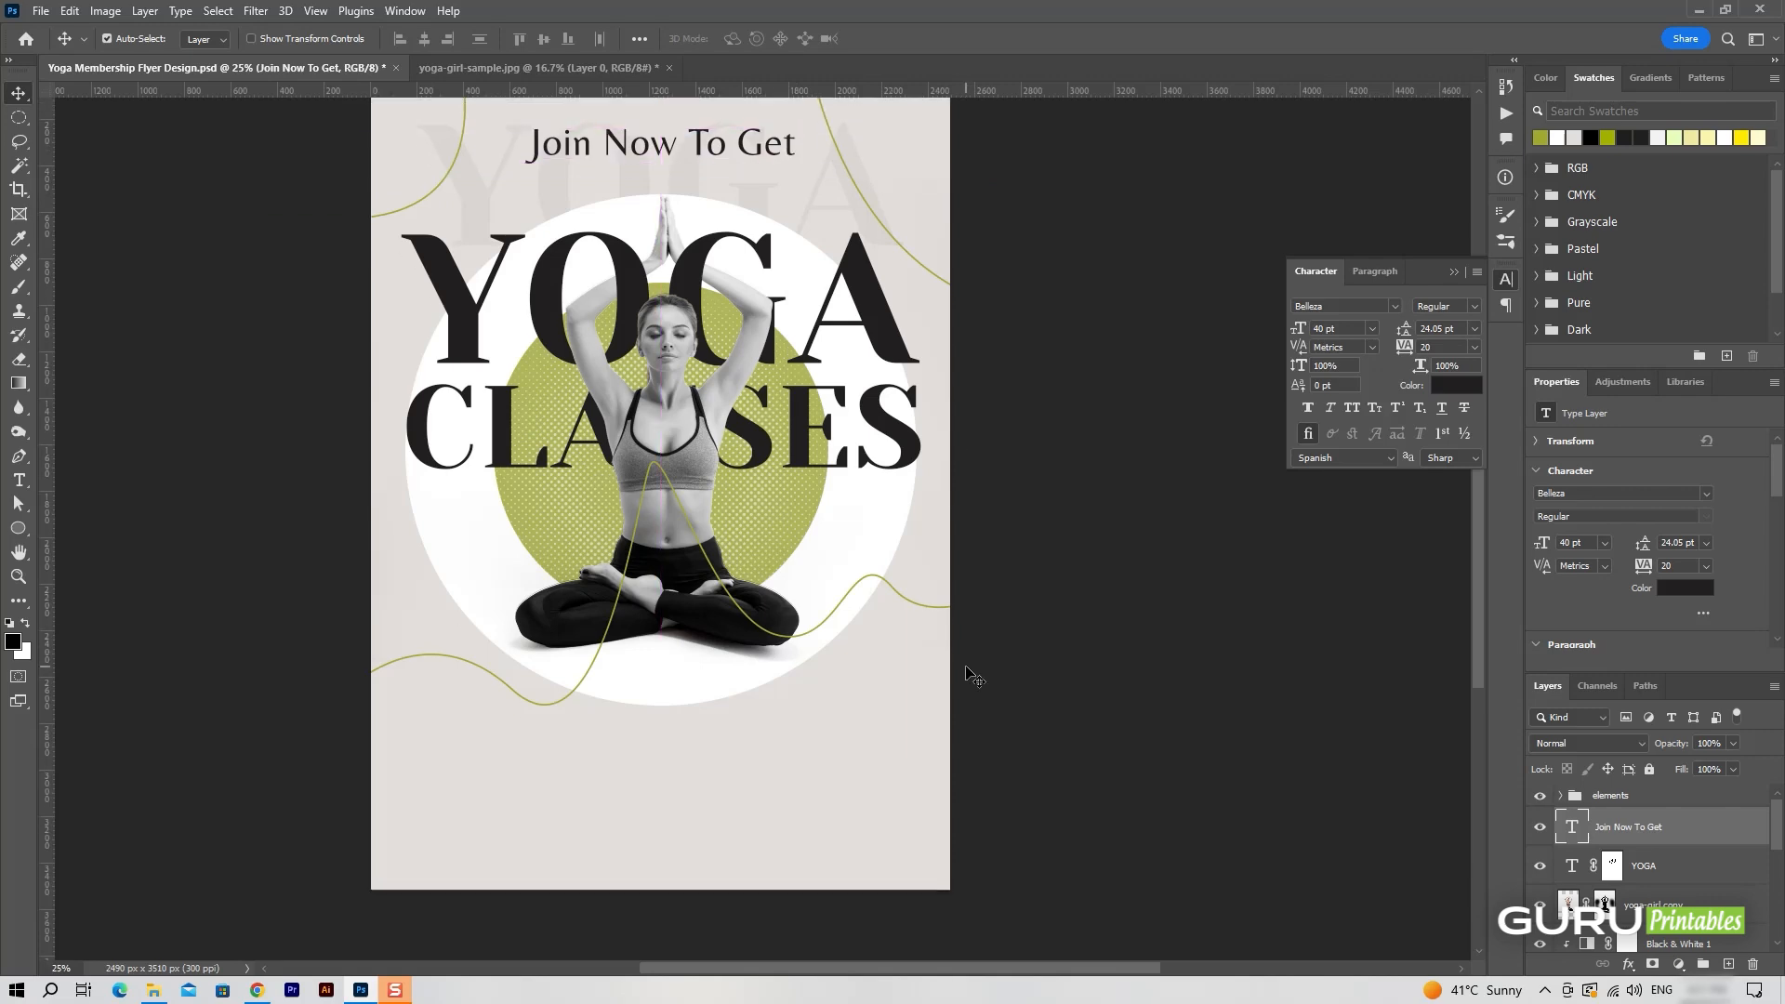
key(ctrl+s)
Add a new layer above the "Join Now To Get" text and name it "offer-BG".
click(1729, 965)
double_click(1615, 826)
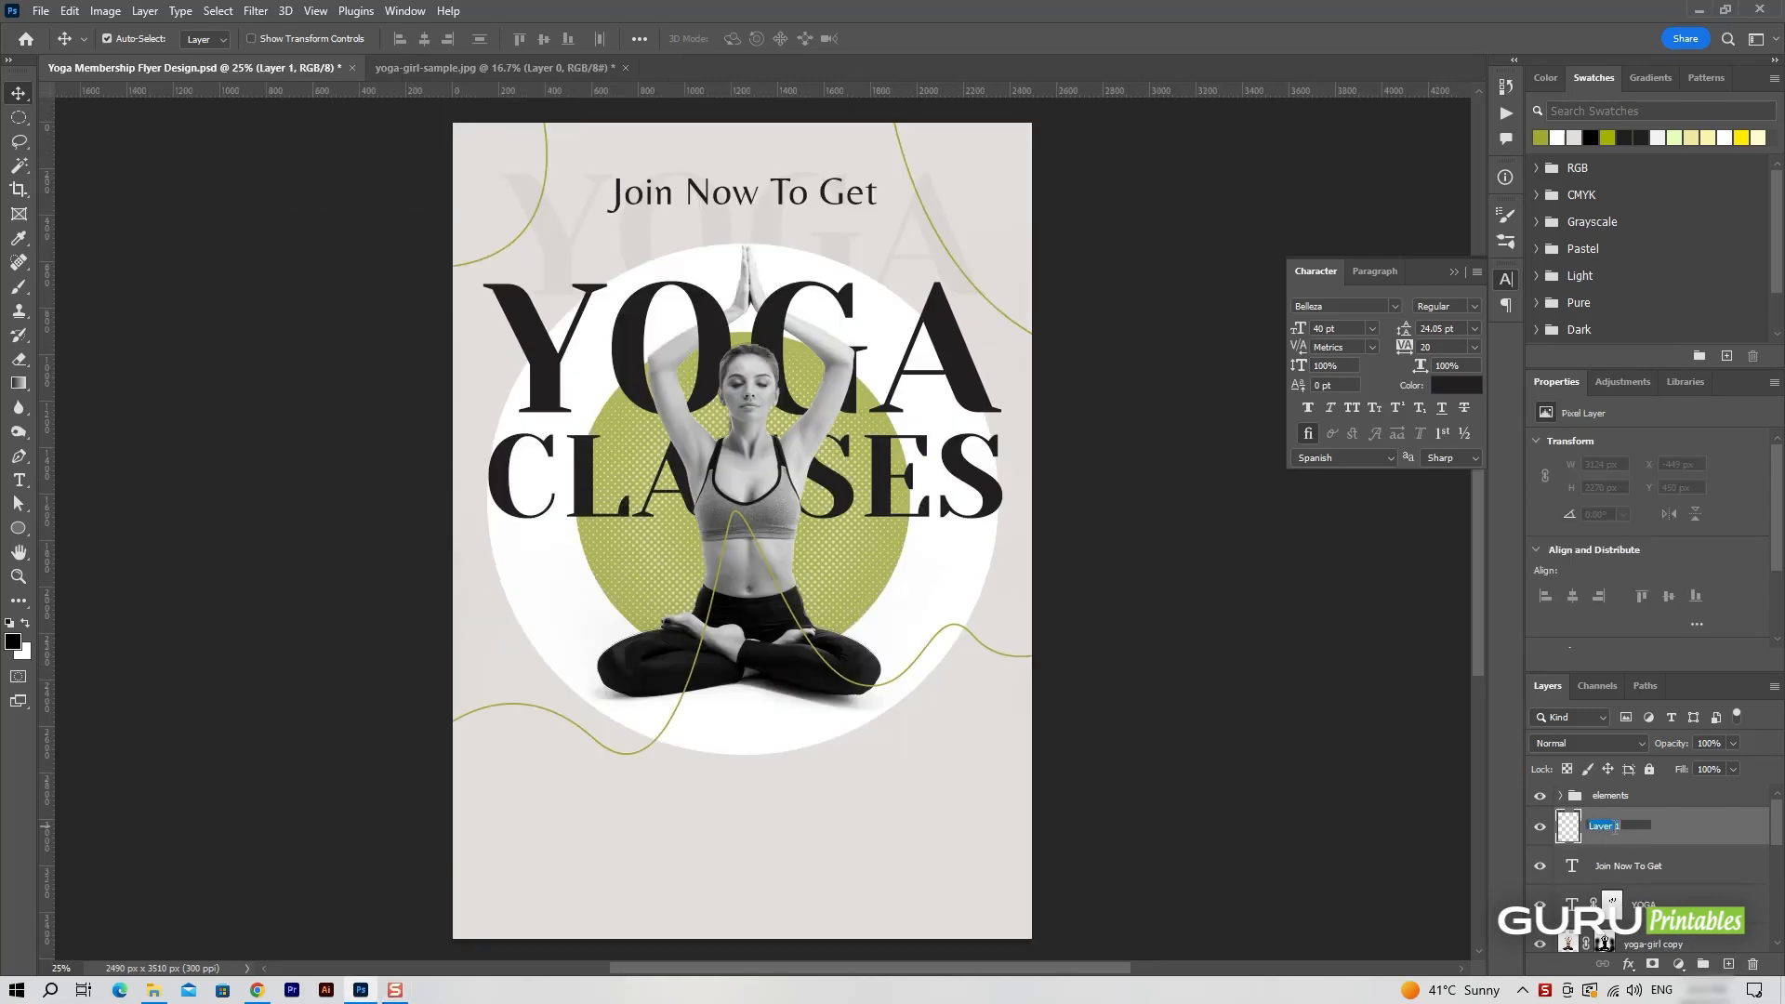
key(Return)
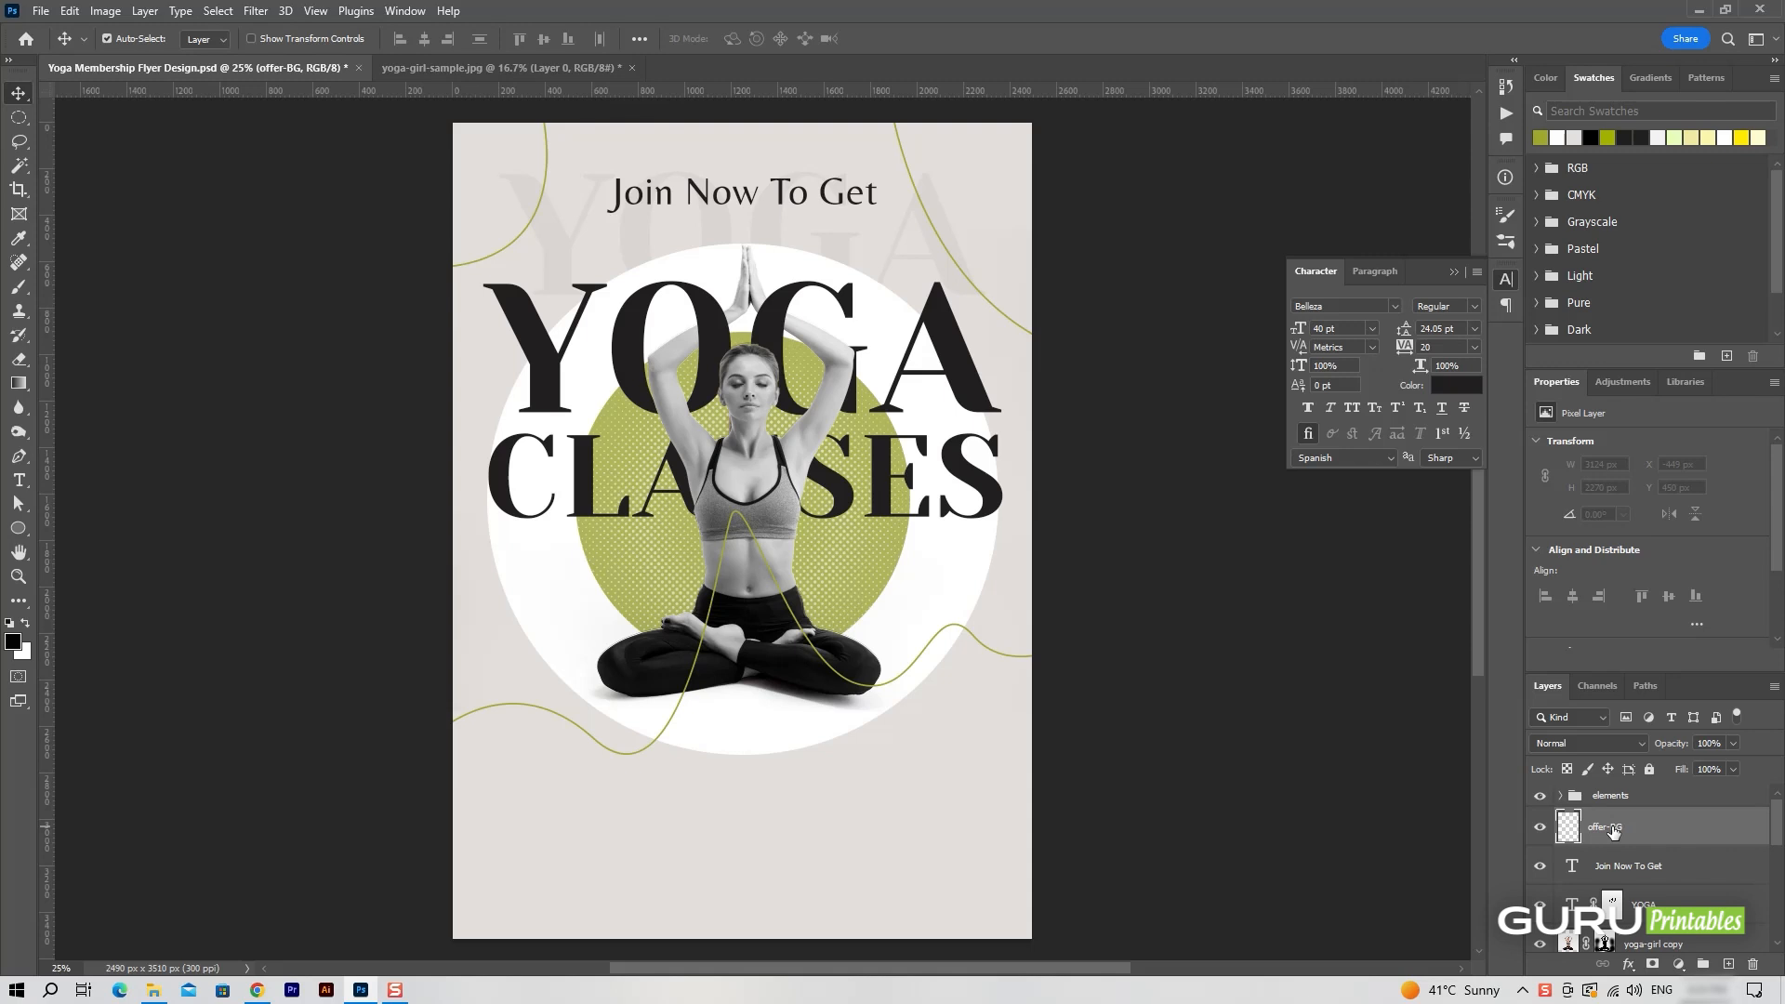
Draw a near-black circle about 480 px wide without stroke over the white circle's lower-left edge, beside the woman's knee.
click(19, 528)
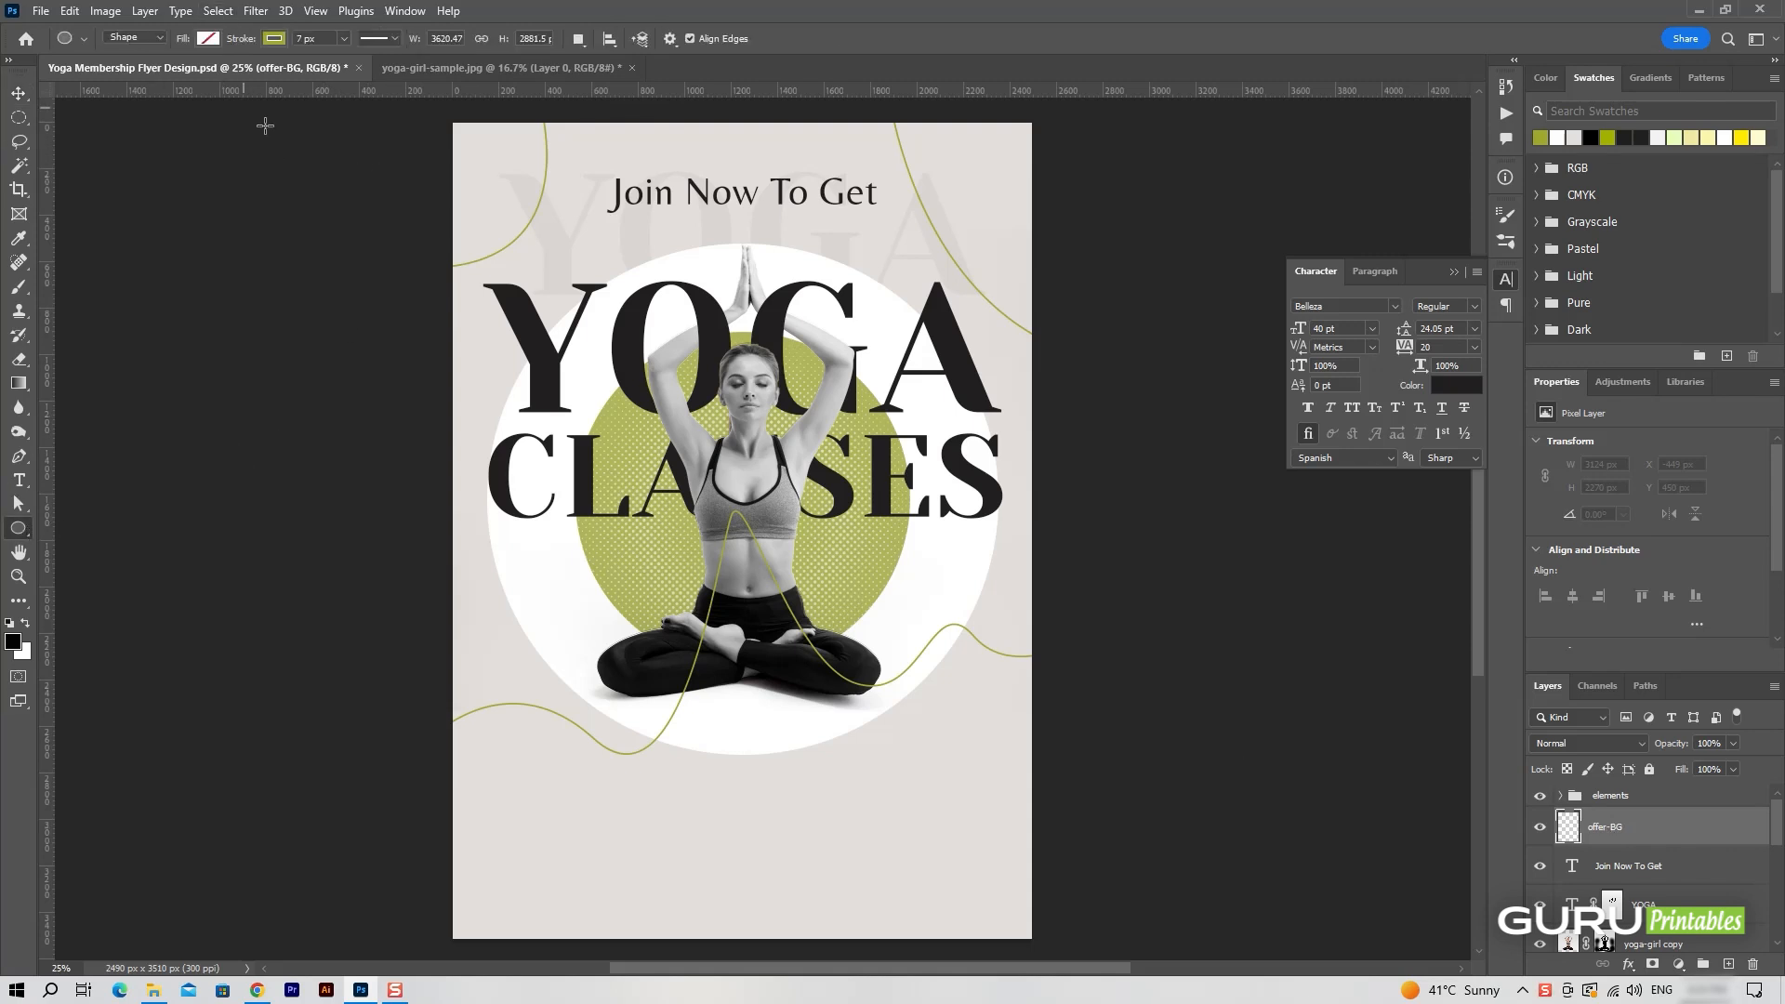
click(275, 46)
click(209, 39)
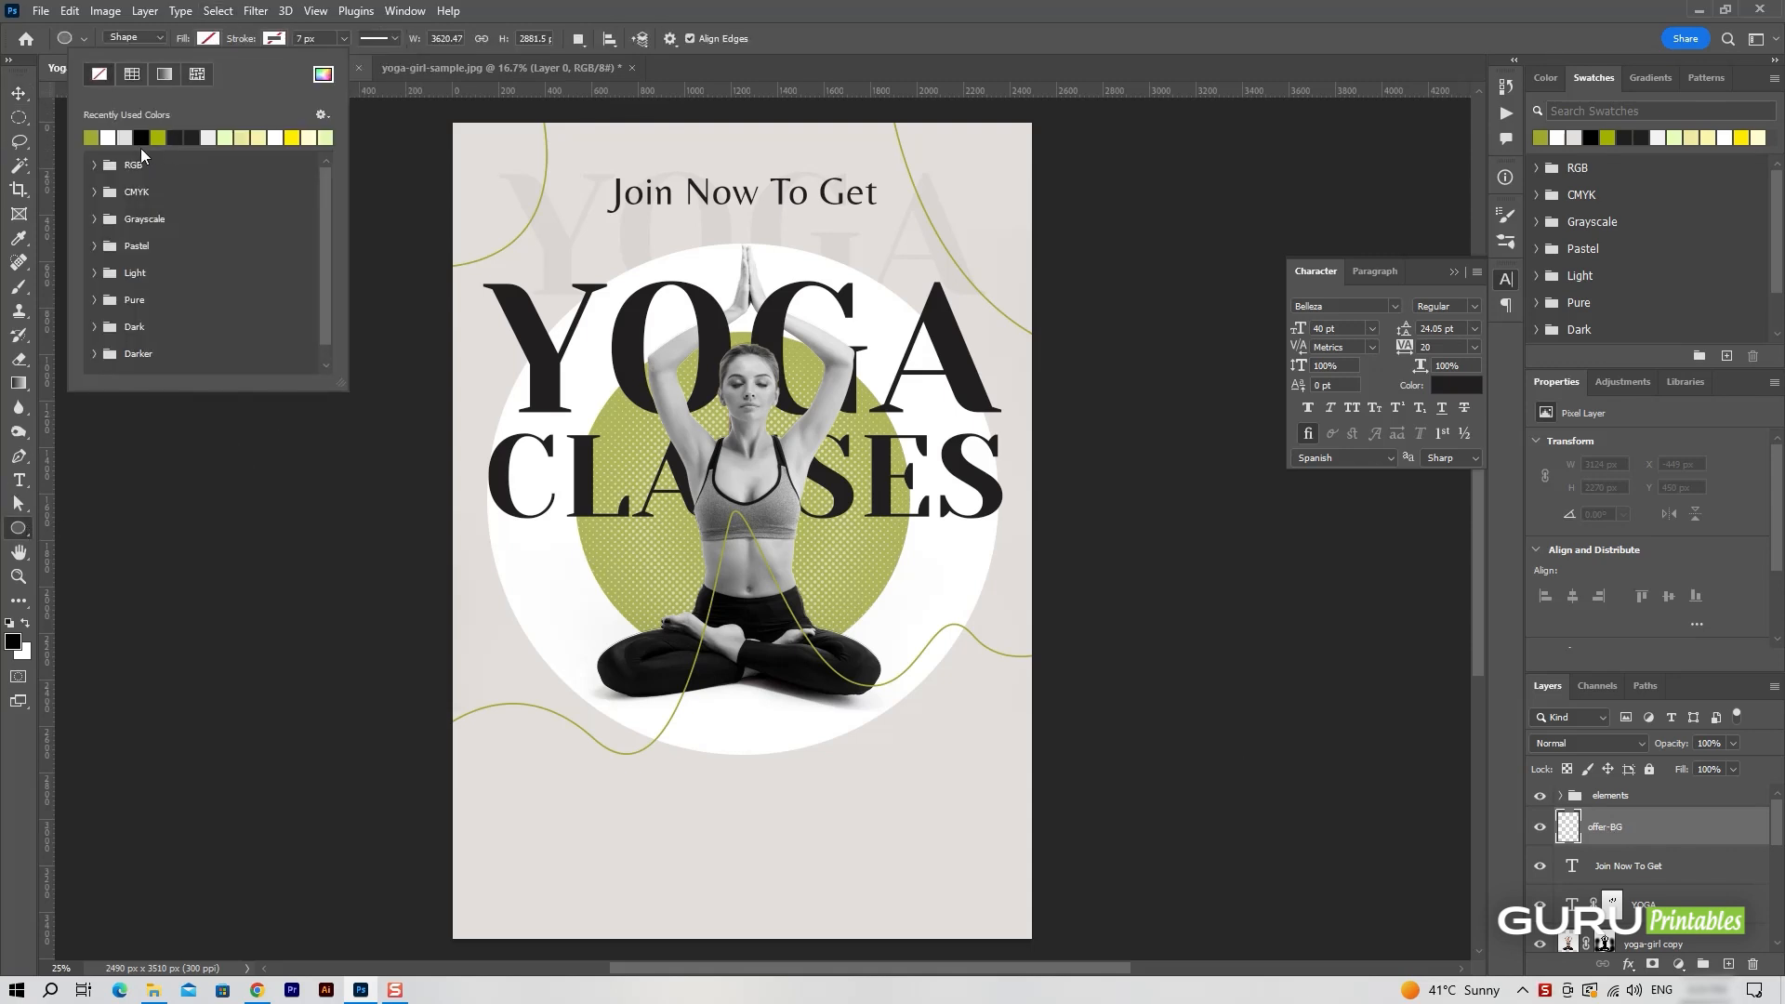
click(142, 137)
drag(490, 565, 528, 637)
key(v)
Duplicate the near-black offer circle and fill the copy with olive green.
key(ctrl+j)
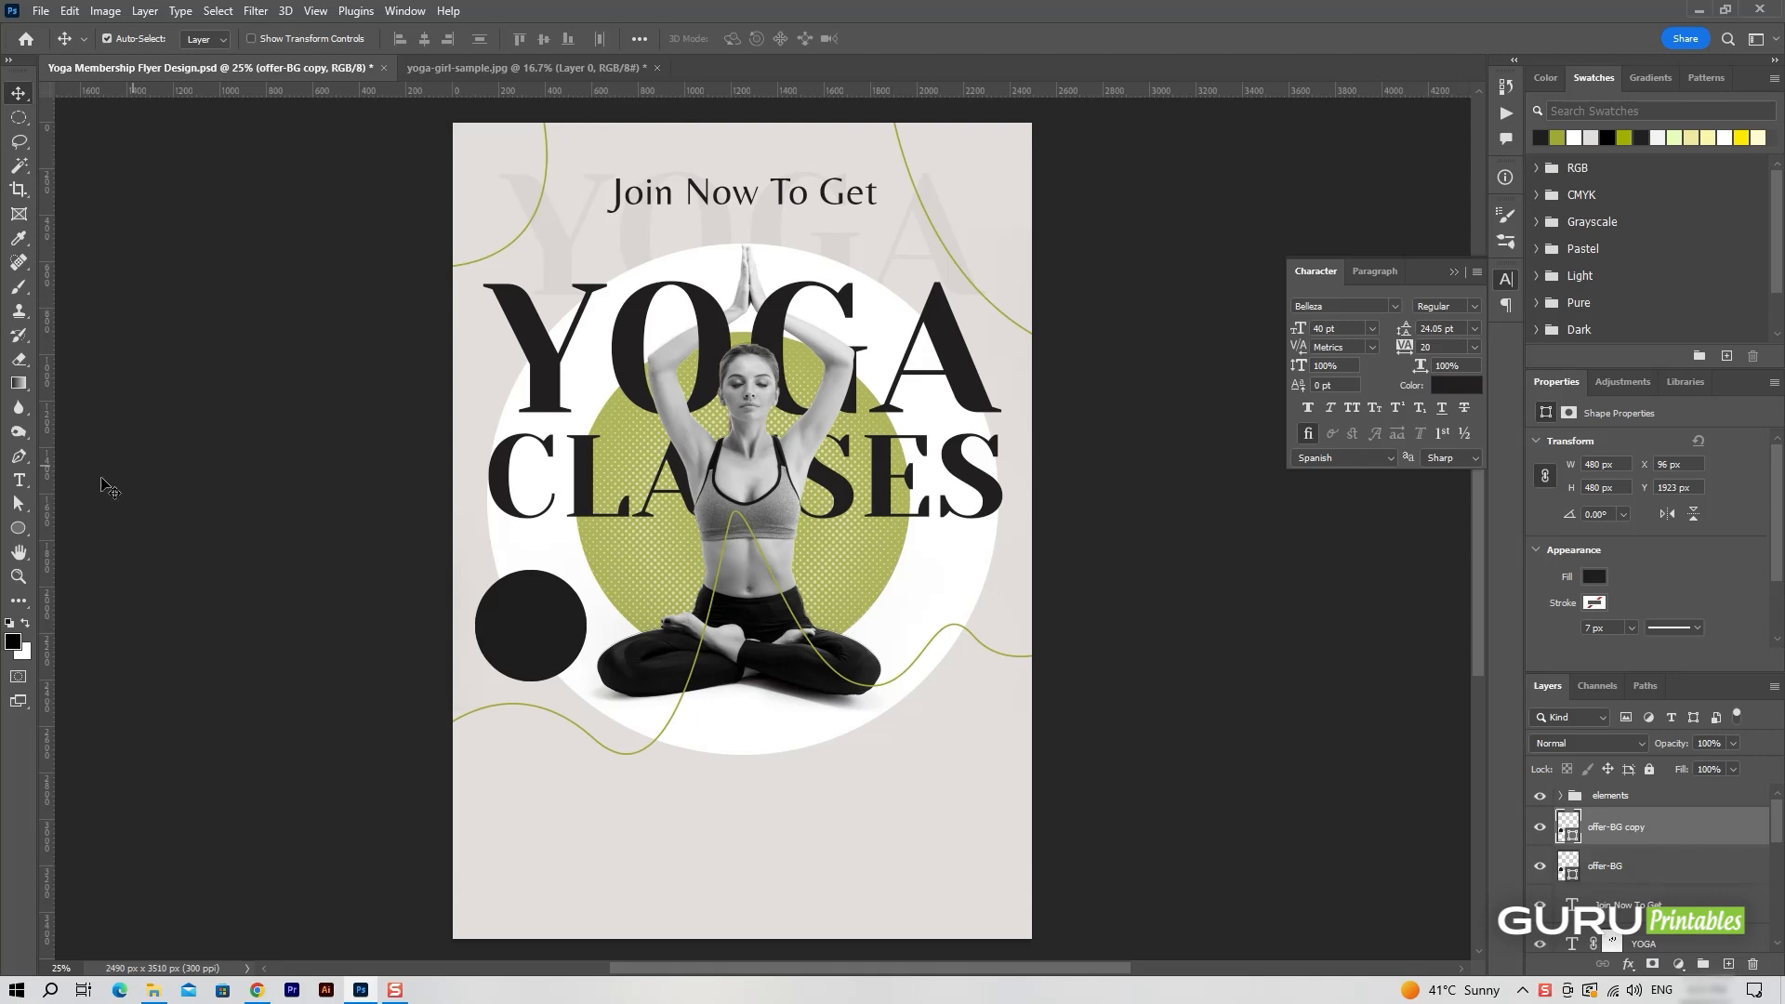
click(18, 529)
click(207, 38)
click(108, 137)
key(Return)
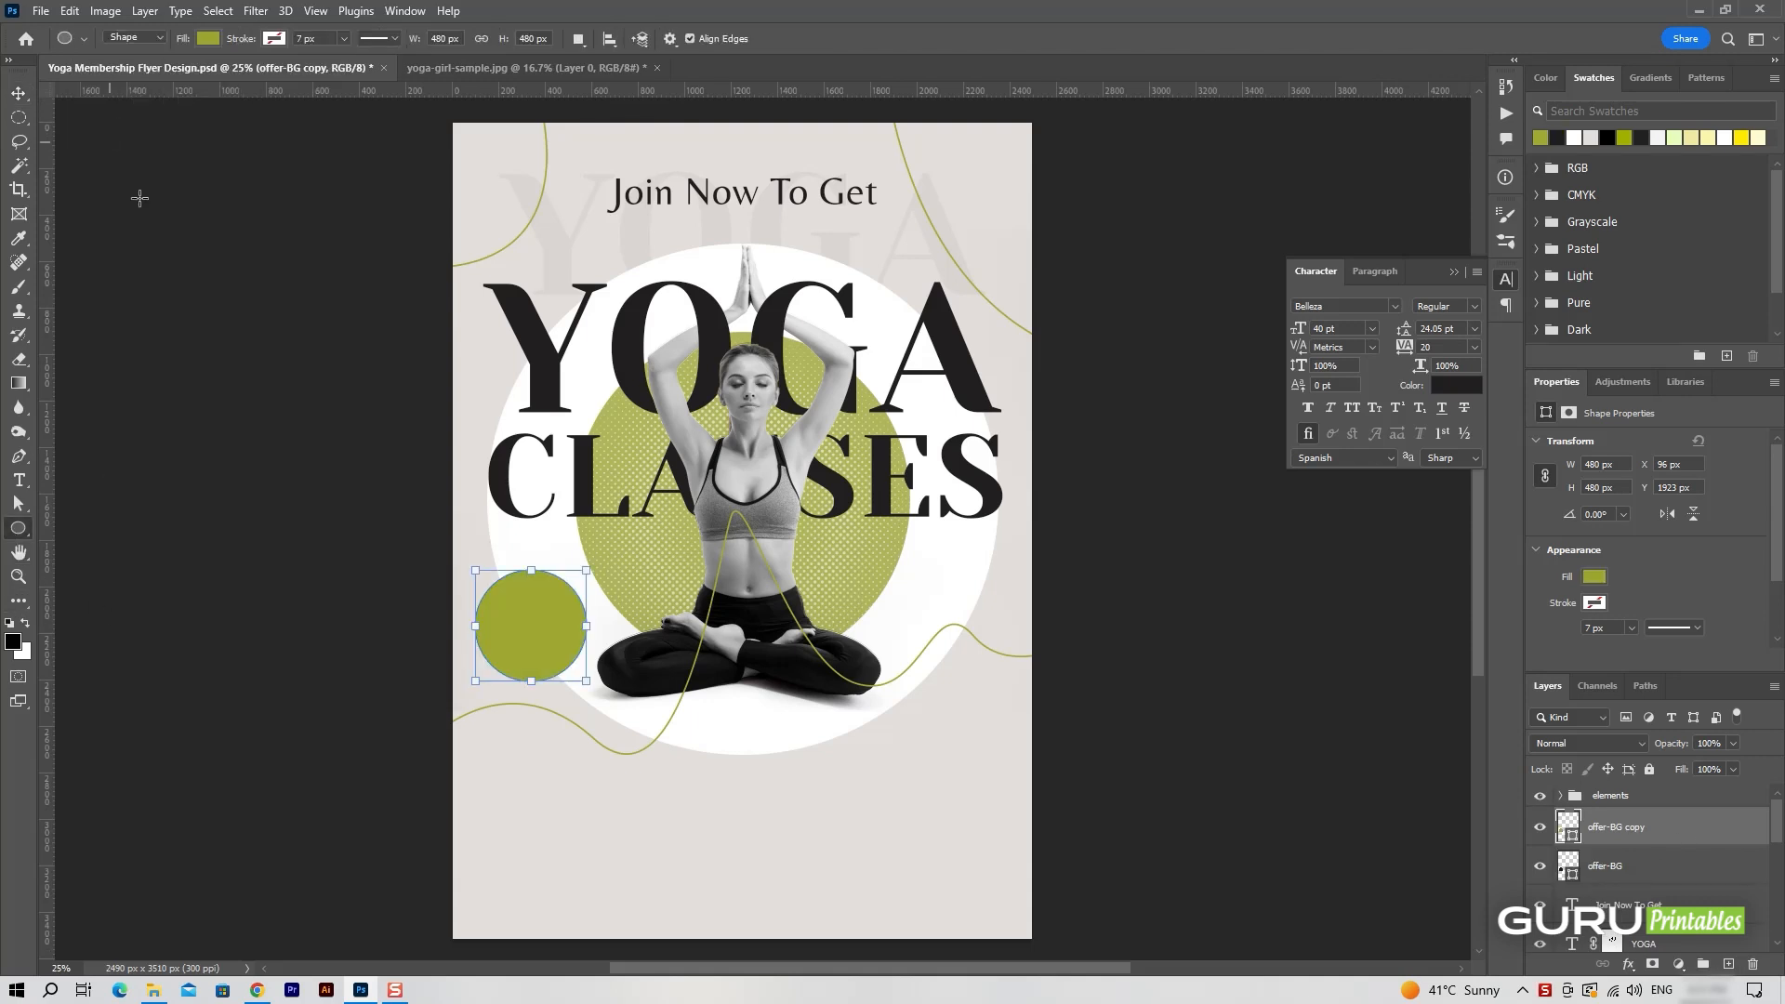
Scale the olive-green circle proportionally about its centre to about 420 px wide.
drag(587, 677, 575, 673)
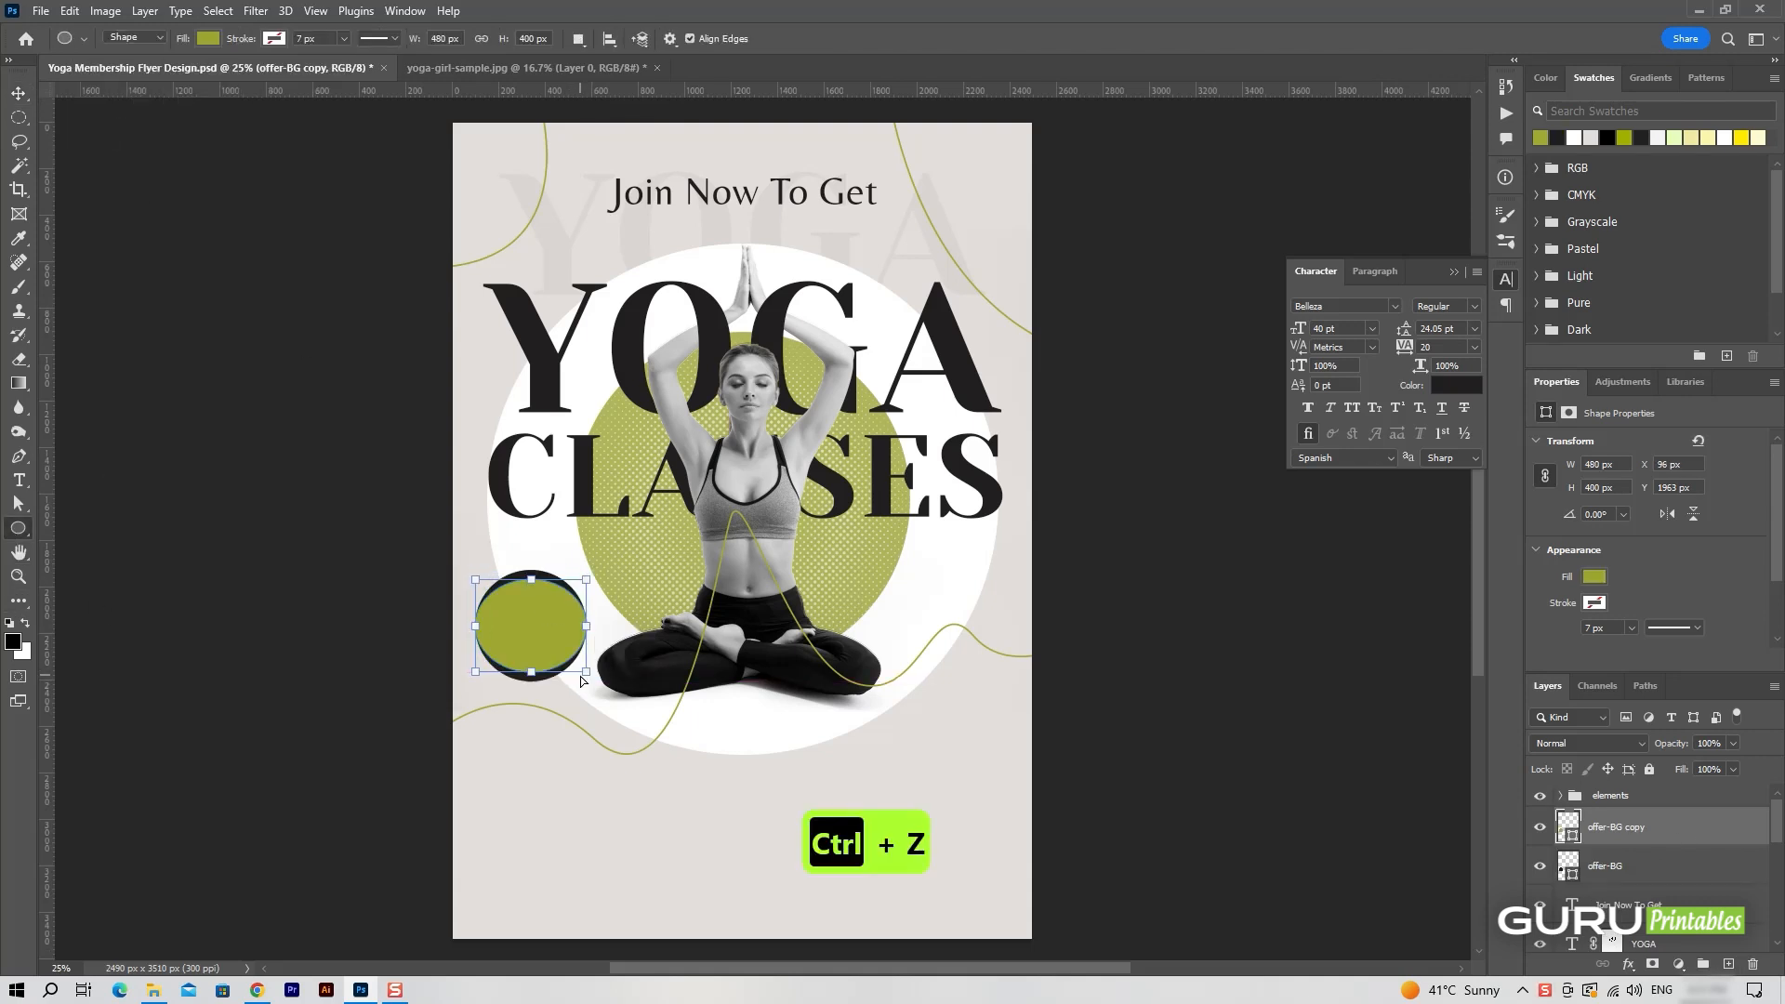
key(ctrl+z)
drag(584, 679, 577, 673)
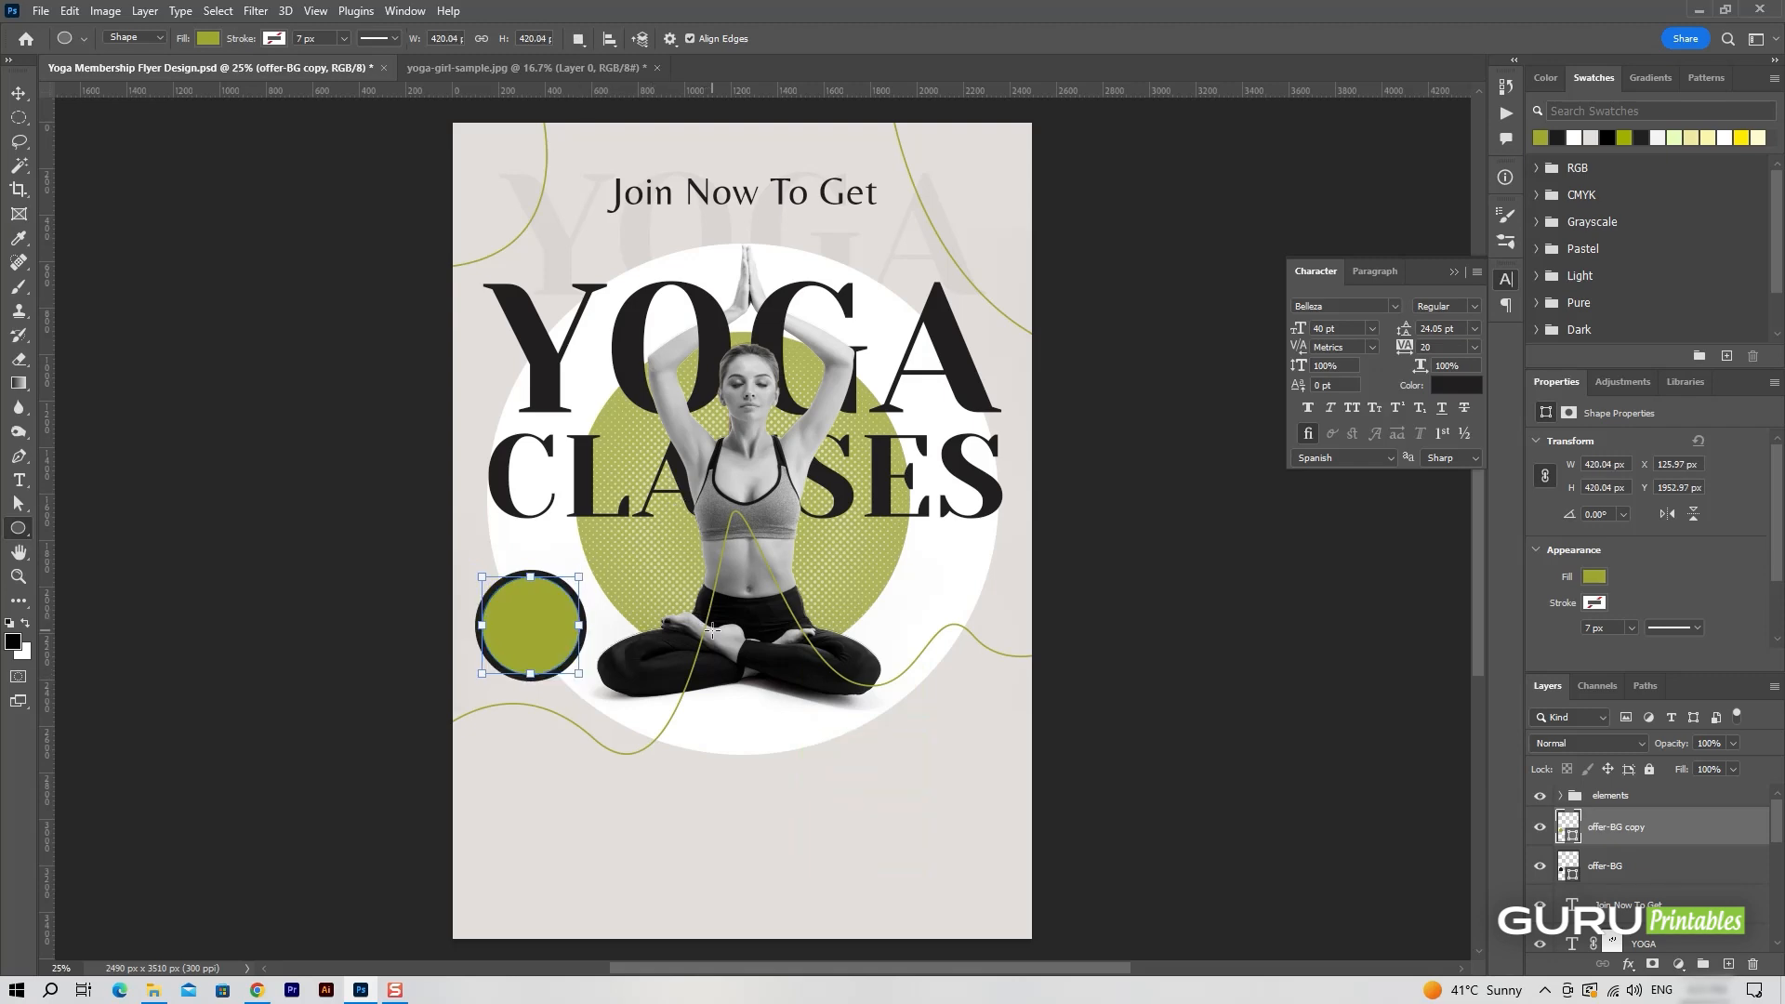
key(v)
Reduce the fill opacity of the smaller offer circle to 0%.
right_click(1710, 834)
click(1527, 662)
click(1735, 769)
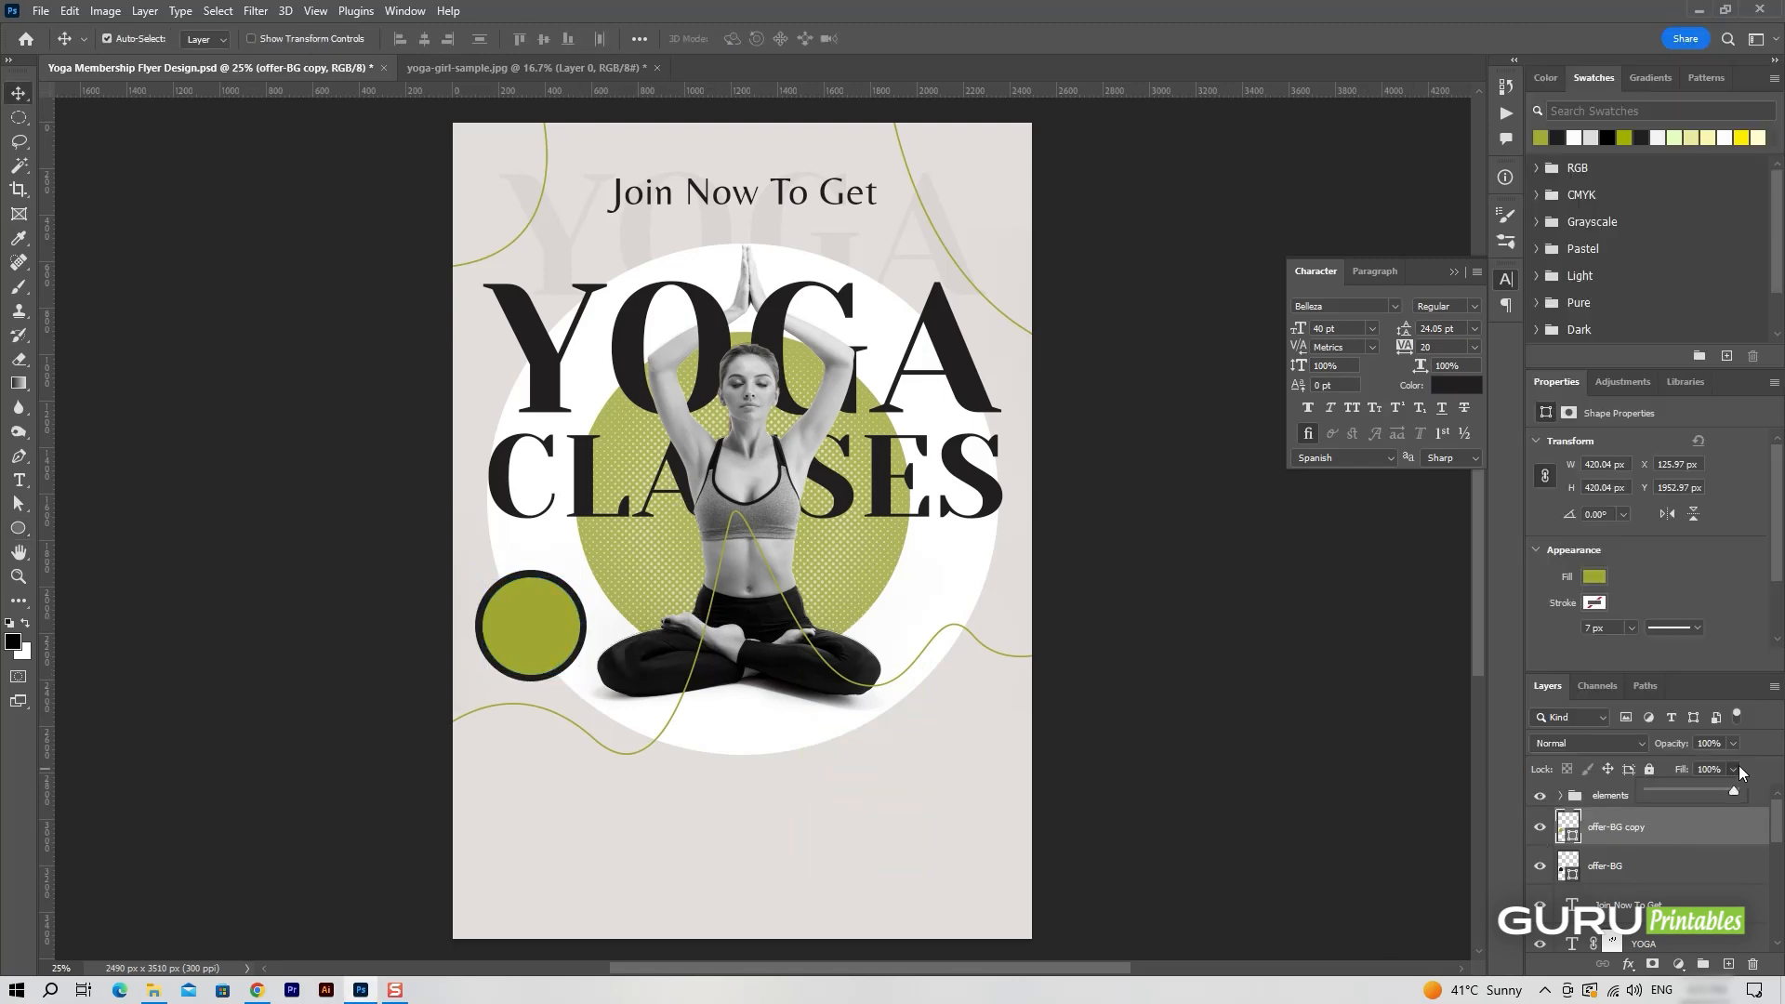
Give the smaller offer circle a 5 px inside stroke in olive green (9fa732) and link both offer circle layers.
right_click(1637, 823)
click(1581, 45)
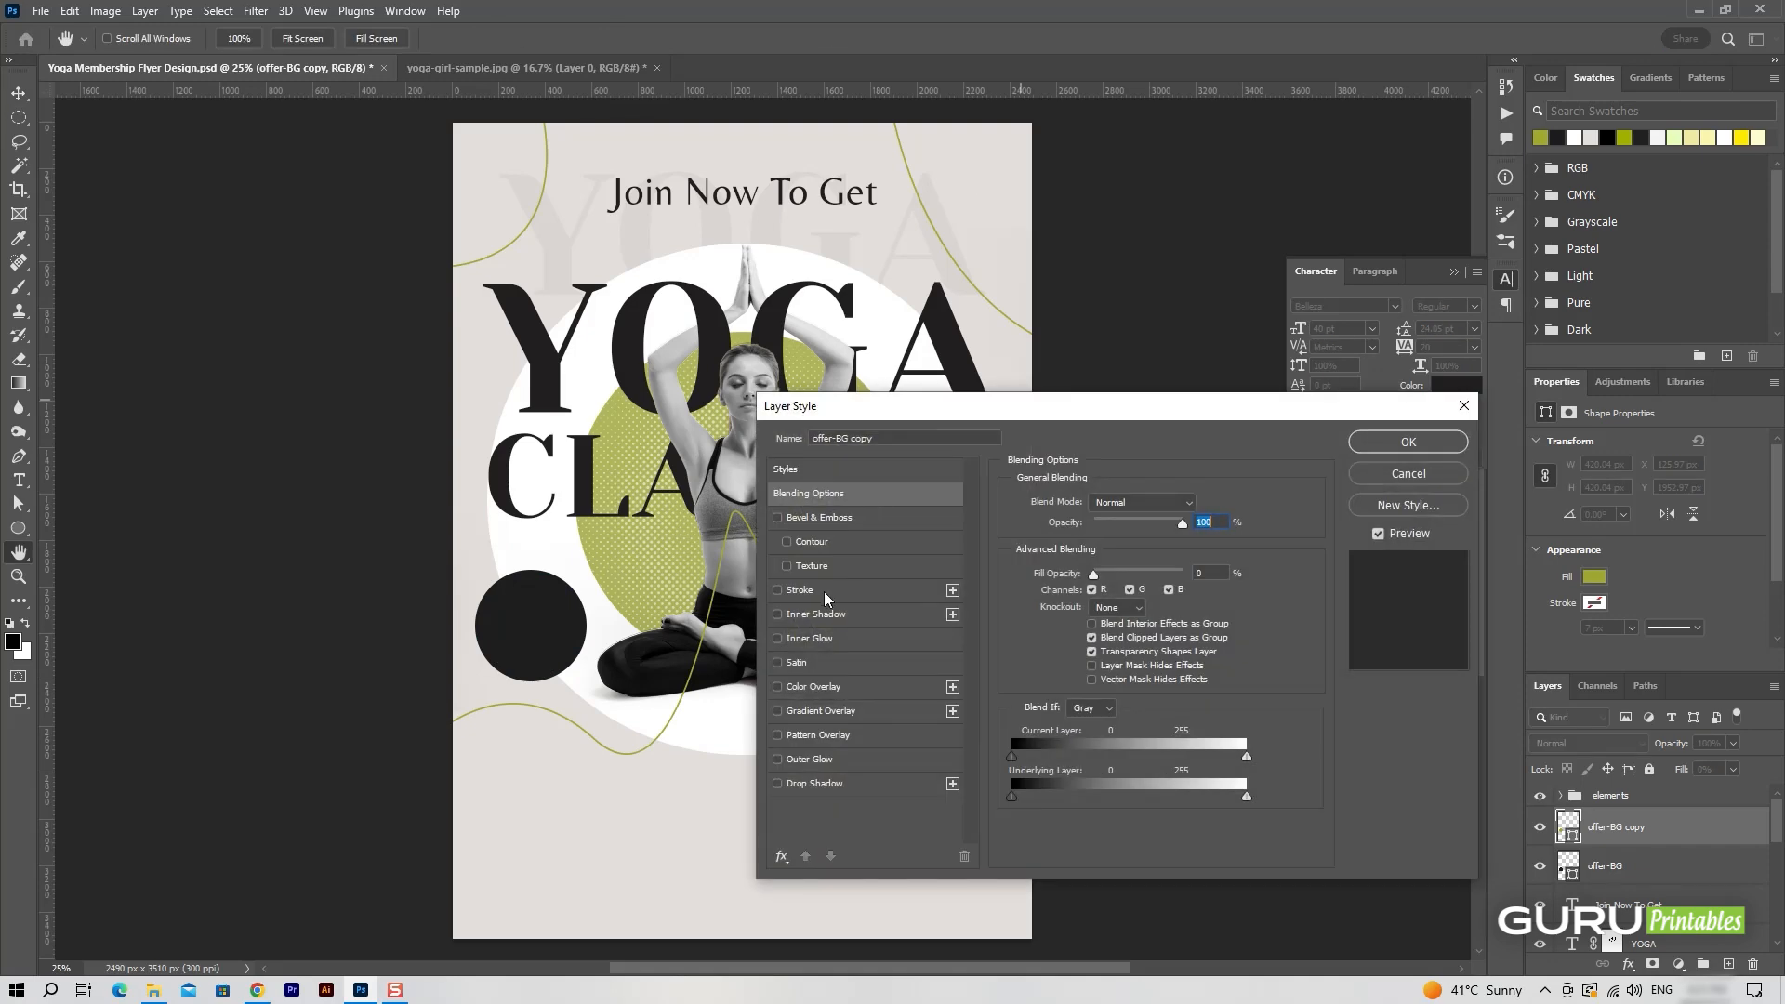
click(824, 591)
click(1053, 636)
click(1545, 138)
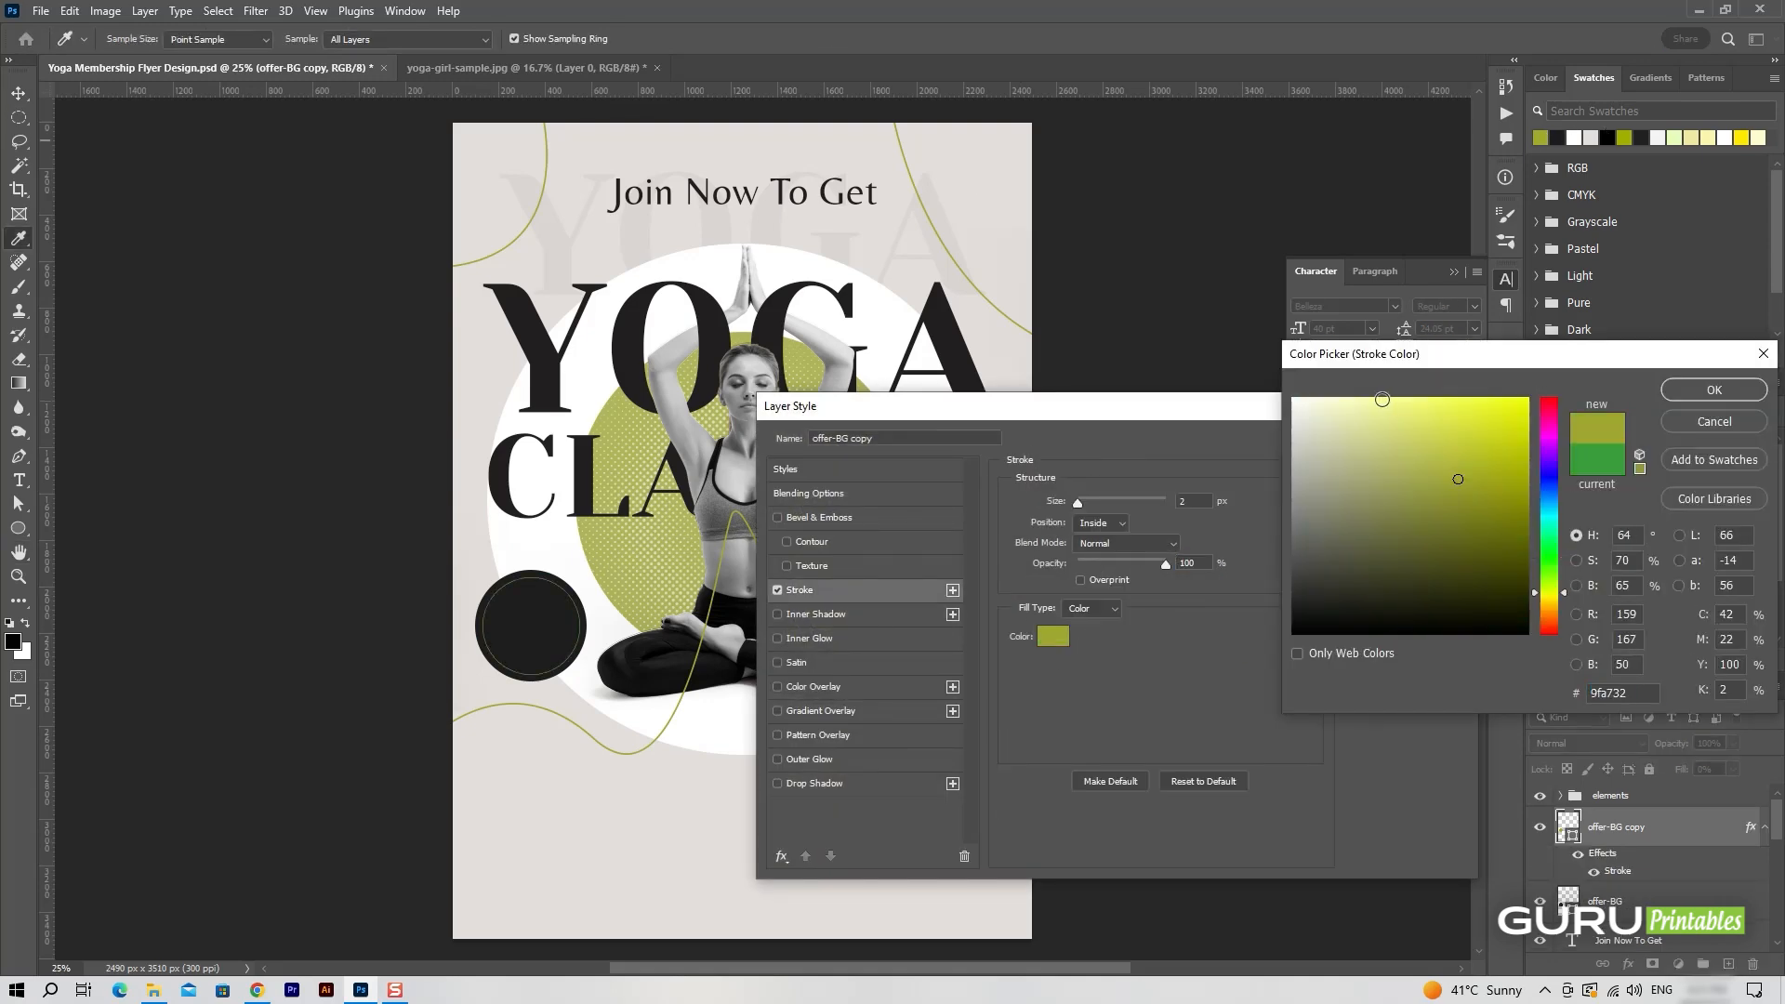
click(1714, 389)
drag(1078, 502, 1081, 502)
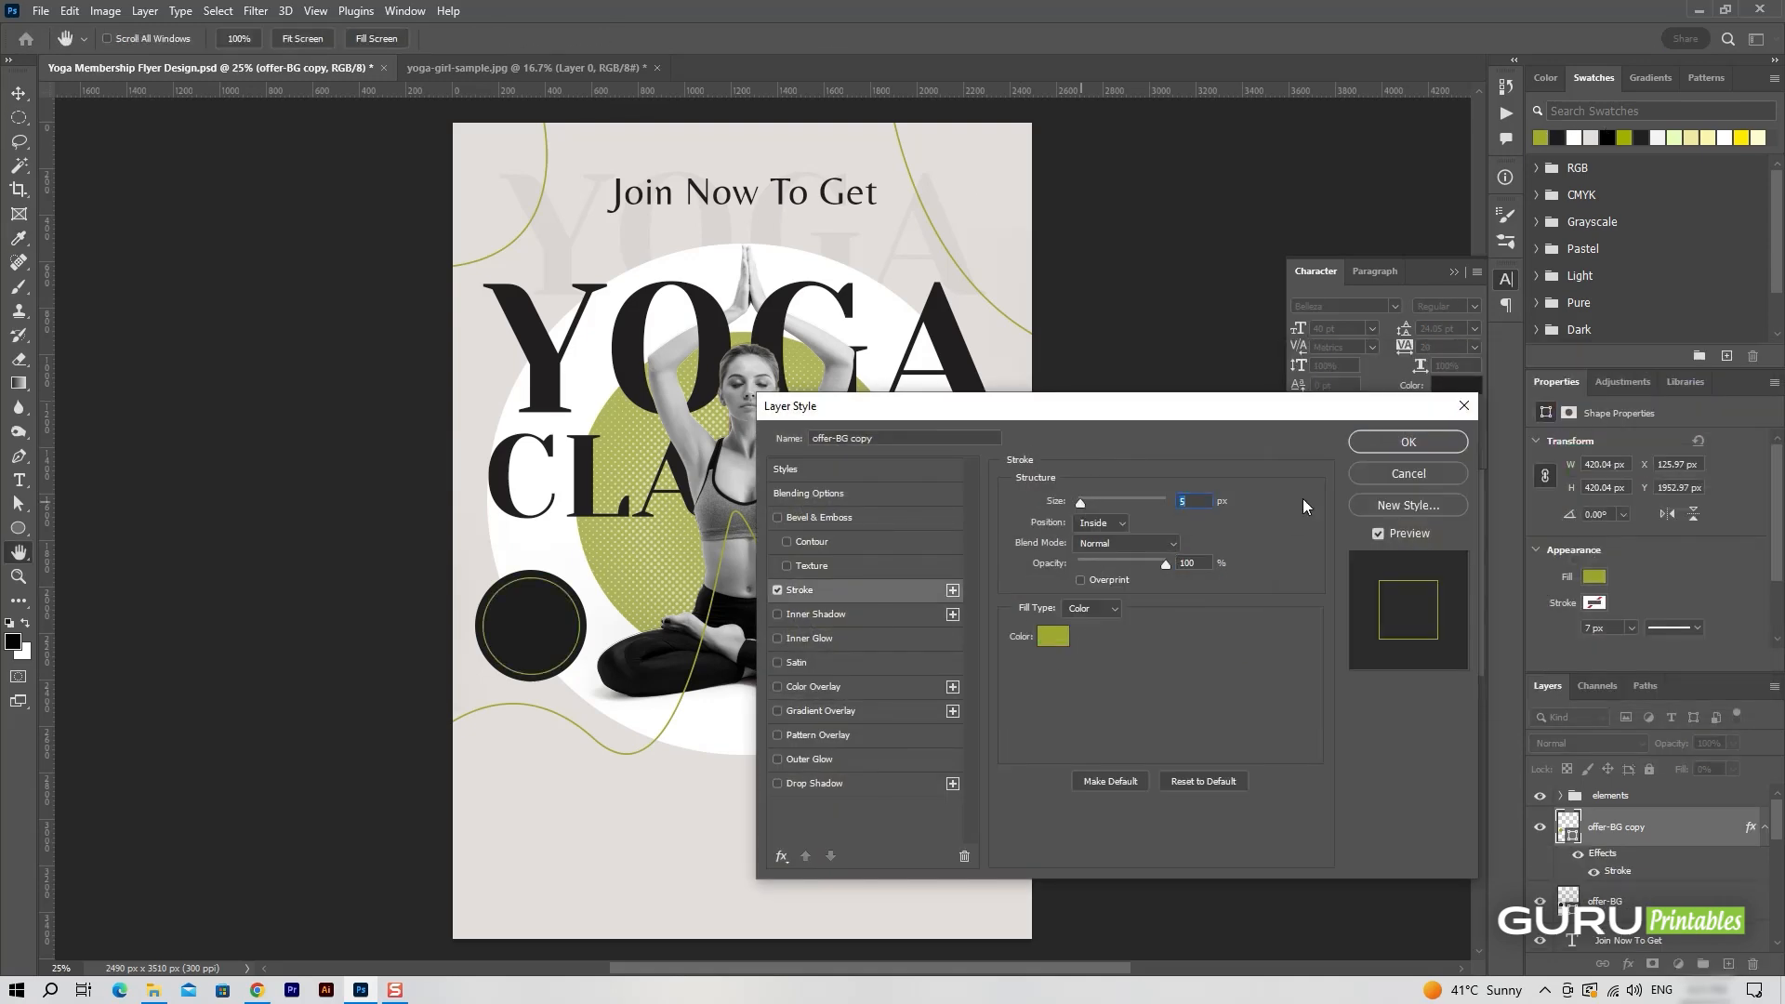
click(1437, 443)
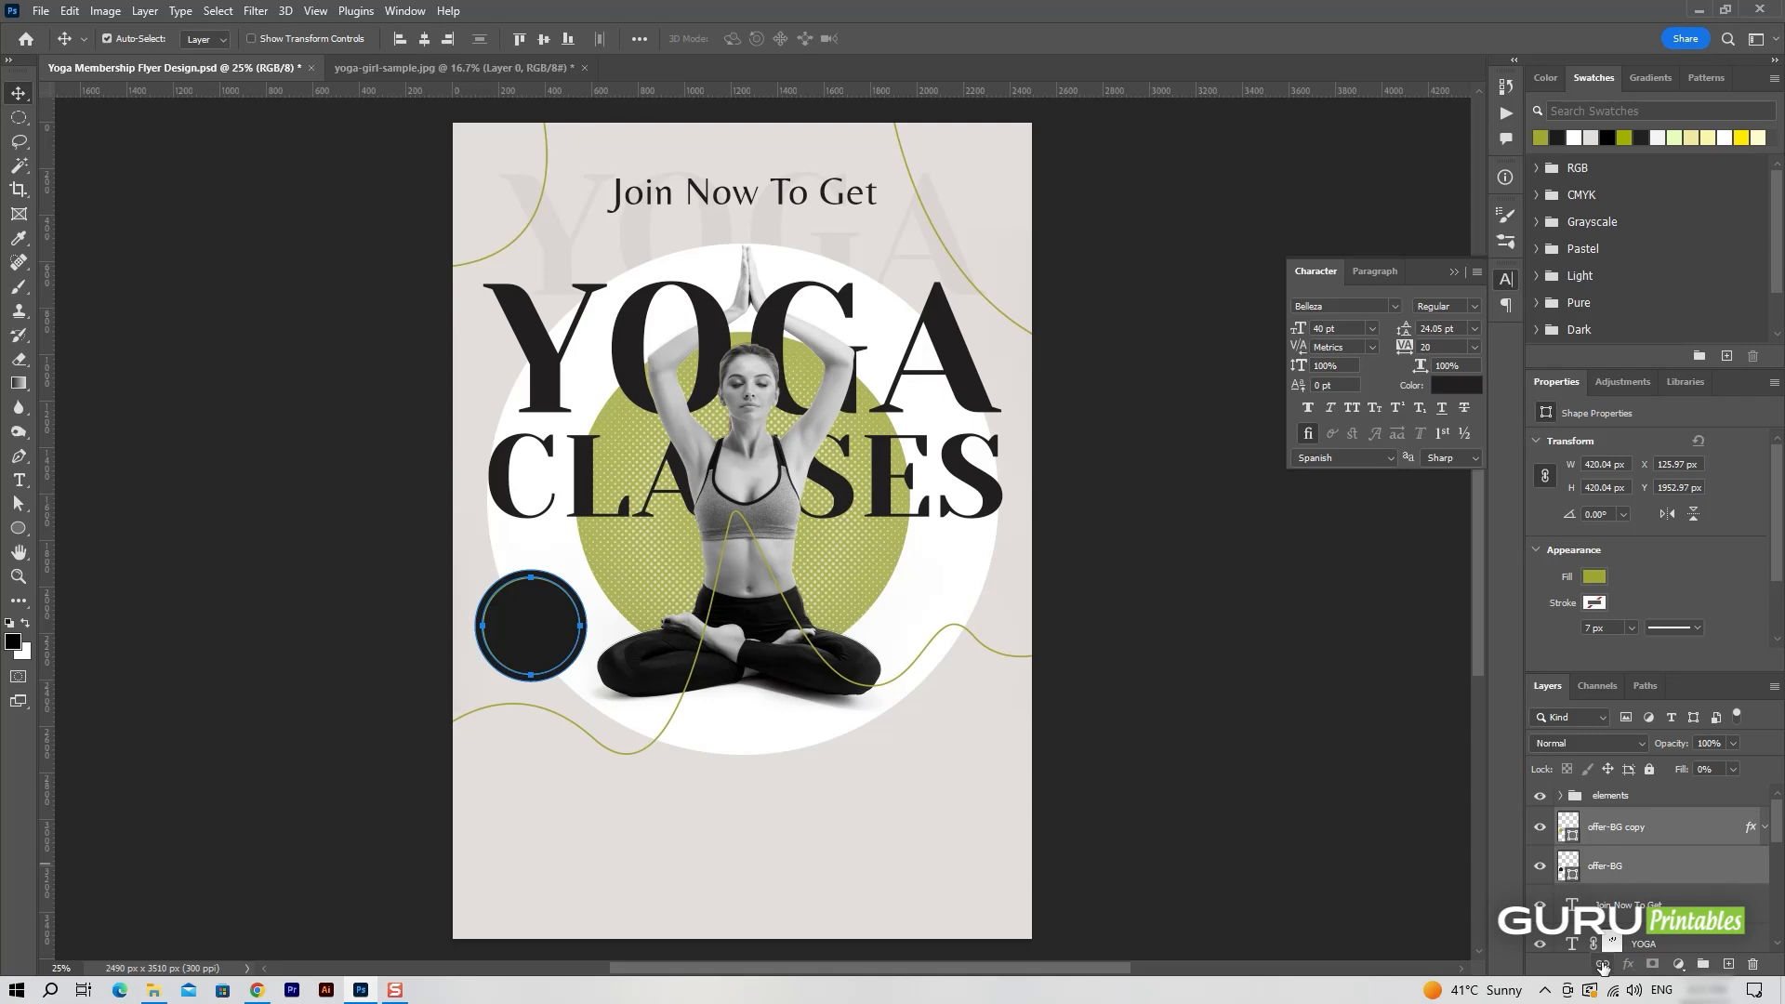
Add the text "Special" in off-white (f5f5f5) just below the large white circle.
key(ctrl+equal)
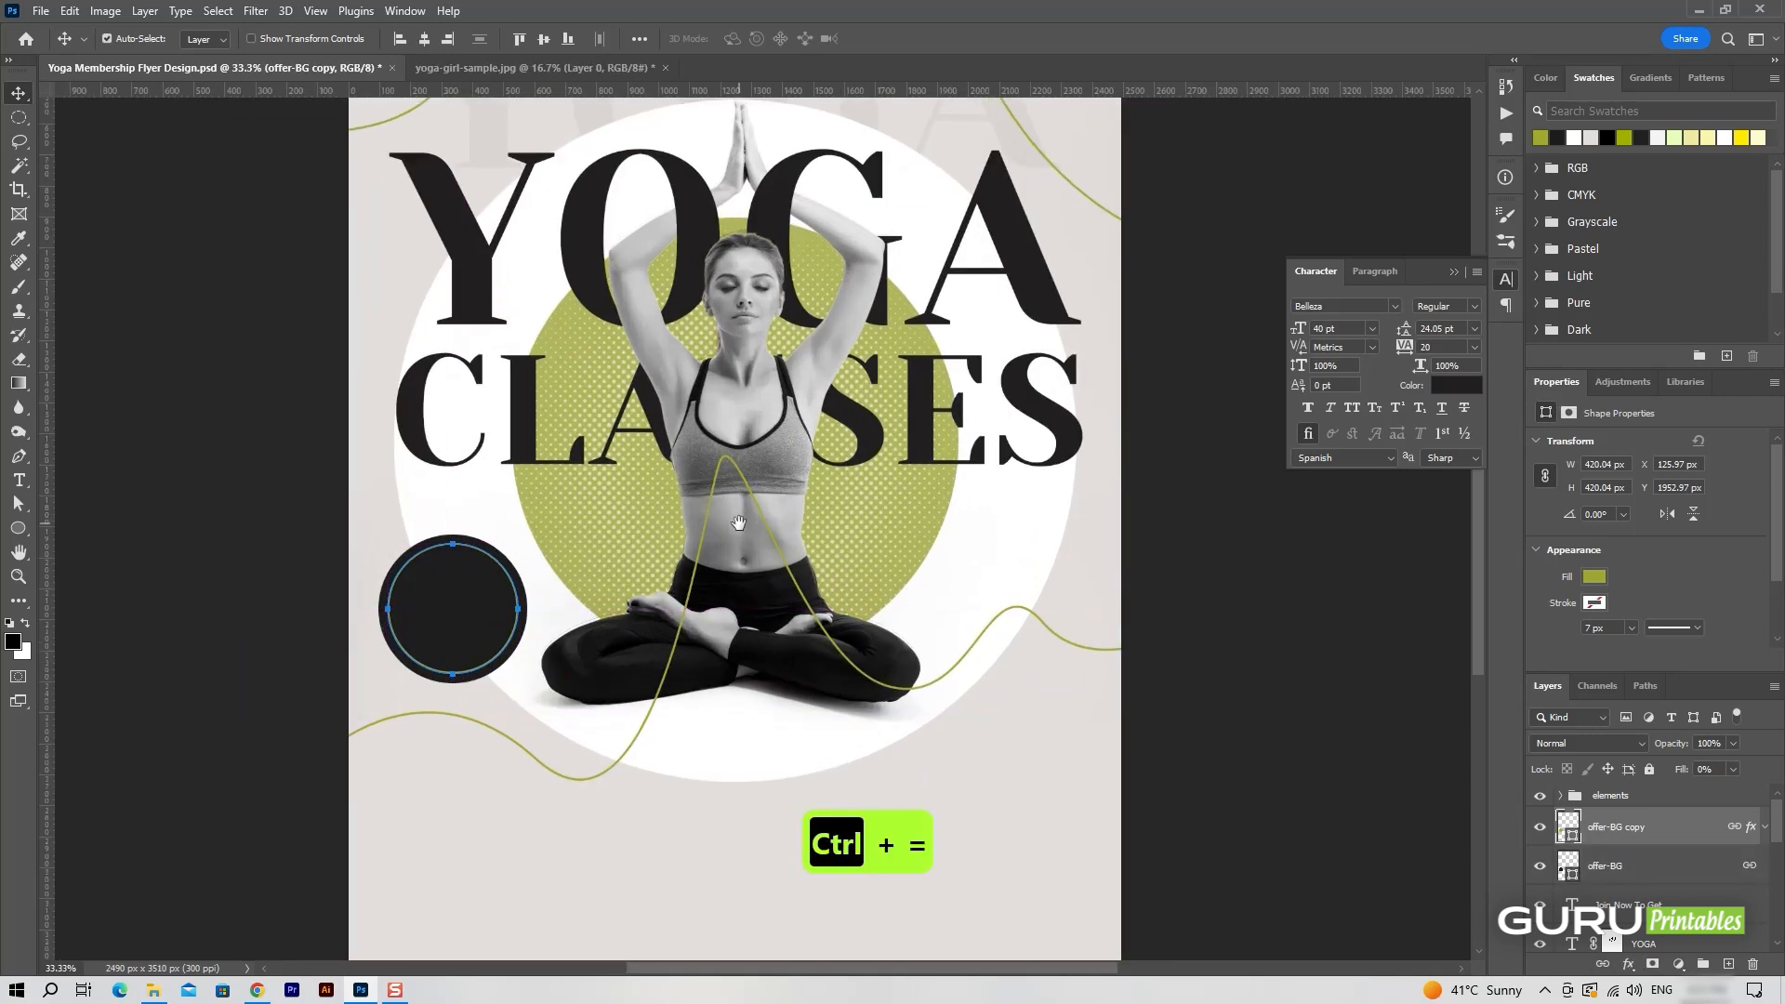
scroll(1610, 845, up, 5)
click(1638, 801)
click(1650, 835)
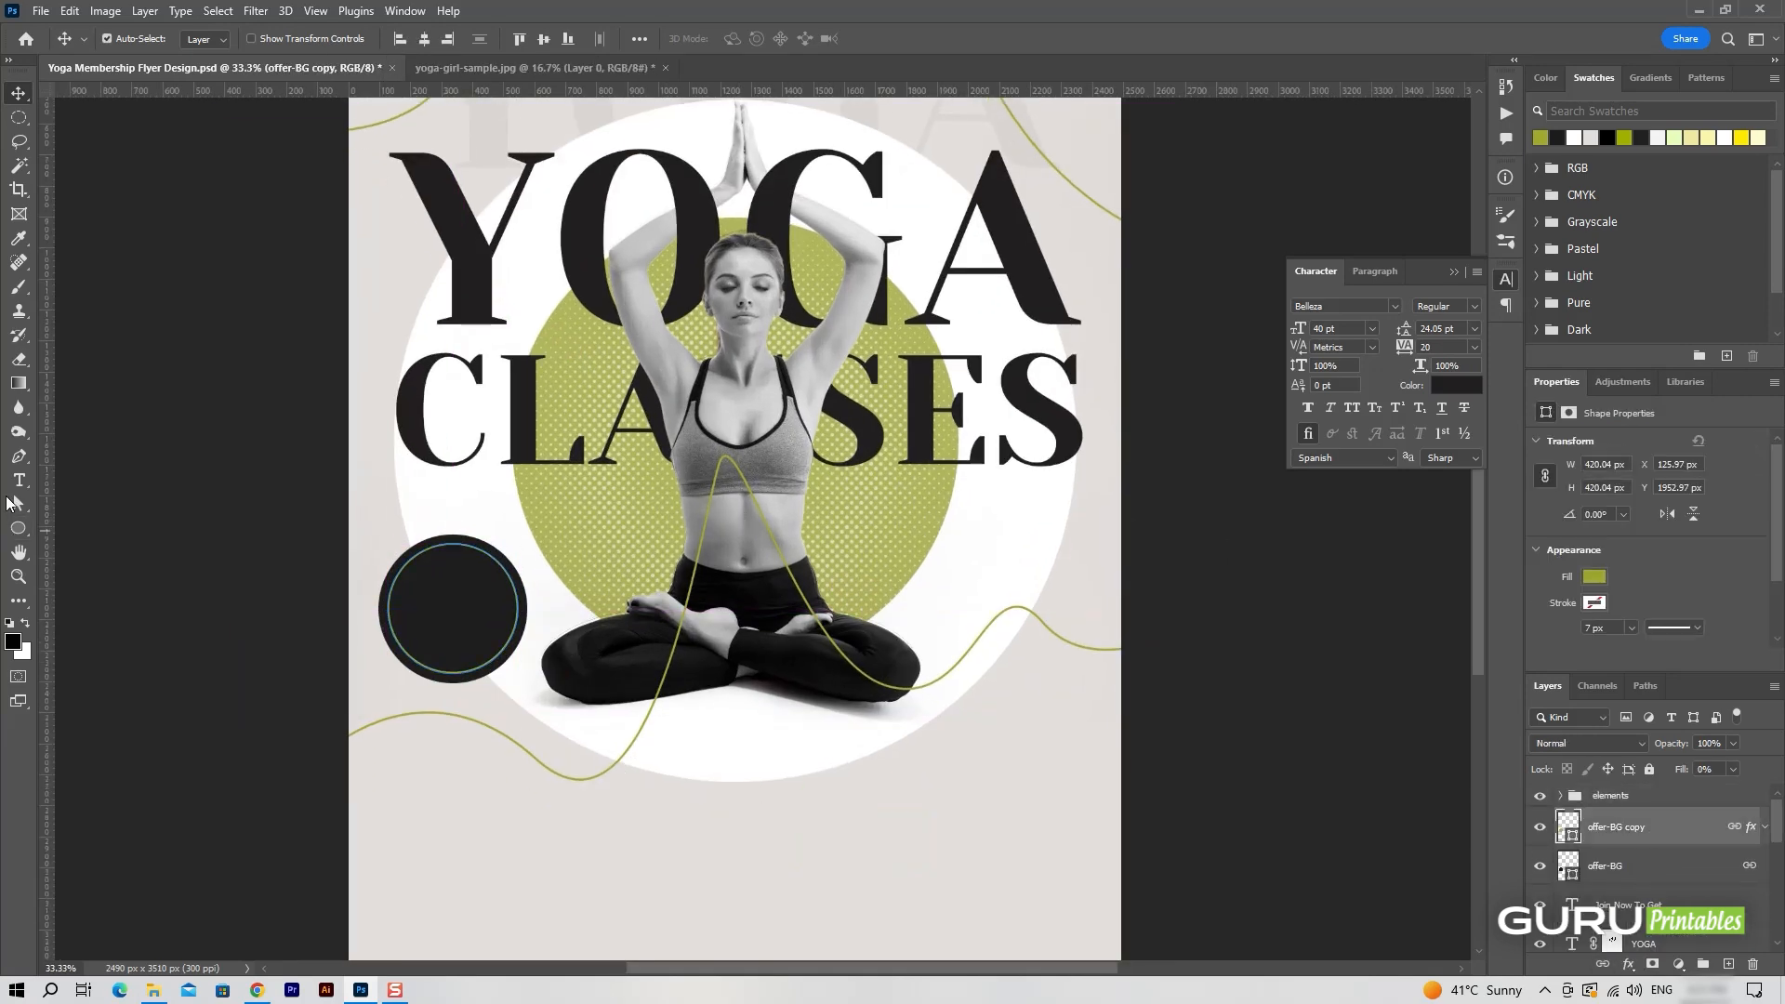
key(t)
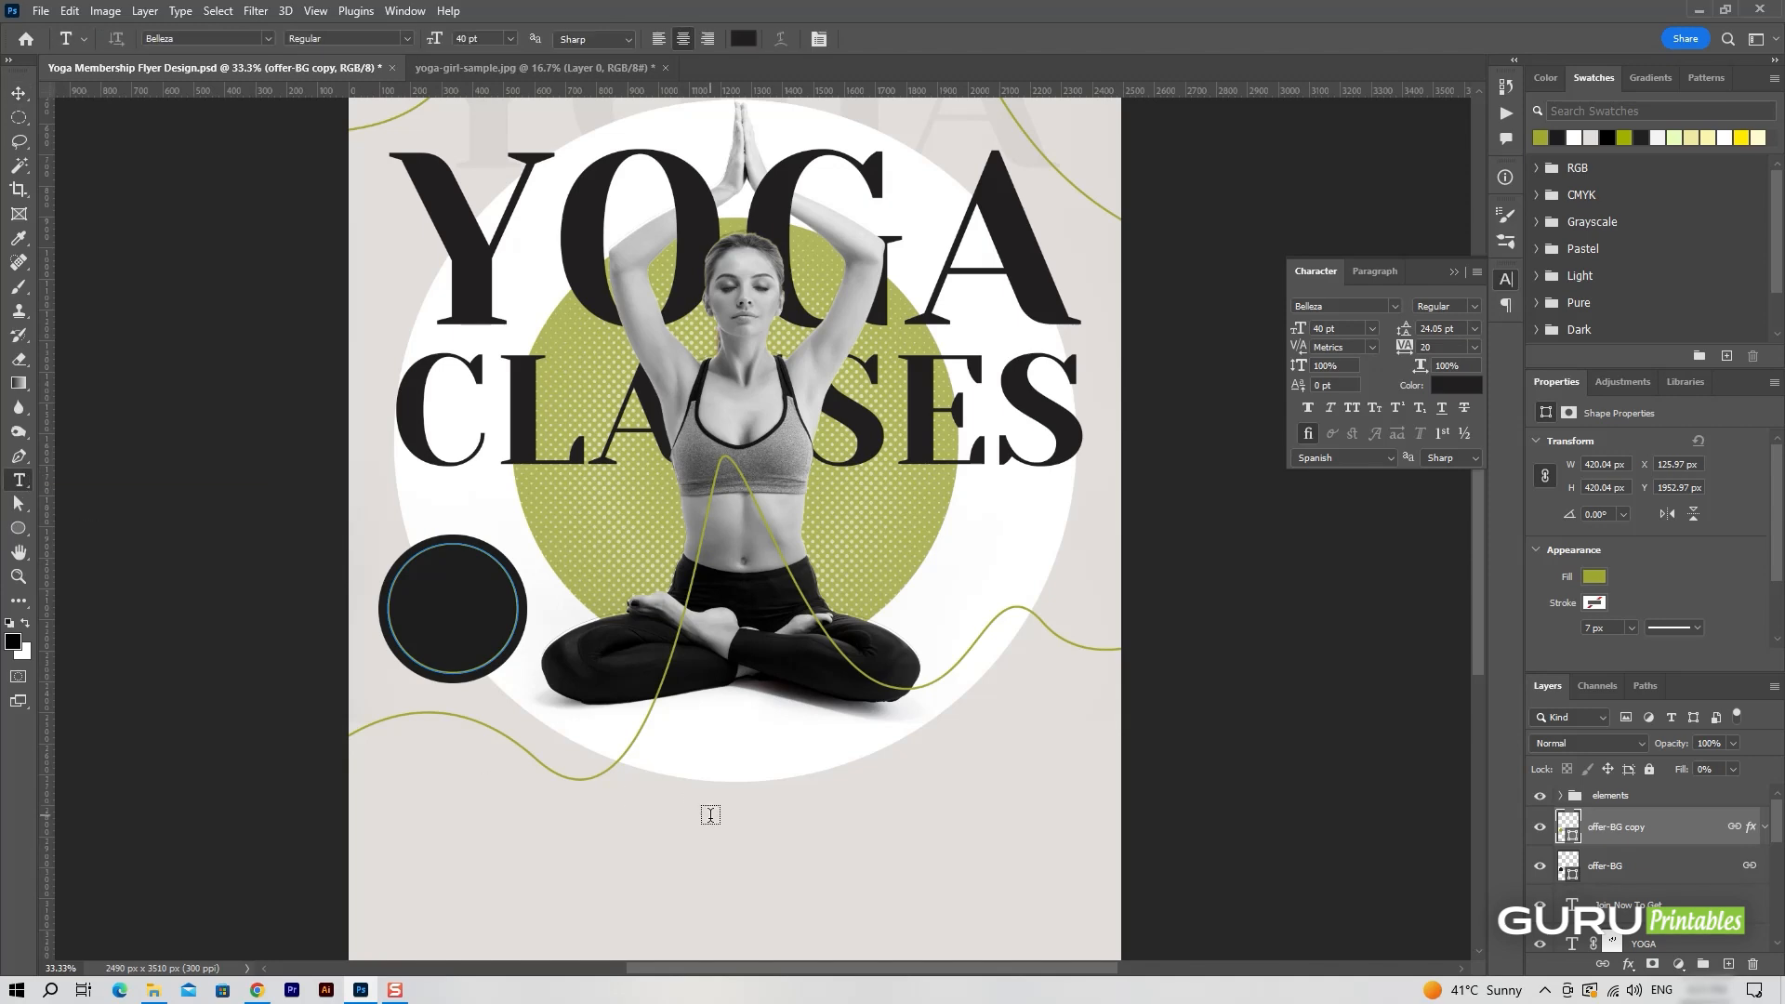
click(700, 807)
text(Special)
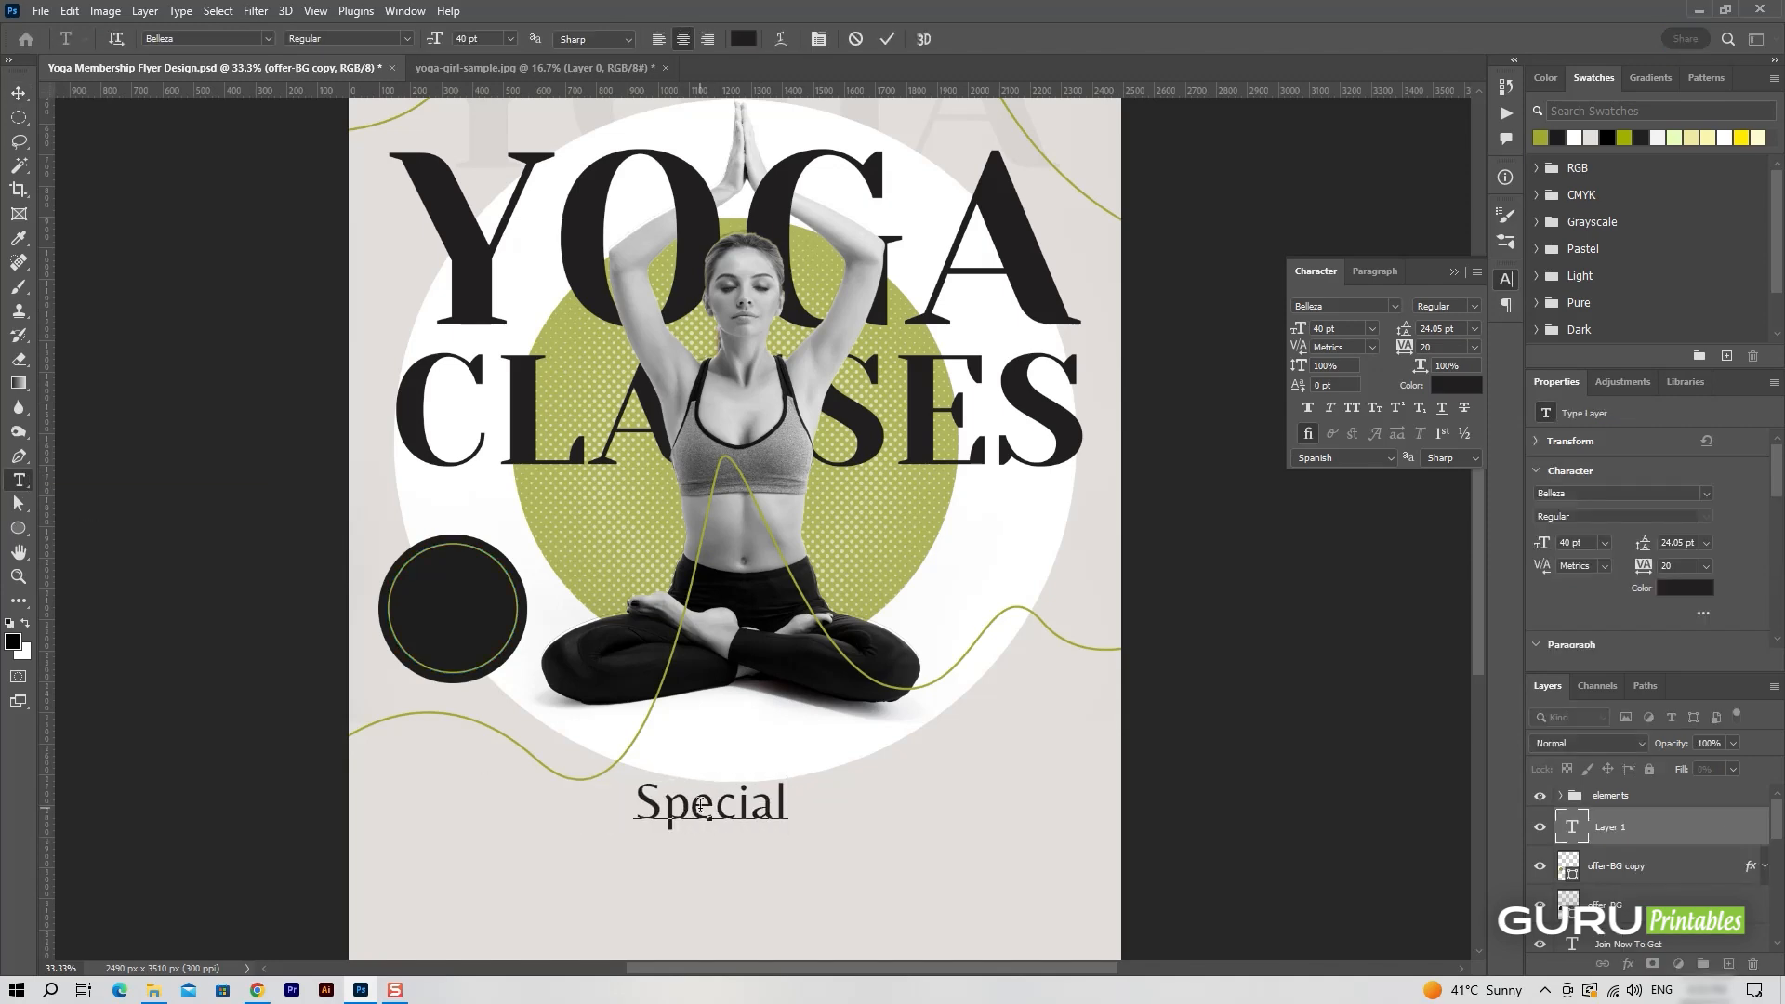
key(ctrl+a)
click(745, 39)
drag(1378, 555, 1219, 407)
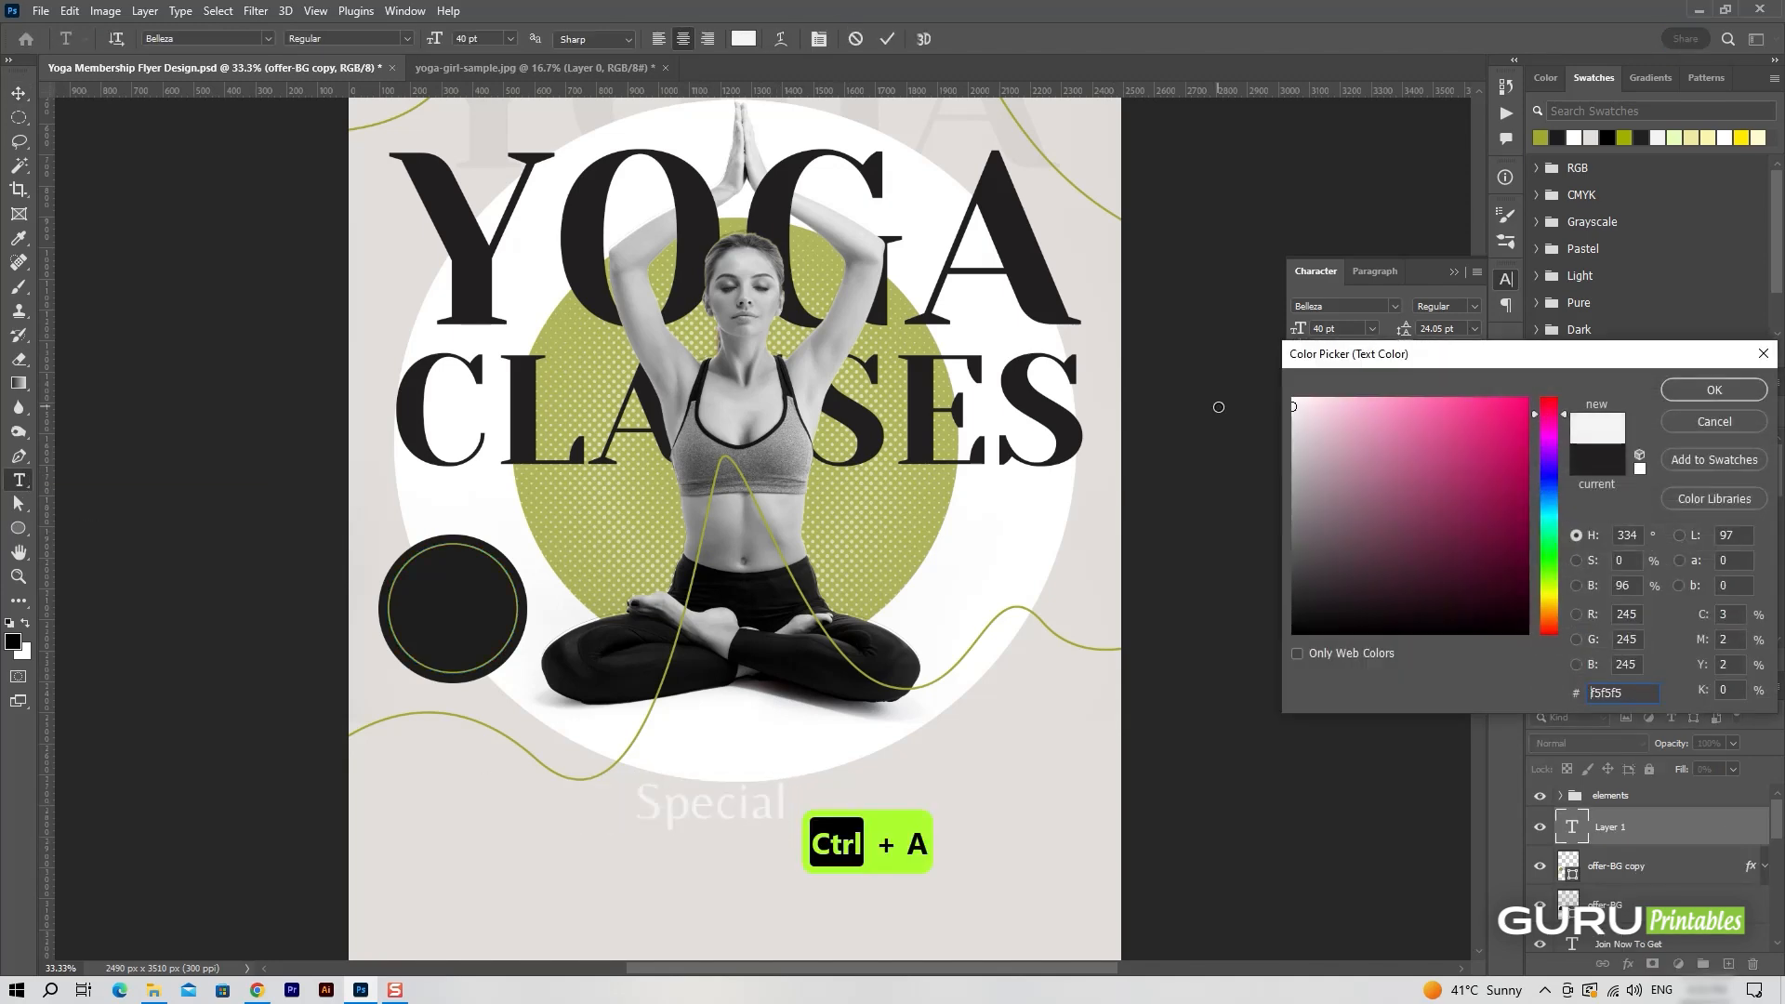
key(Return)
click(887, 39)
key(v)
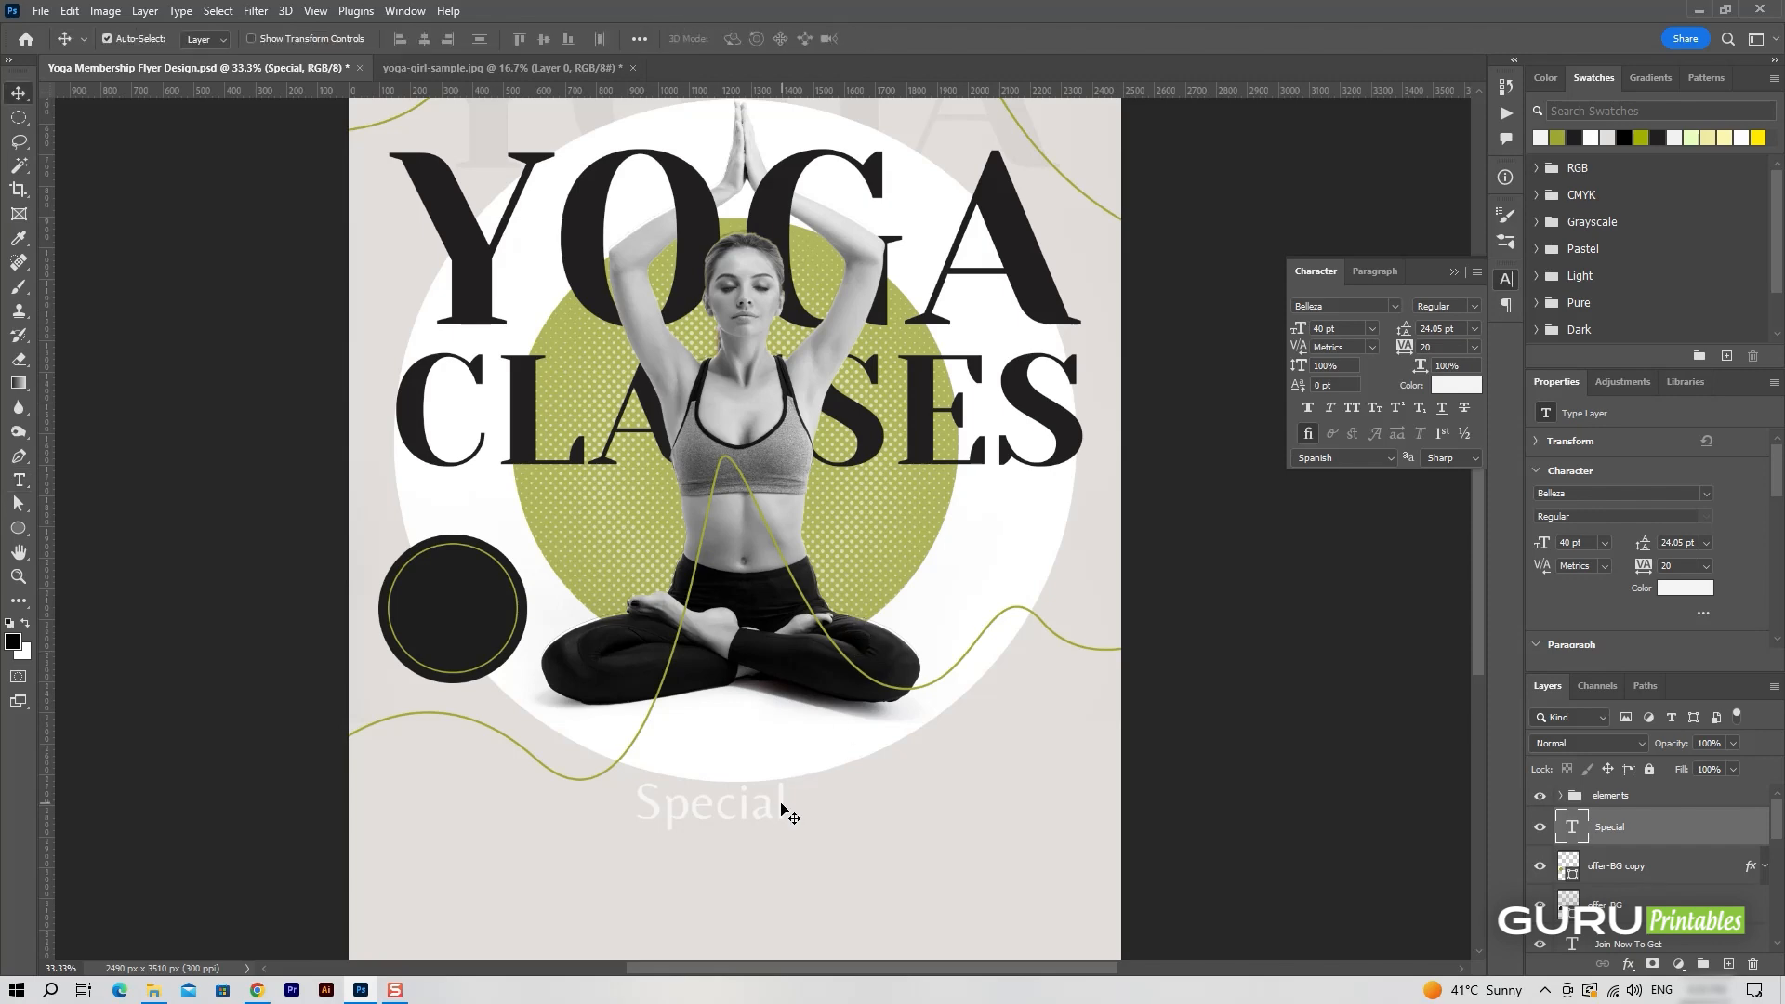
Move the "Special" text into the dark offer circle and scale it down to about 18 pt.
drag(783, 807, 452, 602)
key(ctrl+t)
key(Return)
Duplicate the "Special" text directly below itself in the badge and change the copy to "Offer".
key(ctrl+j)
double_click(454, 602)
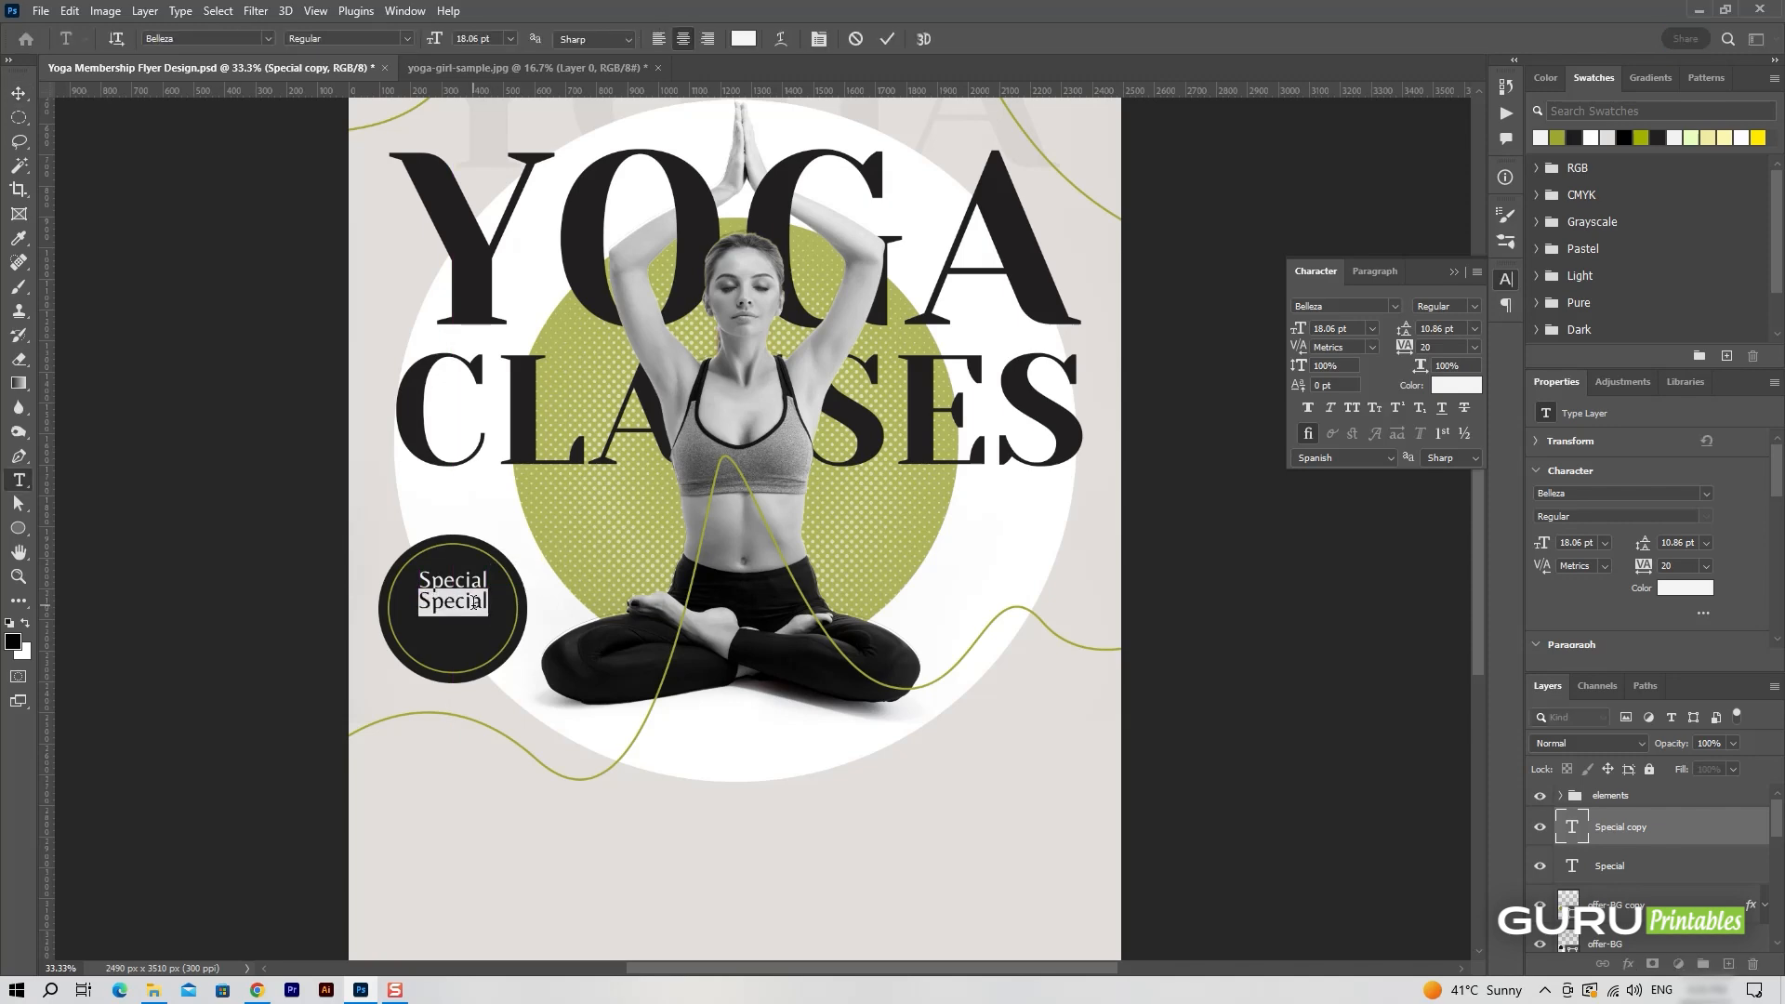
text(Of)
click(887, 39)
key(v)
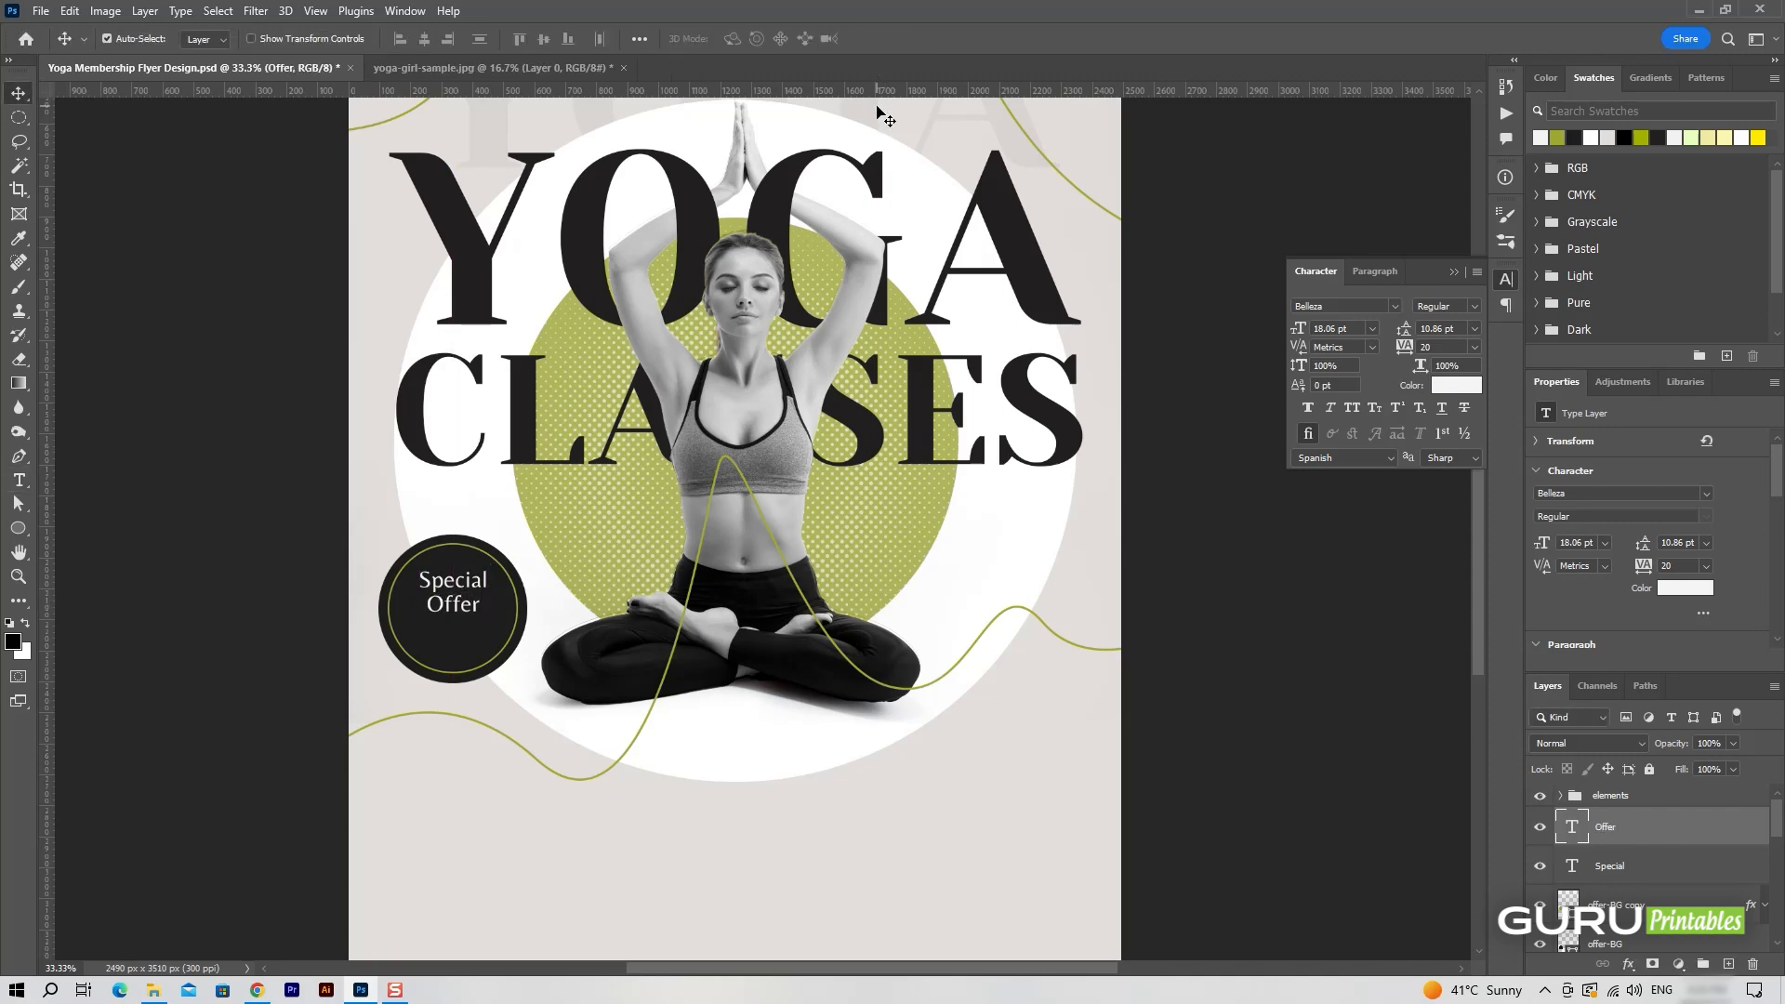
Duplicate the "Offer" text below itself, change the copy to "2 x 1" and set its font to Yeseva One.
key(ctrl+j)
drag(453, 609, 465, 648)
double_click(465, 648)
text(2.x )
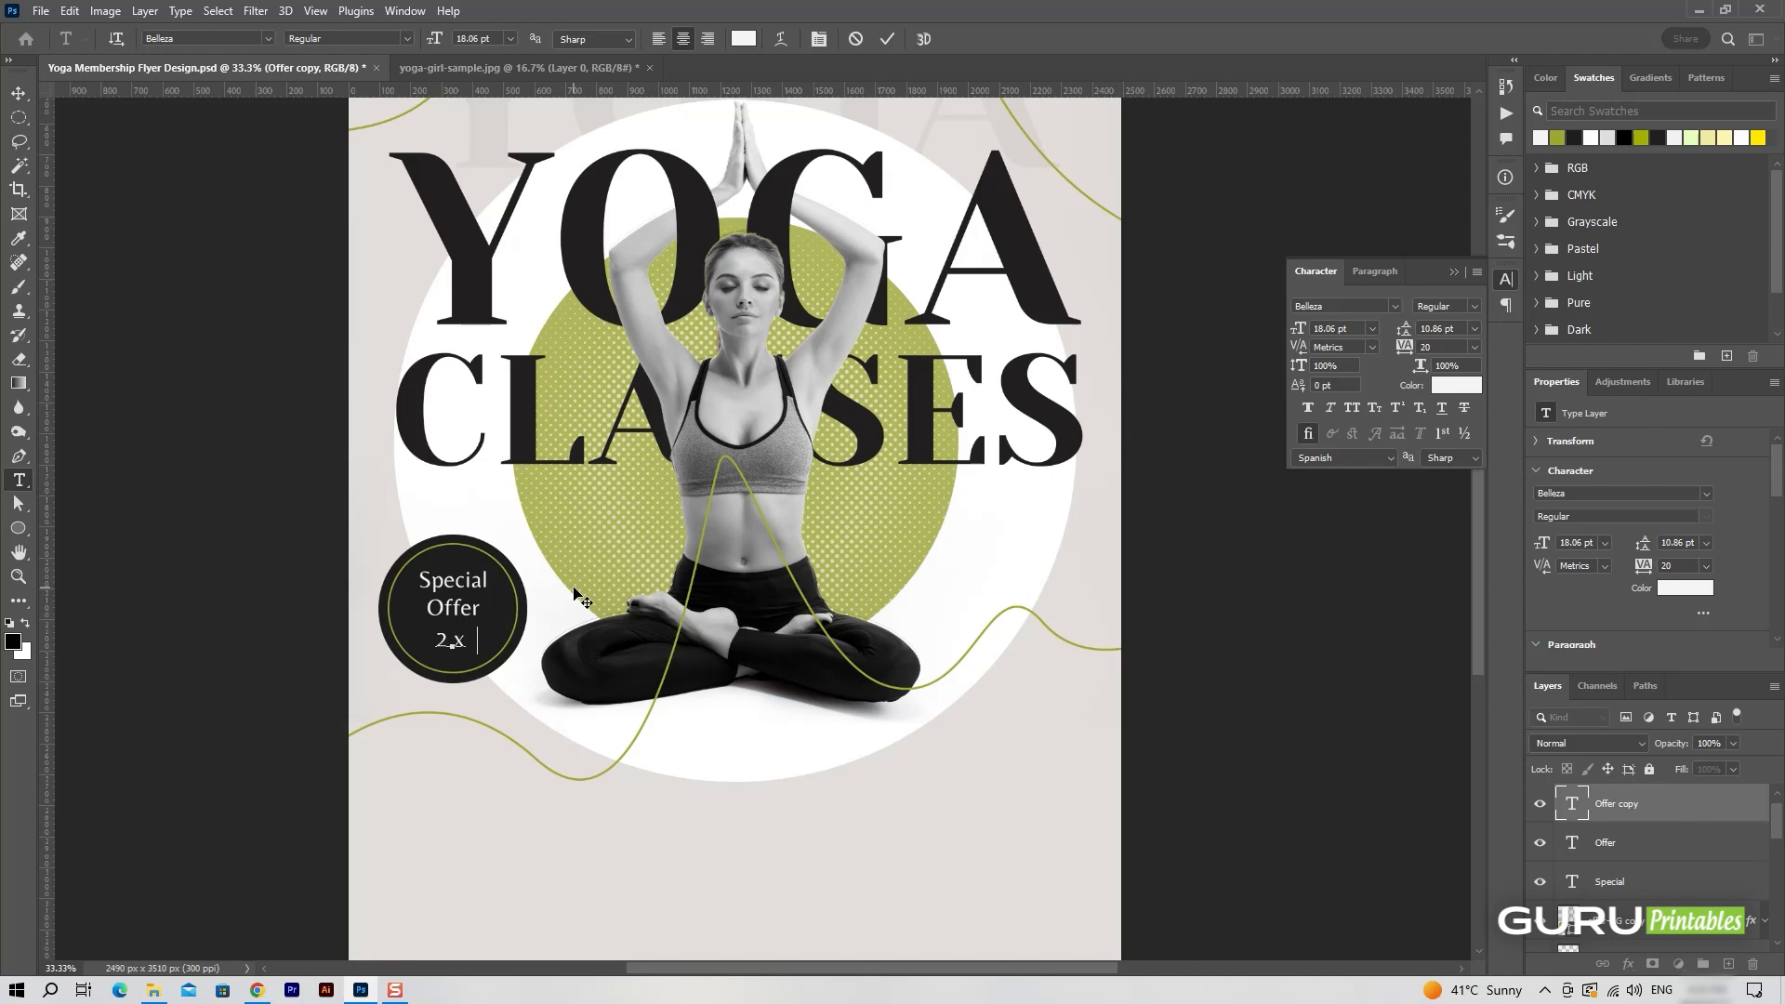
text(1)
key(ctrl+a)
click(269, 39)
click(206, 115)
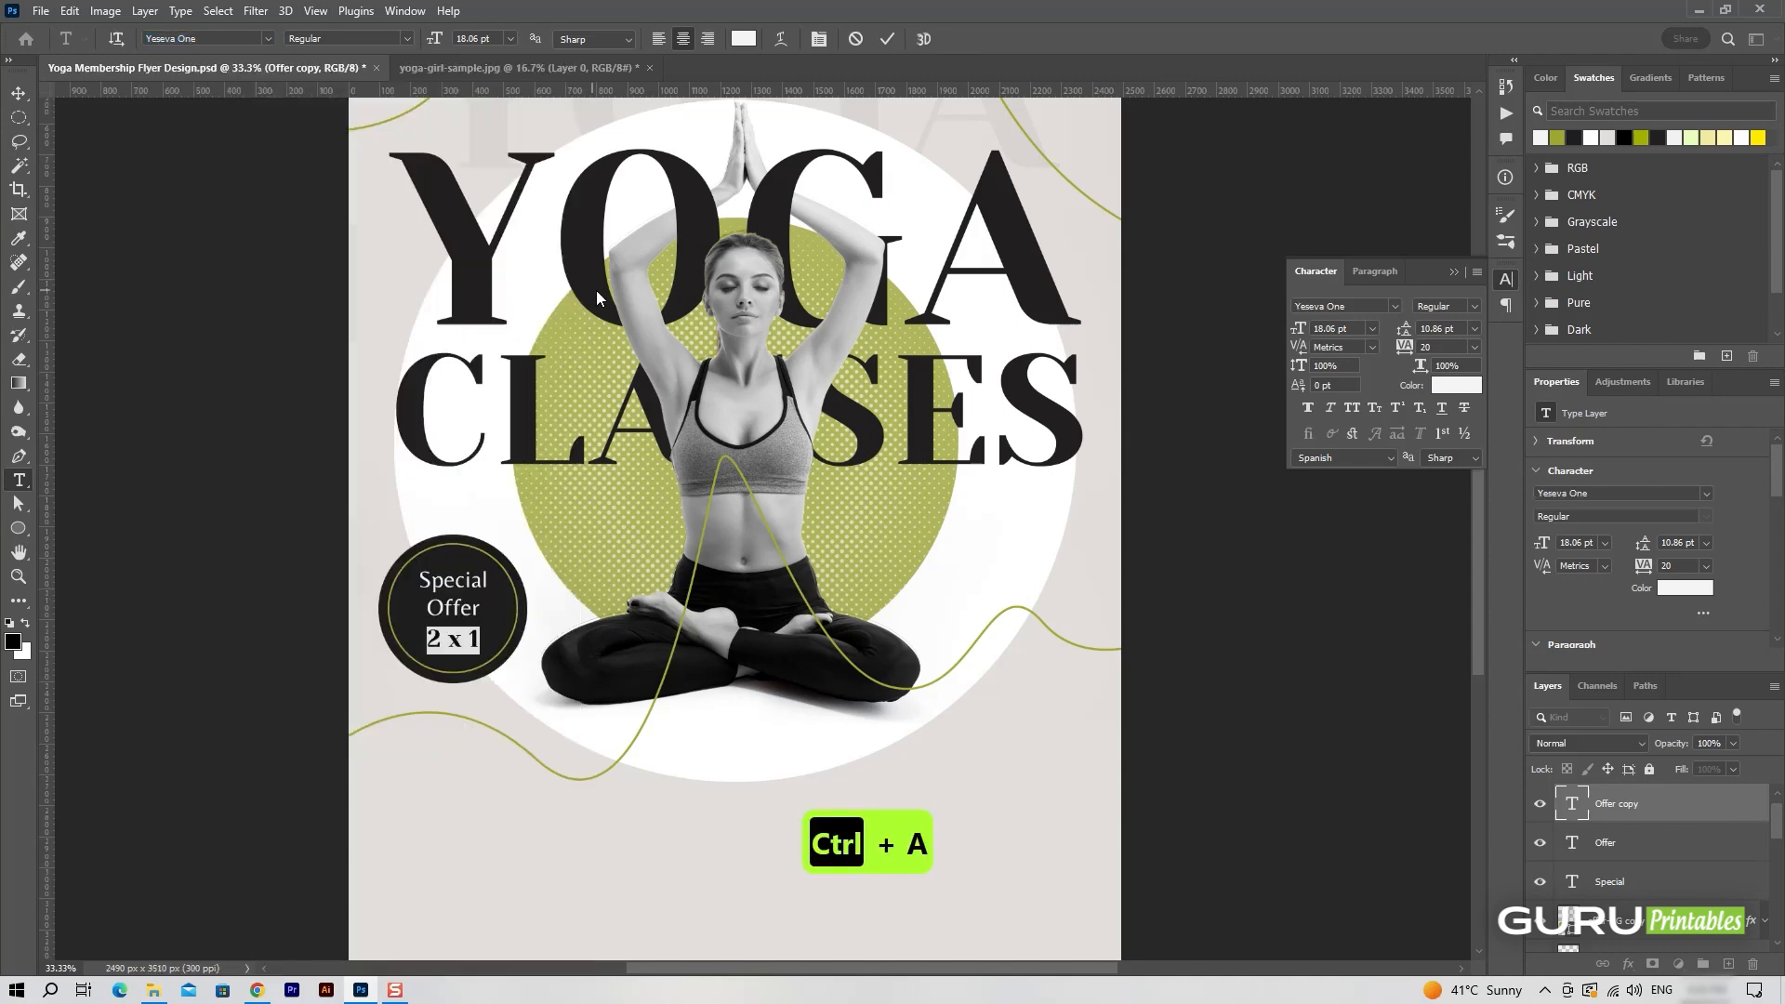
click(640, 520)
Scale the "2 x 1" text up to about 27 pt inside the offer badge.
key(ctrl+t)
drag(502, 655, 520, 664)
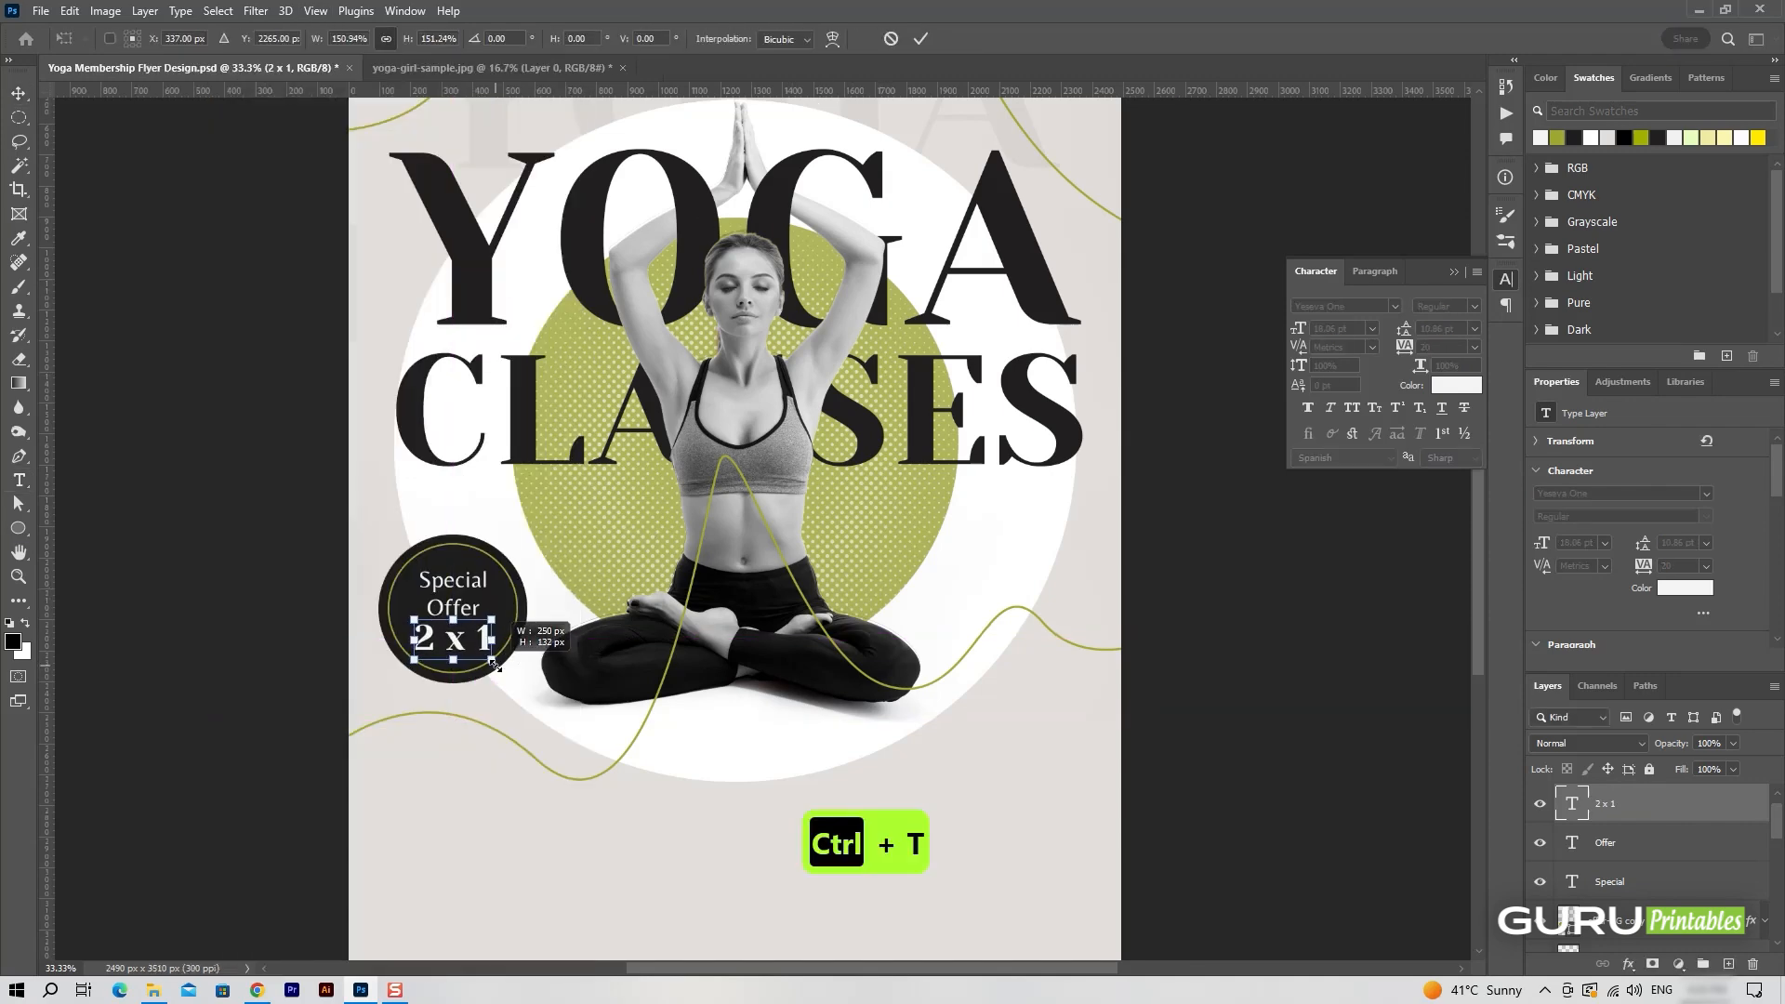
click(921, 38)
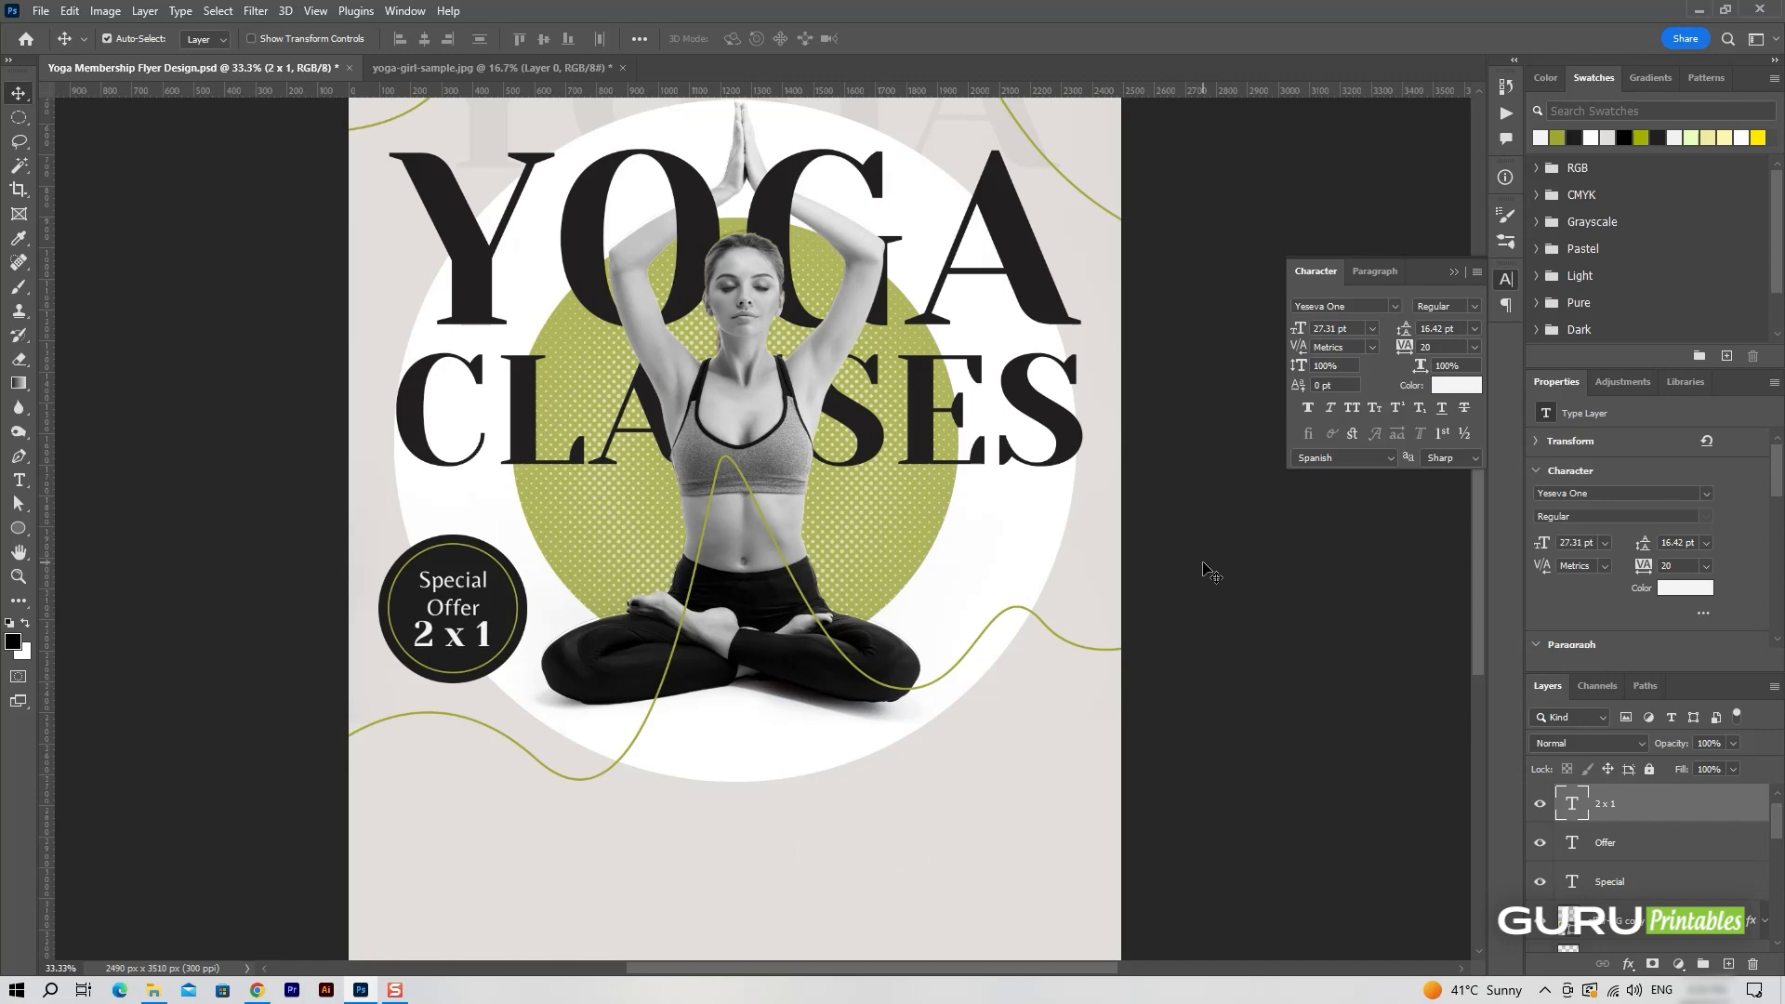
Link the "Special", "Offer" and "2 x 1" text layers and nudge them slightly upward inside the badge.
shift+click(1655, 881)
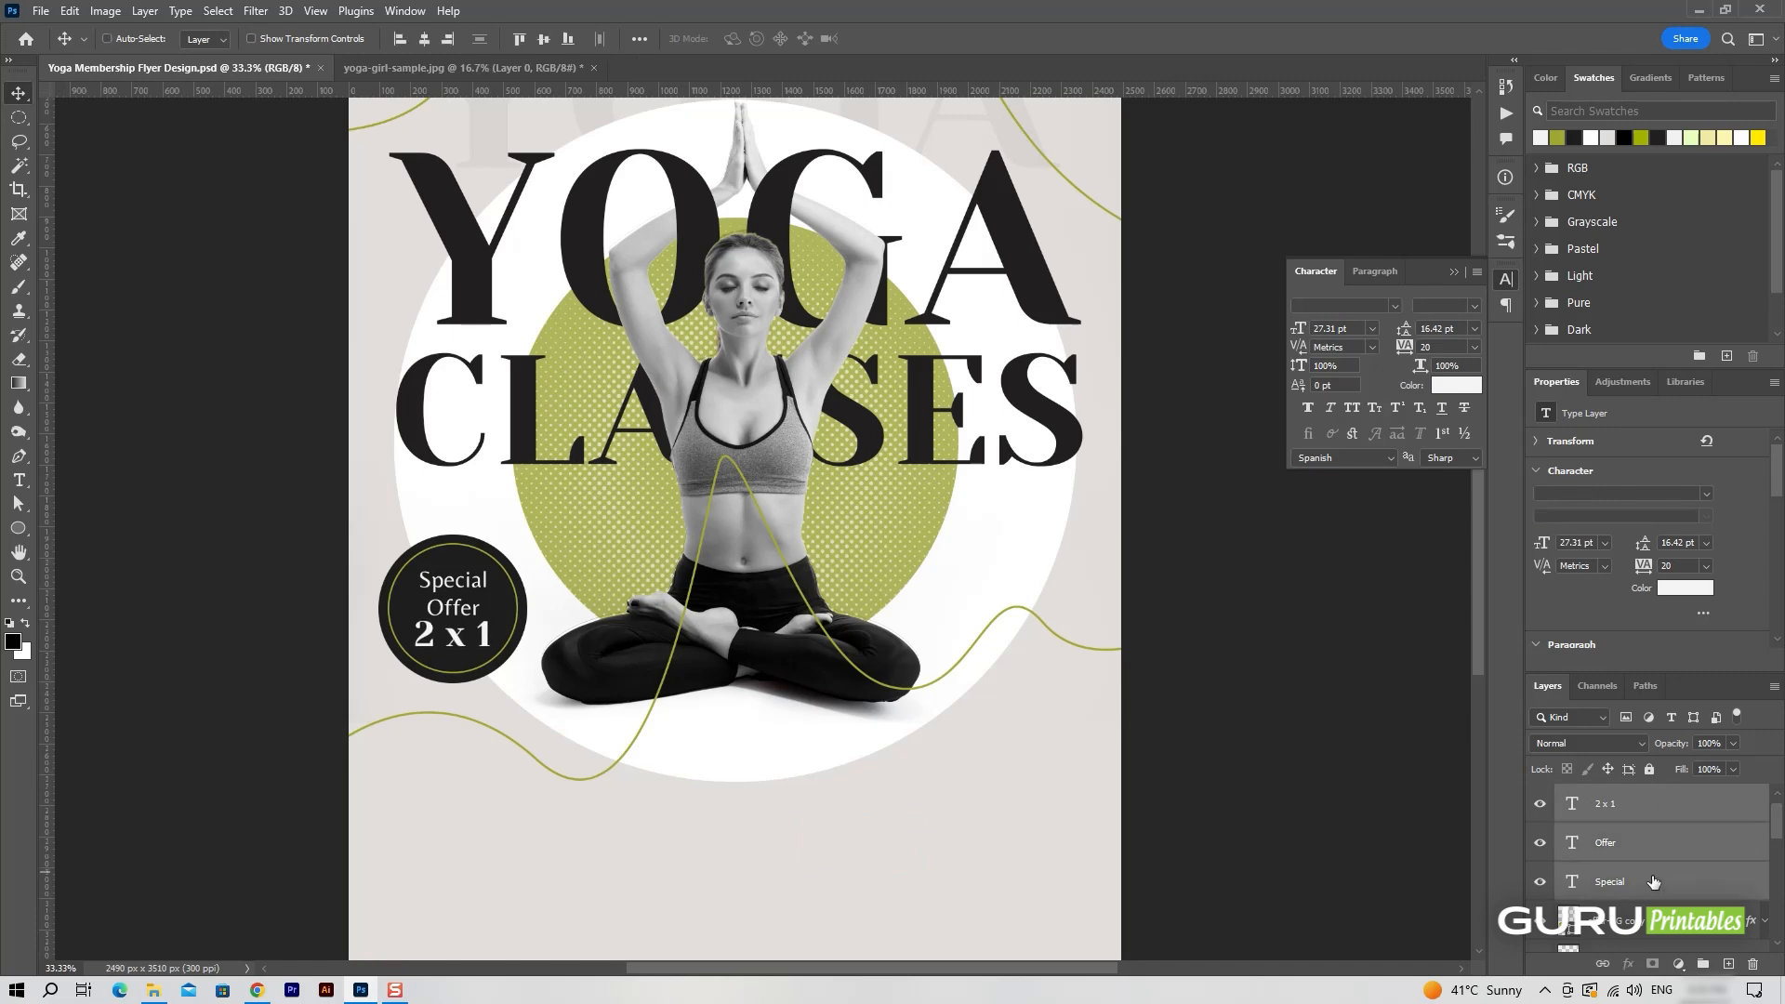
click(1602, 963)
click(519, 785)
drag(475, 632, 475, 629)
key(ctrl+minus)
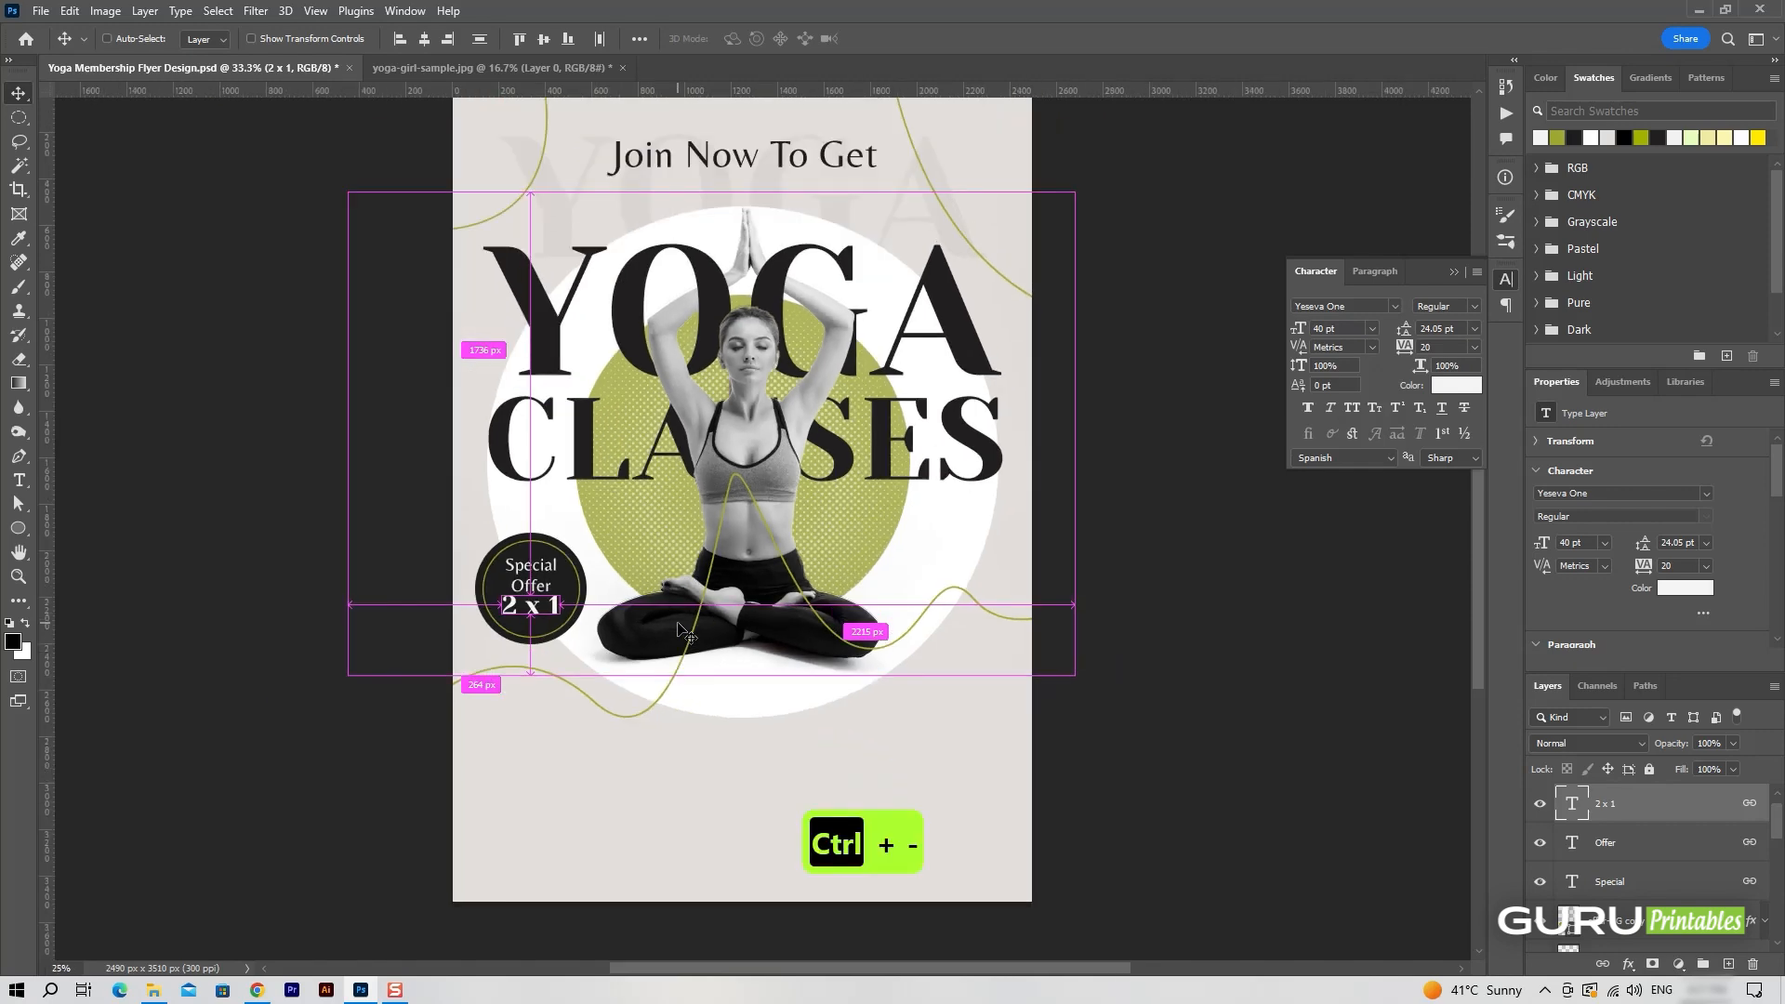
click(1686, 843)
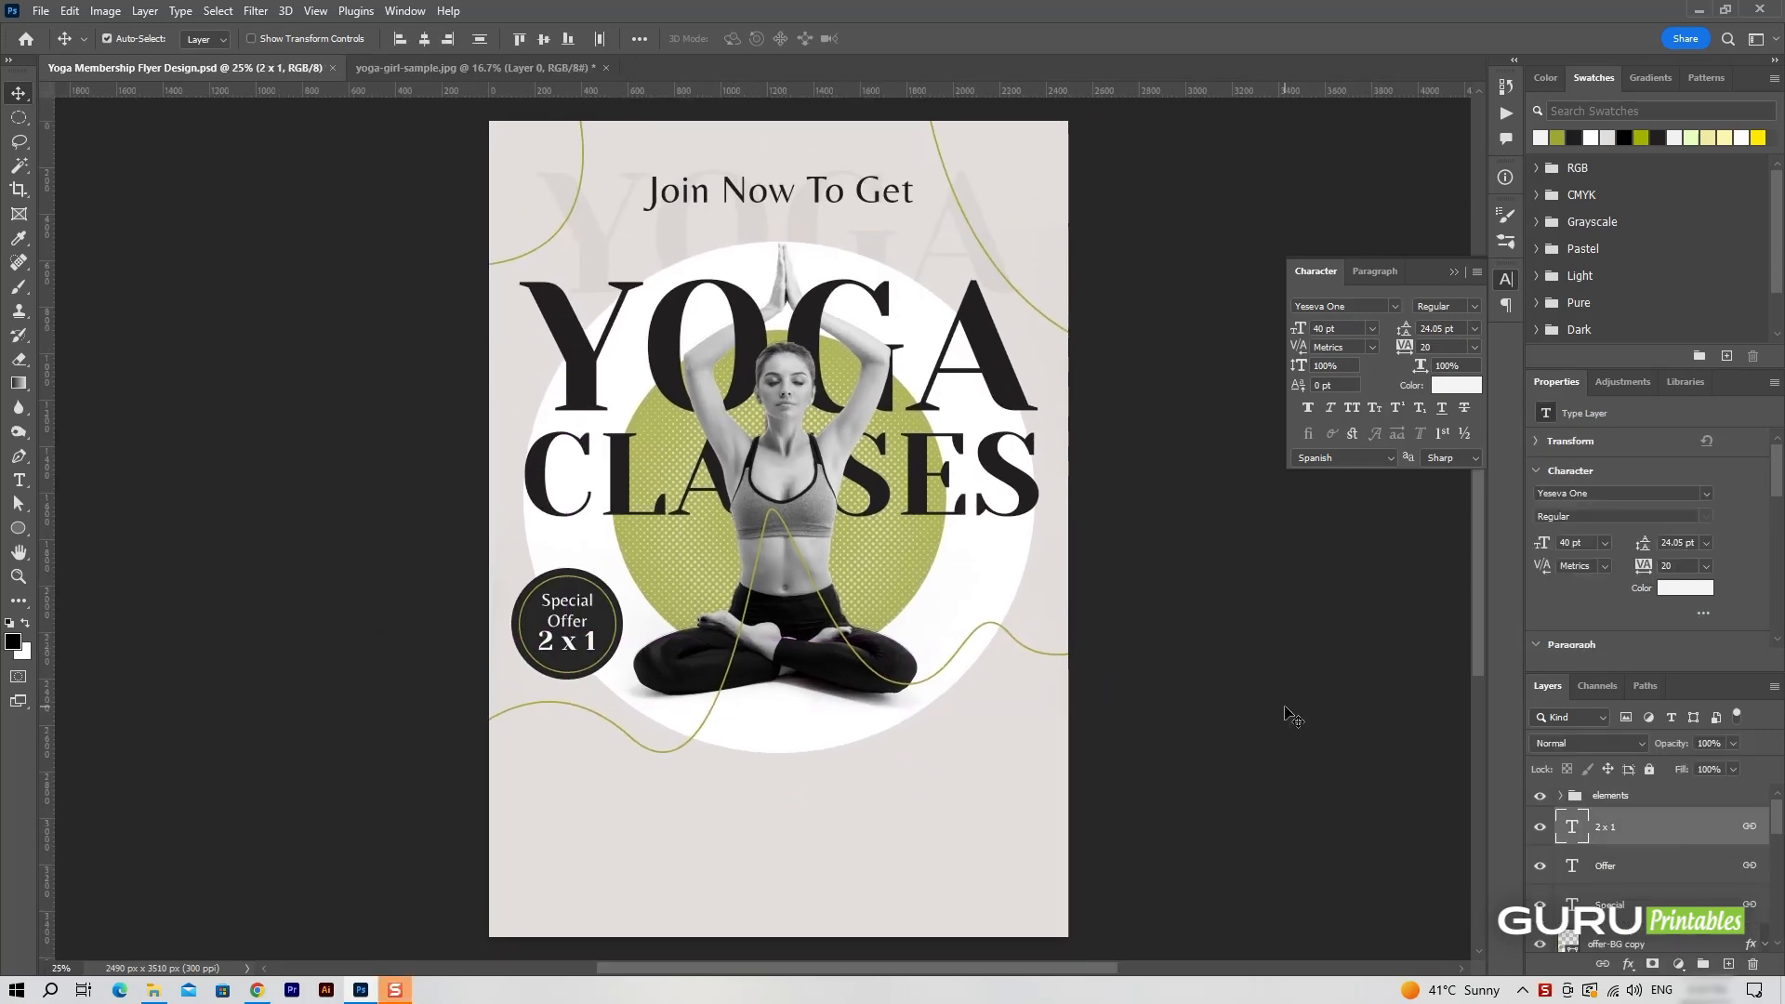
Add the near-black (221f20) text "Start from for Beginner" in the empty area below the large white circle.
drag(1292, 717, 981, 468)
key(ctrl+equal)
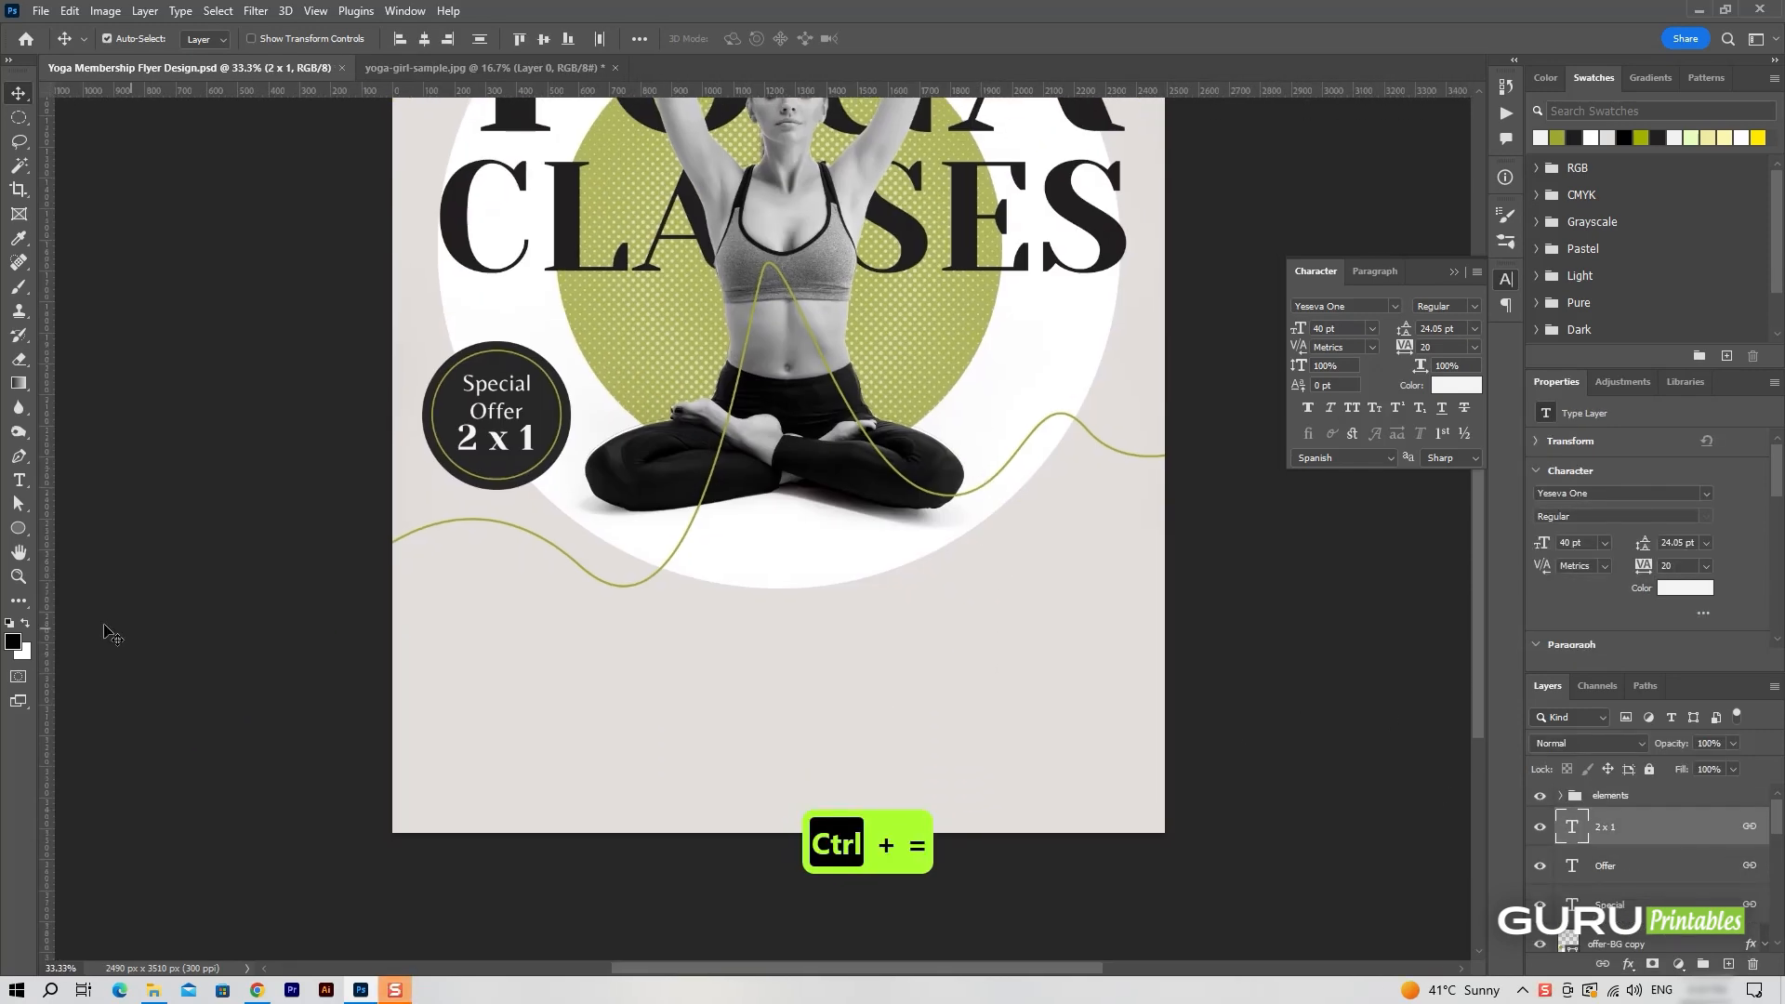
click(1729, 964)
click(18, 481)
click(592, 655)
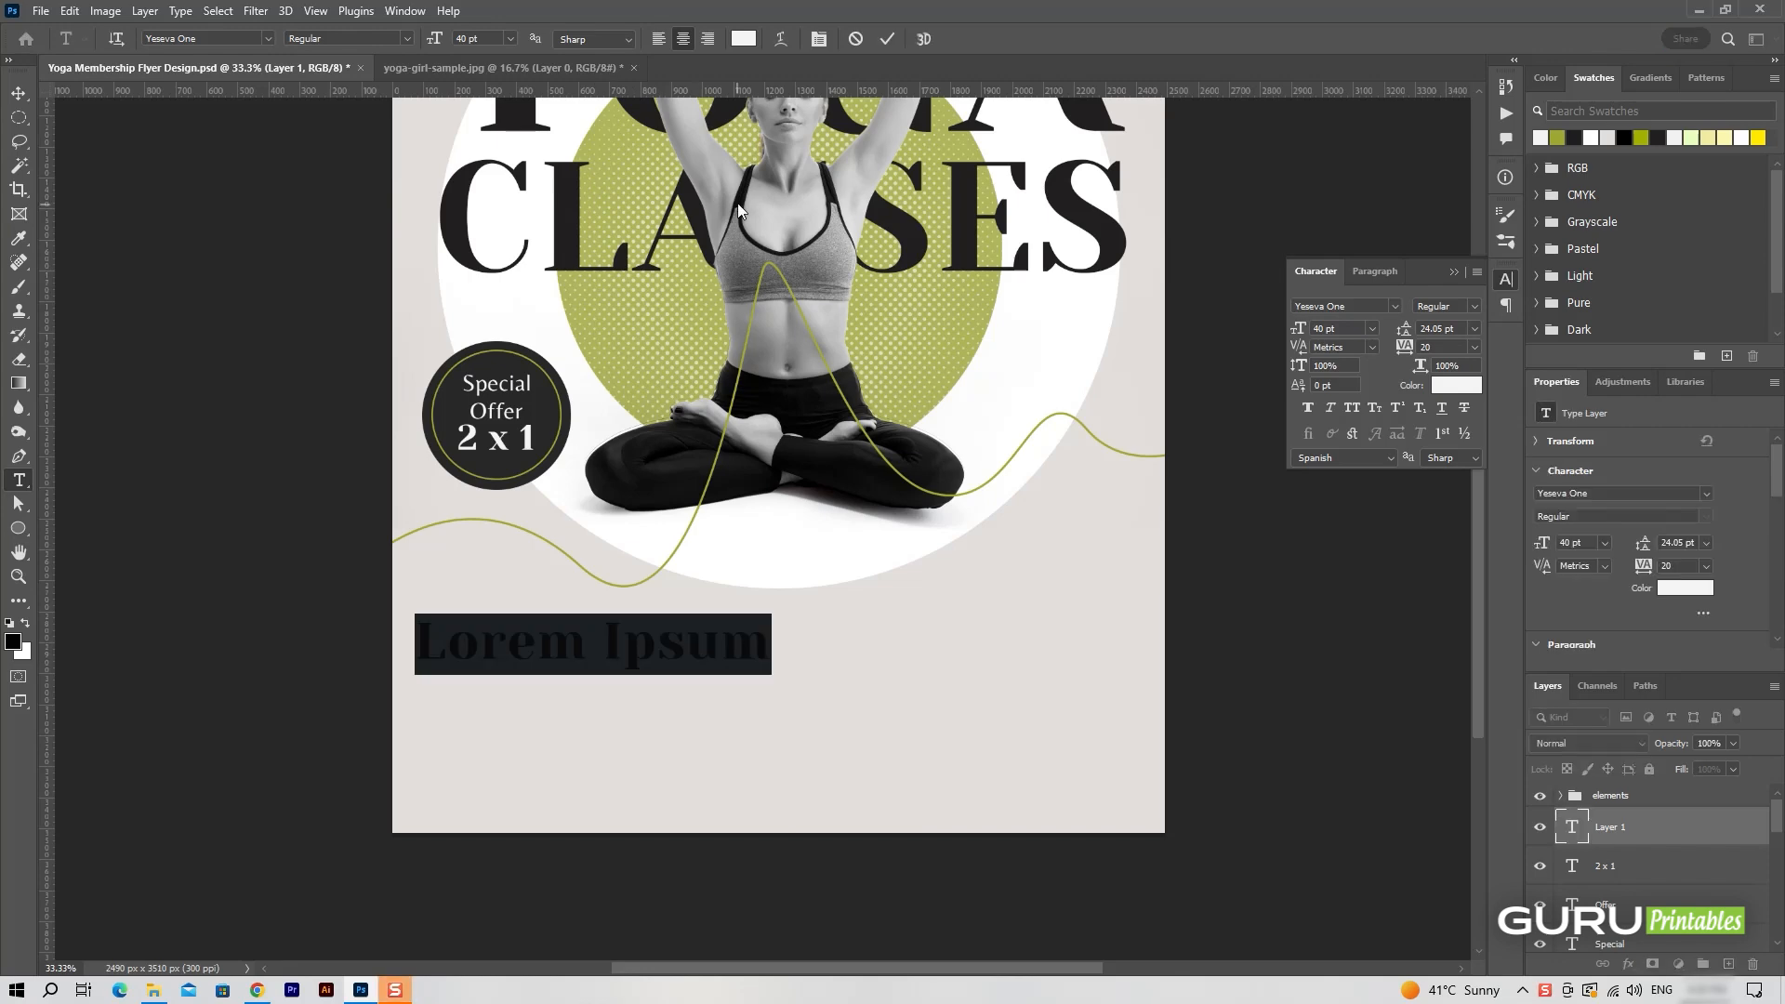
click(744, 38)
click(788, 462)
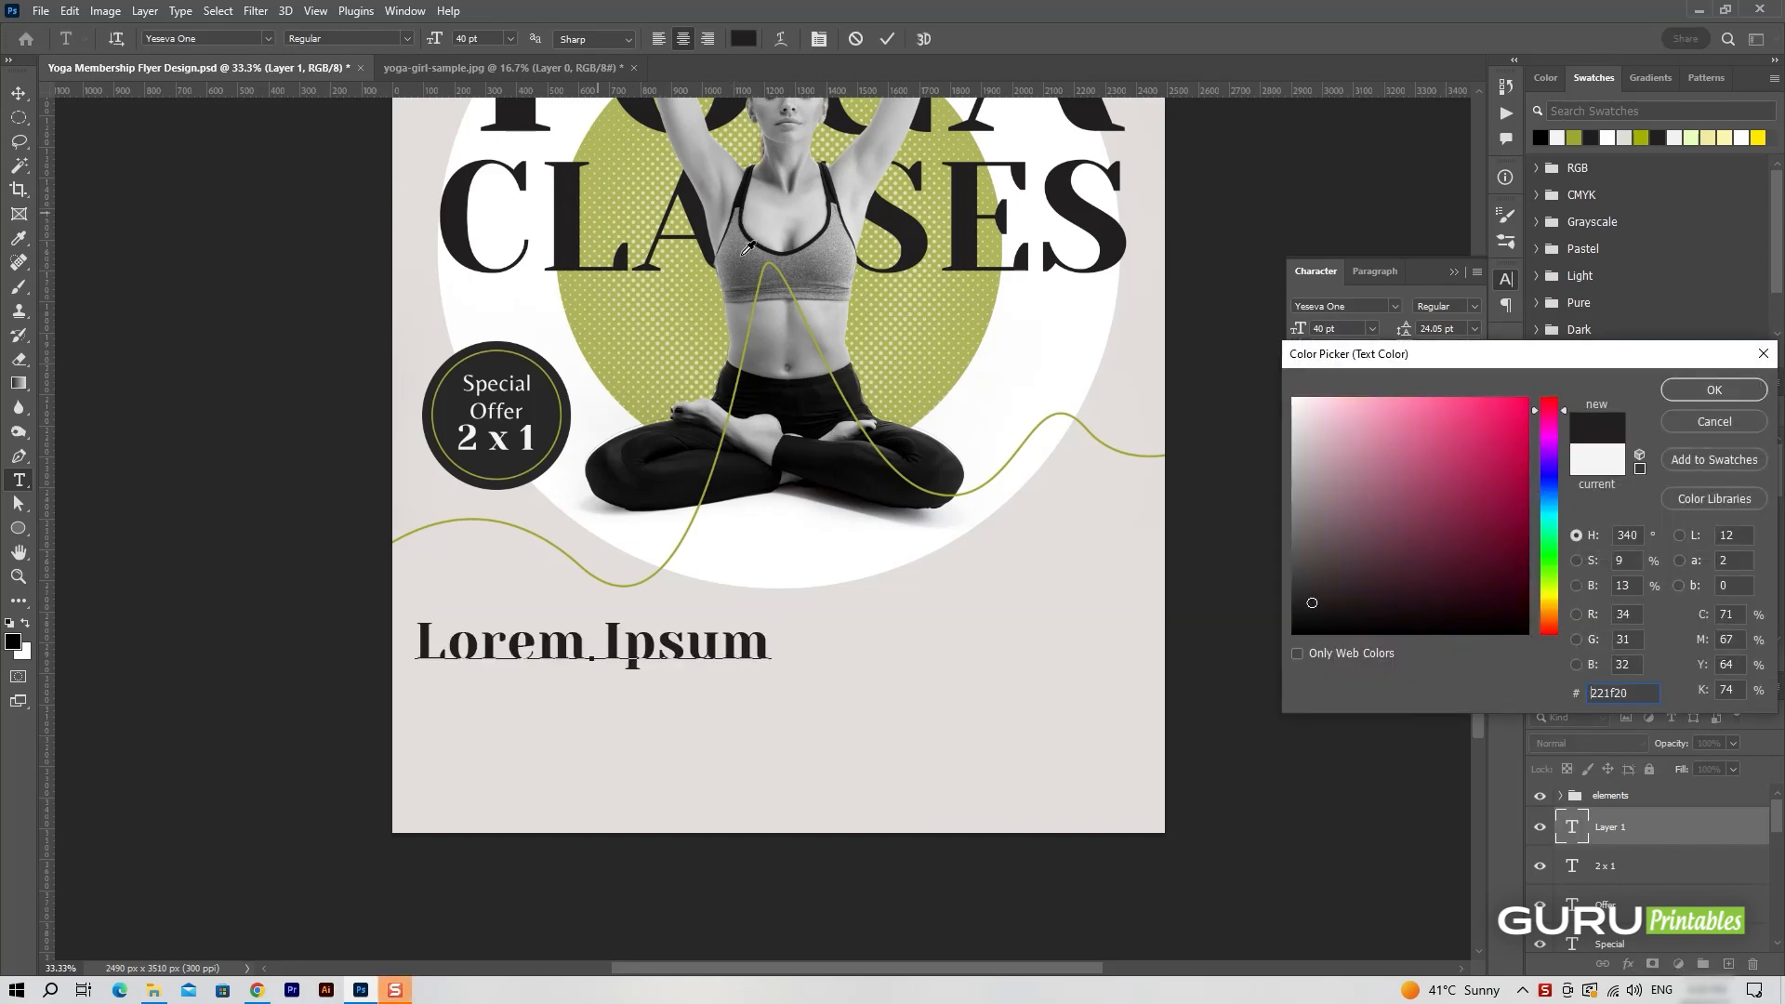
key(Return)
text(St)
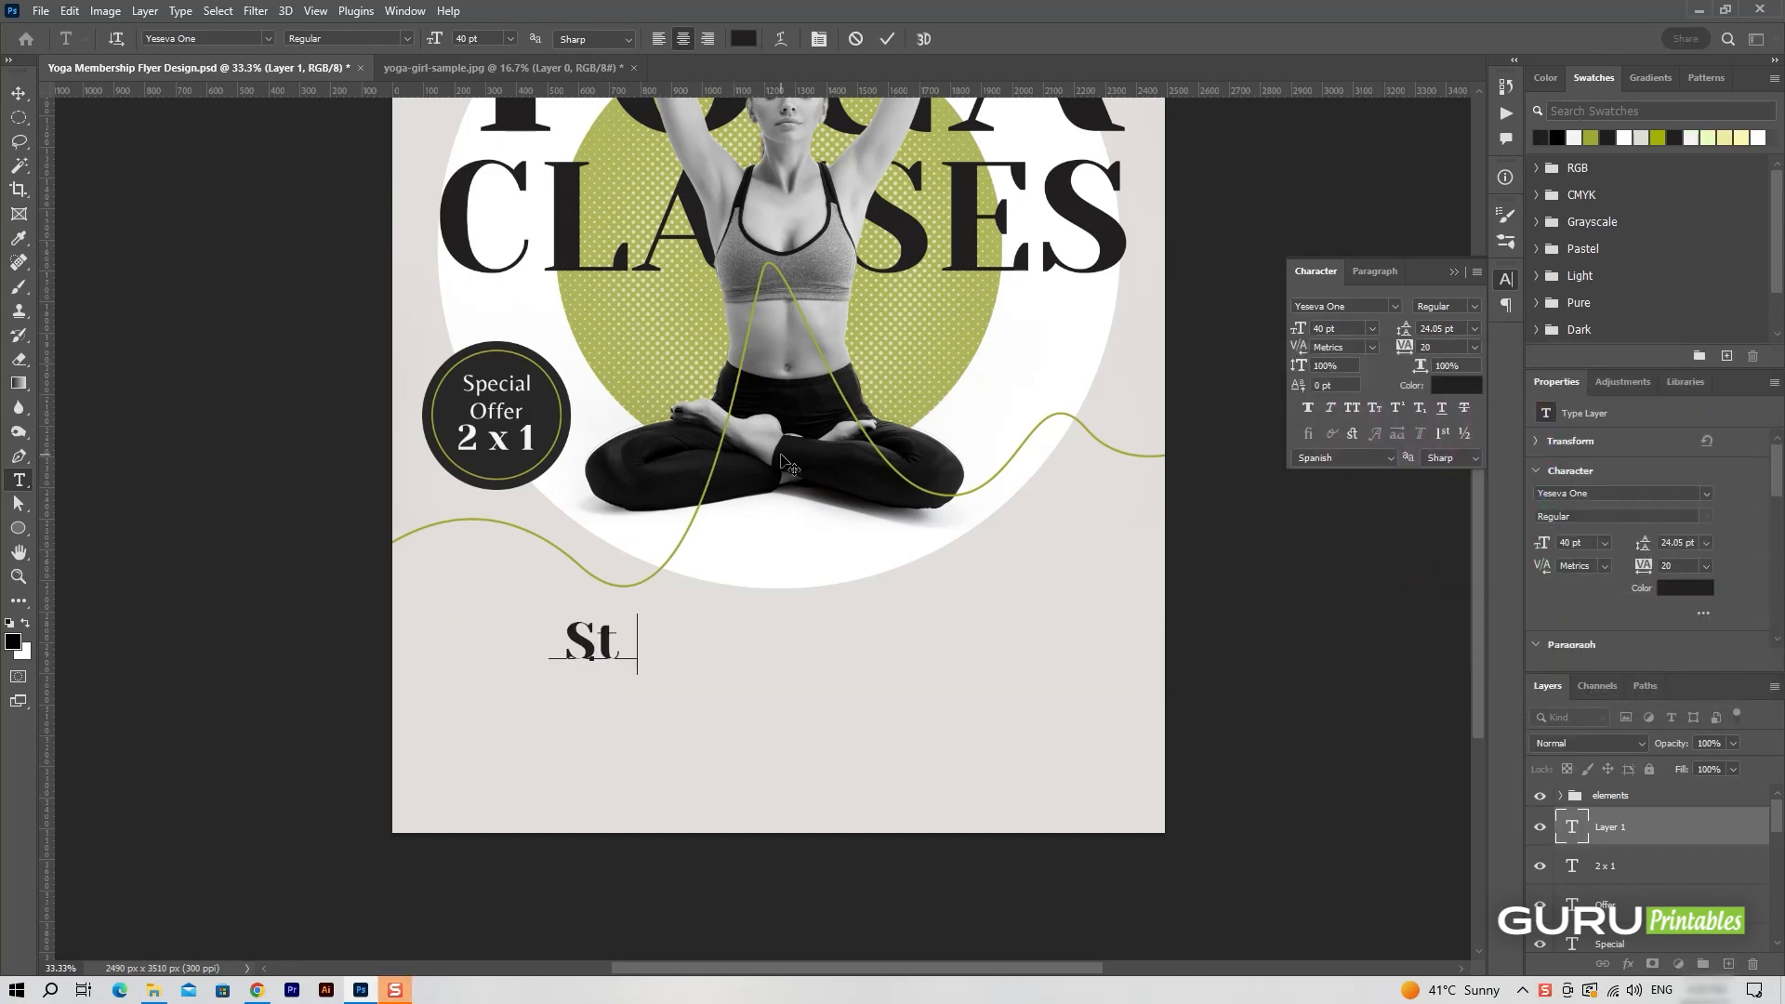
text(art from f)
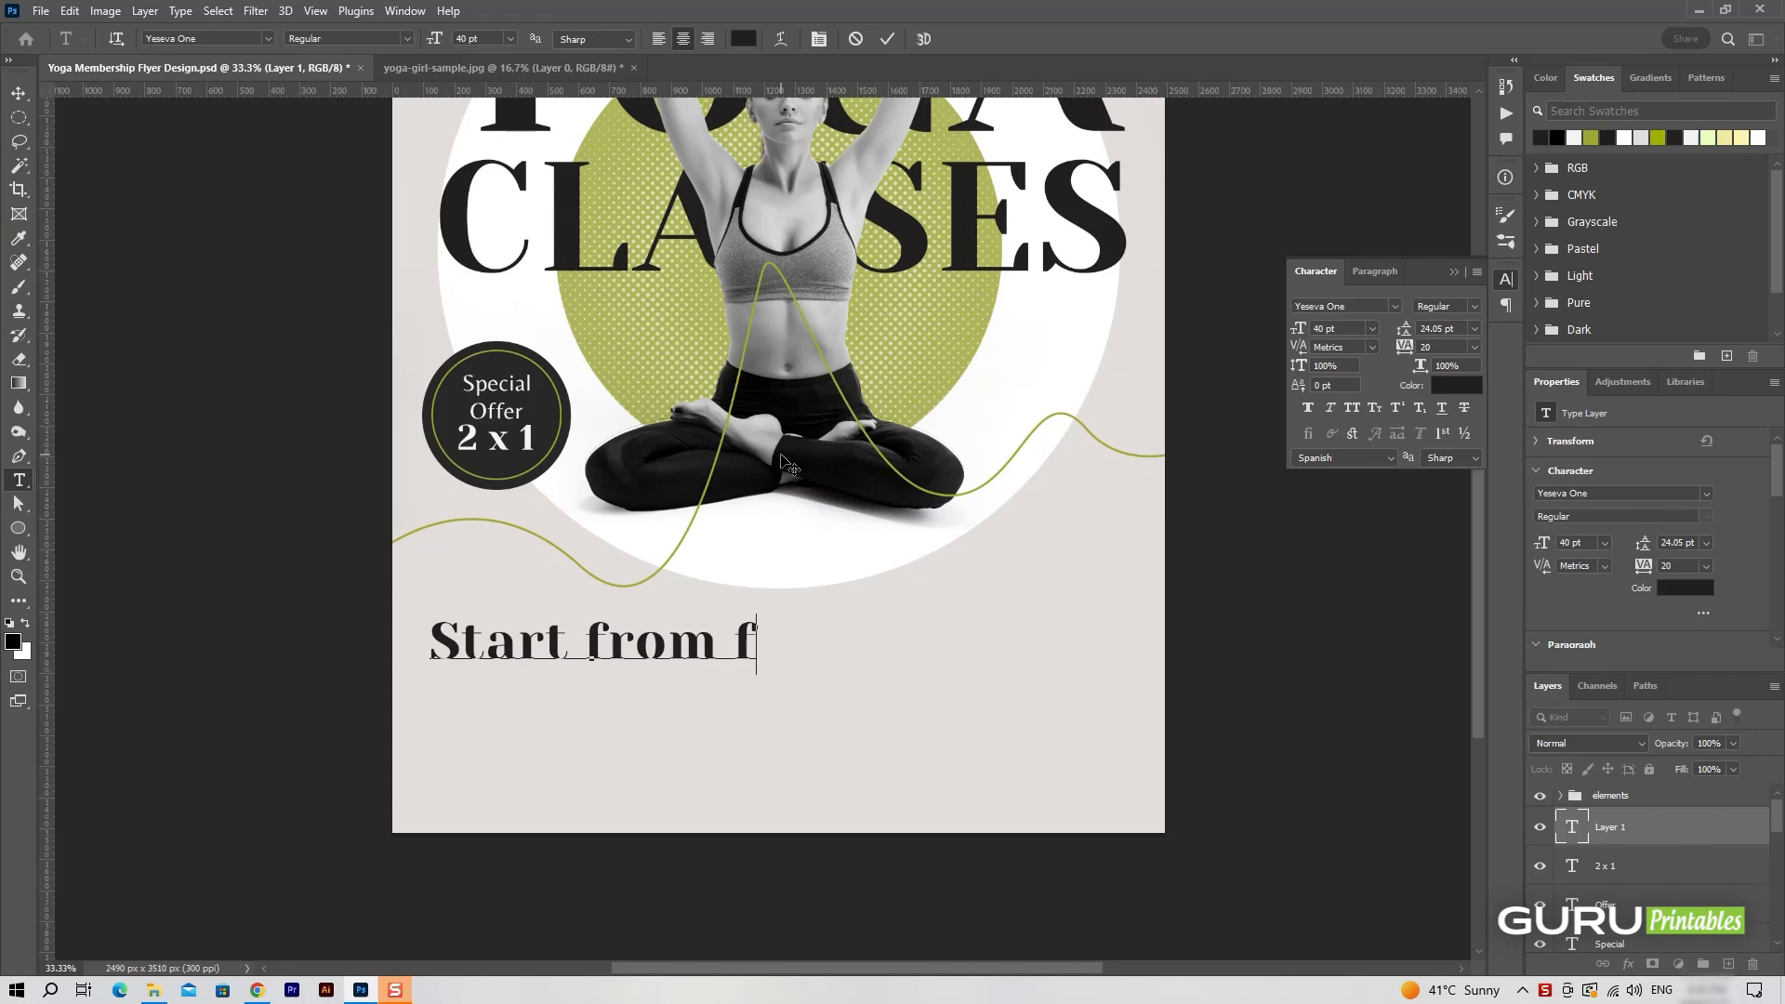
text(or Beginner)
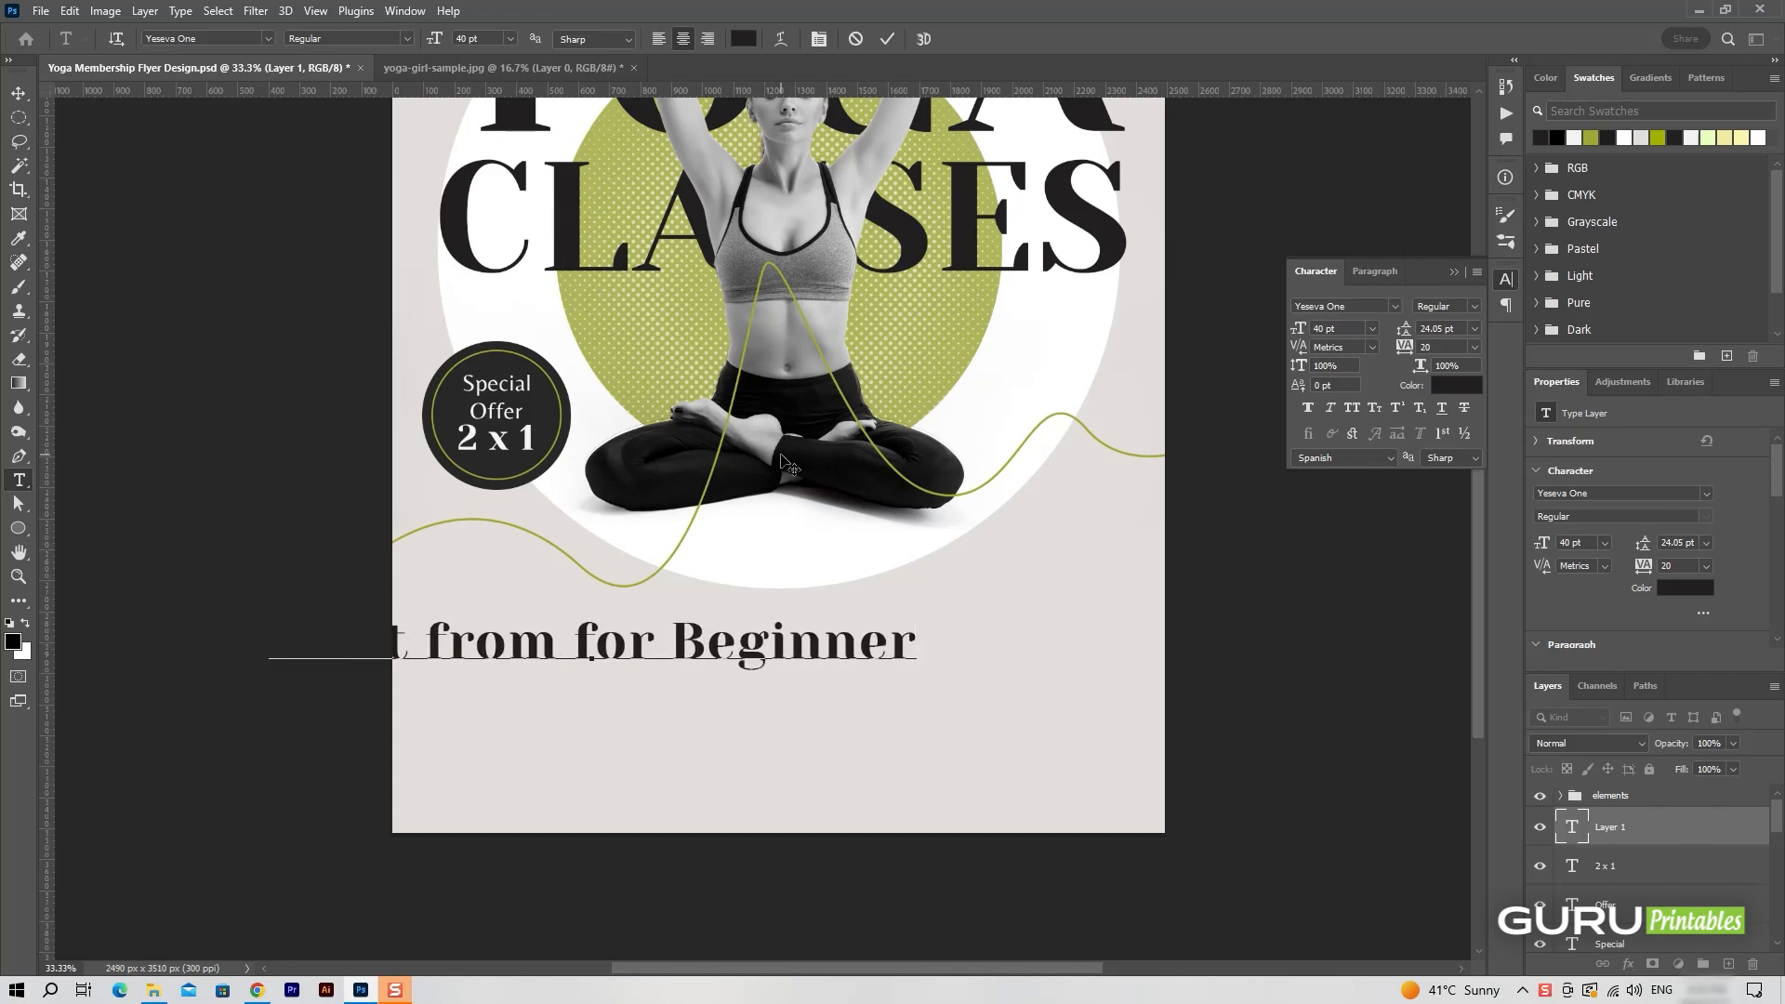
Left-align the "Start from for Beginner" text and format it in Lato Regular at 10 pt with tracking 60.
key(ctrl+a)
click(658, 39)
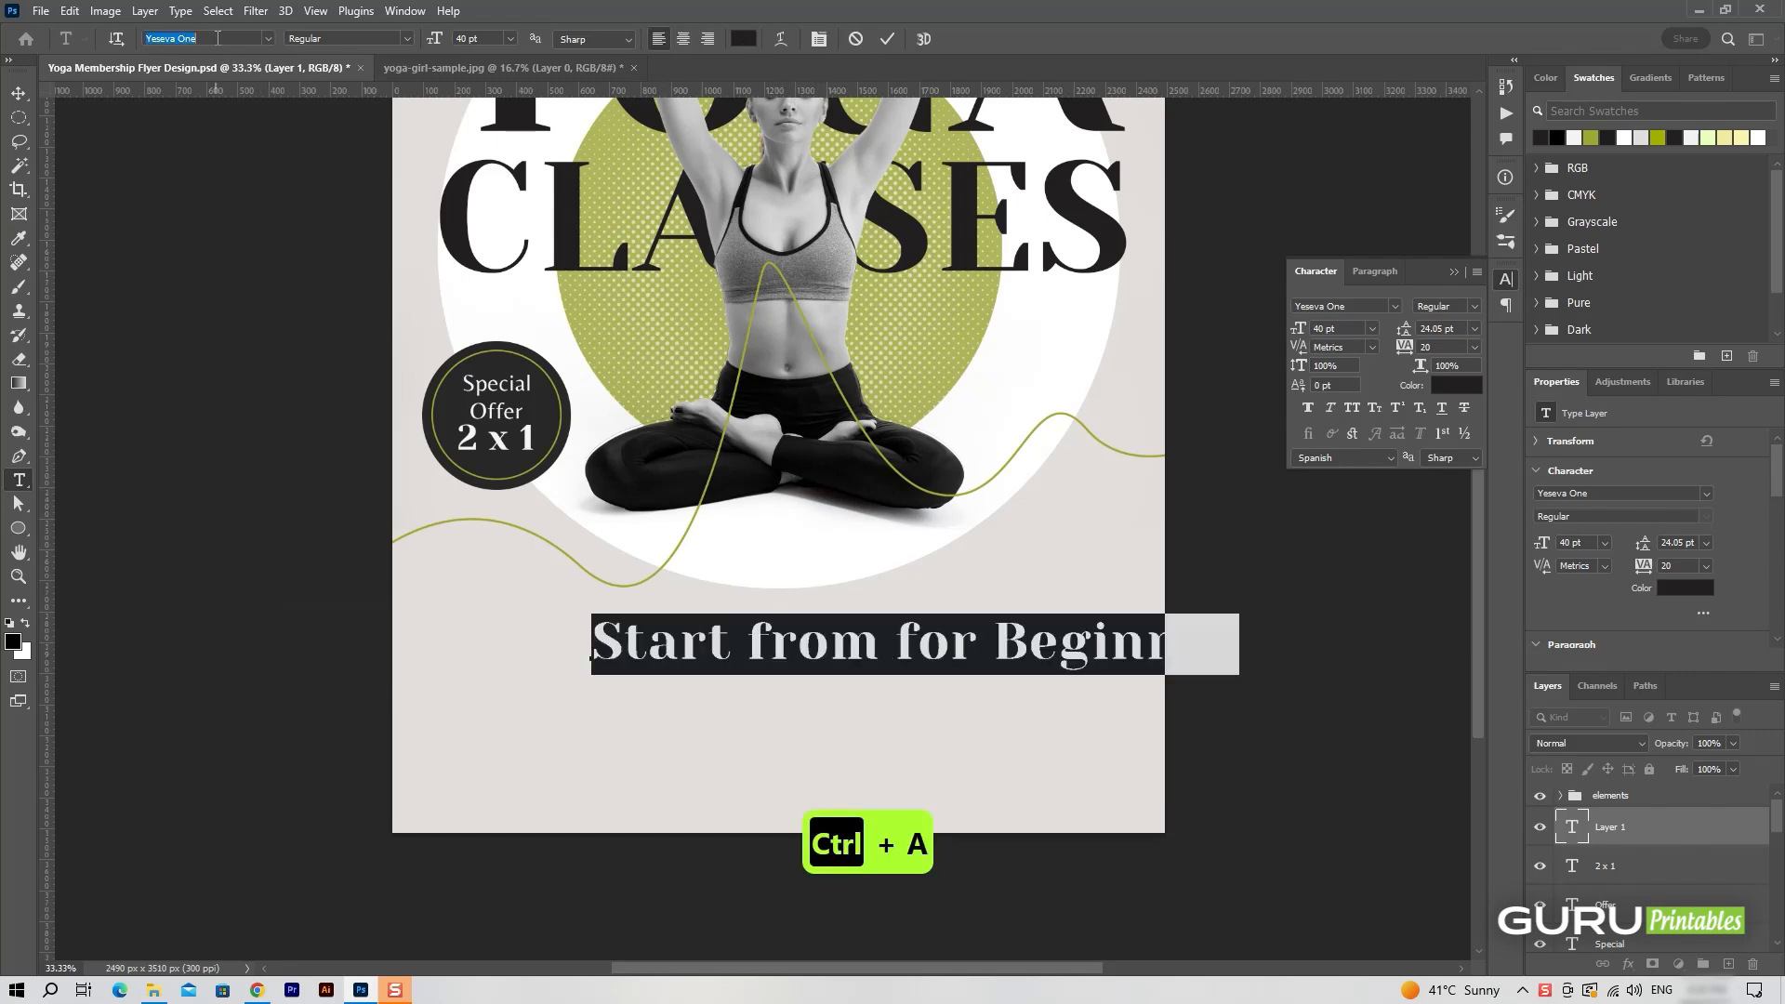
text(Lato)
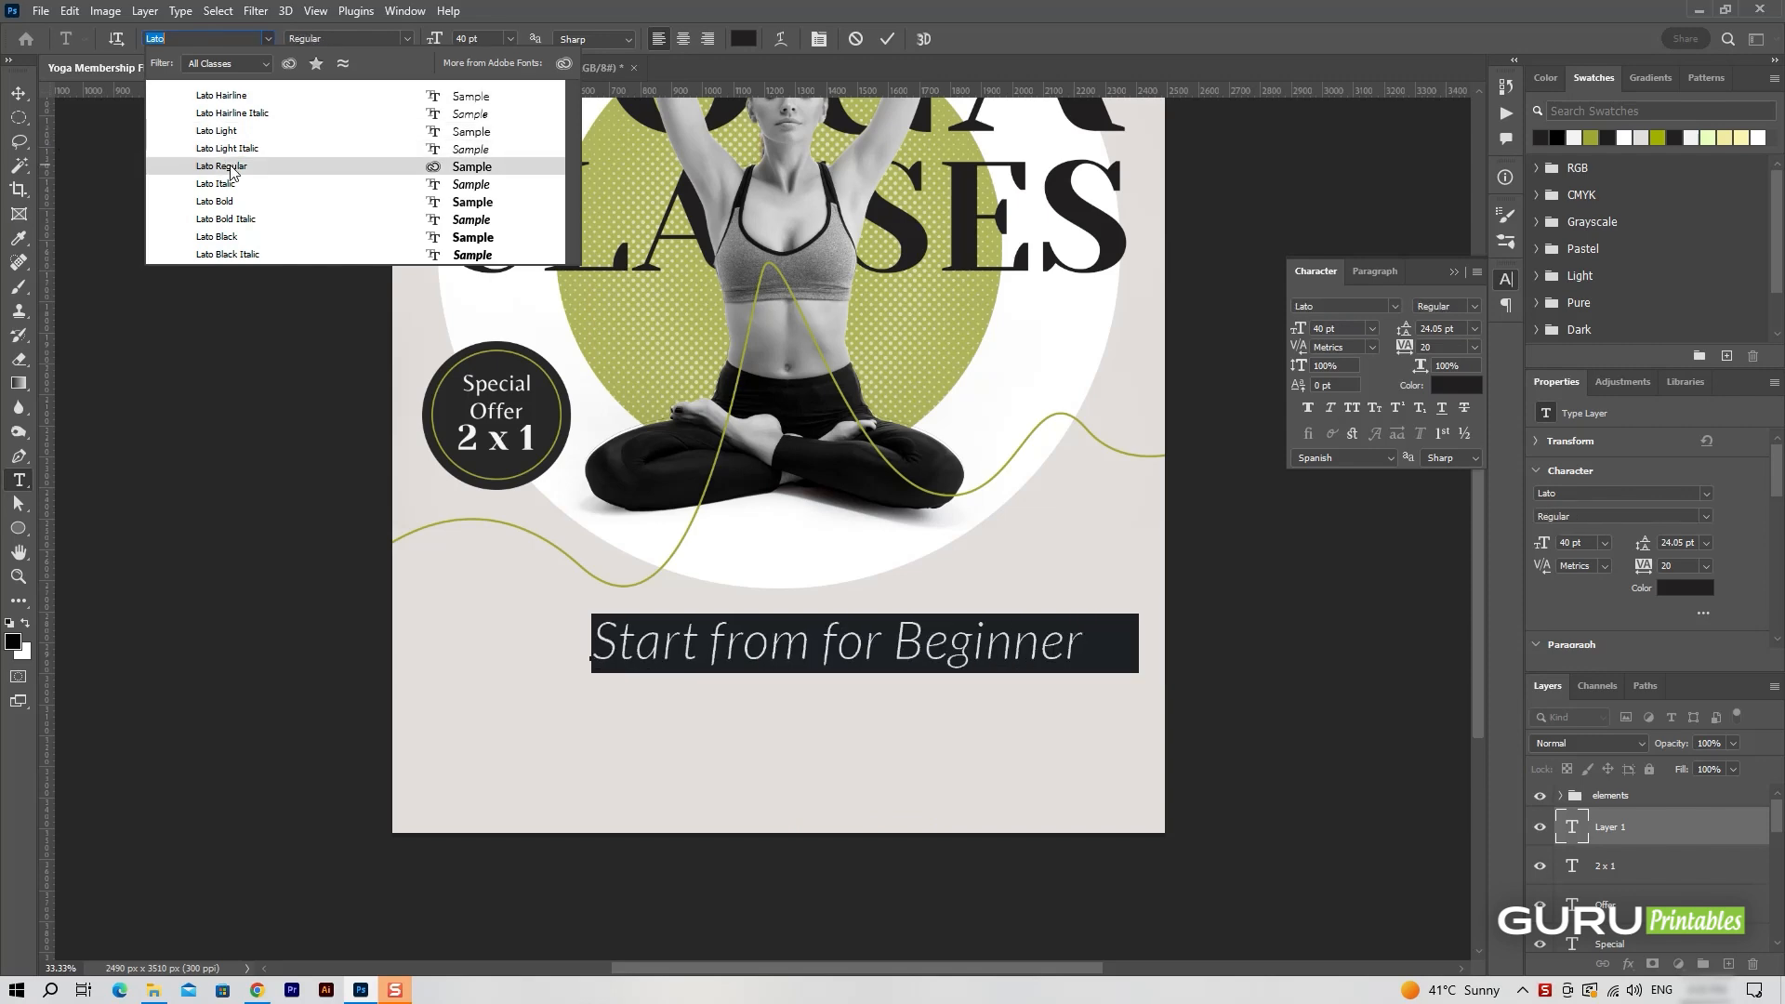
click(230, 170)
drag(1299, 329, 1276, 330)
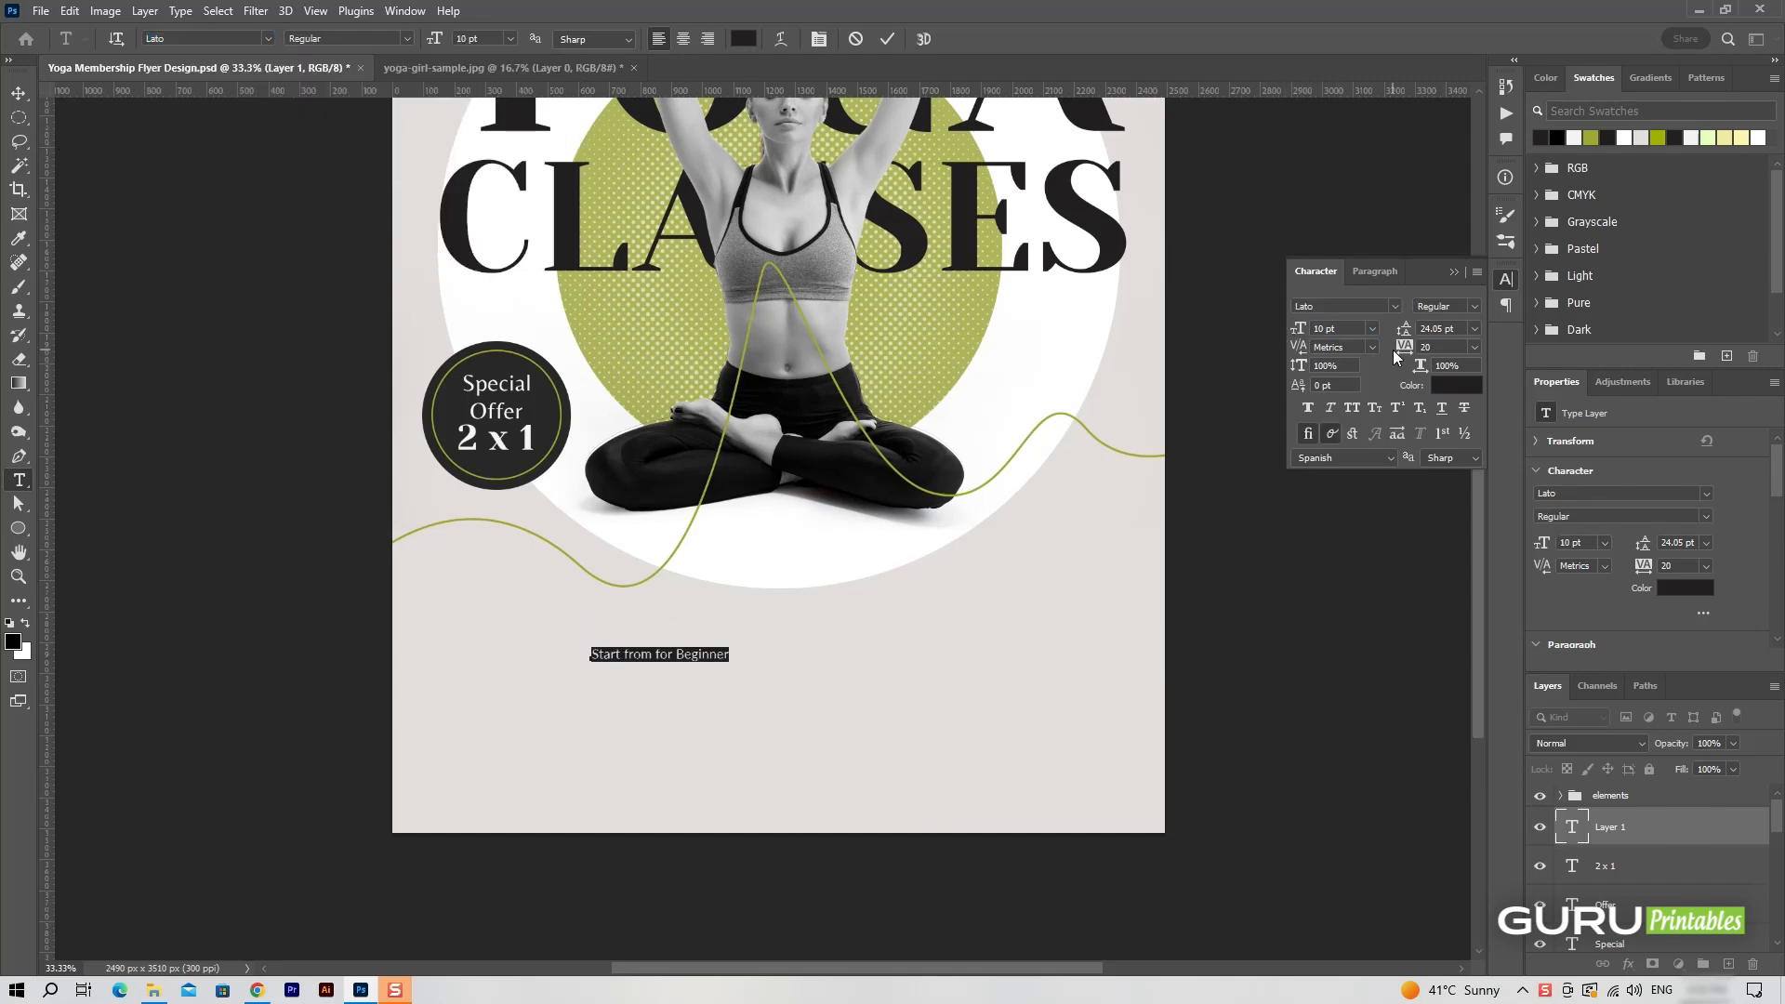
drag(1396, 356, 1408, 349)
key(ctrl+Return)
key(v)
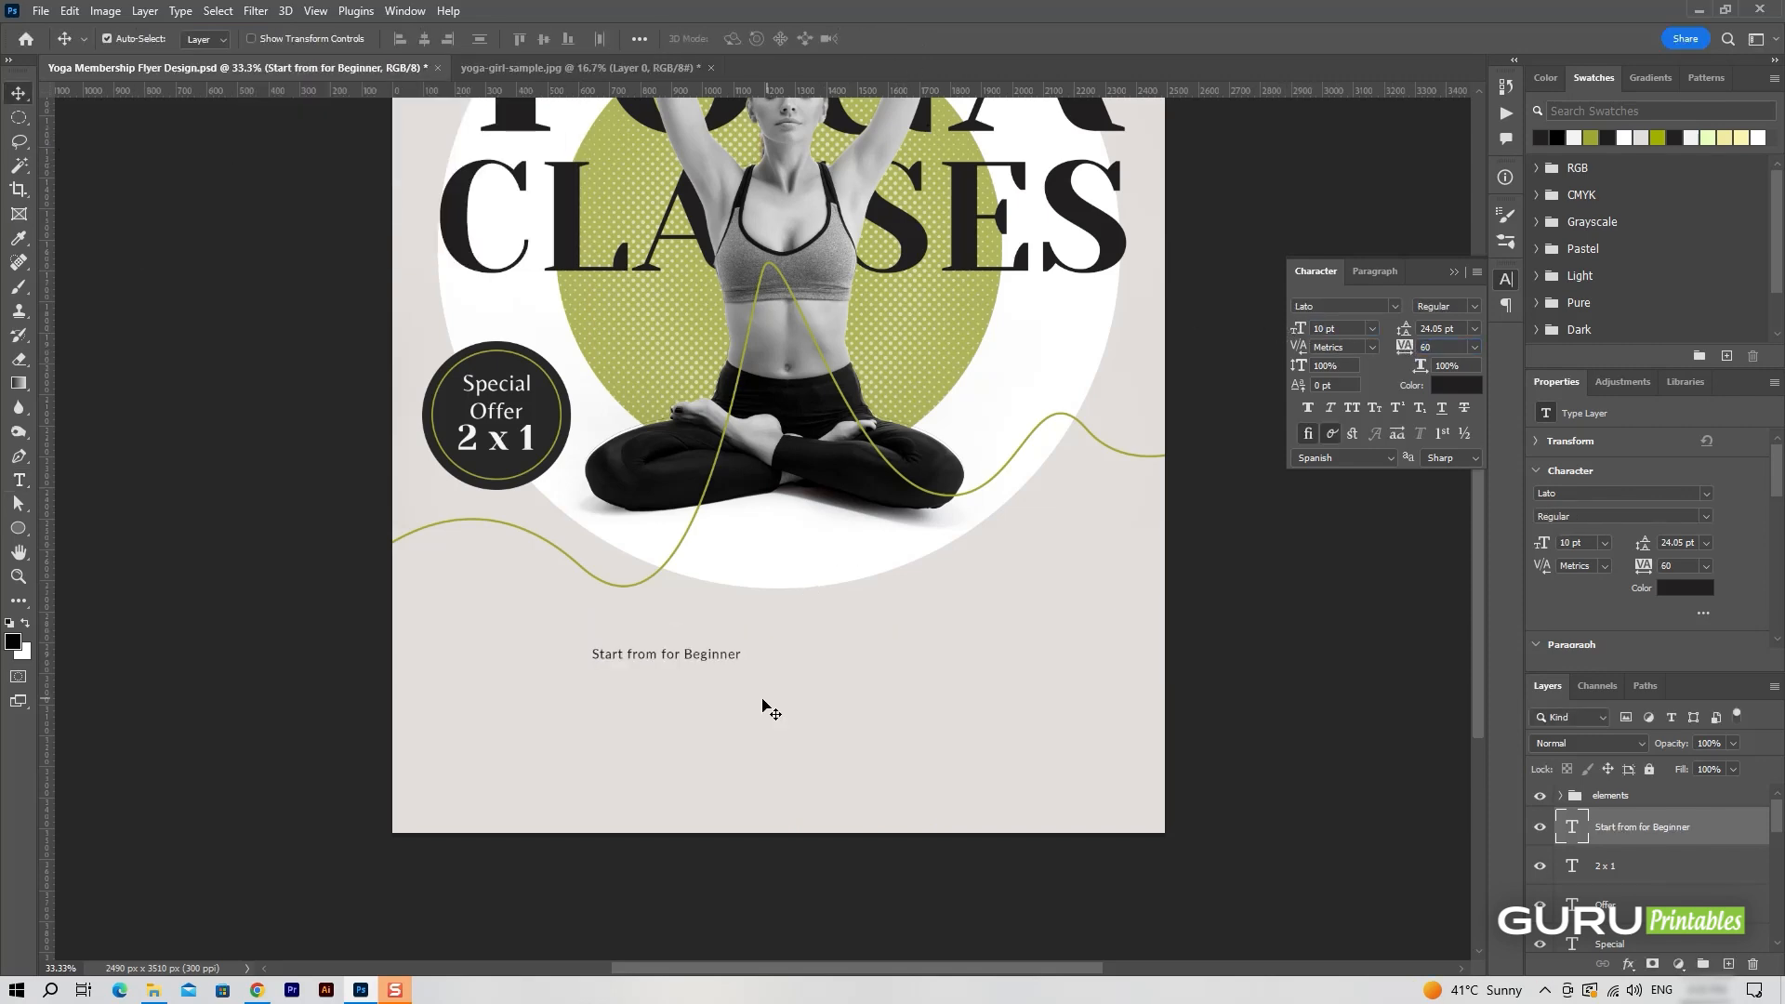
Move the beginner line up and toward the flyer's left edge, and place a copy reading "$350" just below it.
drag(720, 661, 642, 656)
key(ctrl+j)
double_click(640, 644)
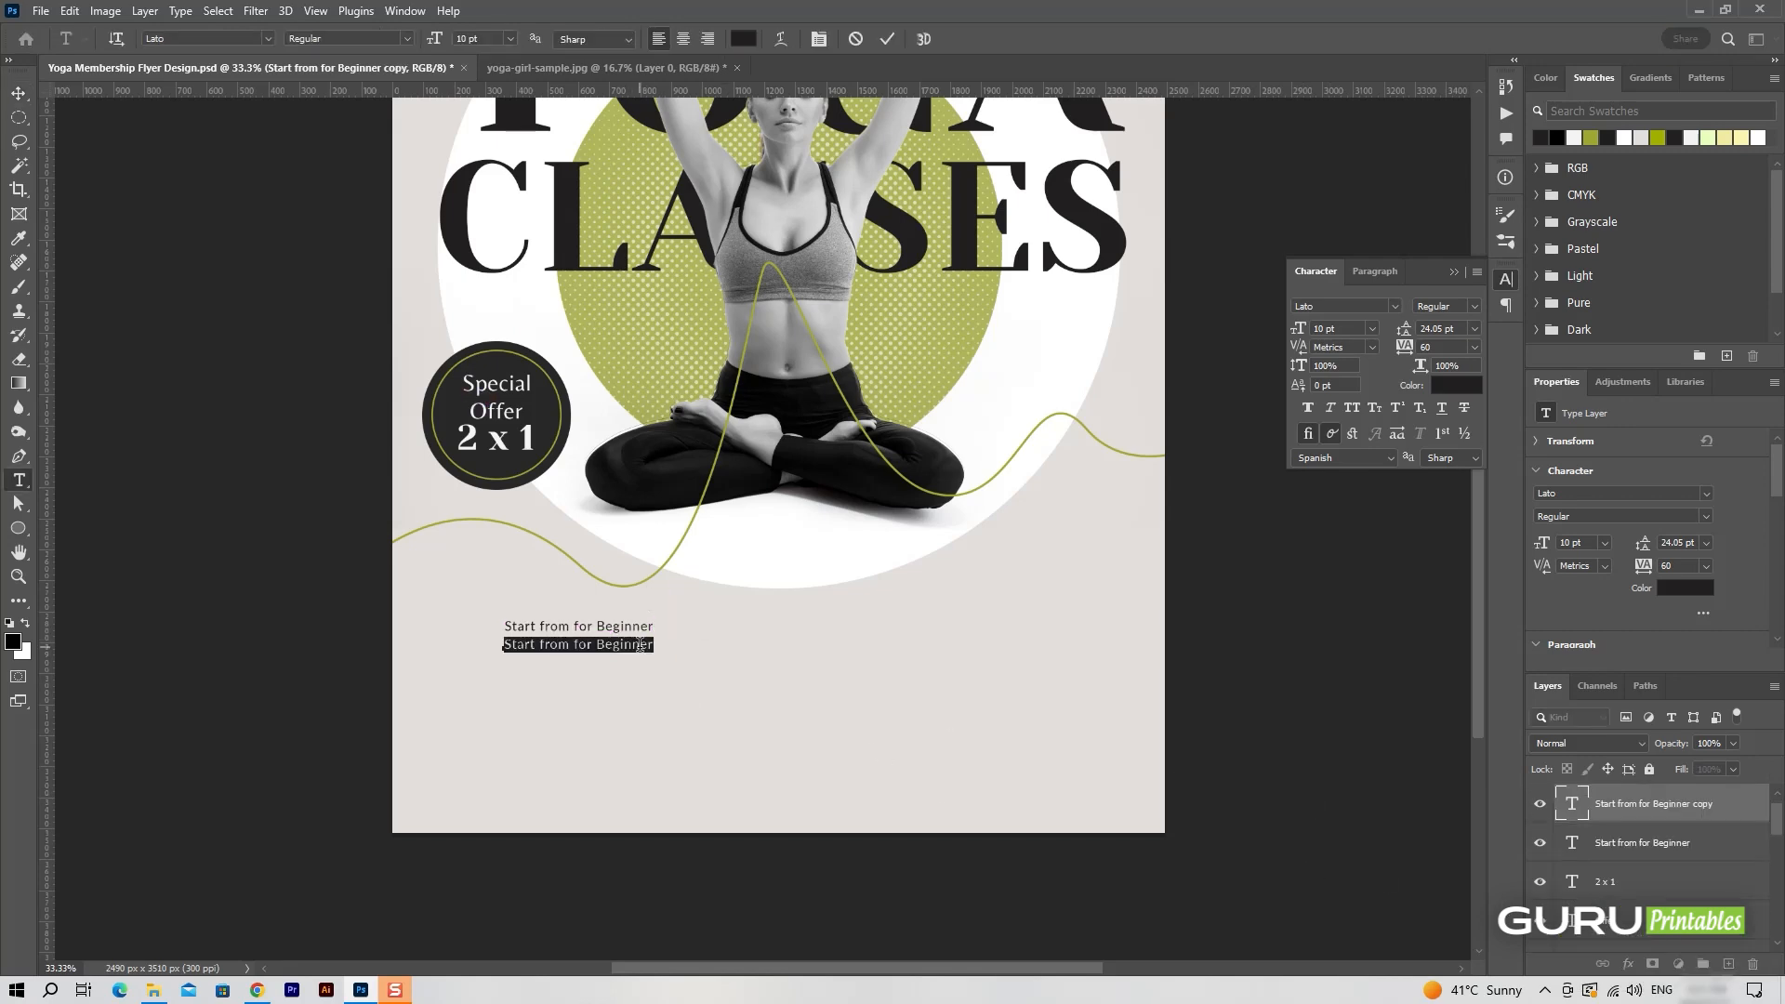
key(BackSpace)
Set the "$350" text in Yeseva One at 40 pt and place it directly below the beginner line.
key(ctrl+a)
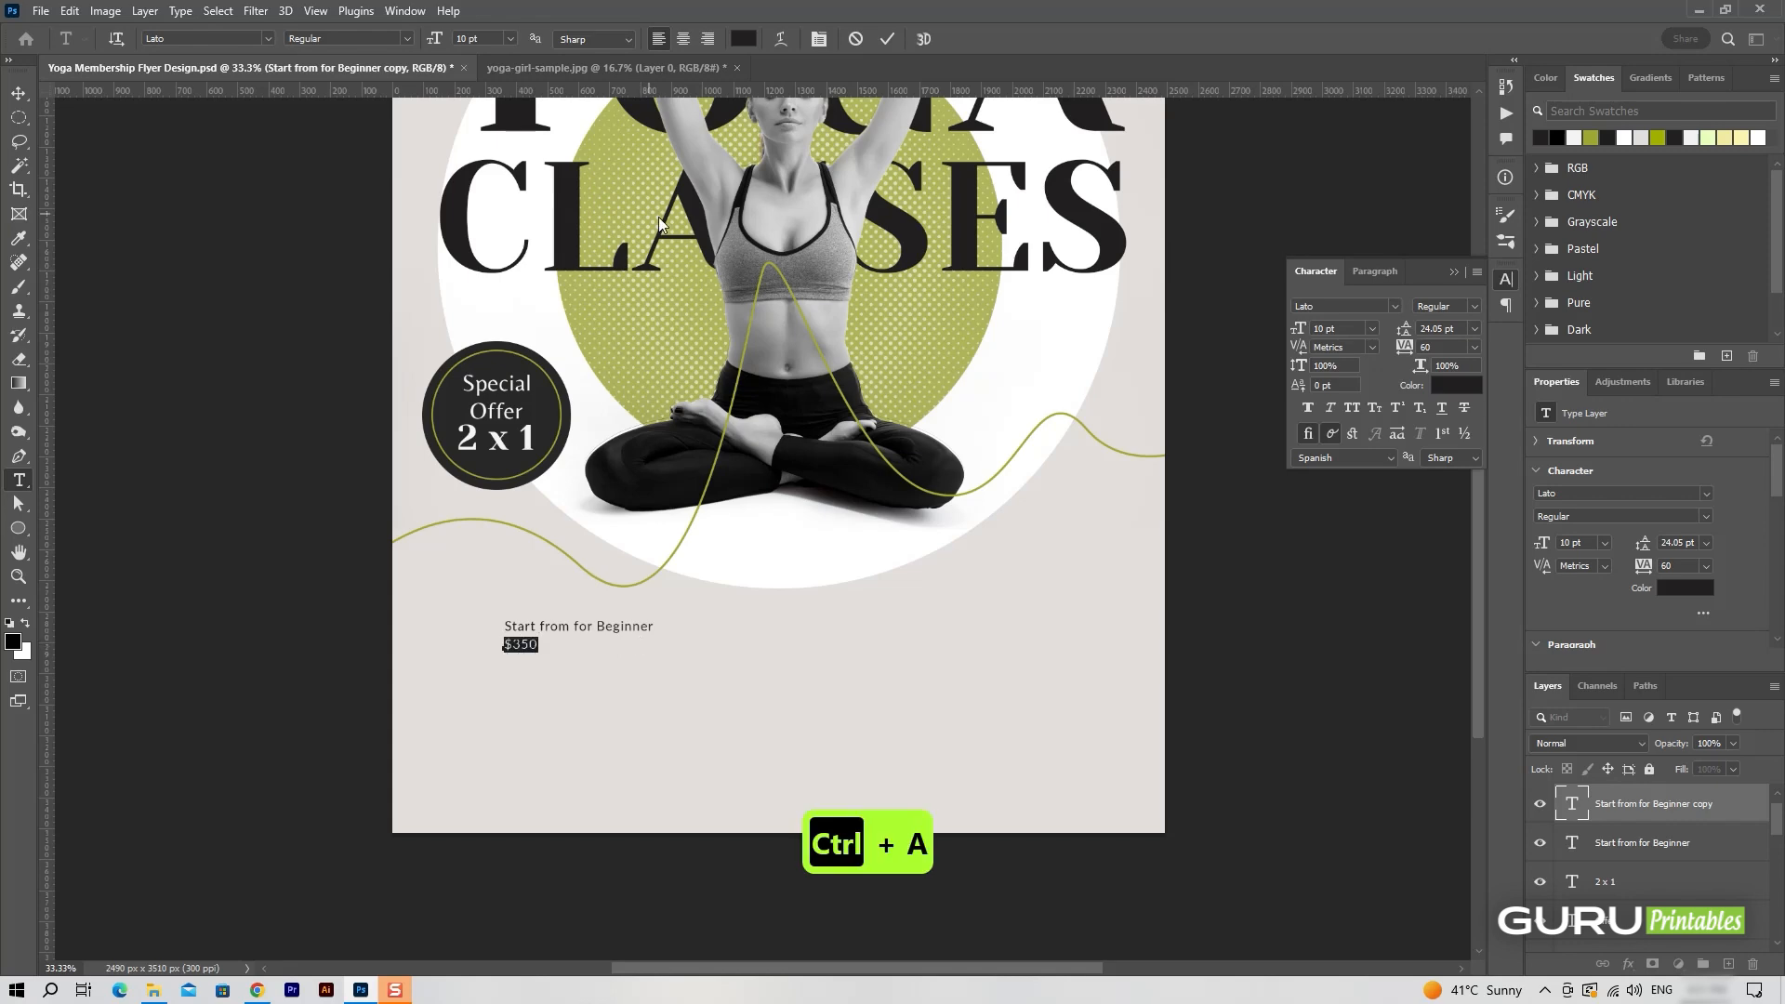
click(267, 39)
click(211, 113)
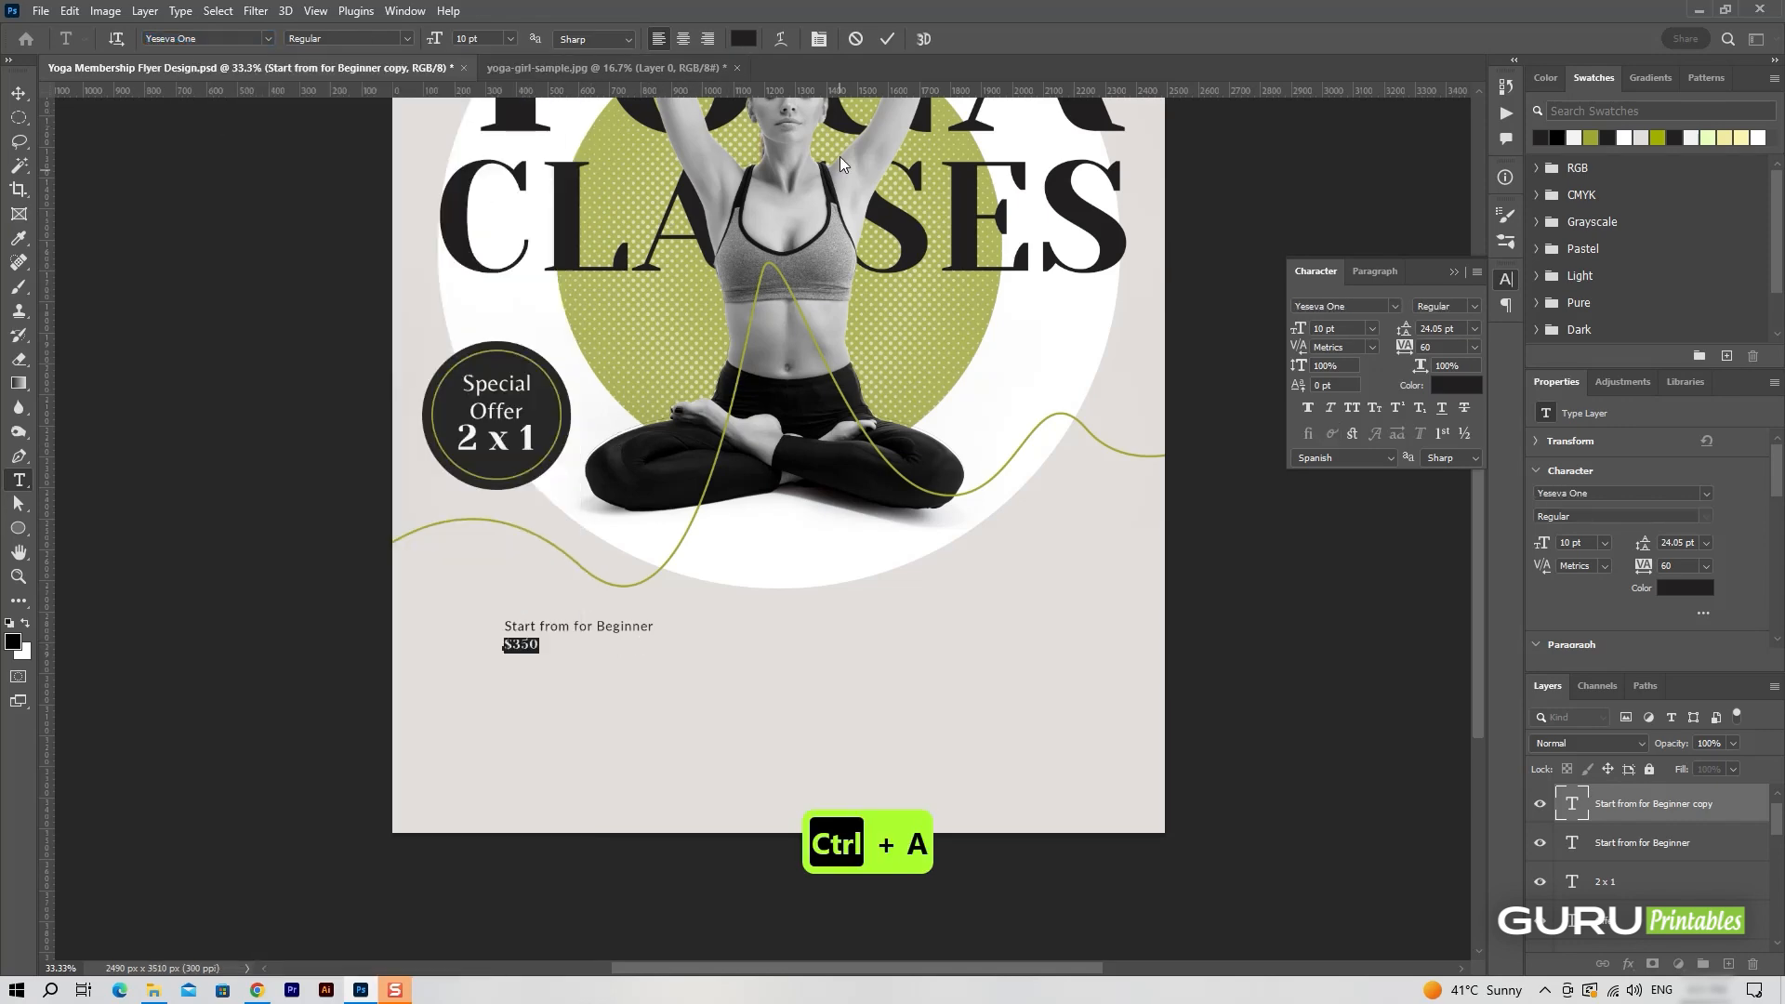
drag(1298, 329, 1325, 338)
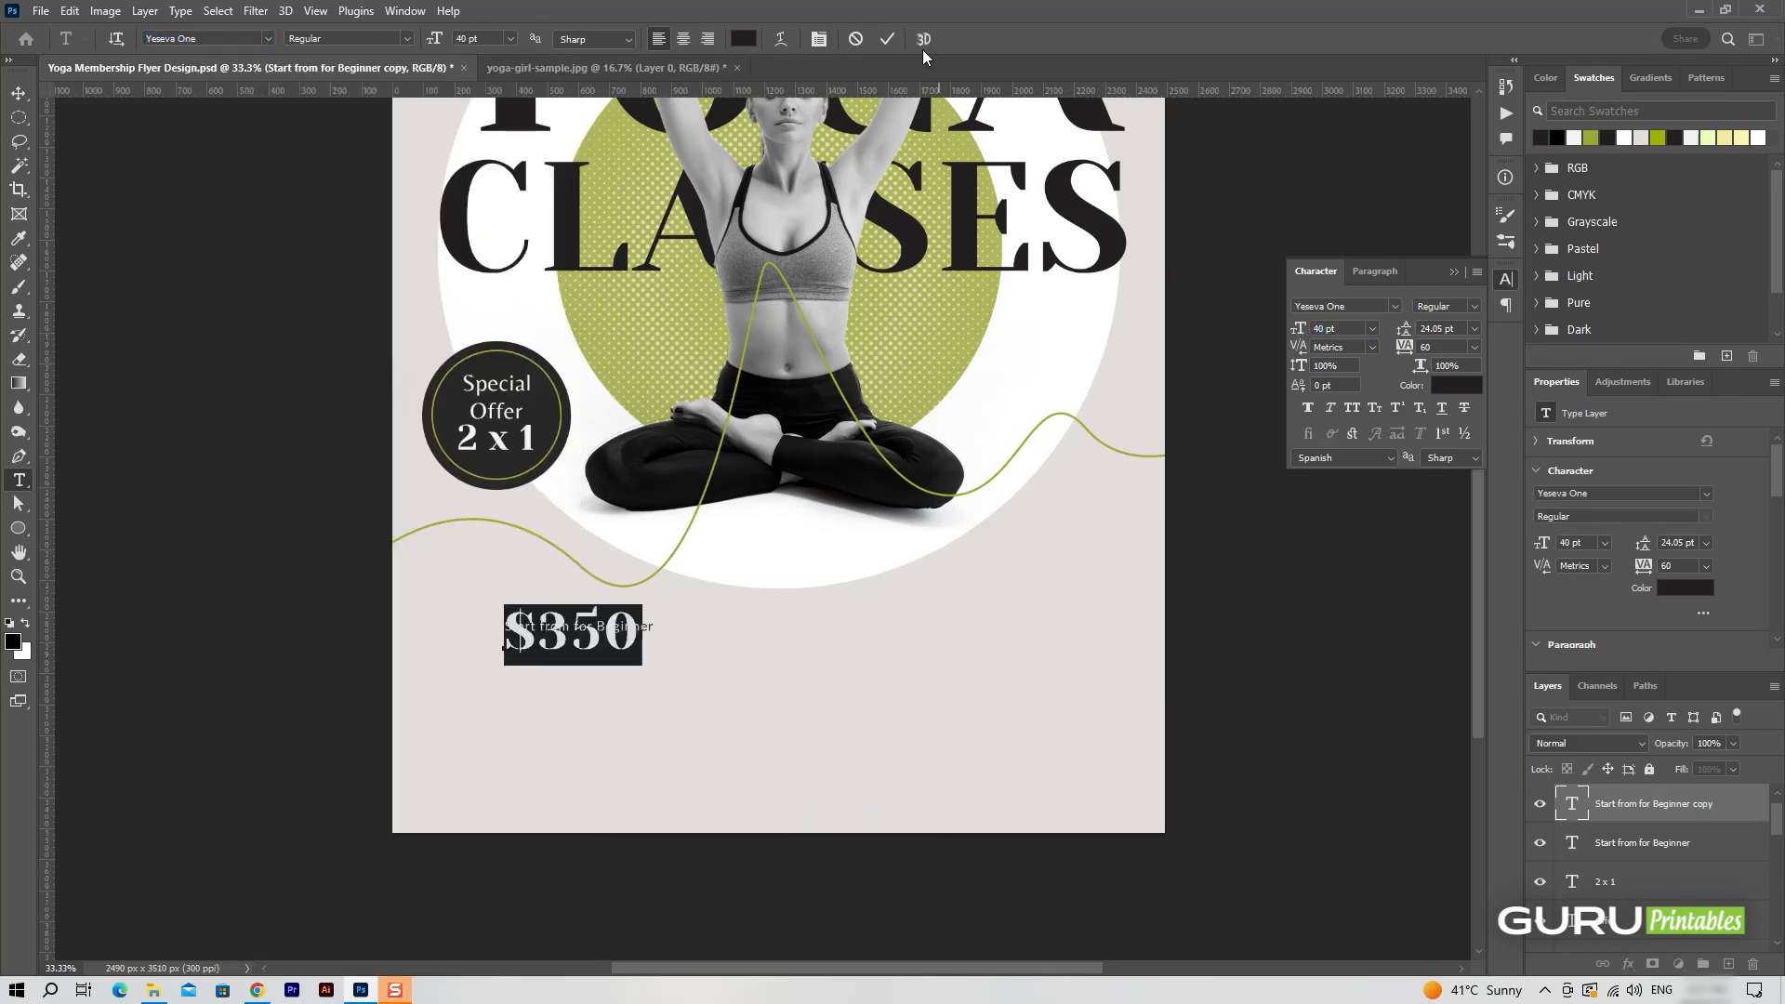
click(888, 38)
key(ctrl+z)
drag(638, 640, 642, 677)
Recolor the "$350" text to the olive green 8a8f39.
double_click(633, 669)
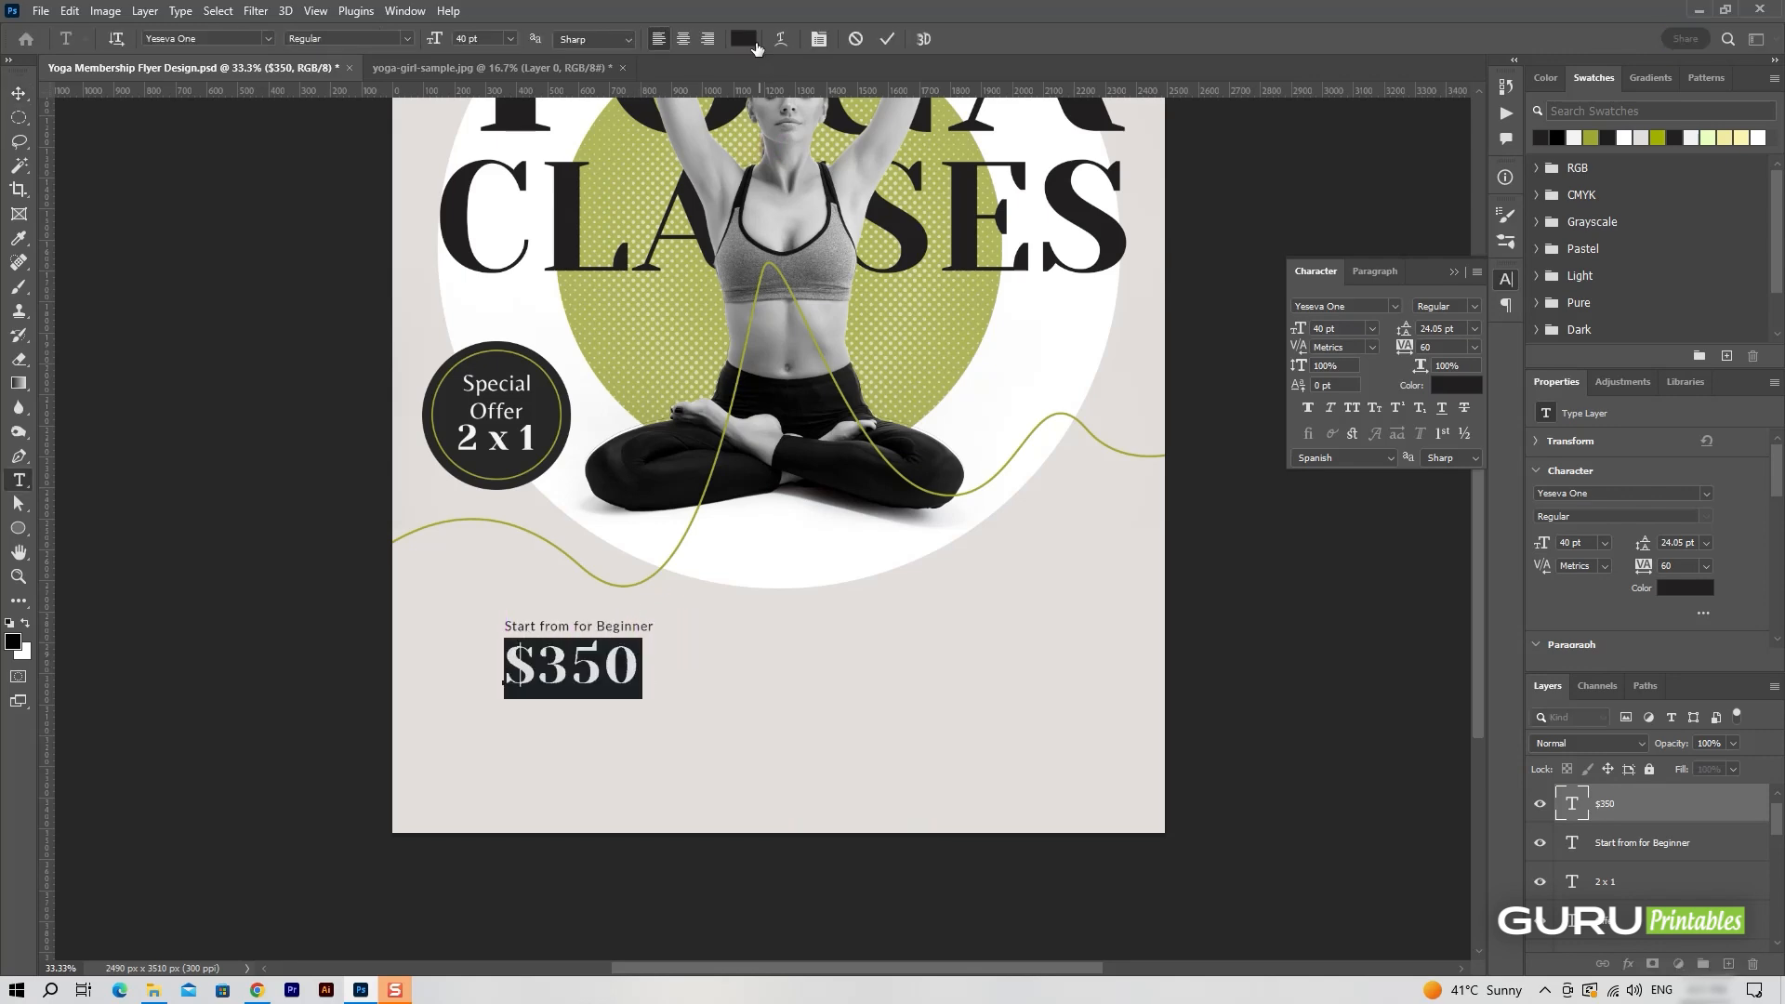
click(749, 41)
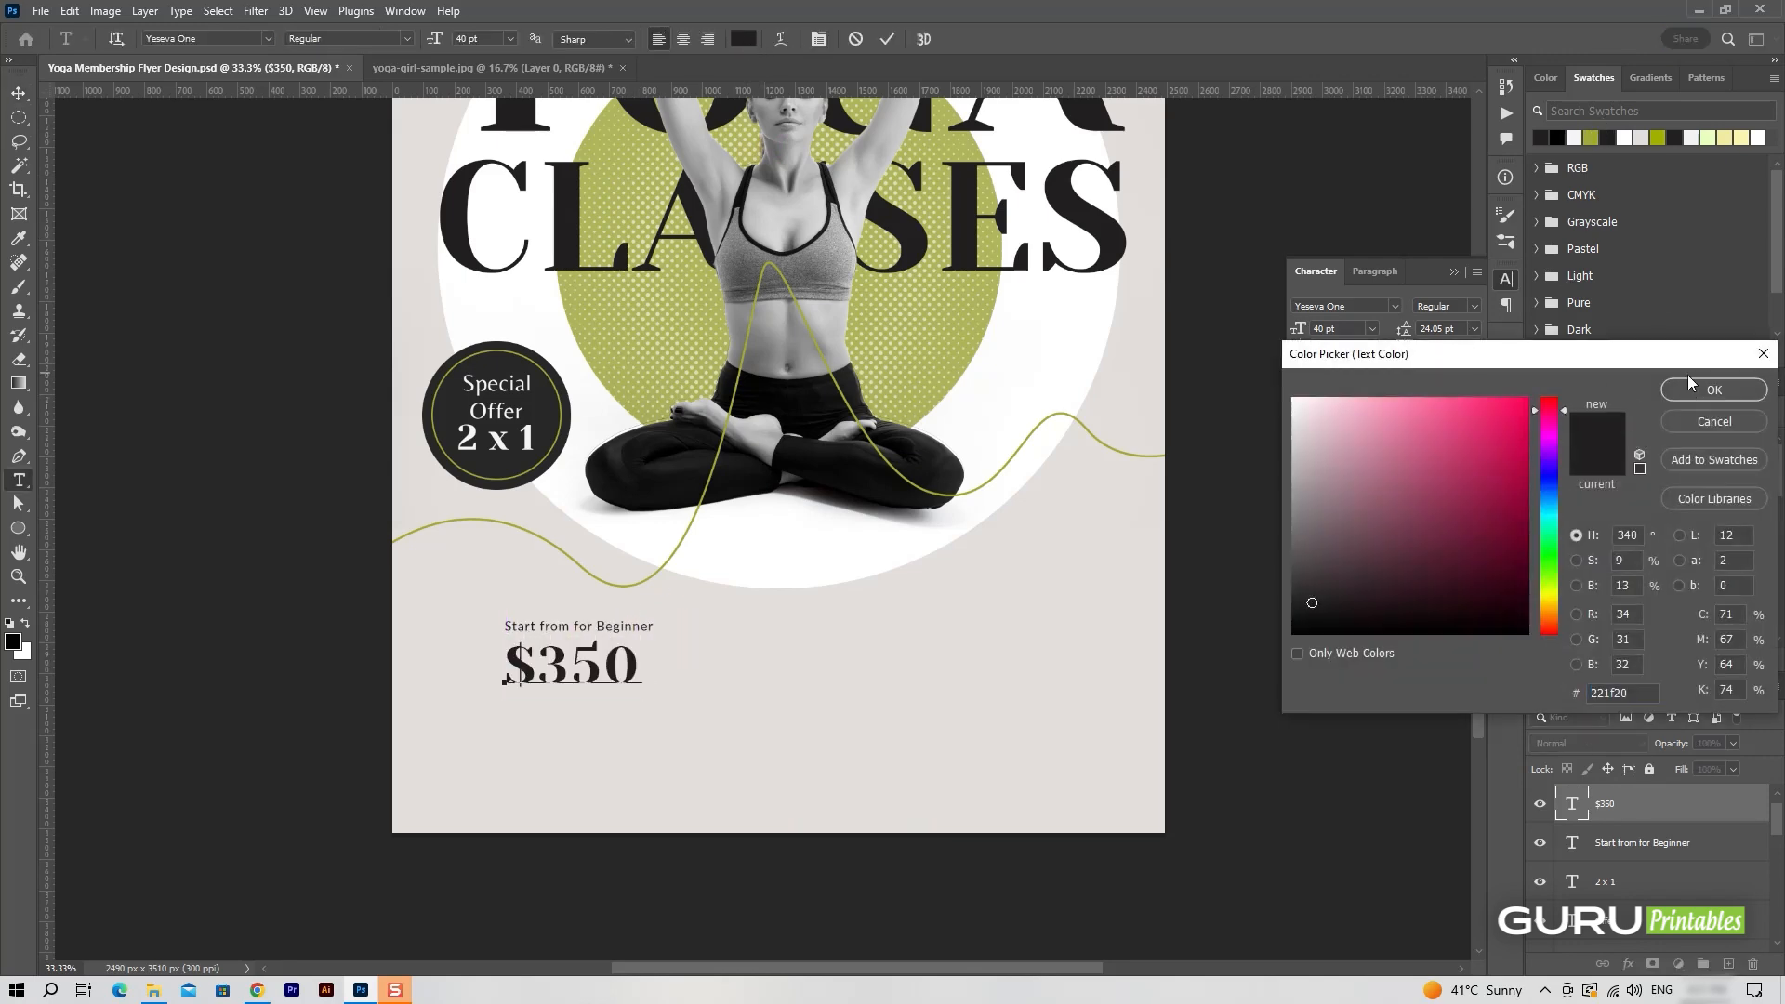
click(1690, 384)
double_click(1572, 807)
click(745, 40)
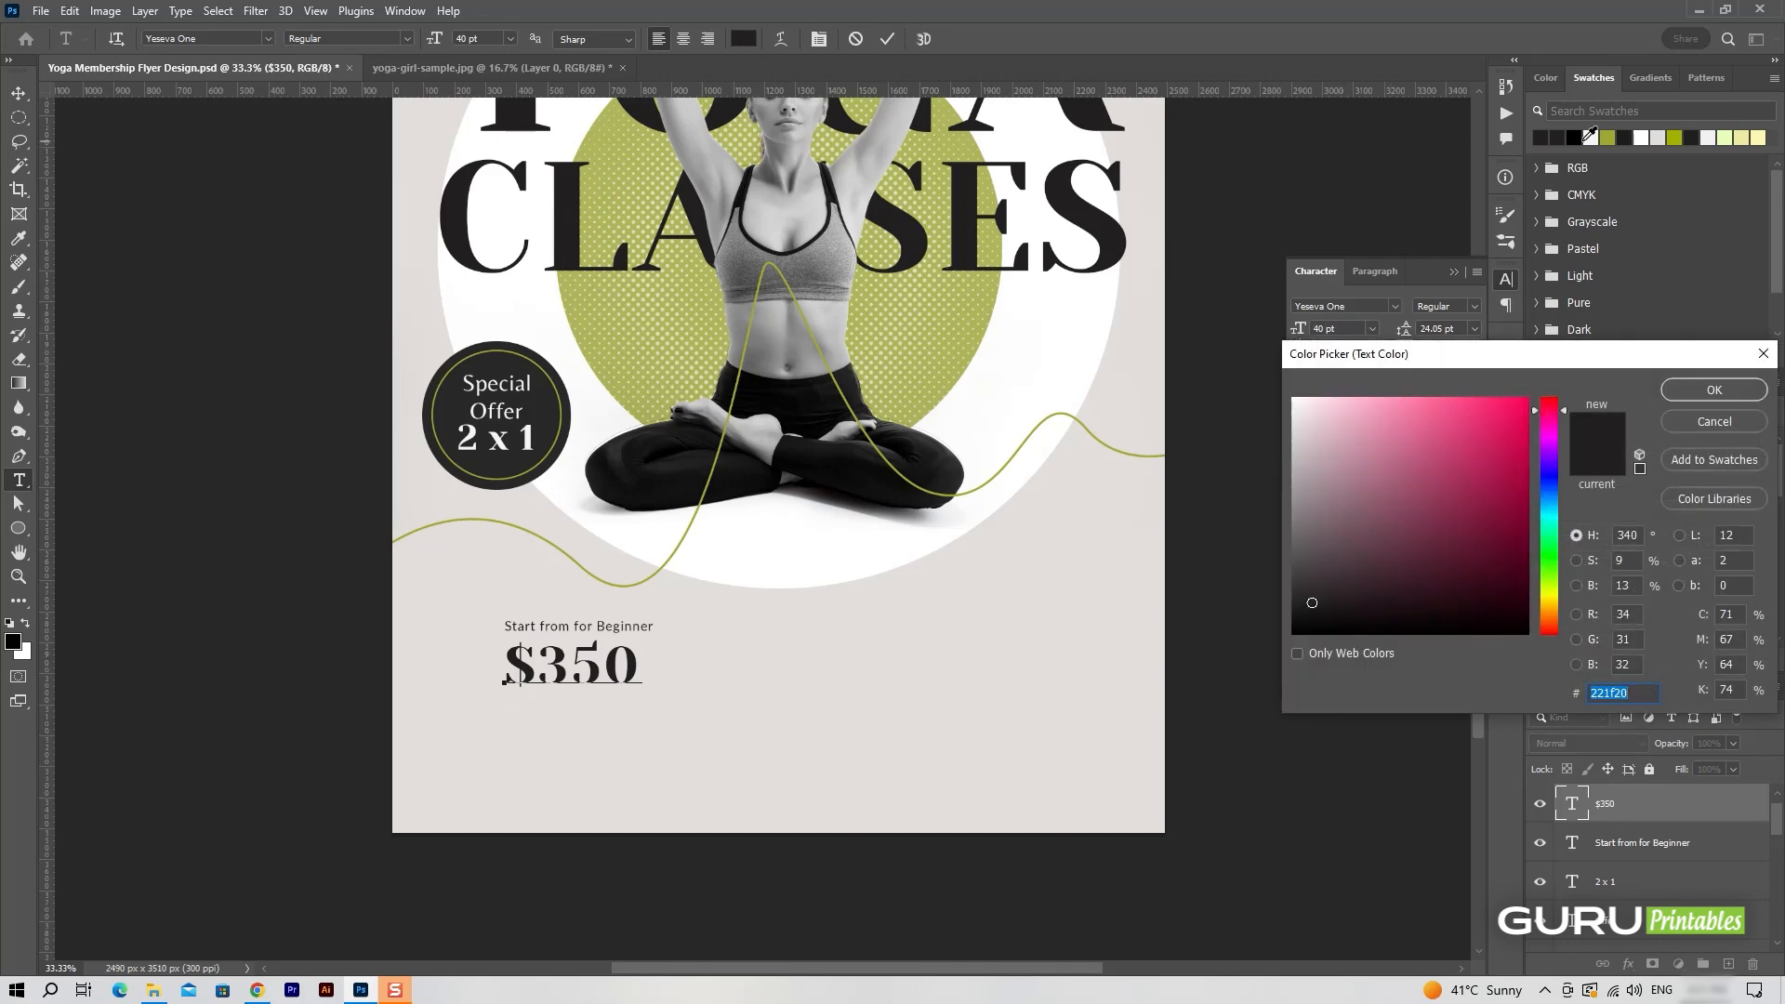
click(704, 312)
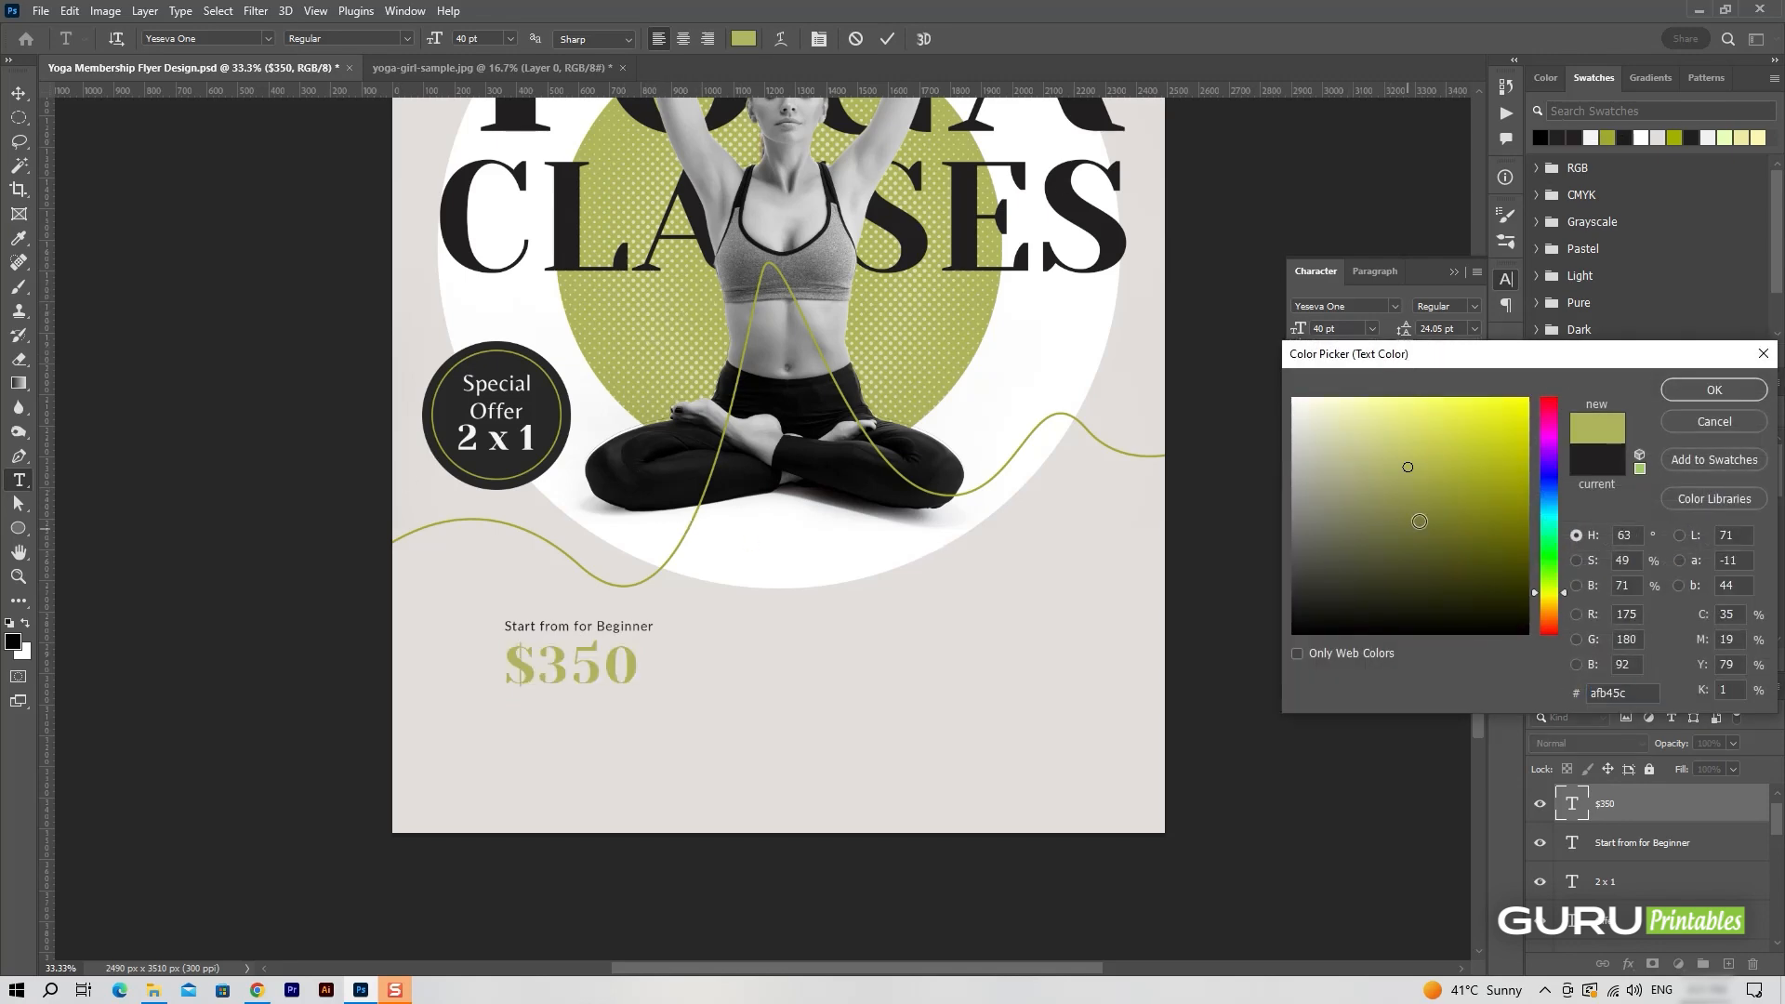
click(430, 534)
click(446, 521)
click(1433, 501)
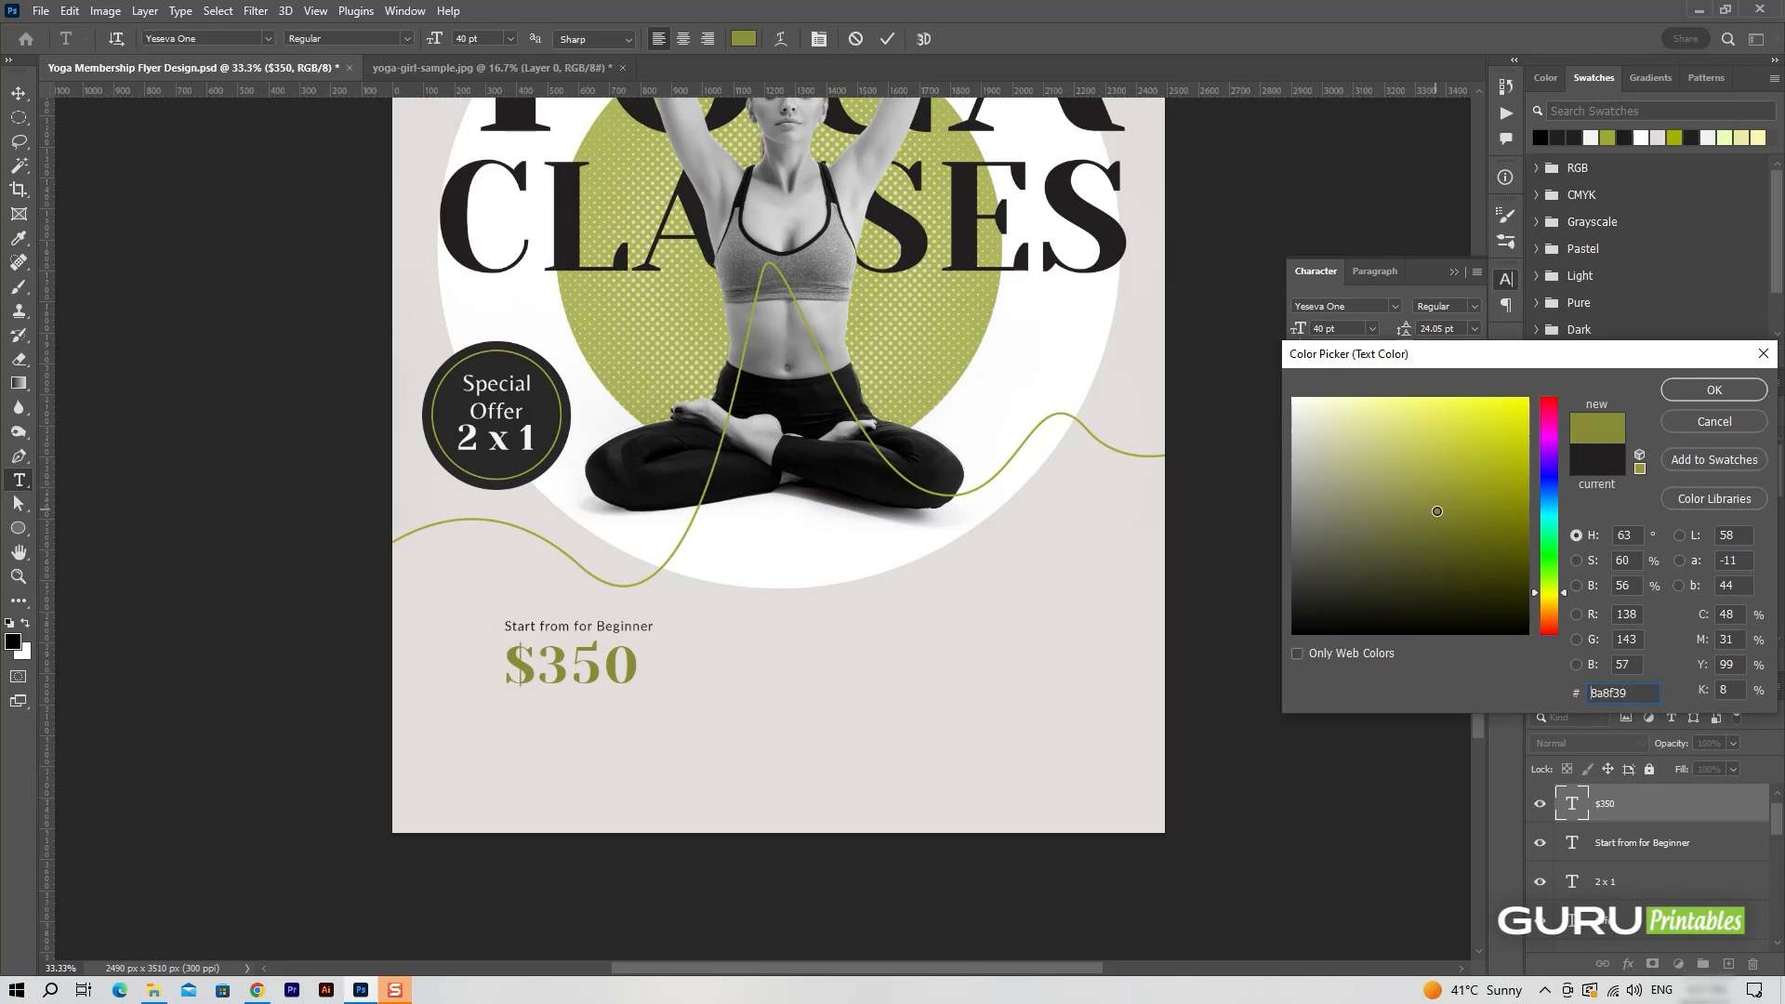
click(1714, 390)
click(825, 817)
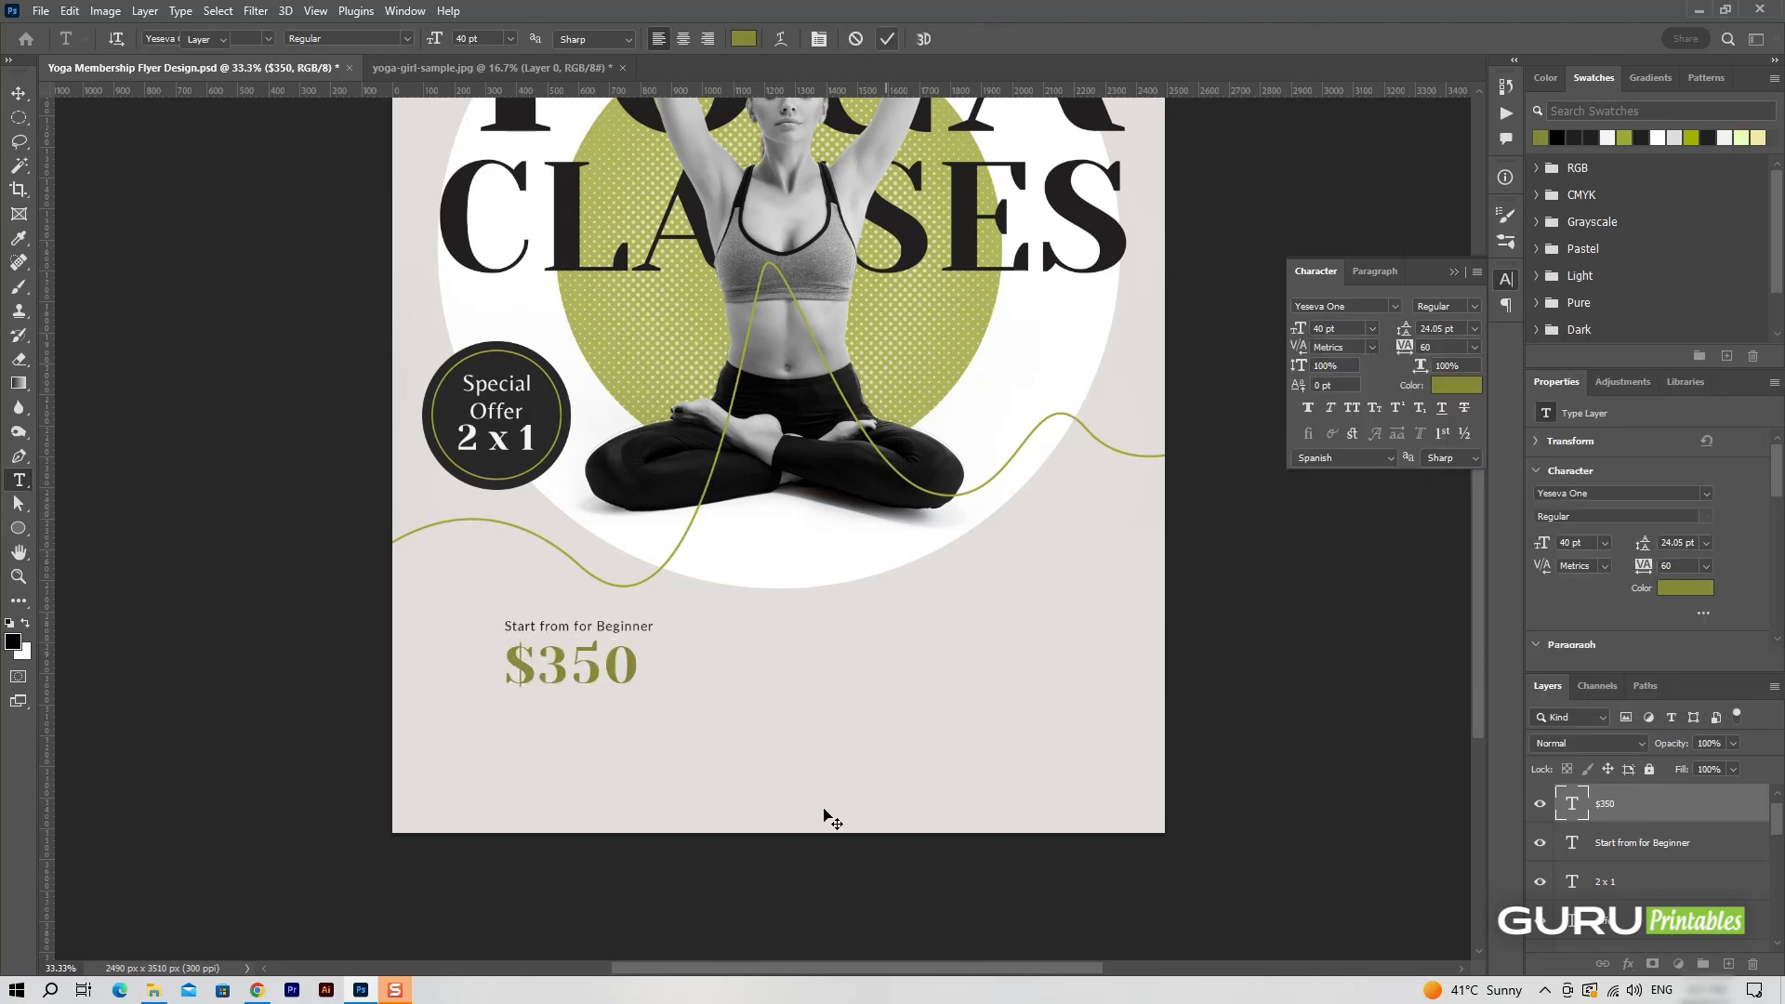
Scale the "$350" text down to about 82 percent, keeping its left edge in line with the beginner line.
key(ctrl+t)
drag(638, 699, 636, 697)
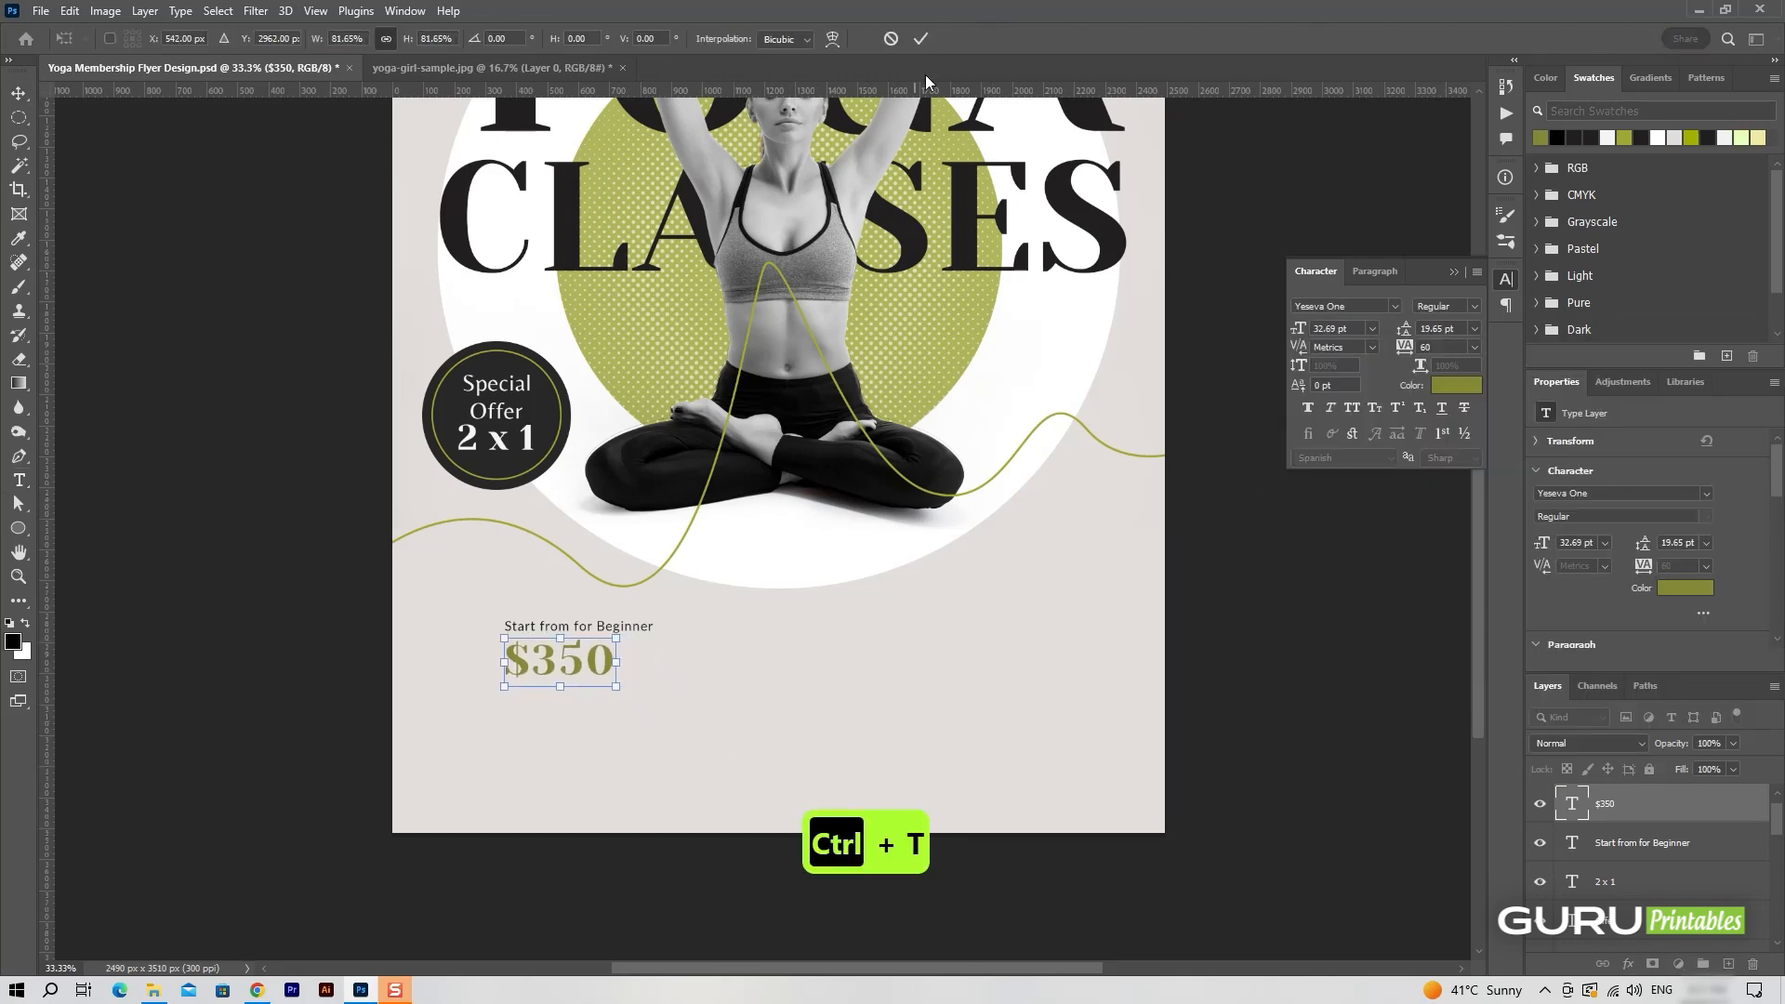
click(920, 38)
Duplicate the "Start from for Beginner" line, place the copy just below "$350" and replace its text with "/person".
click(1730, 852)
drag(1731, 853, 1688, 792)
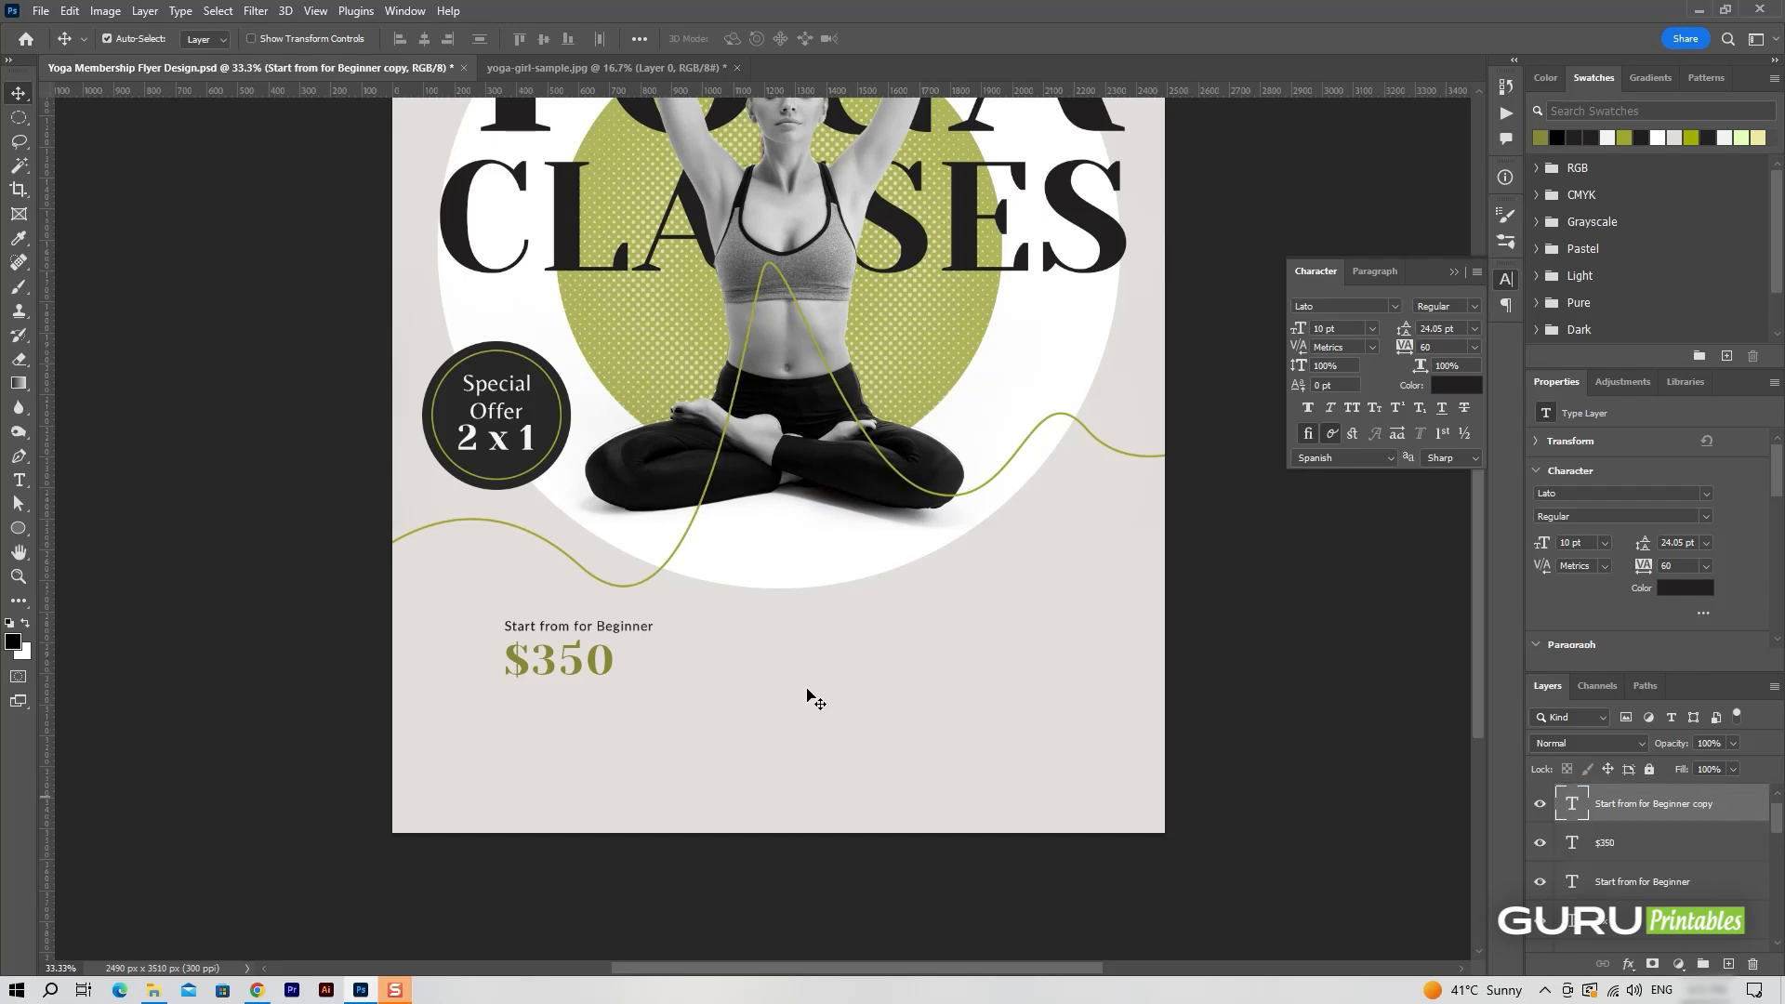
drag(641, 635, 643, 688)
double_click(642, 688)
key(BackSpace)
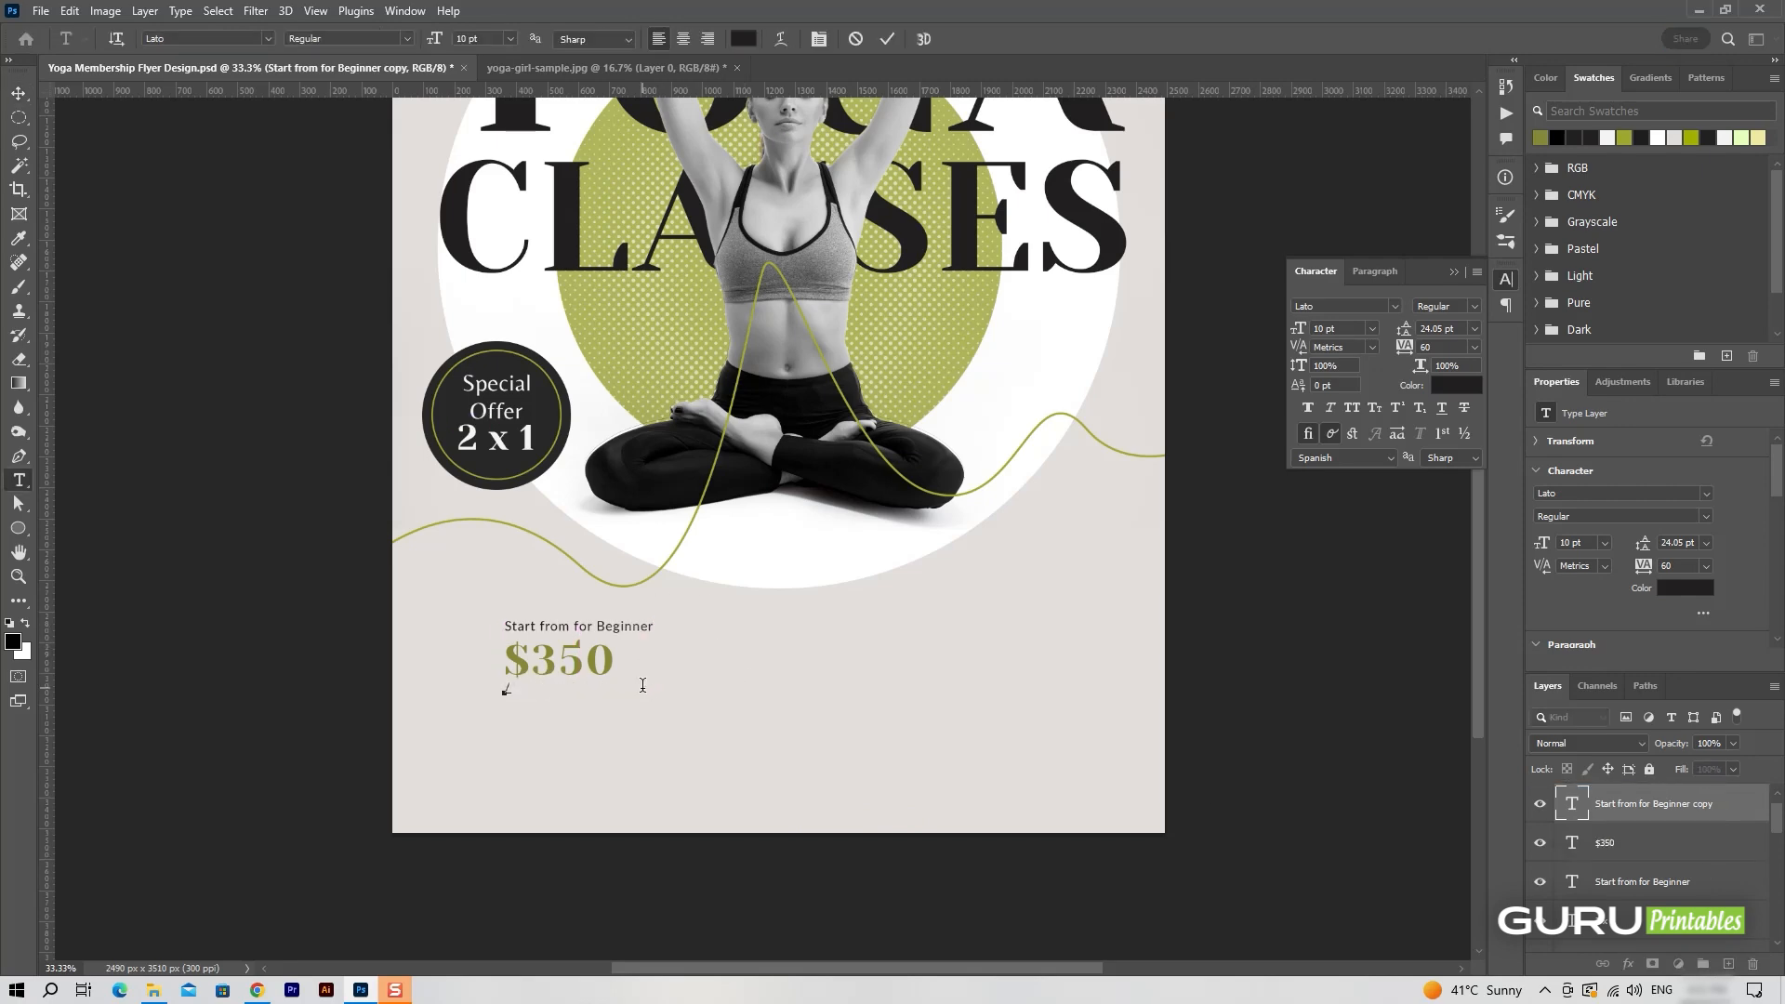
click(888, 39)
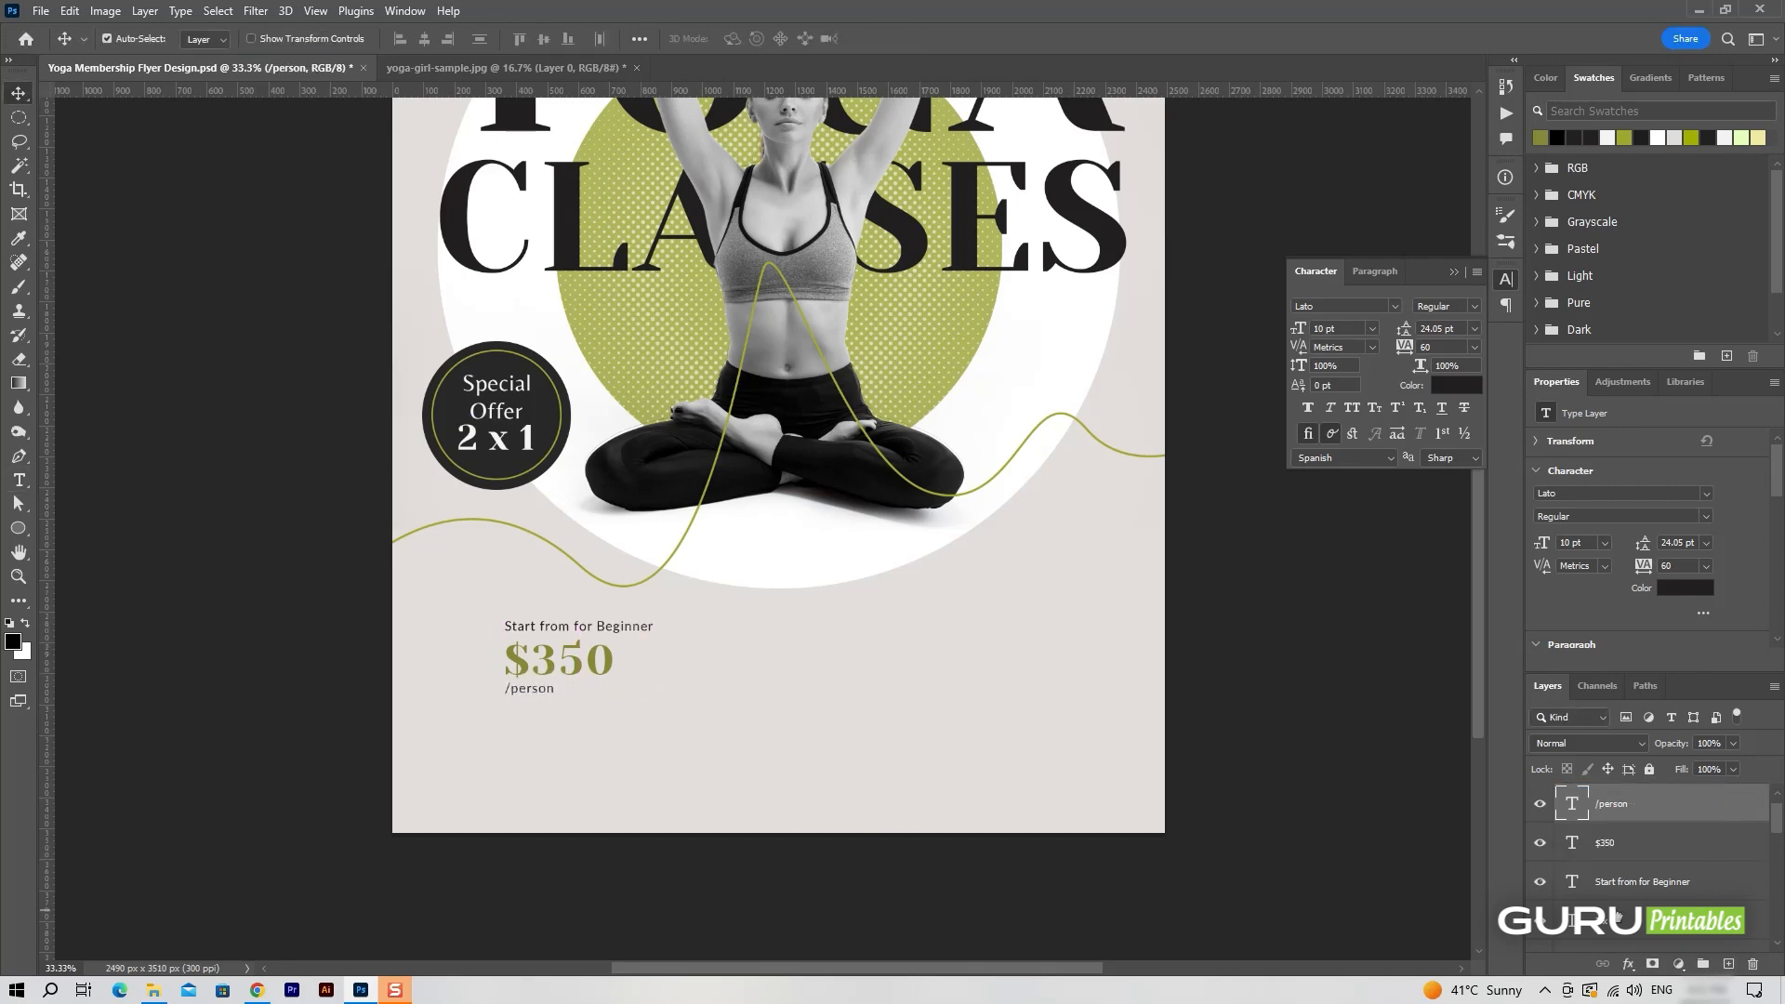
Add a two-line Lorem ipsum paragraph box below "/person" with 13 pt leading, and widen the box slightly.
click(1728, 964)
drag(505, 710, 682, 741)
drag(1404, 329, 1398, 327)
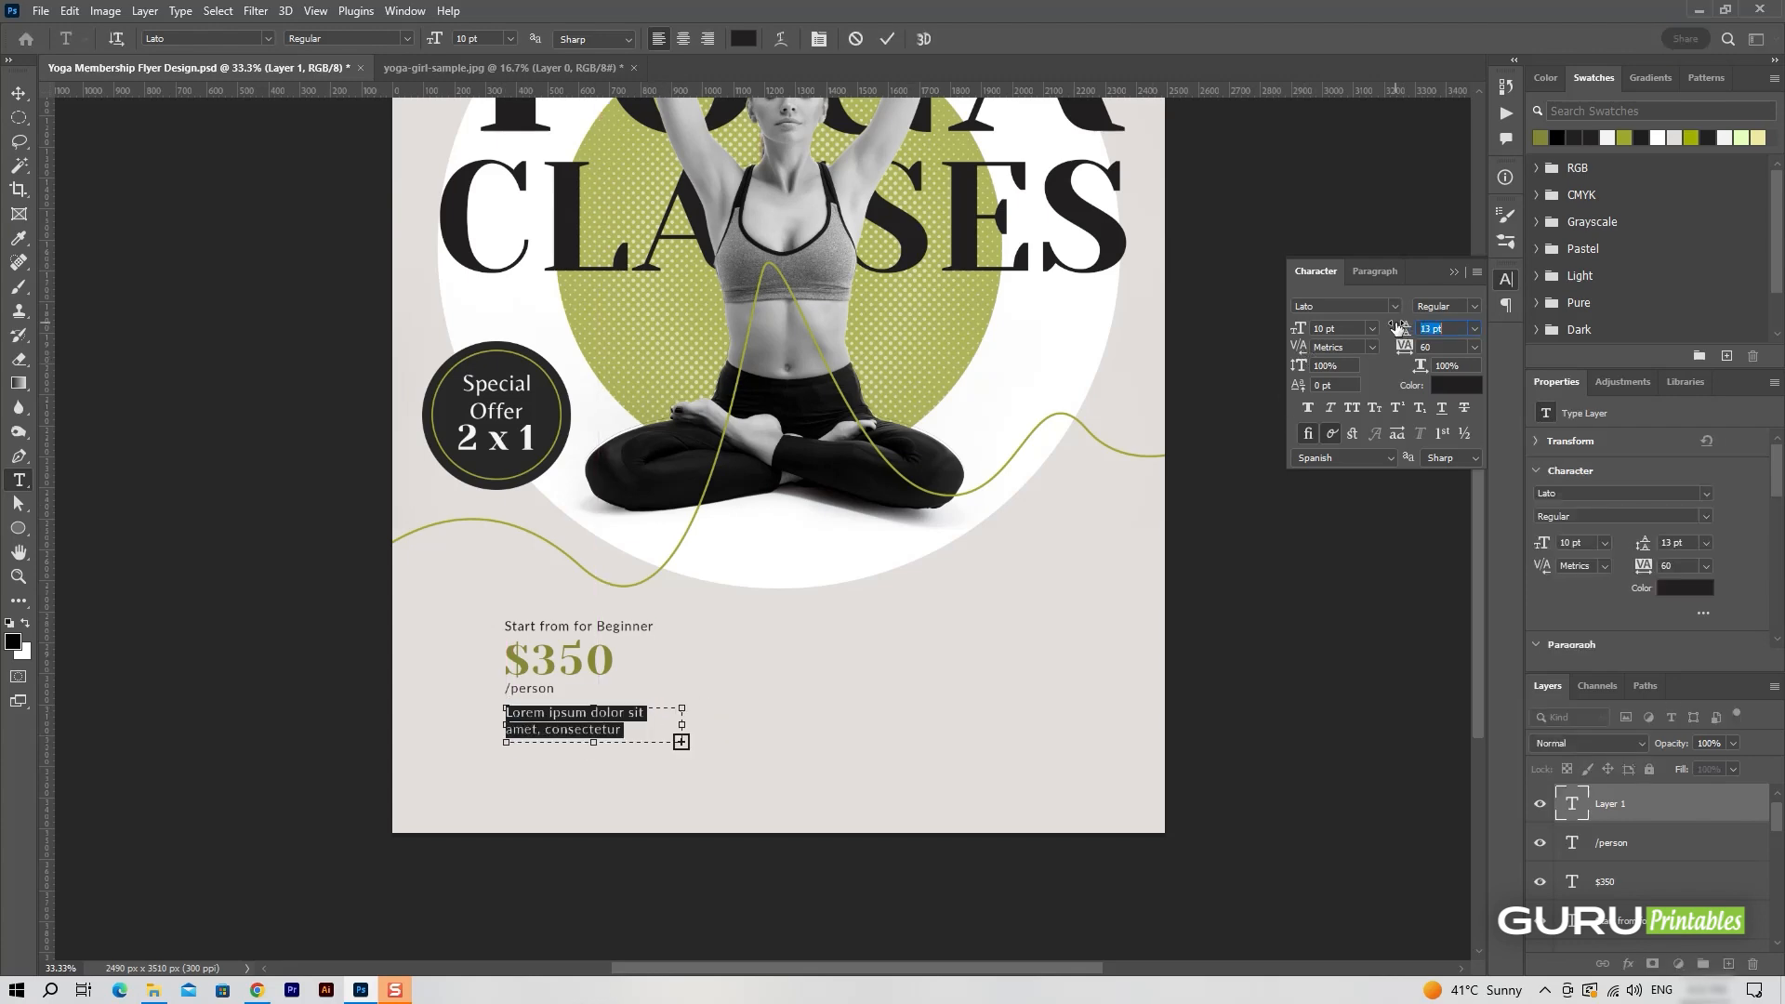
drag(681, 724, 708, 724)
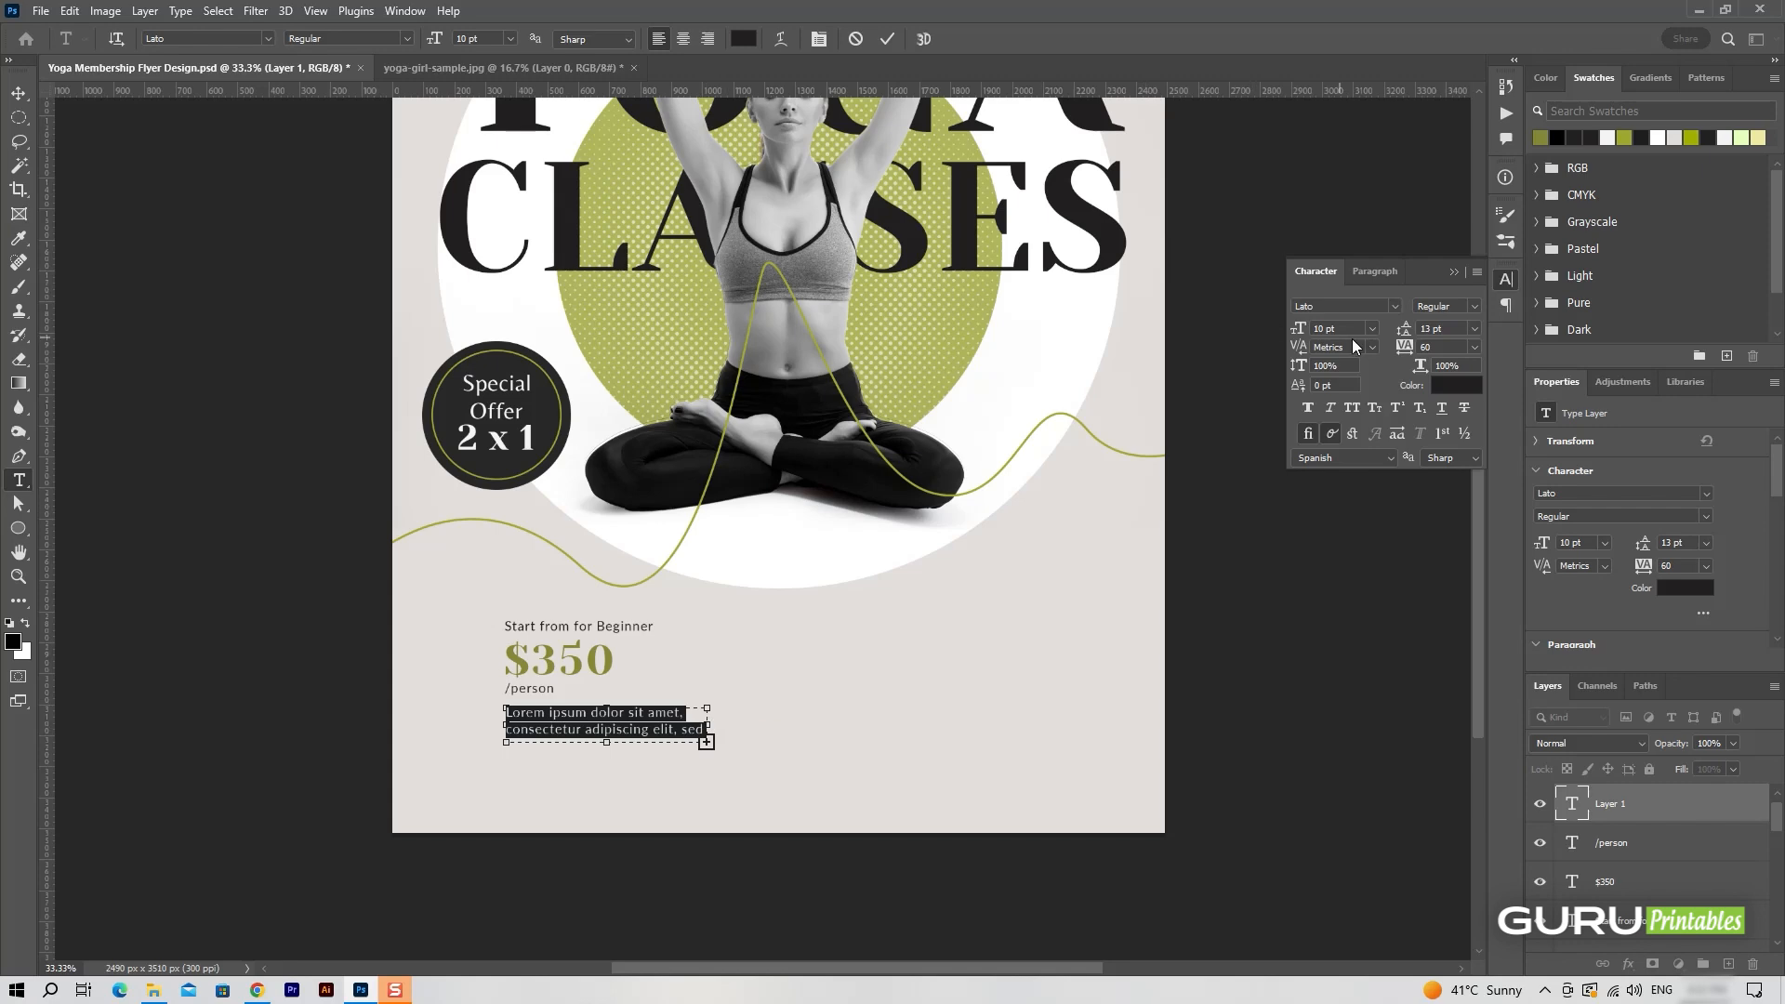
Set the Lorem ipsum paragraph to 9 pt with 12 pt leading and nudge it up closer to "/person".
drag(1299, 328, 1262, 324)
drag(1409, 335, 1401, 335)
click(887, 39)
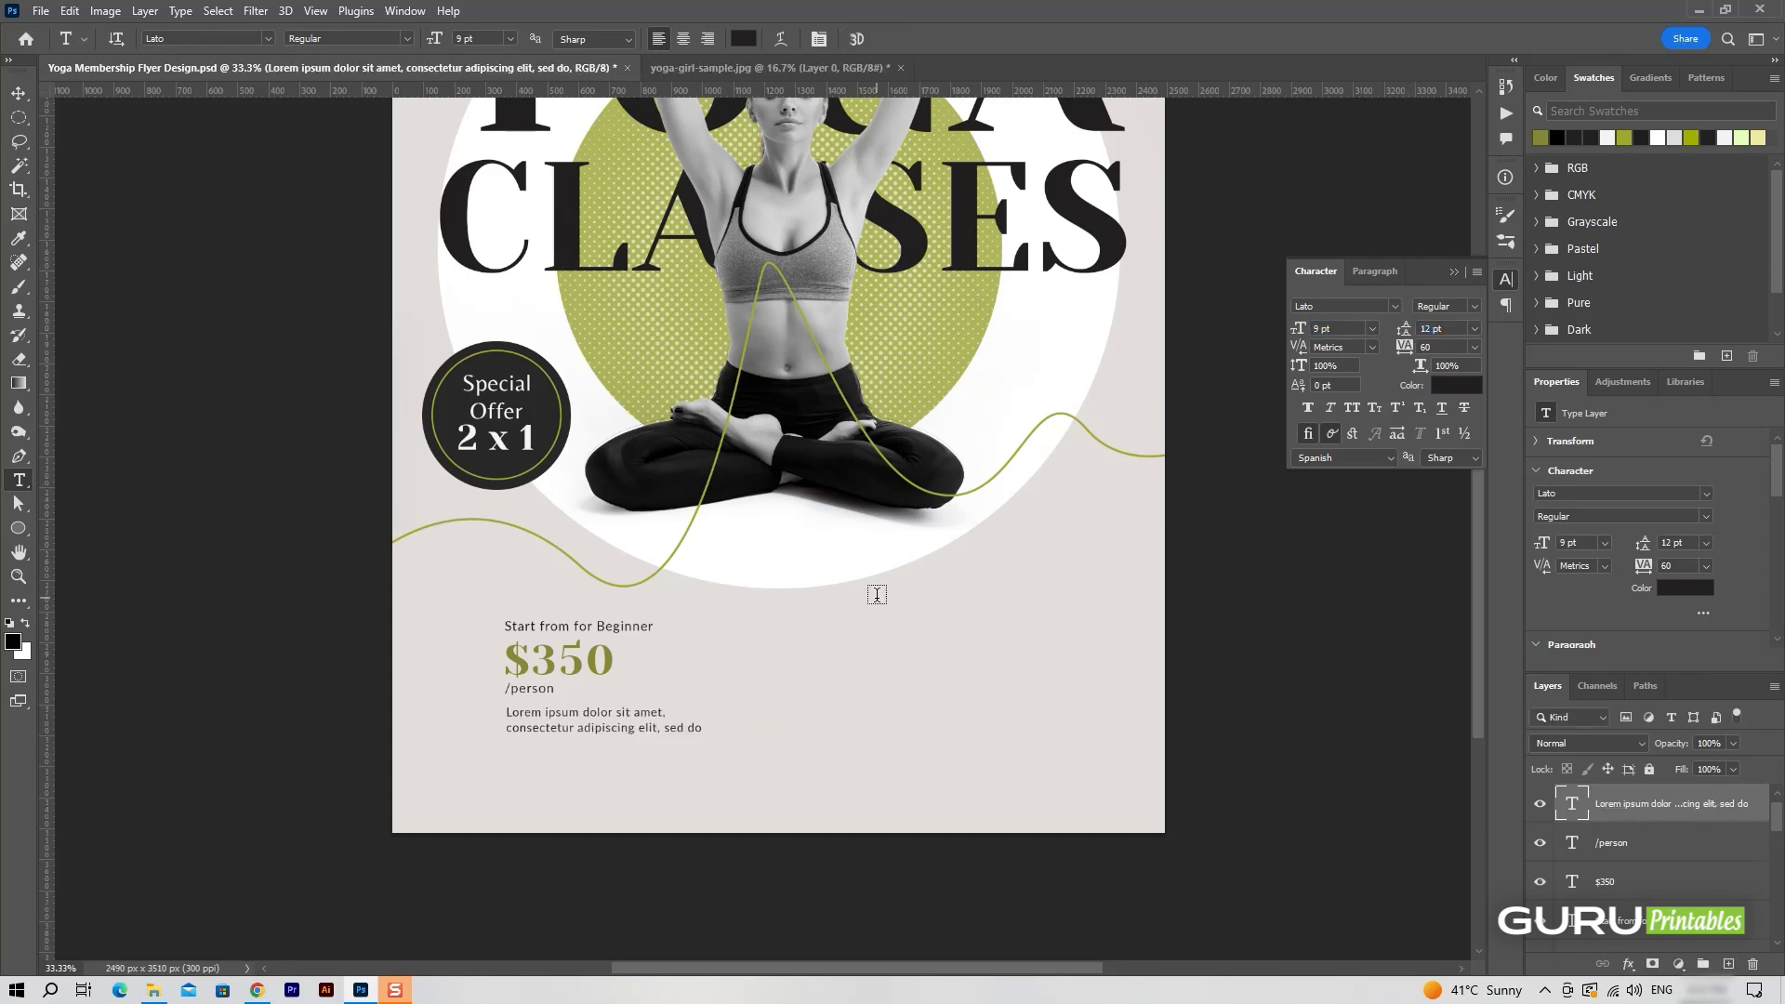
key(v)
key(Up)
key(Up)
key(Up)
key(Up)
key(Up)
Set the "/person" text in Lato Bold.
double_click(546, 692)
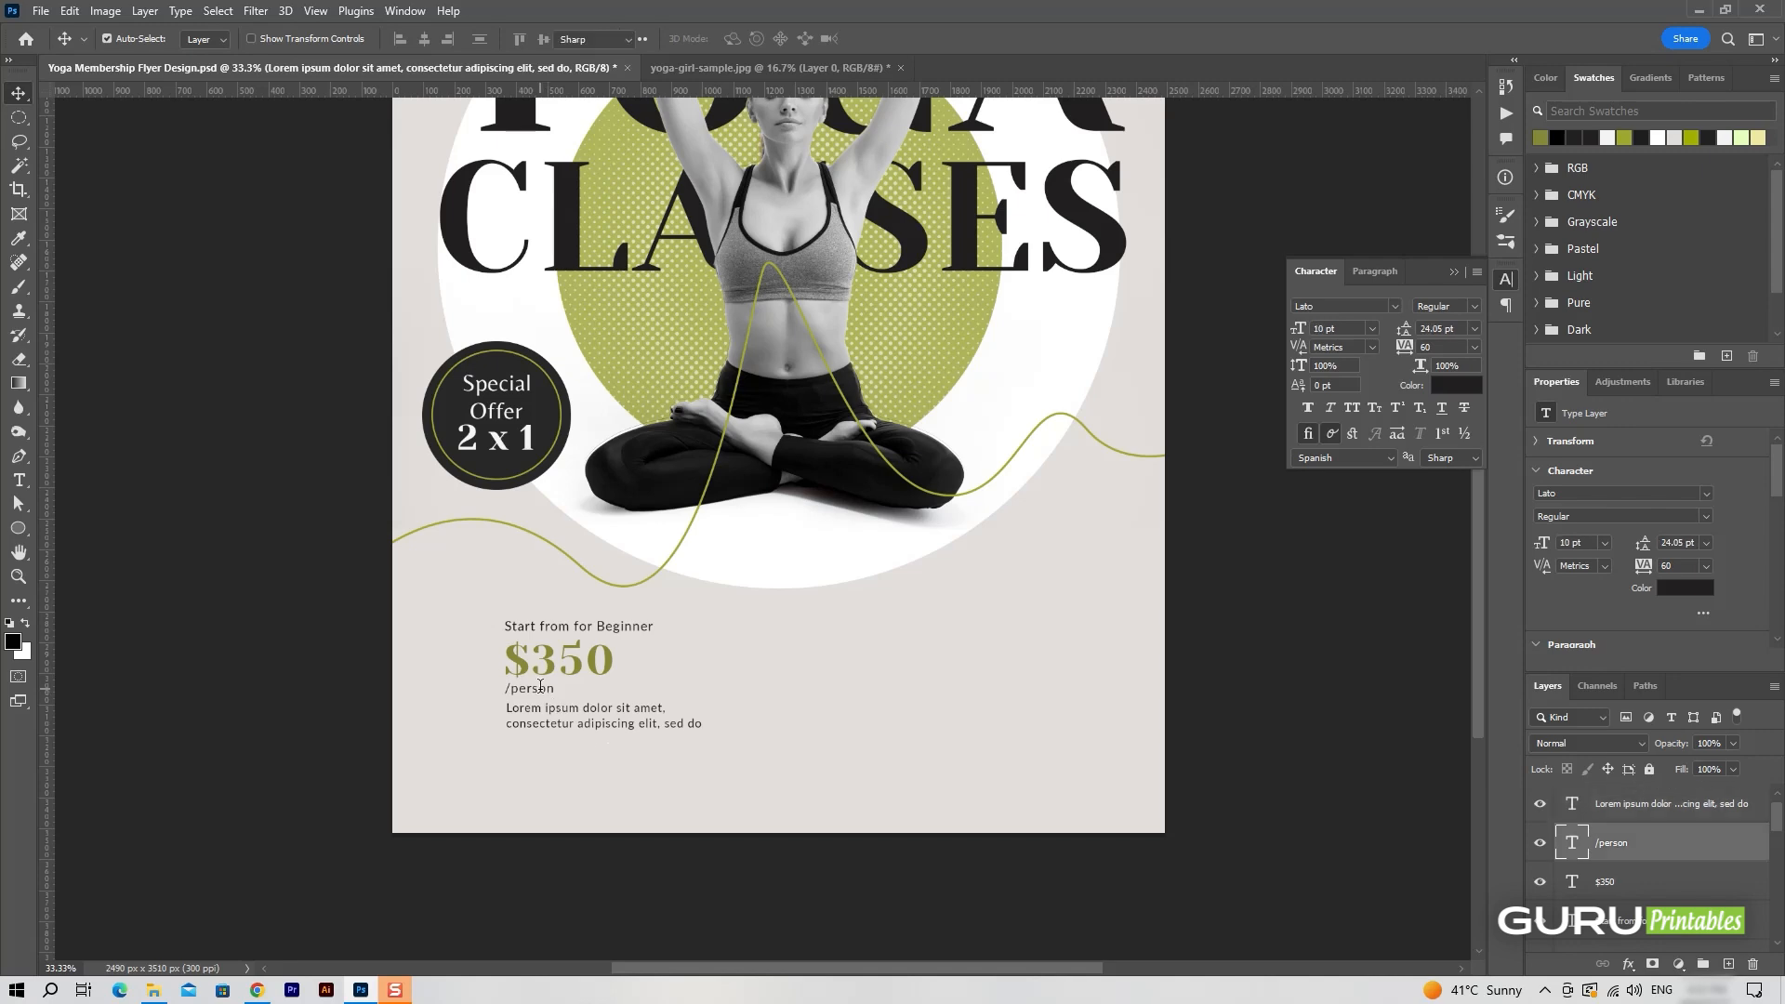
click(1446, 306)
click(1451, 400)
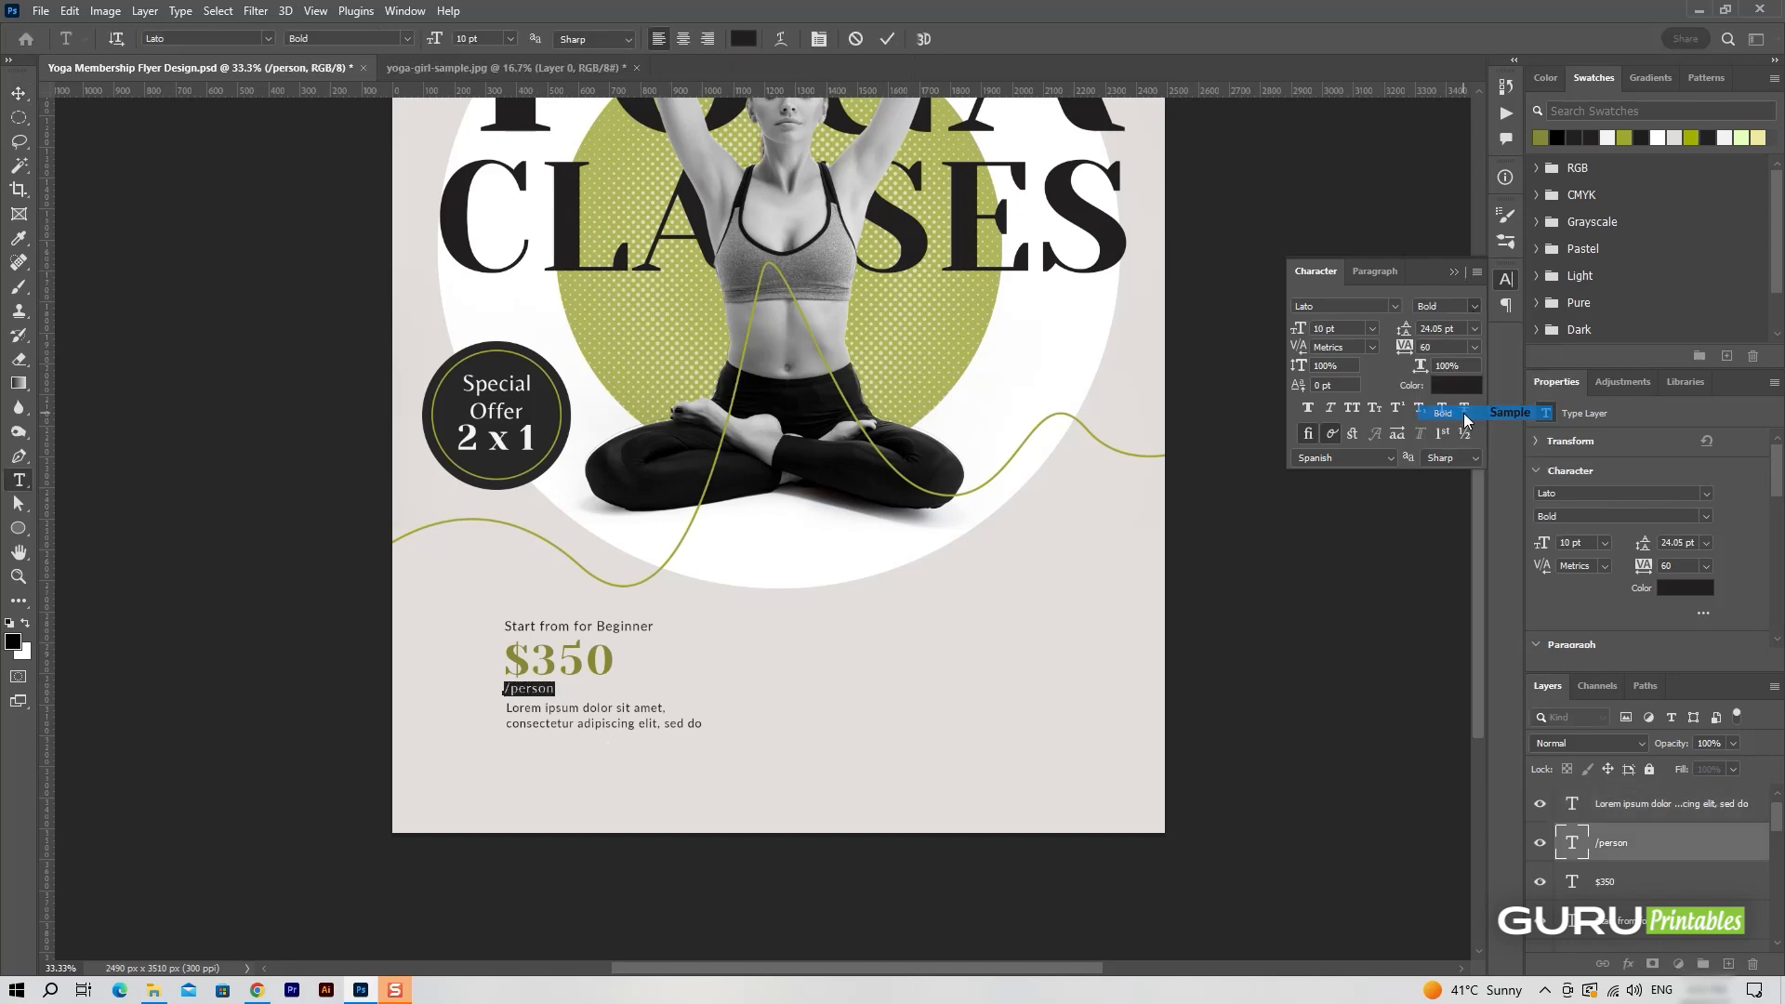
click(887, 38)
key(v)
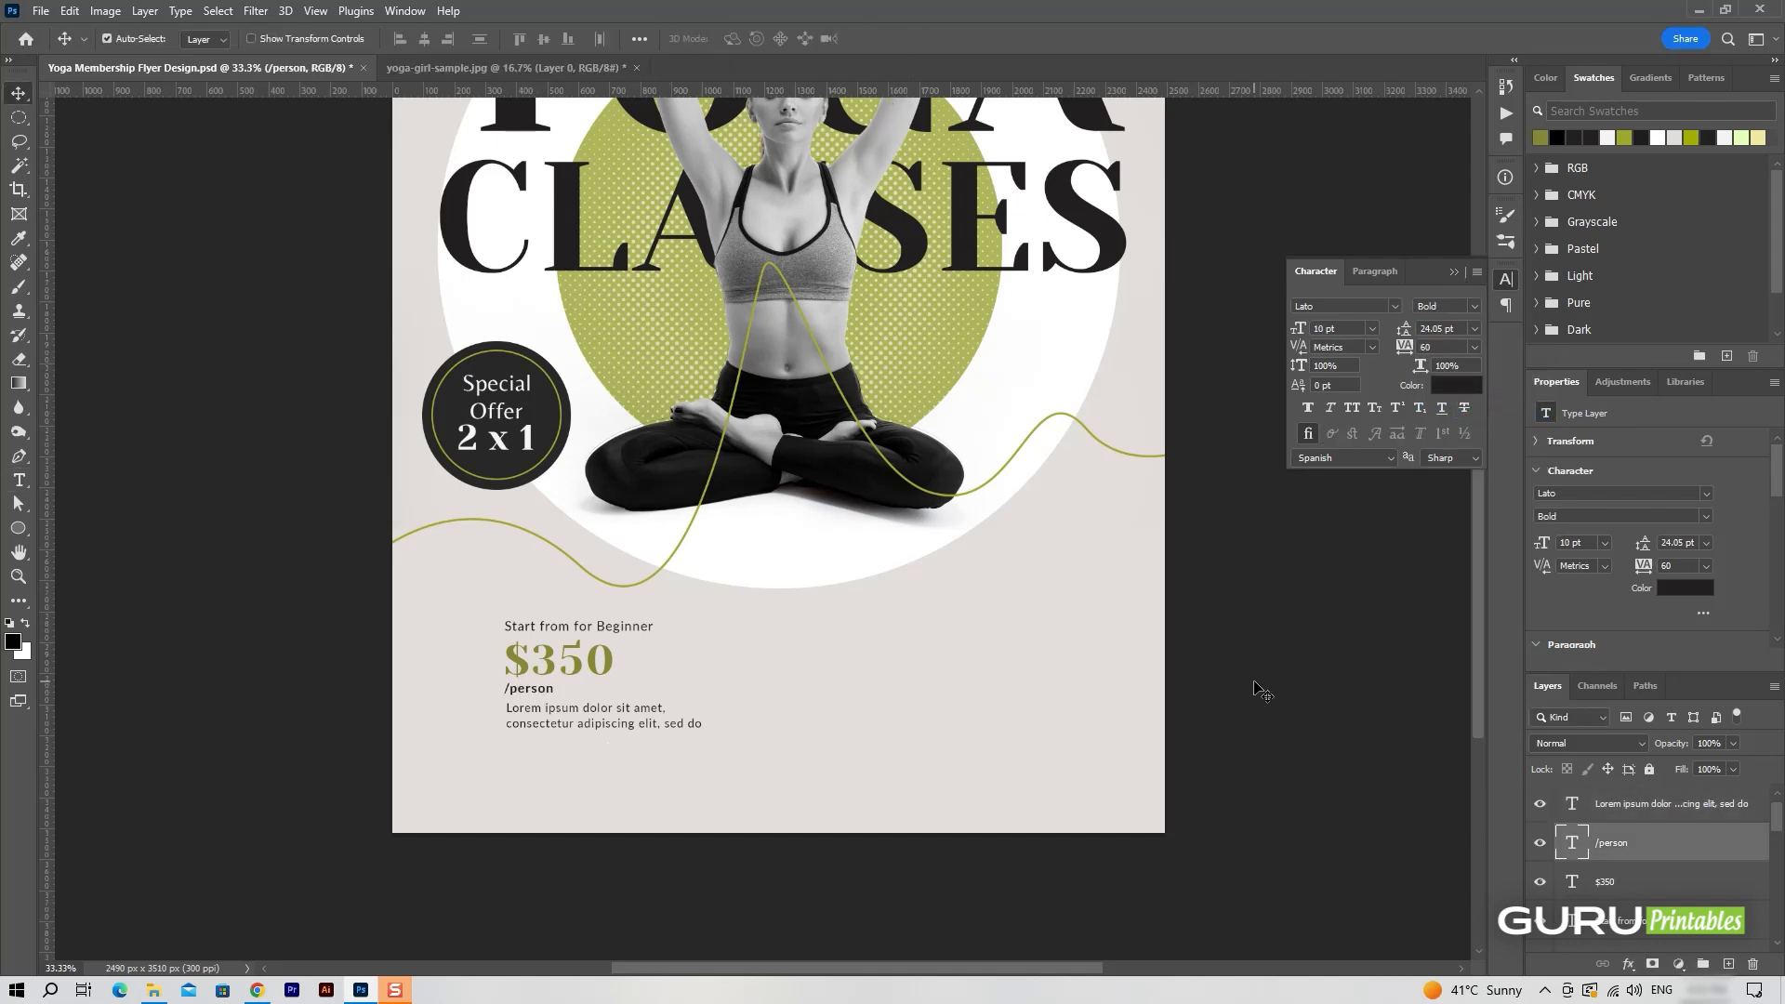
Draw a vertical line 2 px wide and about 348 px tall on a new layer to the right of the pricing text.
click(1644, 805)
scroll(1653, 865, down, 2)
scroll(1655, 874, up, 2)
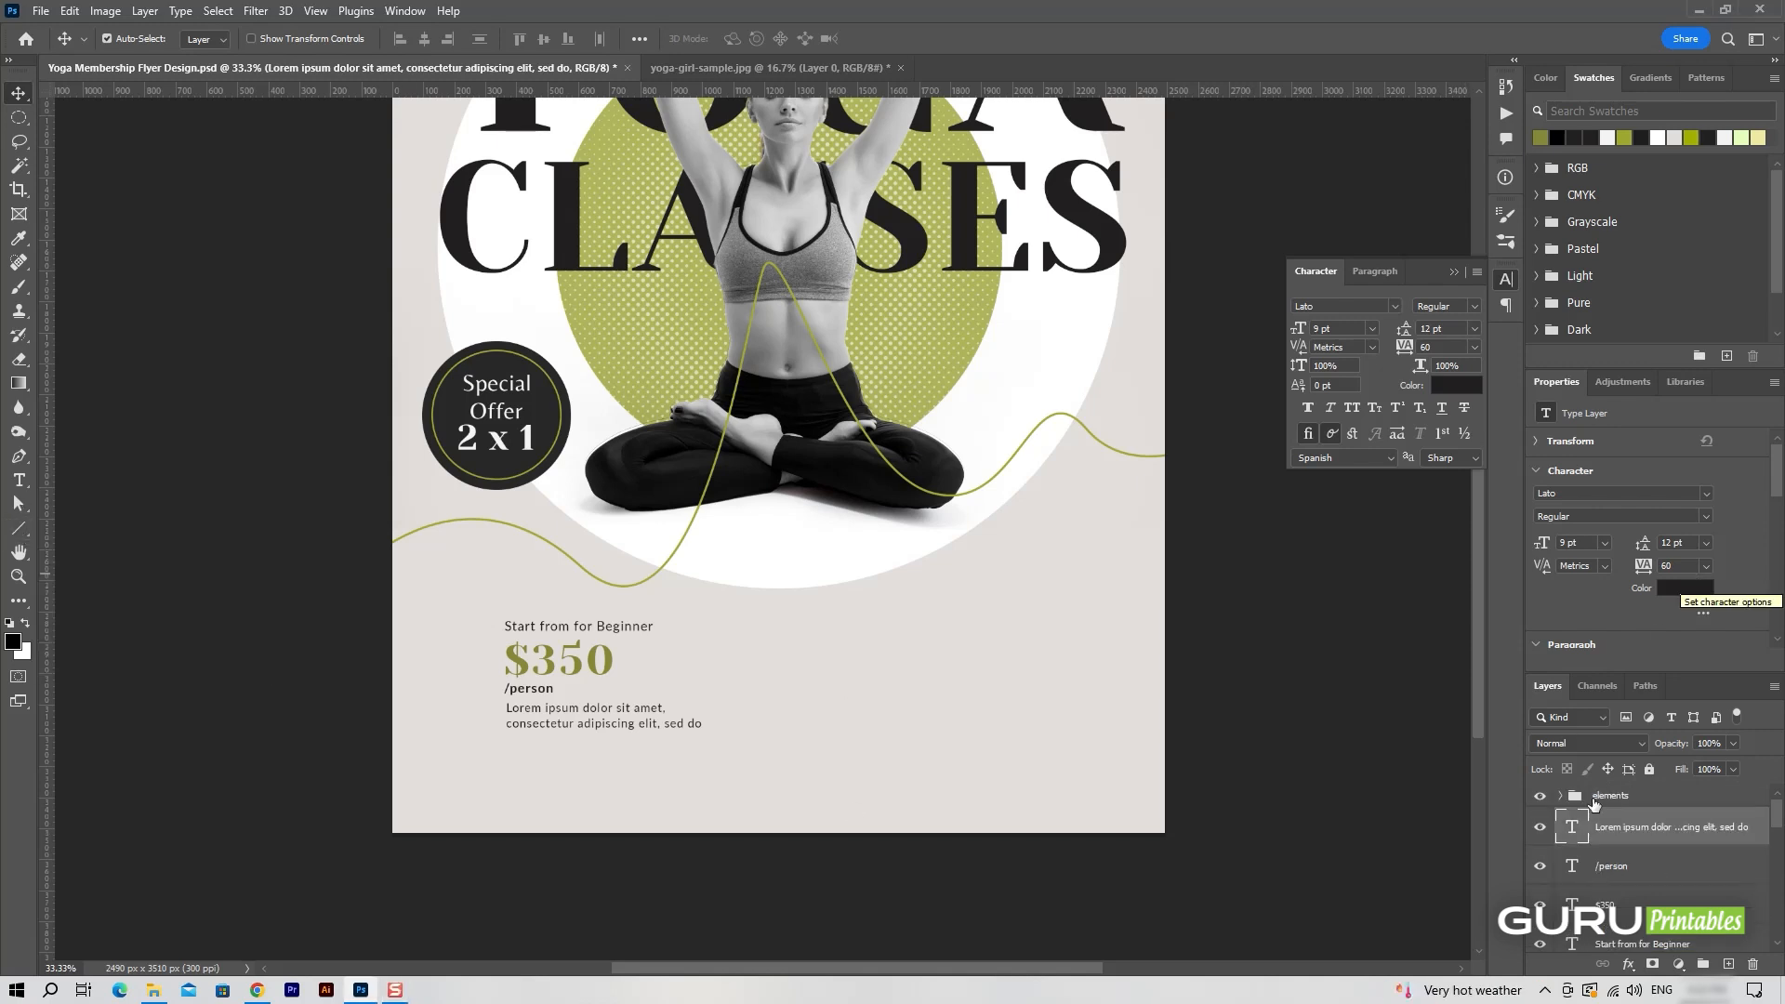
click(1729, 964)
key(u)
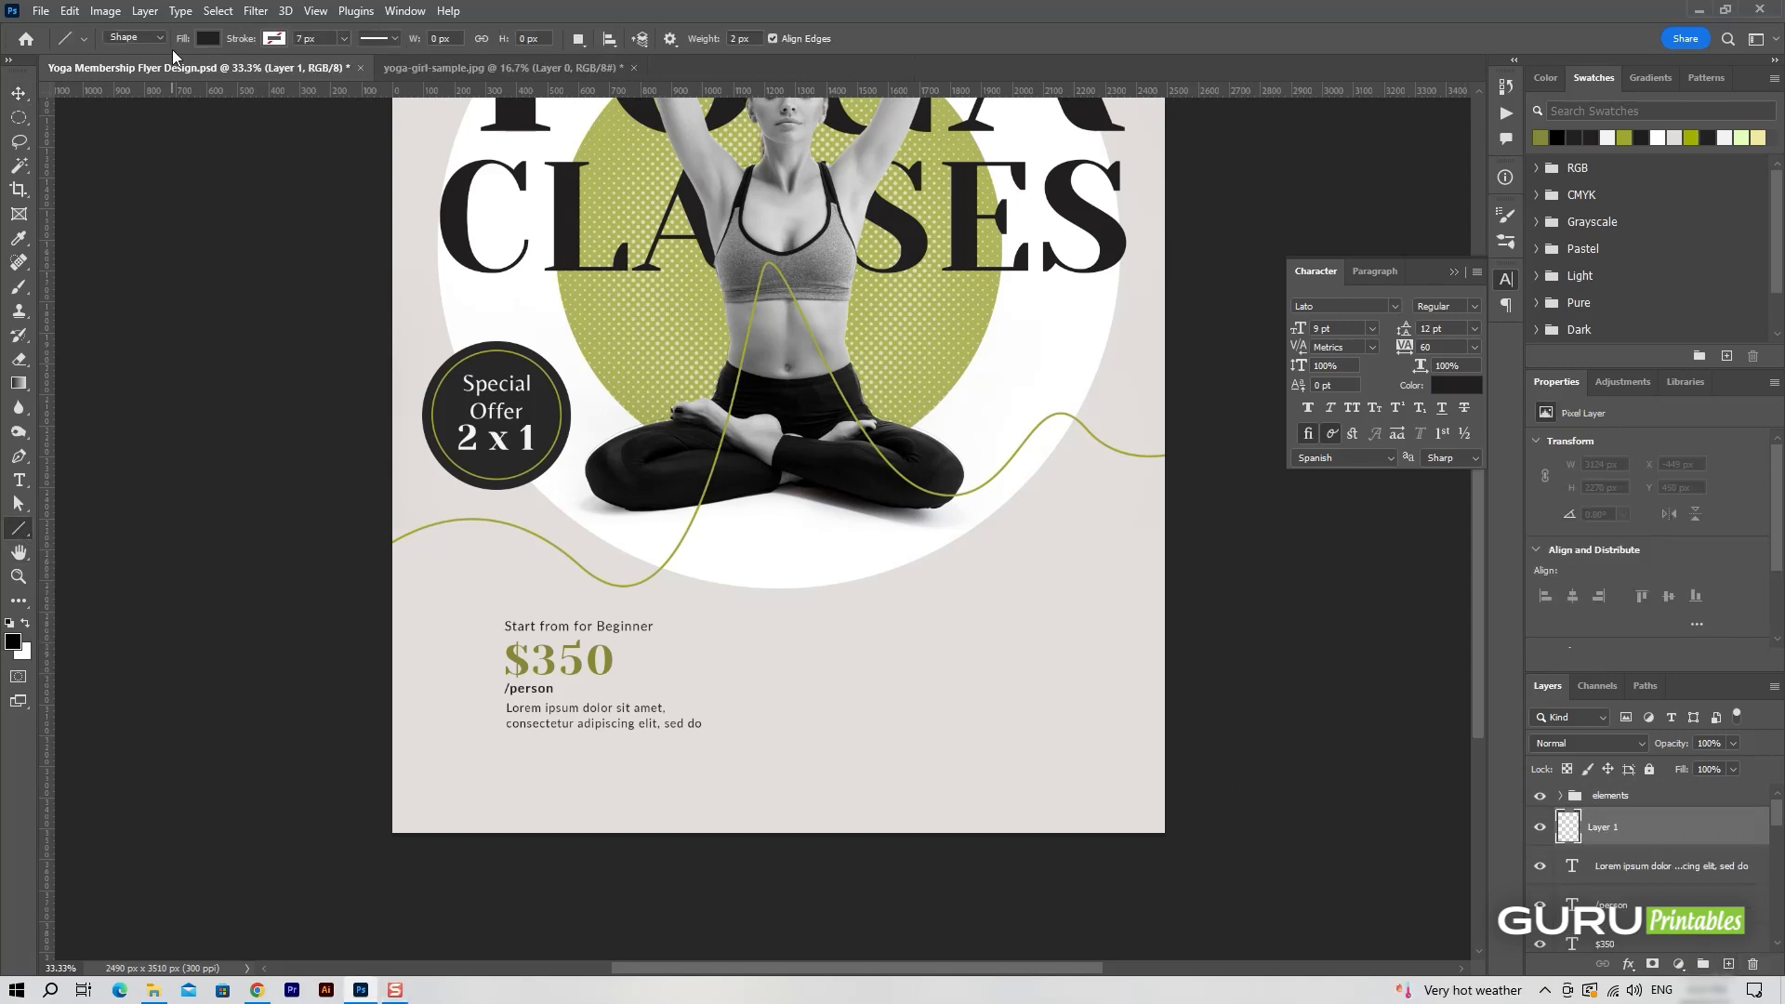
drag(789, 619, 796, 728)
key(v)
Rasterize the vertical line's layer and rename it "line-divider".
click(1678, 852)
click(1677, 841)
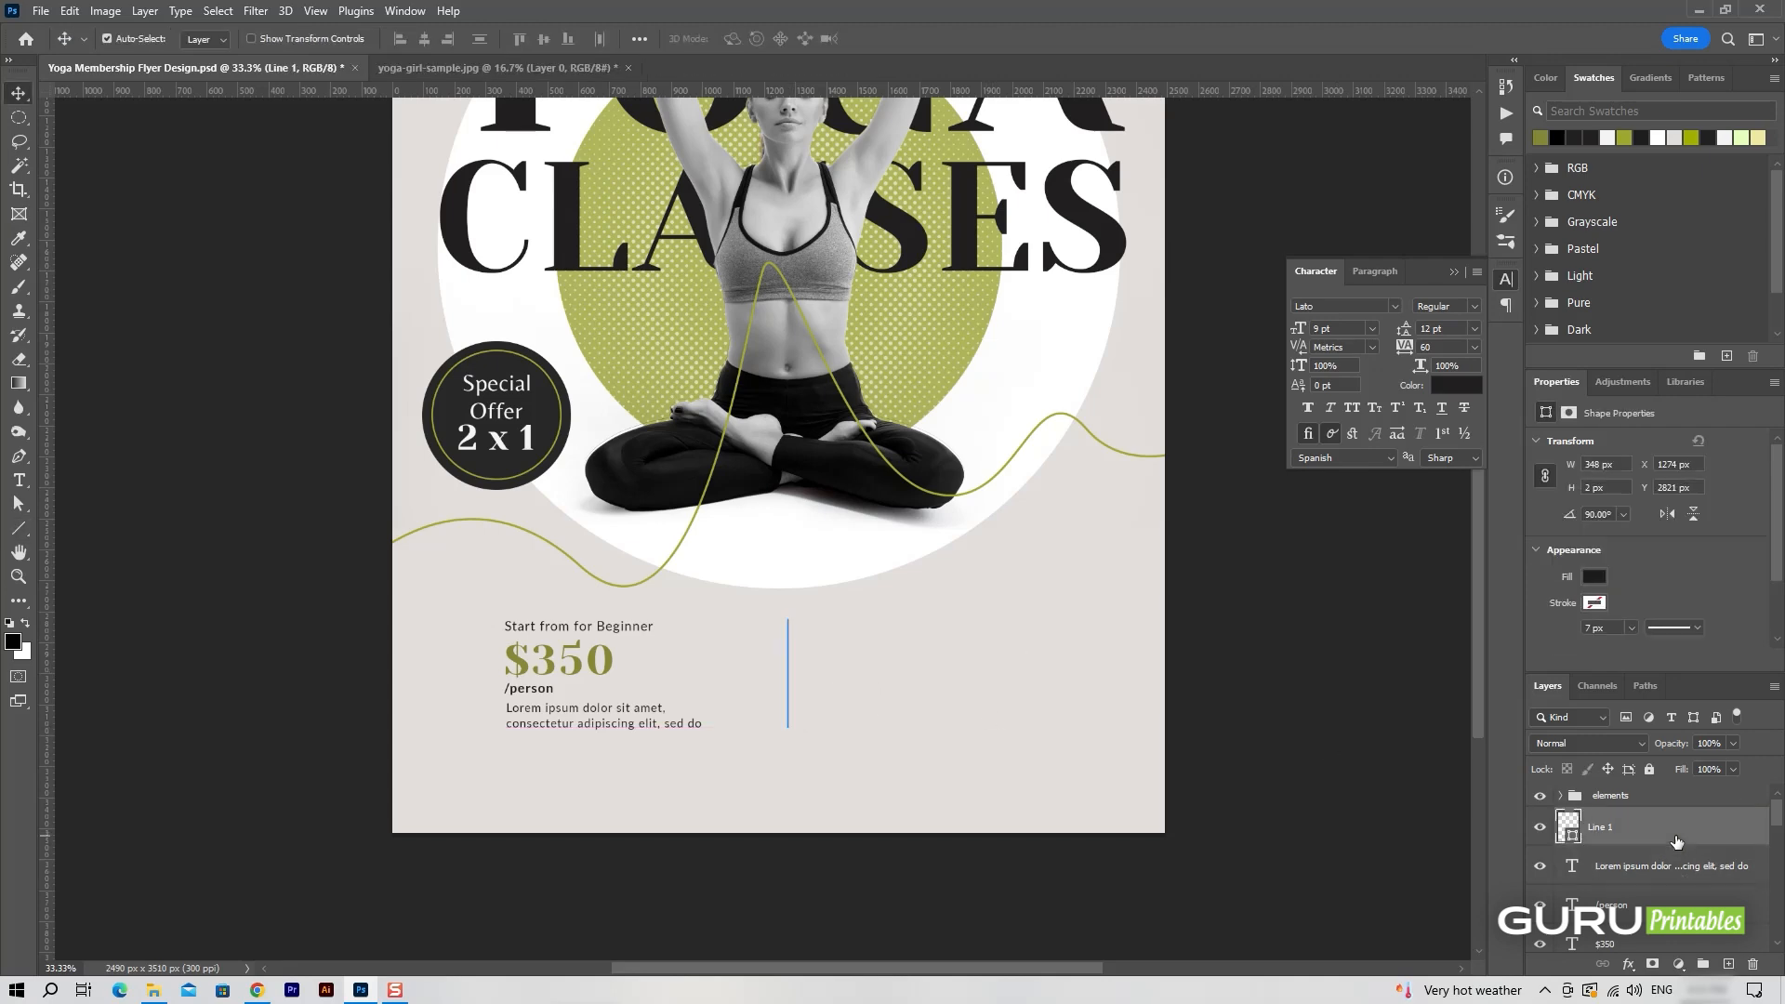
right_click(1698, 843)
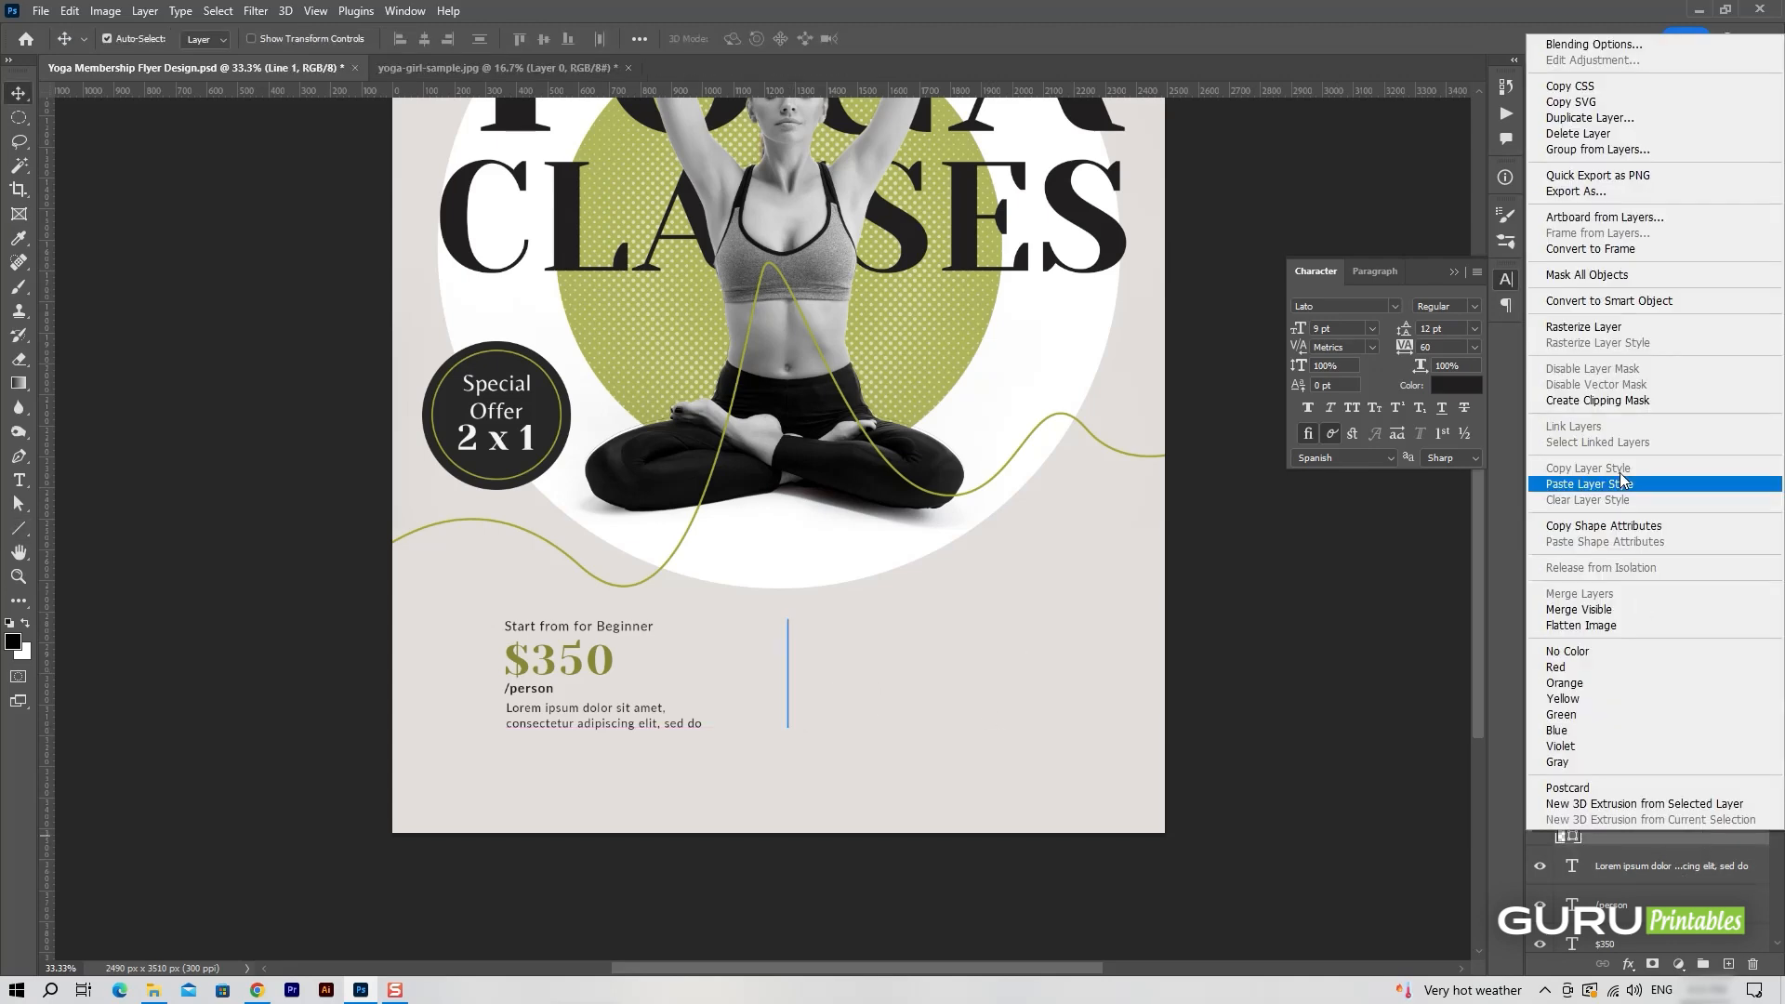
click(1571, 331)
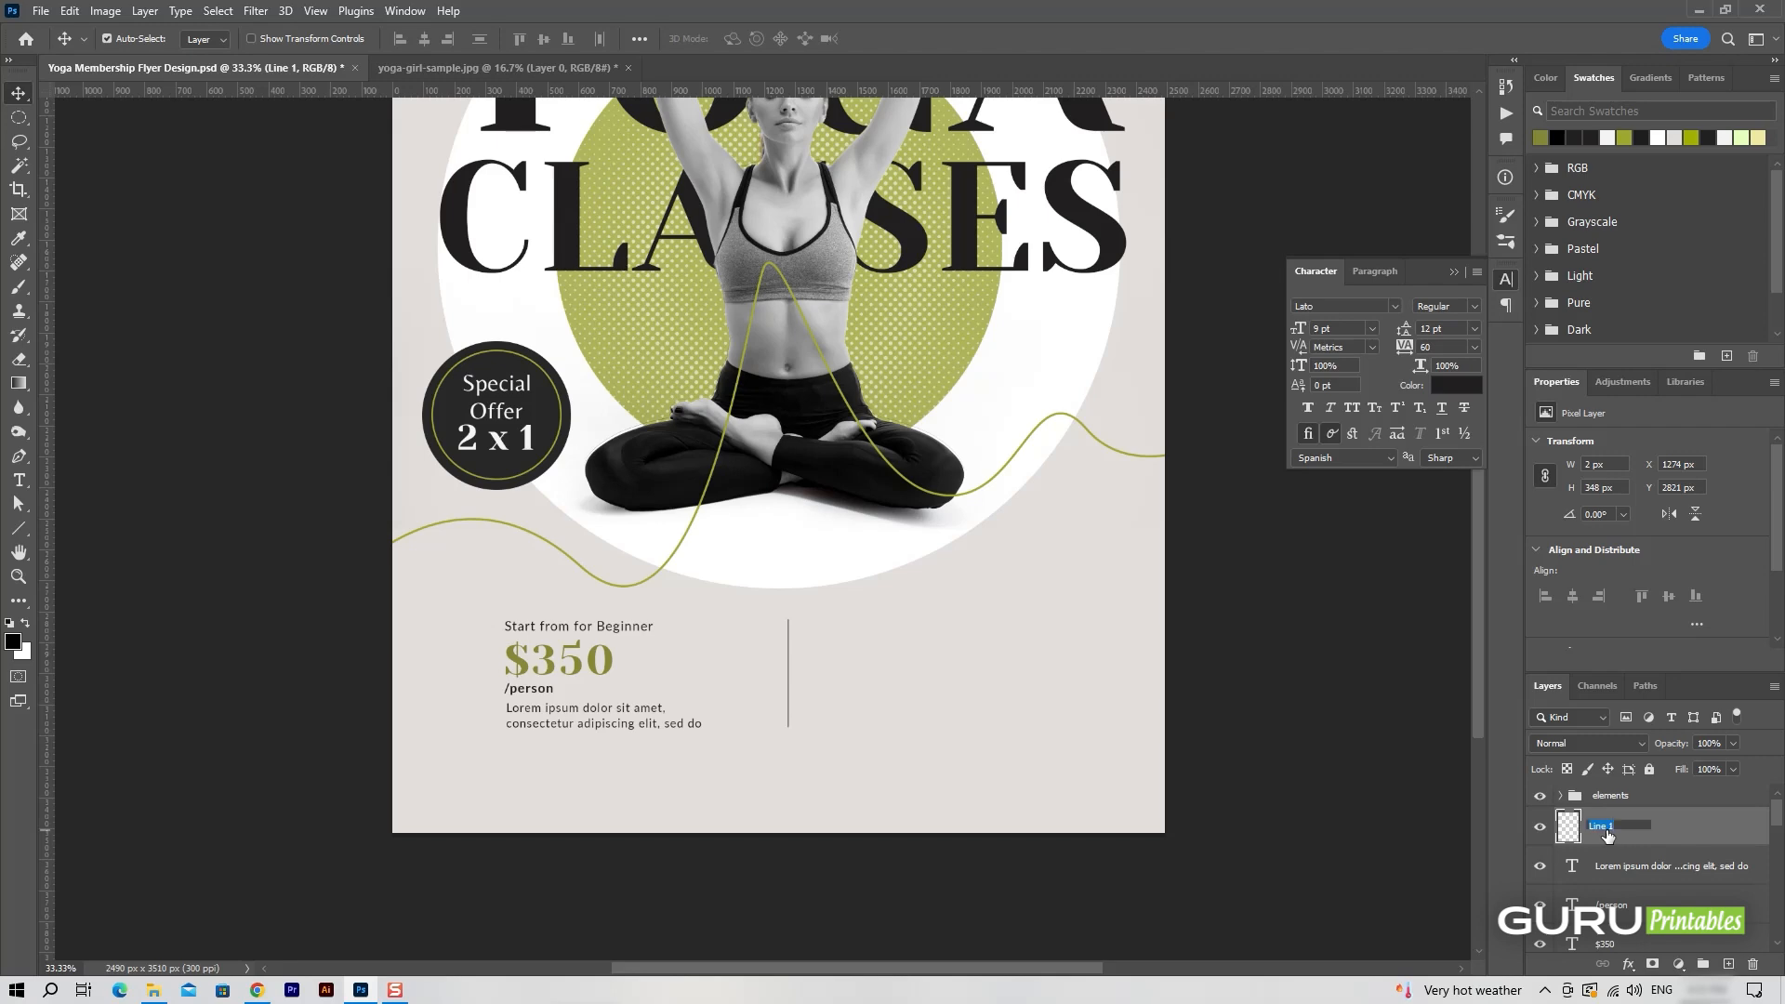
text(r)
key(Return)
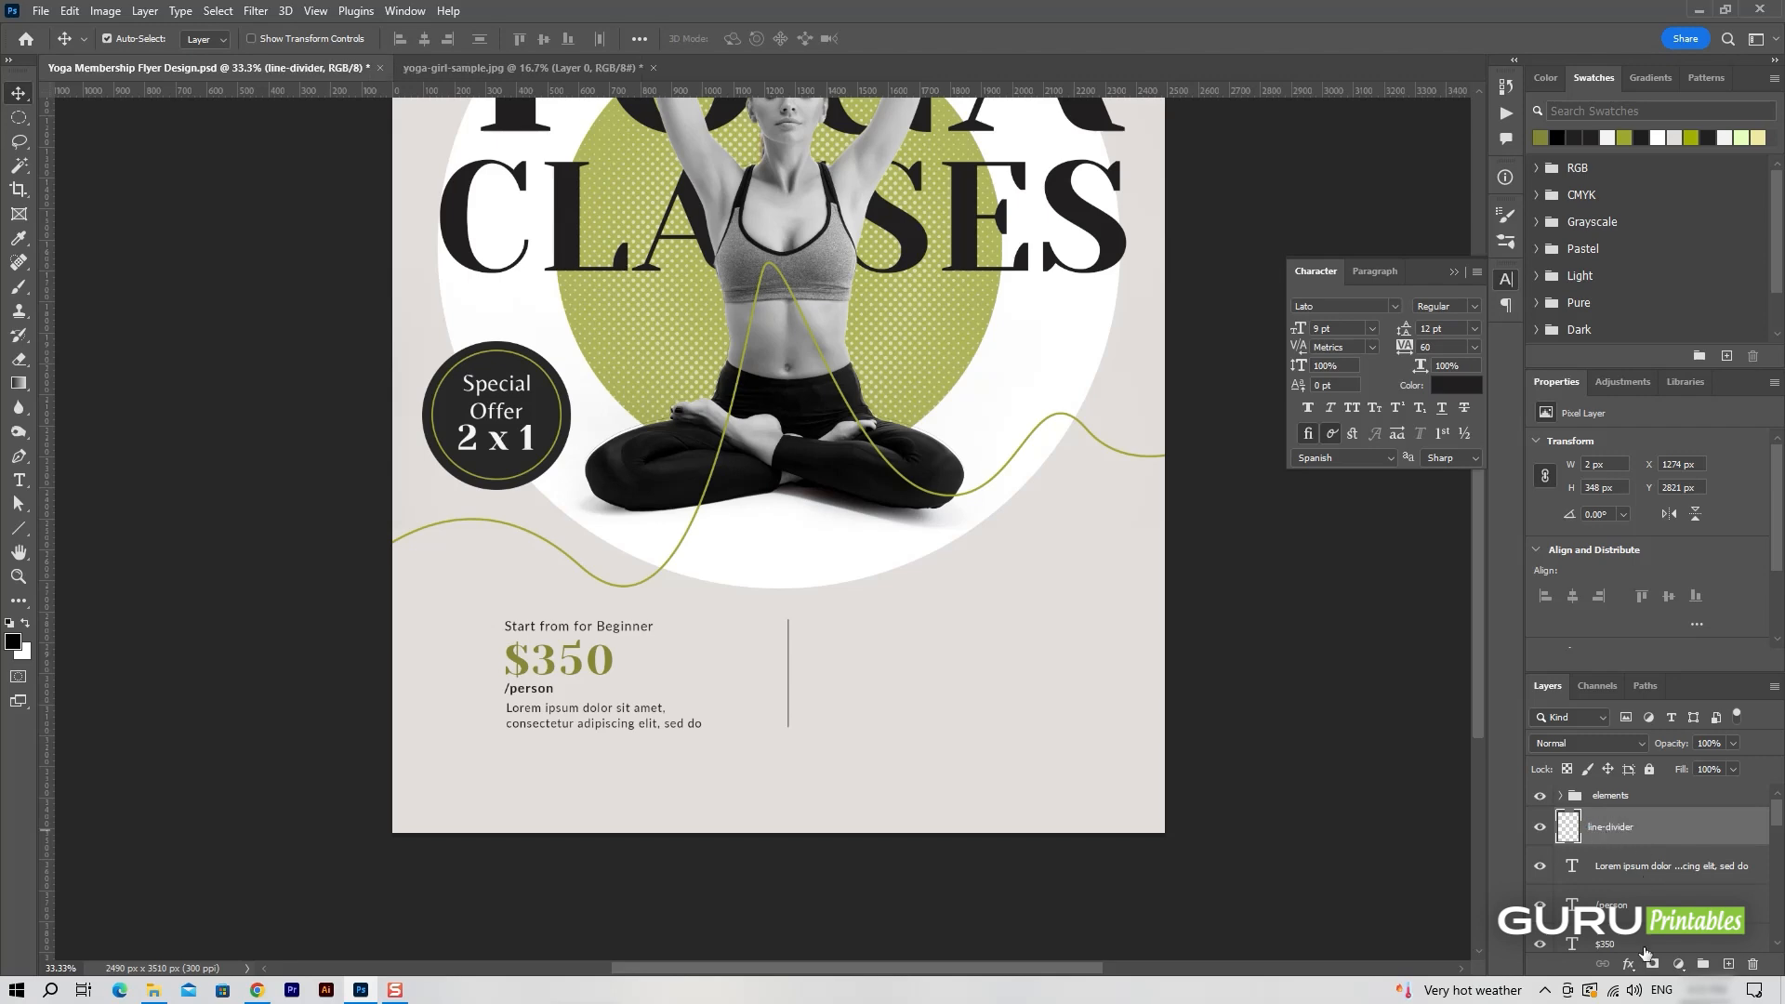
Add a layer mask to line-divider and fade out both ends of the line with a soft black brush.
click(1653, 964)
click(19, 286)
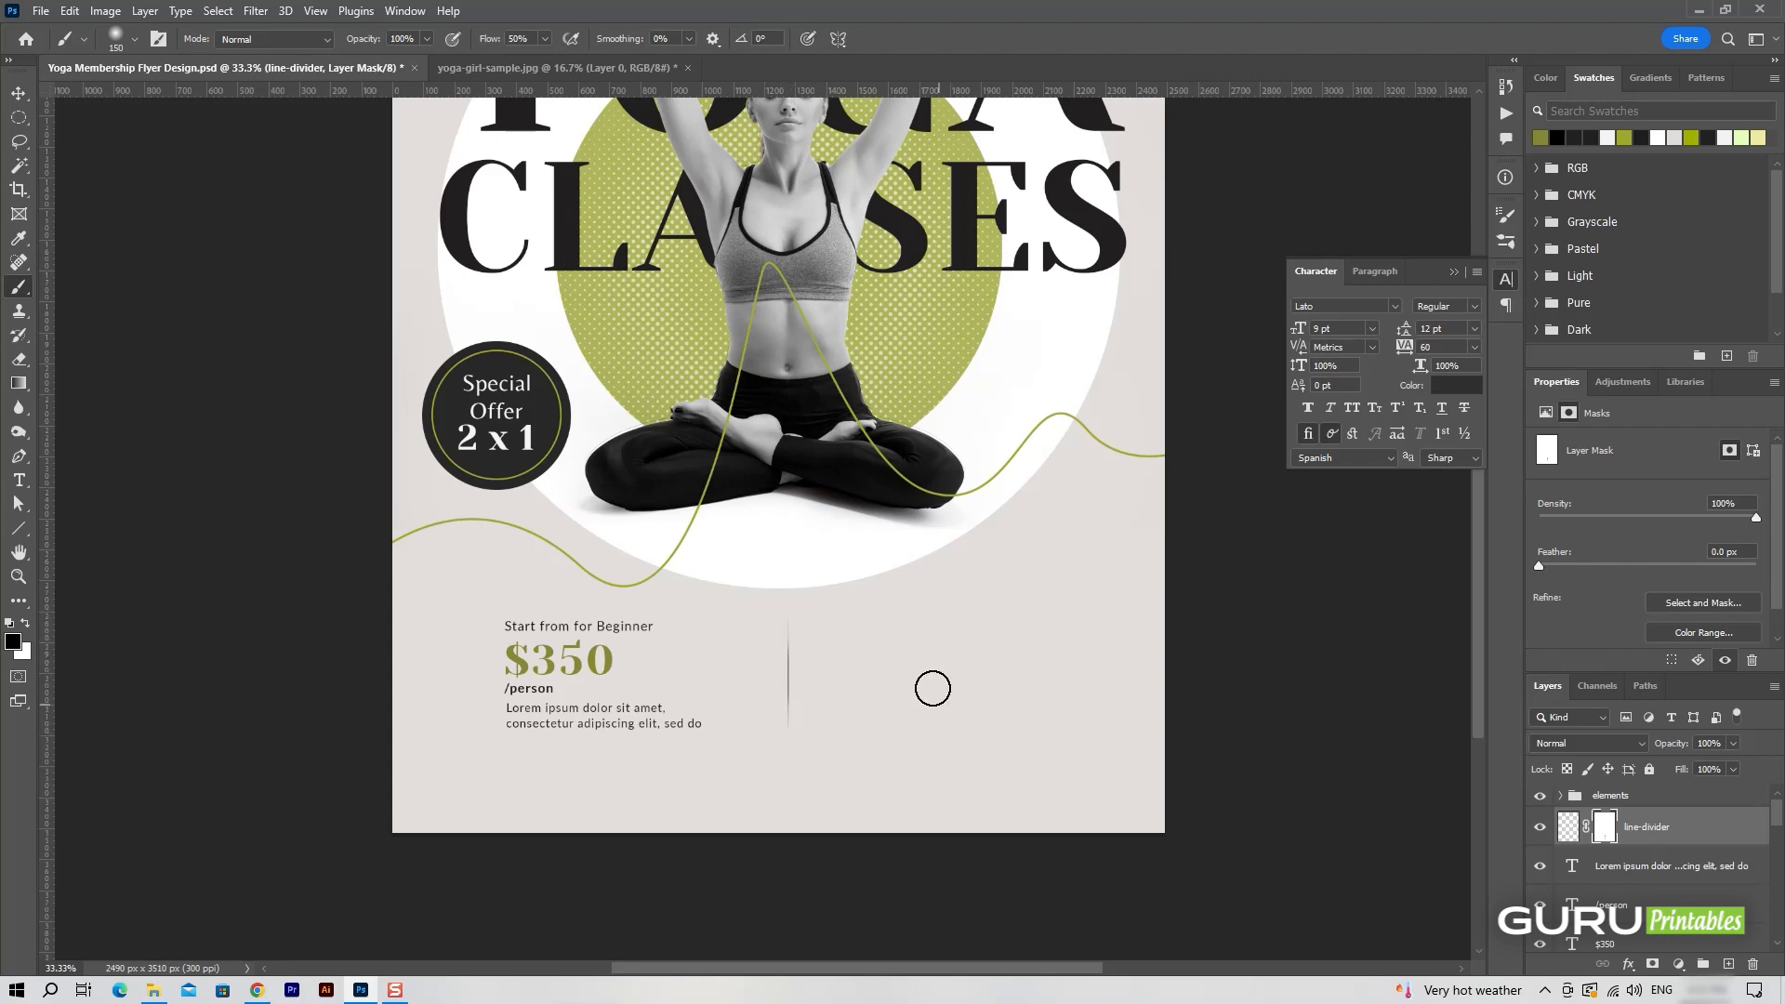
key(v)
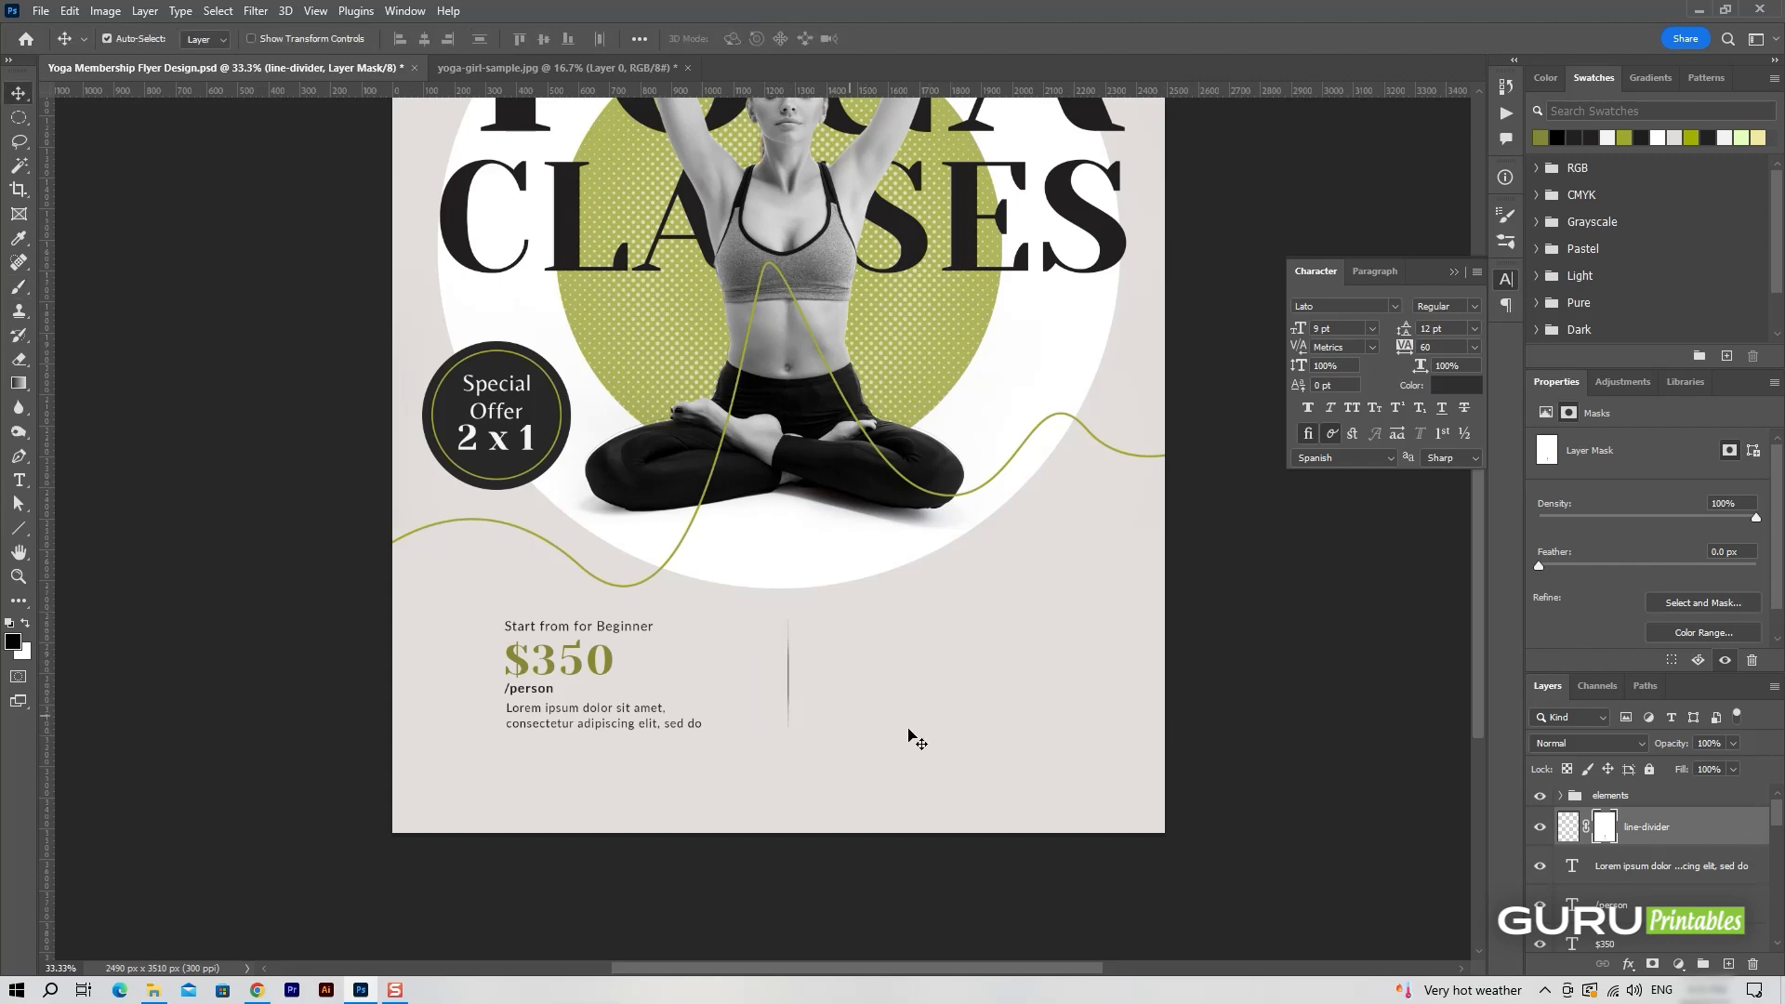
Move the divider line left, closer to the beginner pricing block, keeping its height and vertical position.
key(ctrl+t)
key(shift+Left)
key(shift+Left)
key(shift+Left)
key(shift+Left)
key(shift+Left)
key(shift+Left)
key(shift+Left)
key(shift+Left)
key(shift+Left)
key(shift+Left)
key(shift+Left)
key(shift+Left)
key(shift+Left)
key(shift+Left)
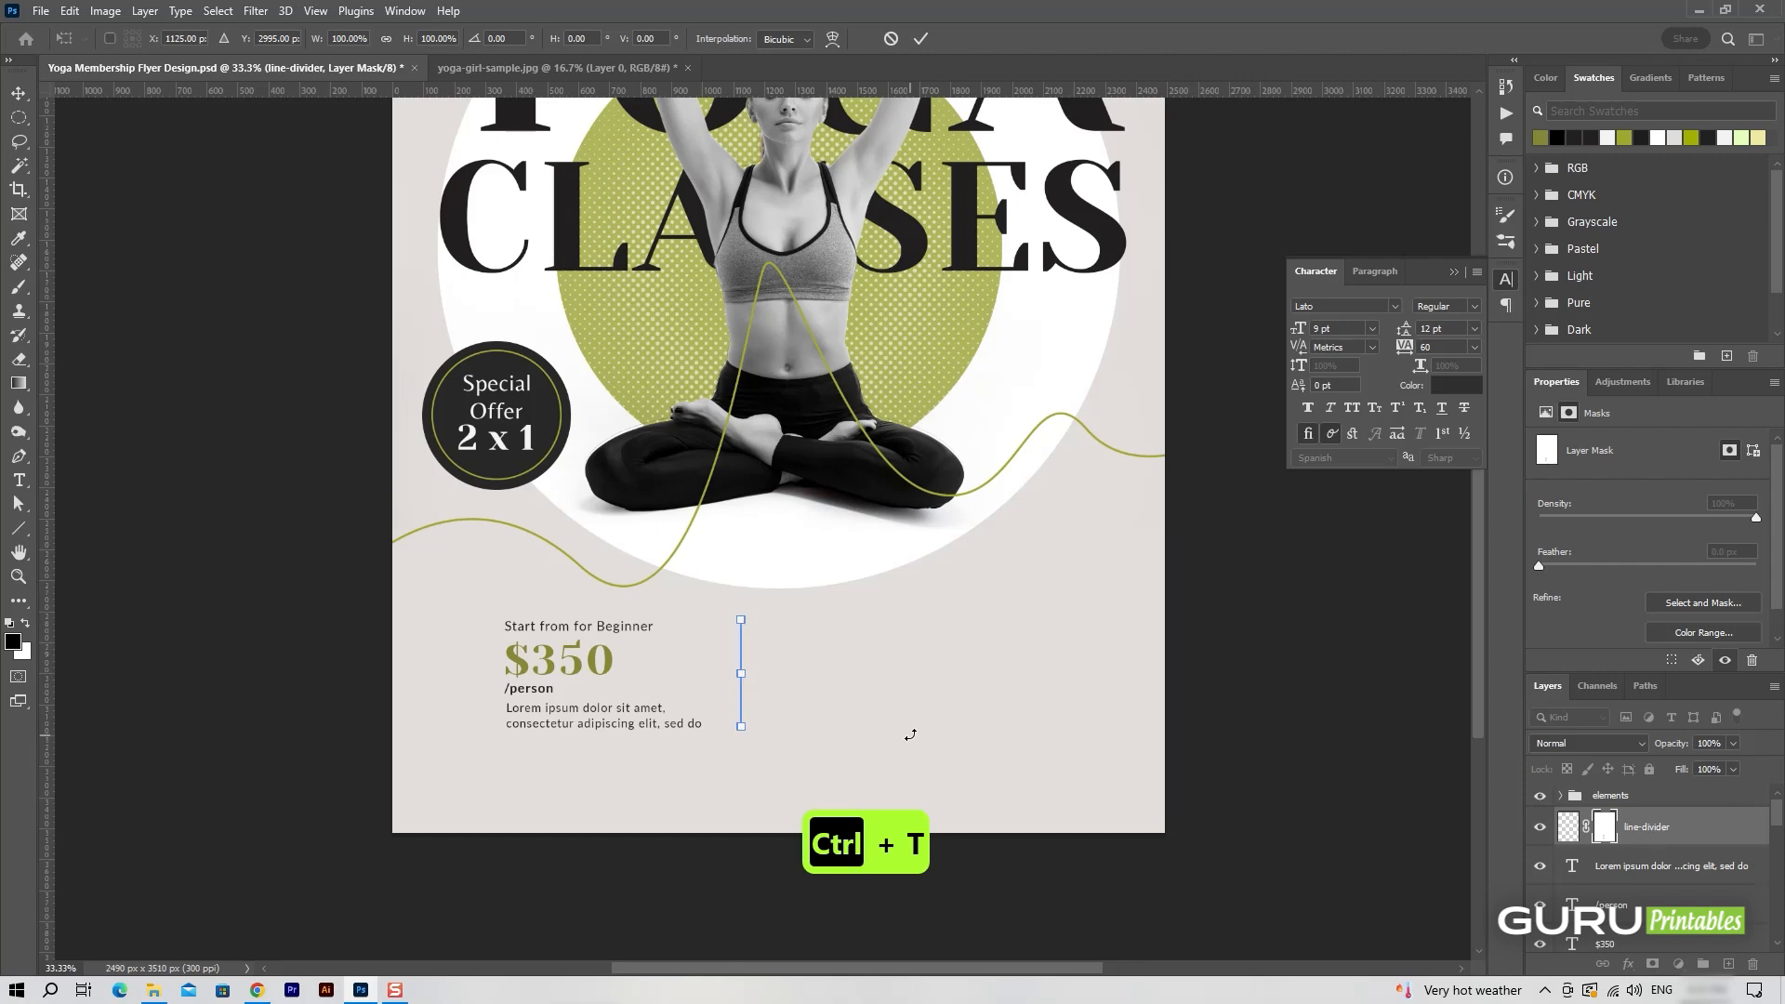
click(920, 40)
Duplicate the four beginner pricing text layers and place the copies level with them on the right side of the divider.
click(1680, 866)
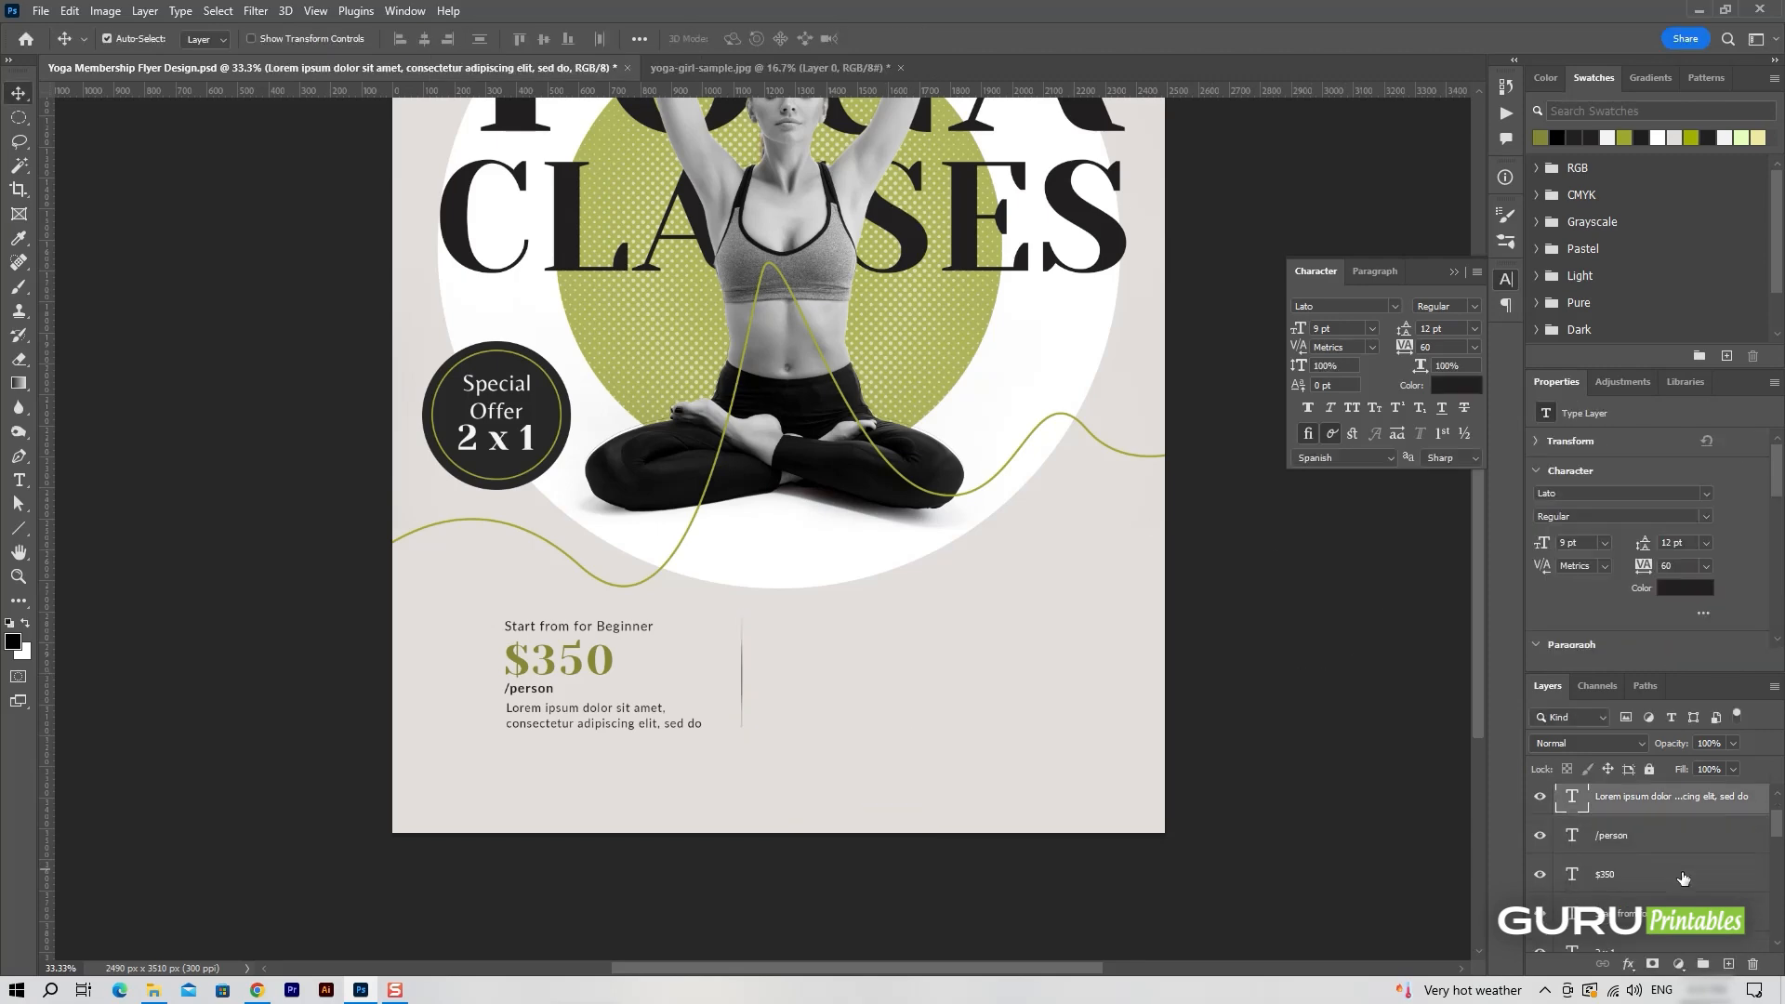
scroll(1674, 892, down, 3)
shift+click(1683, 846)
key(ctrl+j)
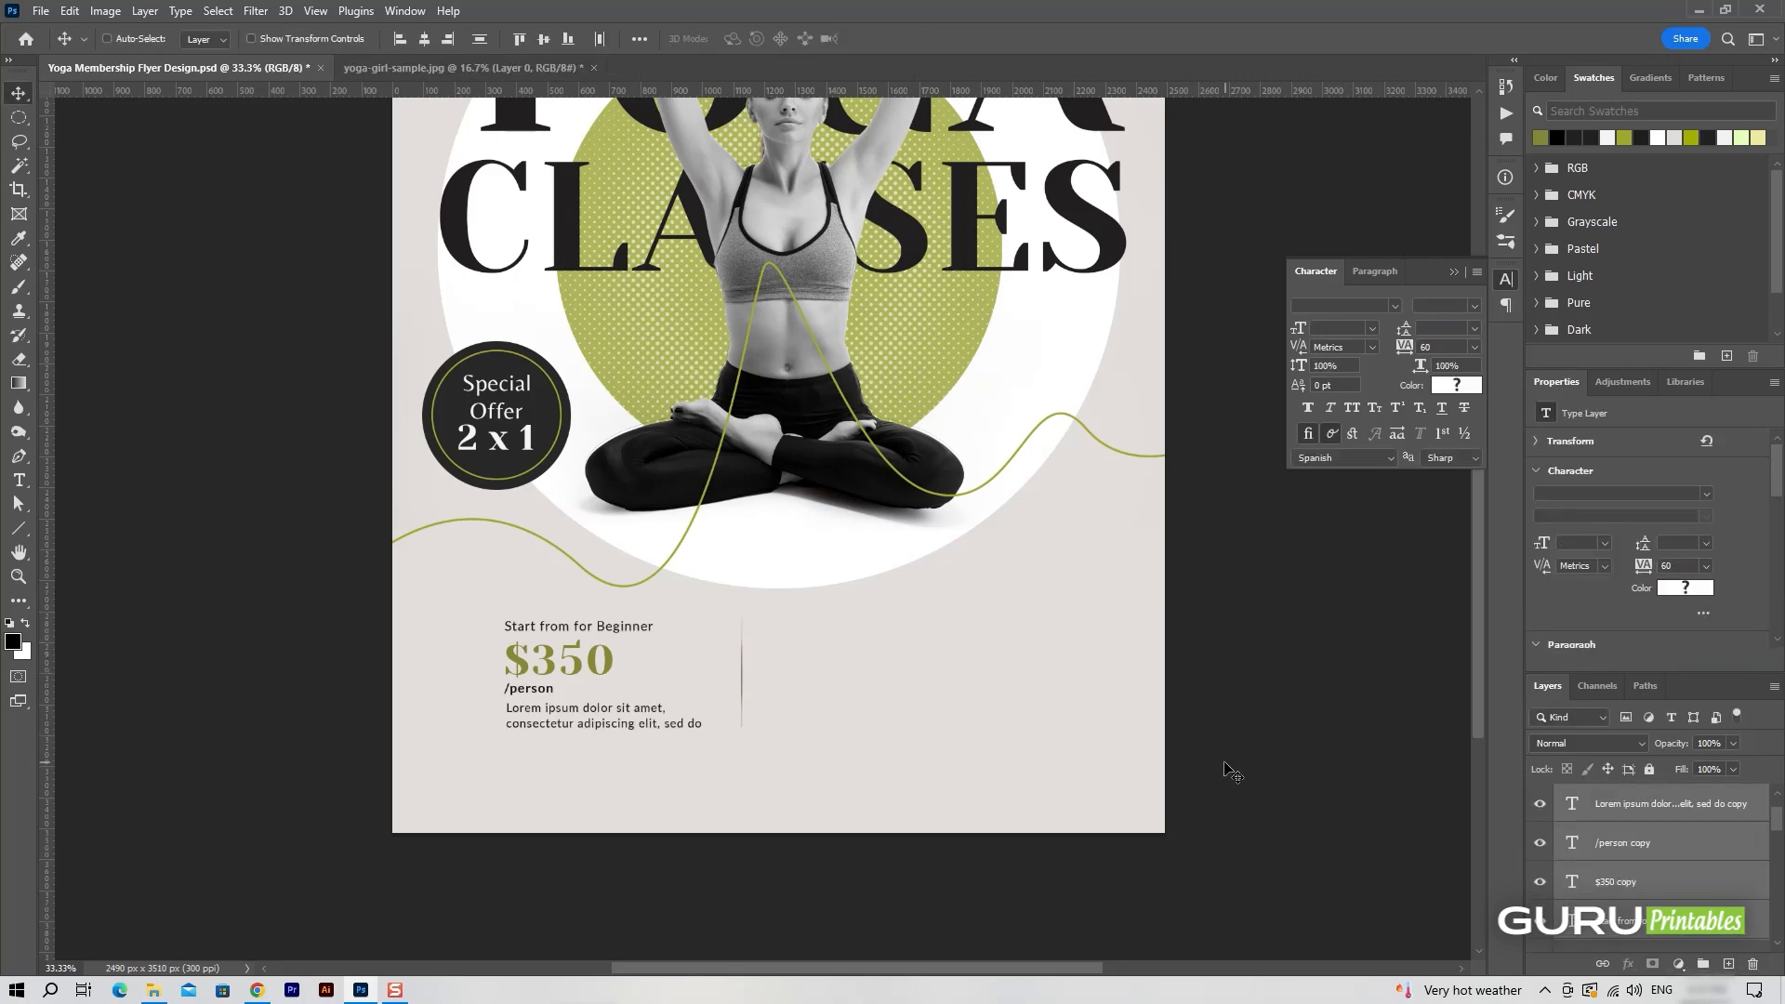
key(ctrl+t)
drag(612, 671, 892, 729)
key(Return)
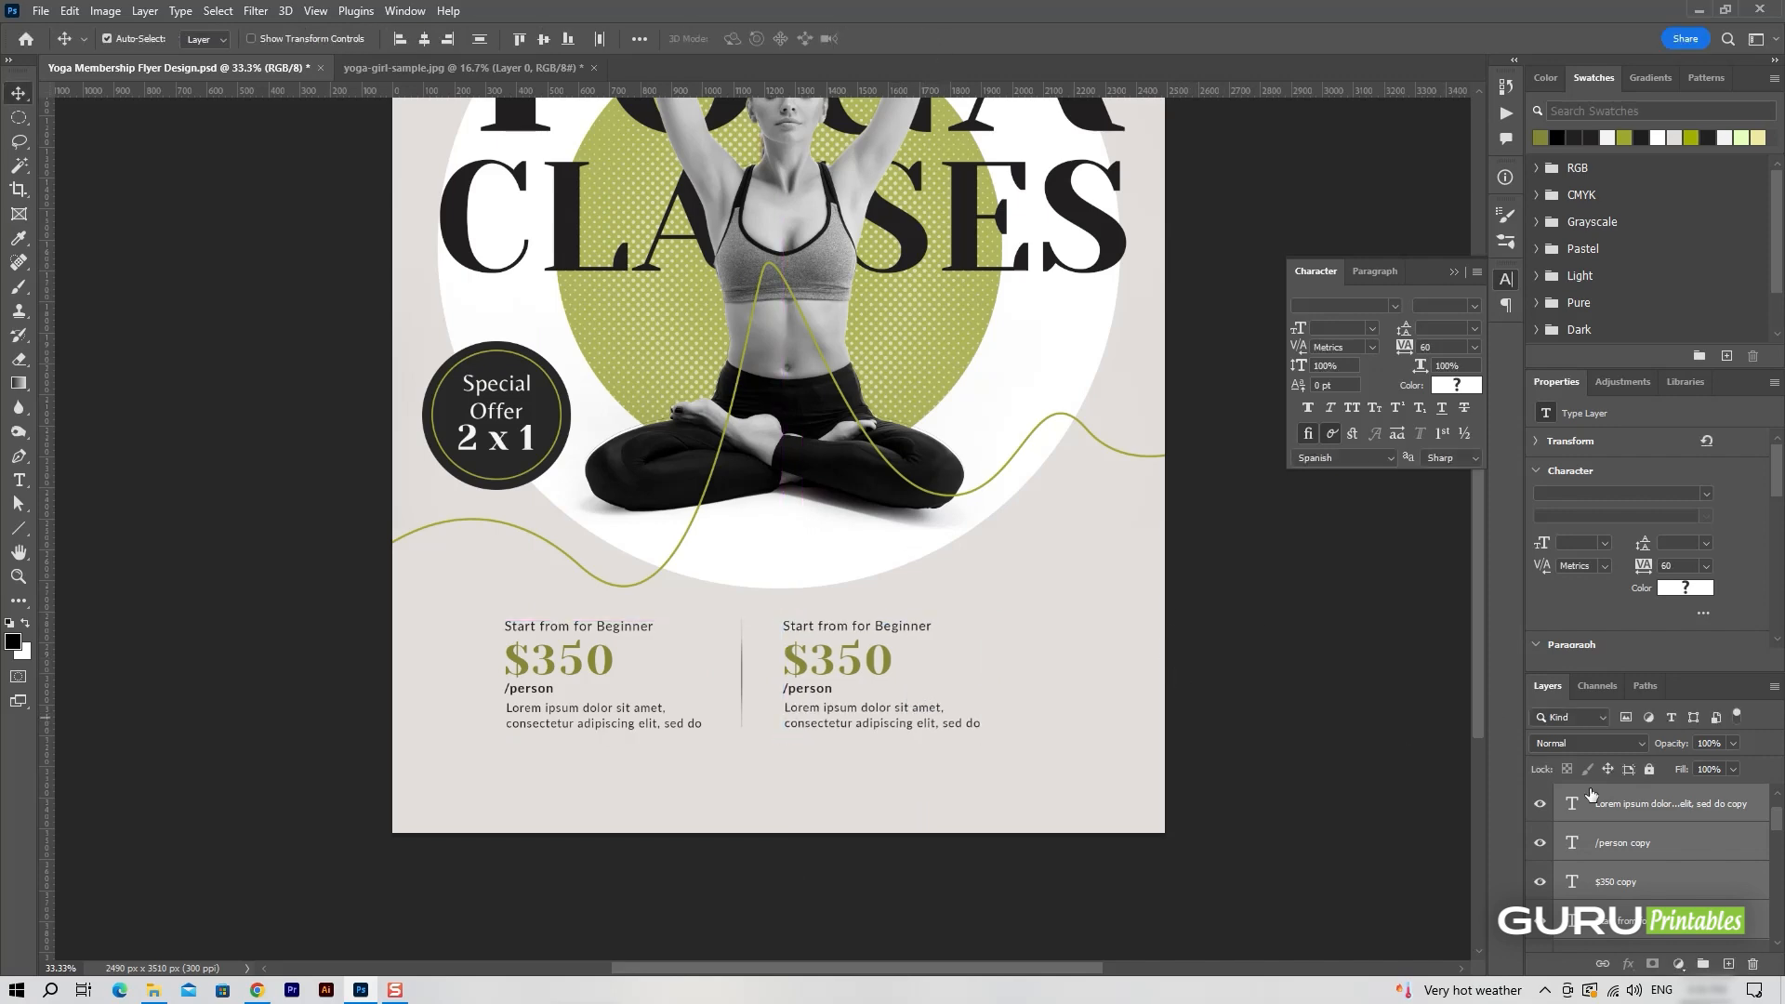
Change the heading of the copied pricing block to "Start from for Pro".
click(1591, 797)
double_click(863, 624)
double_click(902, 625)
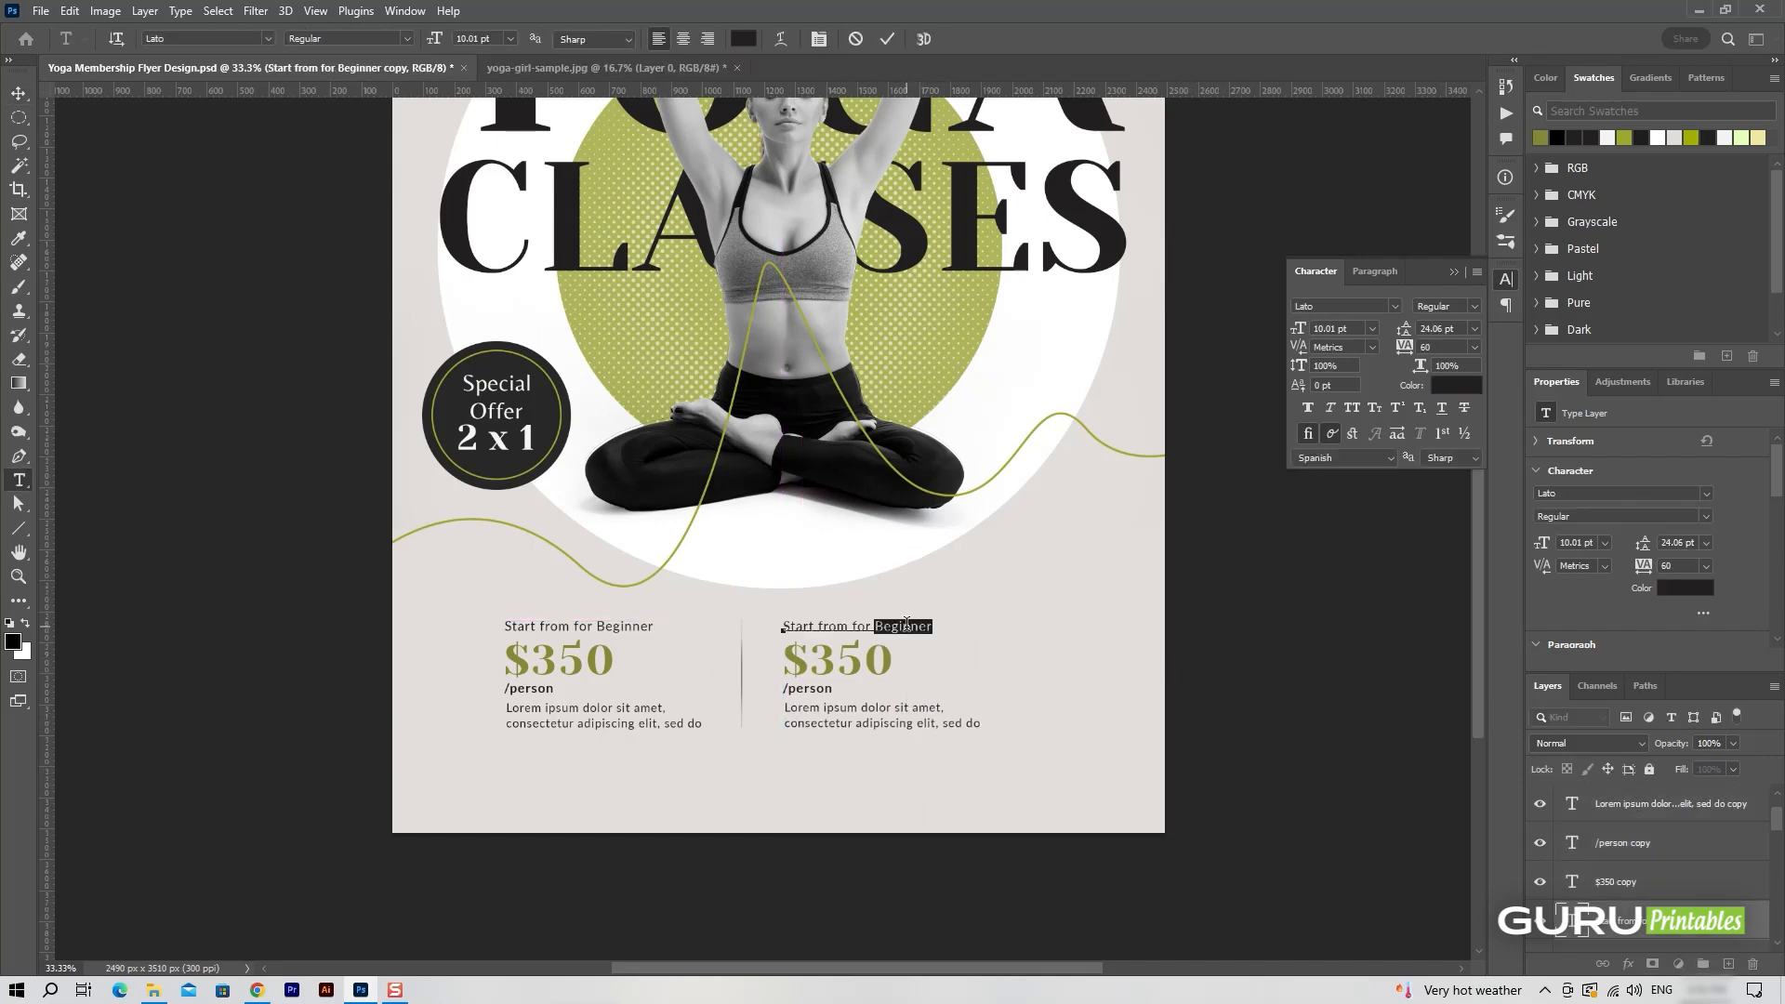
text(Pro)
click(888, 38)
Change the price in the Pro pricing block to "$450".
double_click(869, 662)
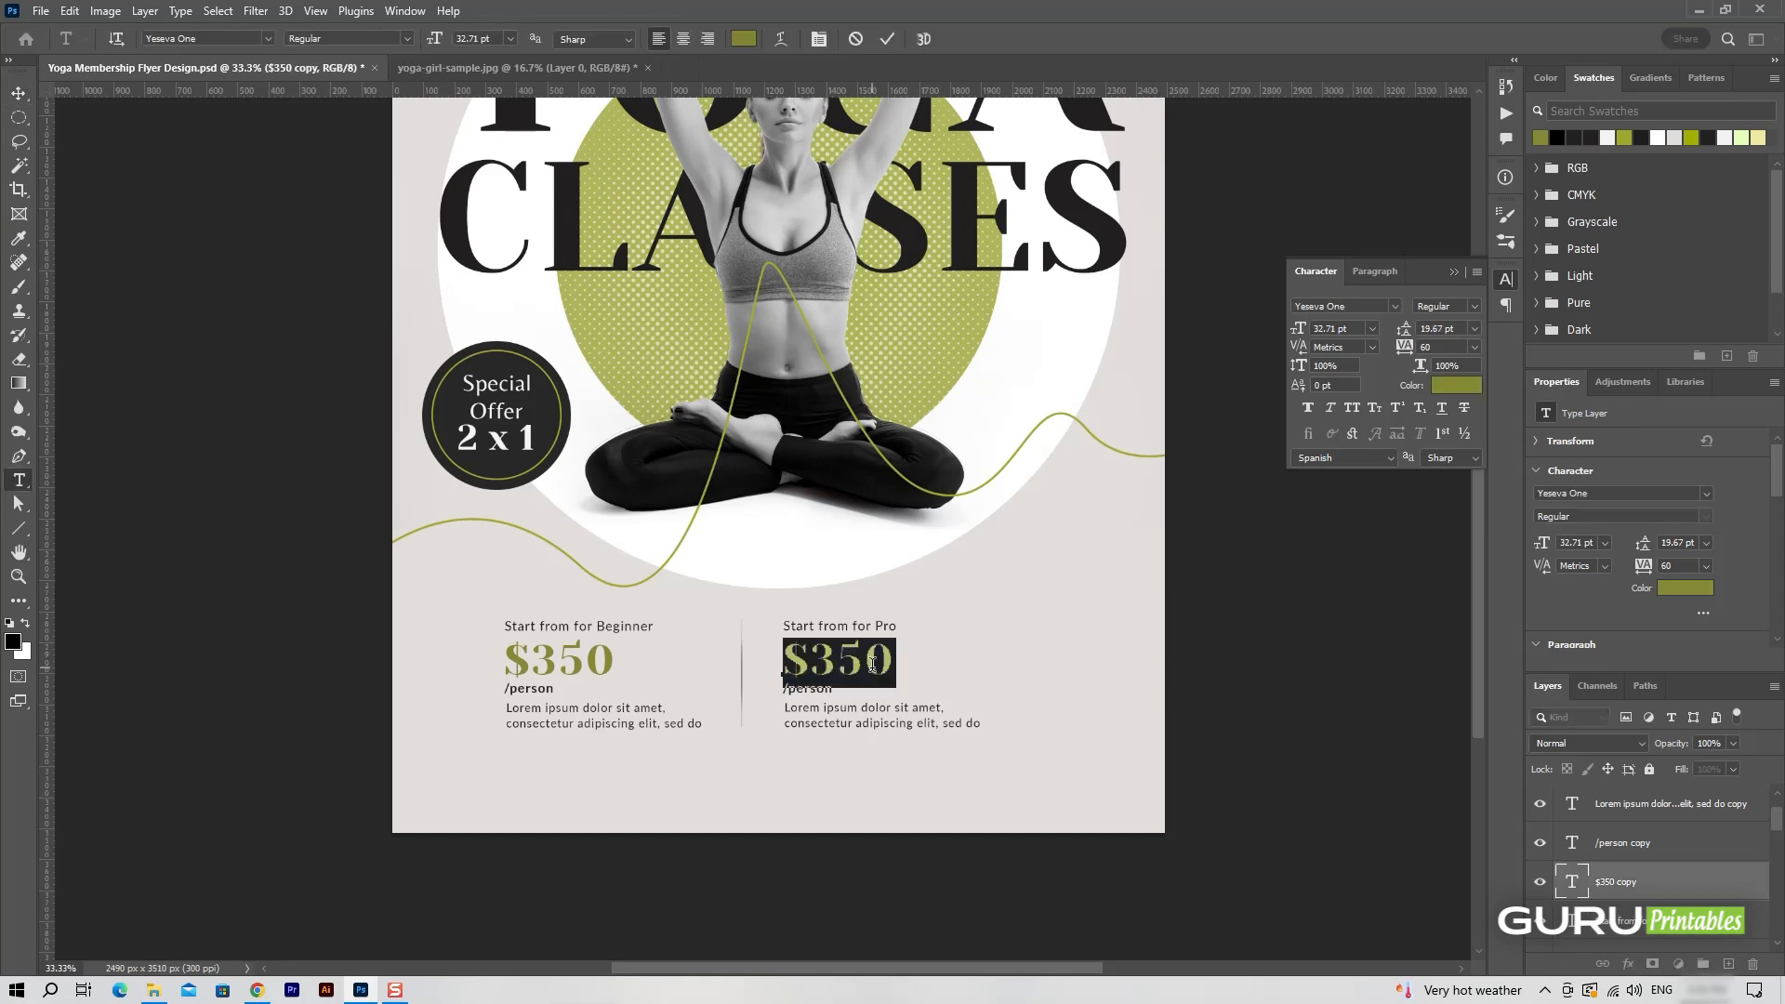
text(4)
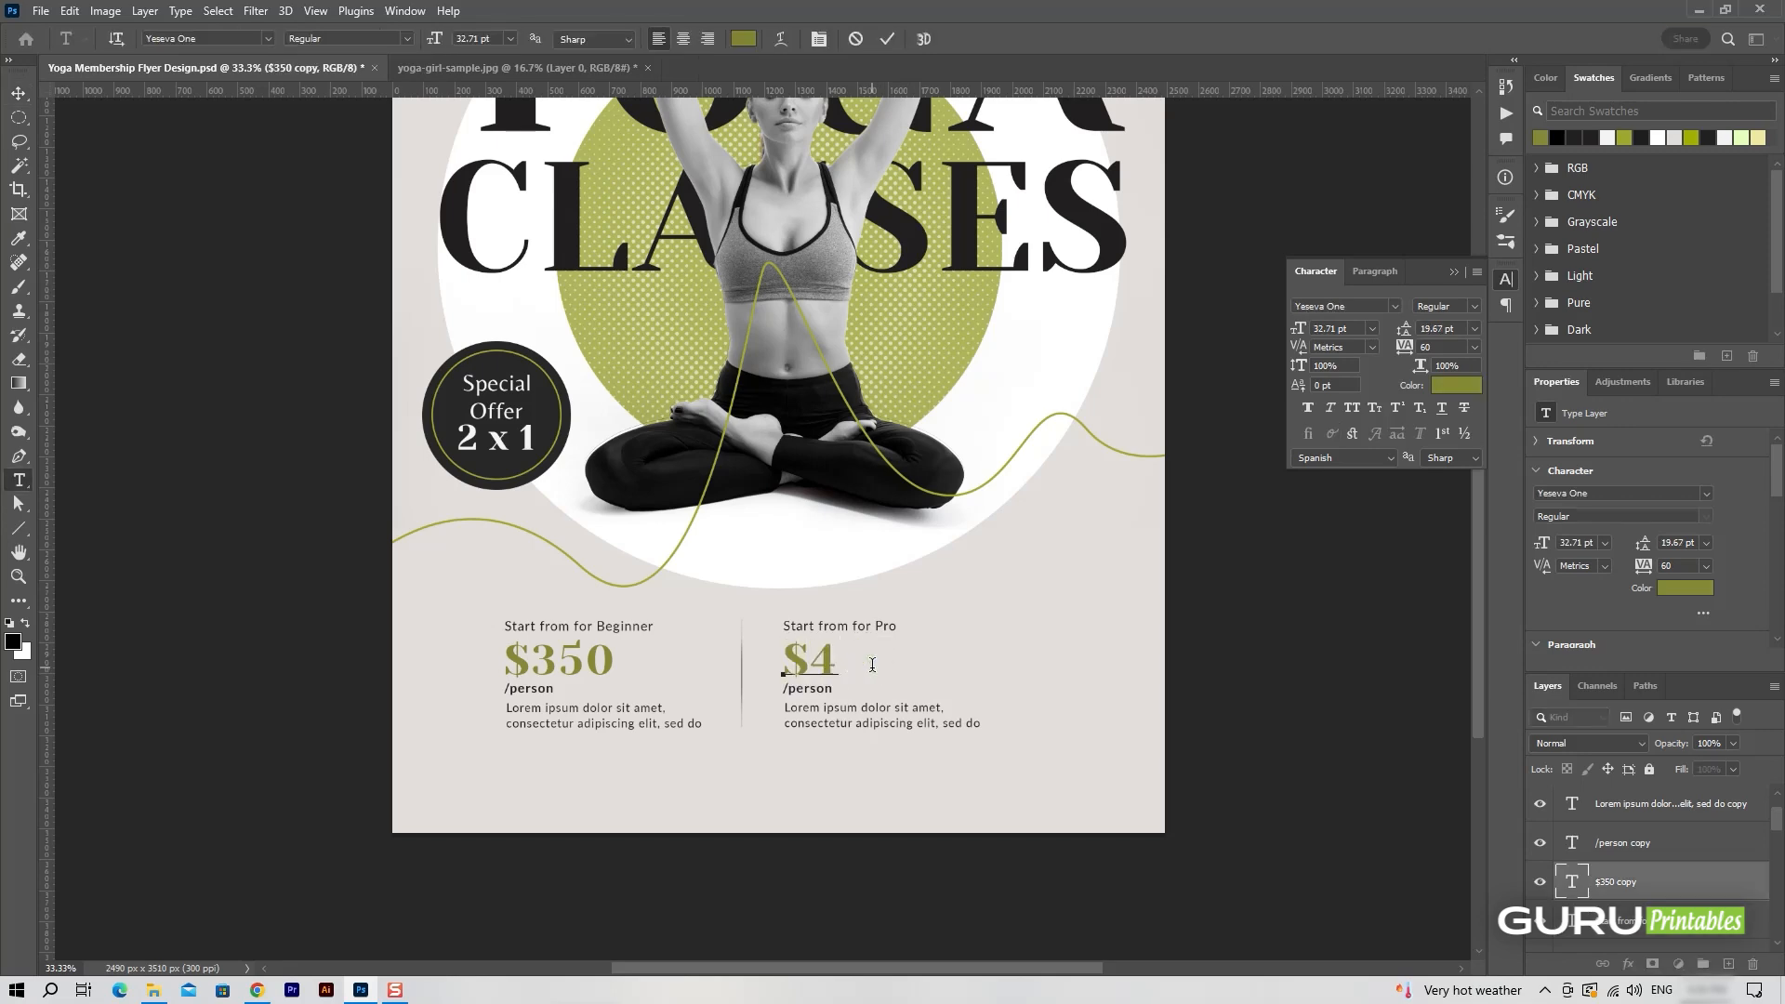
text(-50)
click(887, 38)
key(v)
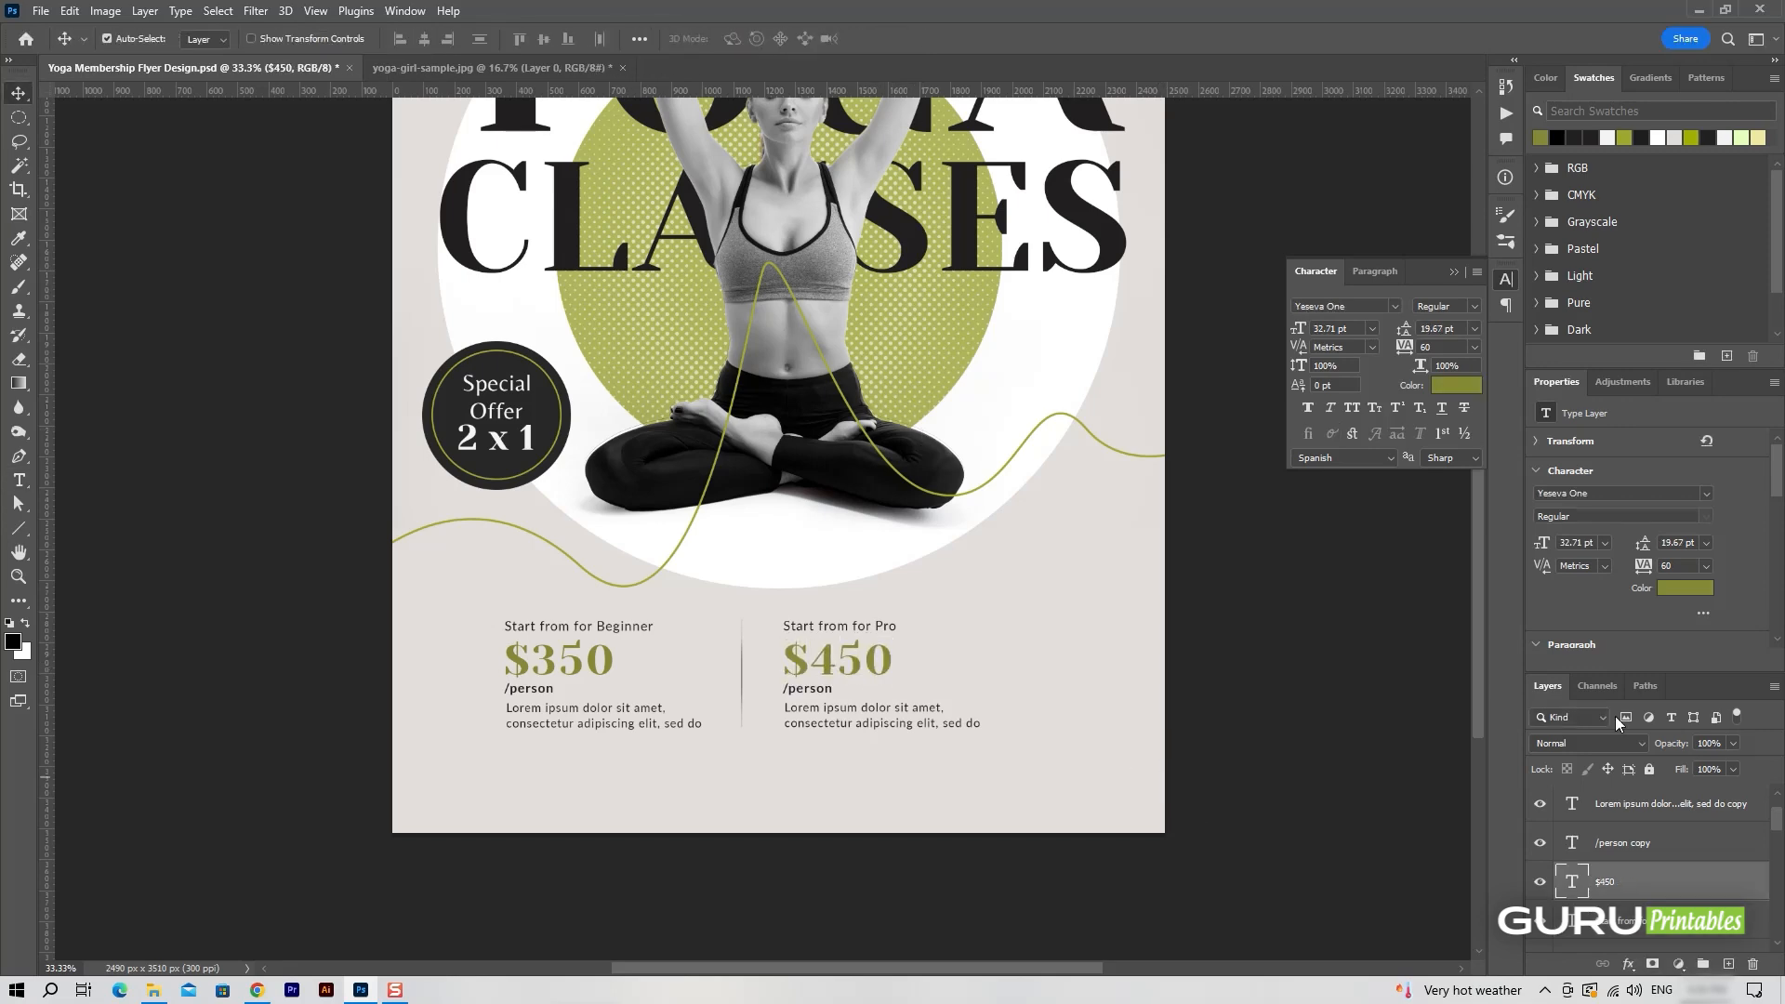
Select the four Pro pricing text layers and shift them together slightly left toward the divider.
scroll(1648, 880, up, 1)
click(1660, 857)
scroll(1659, 878, down, 3)
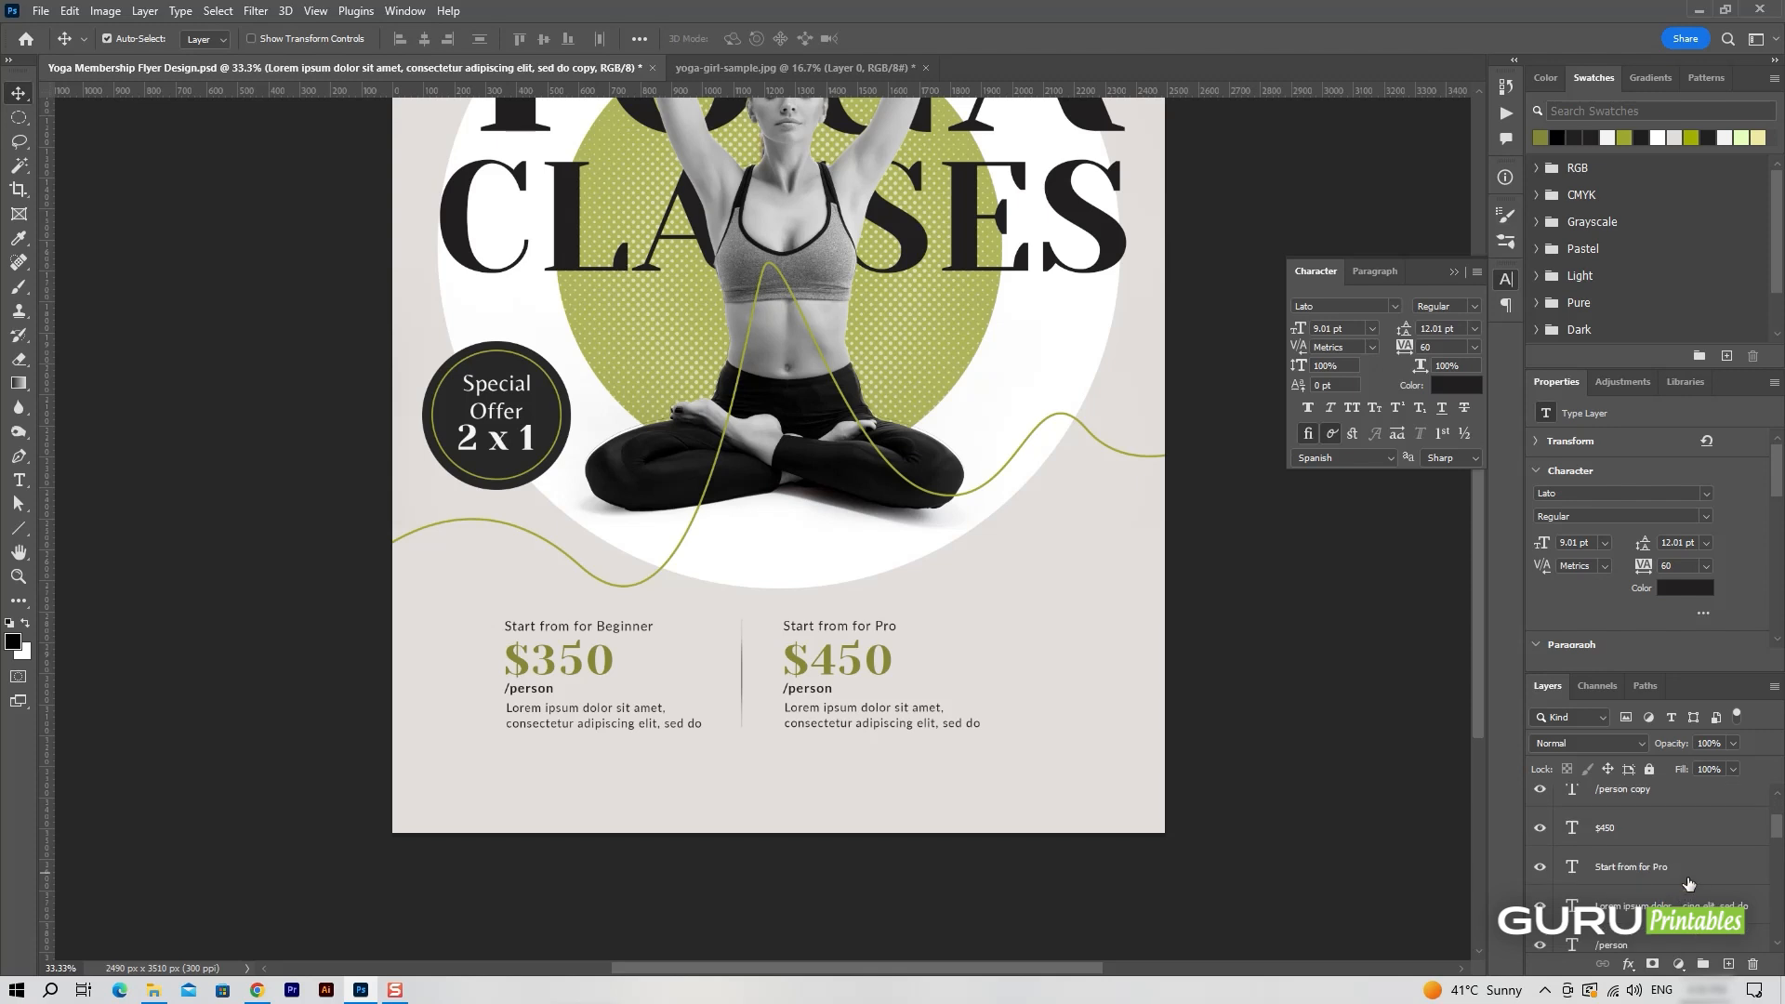
shift+click(1687, 881)
scroll(1721, 879, up, 3)
scroll(1735, 875, down, 1)
key(ctrl+t)
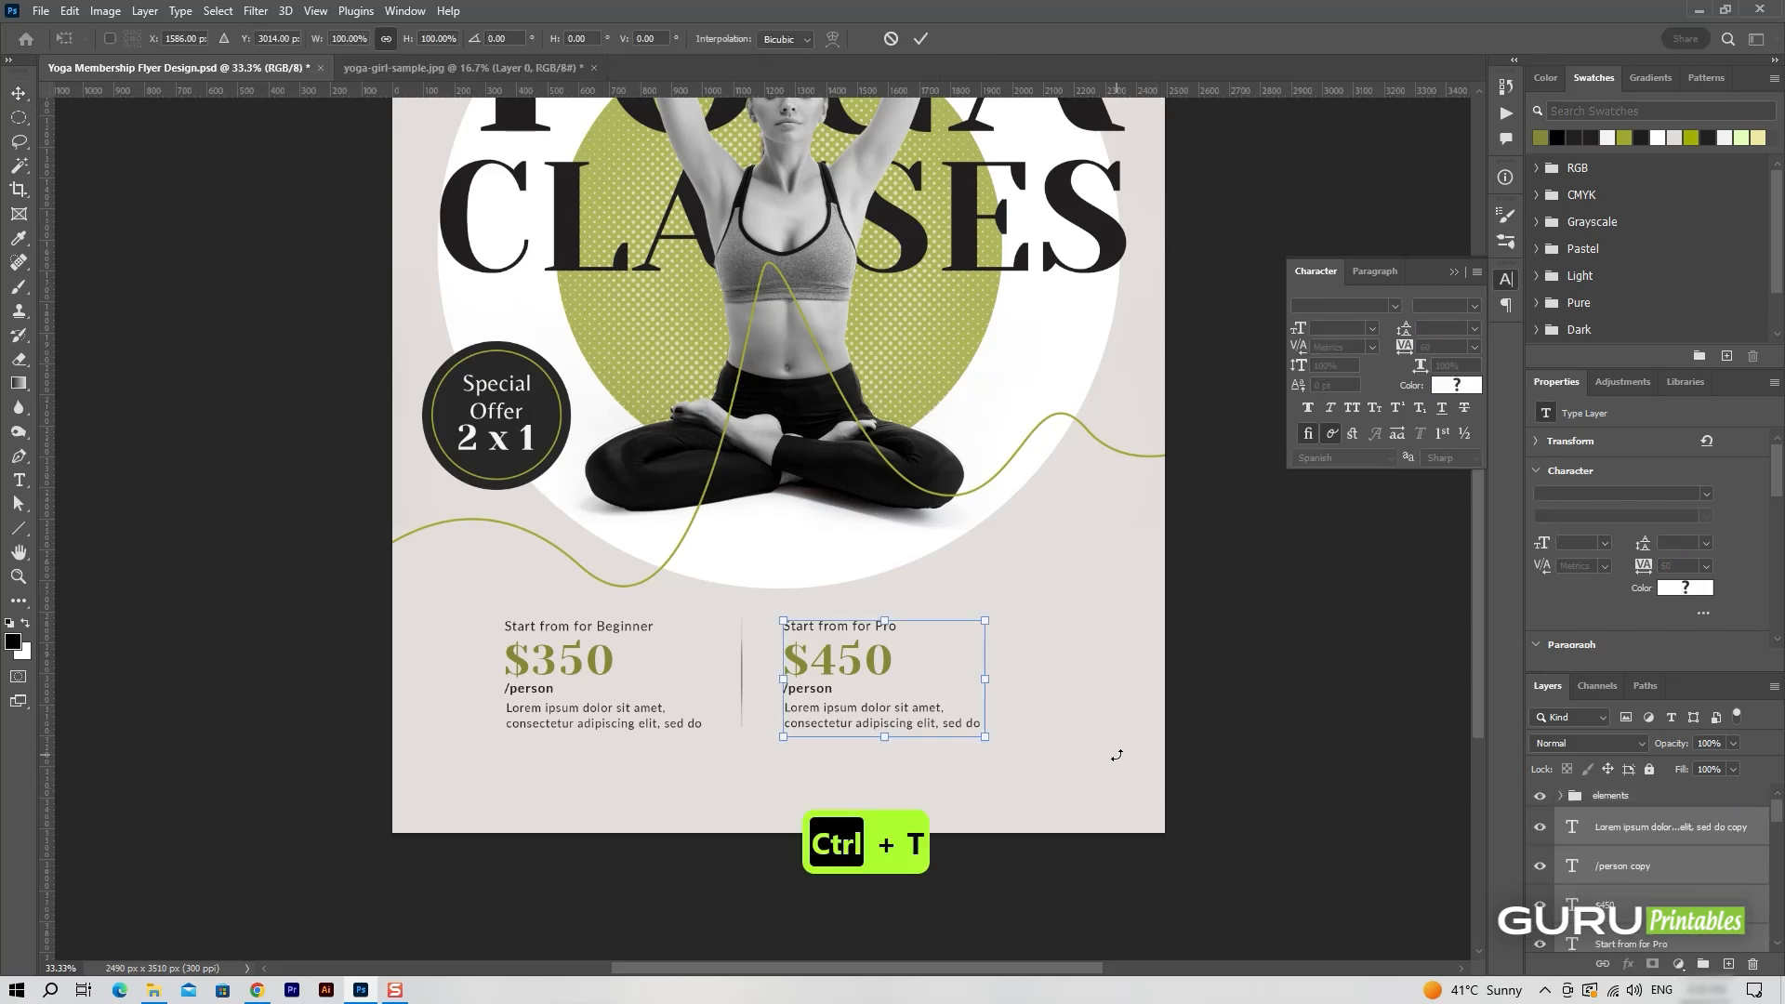
key(Return)
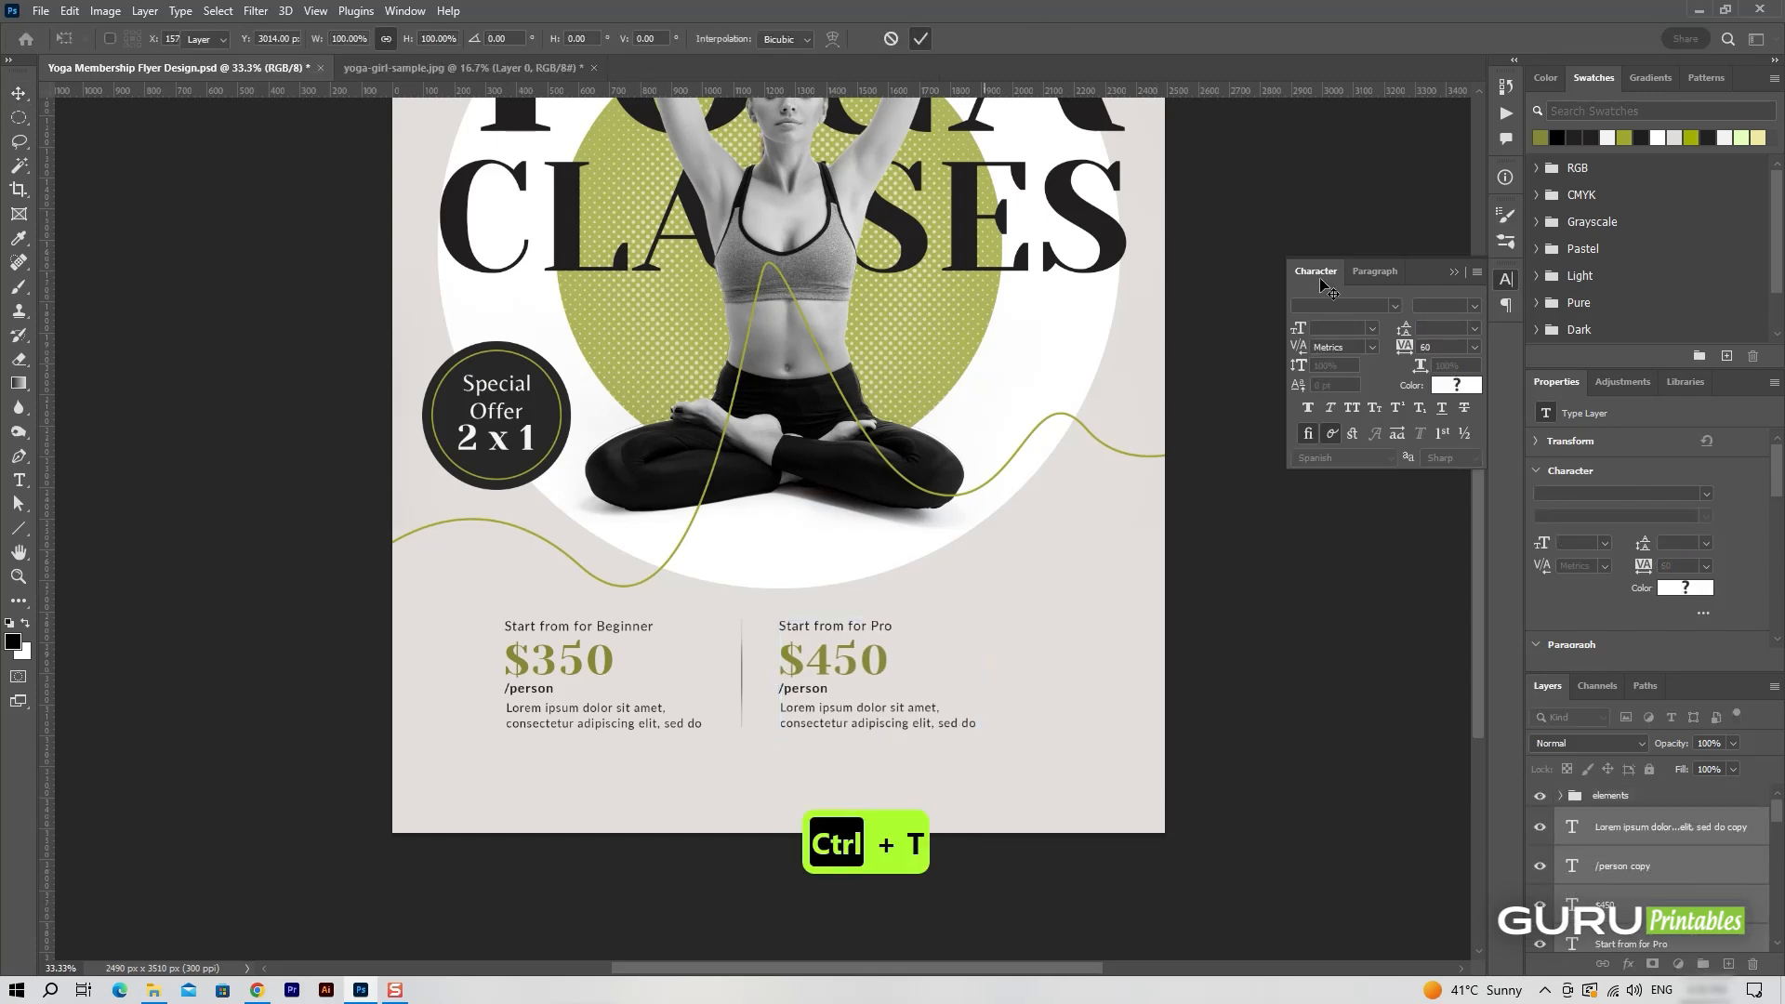
Select all Beginner and Pro pricing text layers with the divider and shift them together right to the flyer's horizontal centre.
scroll(1651, 890, down, 6)
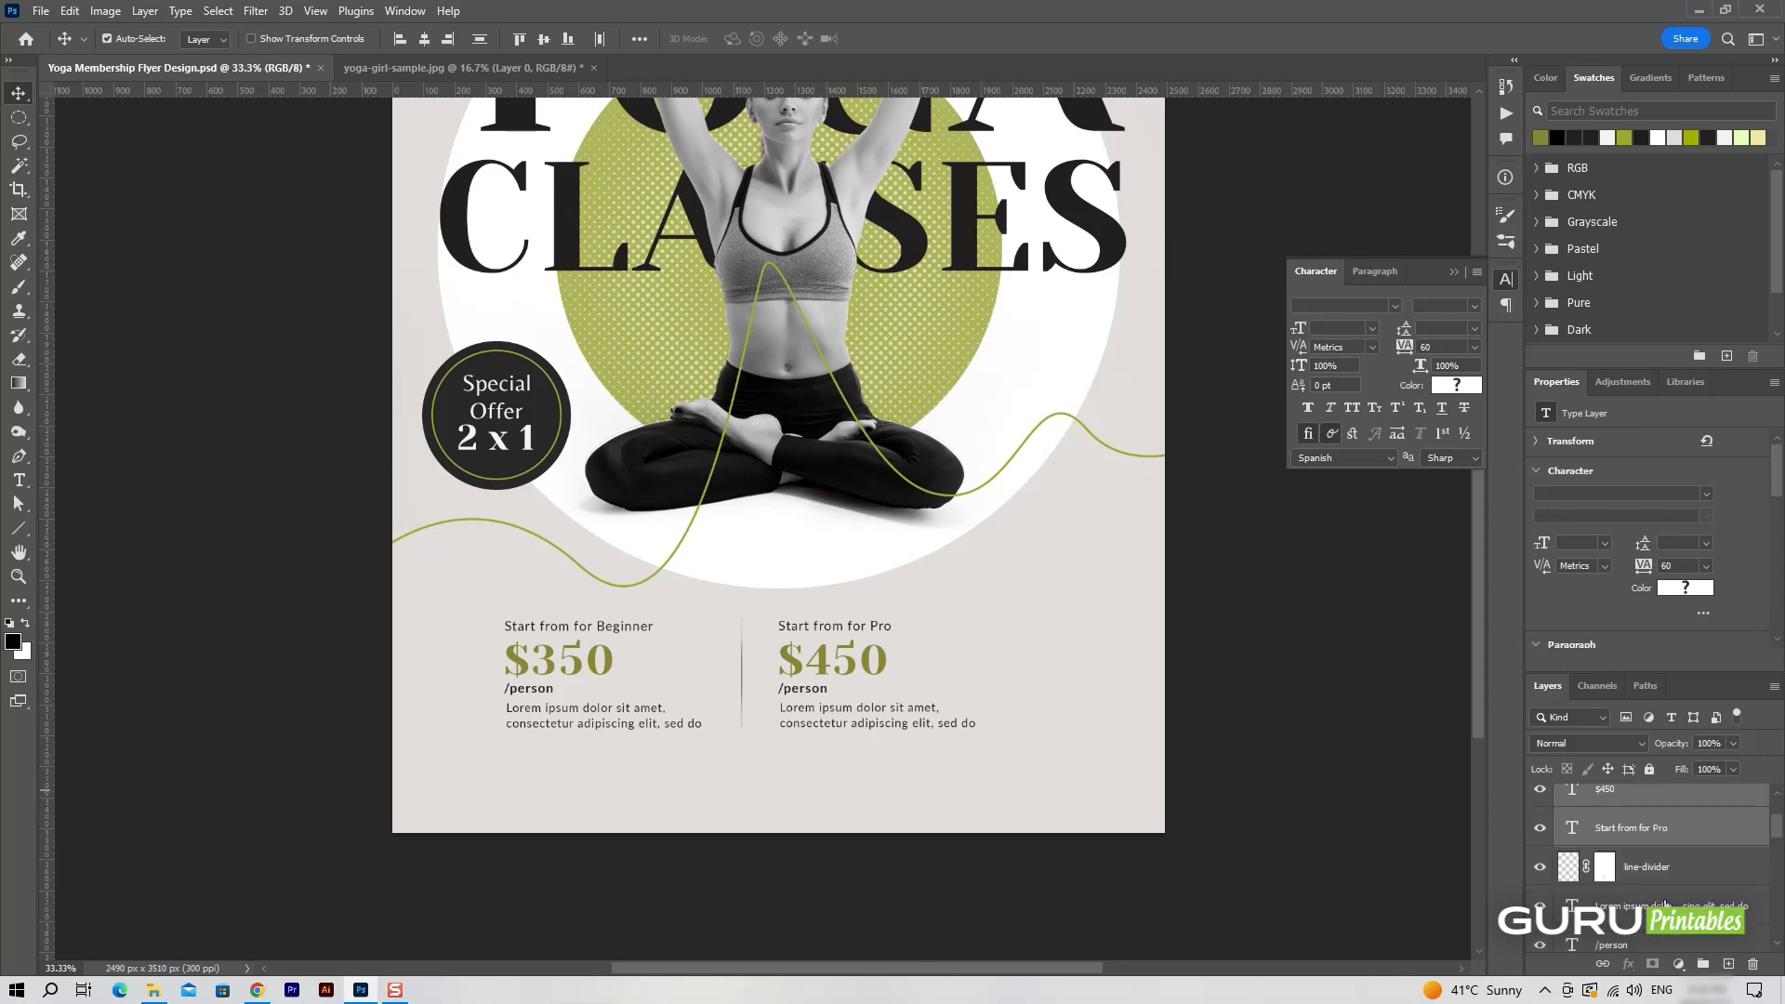
shift+click(1705, 849)
key(ctrl+t)
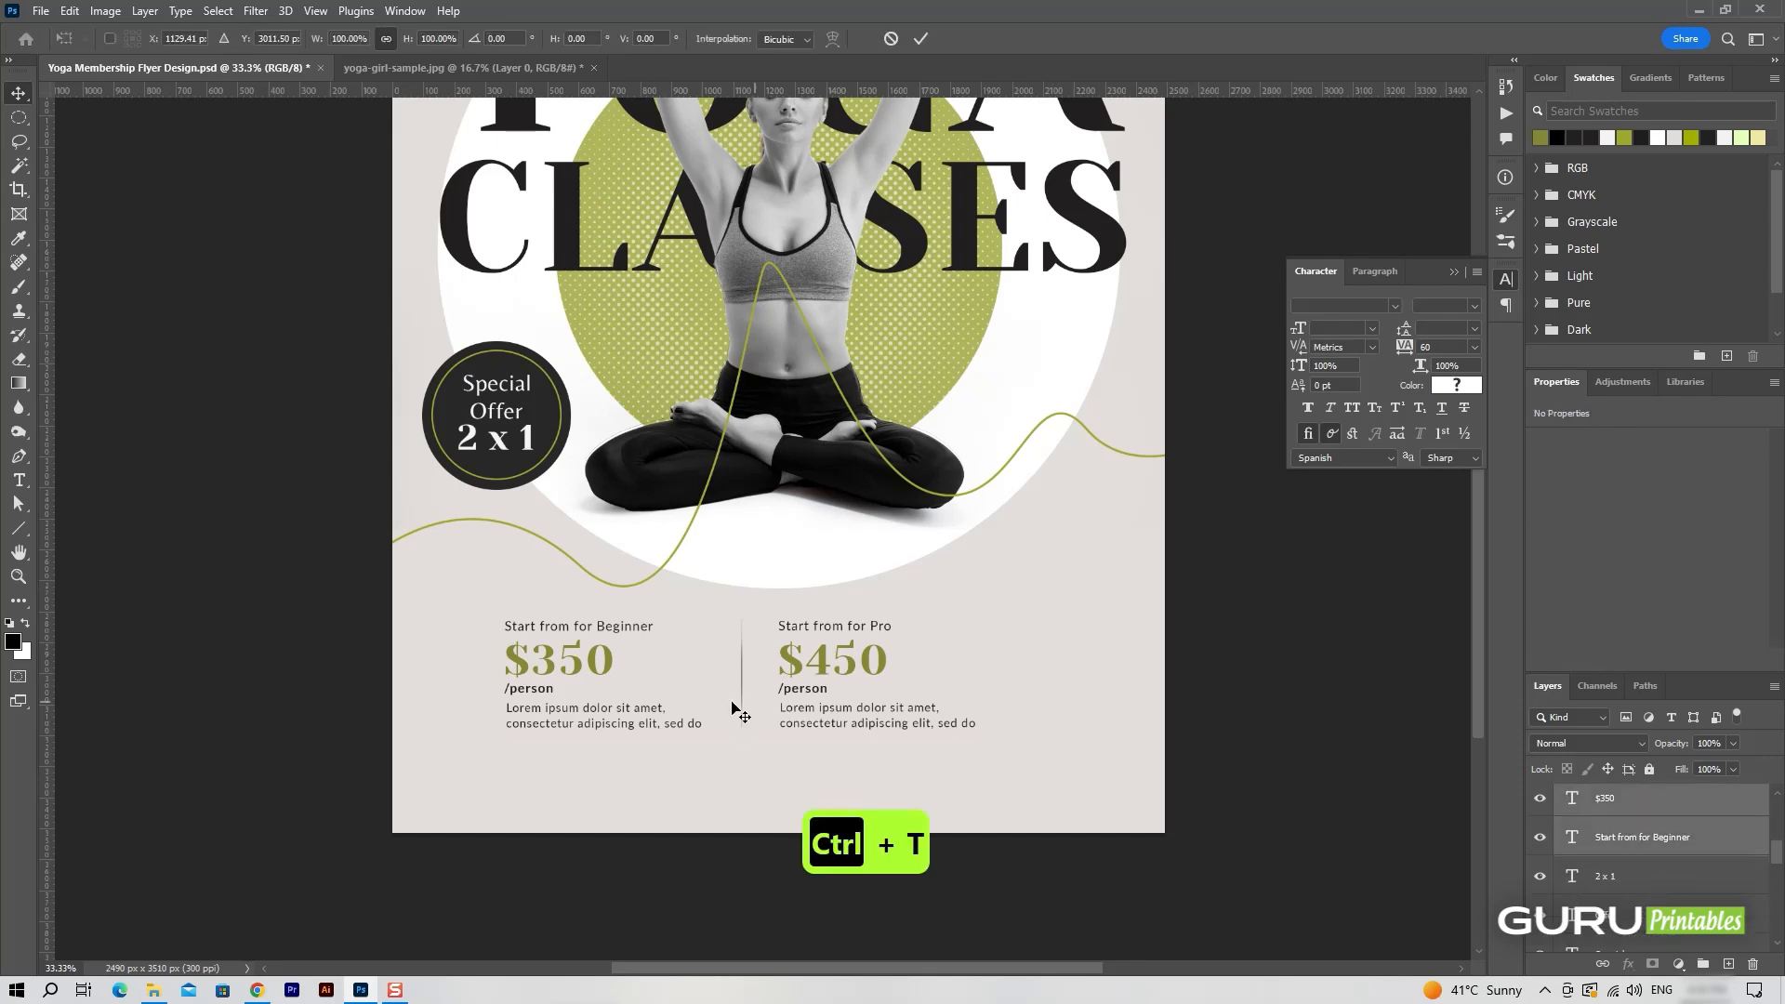
drag(810, 689, 848, 691)
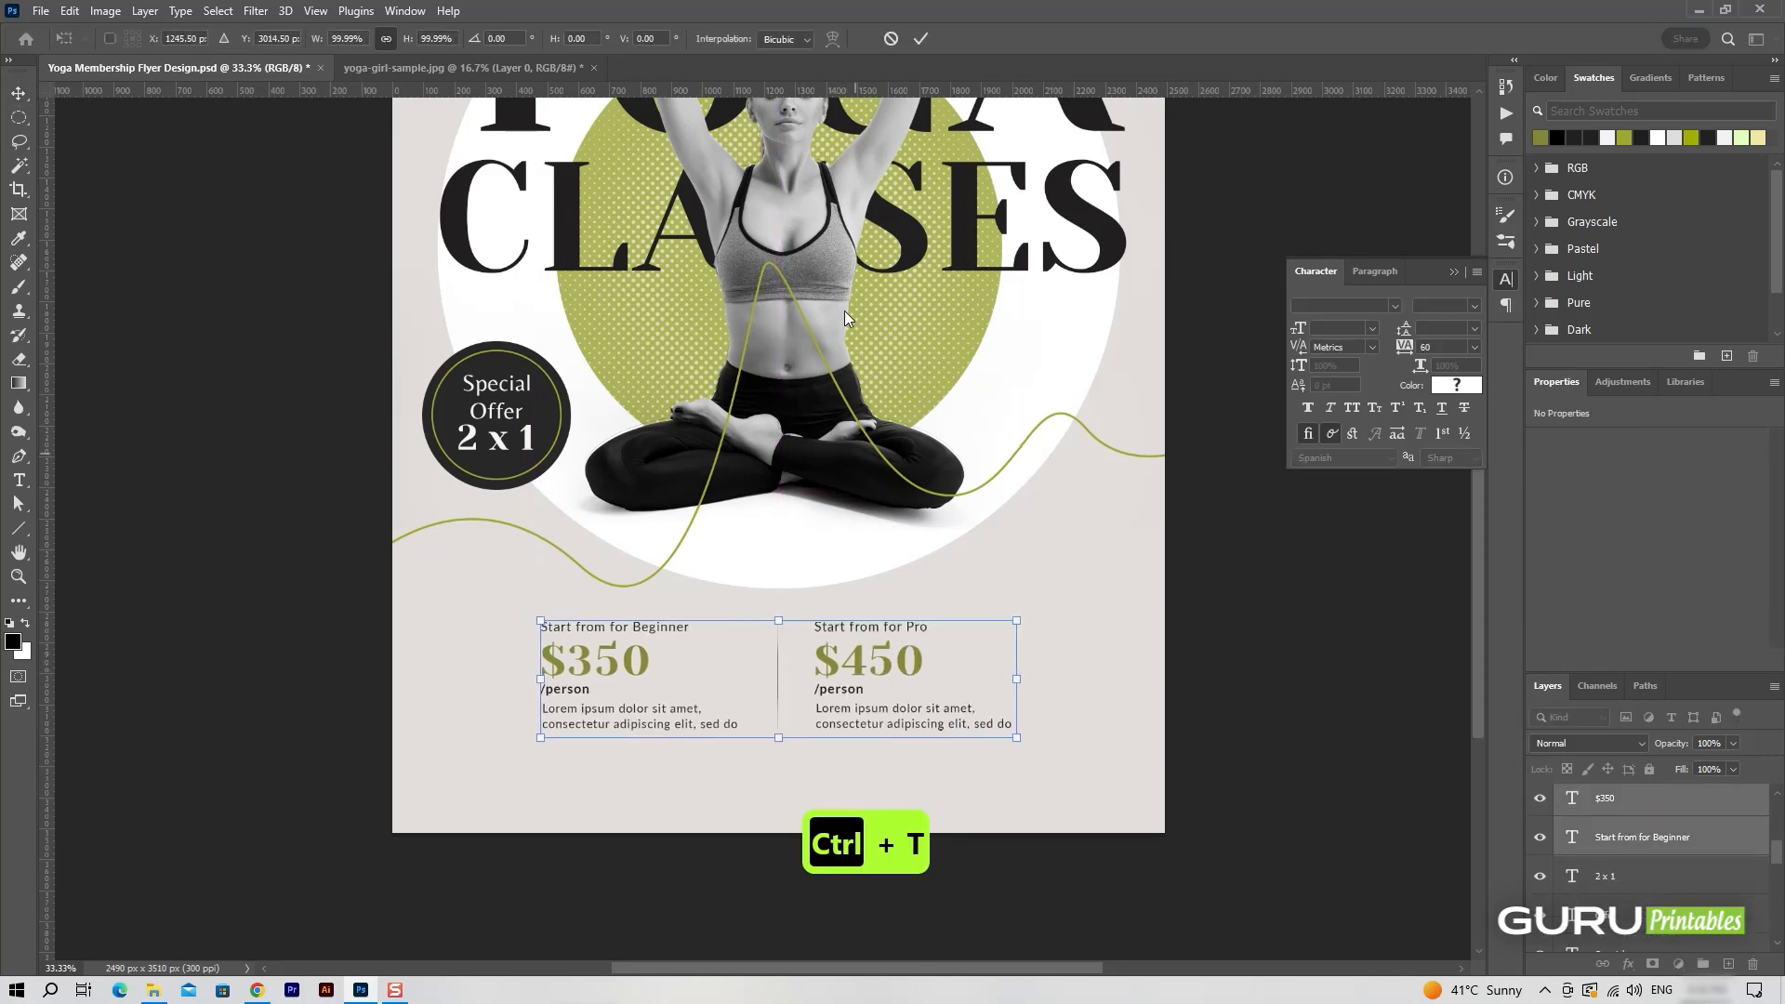
key(Return)
Group the selected pricing layers and name the group "services".
key(ctrl+g)
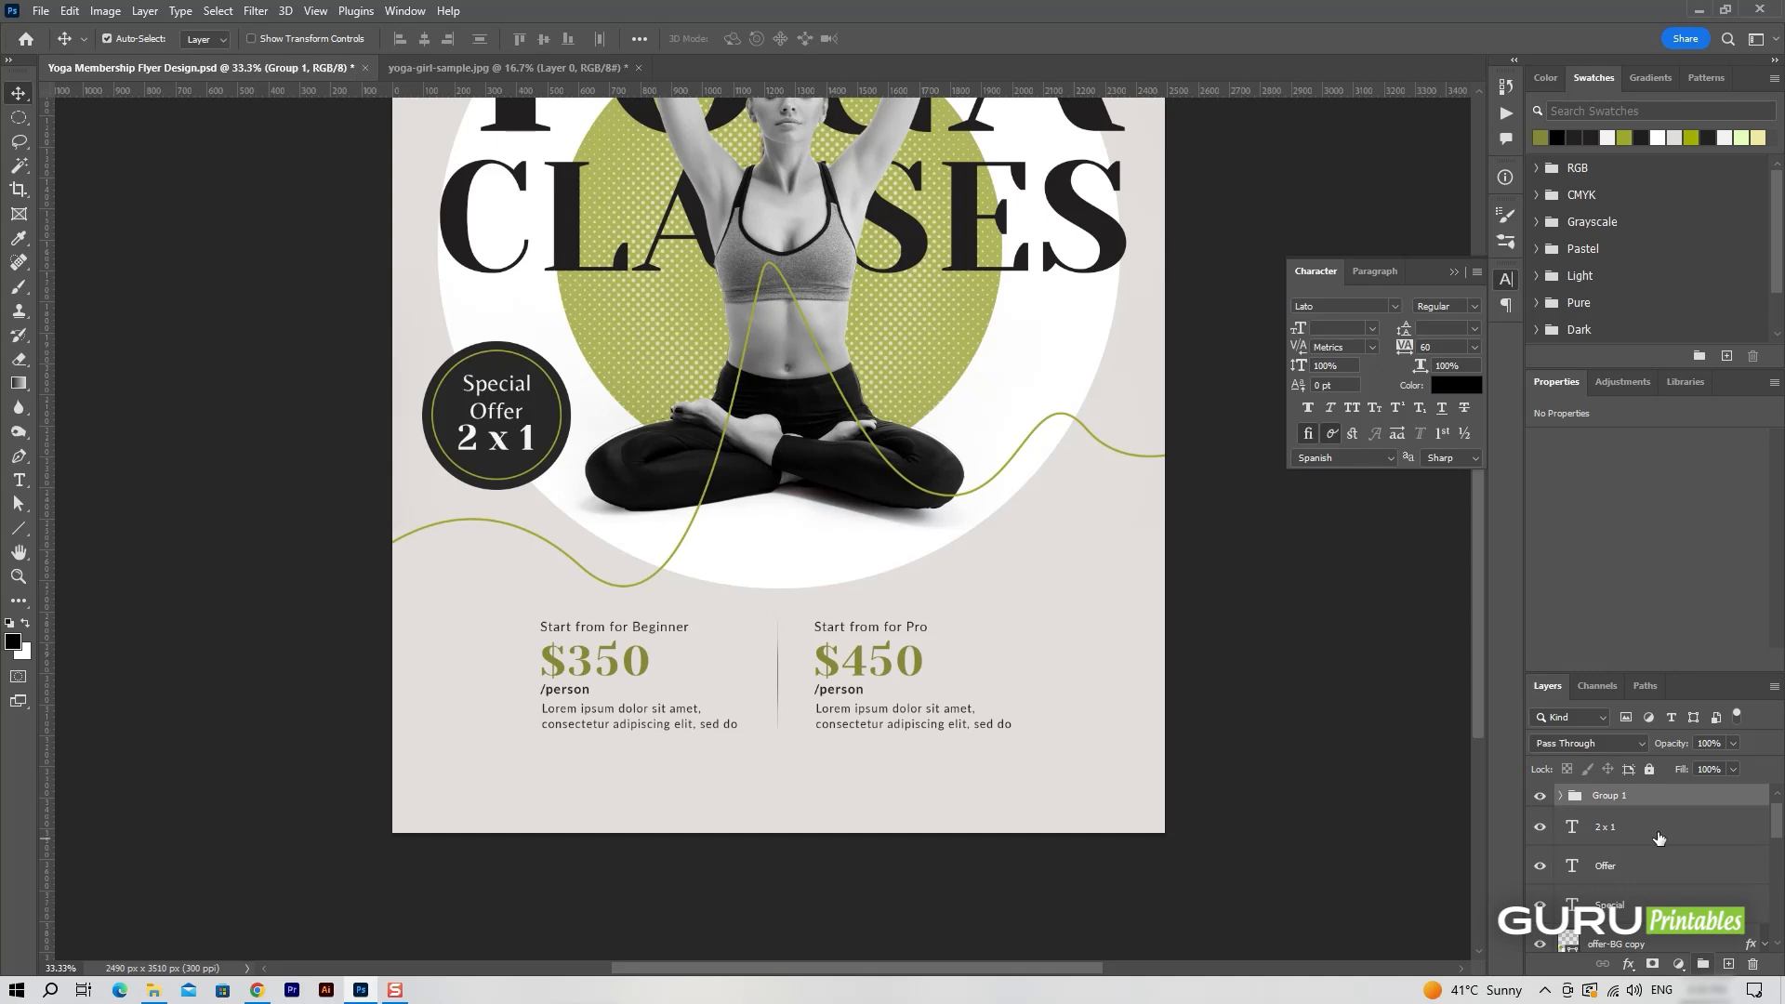
click(1607, 796)
text(services)
key(Return)
Duplicate the "Start from for Beginner" text layer above the services group and place the copy near the flyer's lower-left corner.
scroll(982, 664, down, 4)
click(685, 568)
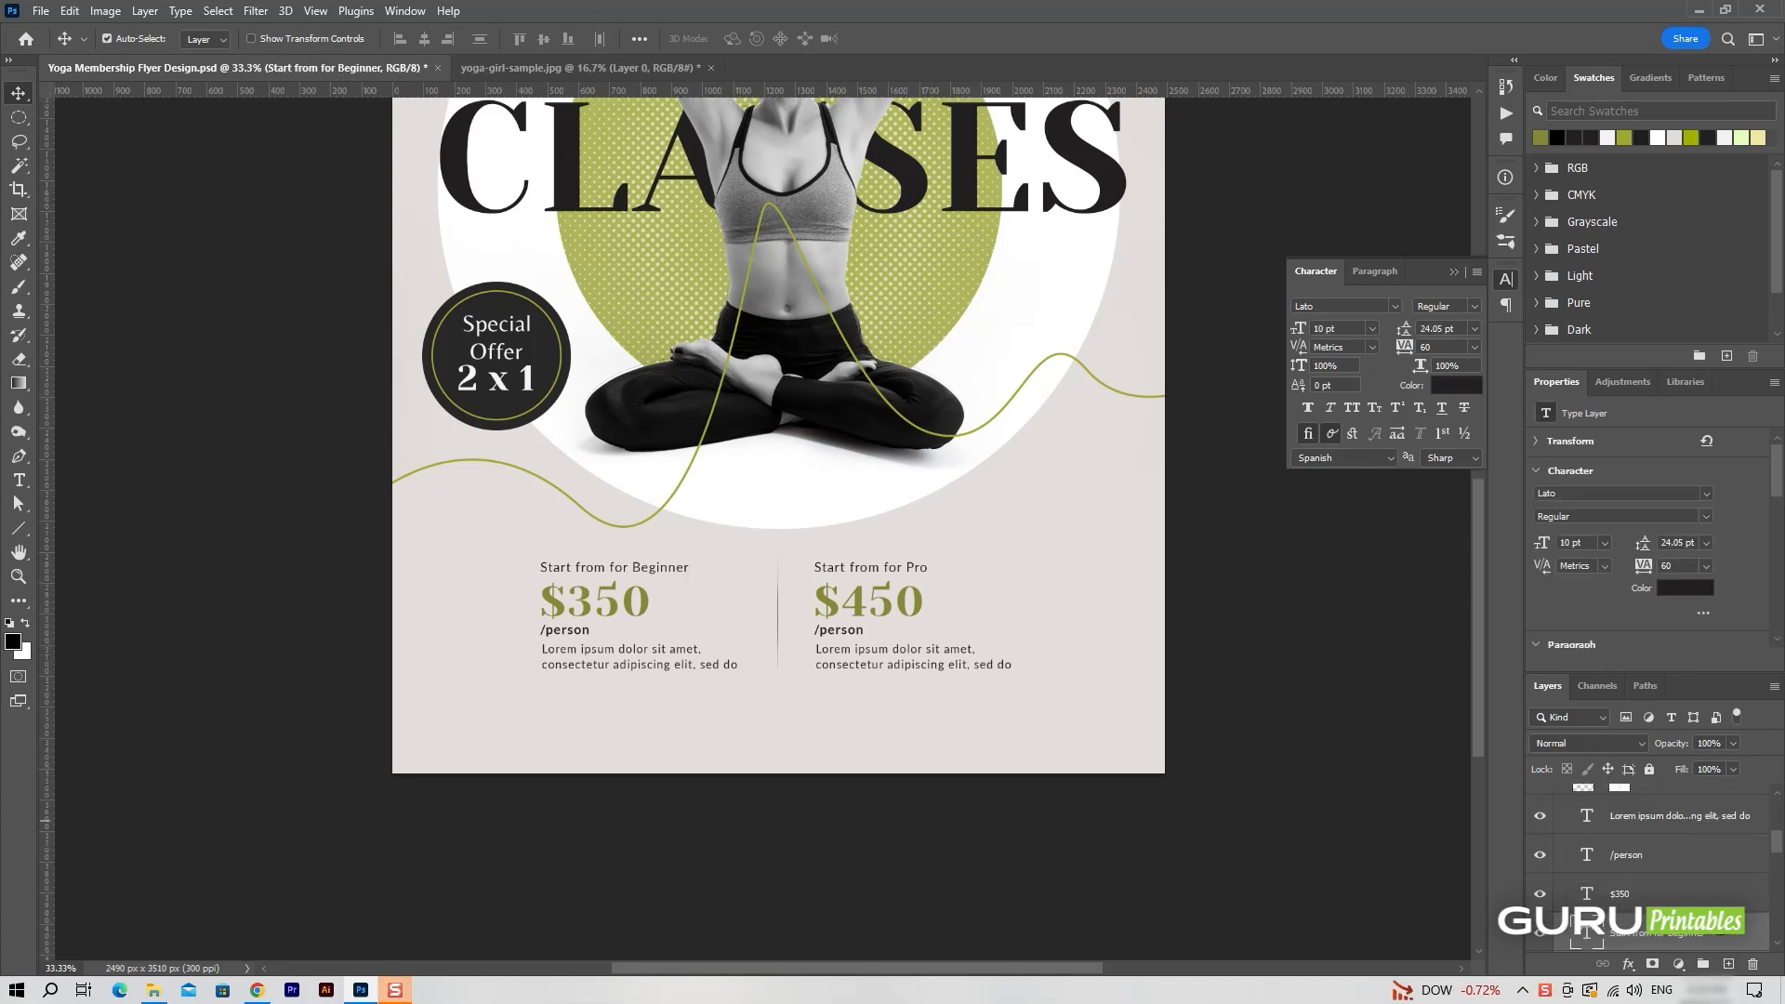
drag(1721, 932, 1663, 811)
drag(731, 572, 622, 722)
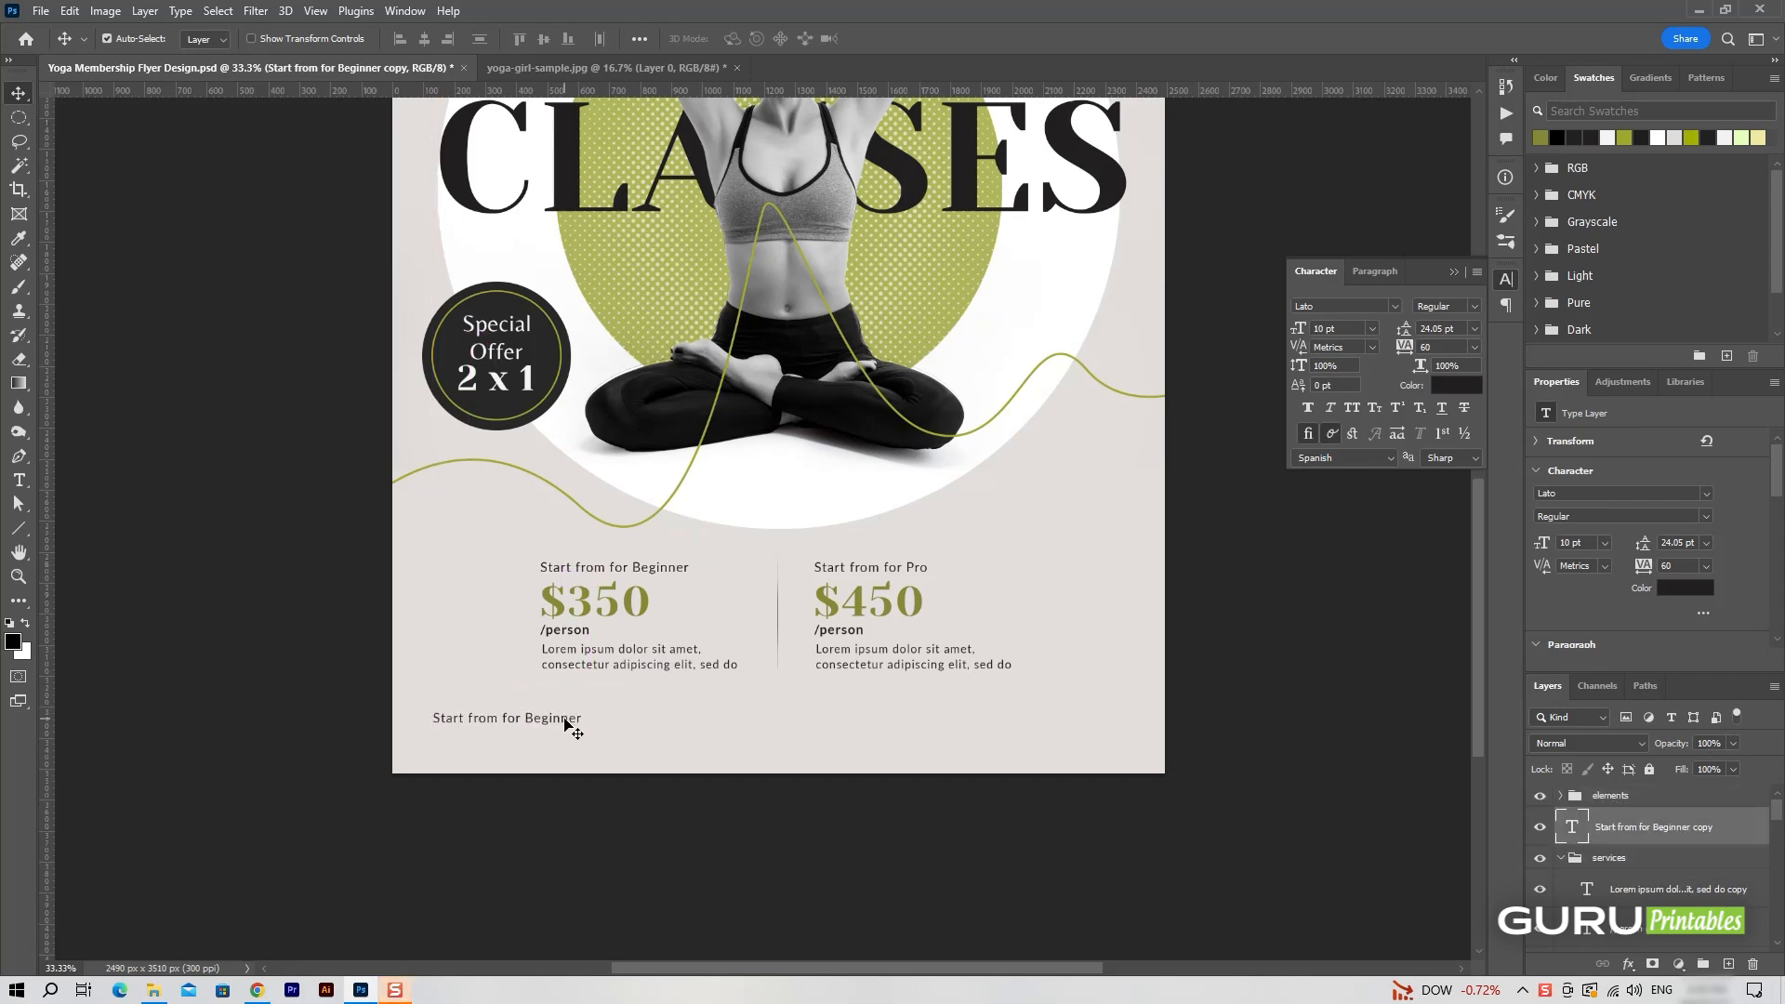
Change the copied text in the flyer's lower-left corner to "YOGA CENTER".
double_click(565, 717)
text(YOGA CENTER)
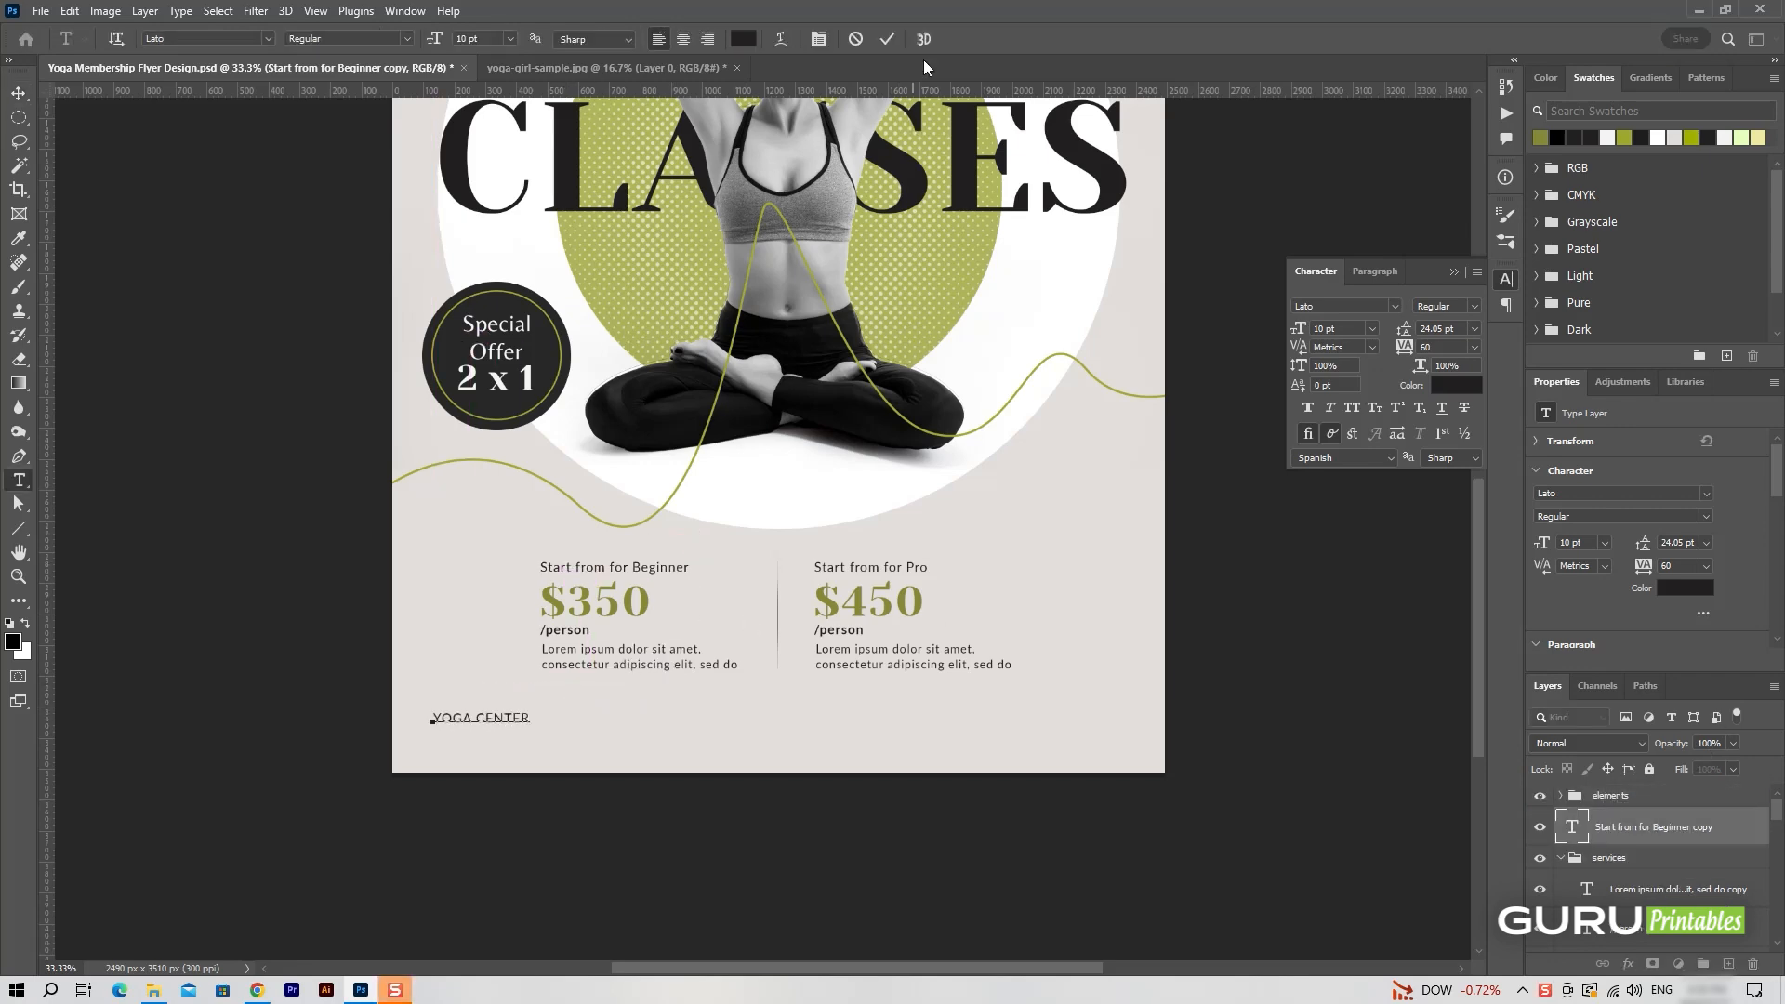
key(ctrl+Return)
key(v)
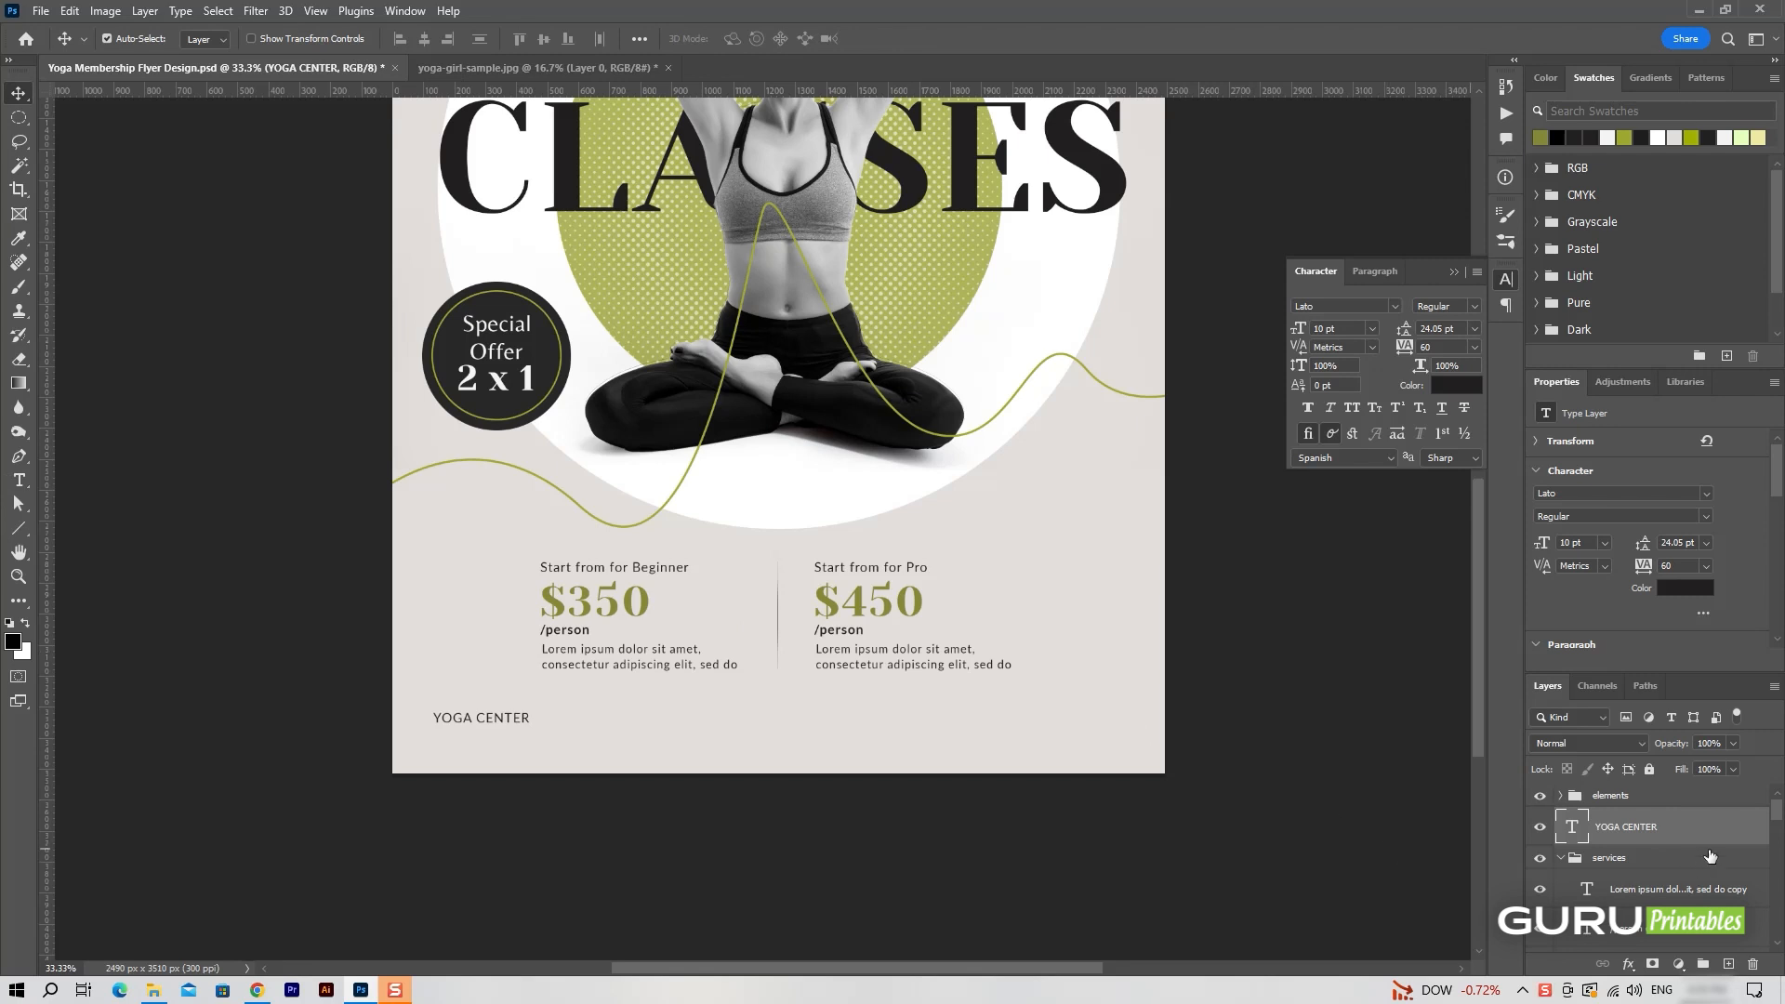
Duplicate the YOGA CENTER line directly below itself and replace the copy's text with the center's street address.
alt+drag(515, 717, 516, 734)
double_click(515, 733)
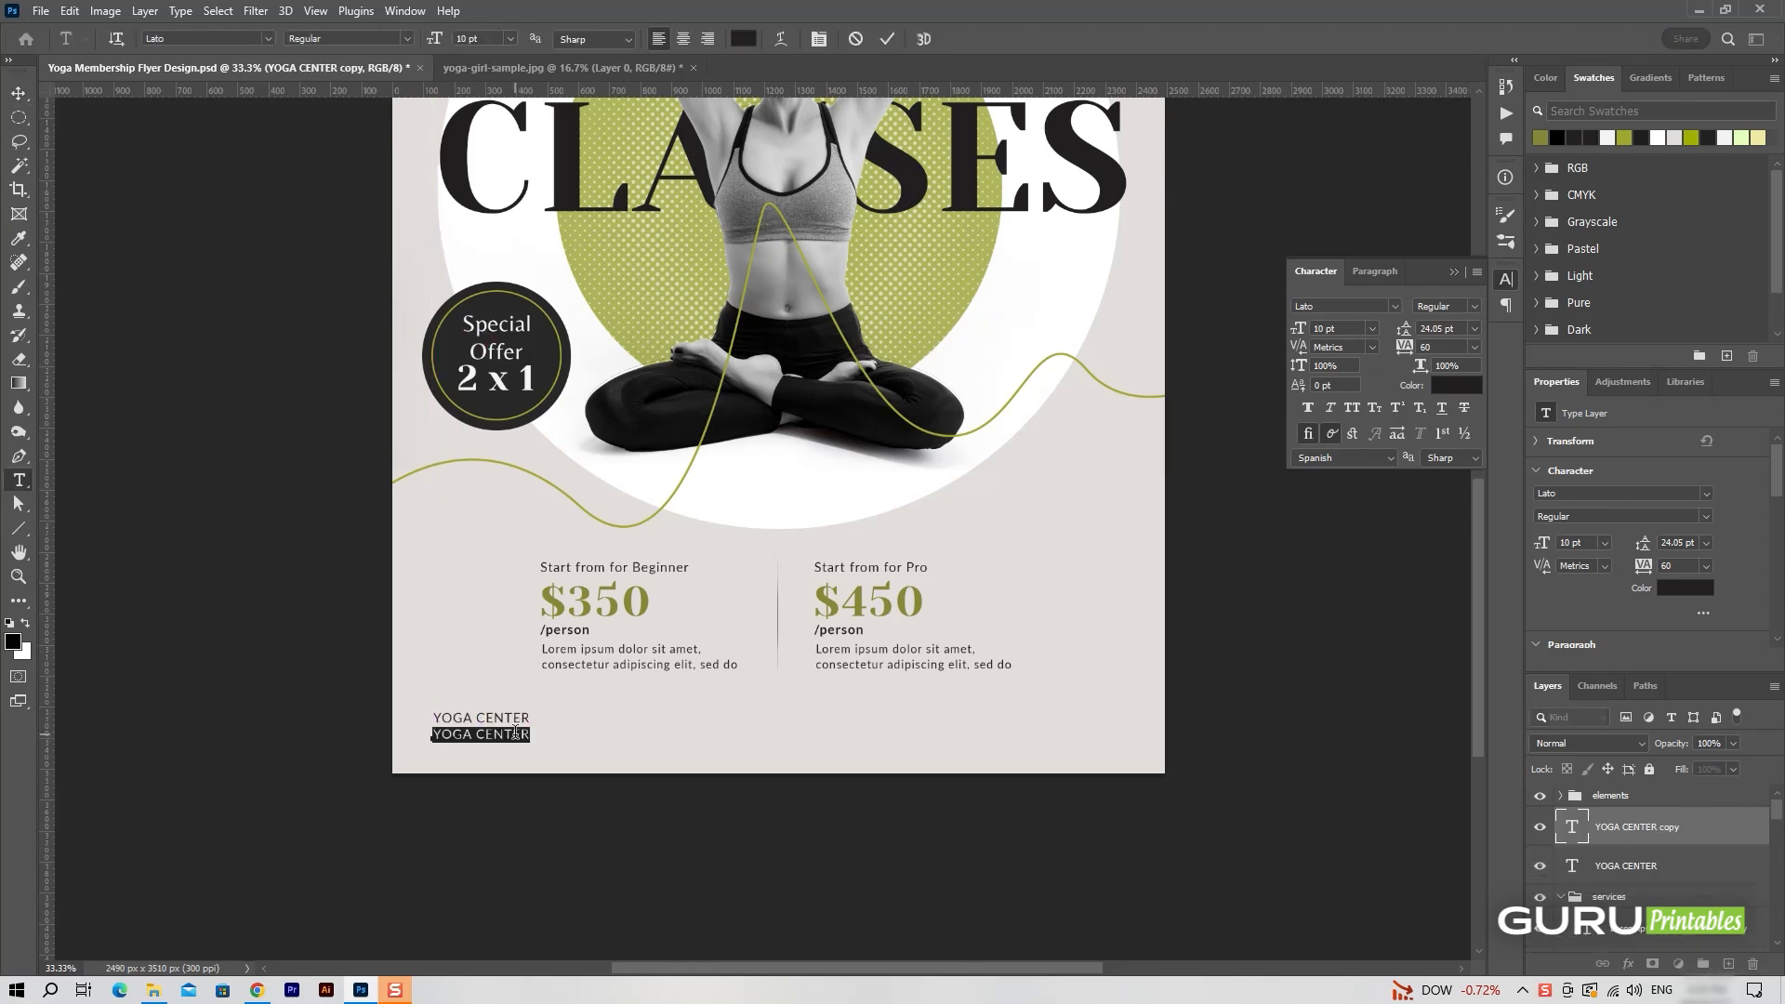
text(526 Street Name, City - 56523)
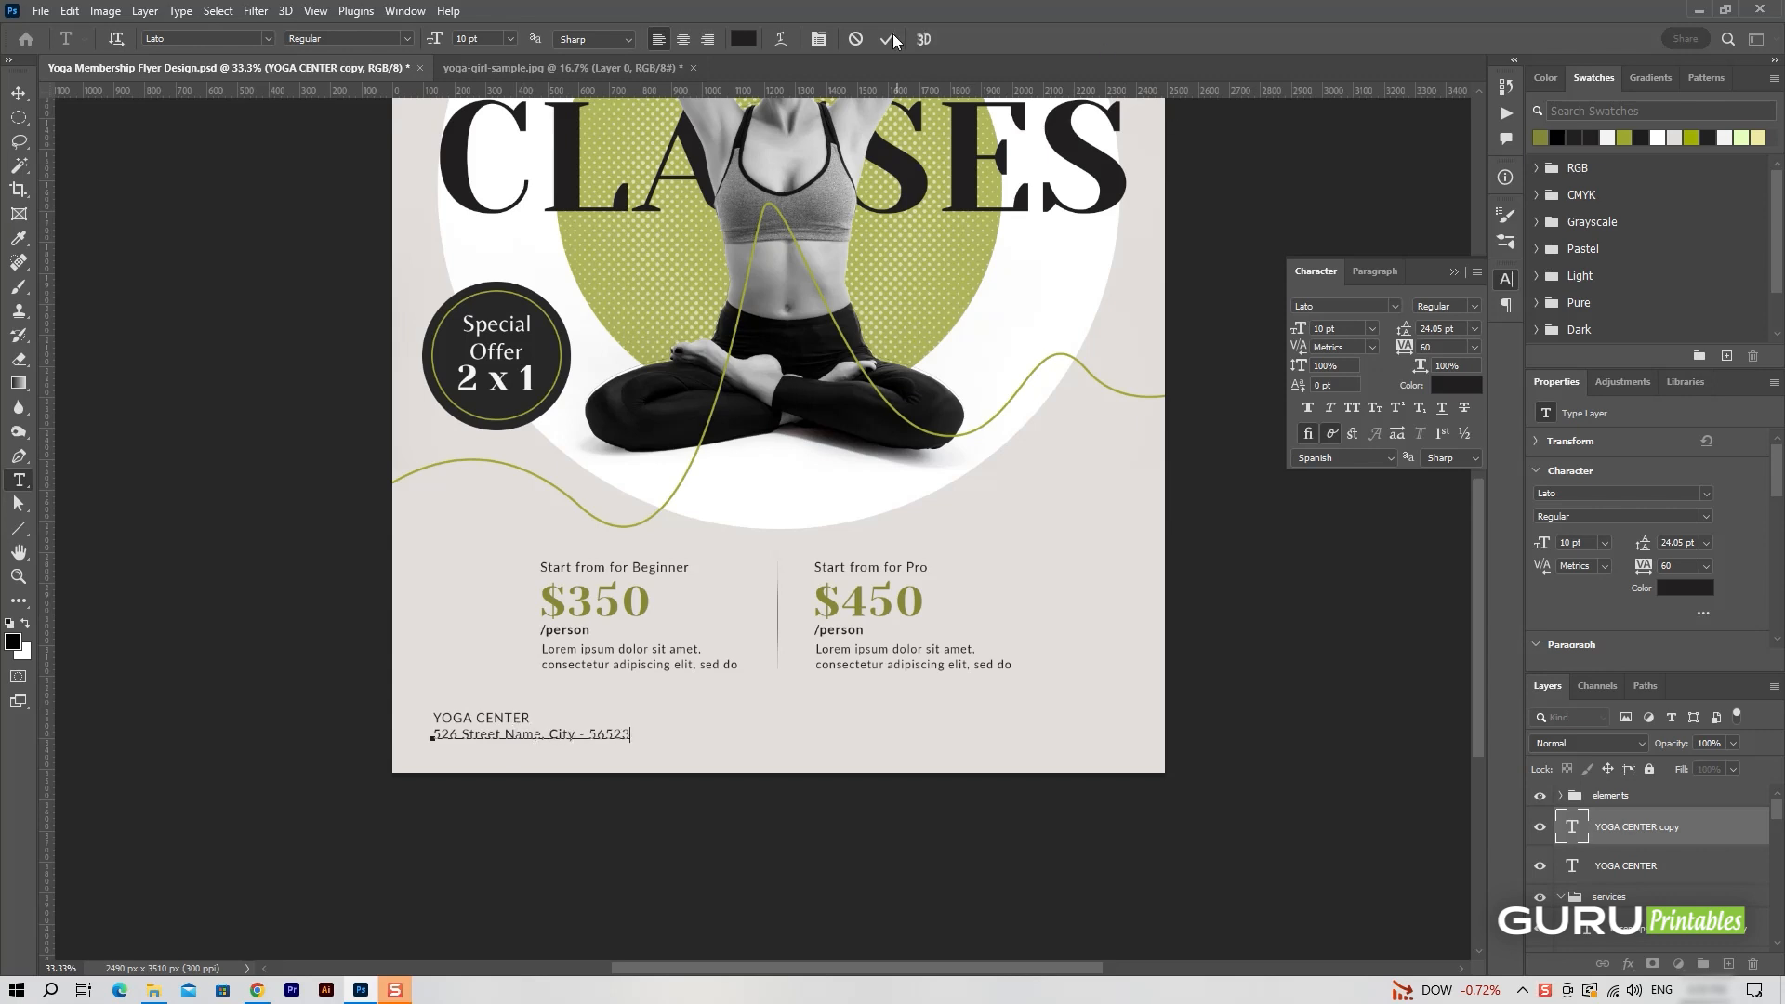
click(888, 39)
key(v)
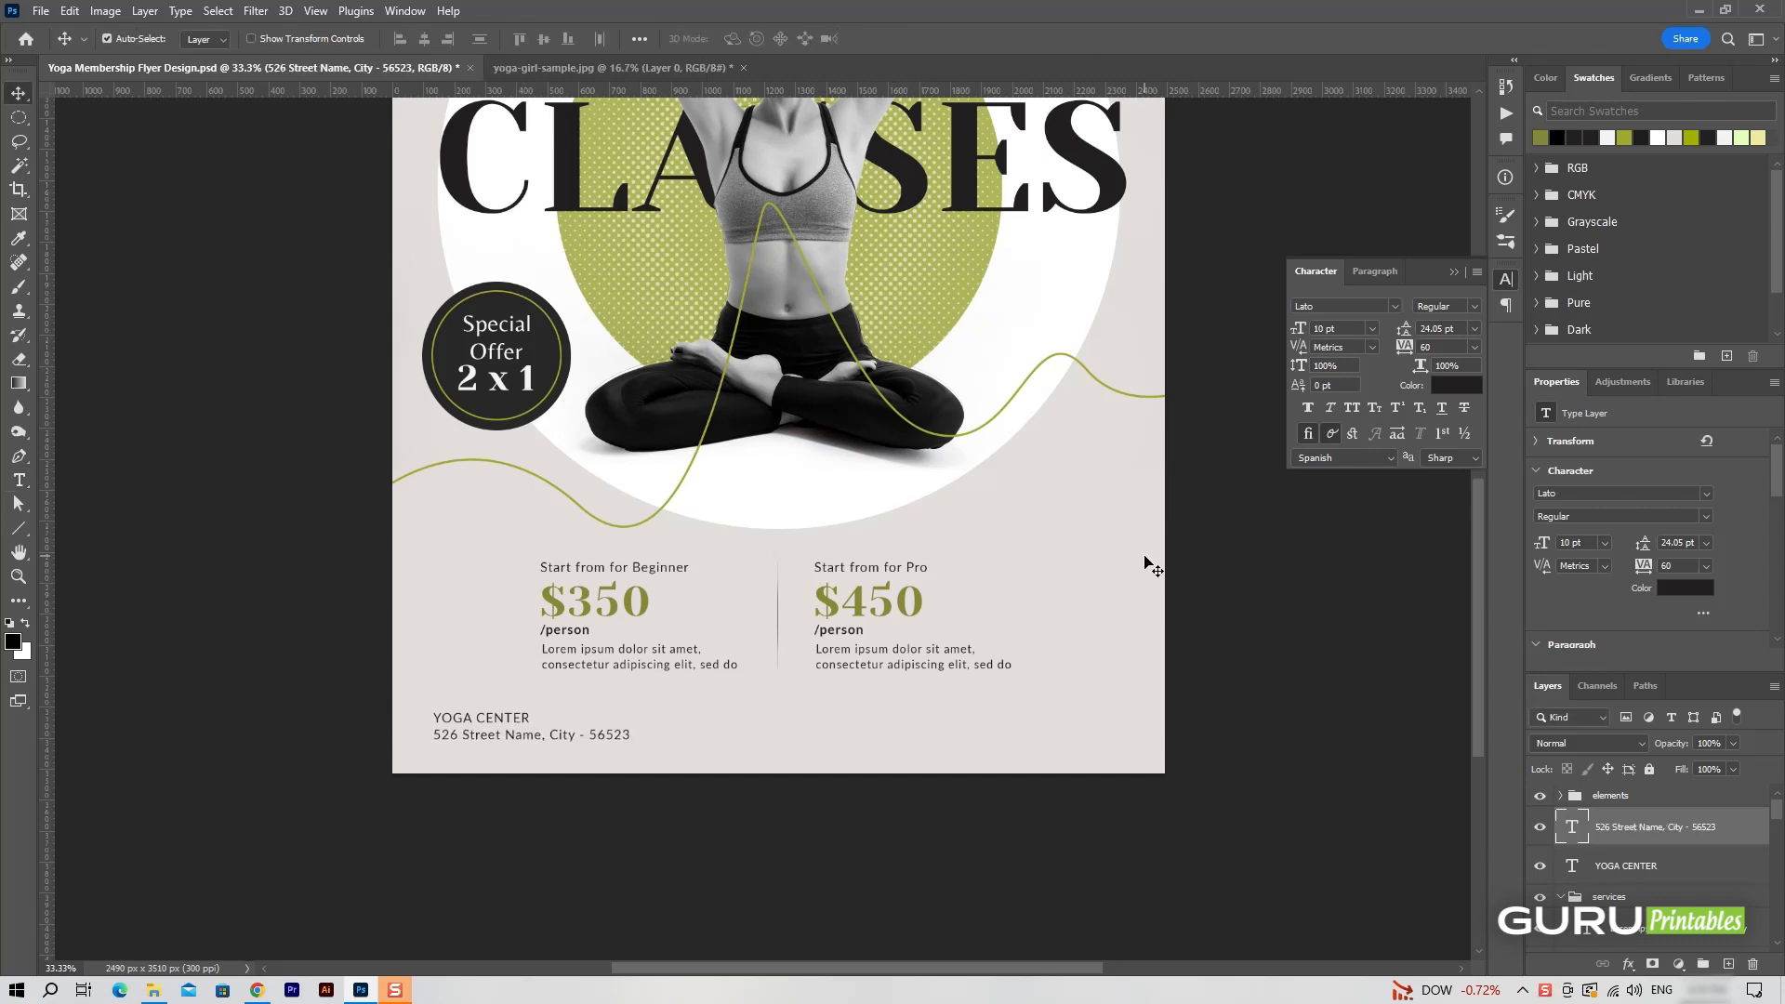
Select the YOGA CENTER and address lines and scale them down together to about 8.37 pt.
shift+click(1662, 867)
key(ctrl+t)
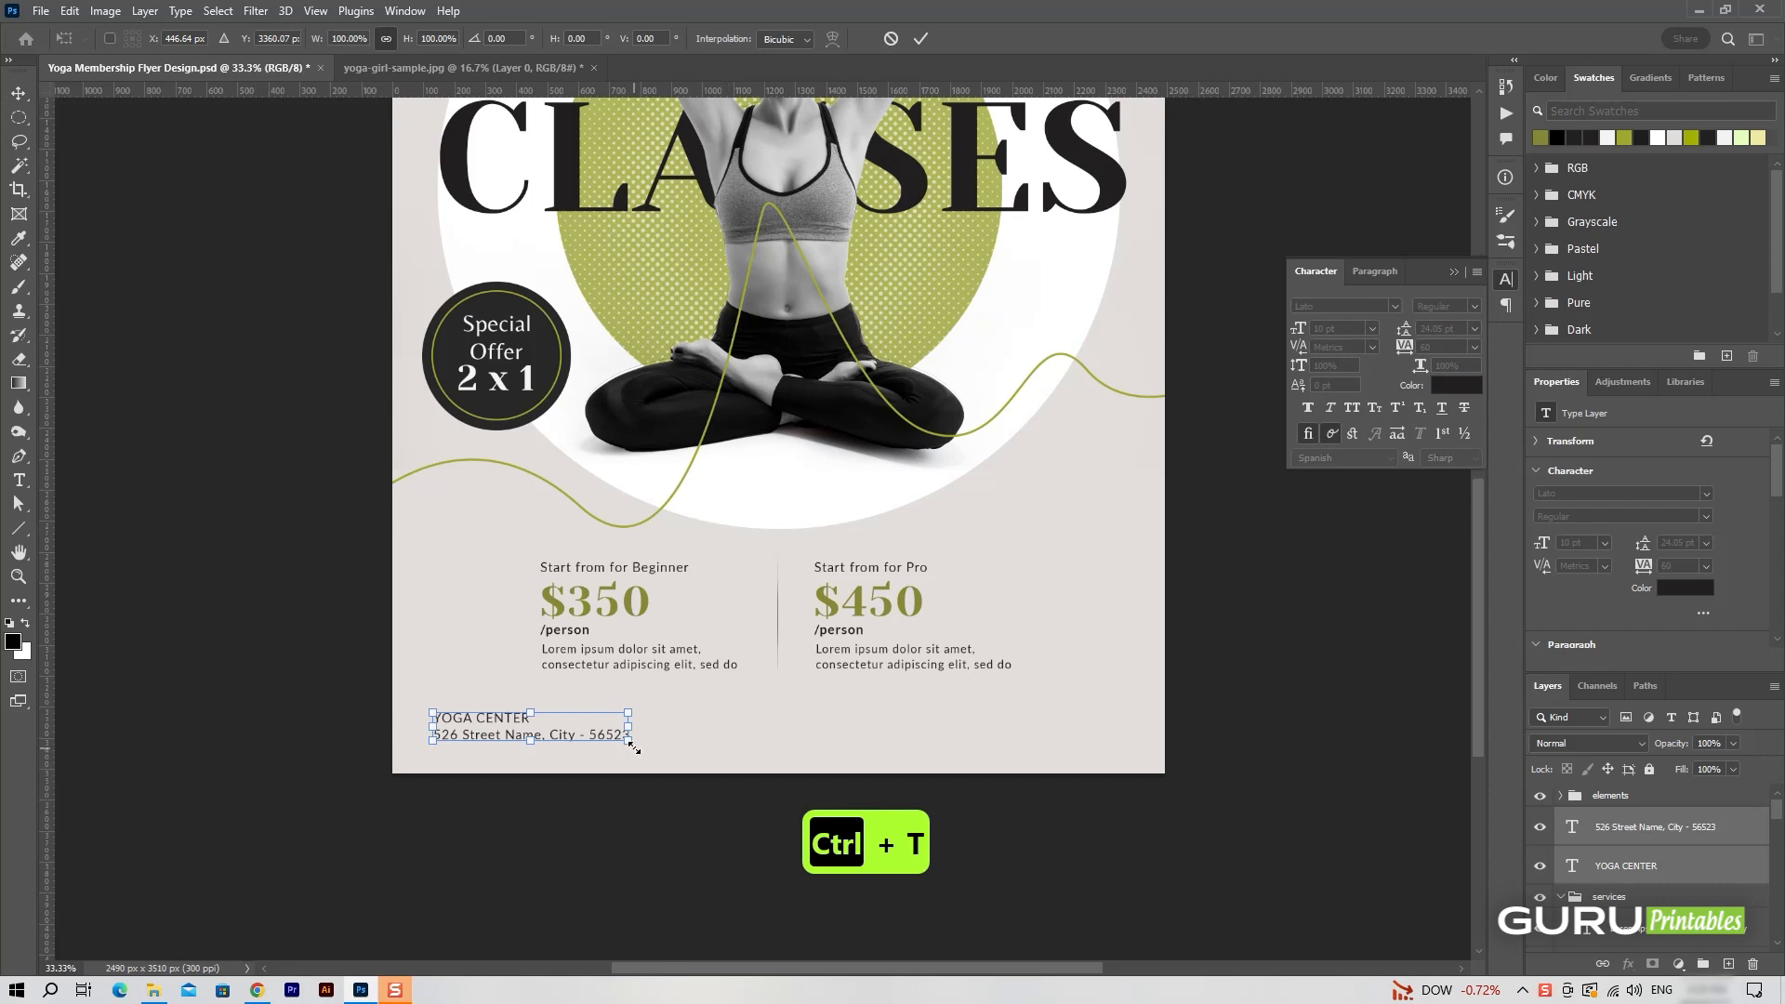
drag(629, 744, 598, 737)
click(921, 38)
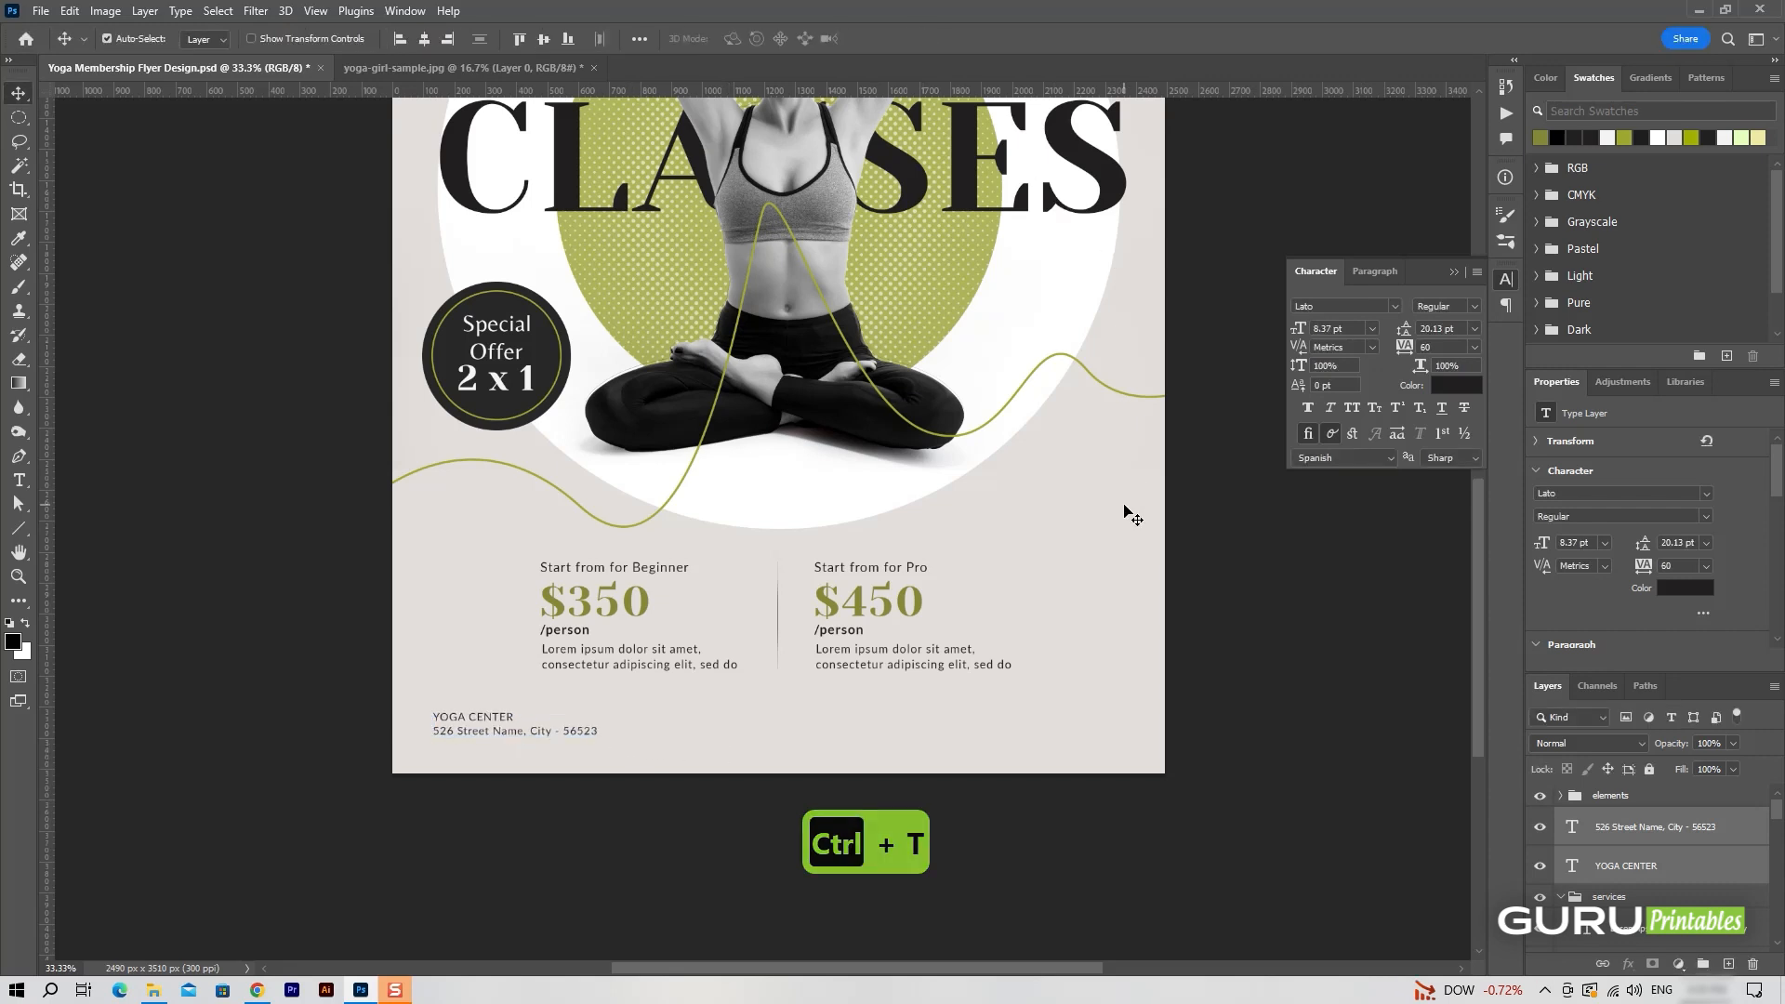
Move the services group slightly up, away from the footer text.
click(1633, 895)
key(ctrl+t)
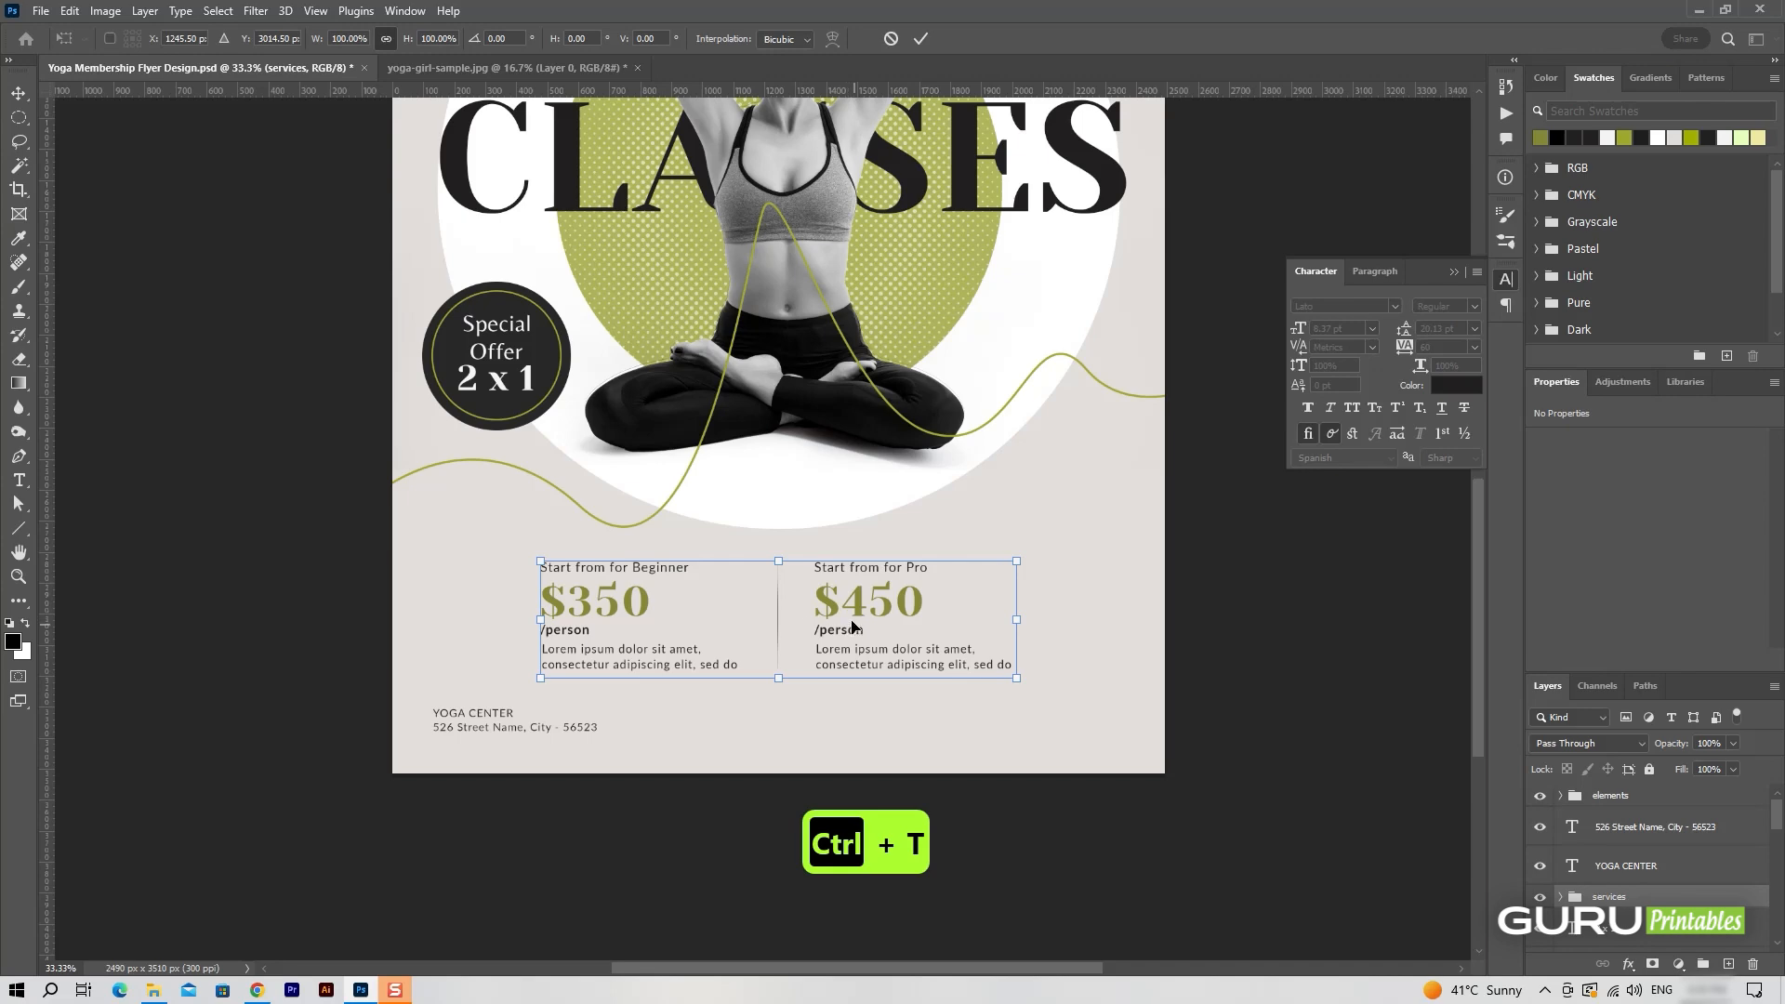
drag(858, 595, 858, 582)
click(920, 38)
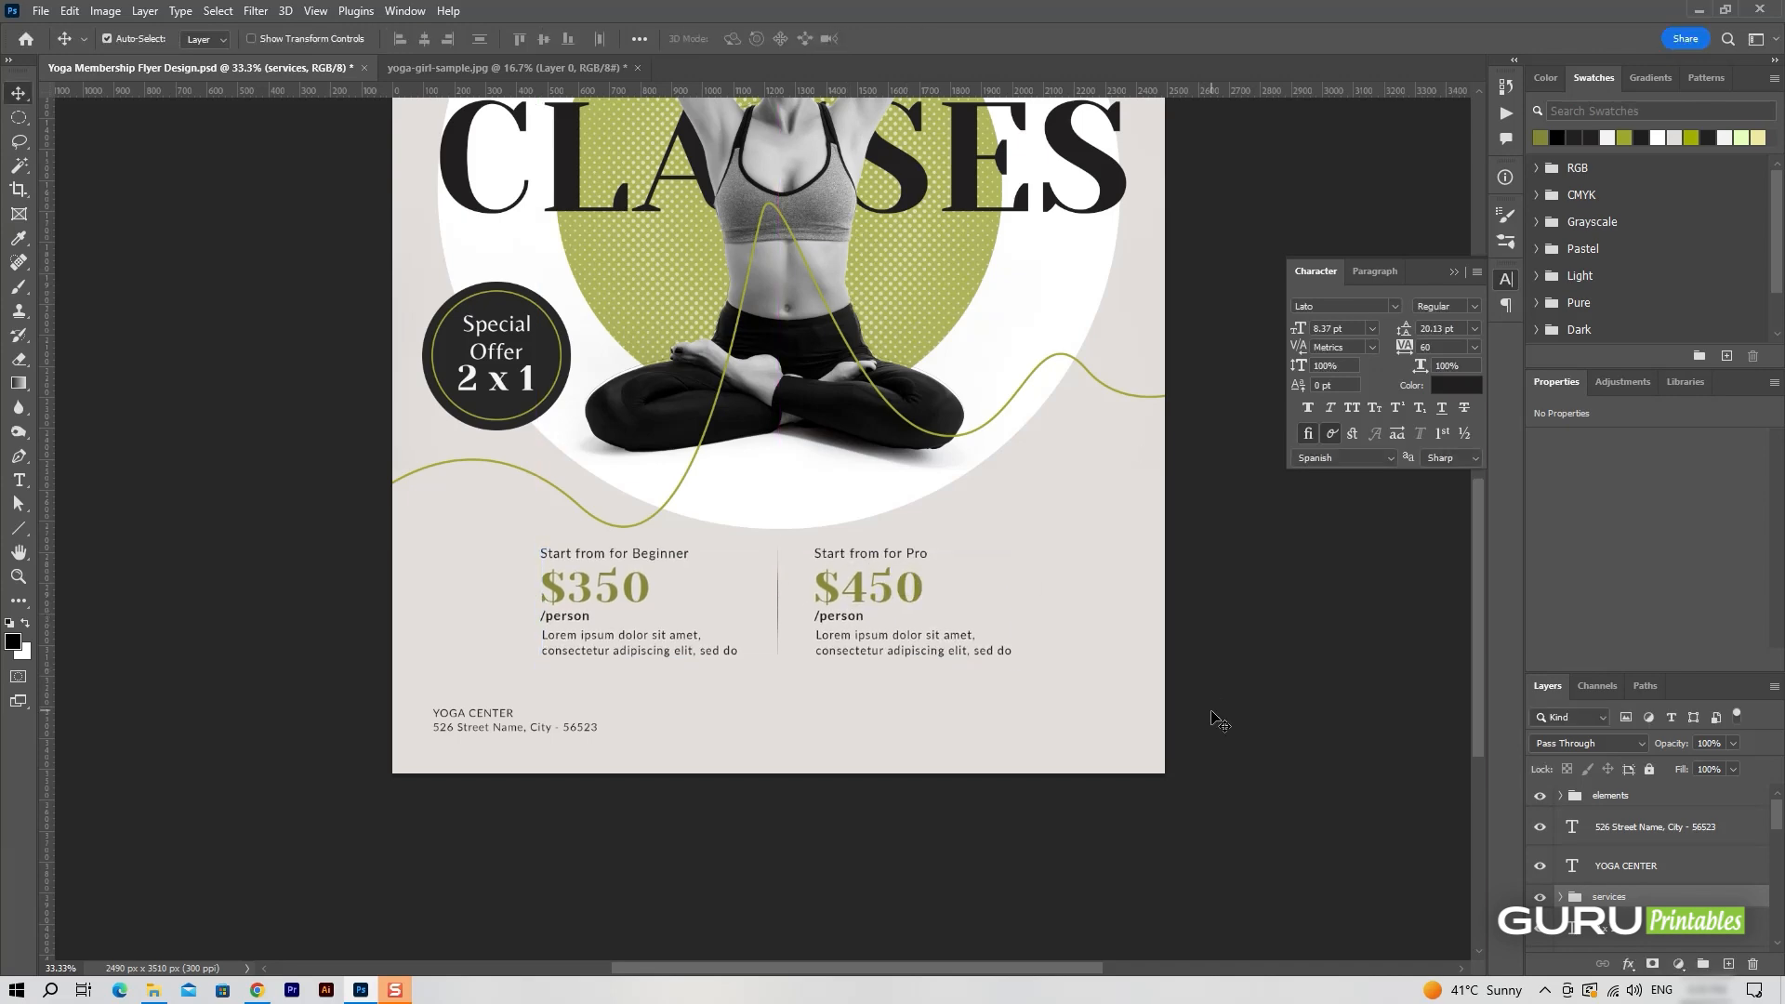
Select the YOGA CENTER and address lines and nudge them slightly up together.
click(1655, 827)
shift+click(1655, 866)
key(ctrl+t)
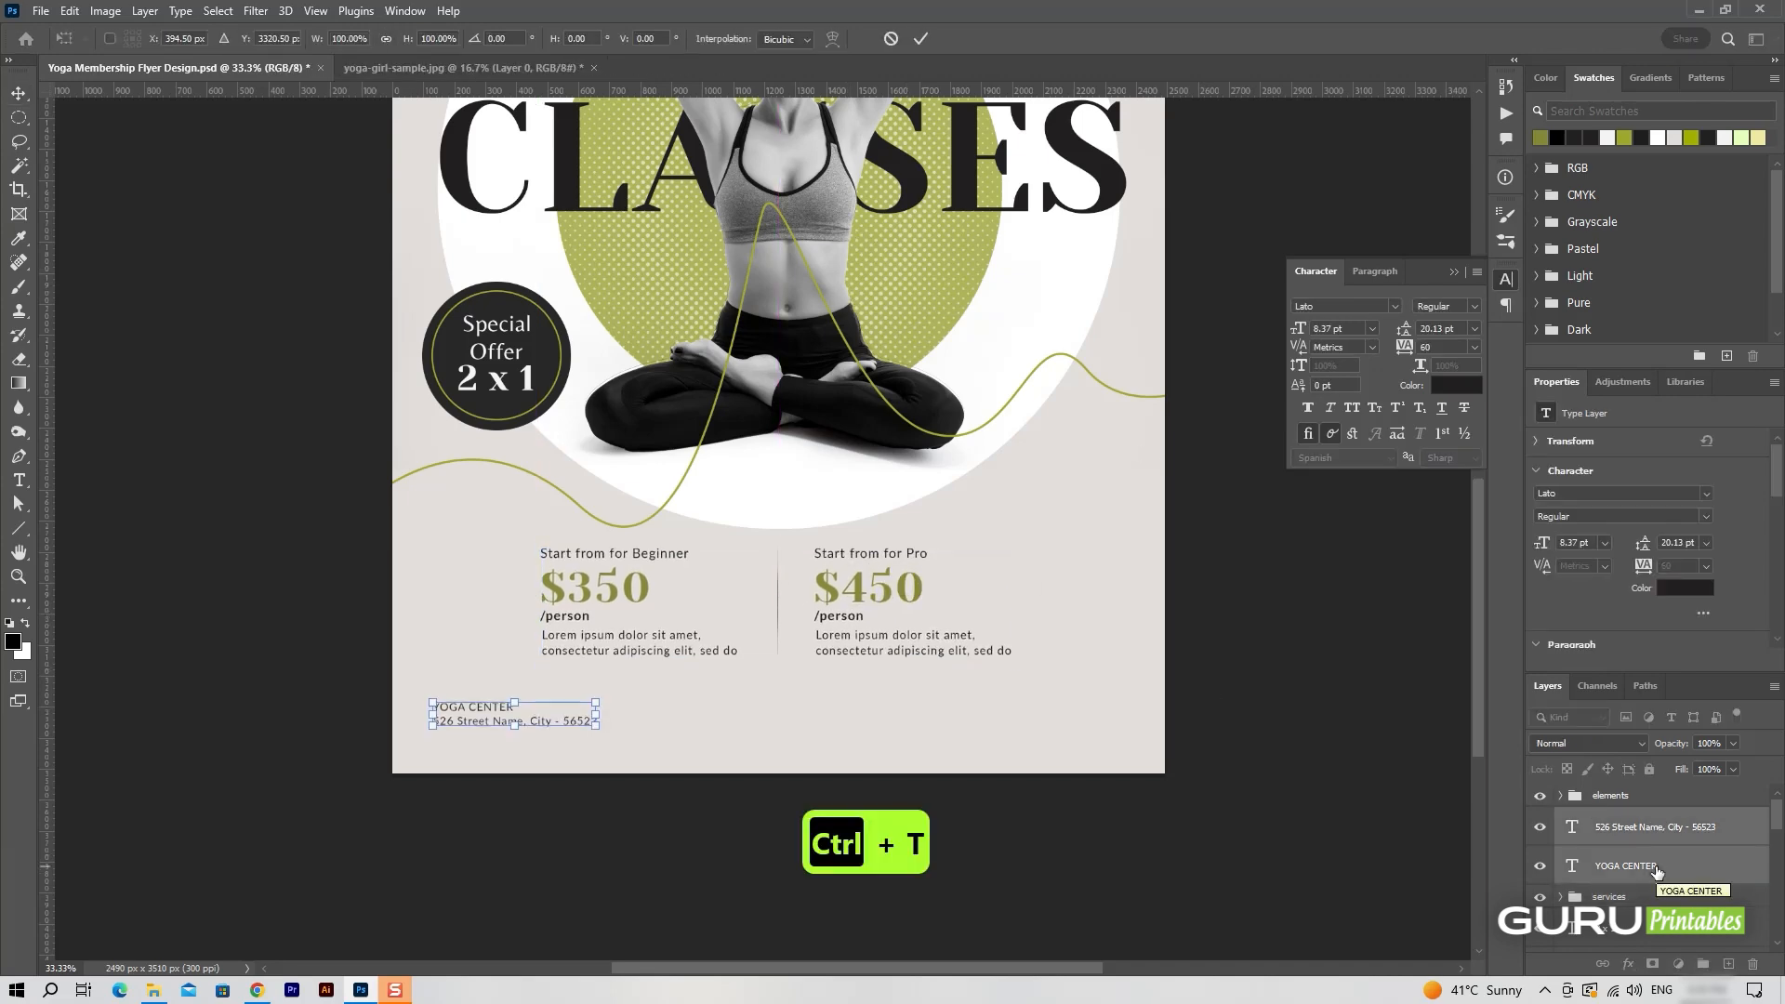
click(921, 38)
click(1269, 756)
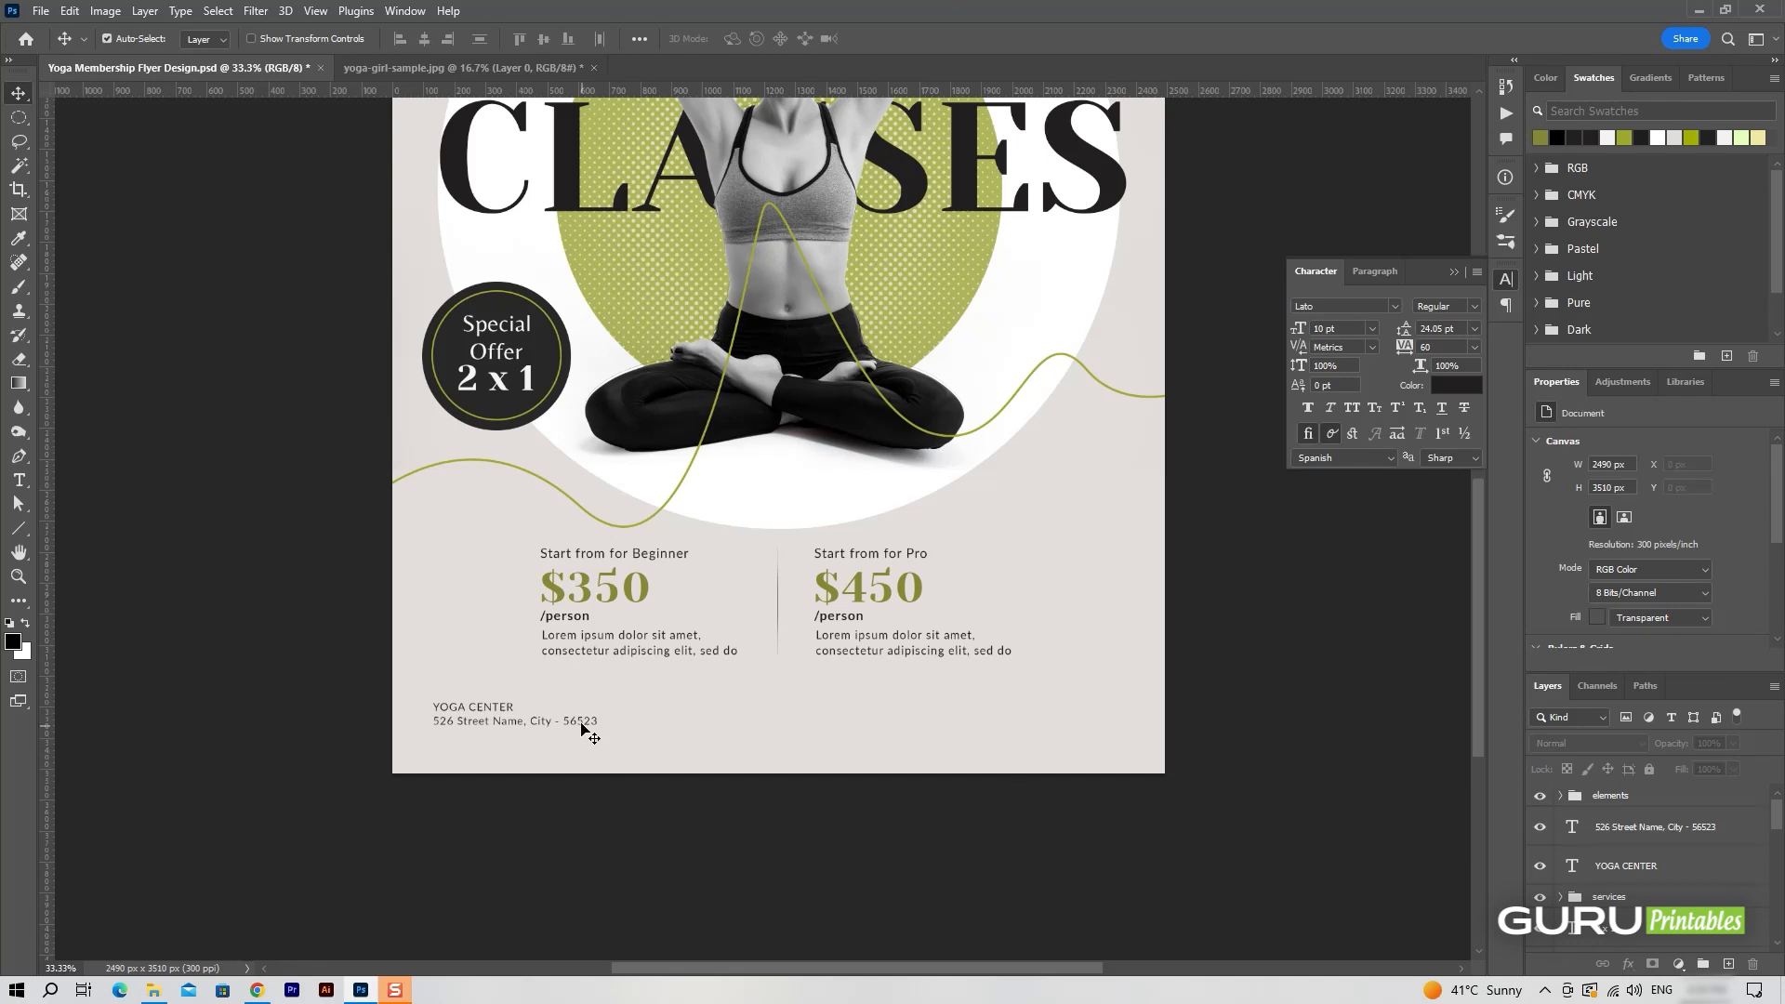
Duplicate the address line and place the copy level with it on the right side of the flyer's footer.
click(1678, 847)
key(ctrl+j)
drag(588, 722, 1087, 759)
double_click(1068, 725)
click(707, 39)
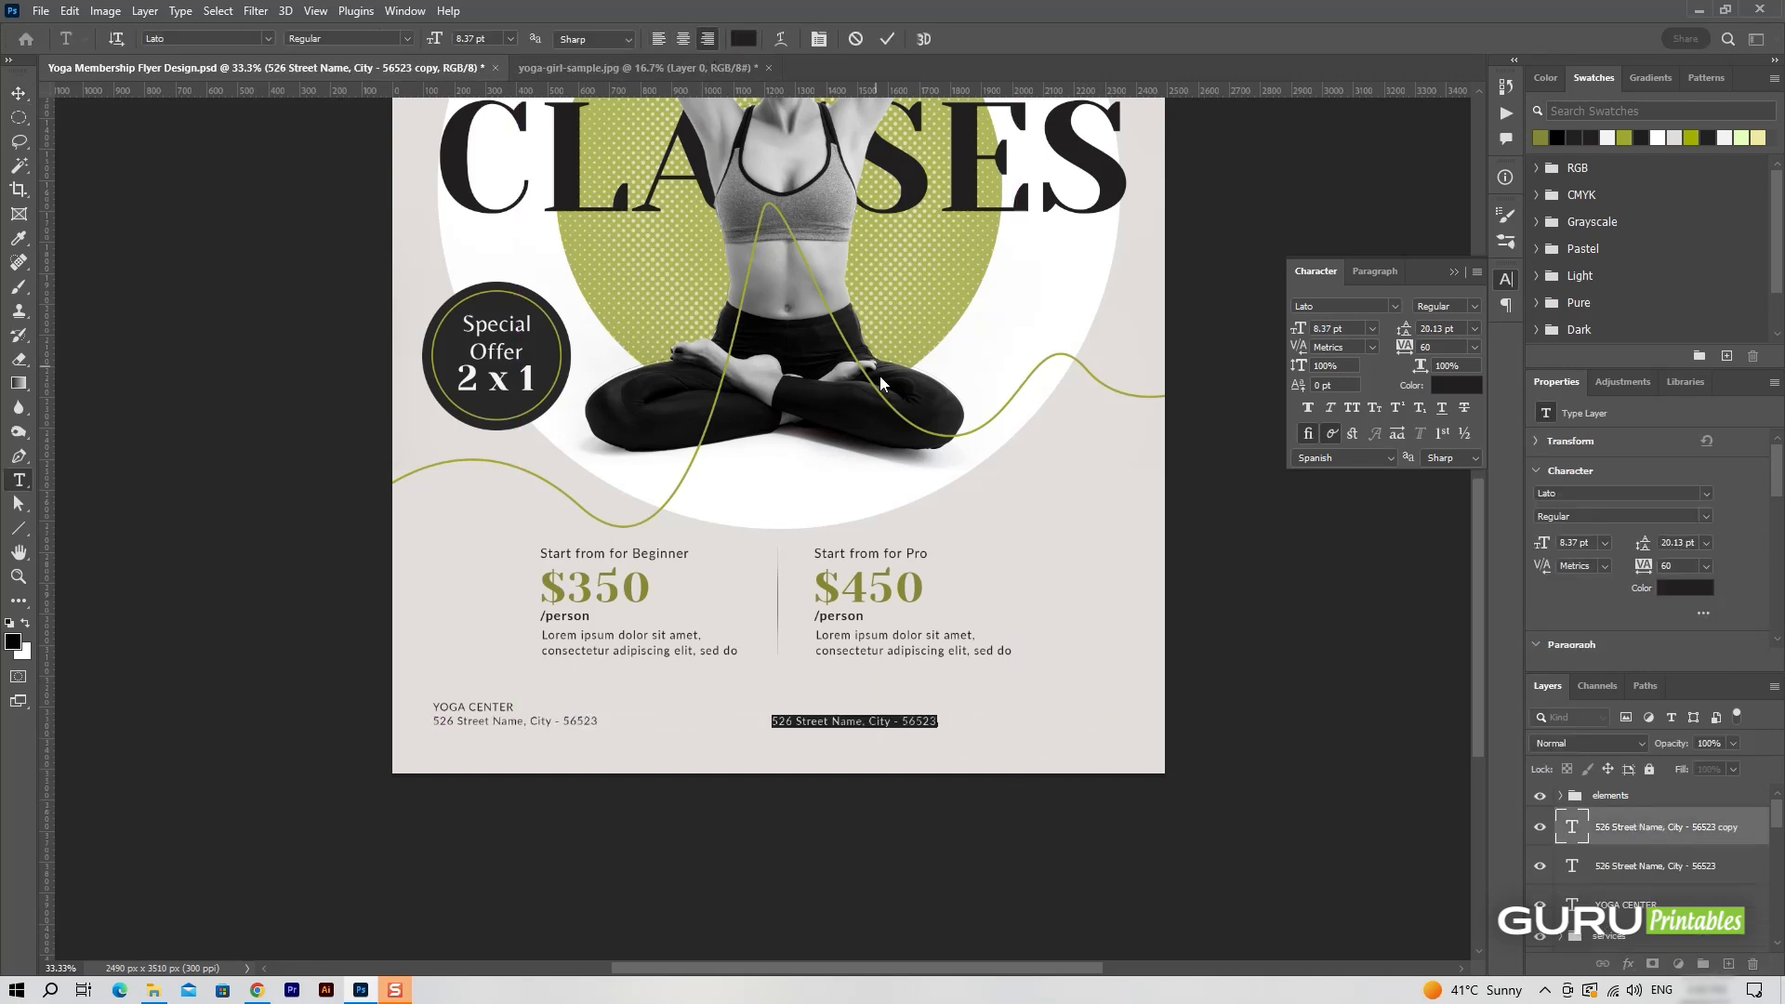
text(www.guruprintables)
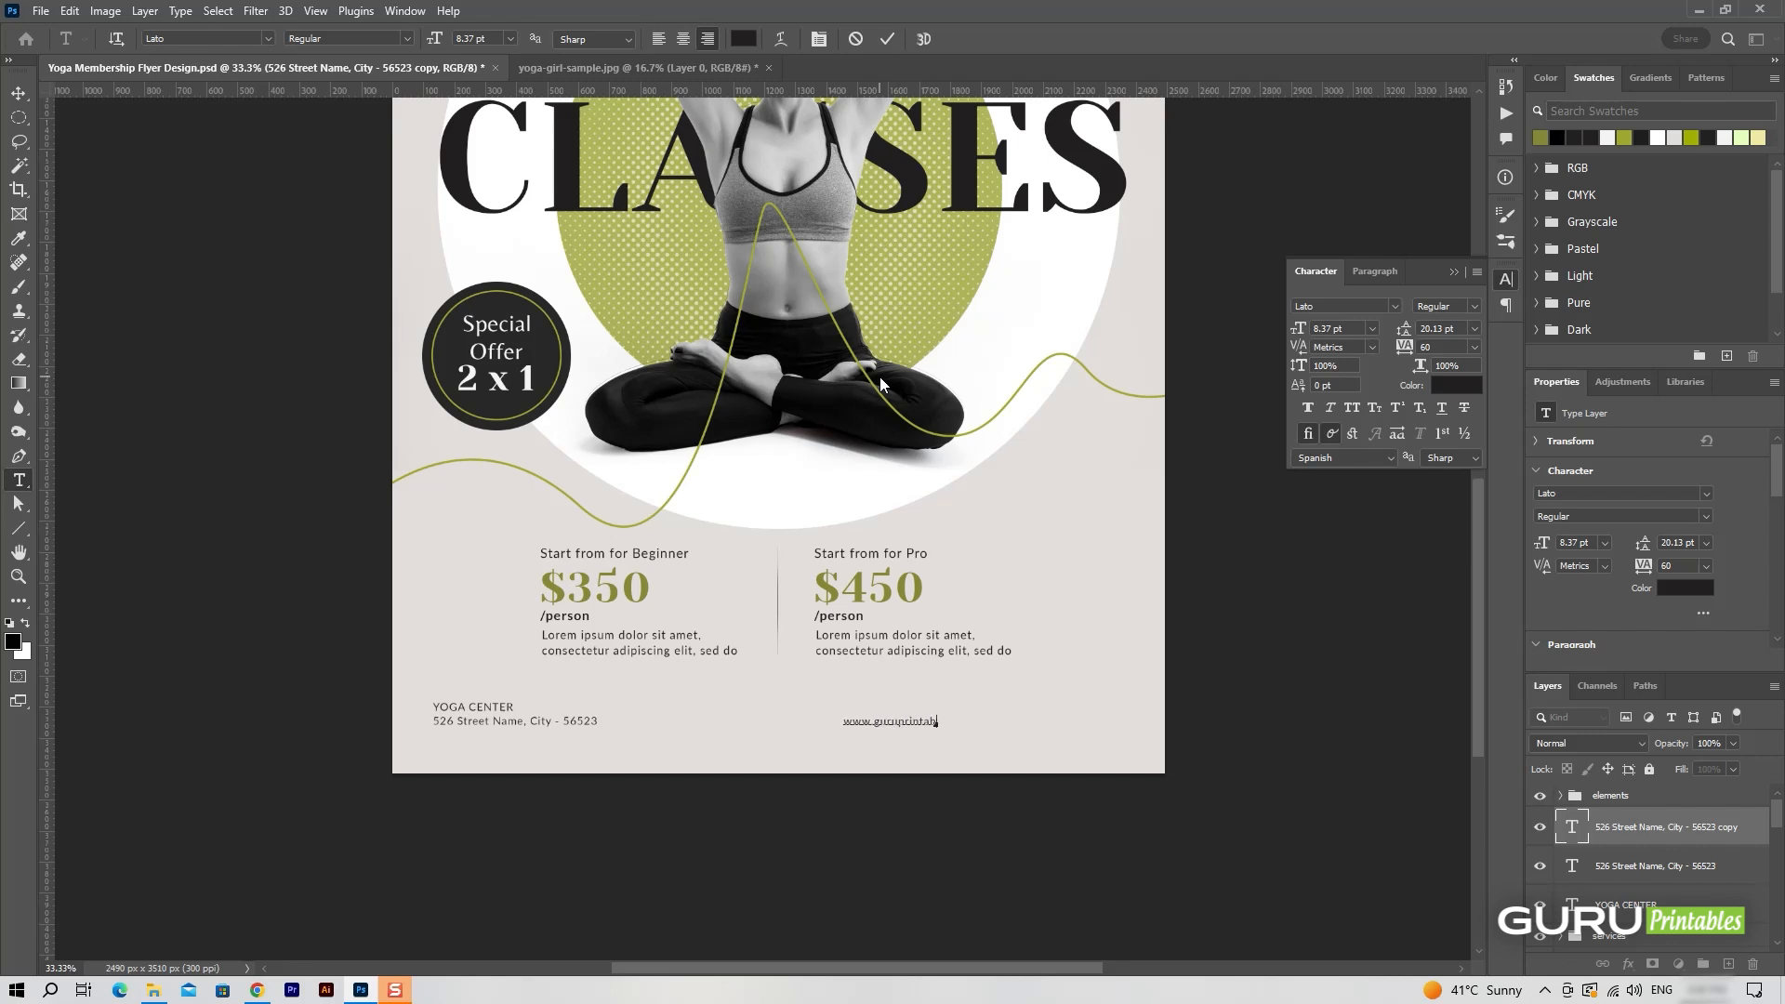
text(.com)
key(Escape)
key(v)
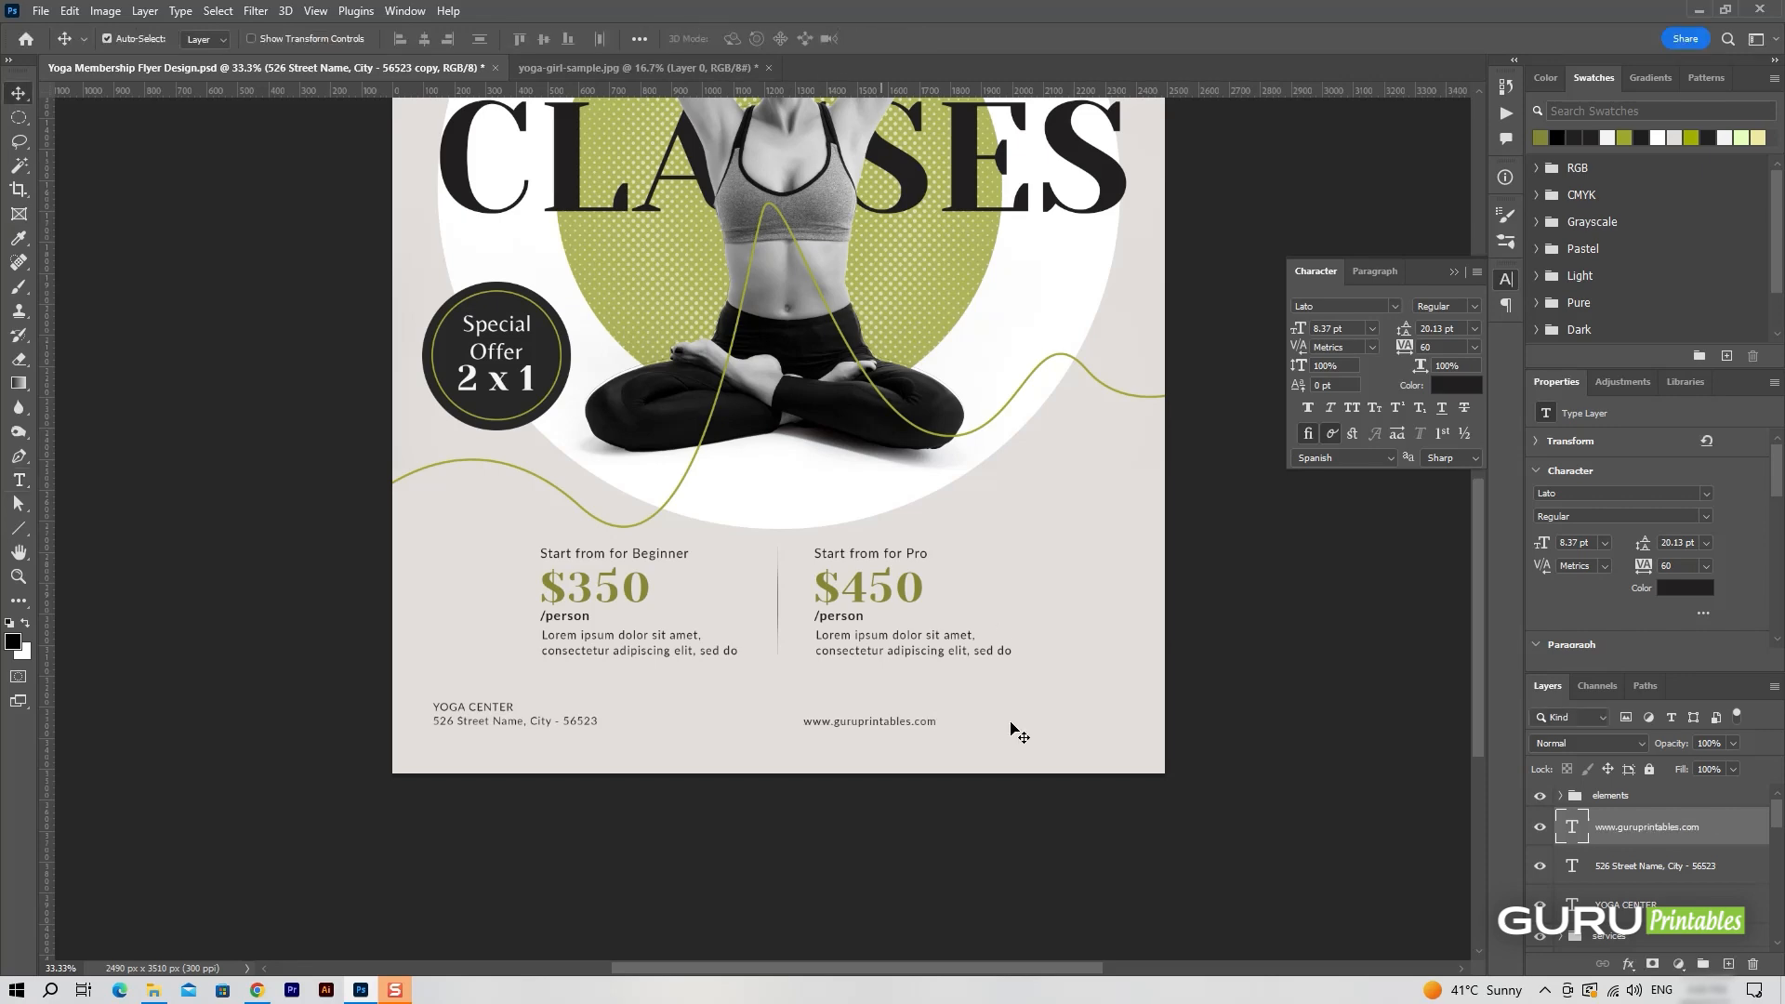
drag(941, 727, 1103, 739)
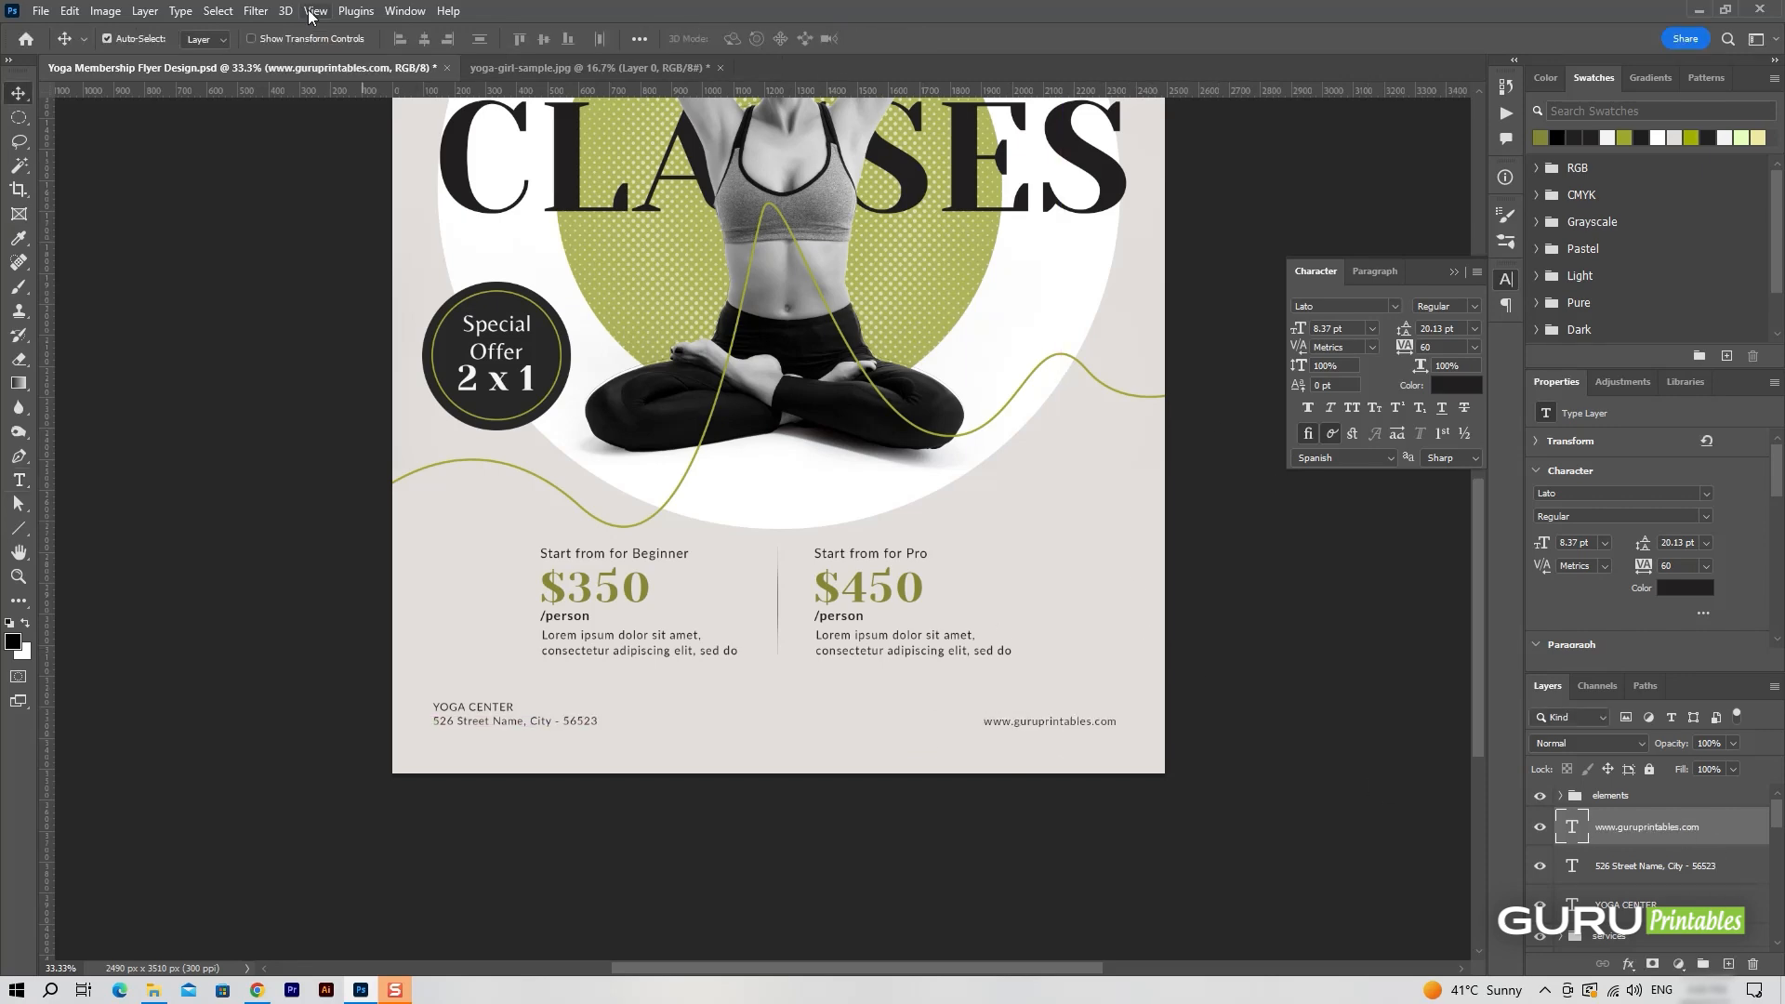
Open fb.png from the Asstes folder and bring the icon into the flyer above the website address.
click(41, 10)
click(70, 68)
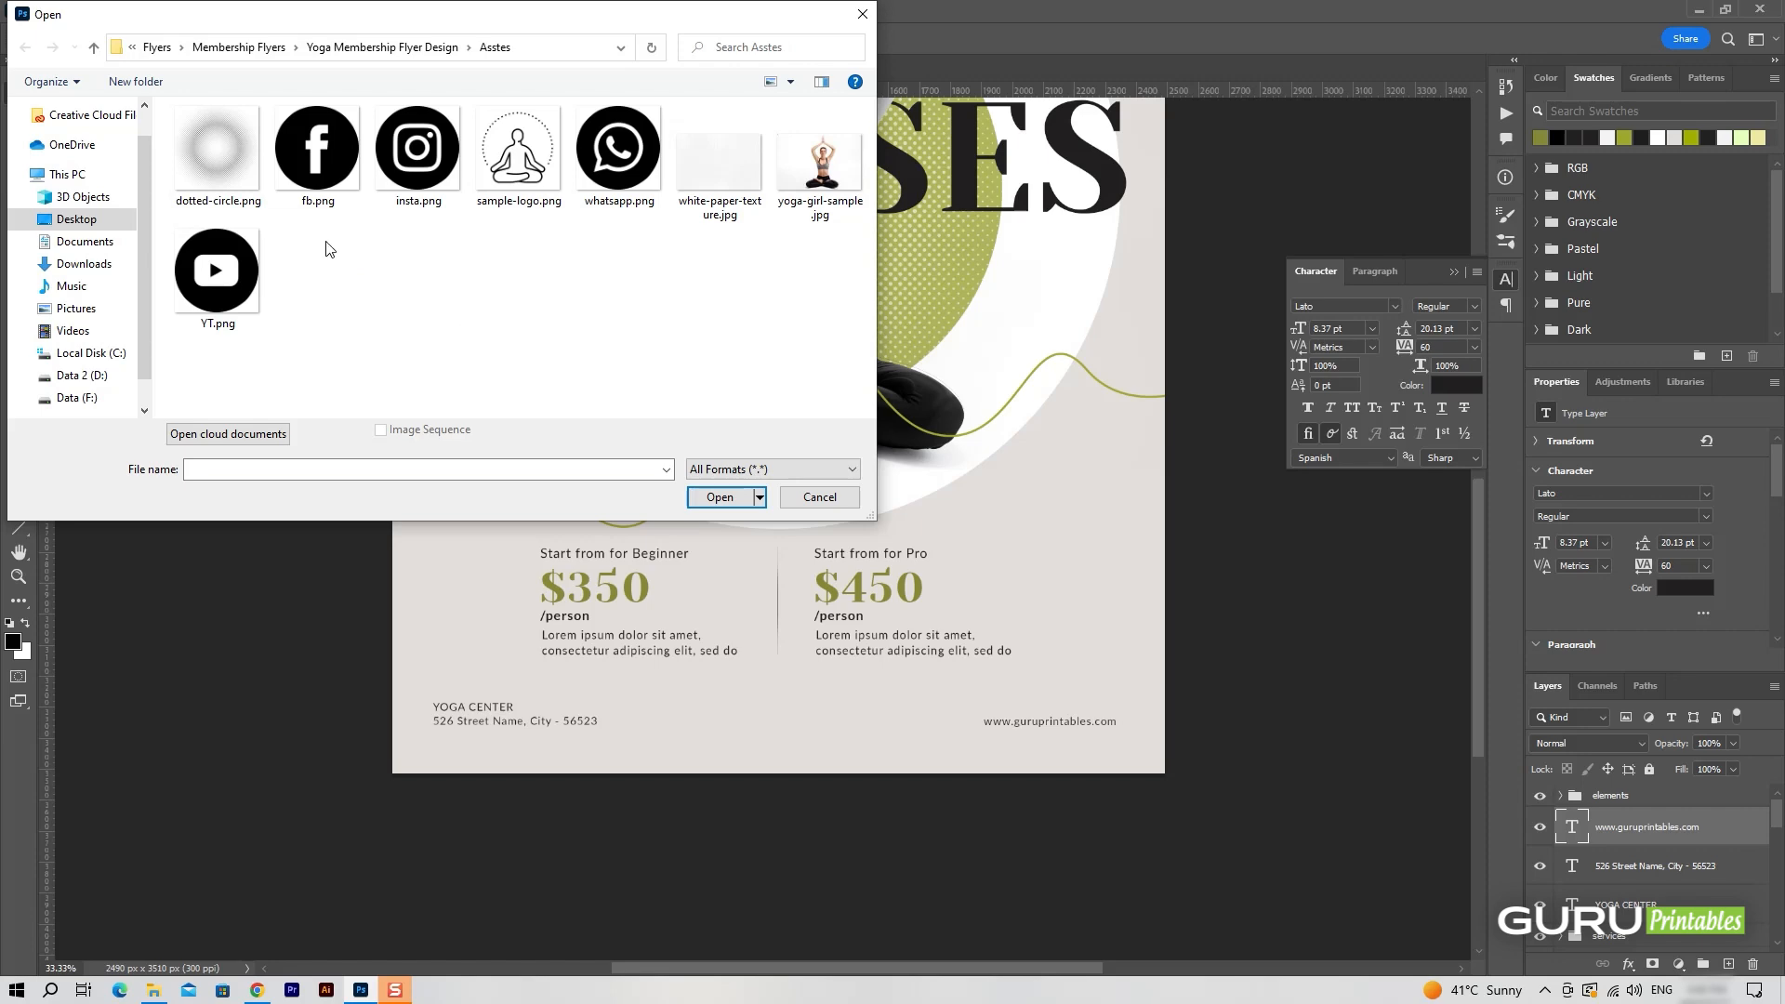
double_click(335, 186)
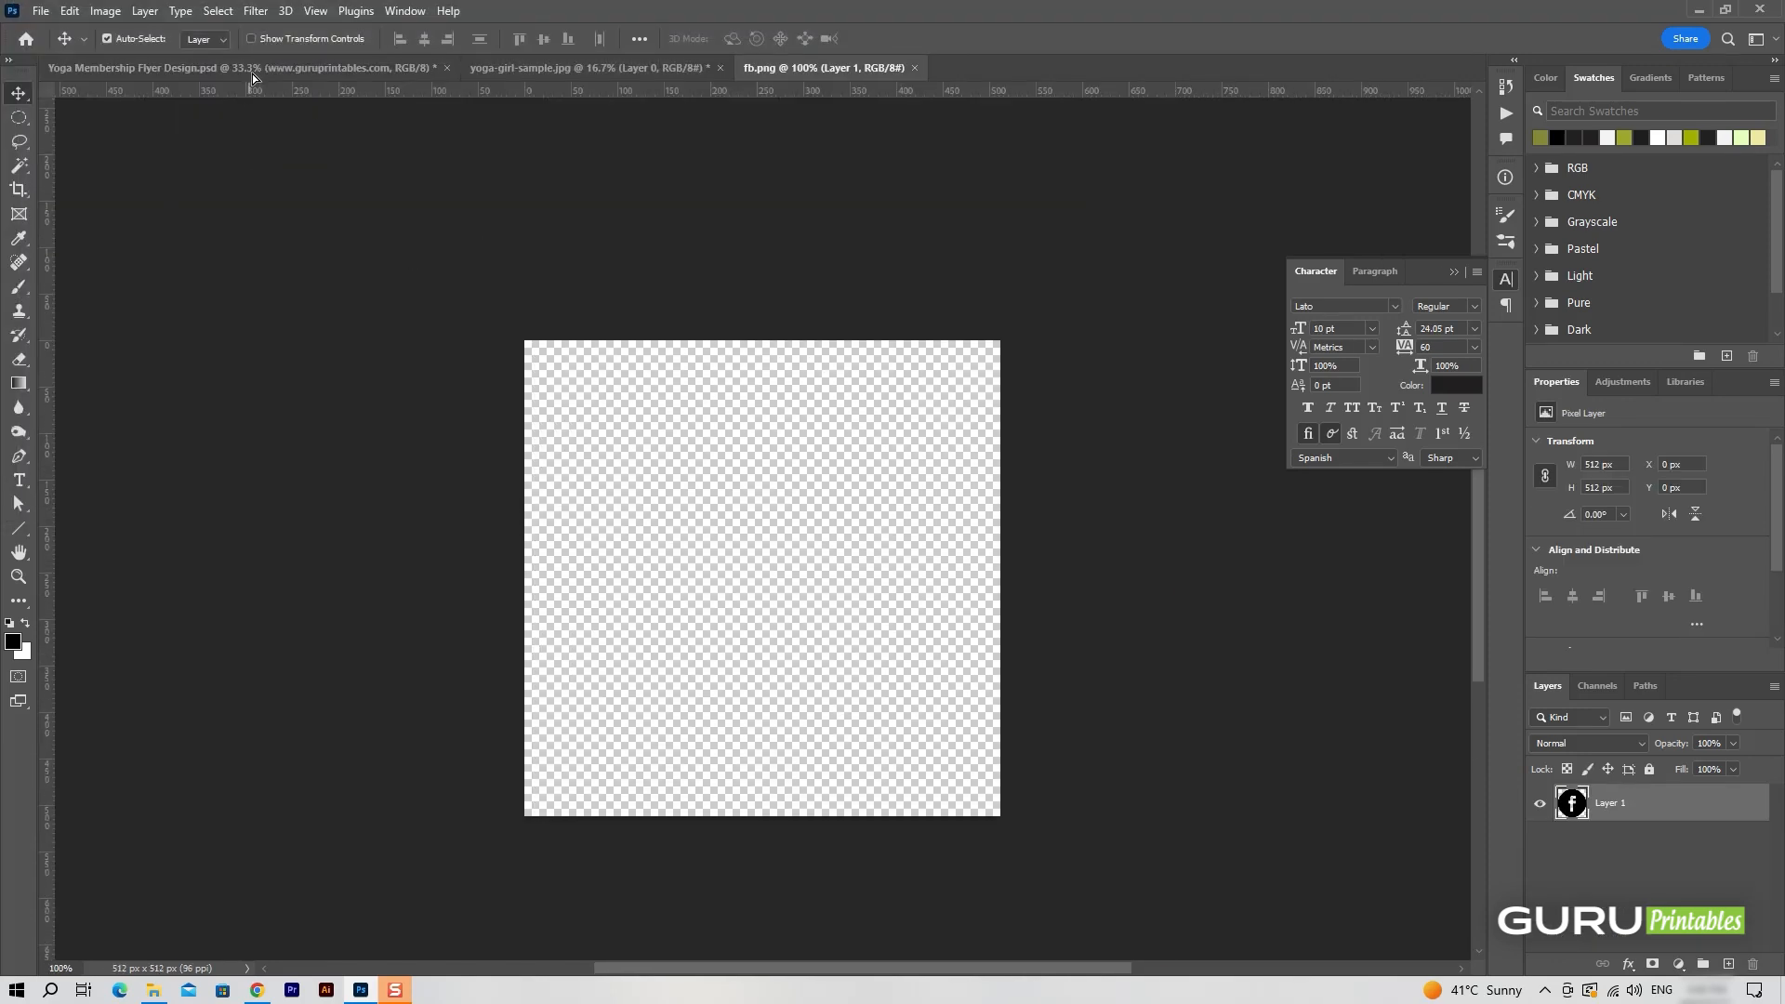
drag(253, 74, 1061, 884)
Scale the Facebook icon to 10% and name its layer fb-icon.
key(ctrl+t)
drag(1086, 805, 1023, 869)
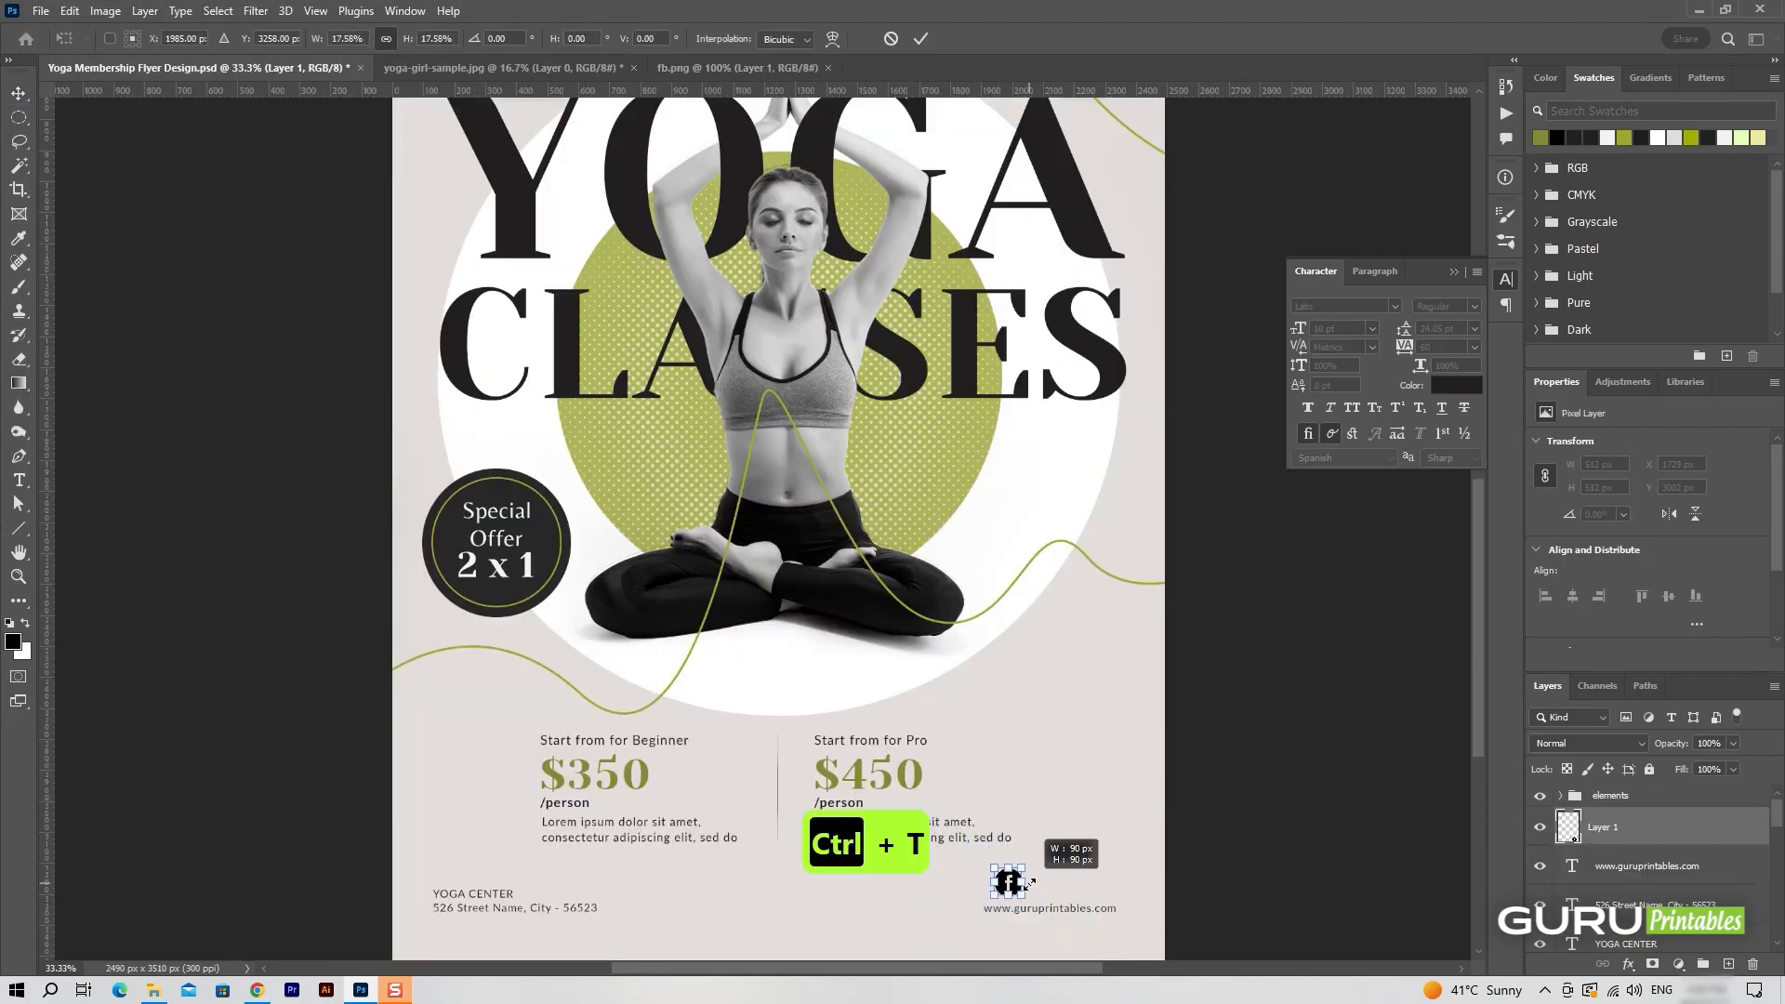
click(346, 39)
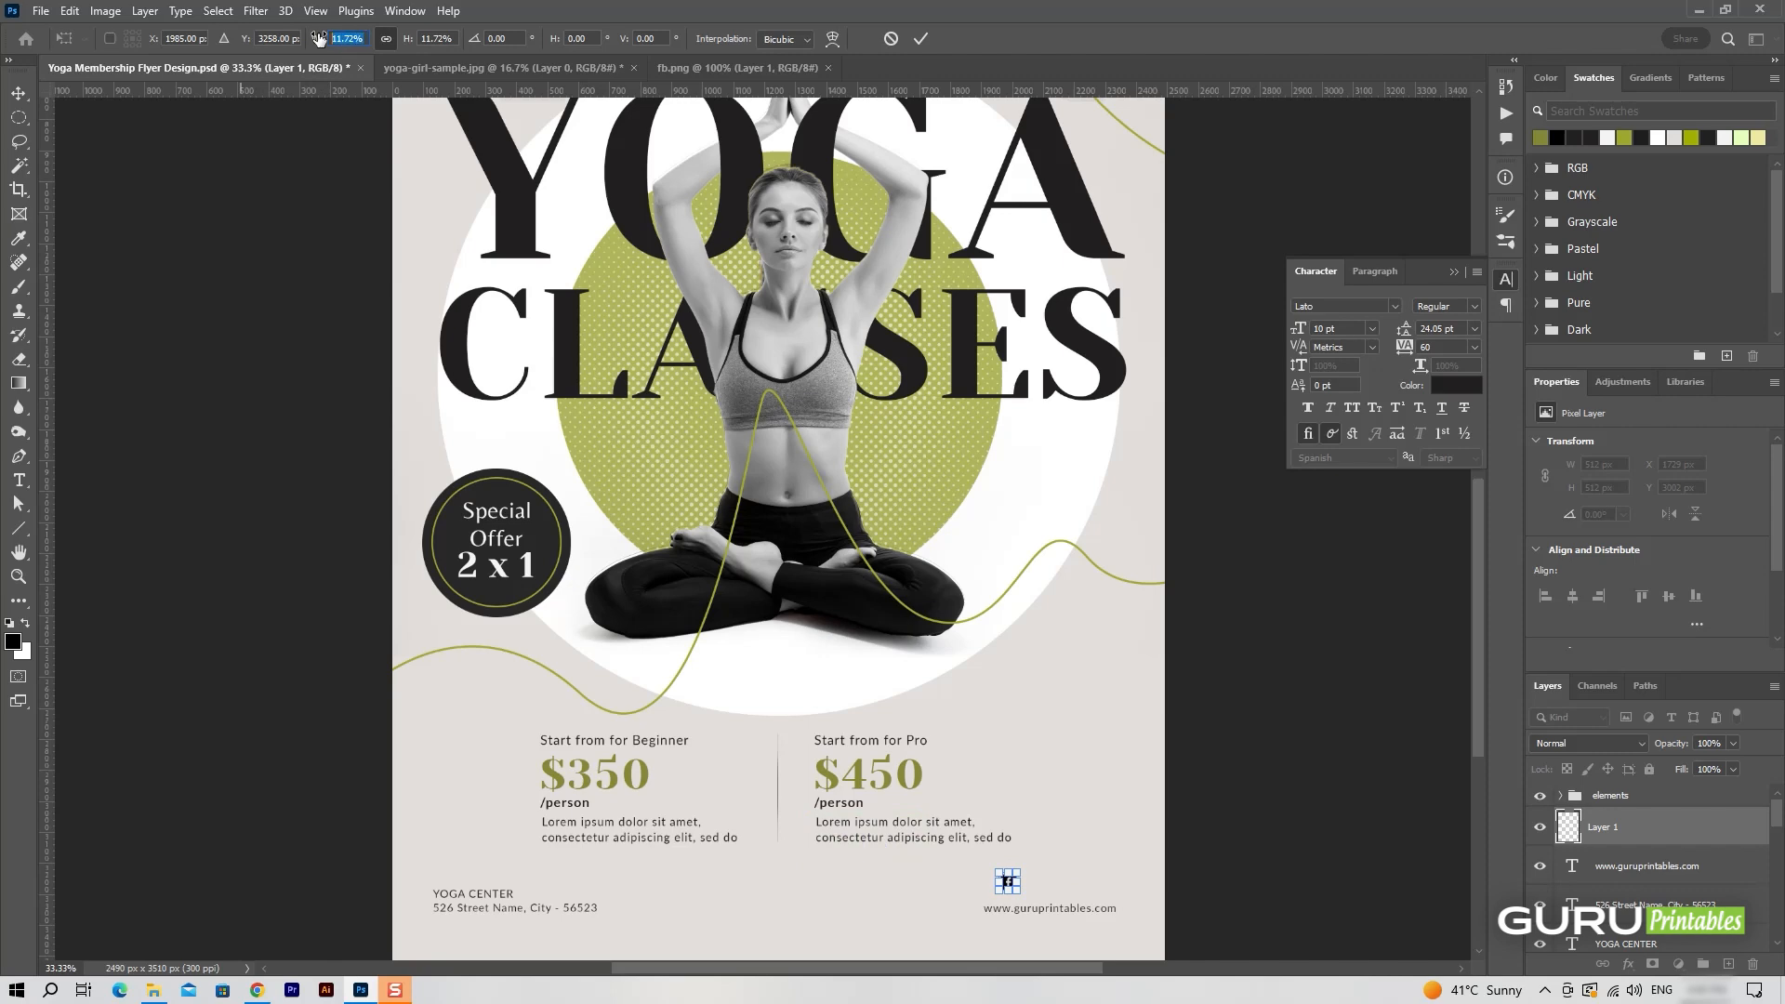
text(10)
click(920, 39)
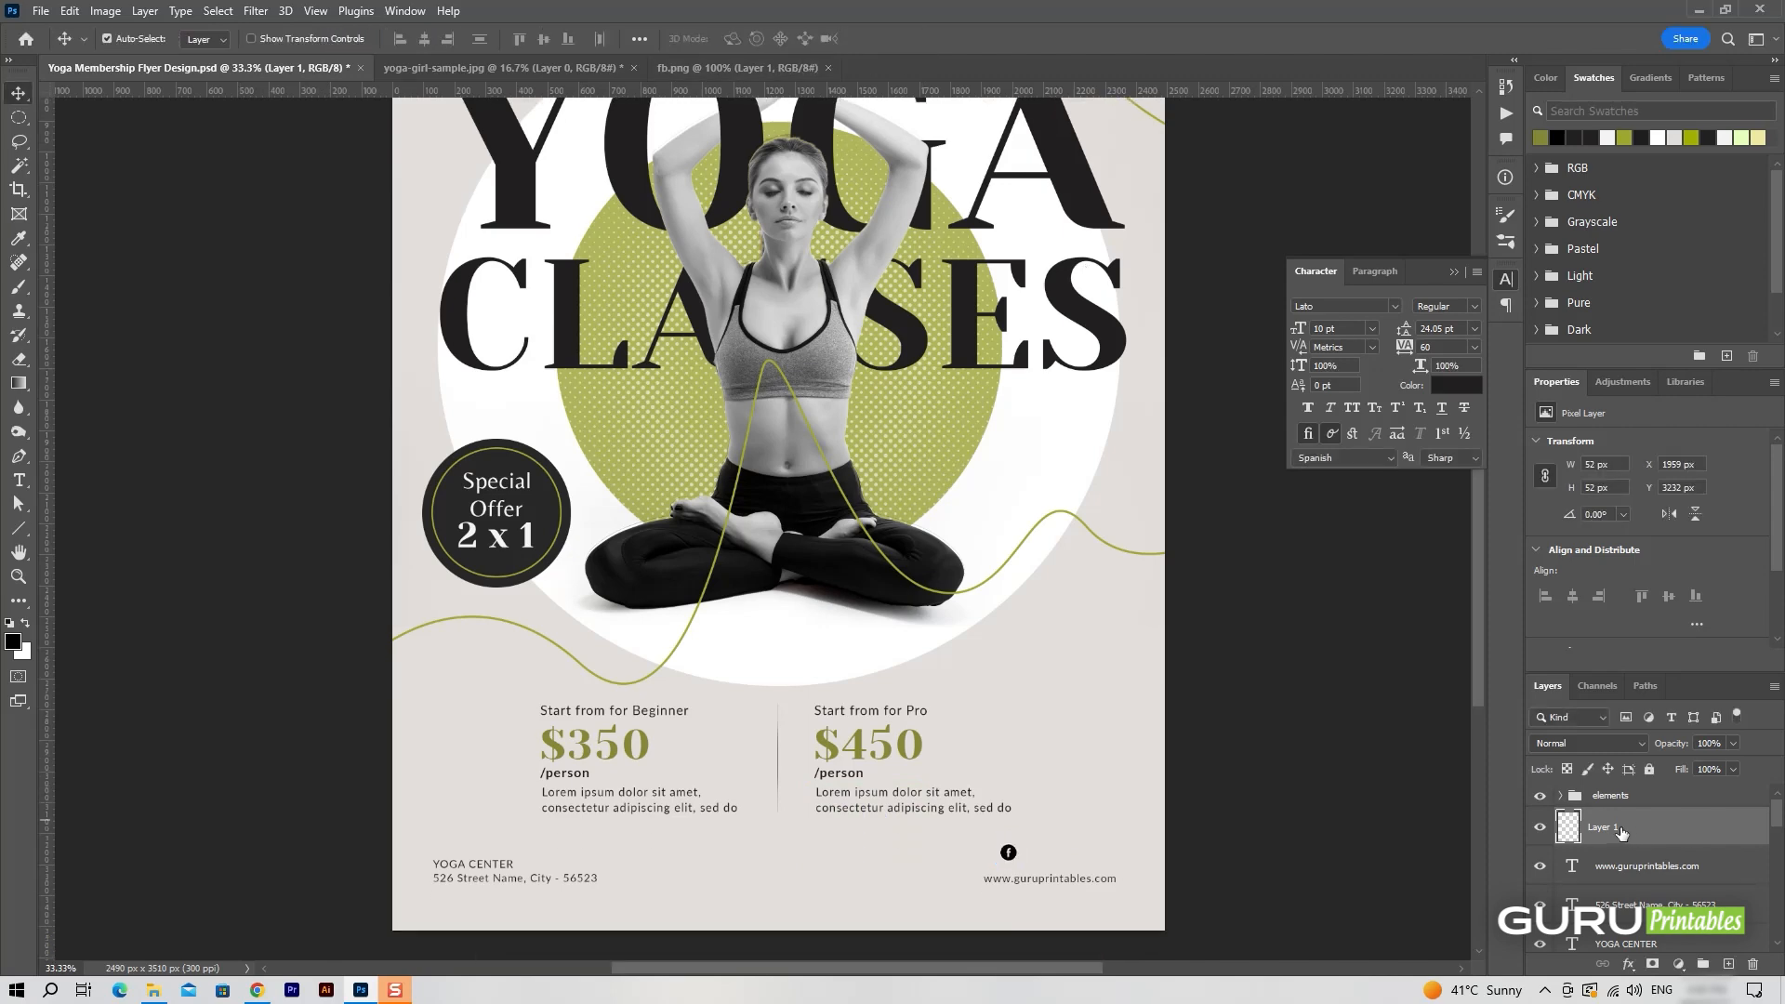
double_click(1609, 827)
key(Return)
Give fb-icon a Color Overlay of #848935 sampled from the $350 price and shift the icon slightly right.
right_click(1642, 826)
click(1592, 30)
click(861, 688)
drag(1064, 406, 1211, 303)
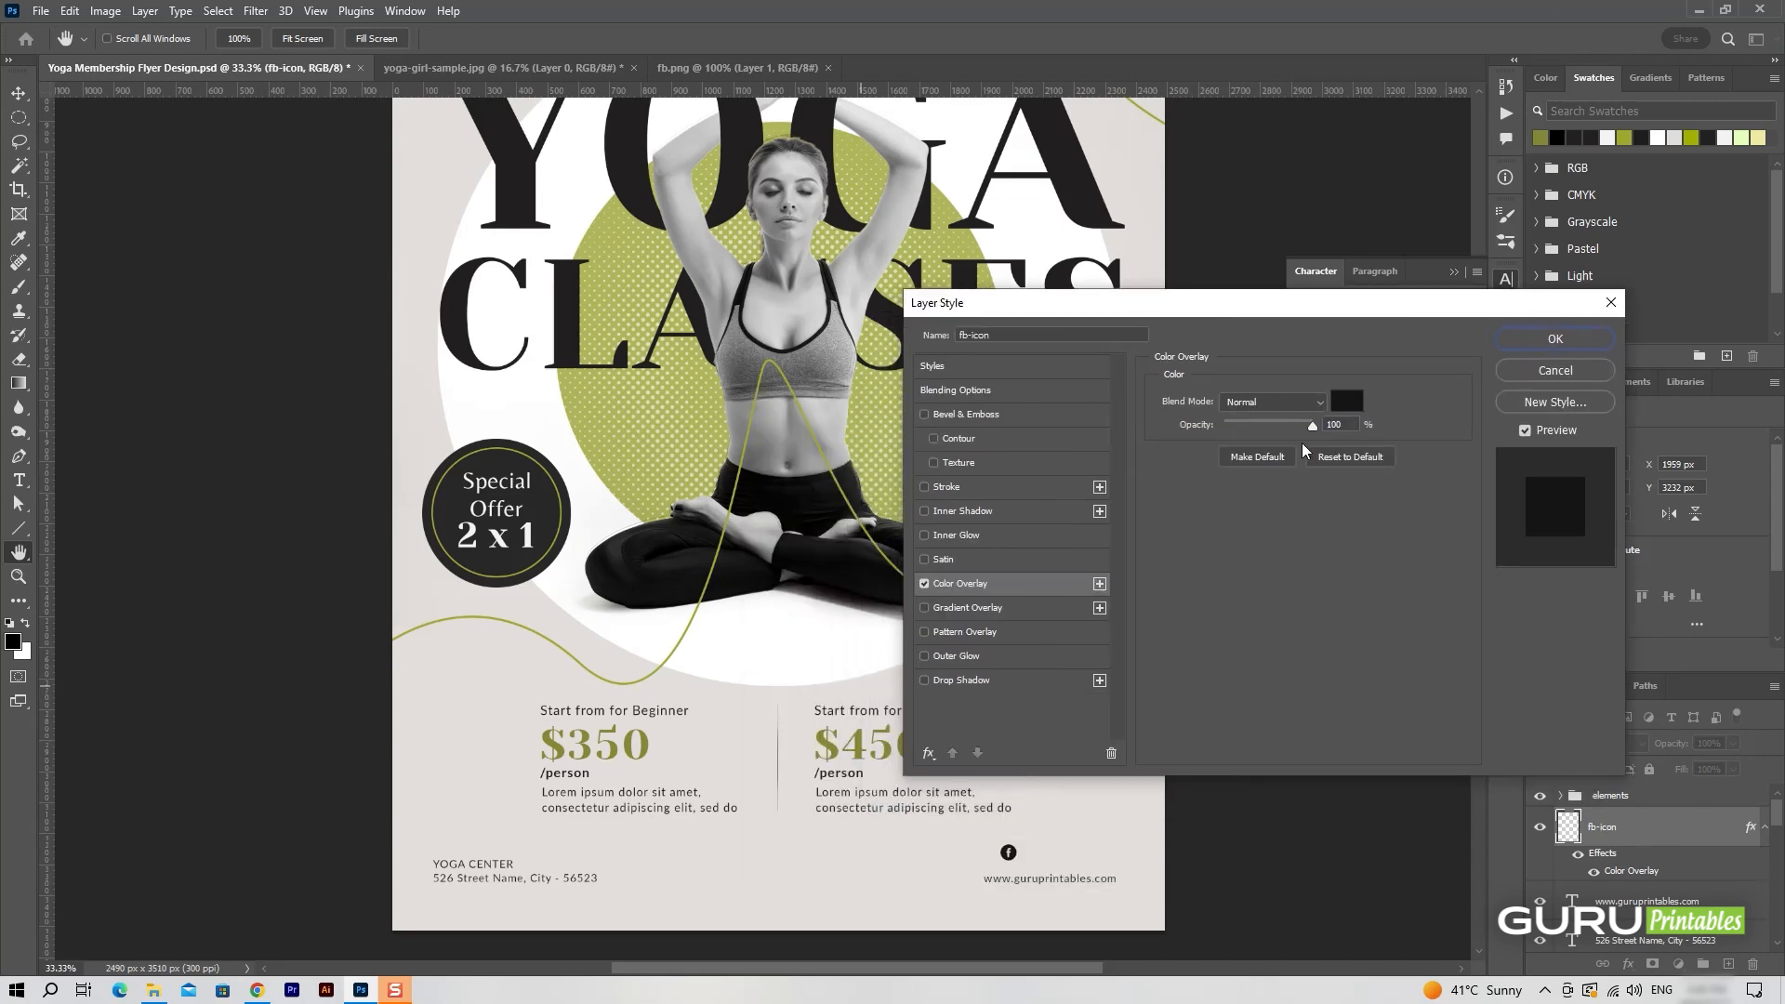
click(1347, 402)
click(623, 738)
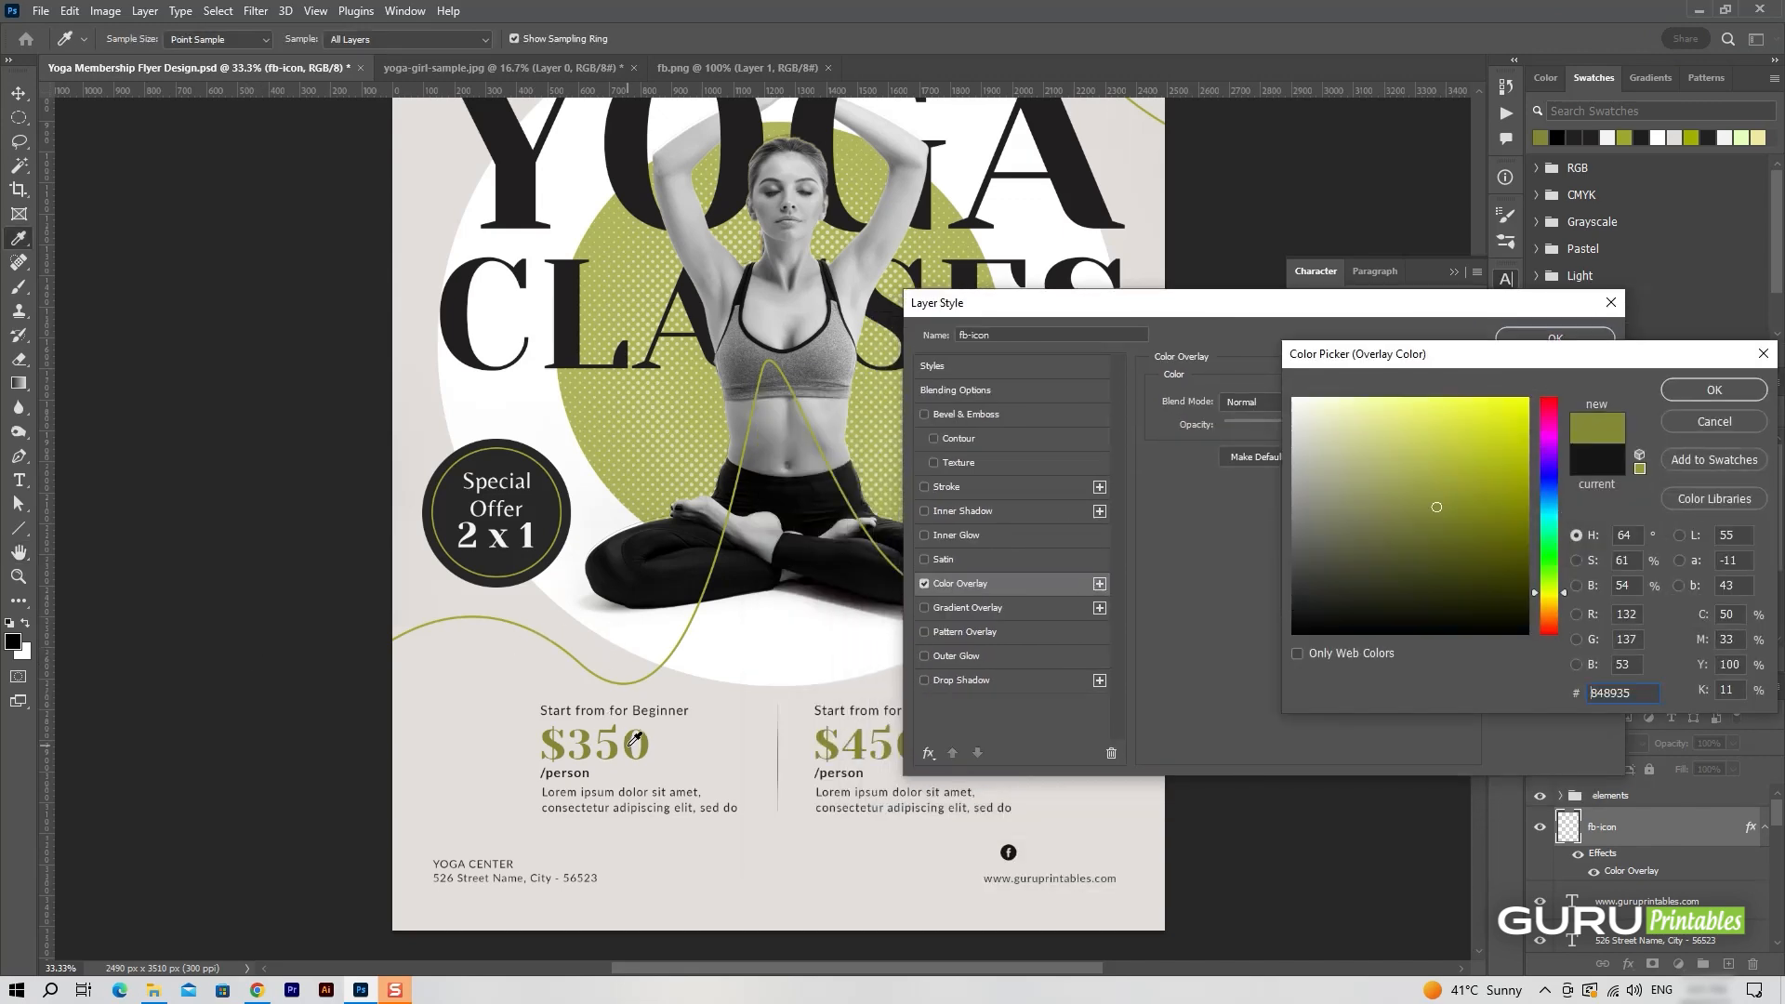
click(1752, 400)
key(Return)
drag(1023, 869, 1040, 872)
Open insta.png and bring the Instagram icon into the flyer above the website address.
click(41, 10)
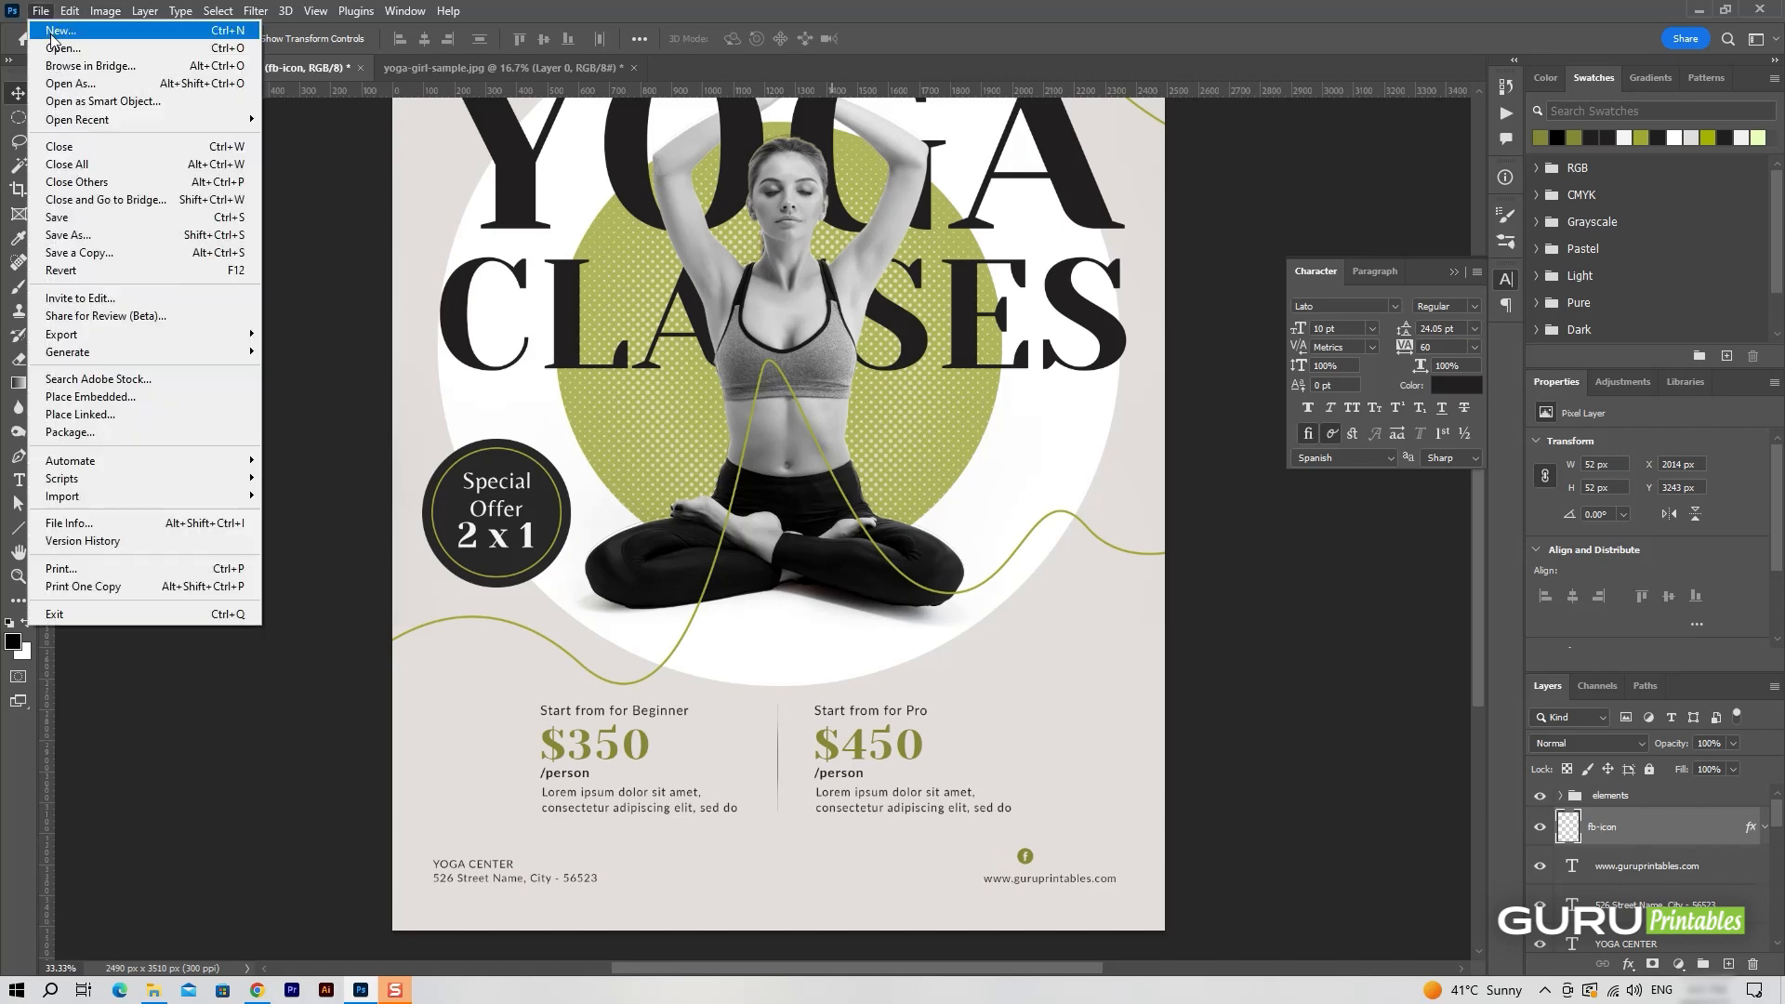
click(56, 48)
click(417, 193)
double_click(418, 196)
drag(856, 467, 1022, 861)
Scale the Instagram icon to 10% and place it directly right of the Facebook icon, level with it.
key(ctrl+t)
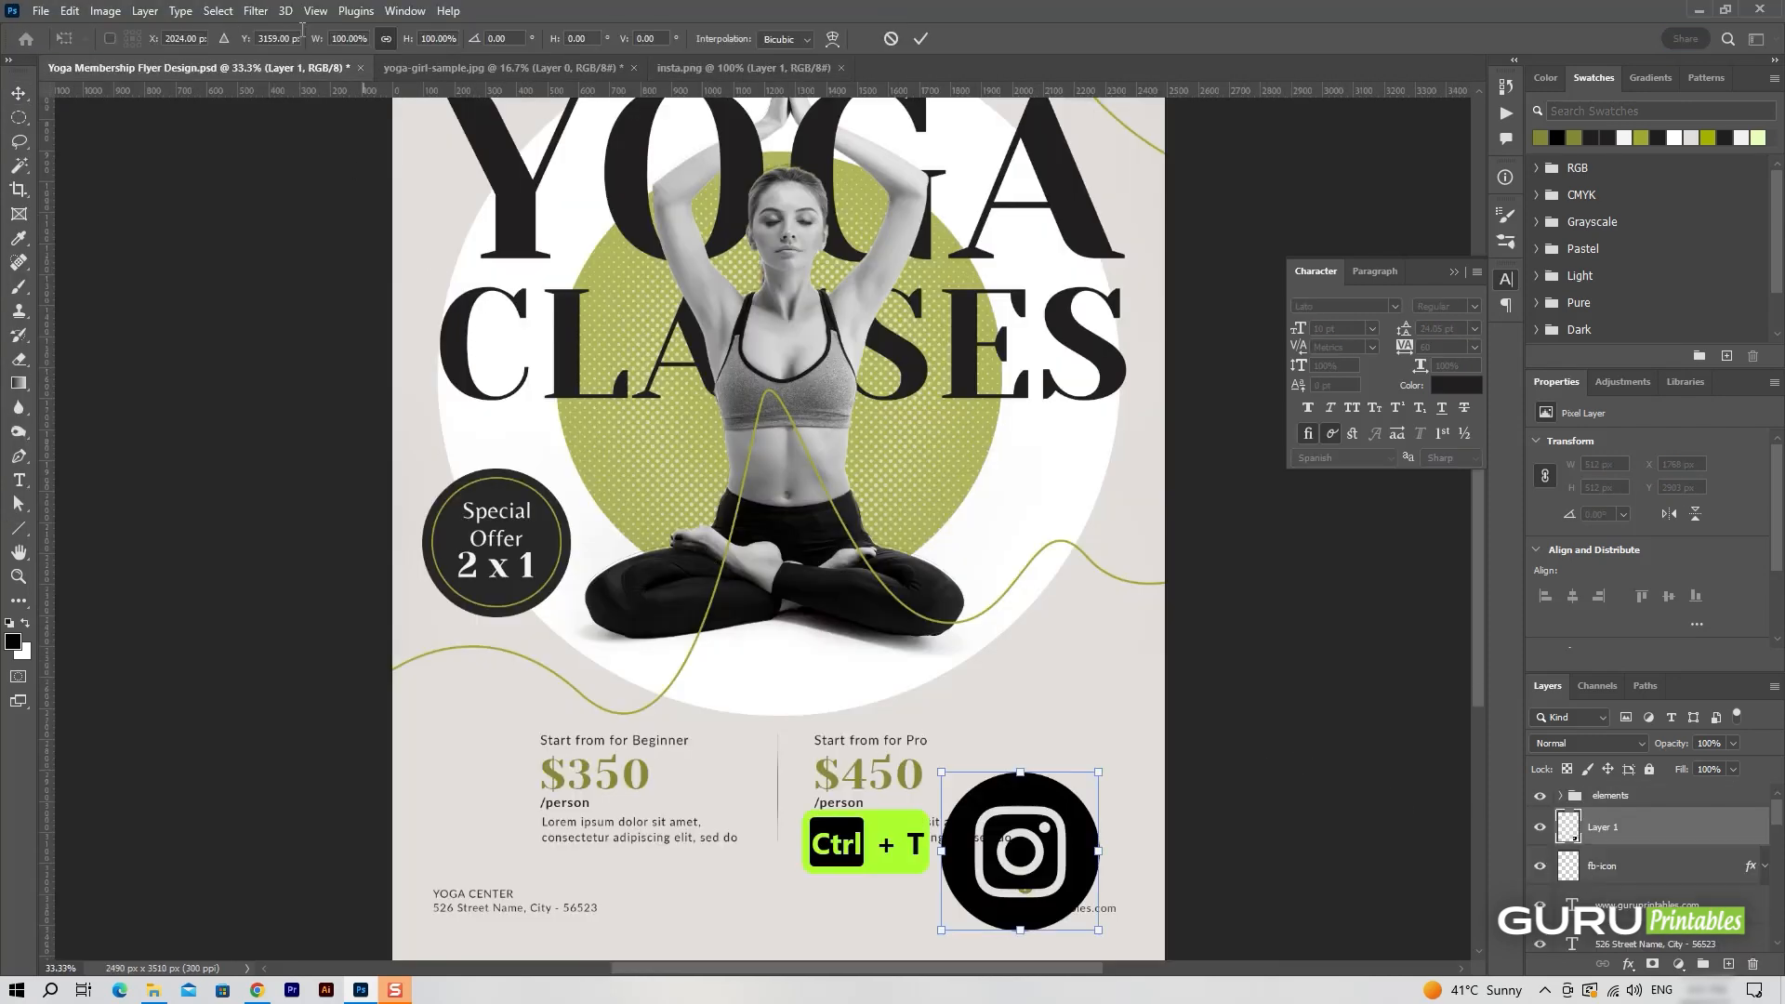
text(10)
key(Return)
click(920, 38)
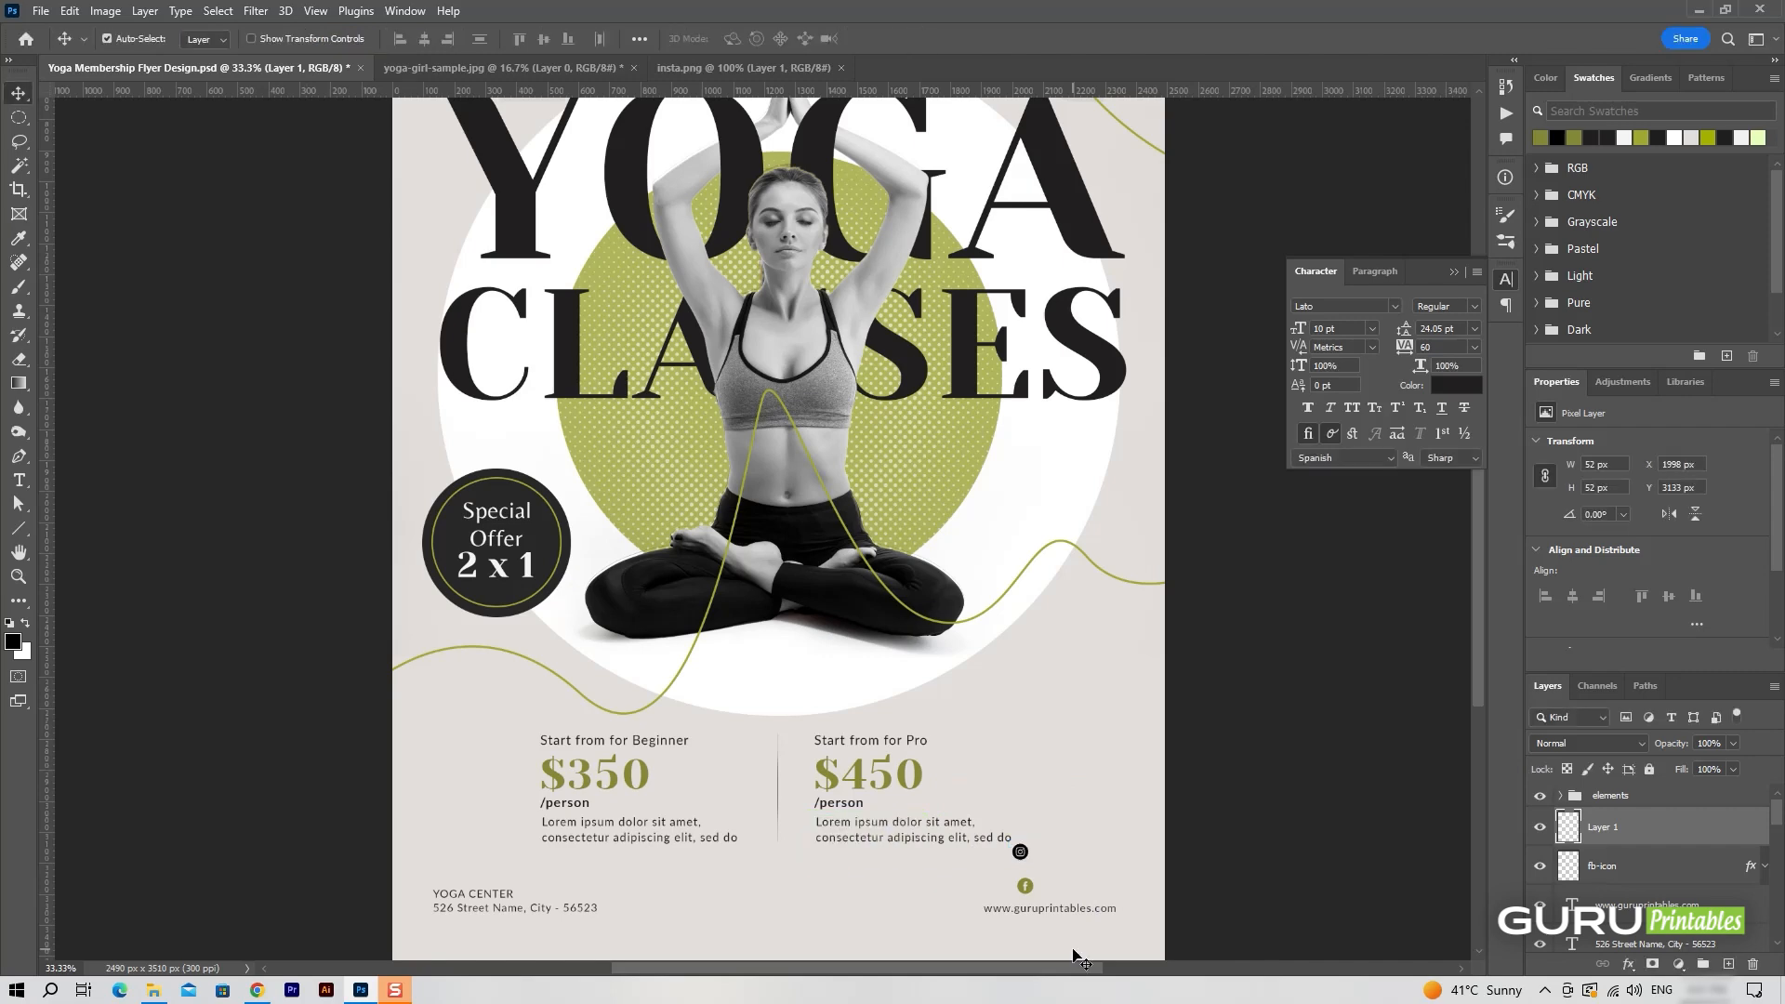
drag(1030, 858, 1060, 891)
Copy the layer style of fb-icon onto the Instagram icon layer and collapse its effects list.
right_click(1604, 865)
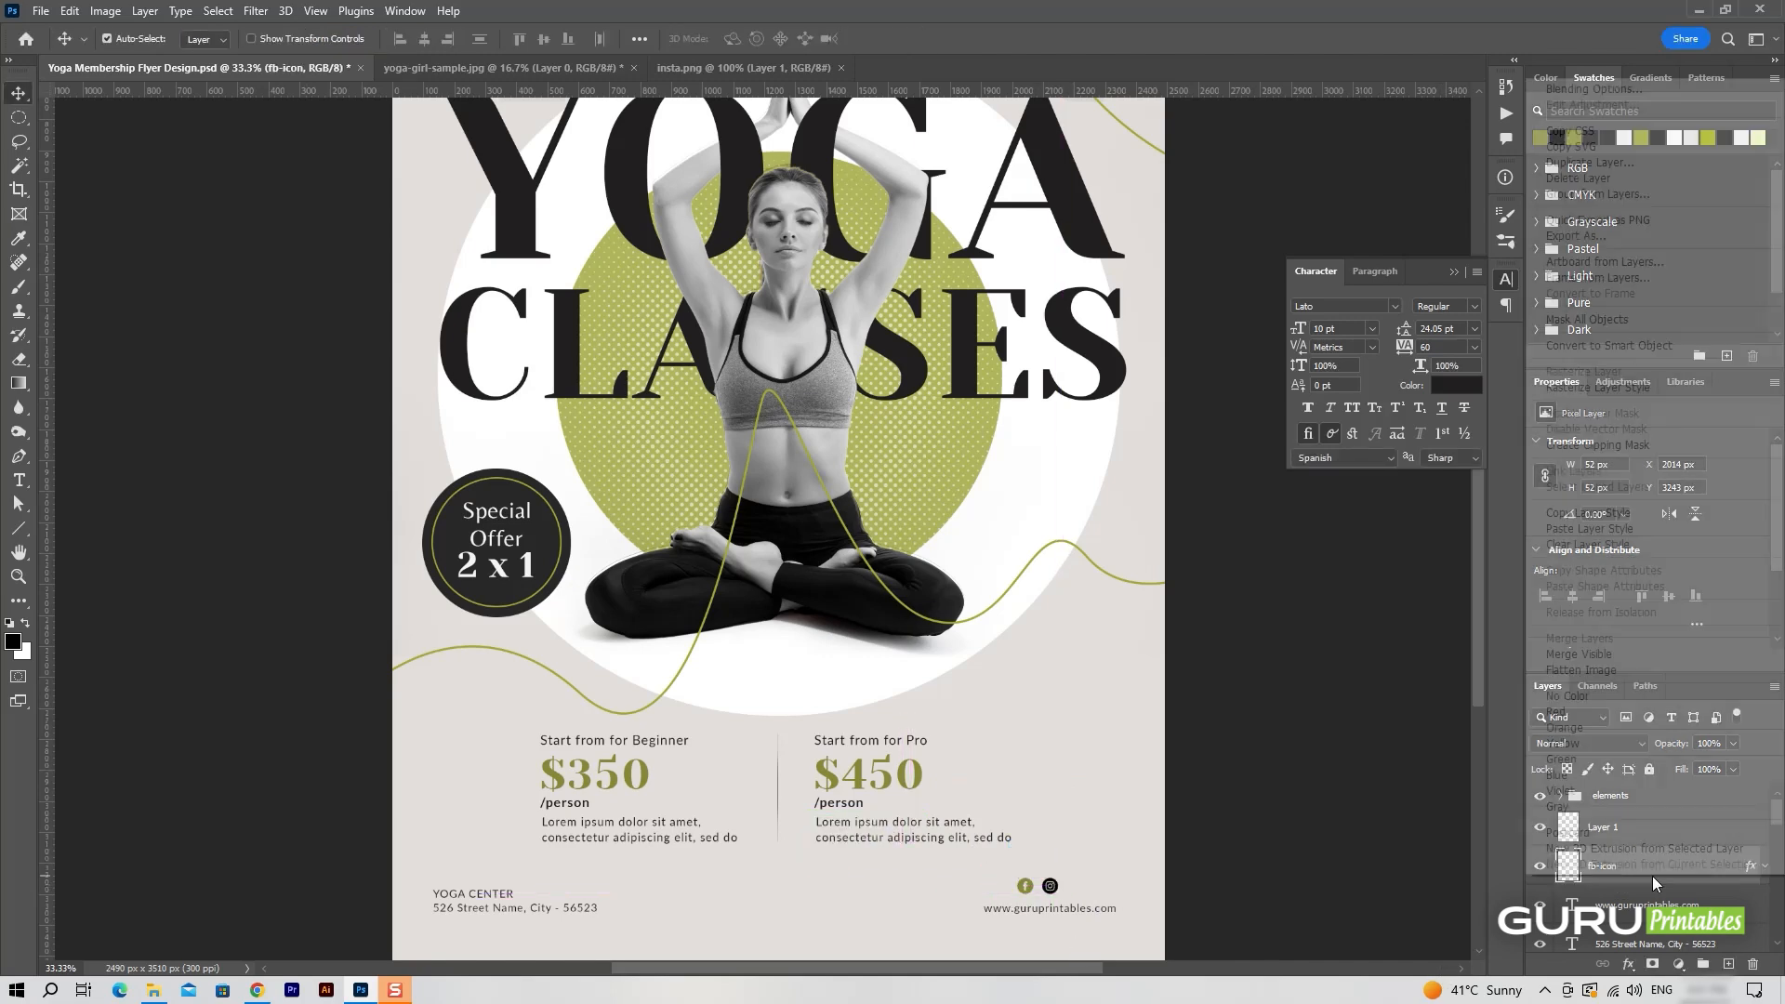
click(1616, 514)
right_click(1651, 834)
click(1626, 488)
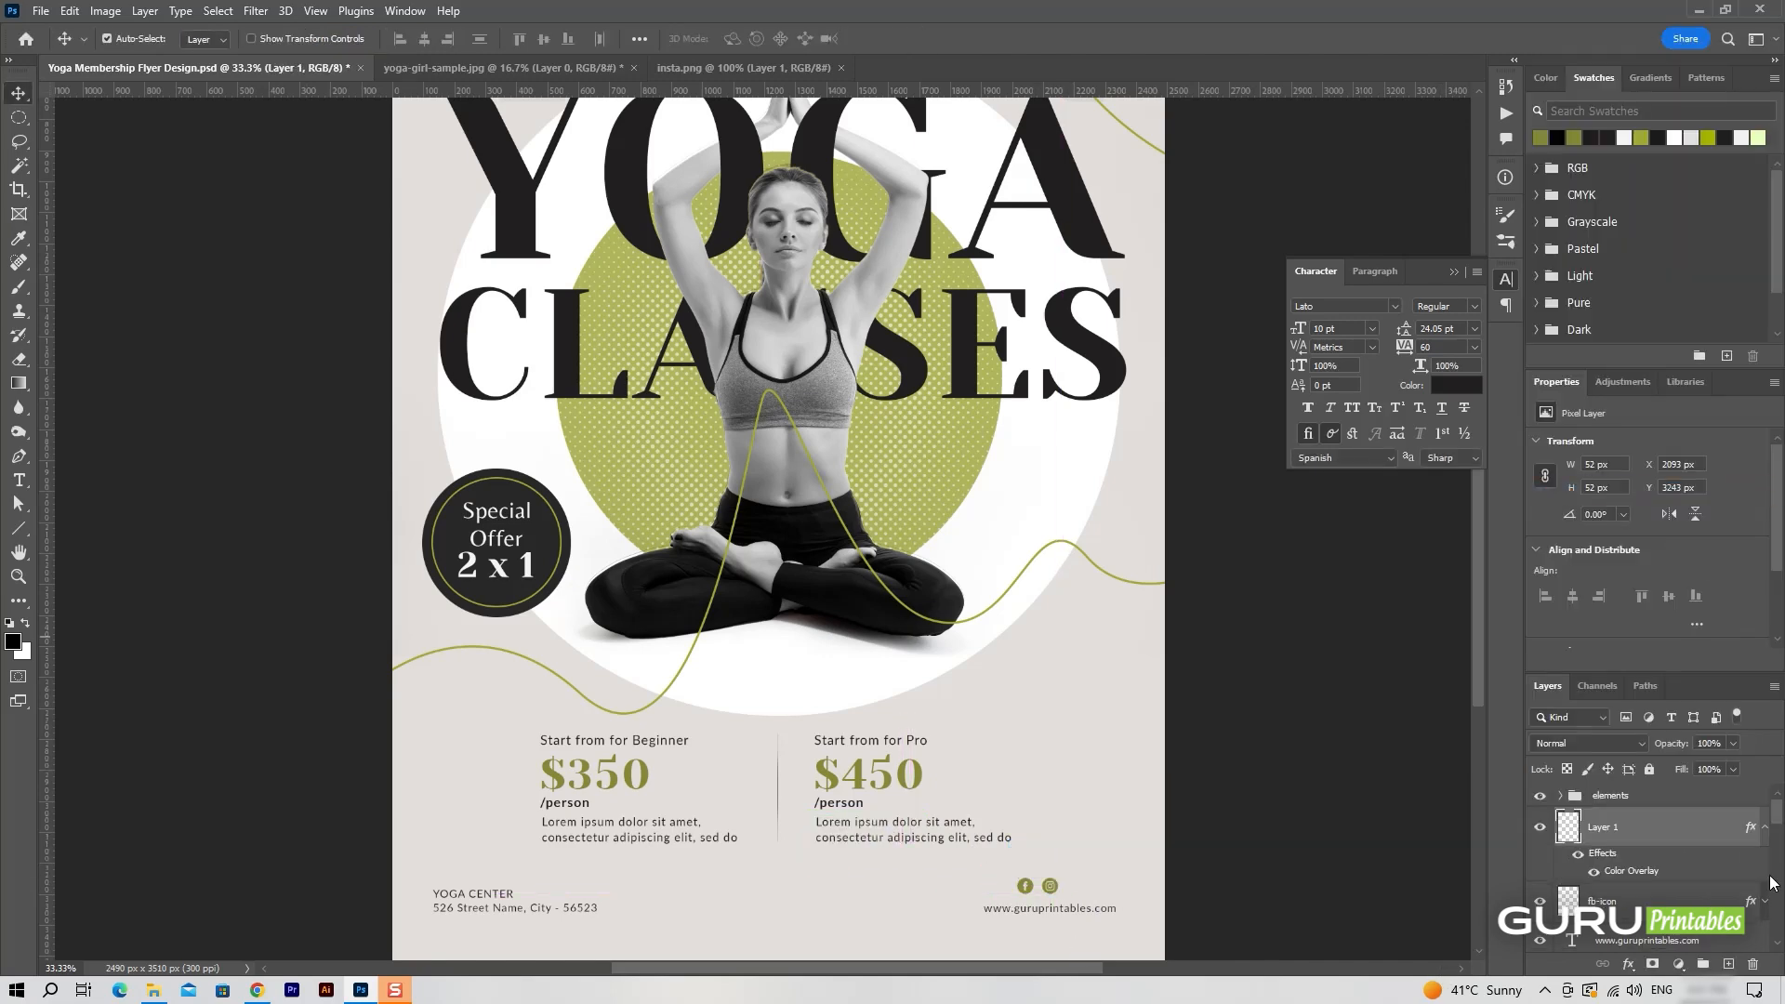
click(1765, 828)
Name the Instagram layer insta-icon and close the insta.png document.
double_click(1601, 827)
text(insta-ic)
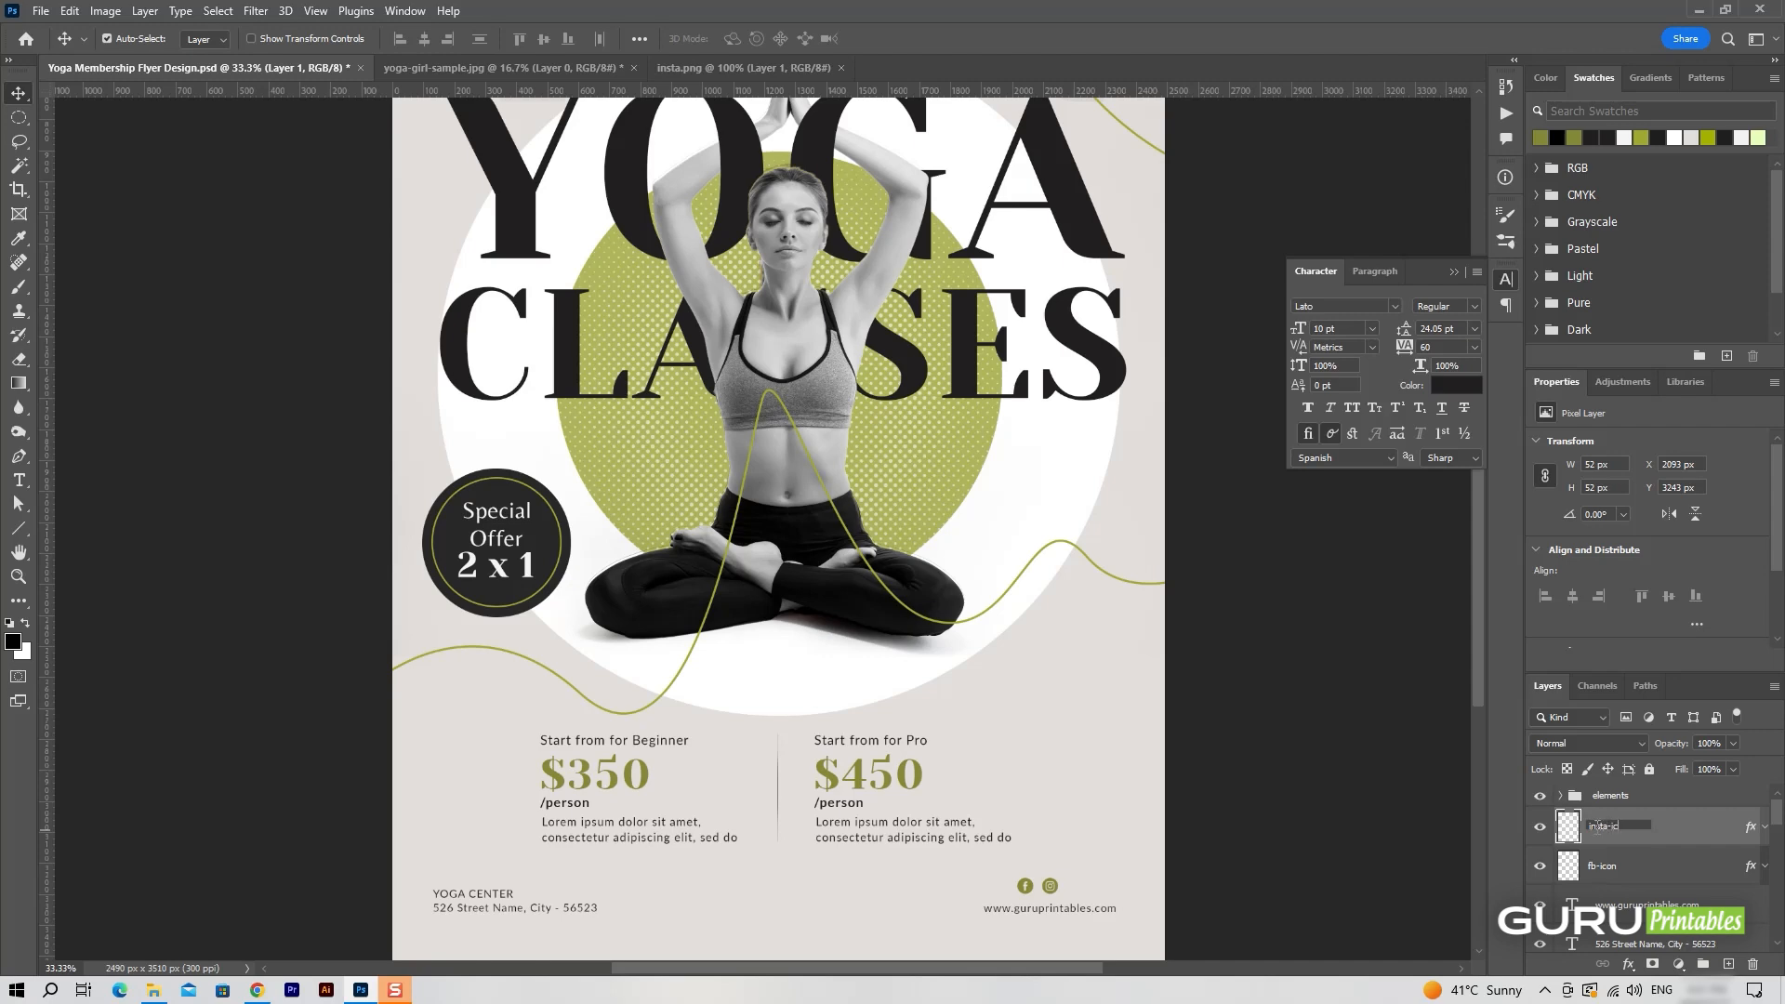
text(on)
key(Return)
click(854, 68)
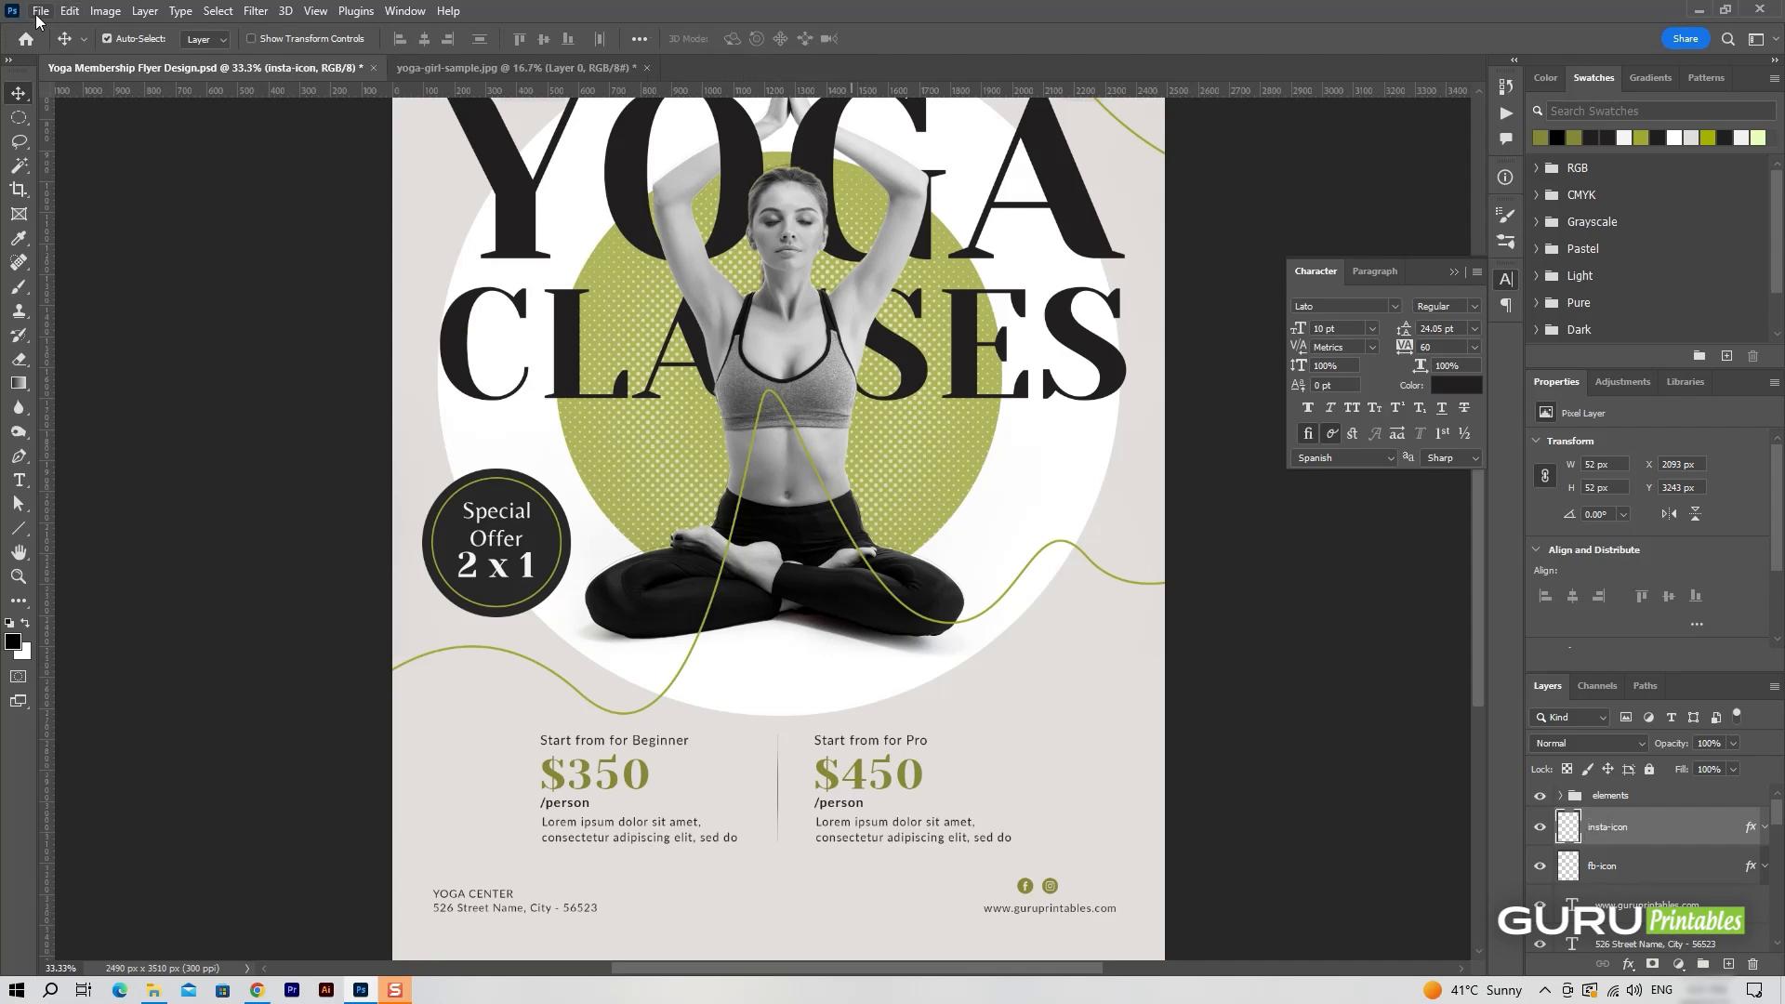
Open YT.png and bring the YouTube icon into the flyer near the website address.
click(40, 10)
click(74, 63)
double_click(217, 269)
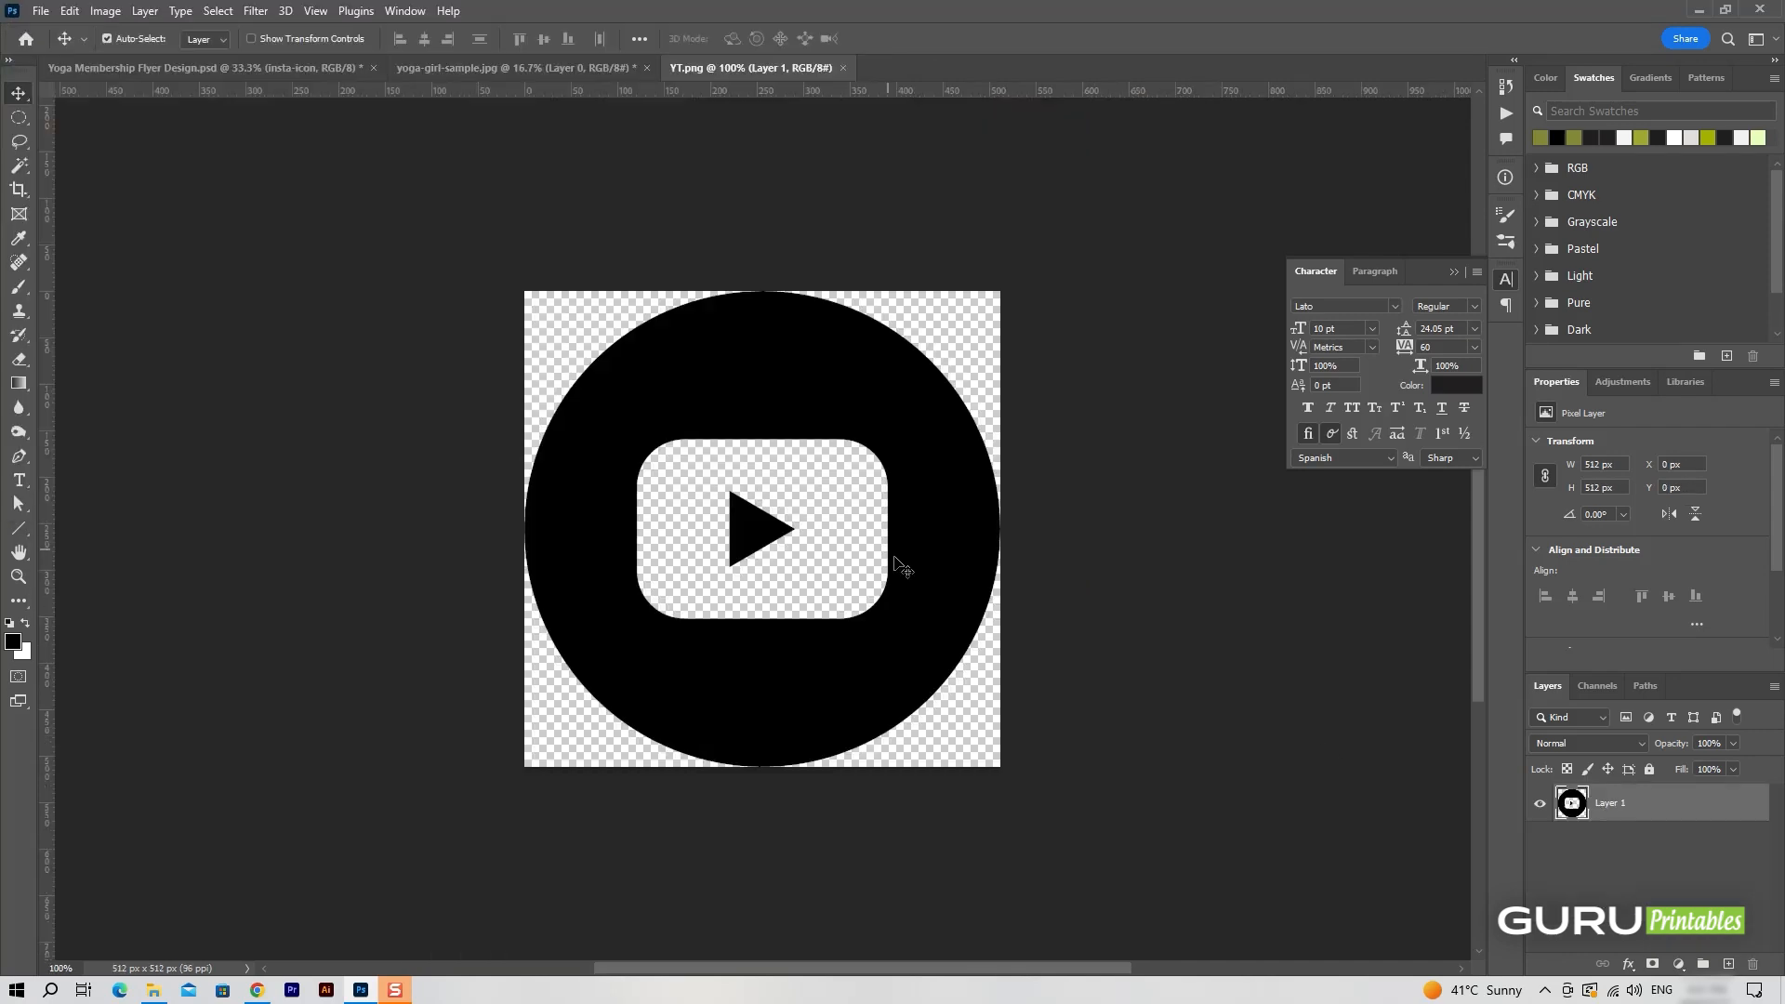
drag(894, 558, 1086, 823)
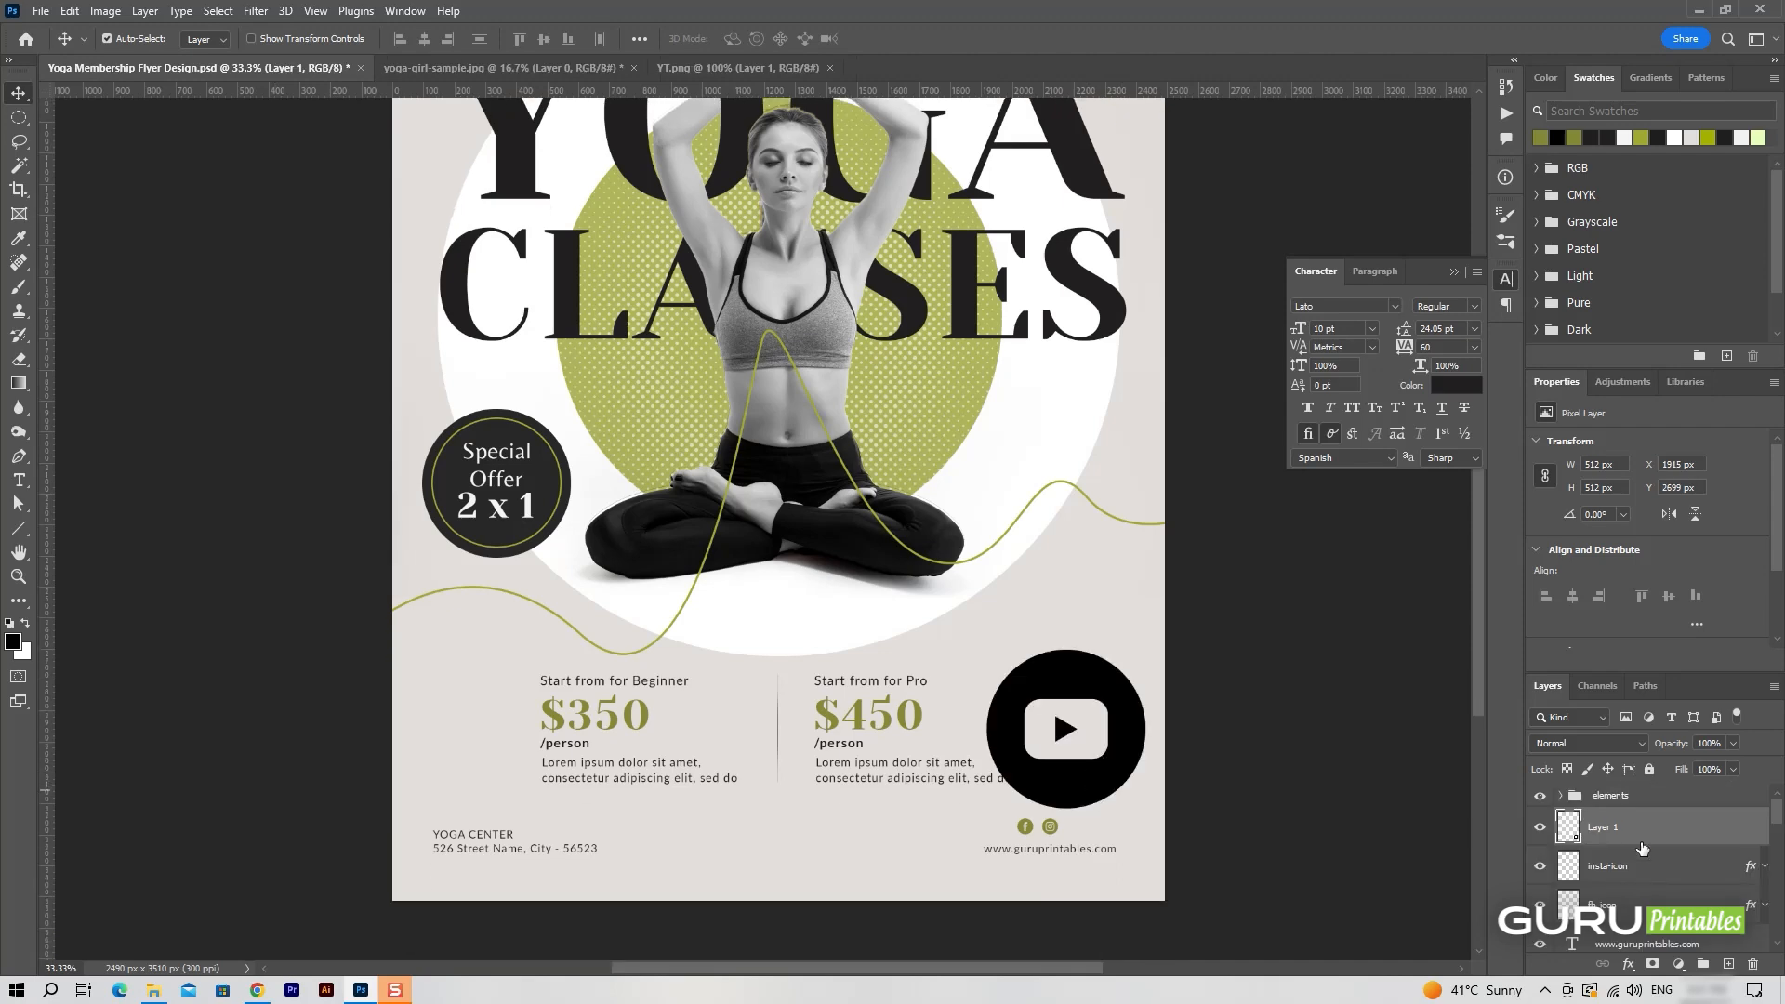
Name the YouTube layer YT-icon and paste the copied green layer style onto it.
double_click(1609, 826)
key(Return)
right_click(1644, 842)
click(1581, 485)
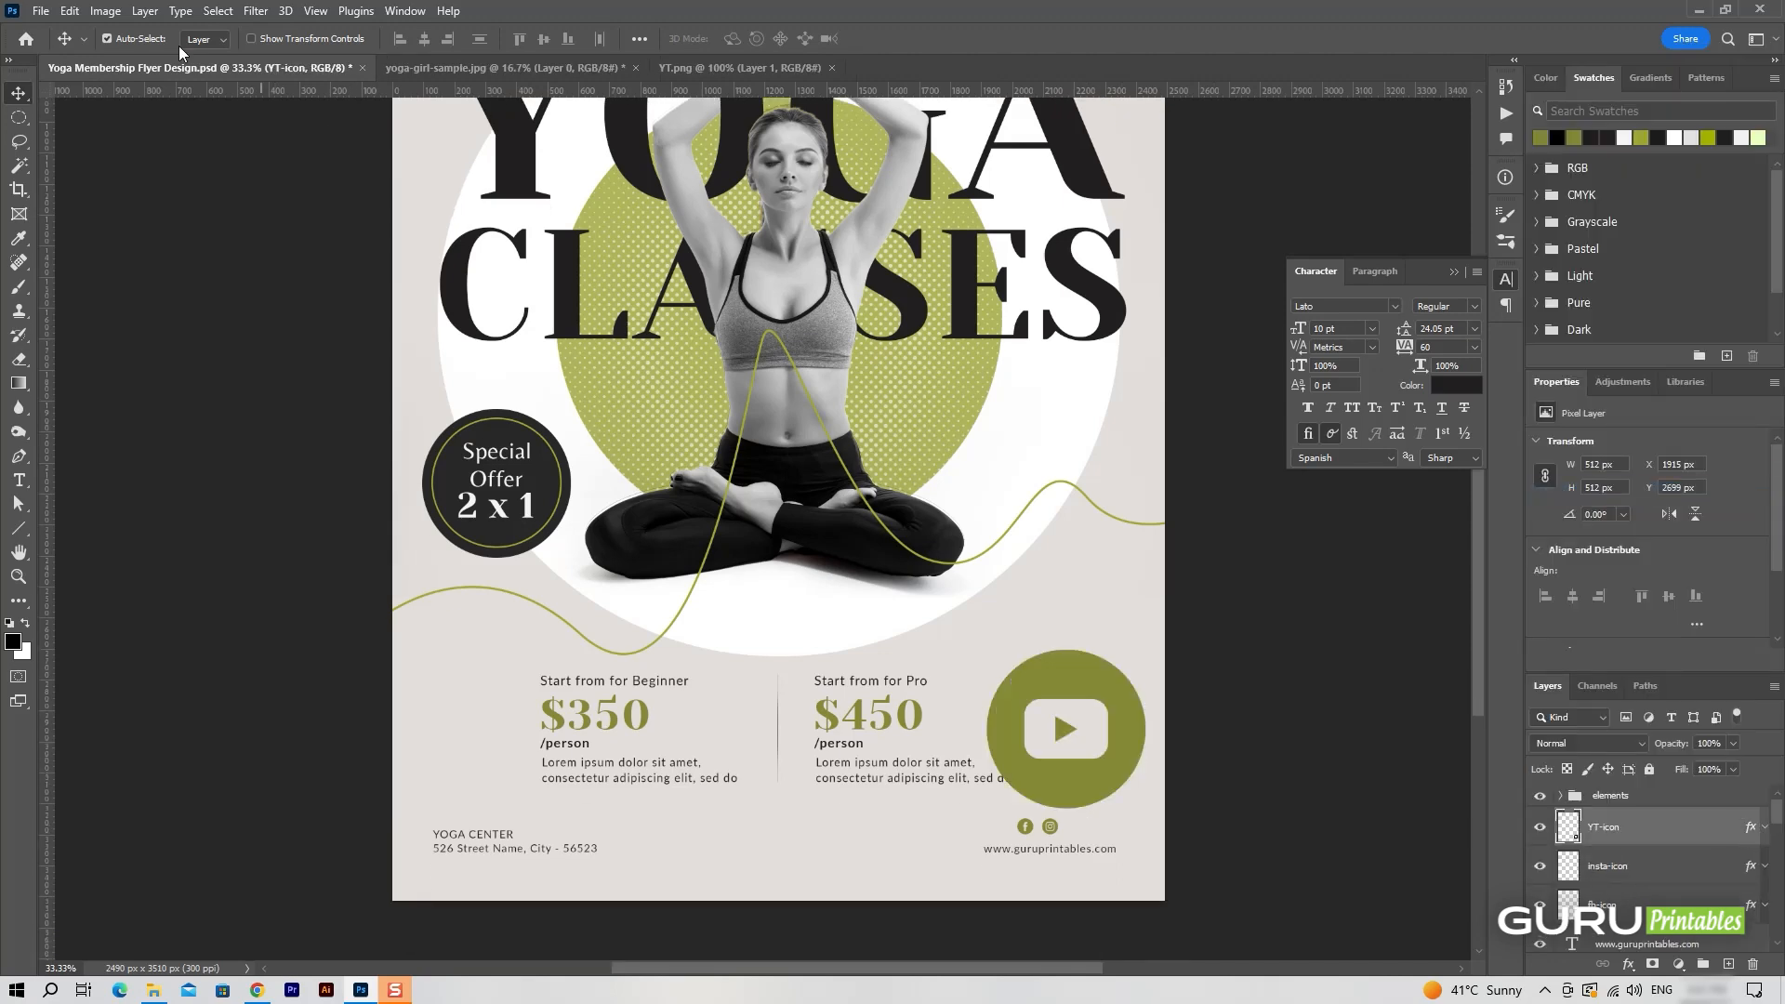
Scale YT-icon to 10% and place it right of the Instagram icon, level with the row.
key(ctrl+t)
text(10)
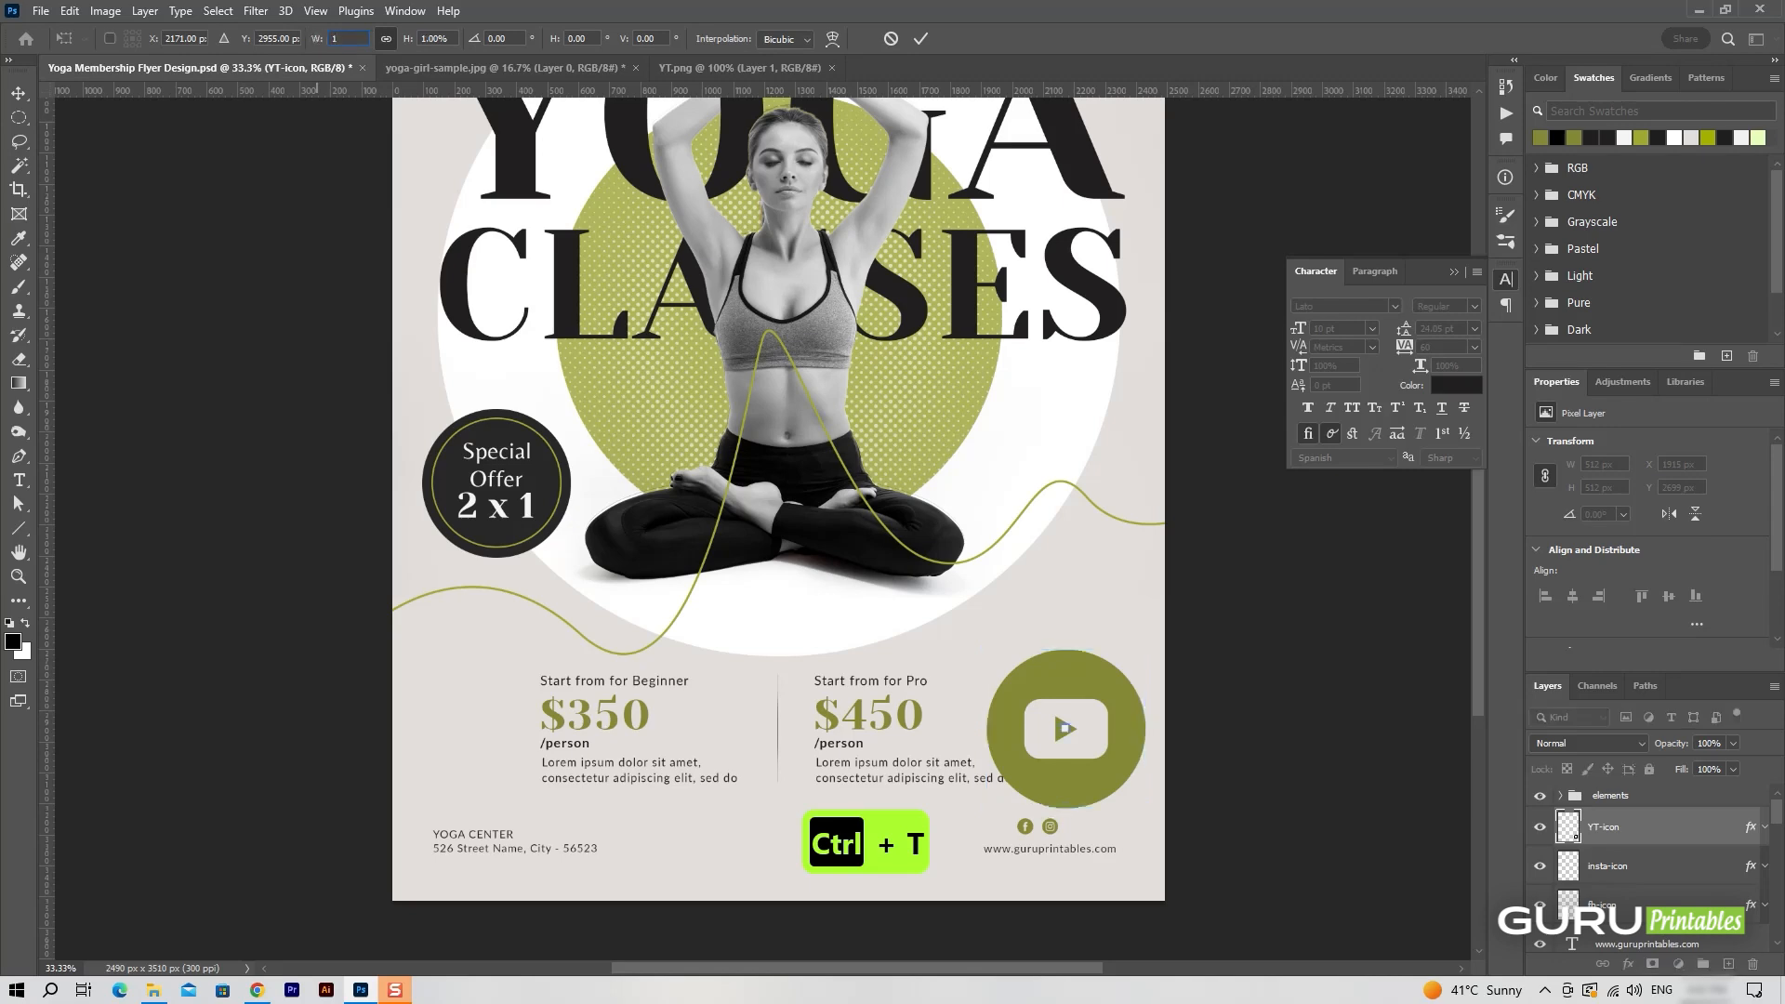
key(Return)
key(Return)
drag(1069, 739, 1076, 826)
Open whatsapp.png and bring the WhatsApp icon into the flyer.
click(41, 10)
click(56, 53)
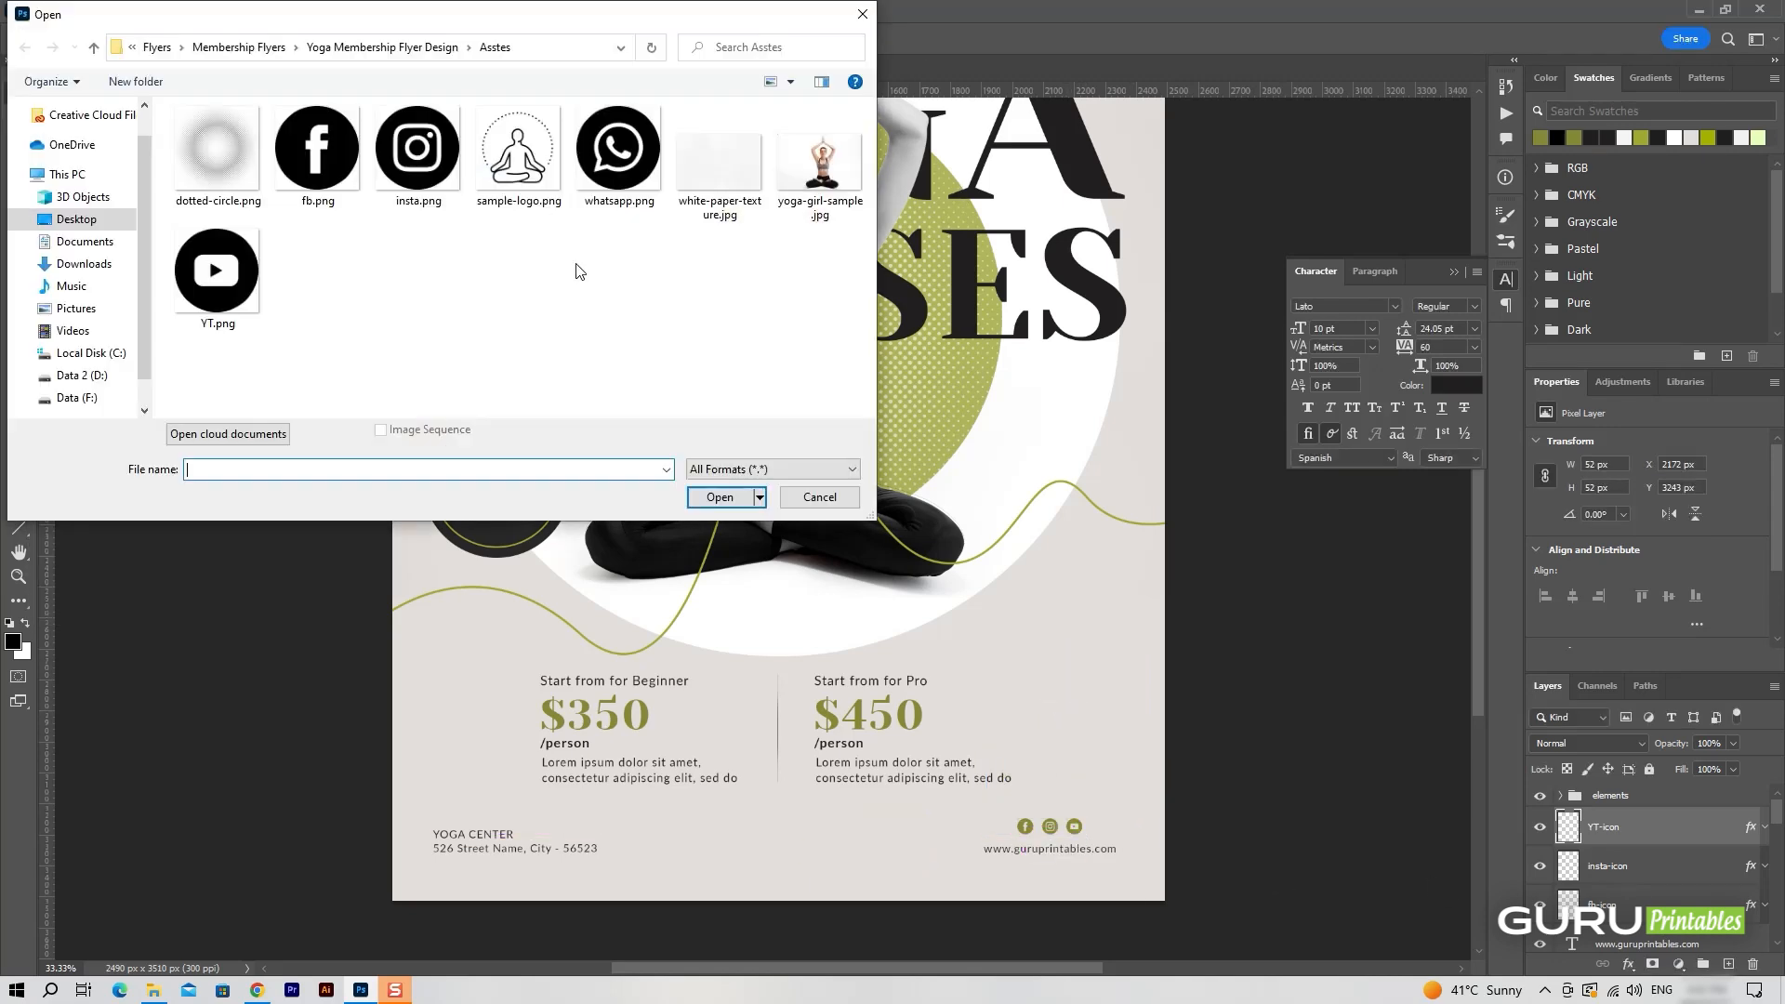
double_click(617, 151)
drag(63, 62, 1003, 756)
Paste the green layer style onto the WhatsApp icon layer and name it whatsapp-icon.
right_click(1632, 826)
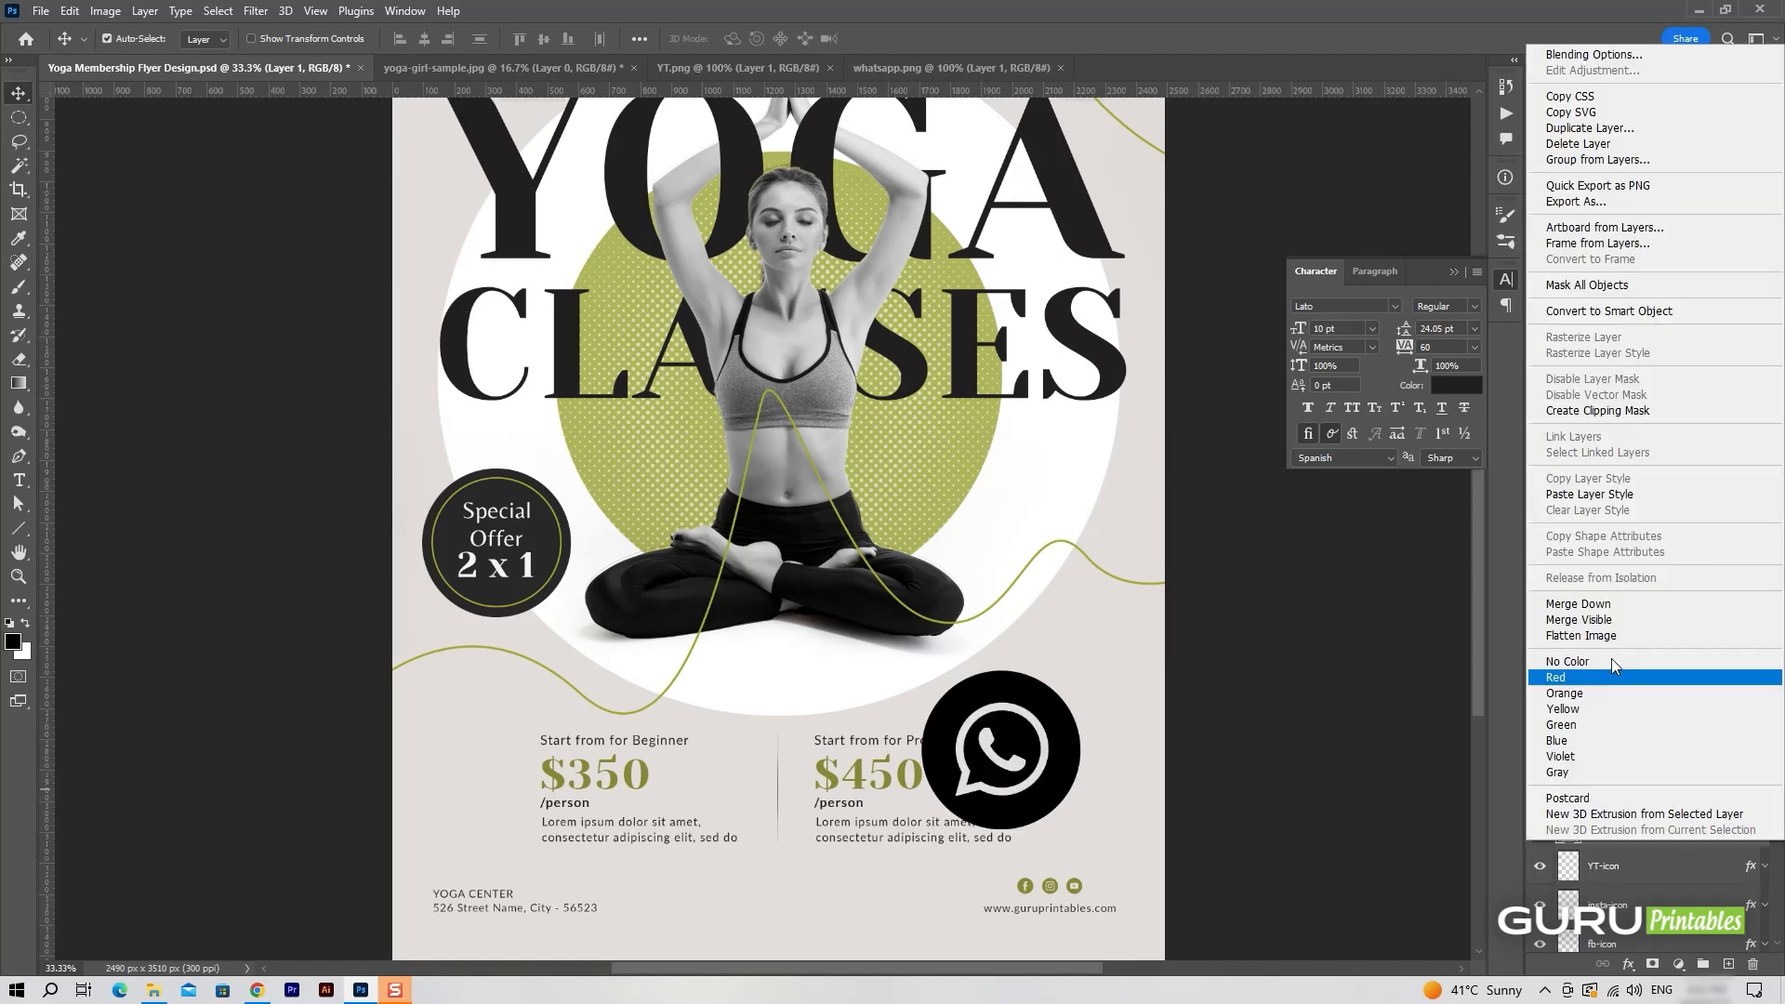
click(1586, 498)
scroll(1647, 838, down, 3)
scroll(1647, 838, up, 3)
double_click(1606, 819)
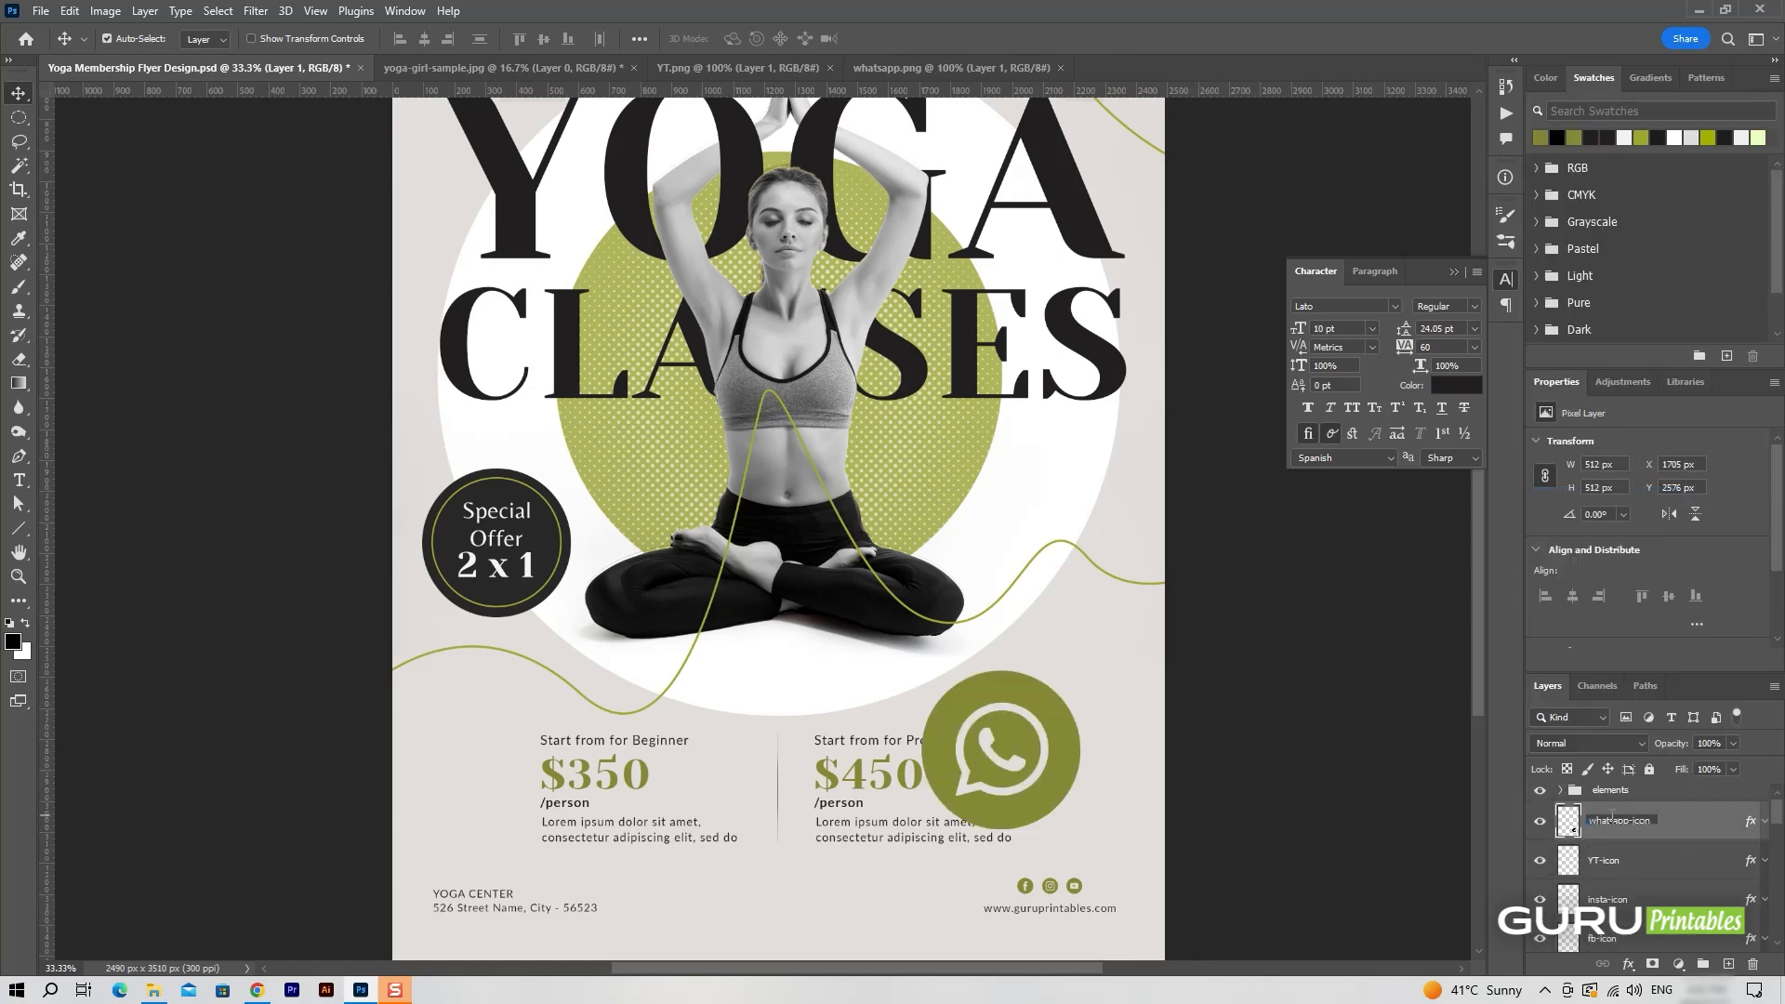
key(Return)
Scale whatsapp-icon to 10% and place it right of the YouTube icon to complete the social icon row.
key(ctrl+t)
click(362, 38)
key(ctrl+a)
text(1)
key(Return)
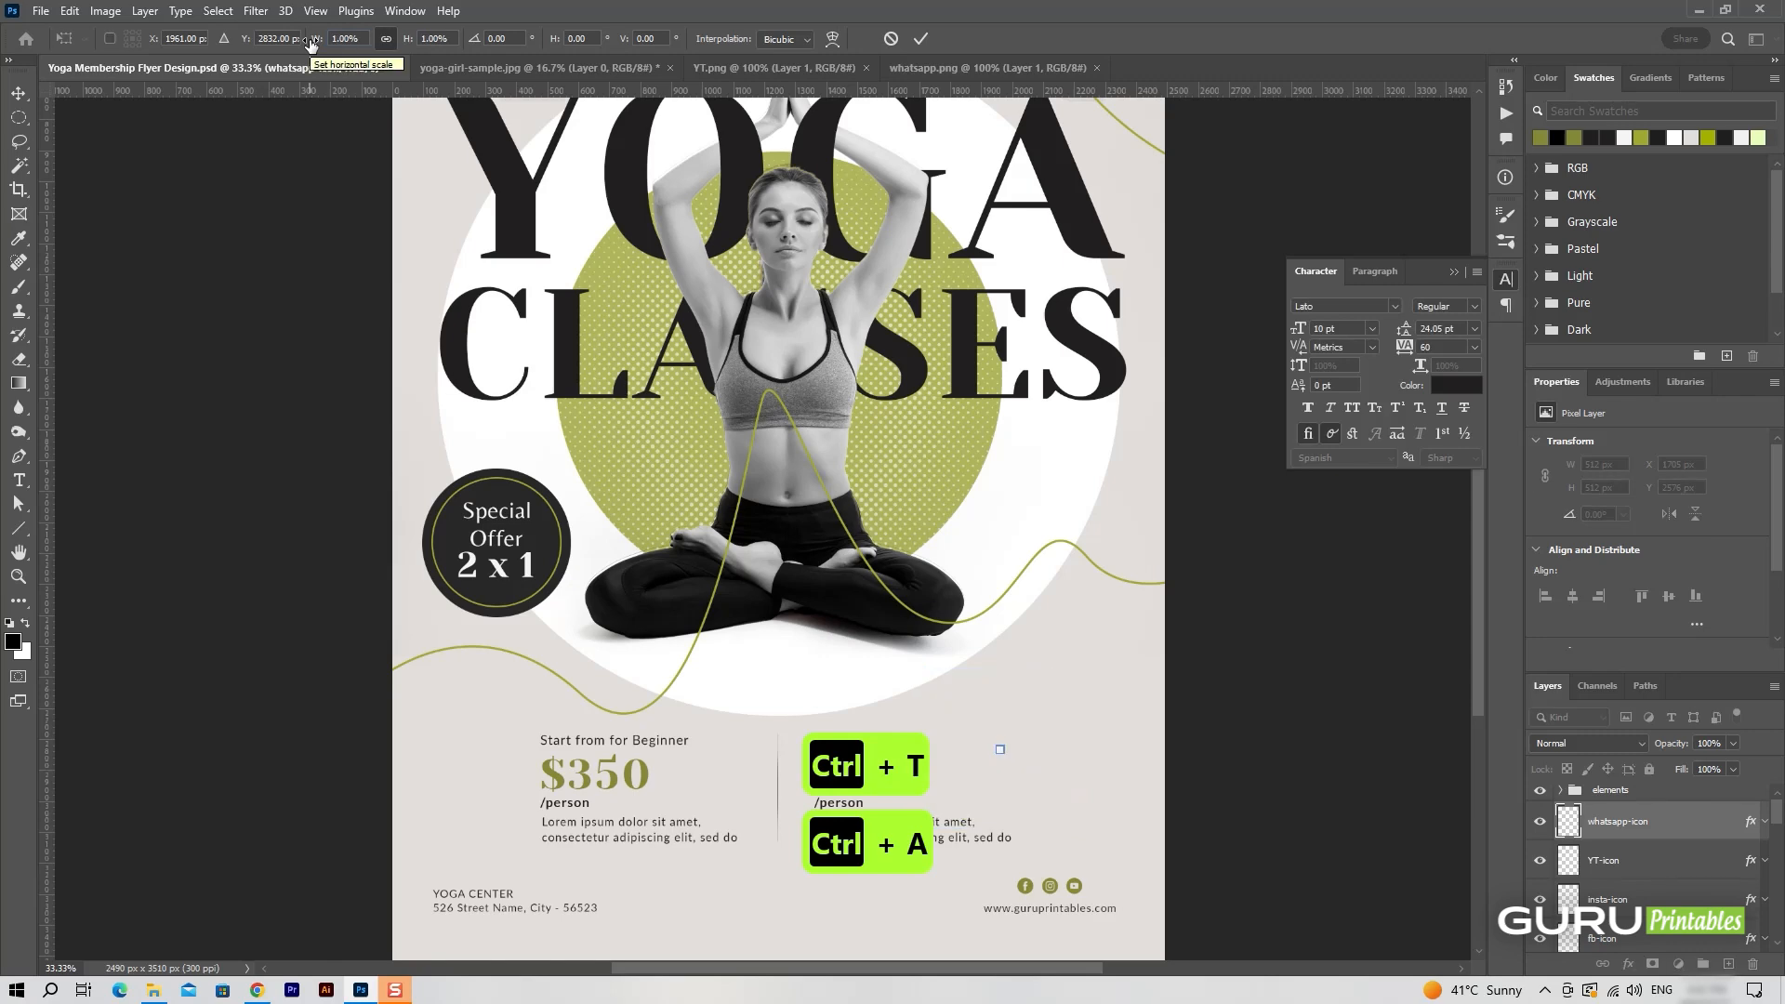
click(921, 38)
drag(1010, 759, 1109, 894)
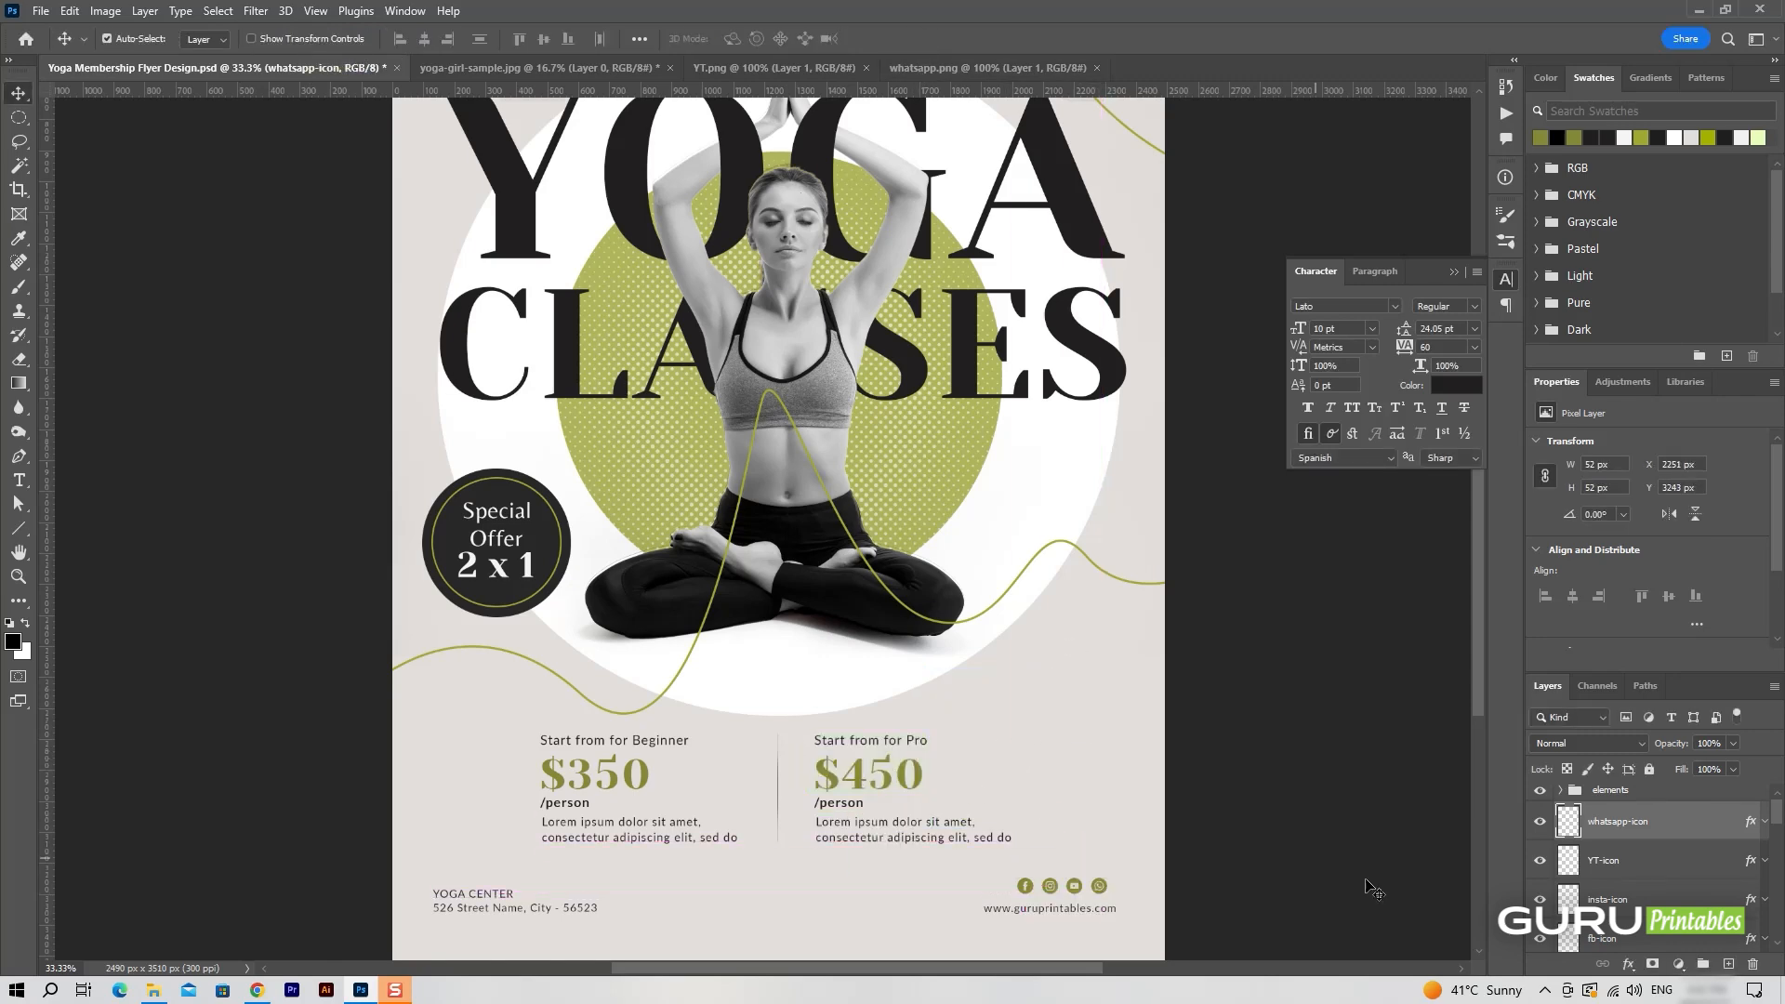
Link the four social icon layers and shift the row right and slightly down to line up with the website address.
shift+click(1588, 944)
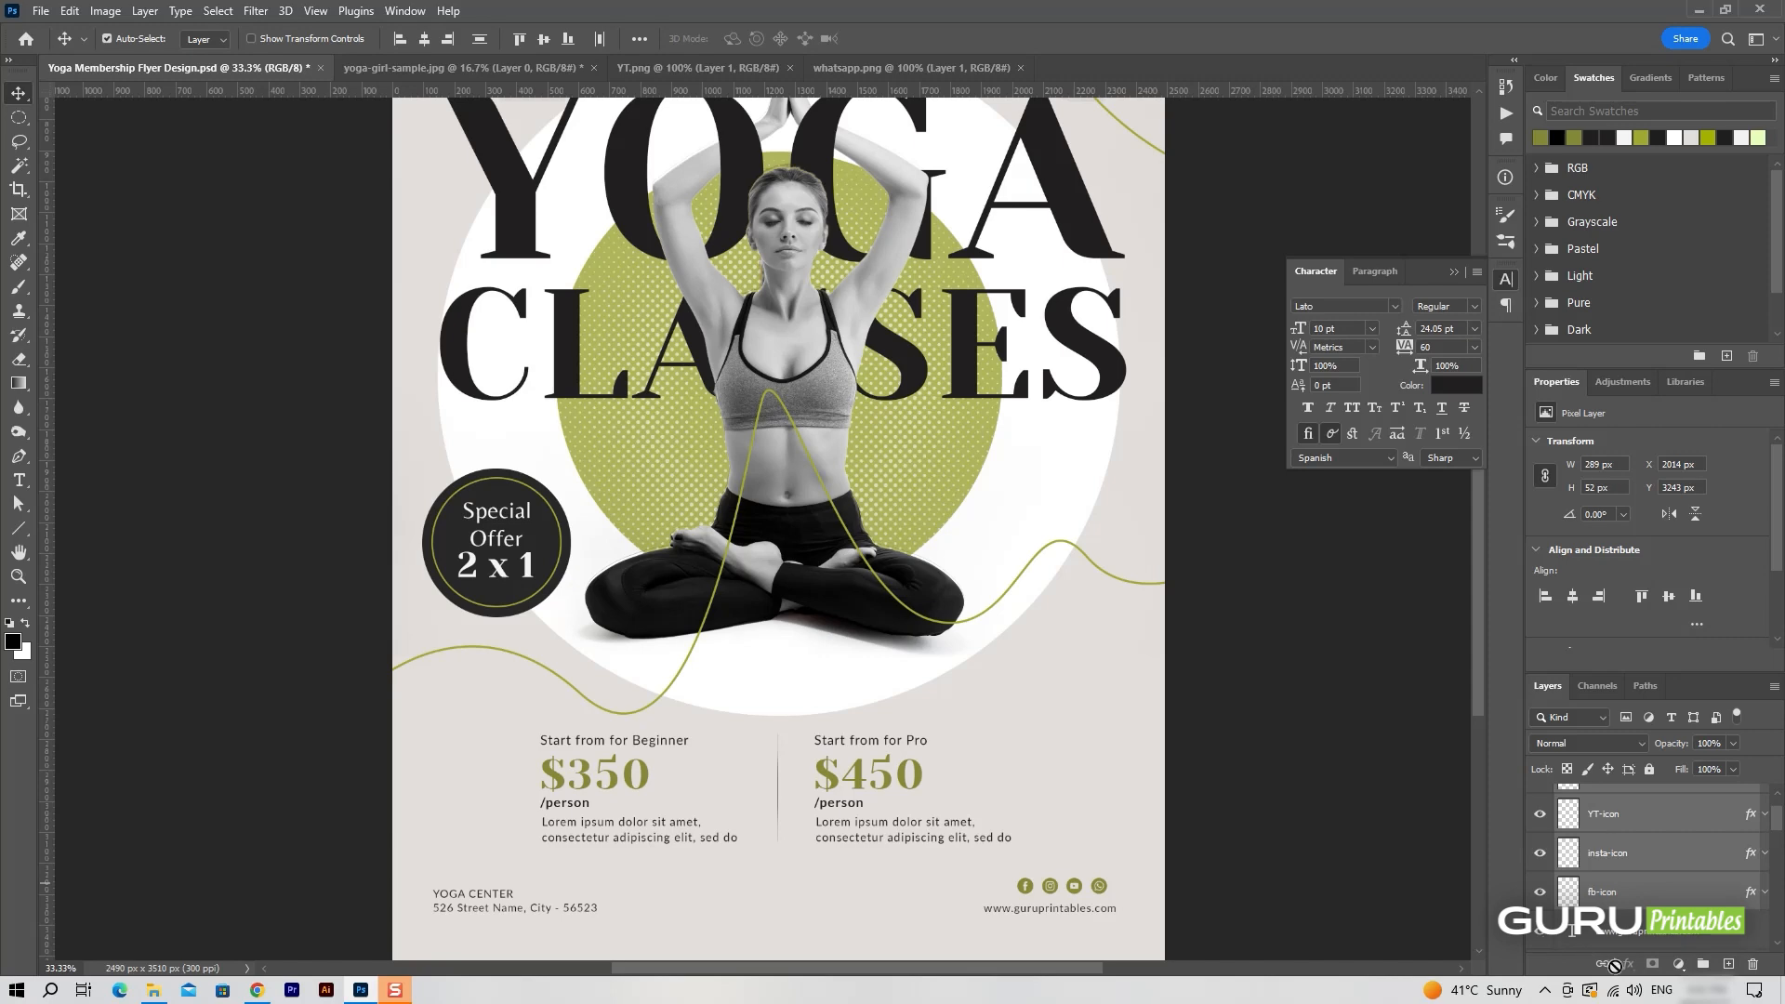
click(1604, 964)
scroll(1622, 911, up, 1)
click(1622, 828)
drag(1104, 889, 1113, 889)
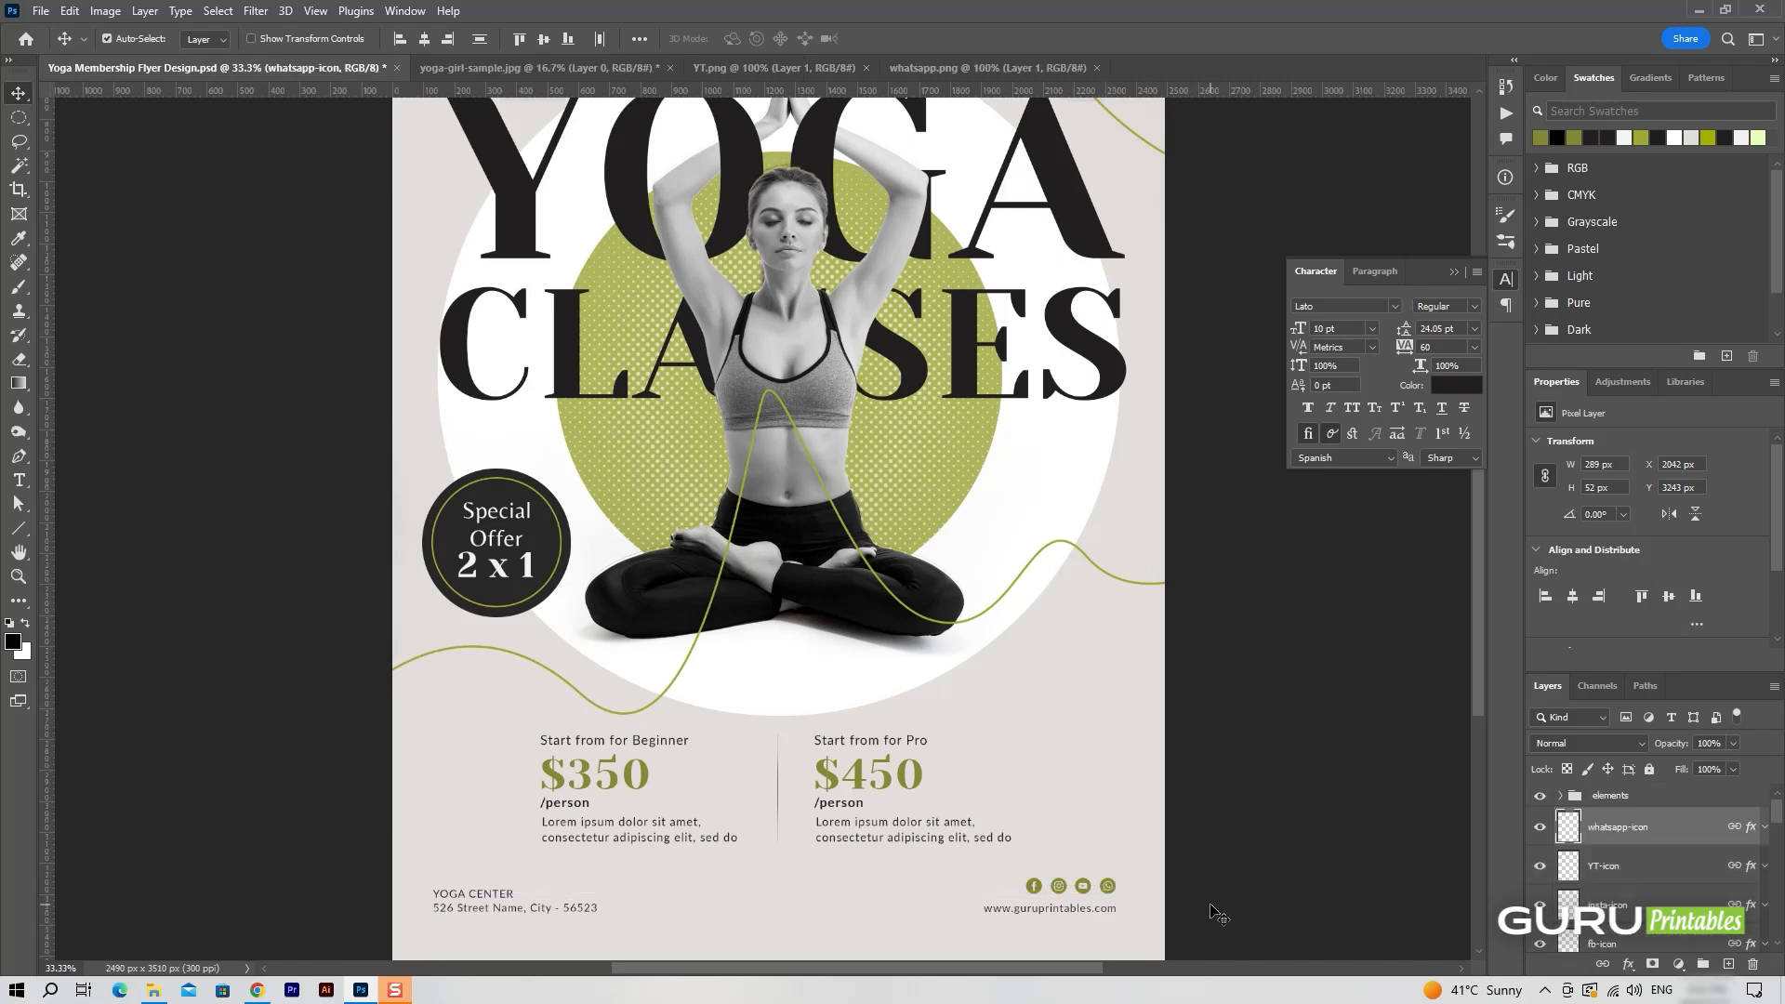
key(Down)
key(Down)
key(Down)
key(Down)
key(Down)
key(Down)
Add a new layer and set the foreground colour to #282828, sampled from the Special Offer badge.
key(ctrl+0)
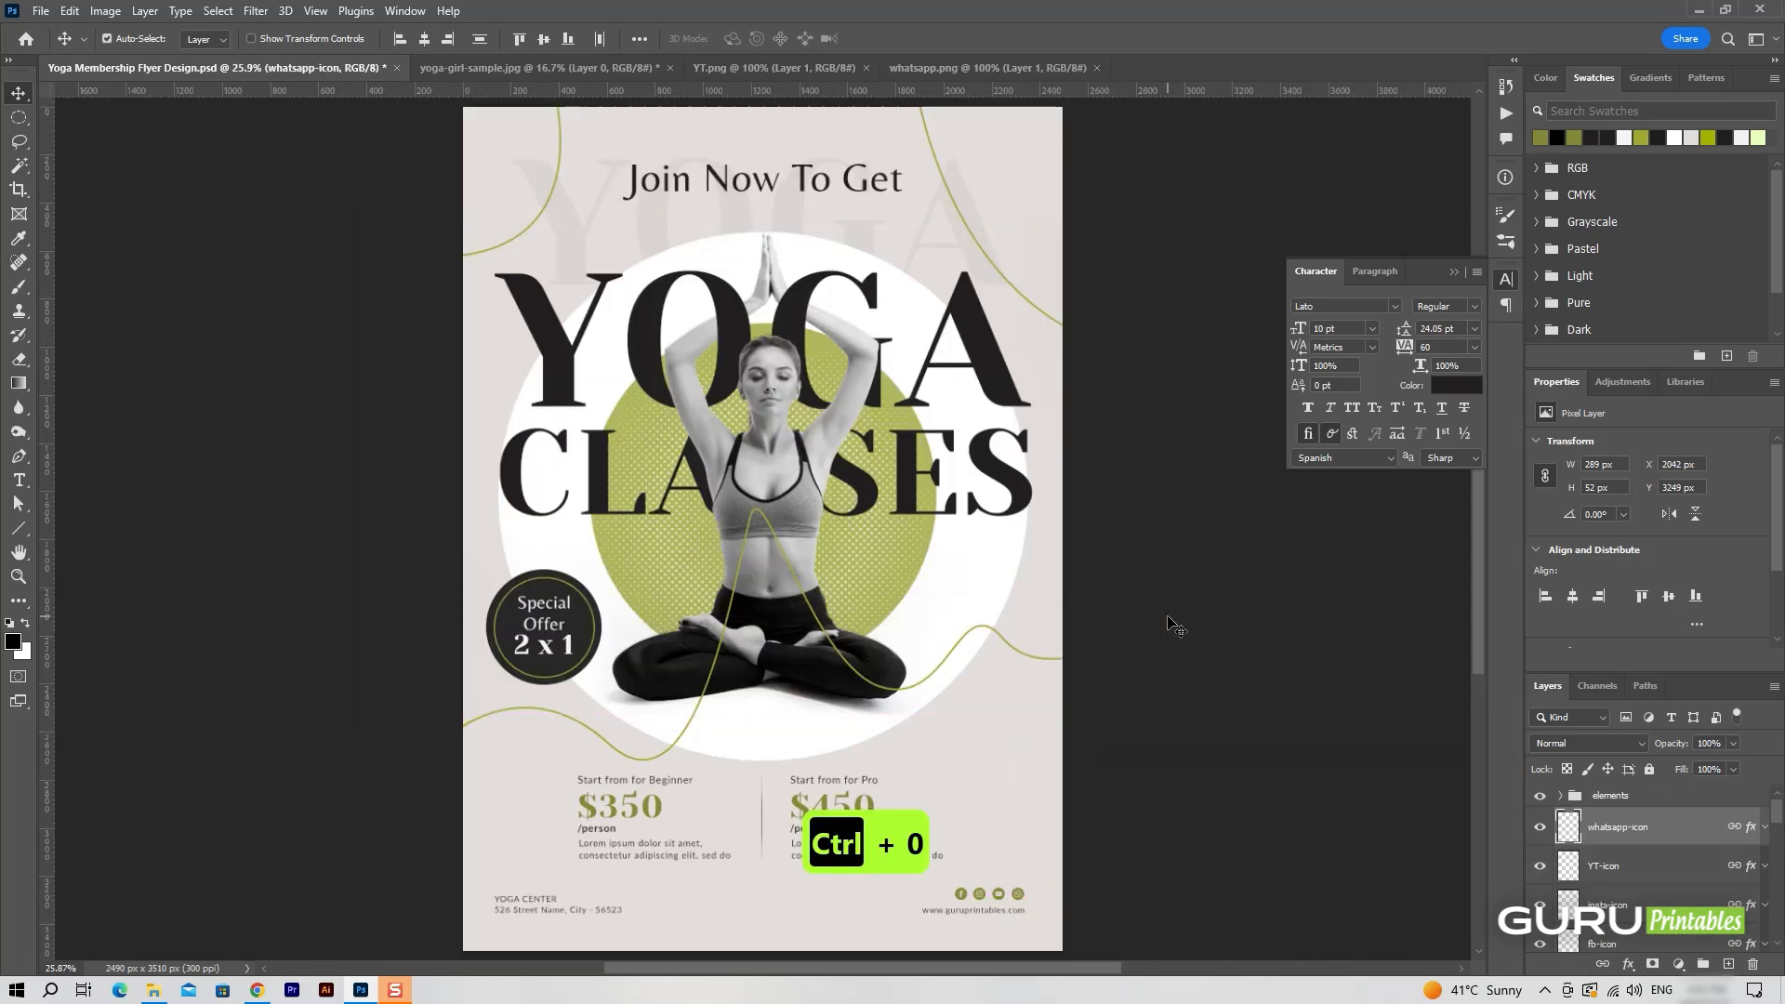
click(1728, 965)
click(14, 642)
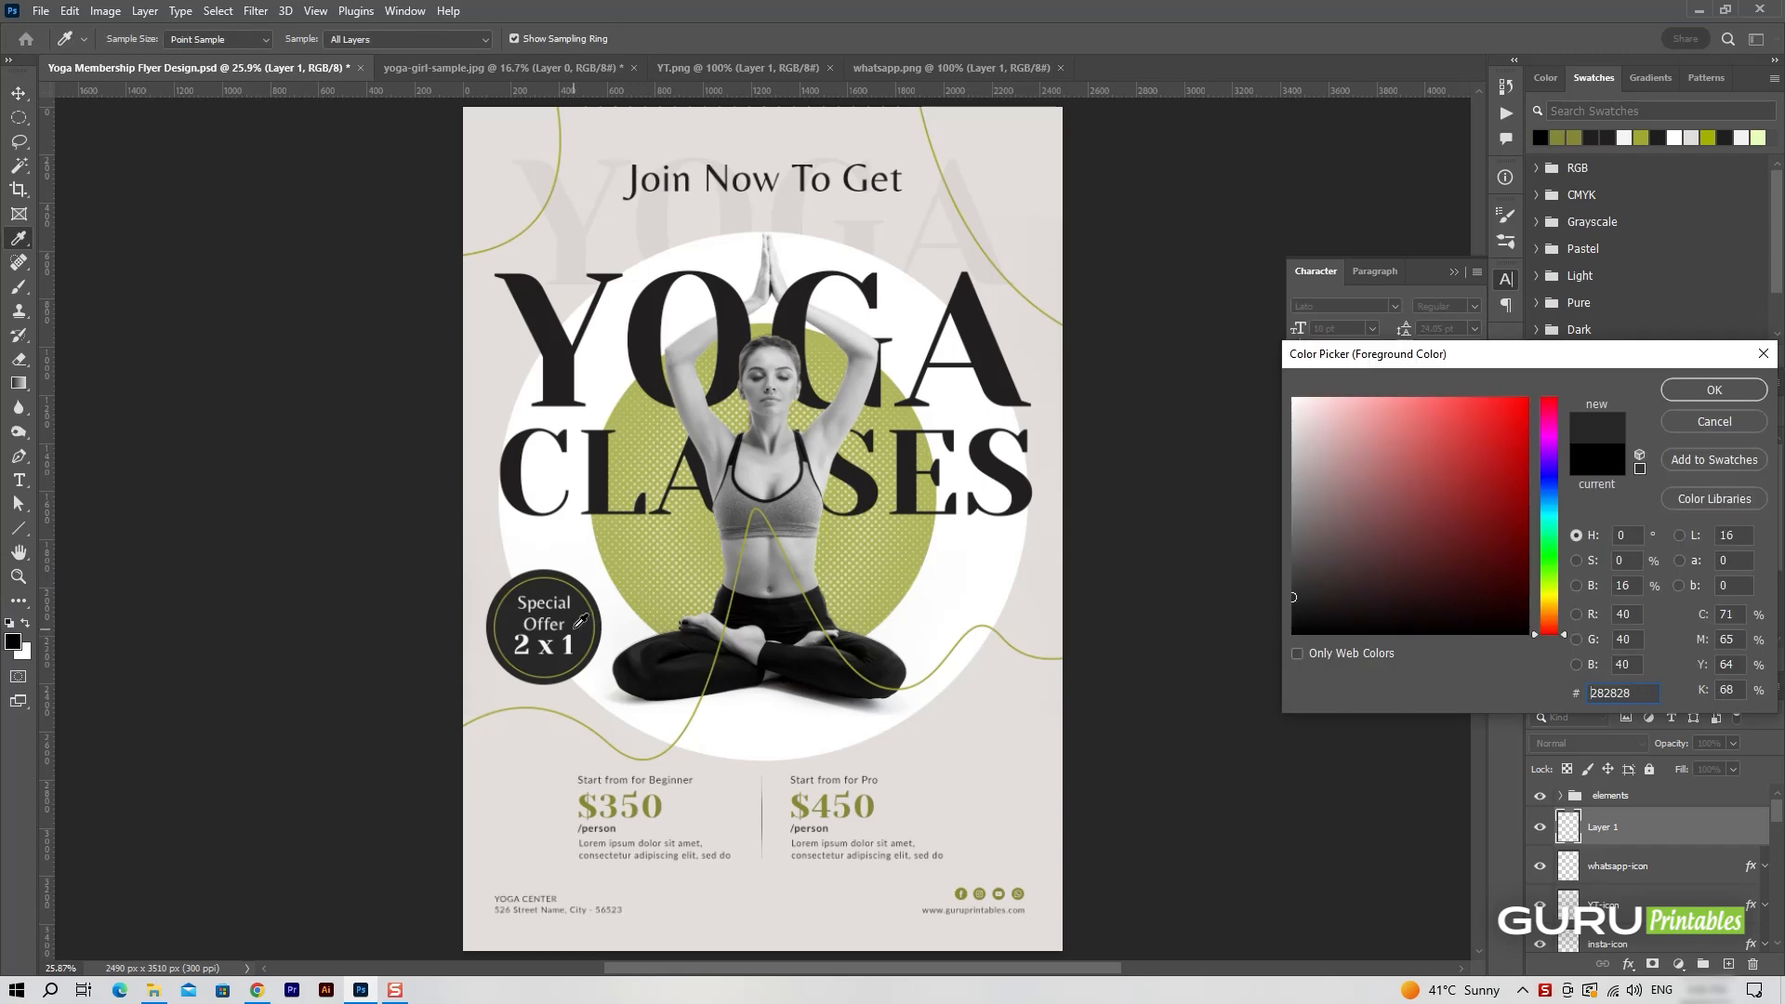
key(Return)
Draw a dark rounded rectangle about 638 by 109 px, centred in the footer between the address and the website.
click(17, 528)
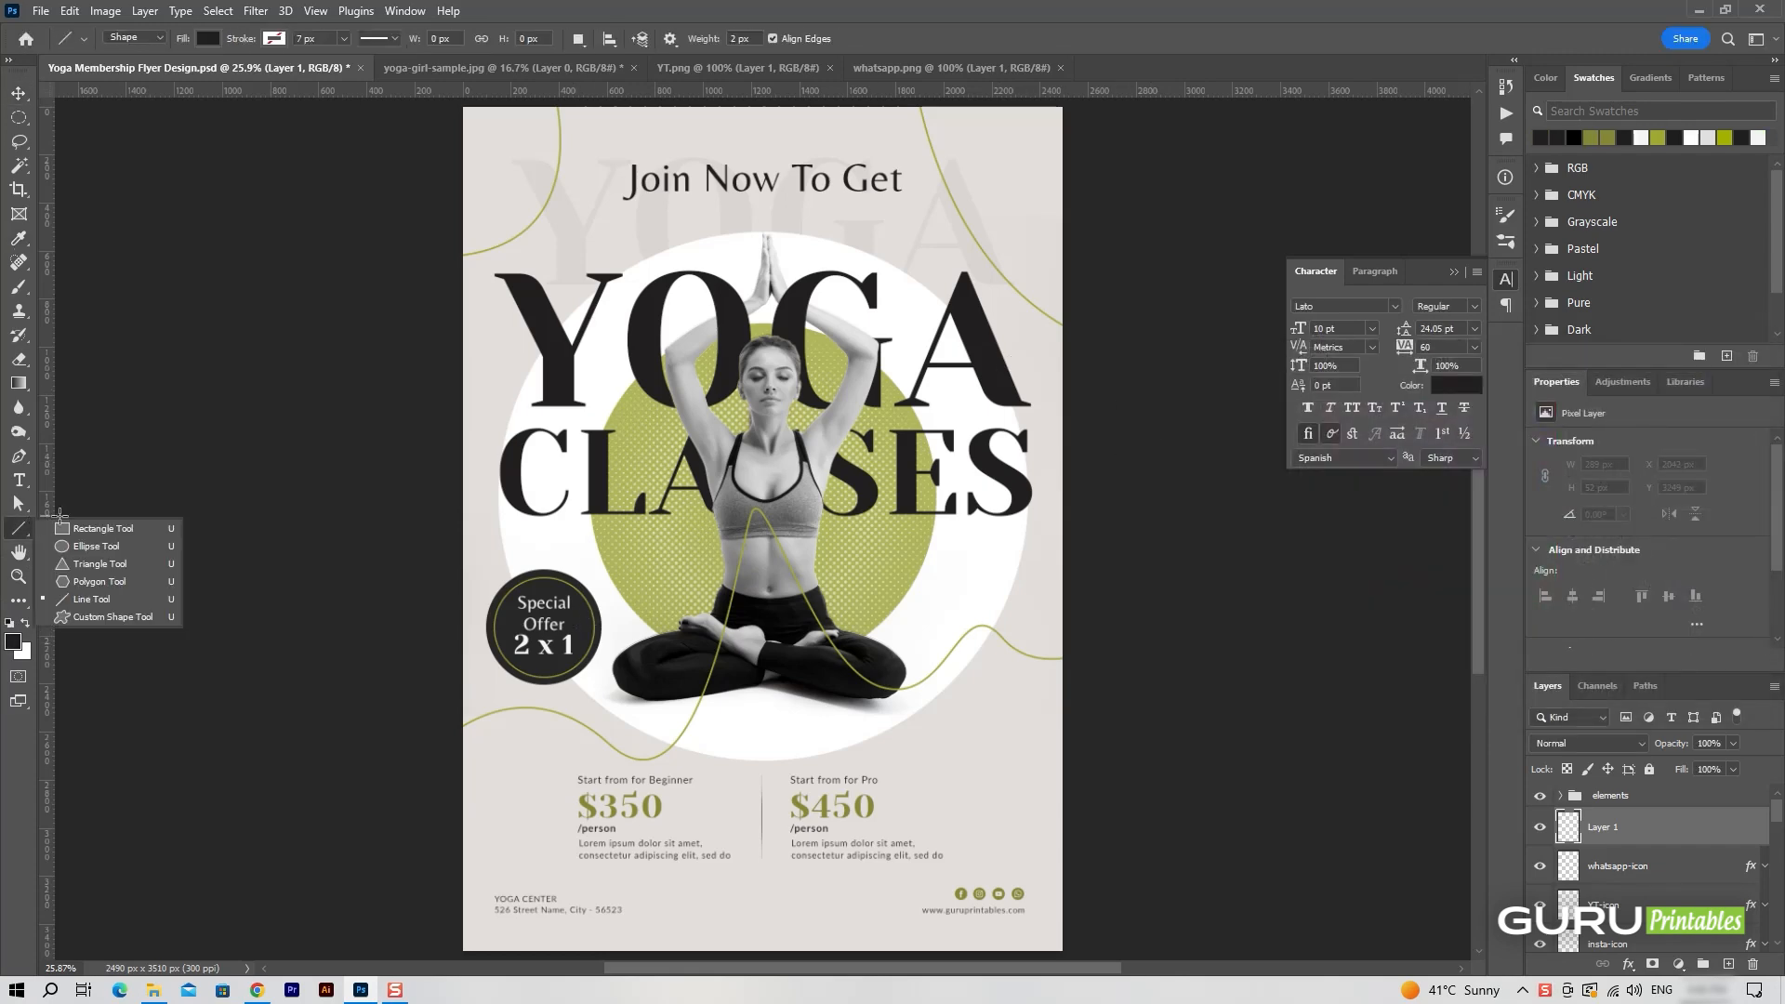
click(100, 529)
mouse_move(673, 881)
mouse_down()
mouse_move(930, 920)
mouse_move(864, 940)
mouse_up()
mouse_move(786, 885)
mouse_down()
mouse_move(785, 865)
mouse_move(771, 898)
mouse_move(848, 896)
mouse_move(795, 906)
mouse_up()
key(v)
key(ctrl+t)
key(Return)
click(1228, 678)
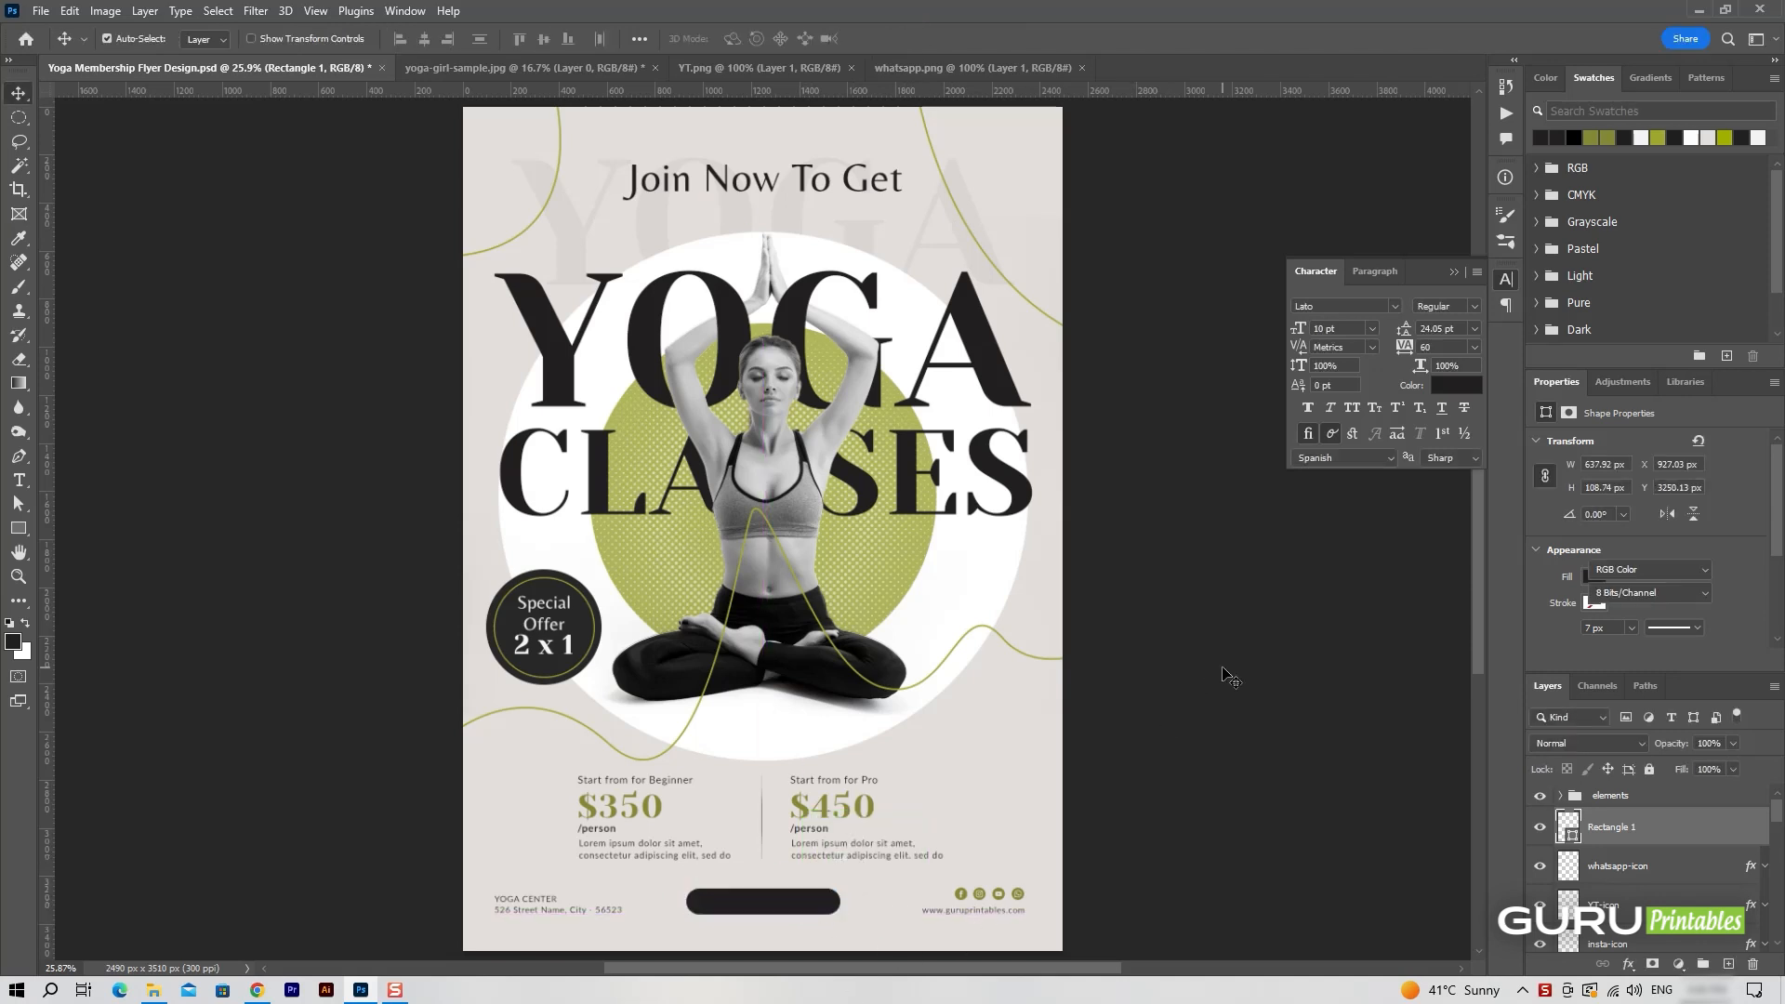
Rename the footer rectangle's layer as phone-BG.
double_click(1618, 828)
text(ph)
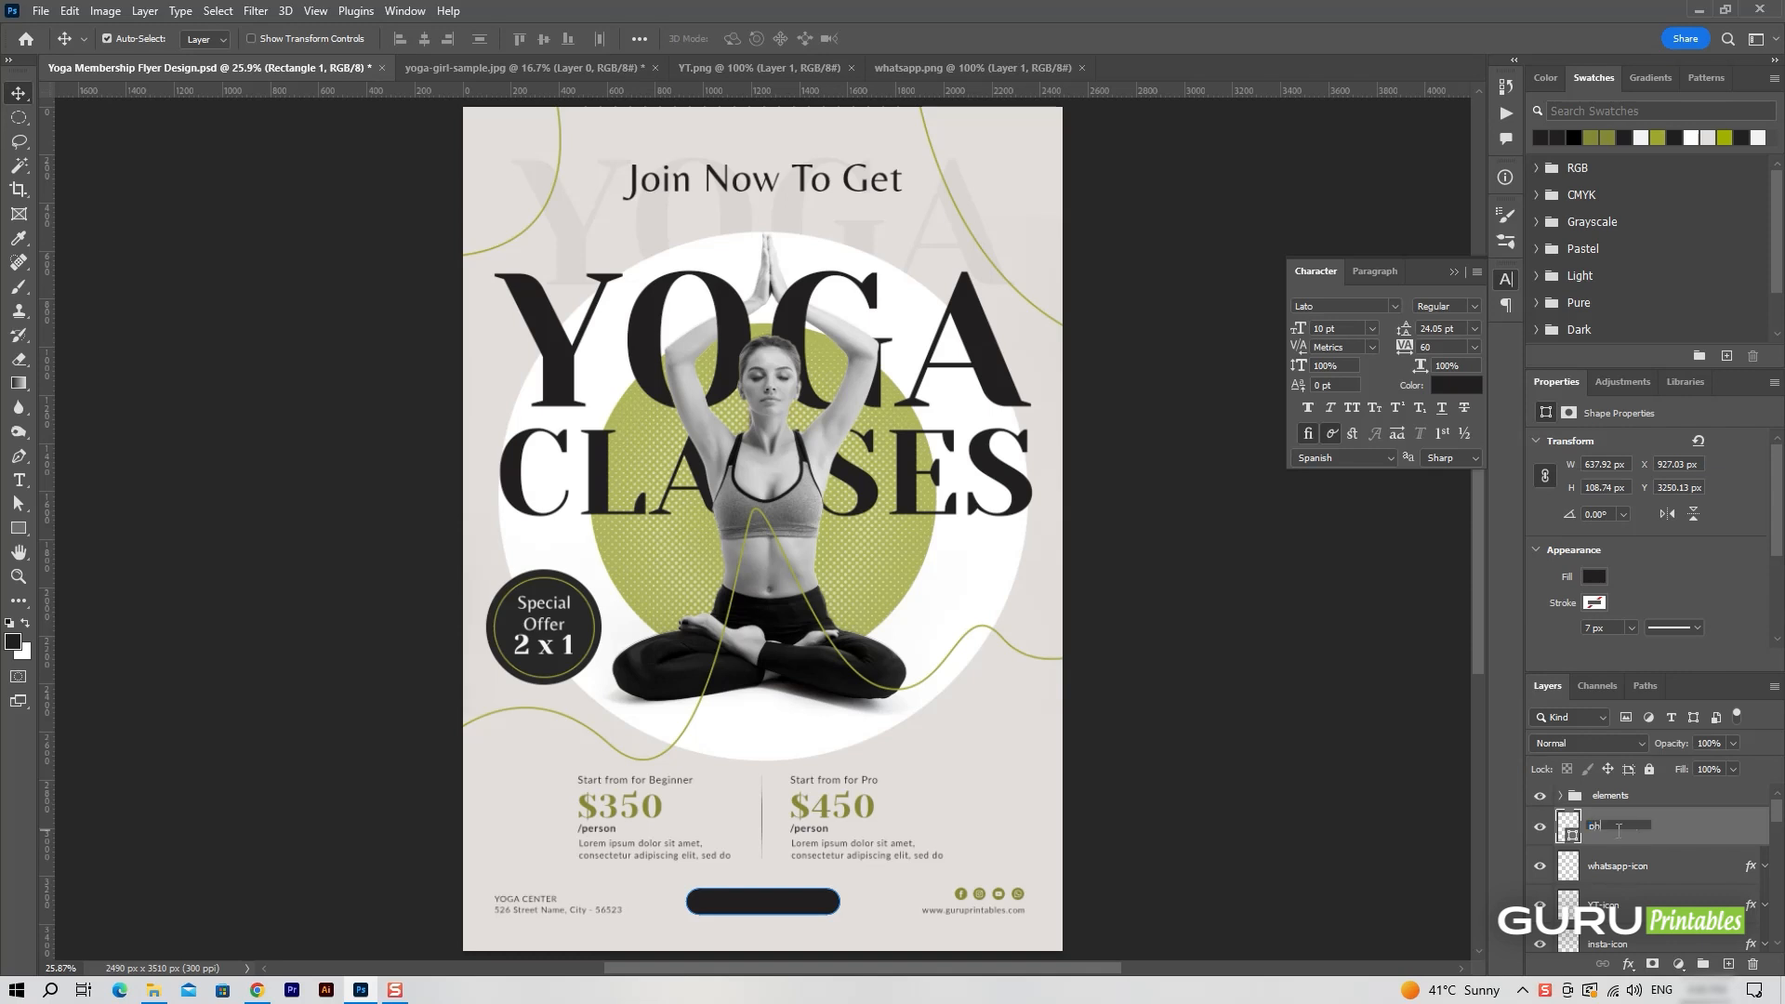
text(one-BG)
key(Return)
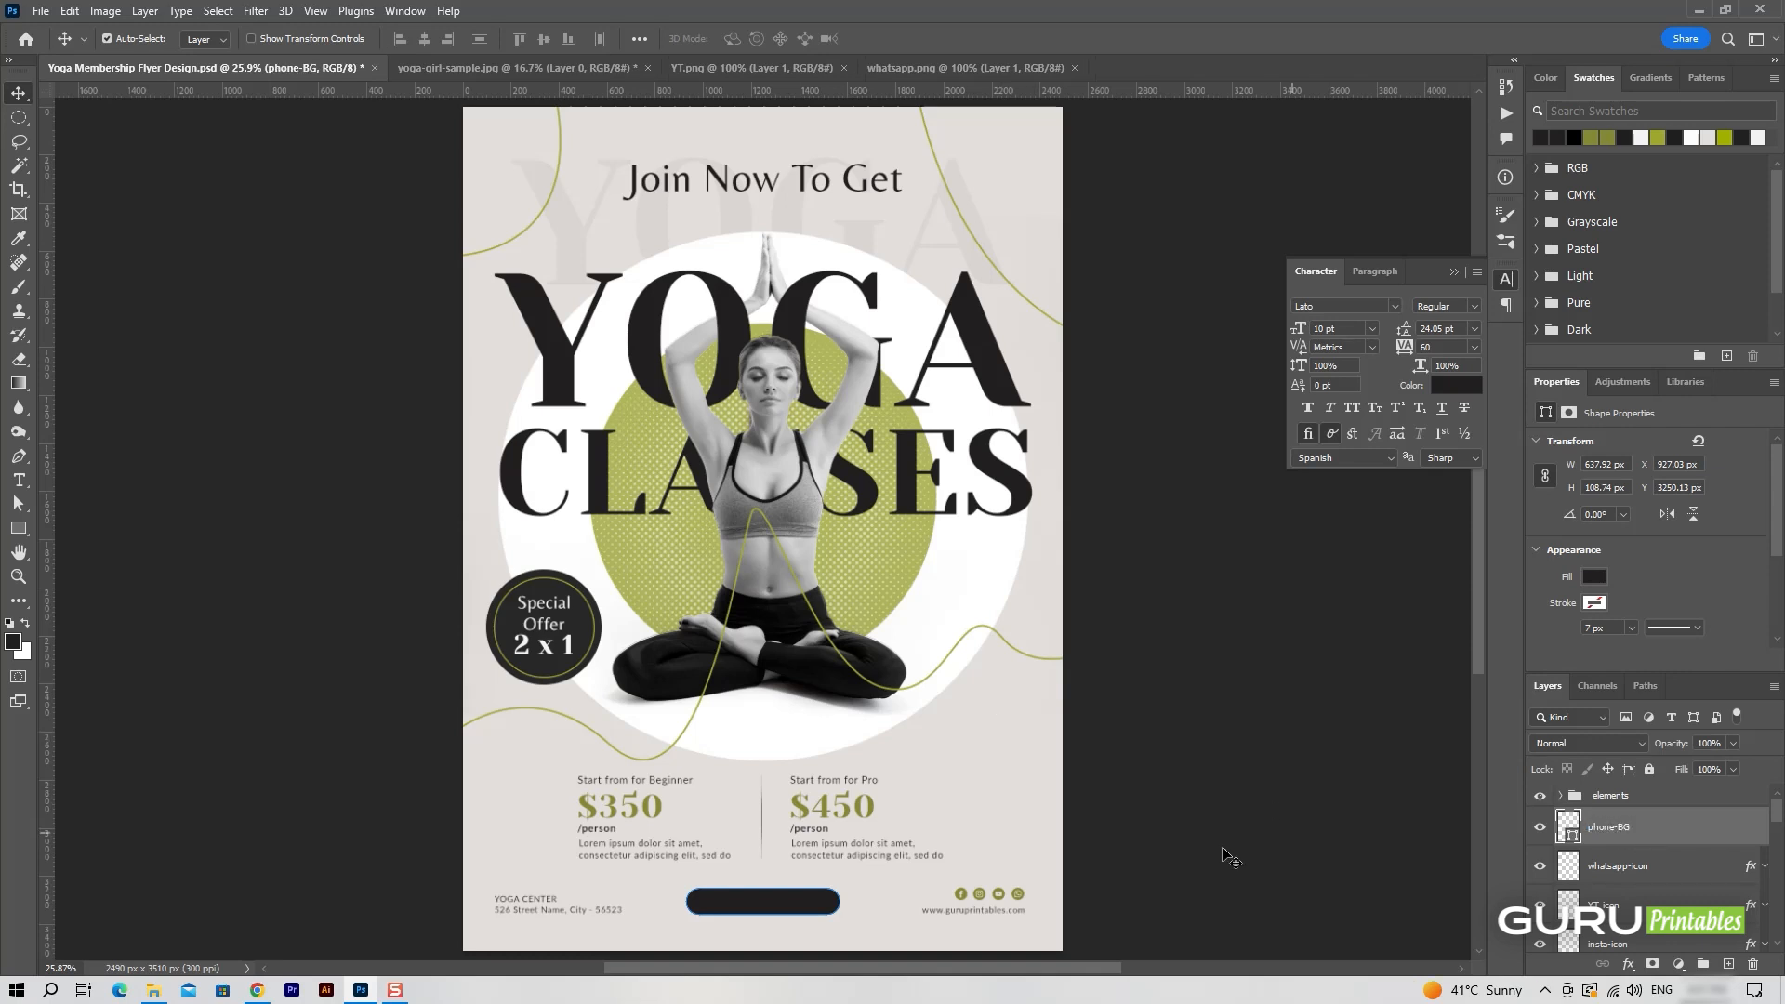
Add the phone number as white Lato Regular 10 pt text on a new layer over the dark footer button.
click(1729, 965)
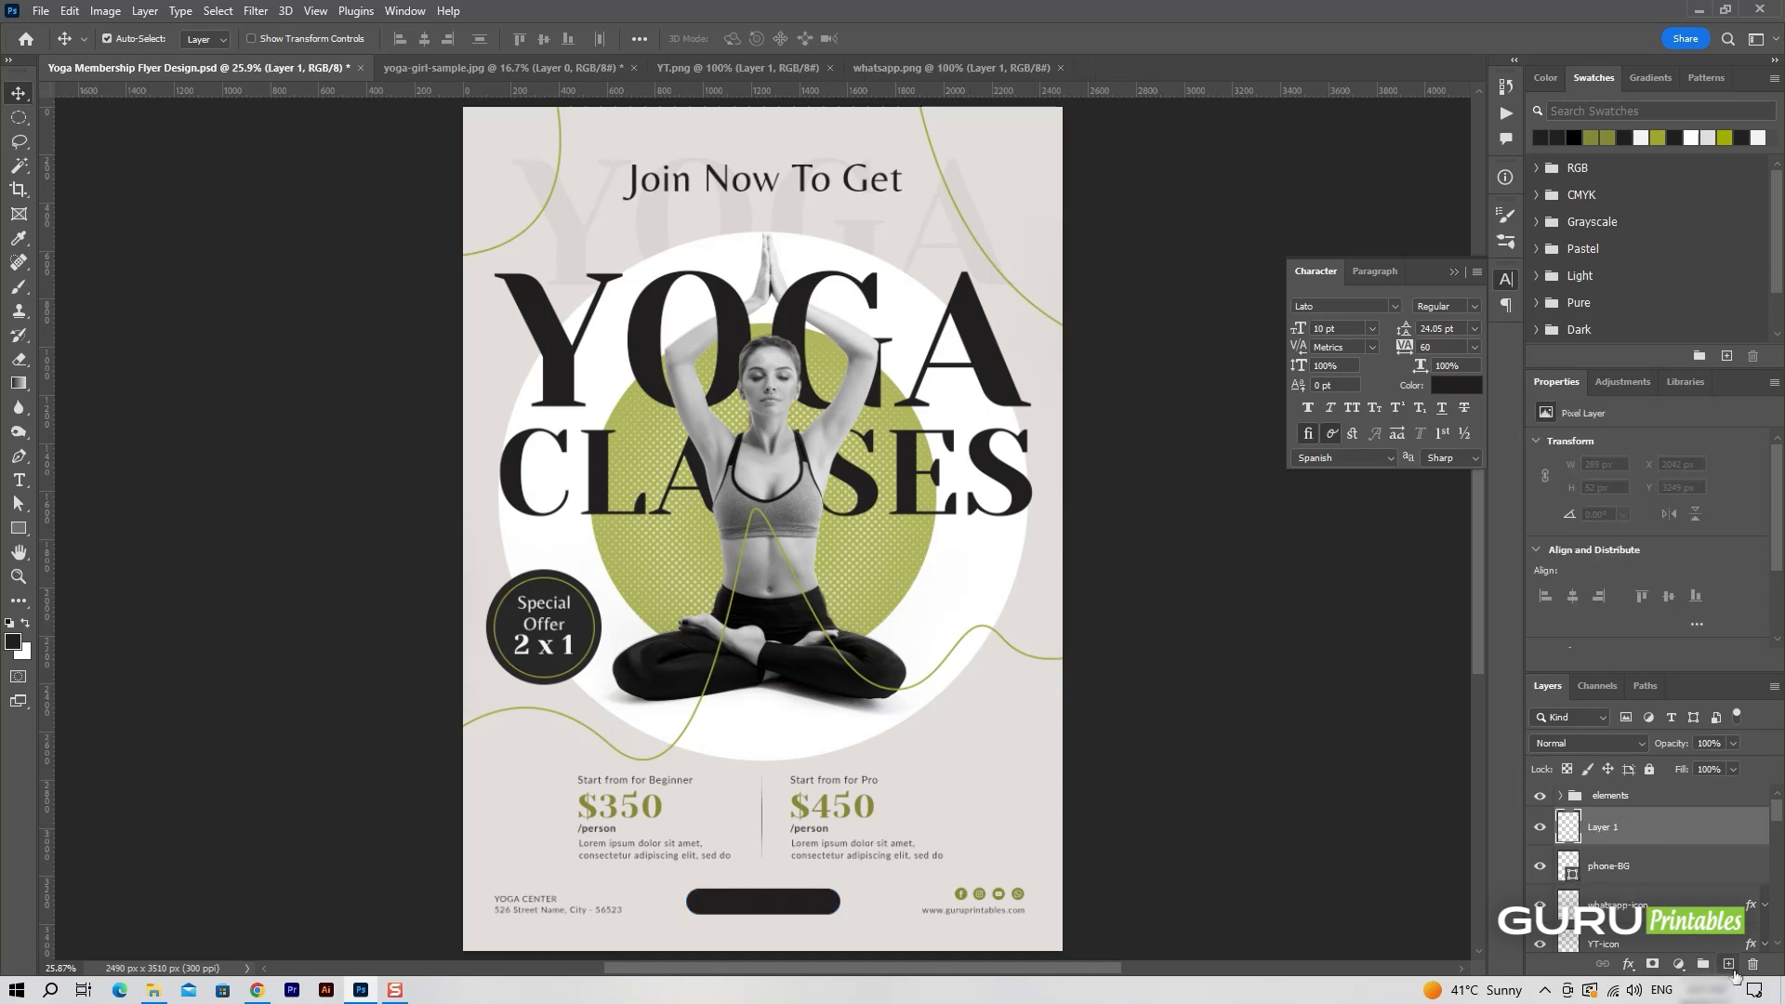
click(18, 481)
click(752, 40)
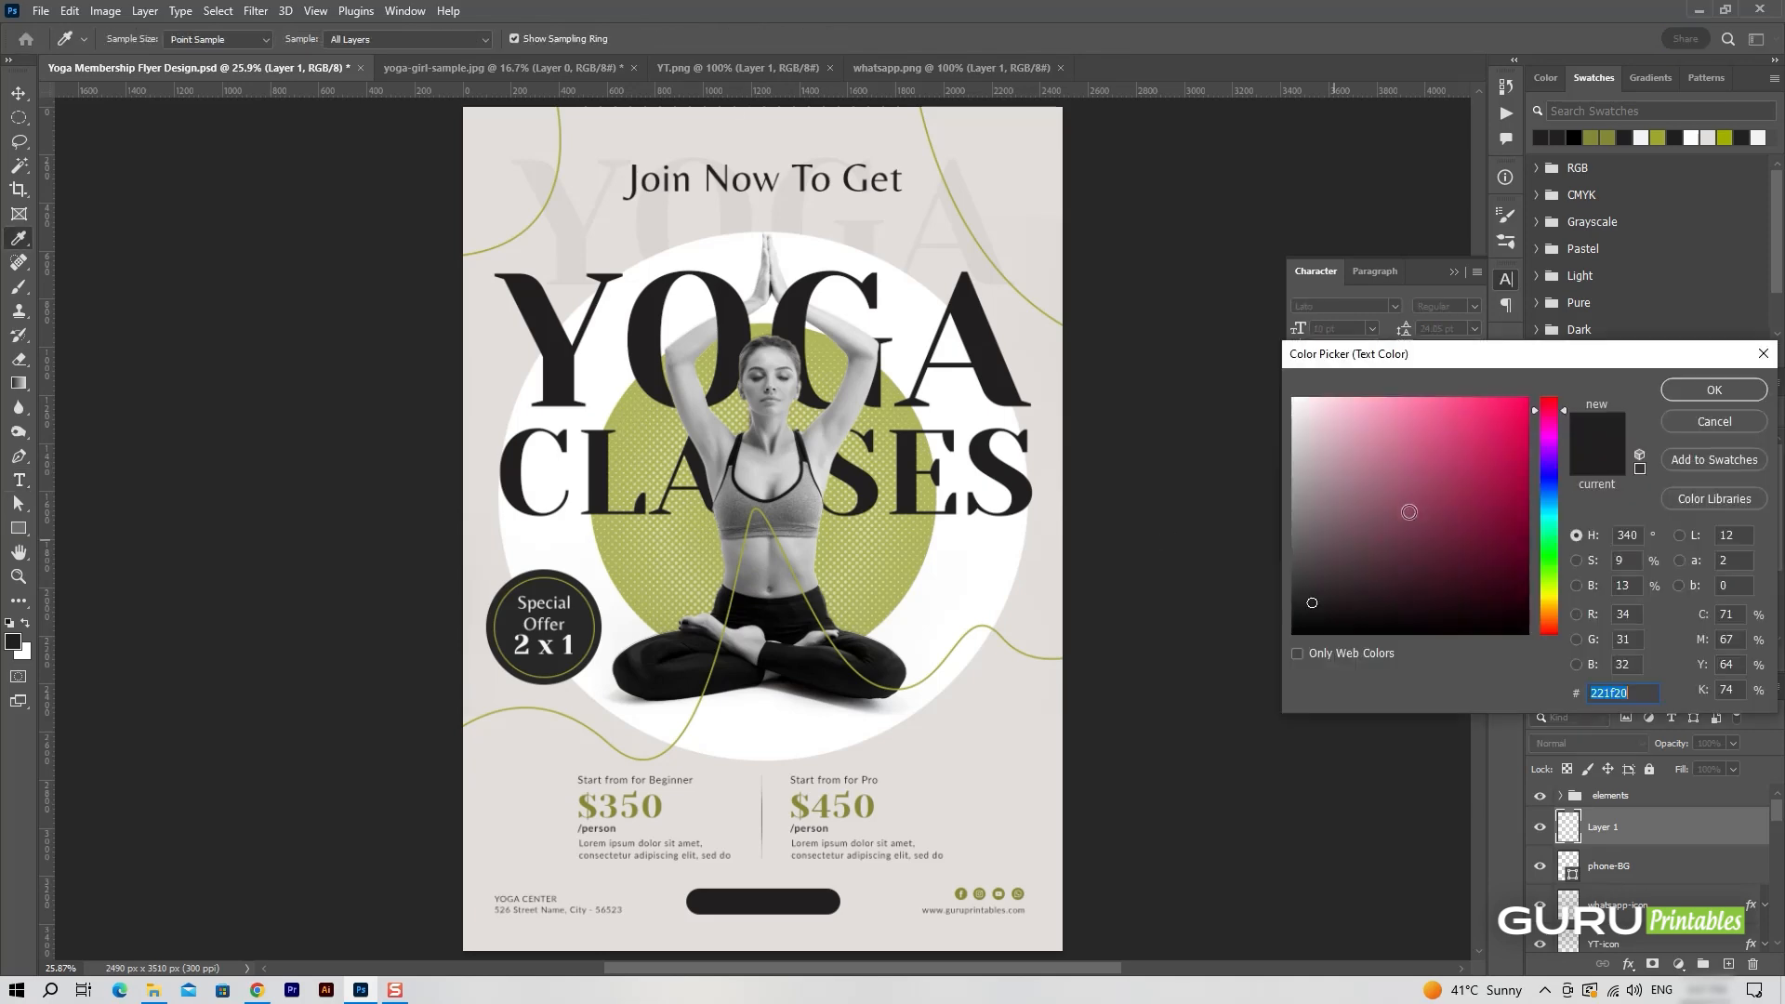
drag(1407, 511, 1292, 440)
click(914, 287)
click(1715, 390)
click(758, 900)
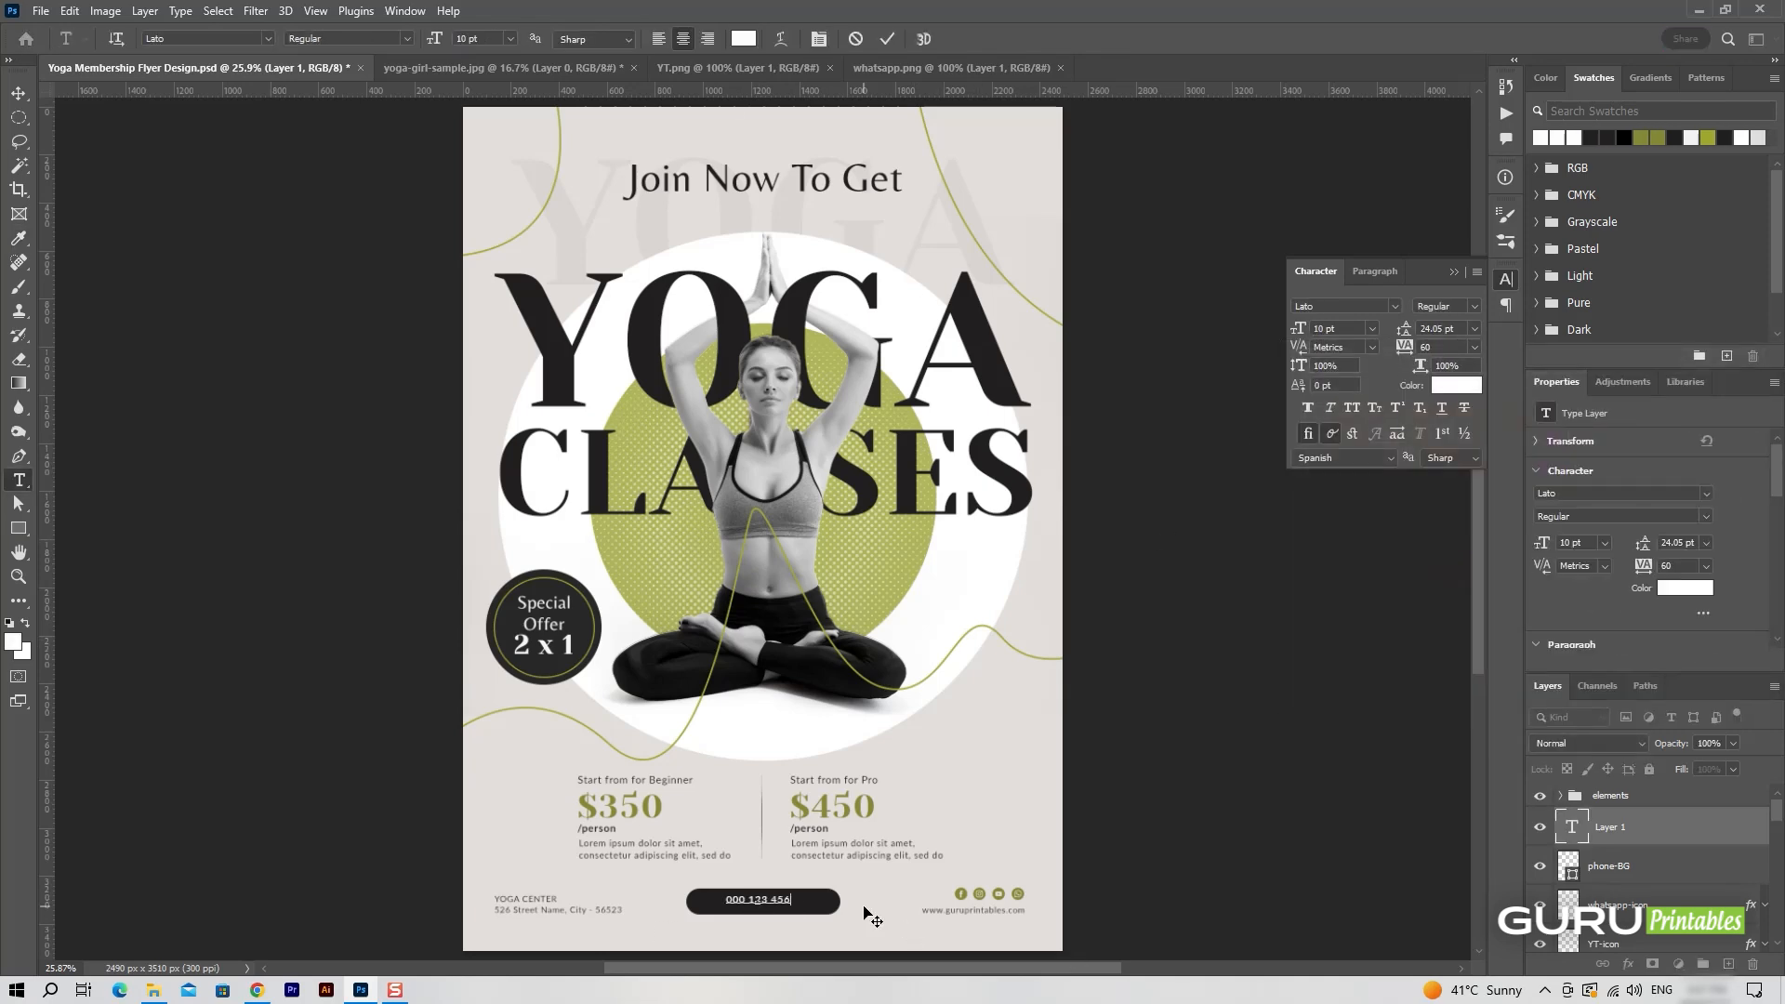
click(887, 39)
Enlarge the phone number to about 11.72 pt, centre it in the dark button and link it with the phone-BG layer.
key(v)
drag(790, 898, 816, 911)
key(ctrl+t)
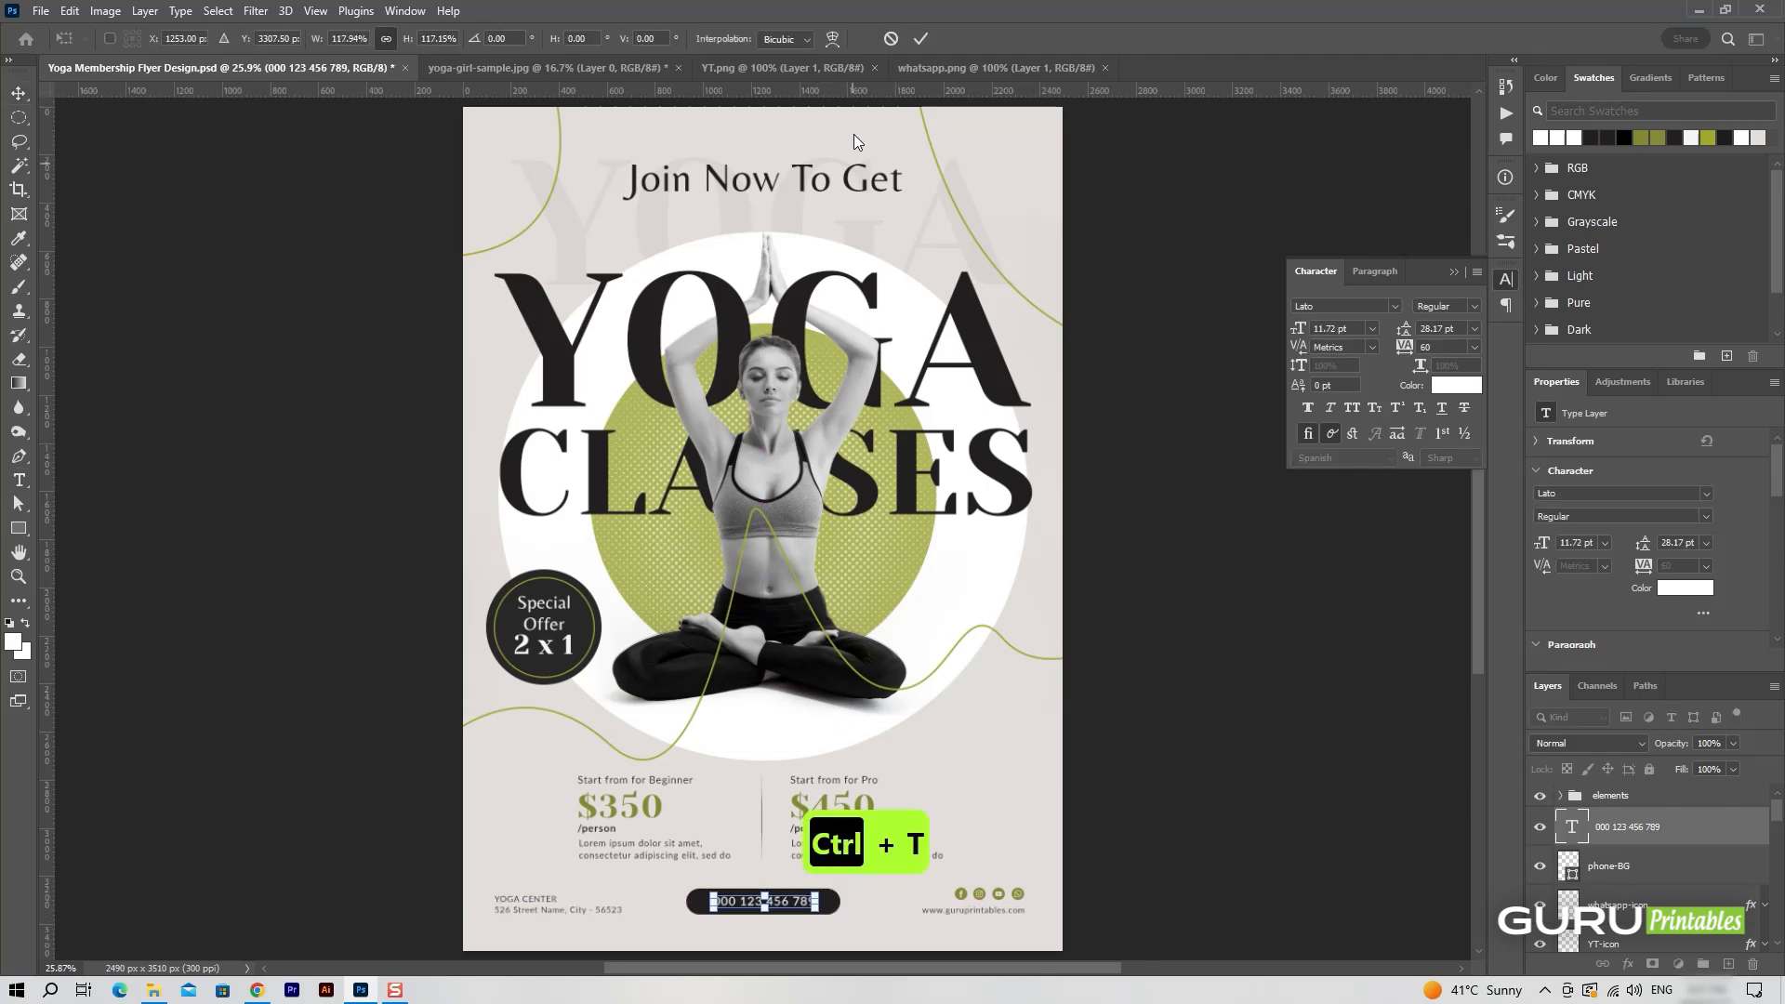
click(921, 39)
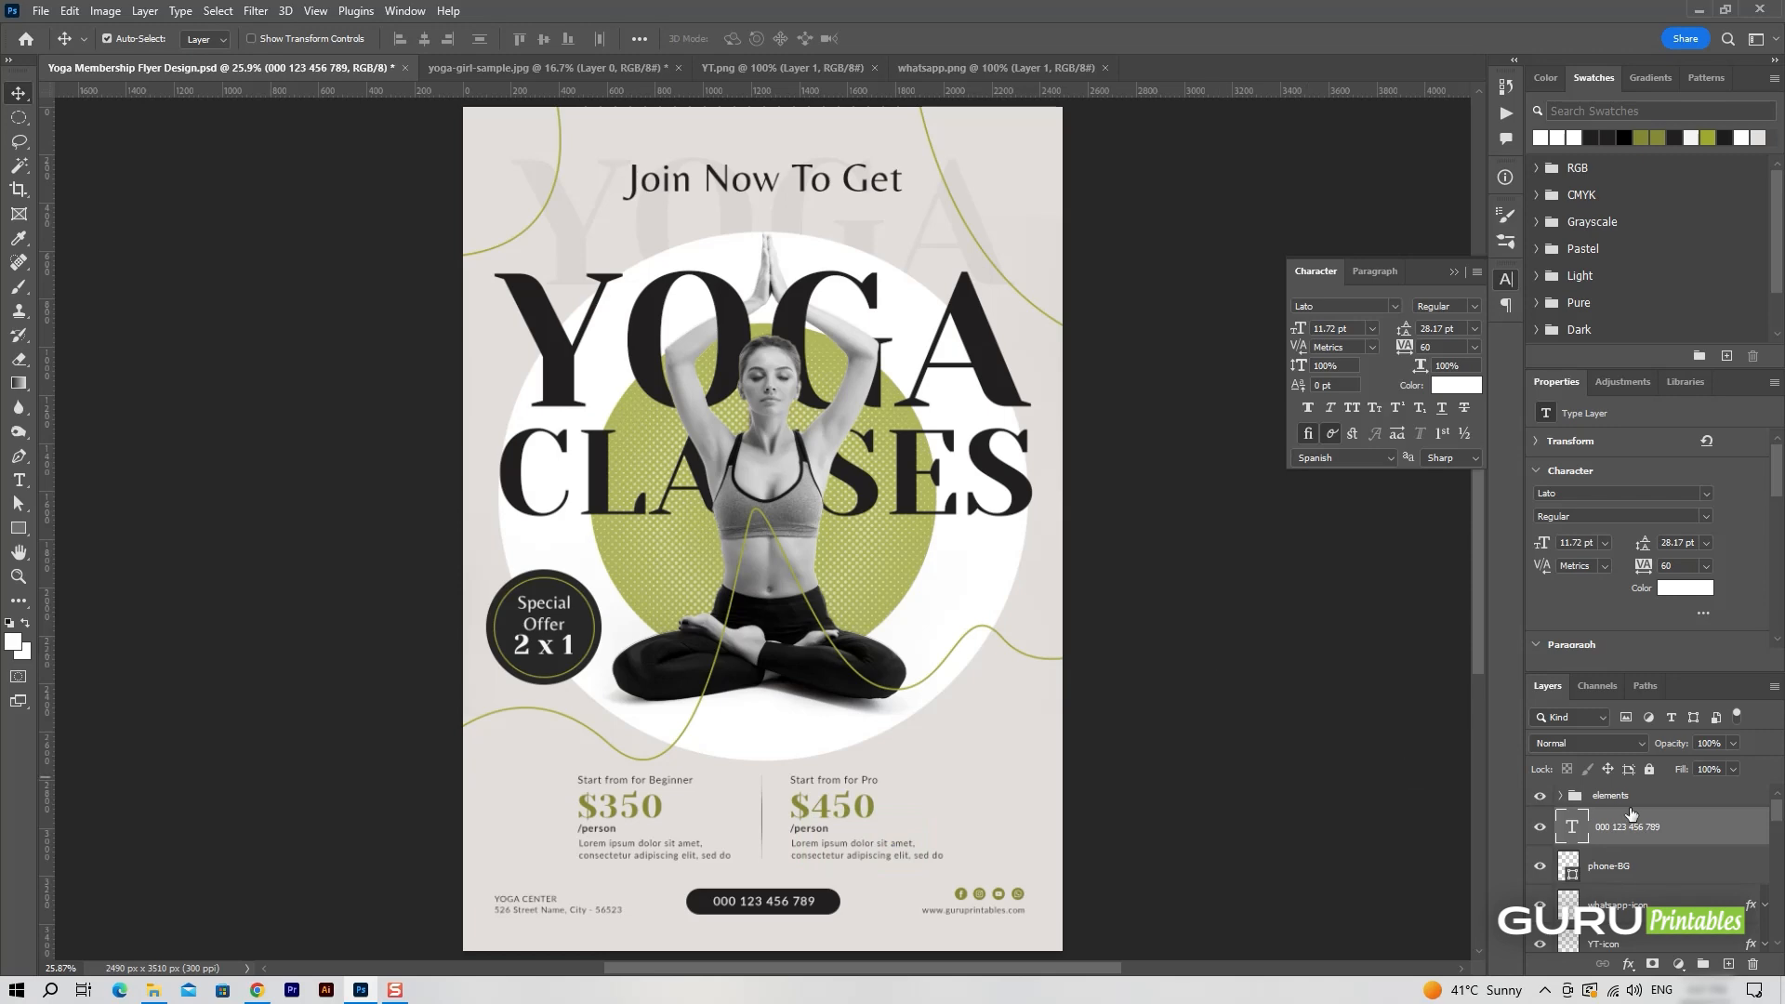
shift+click(1635, 865)
click(1655, 831)
click(1454, 271)
Open sample-logo.png and place it in the flyer's upper-right corner, scaled to about 158 by 158 px.
click(41, 11)
click(75, 51)
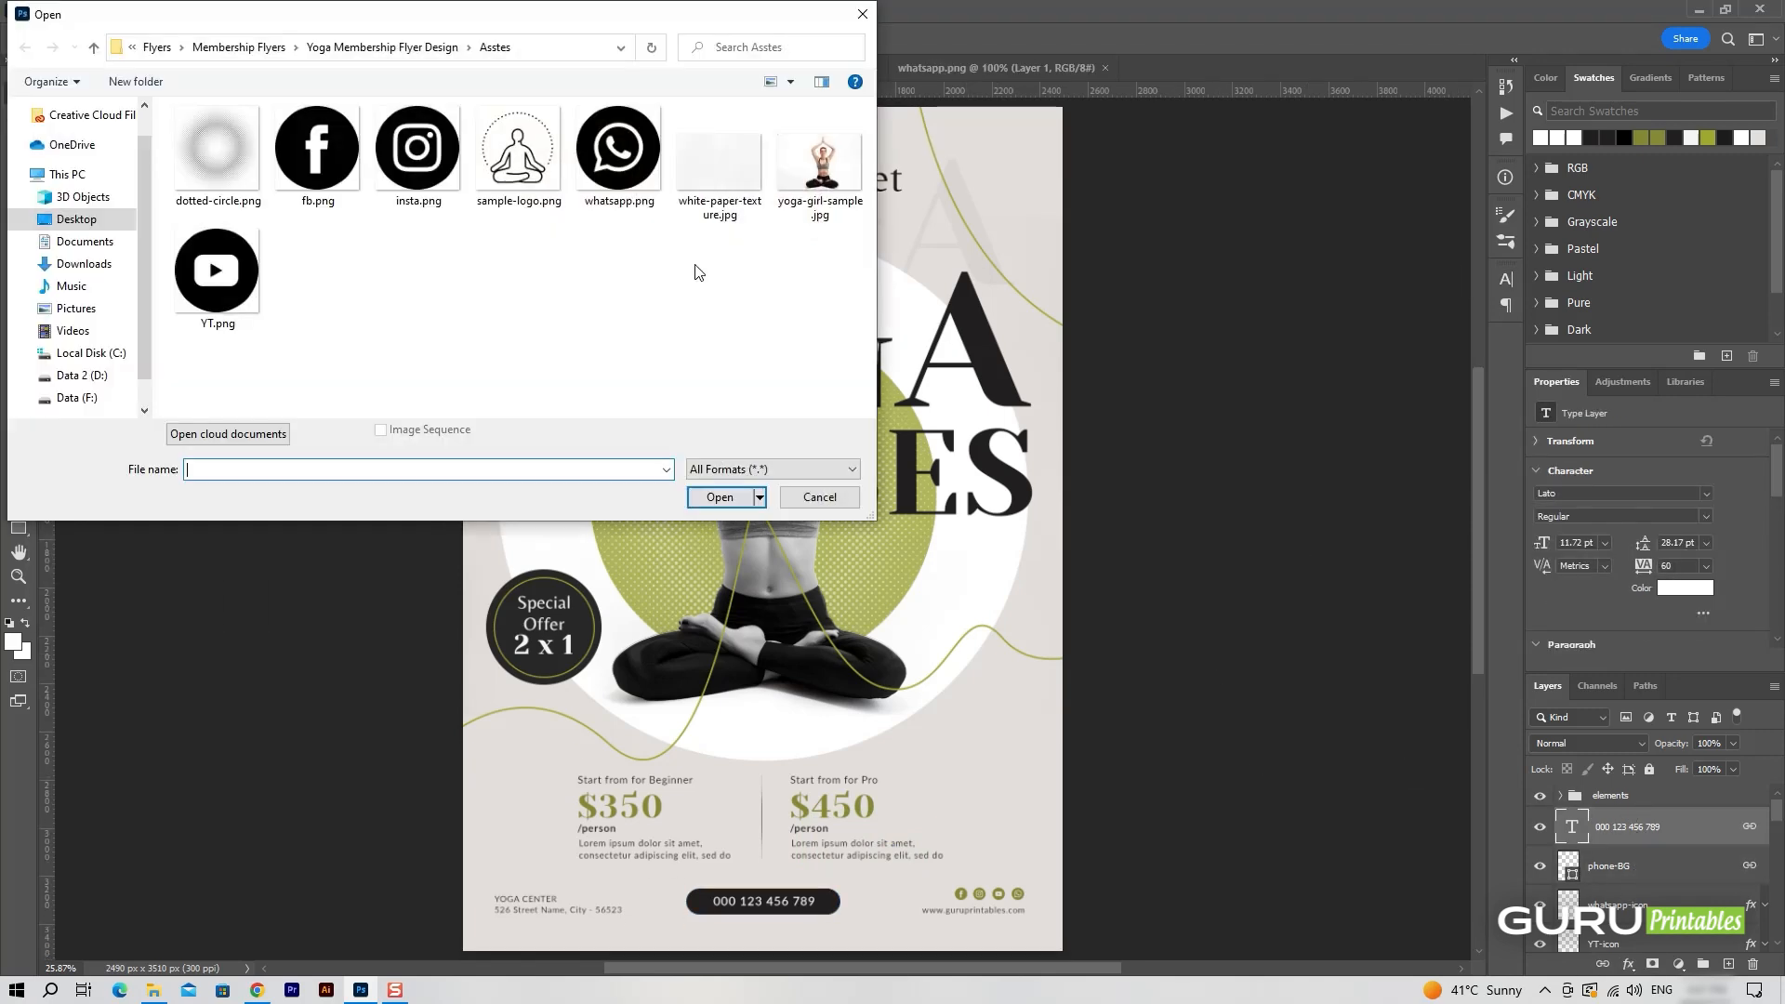
double_click(510, 156)
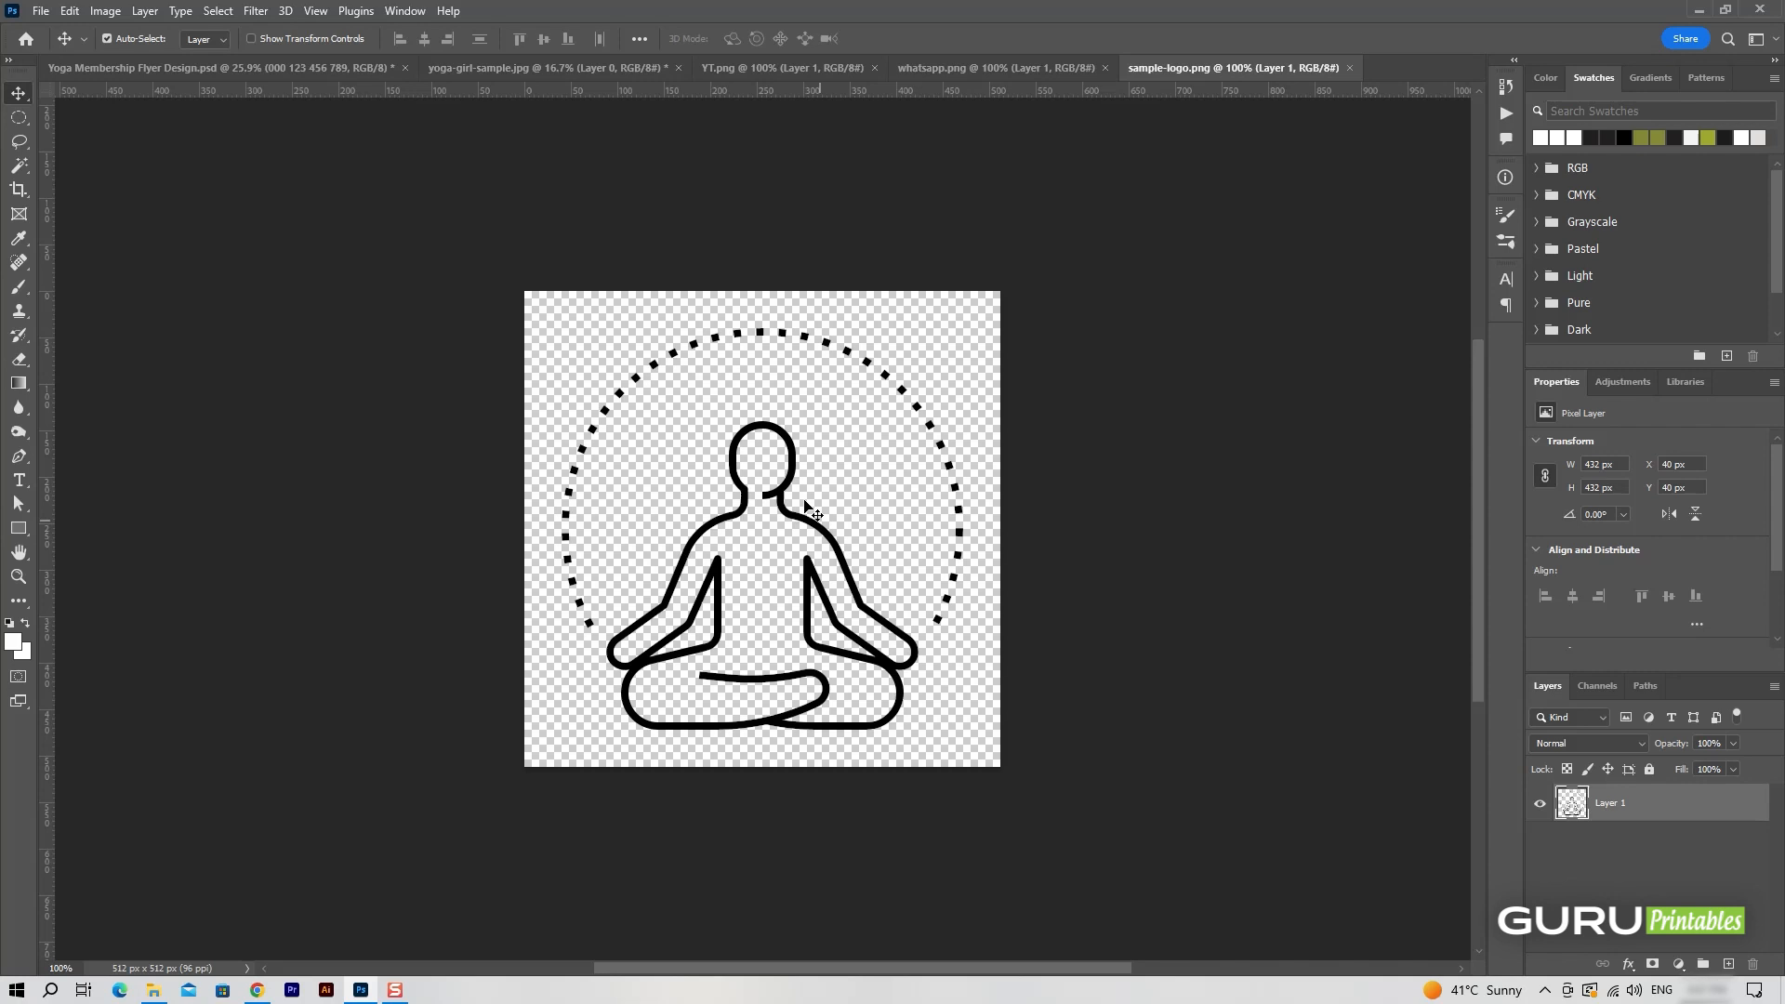
drag(815, 511, 1012, 146)
key(ctrl+t)
click(920, 39)
key(ctrl+t)
click(921, 38)
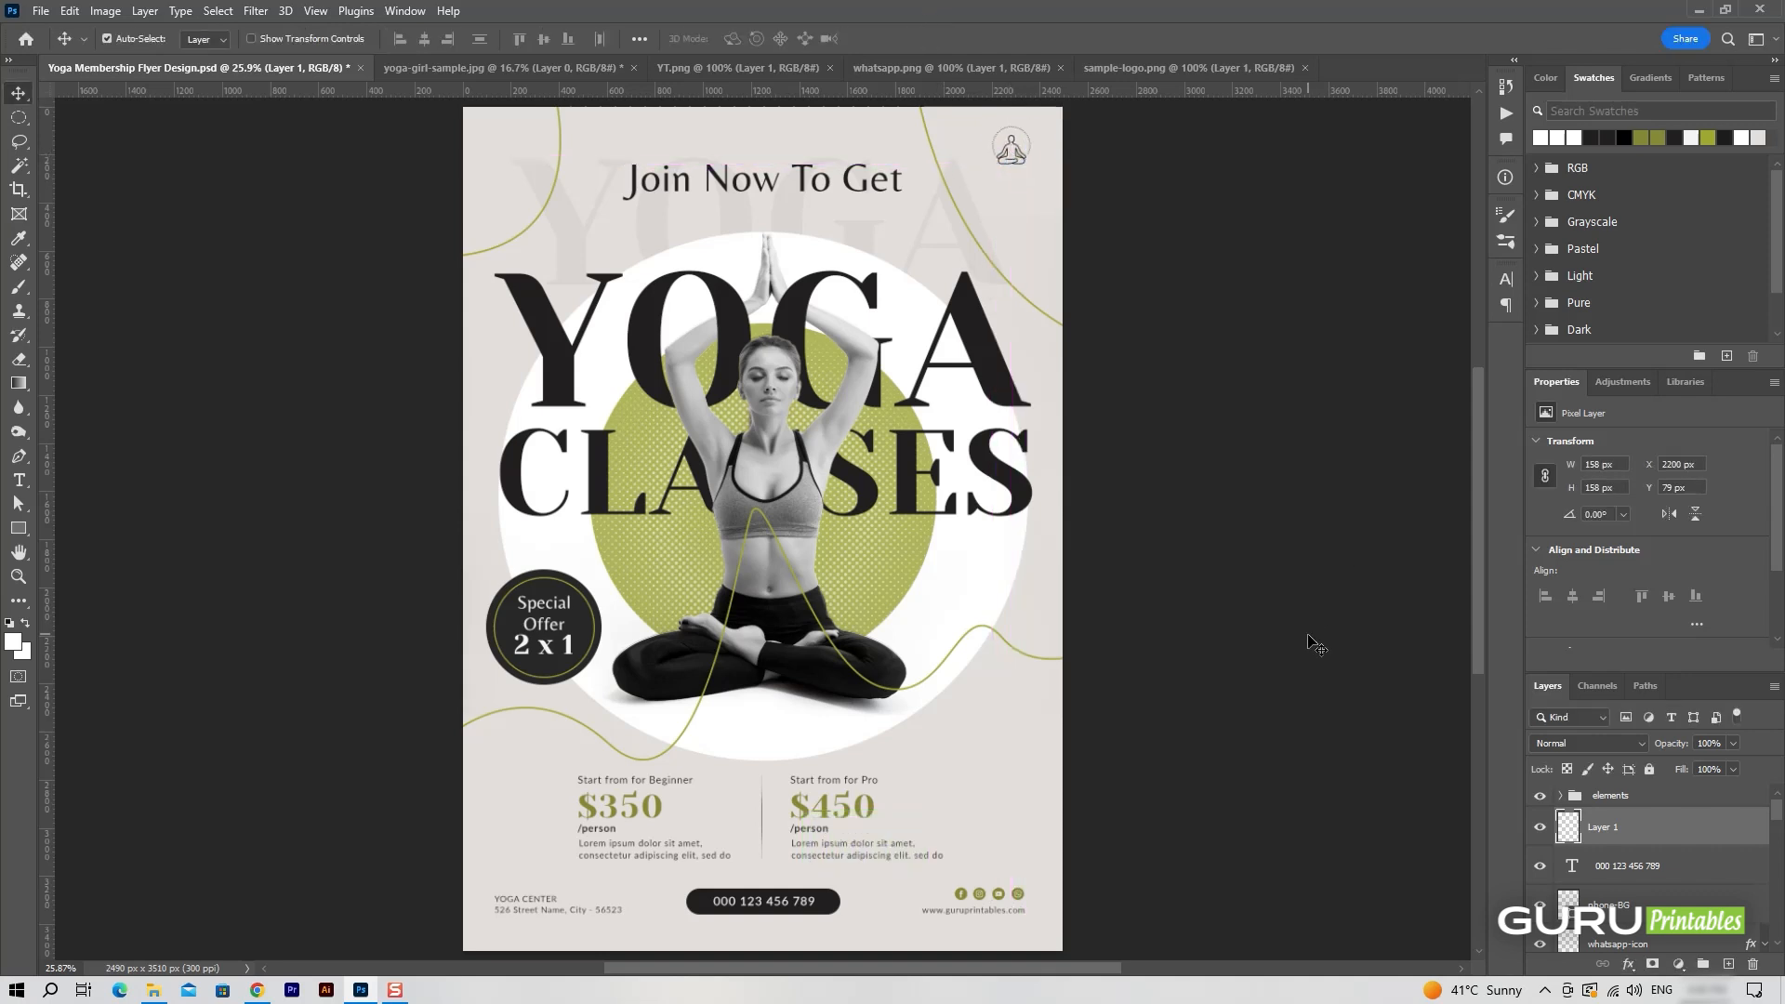
Rename the placed logo's layer as sample-logo.
double_click(1607, 826)
text(sample-logo)
key(Return)
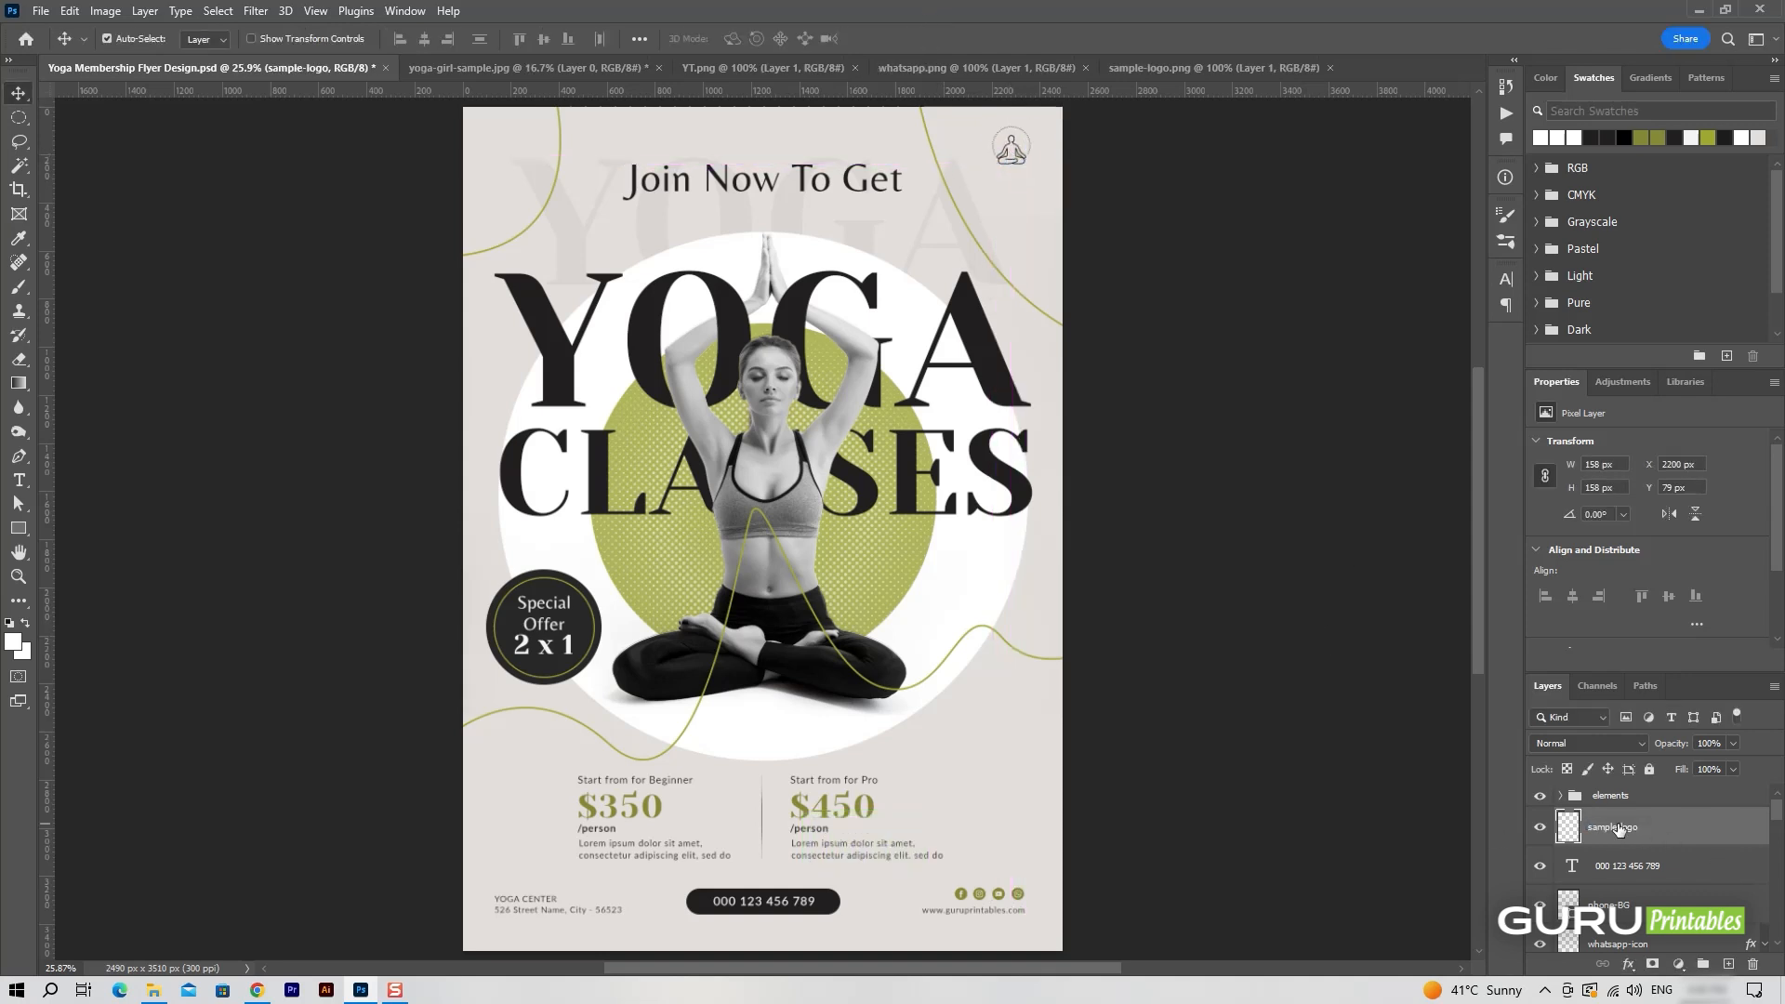
Add a new layer above sample-logo and set the text colour to the olive green sampled from the $350 price.
click(1728, 965)
key(t)
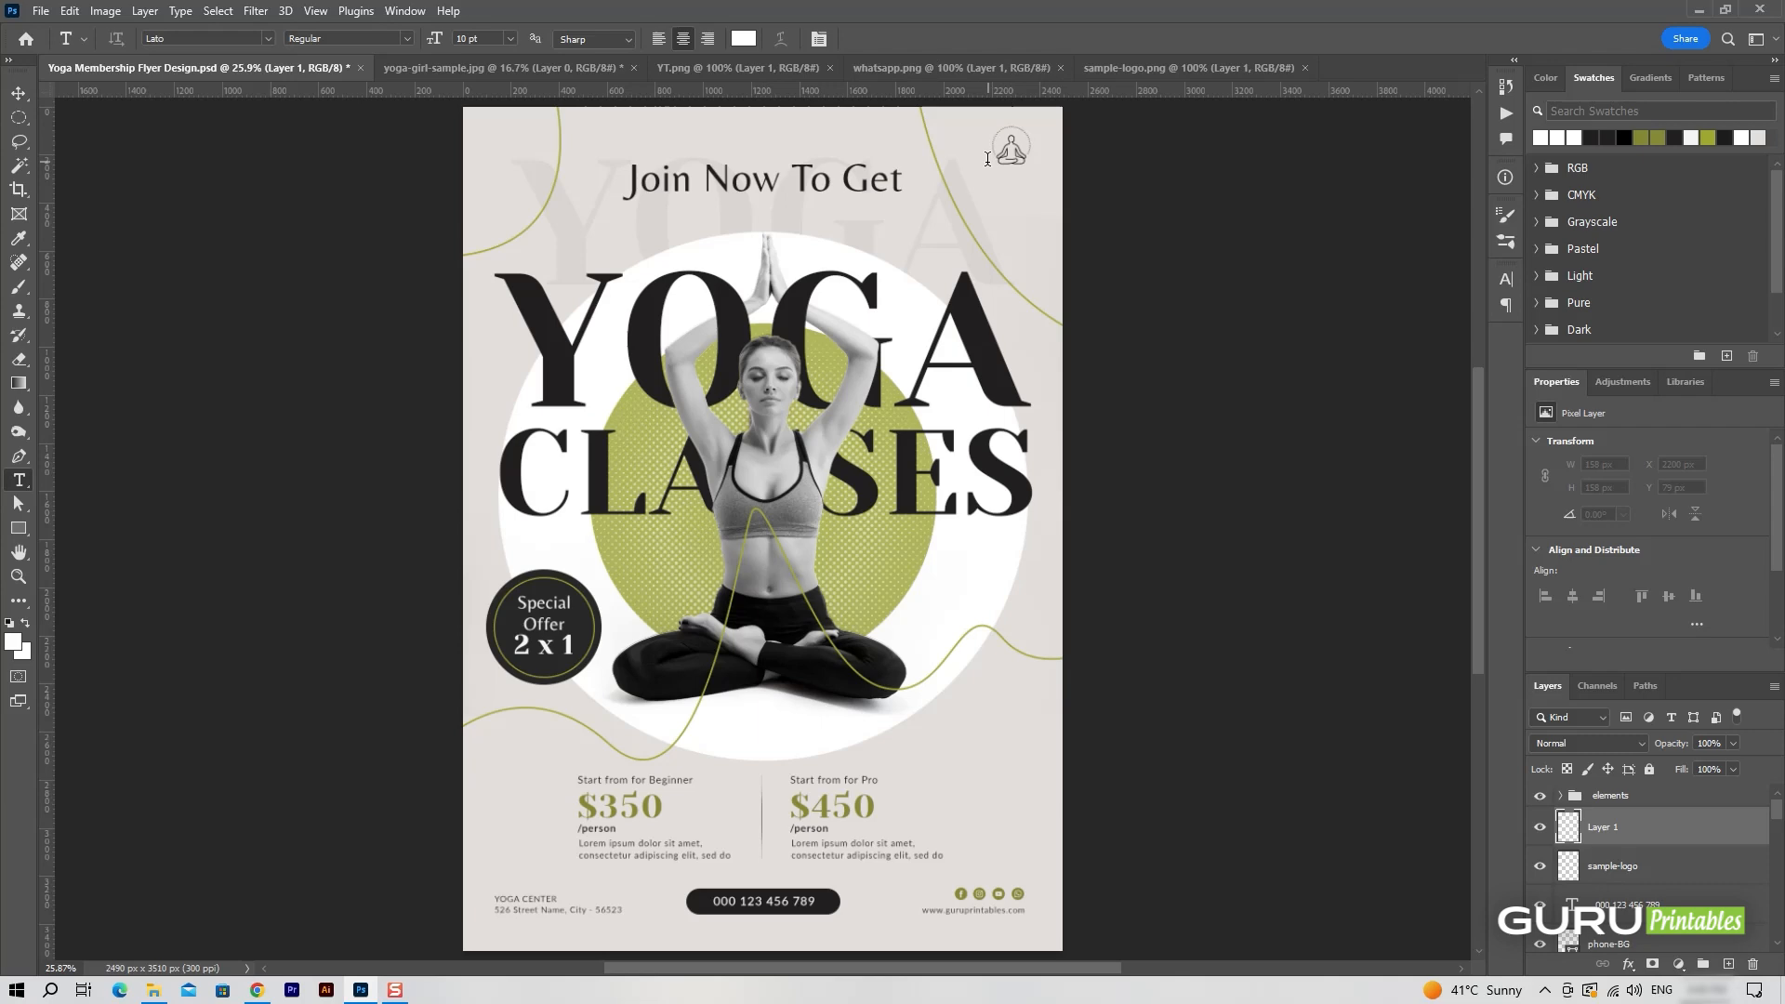
click(744, 40)
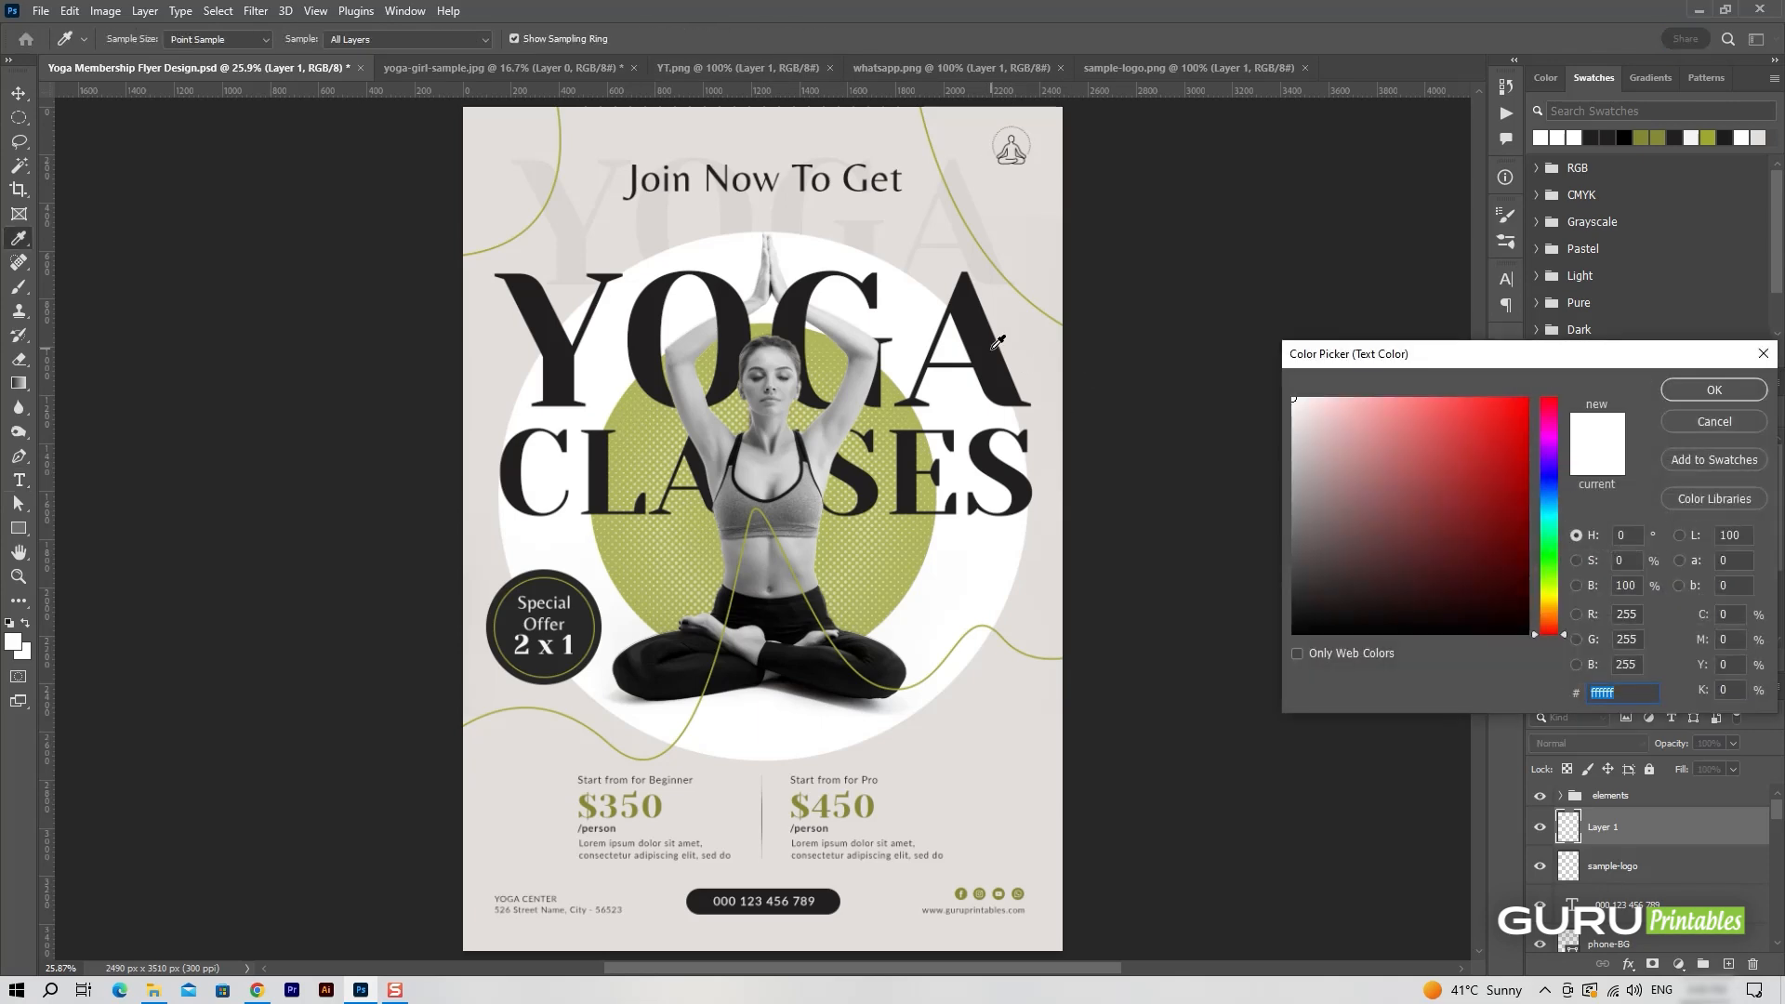
click(649, 805)
key(Return)
click(1010, 197)
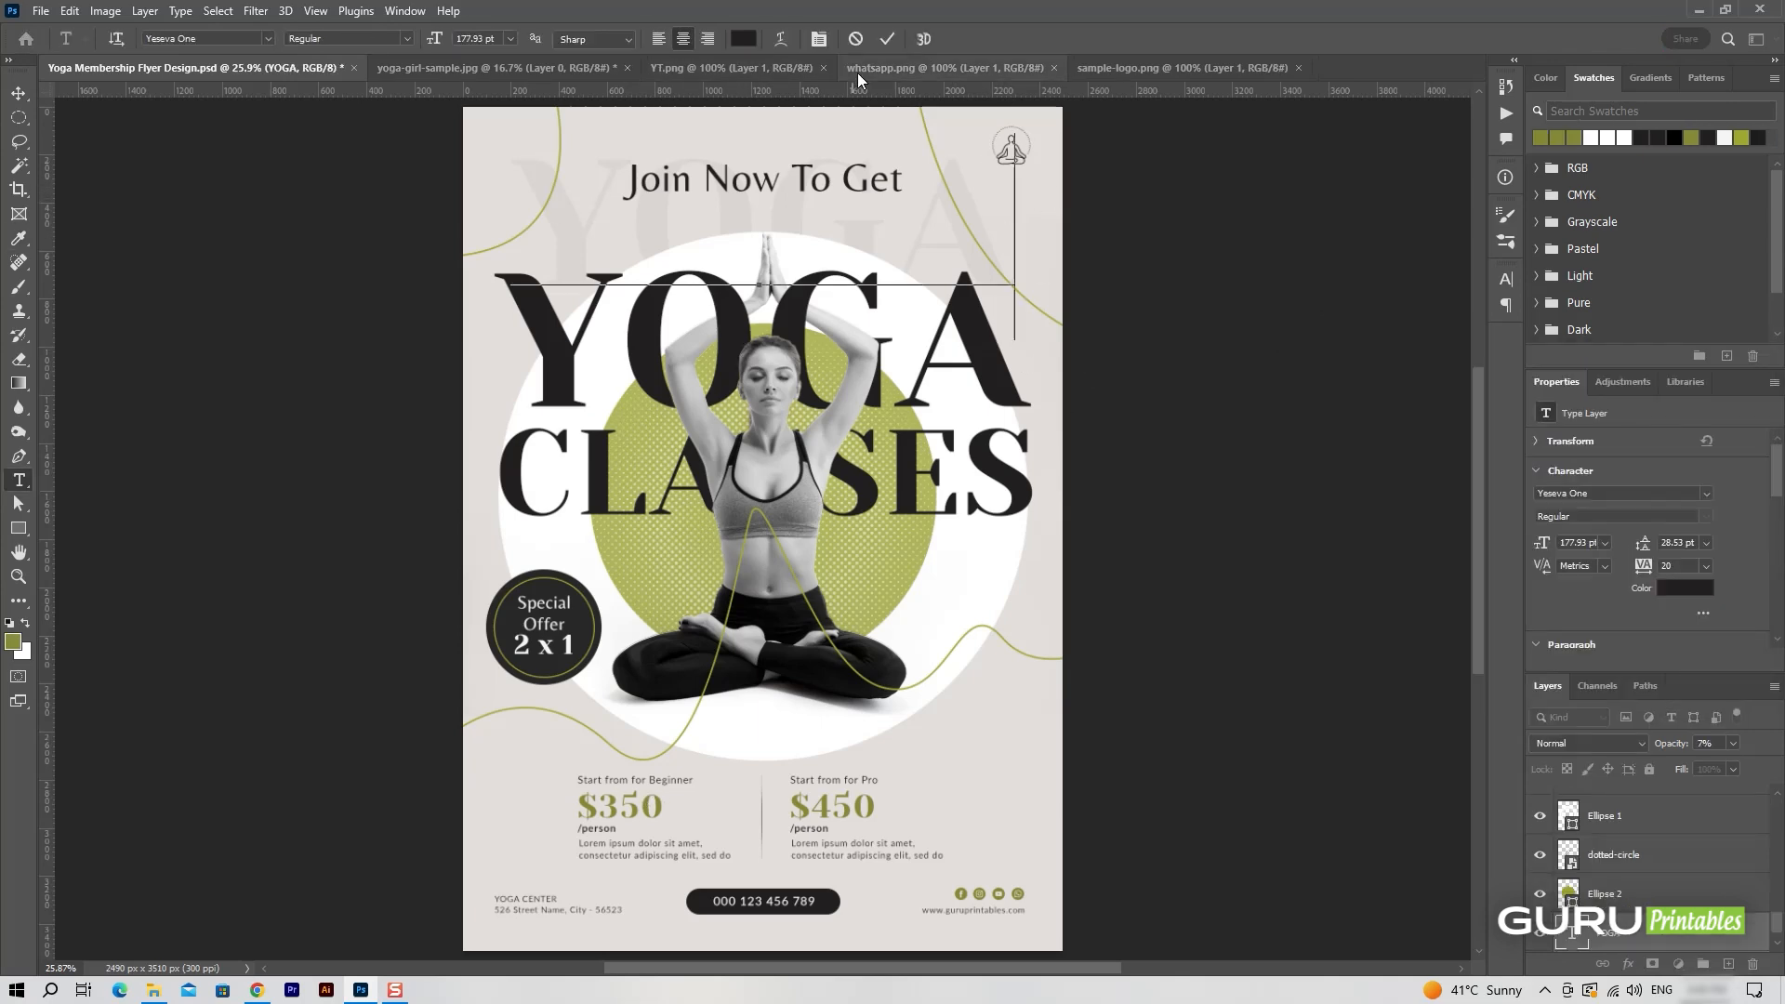
click(856, 40)
scroll(1685, 834, up, 10)
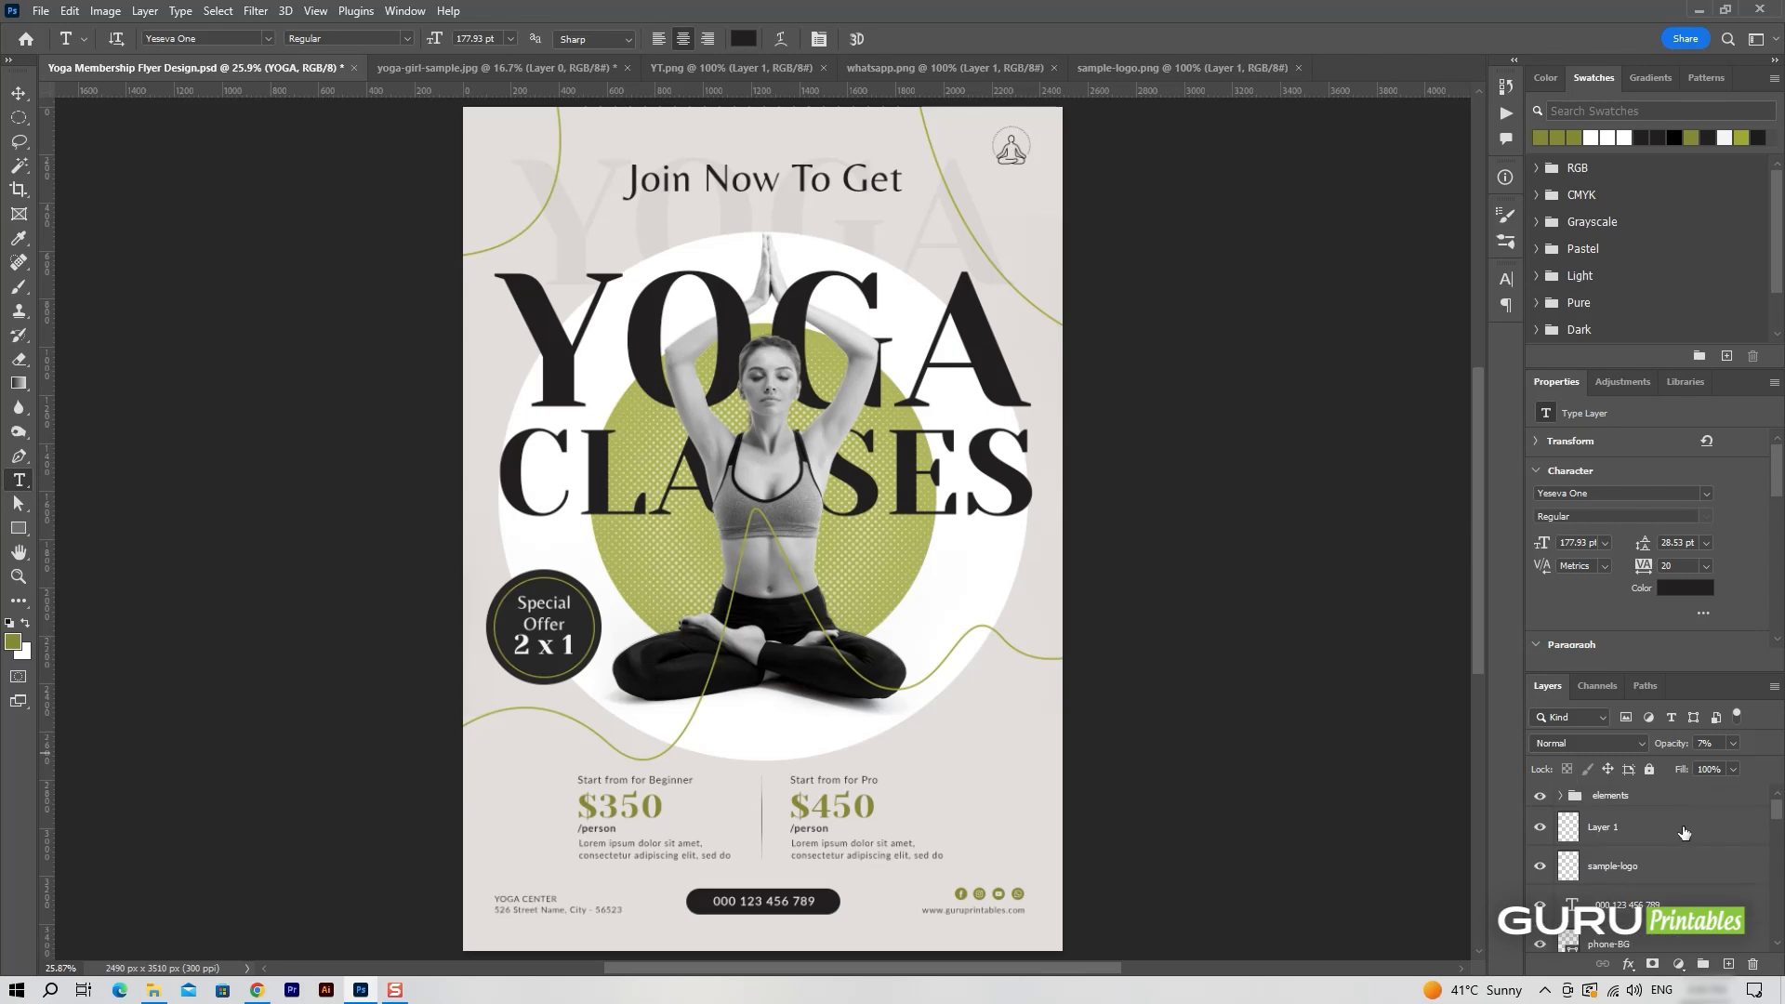
Add the text YOUR in dark Lato Light 22 pt on the new empty layer.
click(1685, 833)
click(1045, 744)
click(820, 47)
drag(1299, 331, 1184, 363)
click(225, 42)
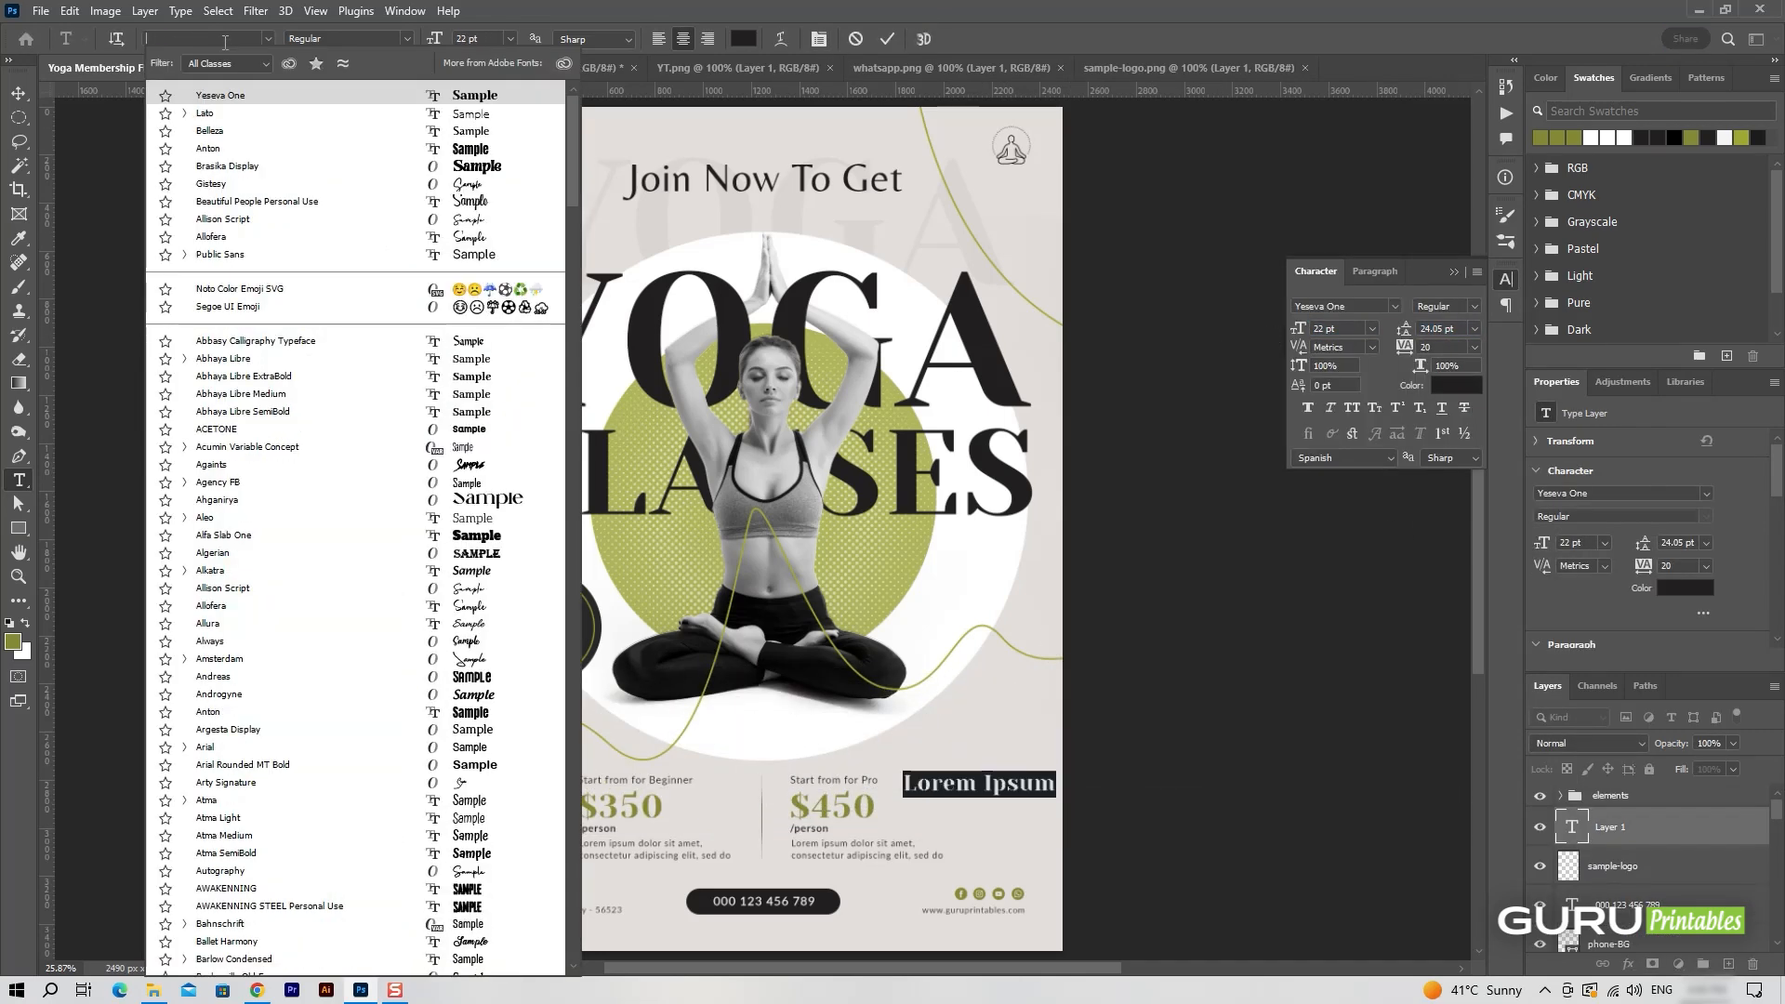
text(lato)
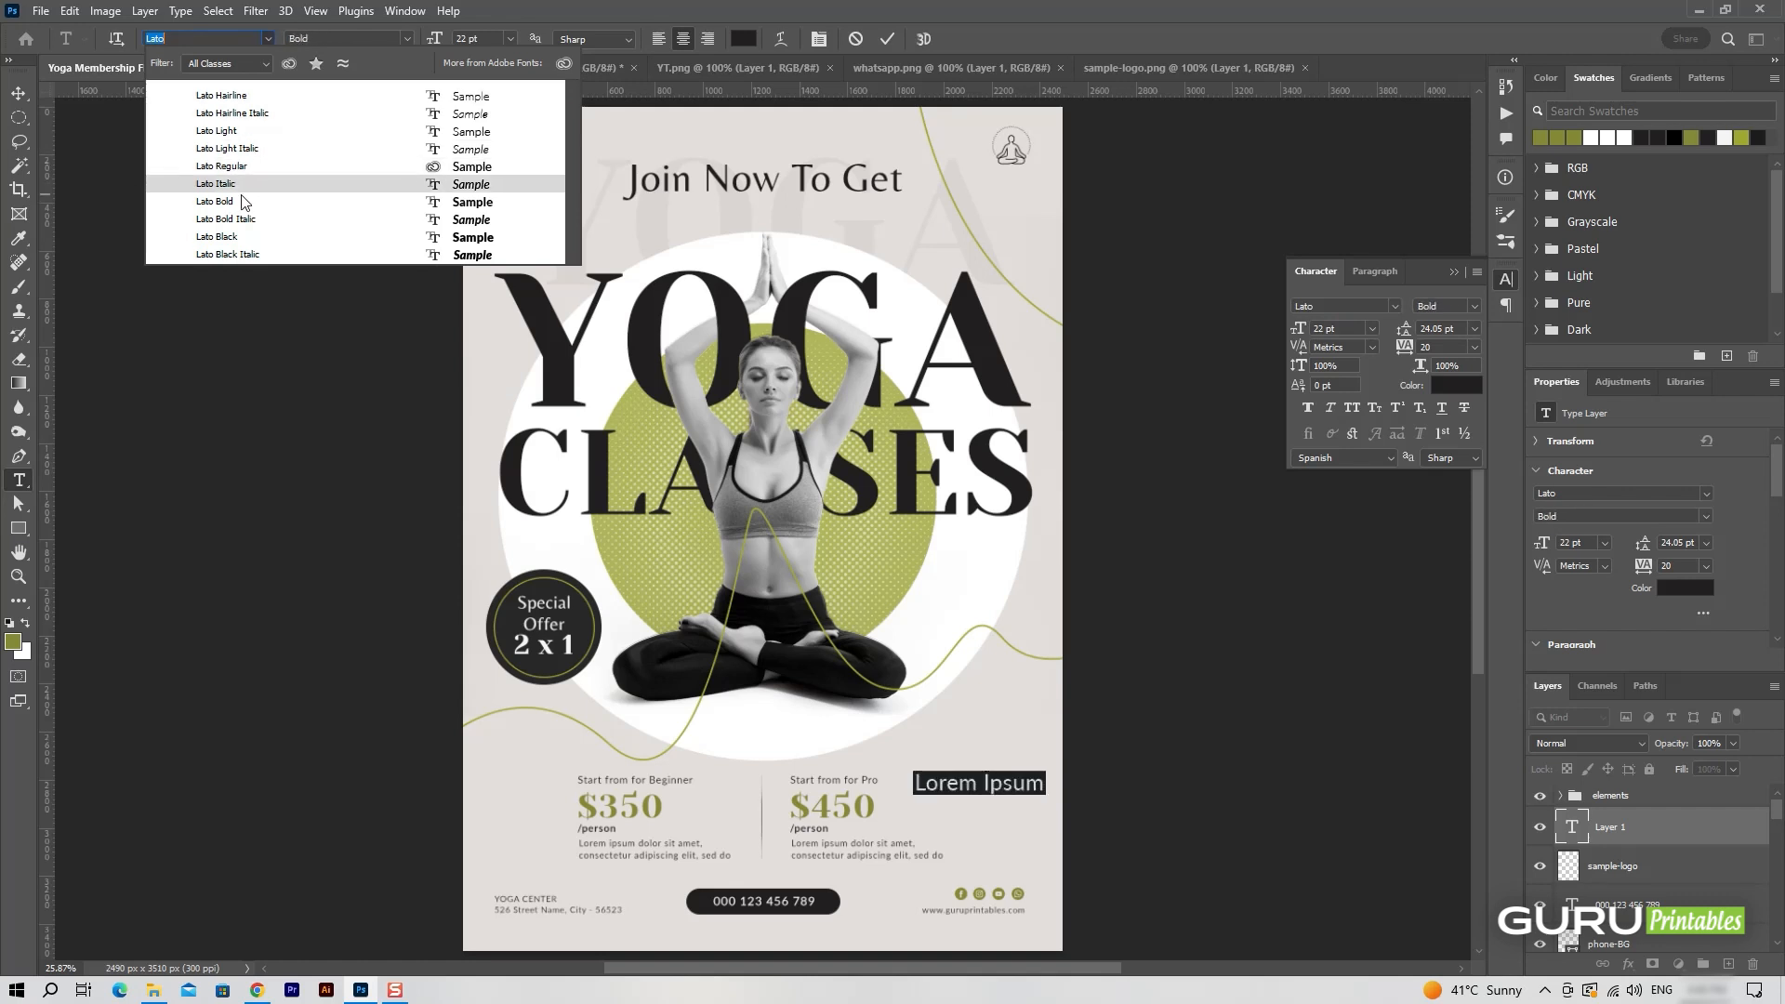
click(228, 131)
text(YOUR)
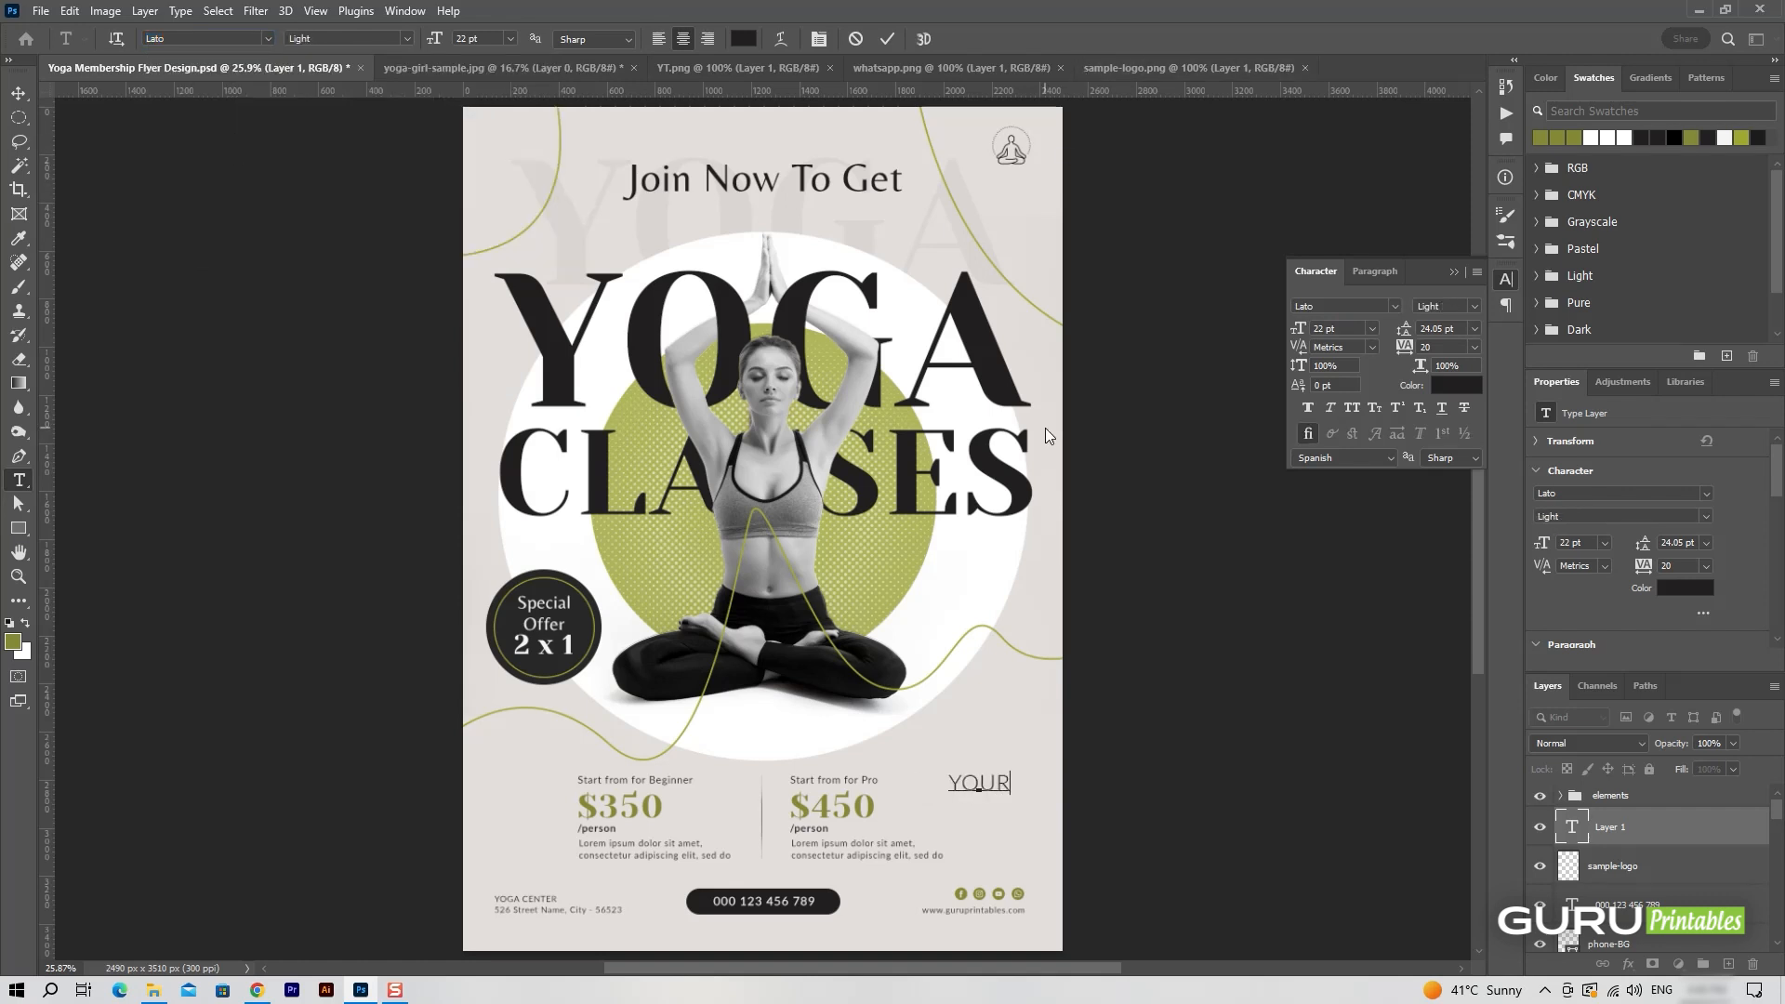
click(887, 38)
Move the YOUR text directly beneath the logo and scale it down to about 13.62 pt.
key(v)
drag(1043, 824, 1031, 191)
key(ctrl+t)
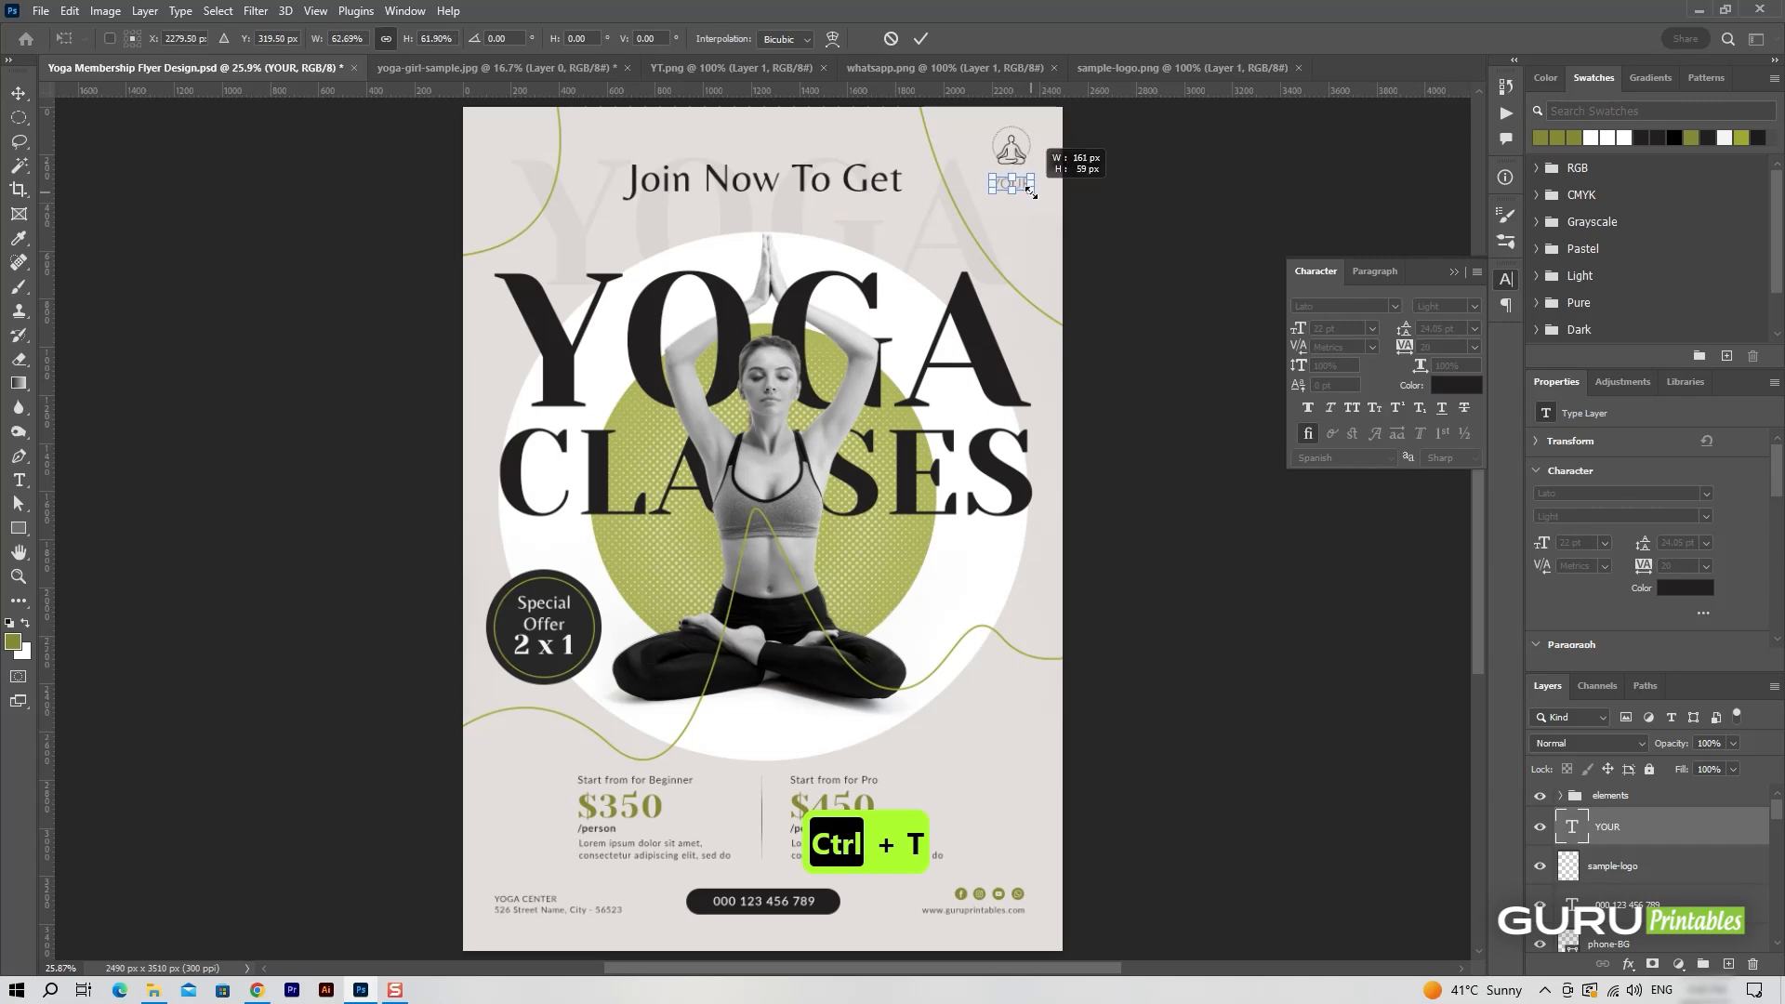
click(921, 38)
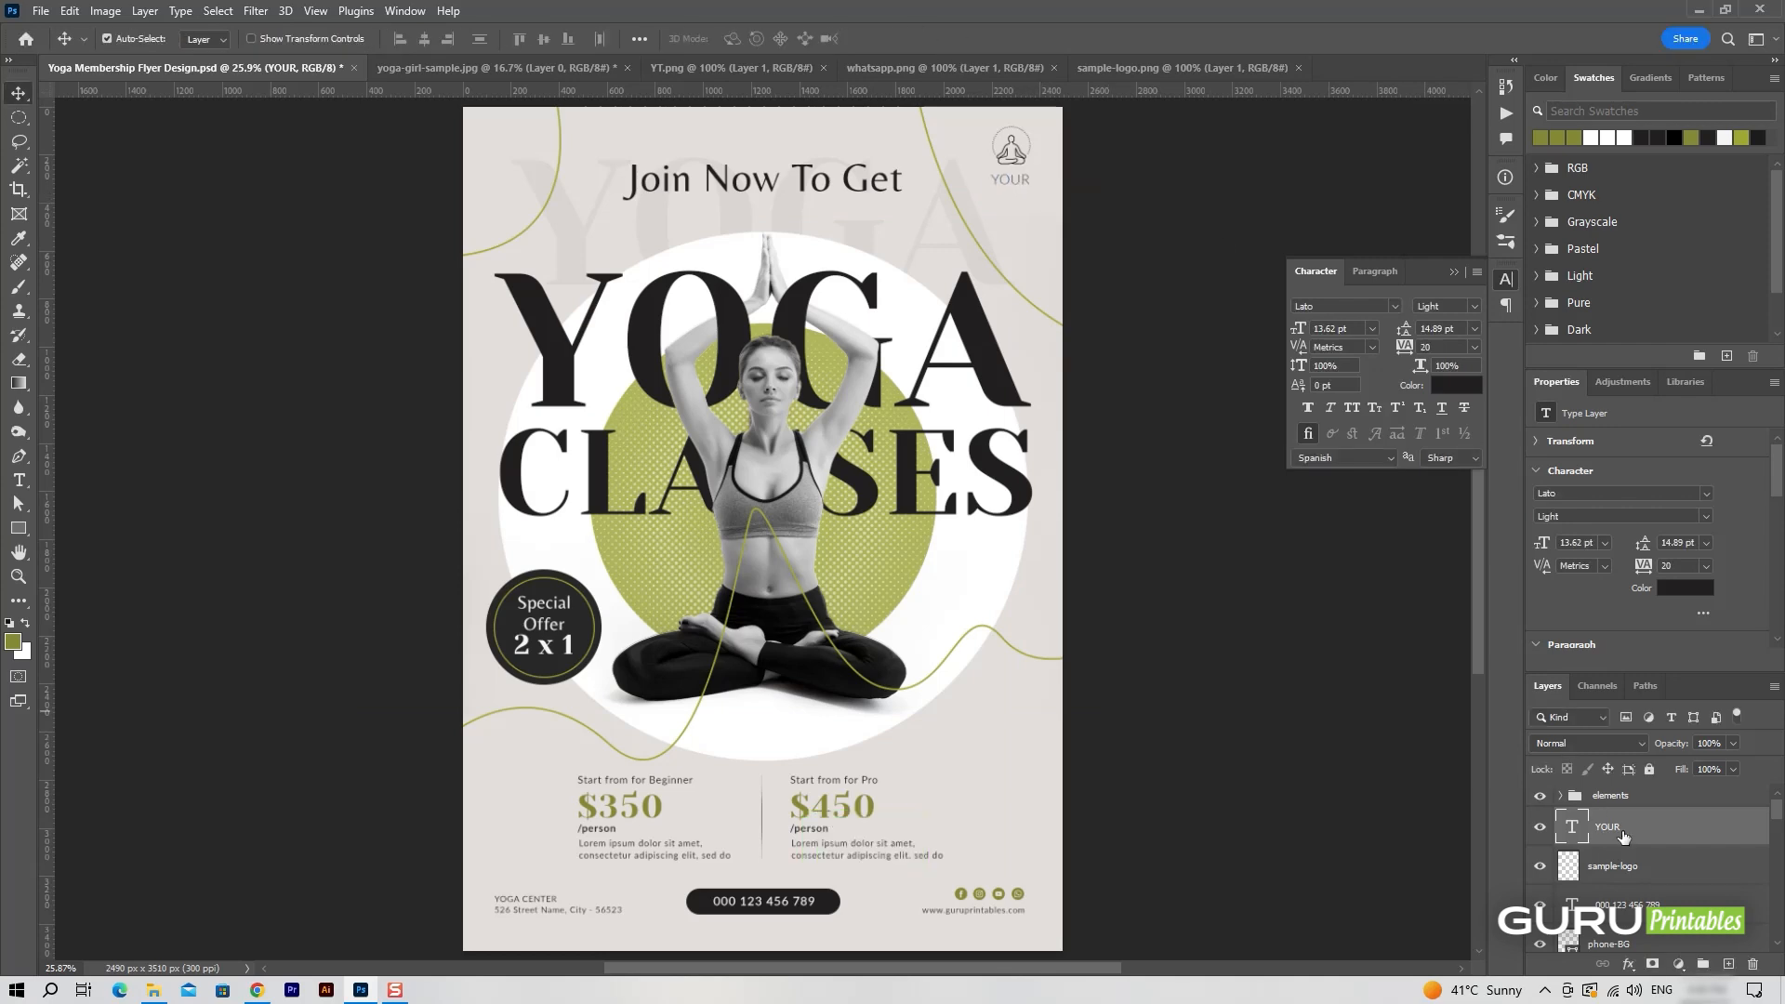
Duplicate the YOUR text layer and place the copy directly below the original.
key(ctrl+j)
key(ctrl+t)
drag(1012, 179, 1012, 196)
click(921, 38)
Change the duplicated text to LOGO and set its style to Lato Bold.
double_click(1572, 827)
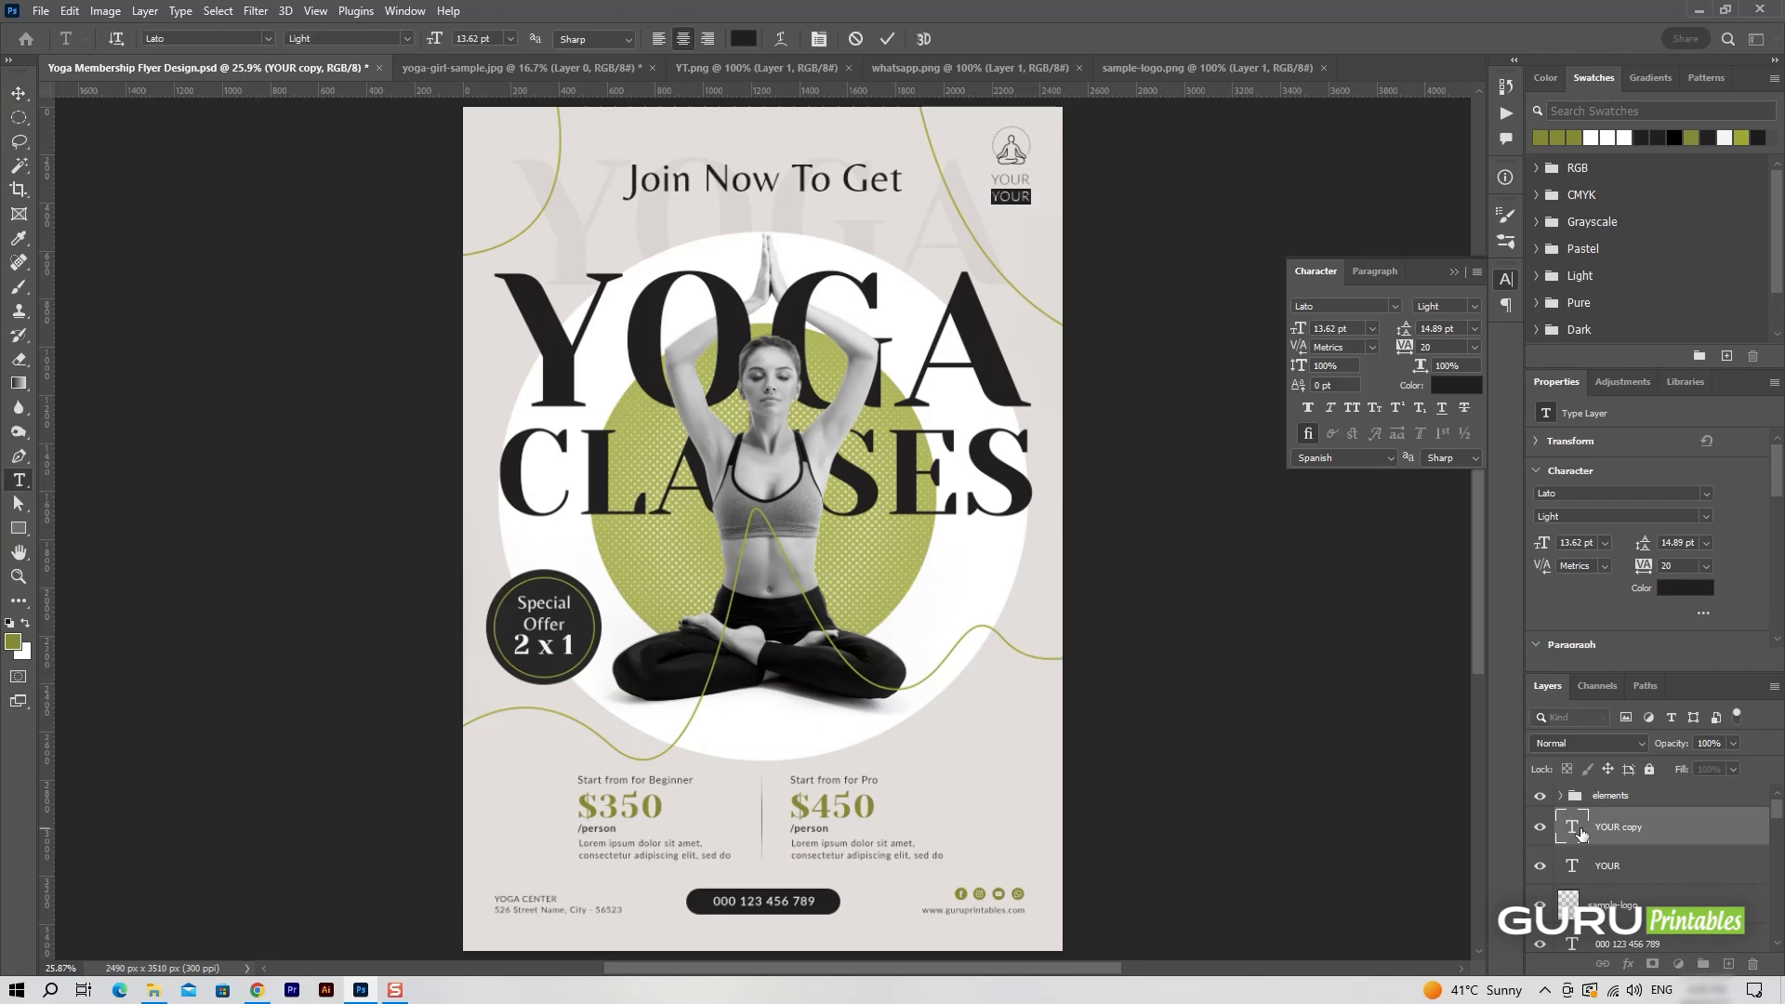
key(ctrl+a)
click(1474, 306)
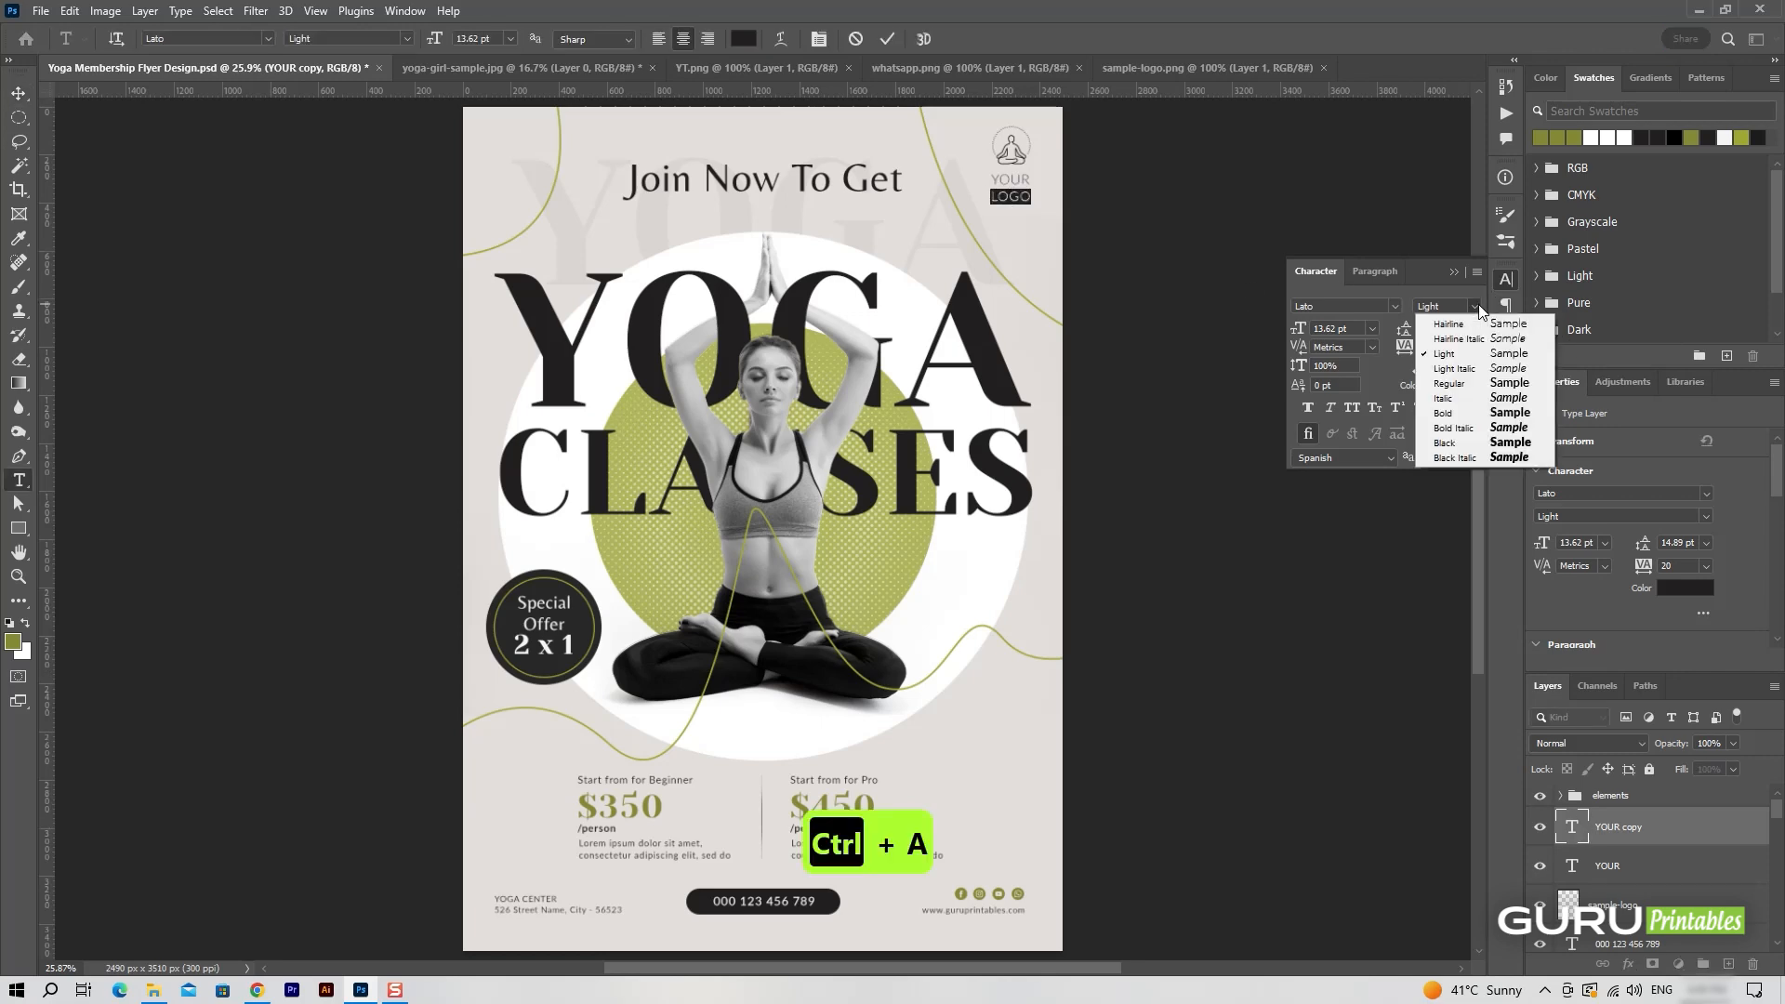
click(1451, 399)
click(887, 38)
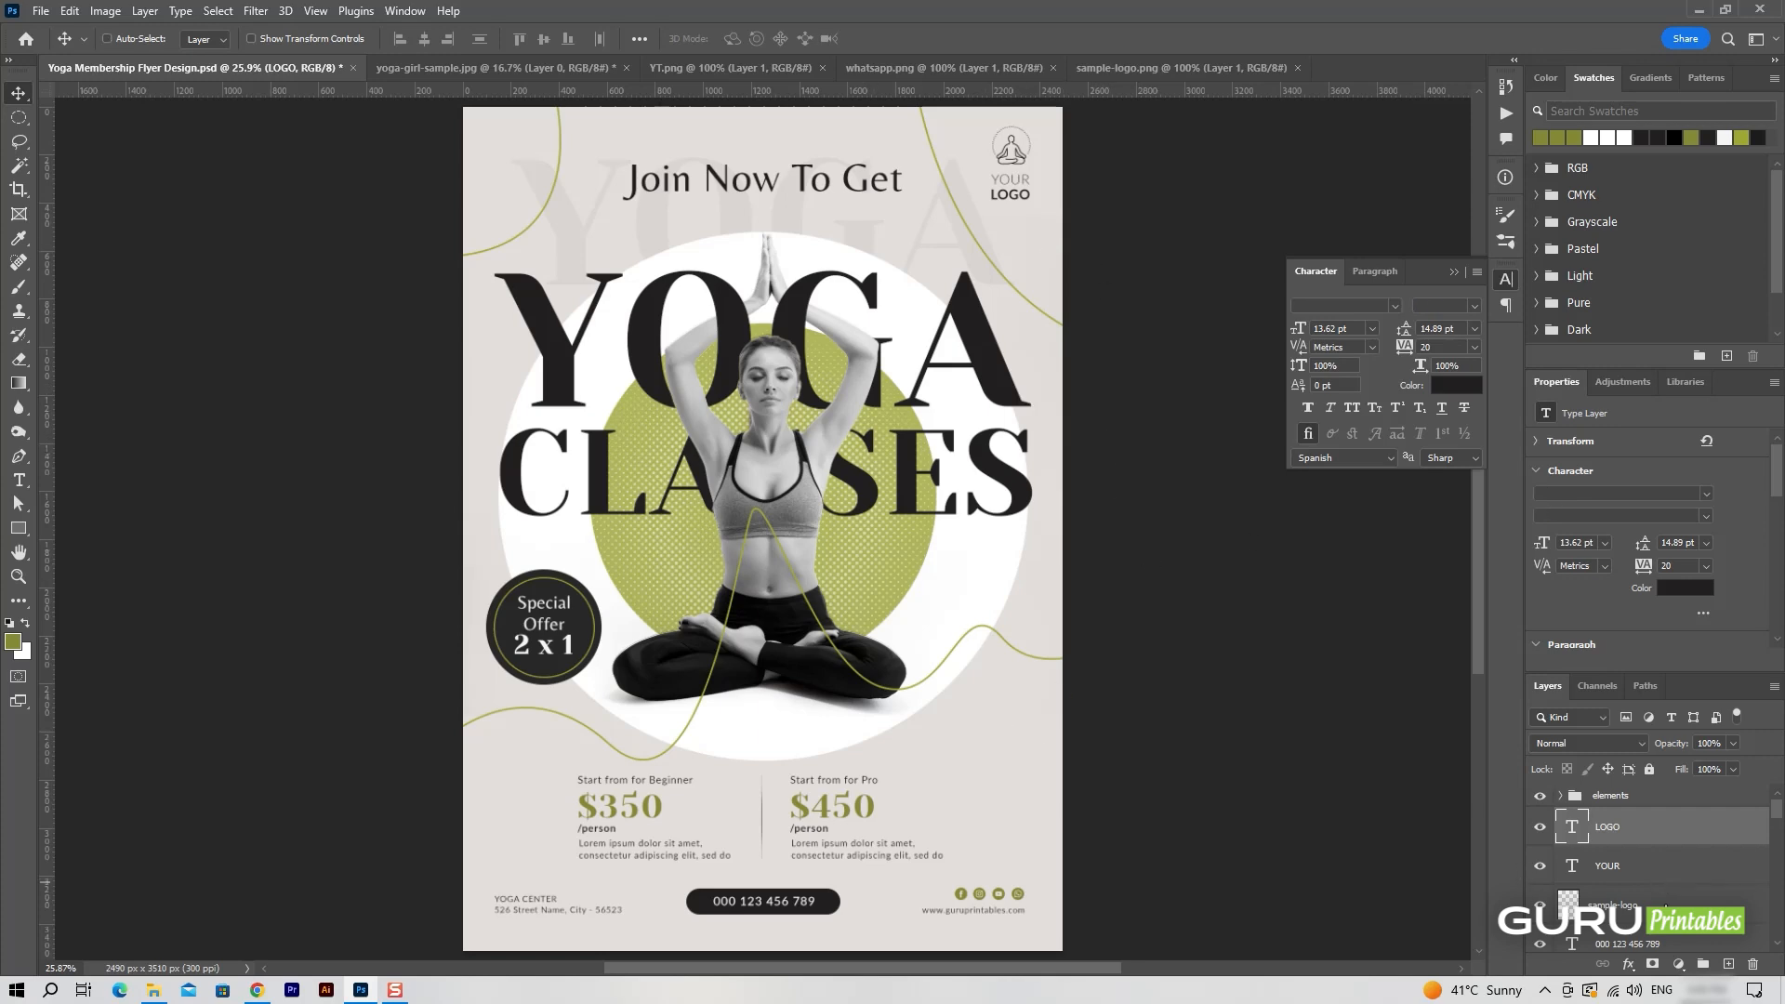
Group the LOGO, YOUR and sample-logo layers and name the group logo.
shift+click(1663, 897)
key(ctrl+g)
double_click(1603, 818)
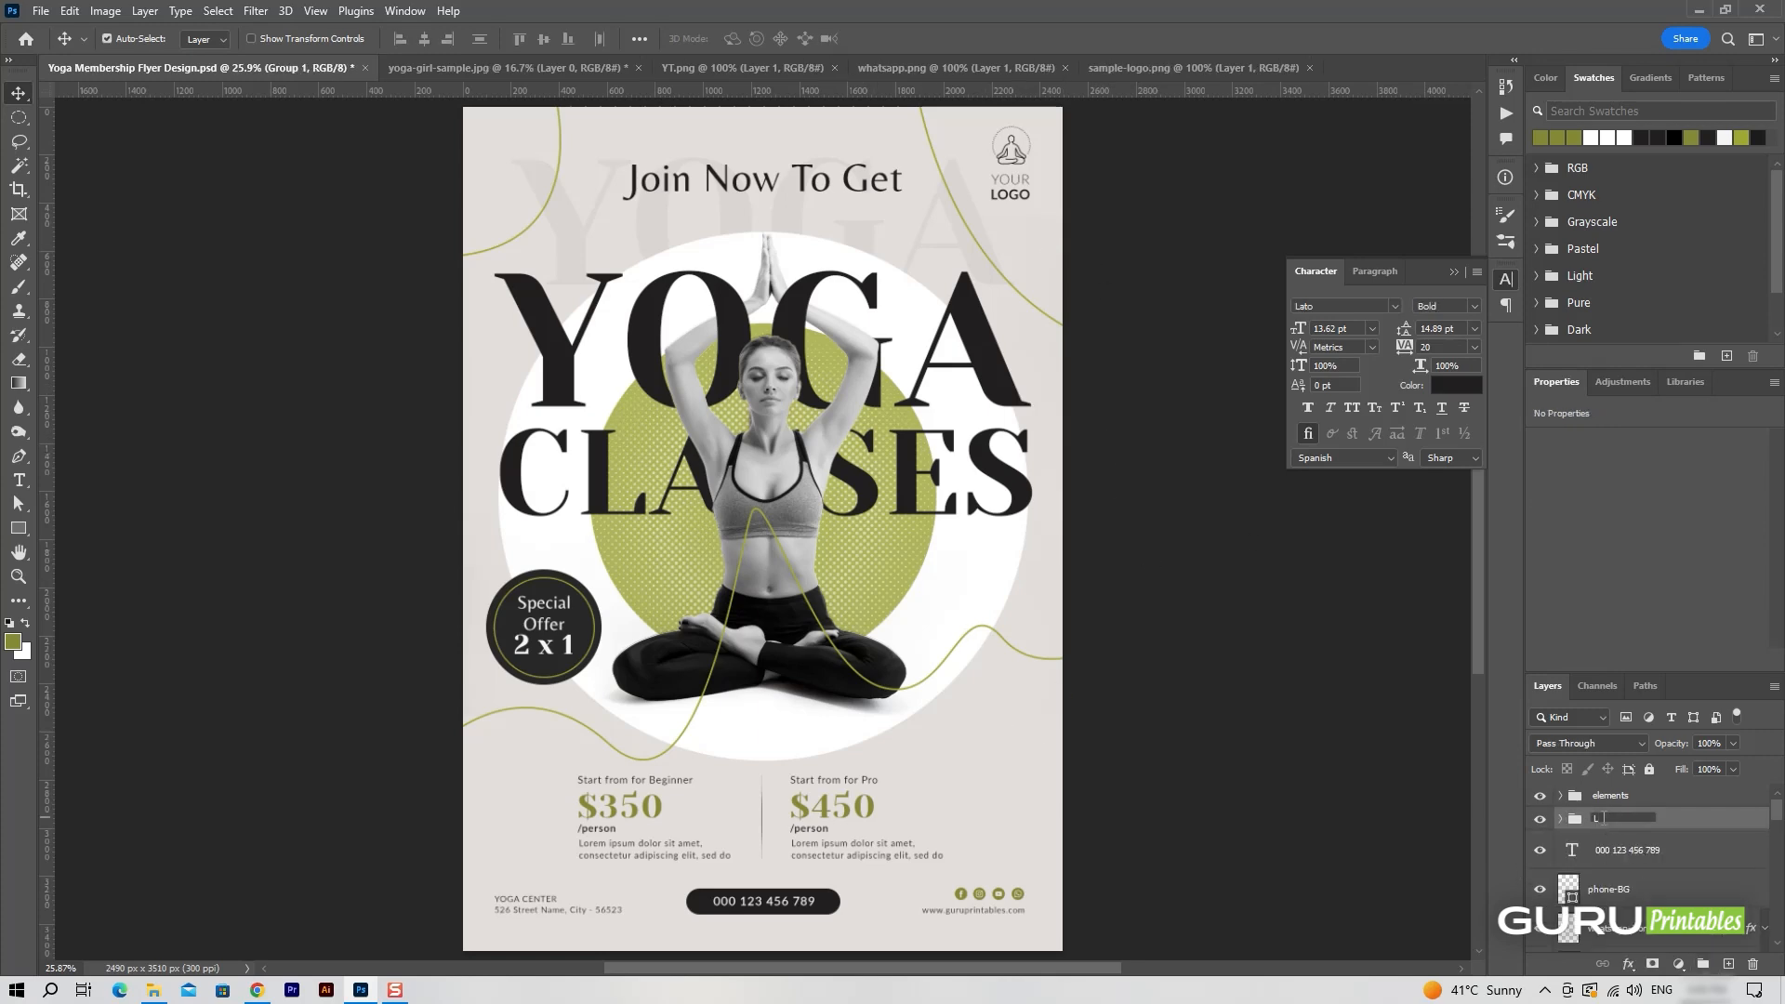
text(logo)
Group all the footer layers, from the phone number down to the address text, and name the group footer.
click(1664, 850)
scroll(1673, 874, down, 5)
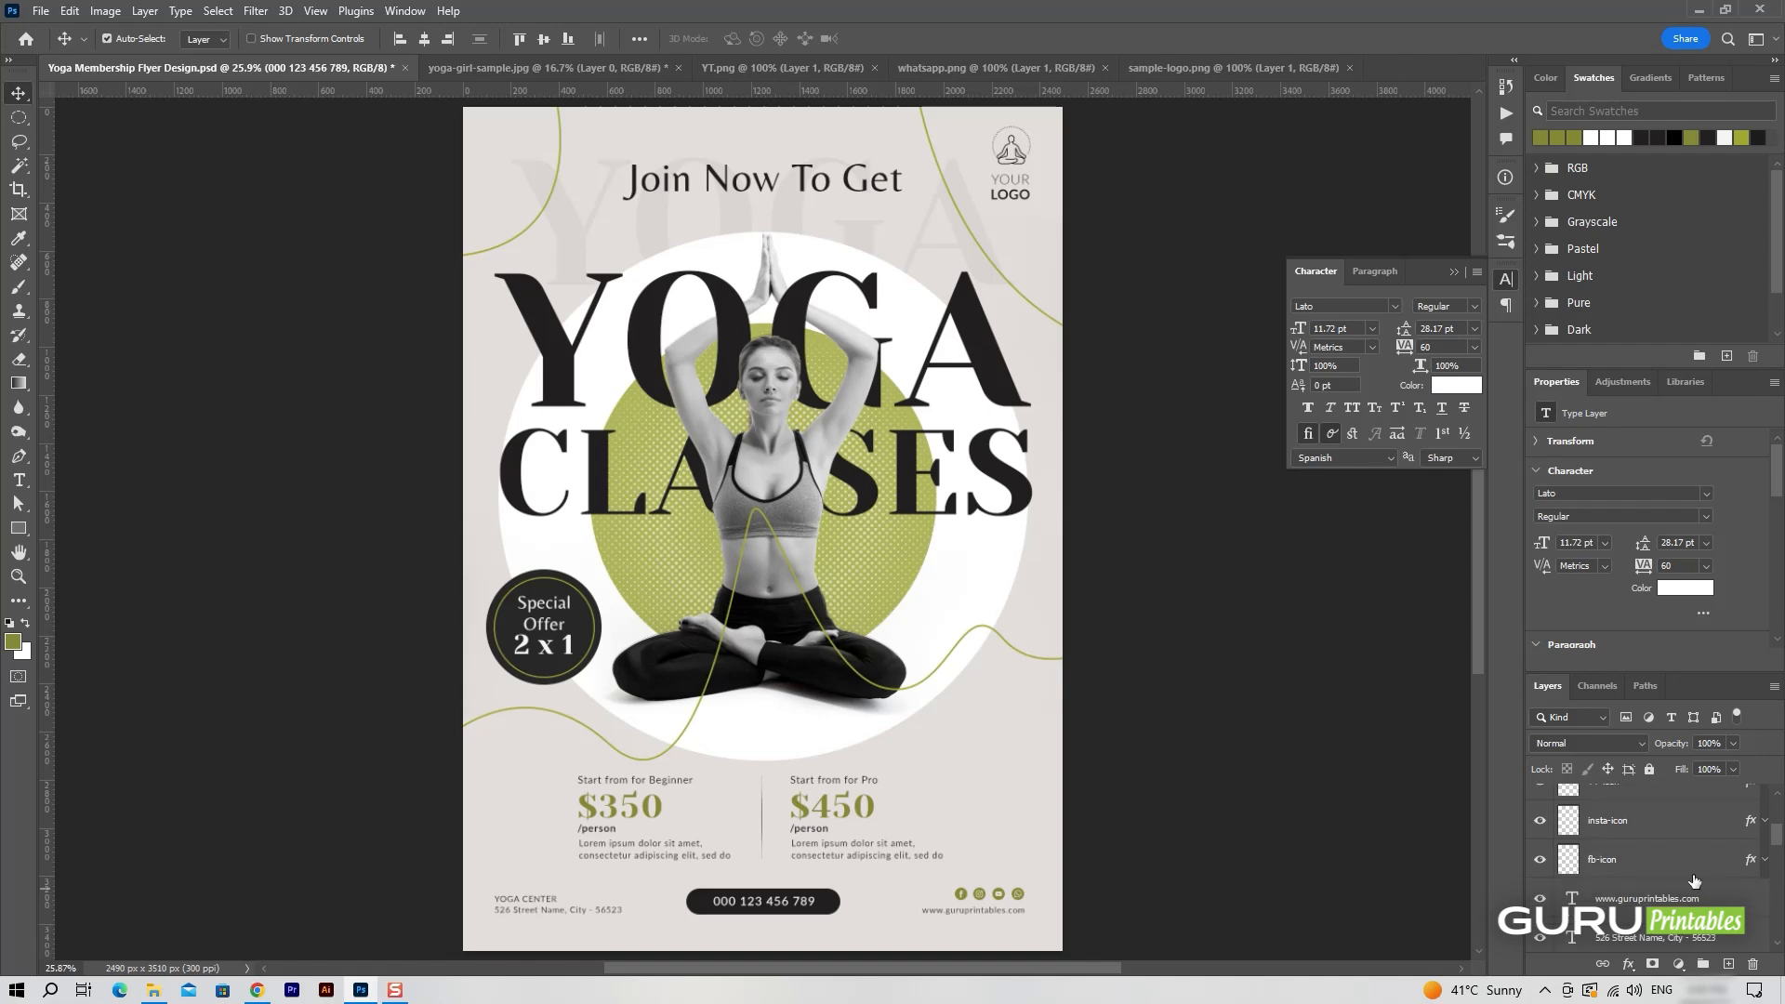
shift+click(1674, 896)
key(ctrl+g)
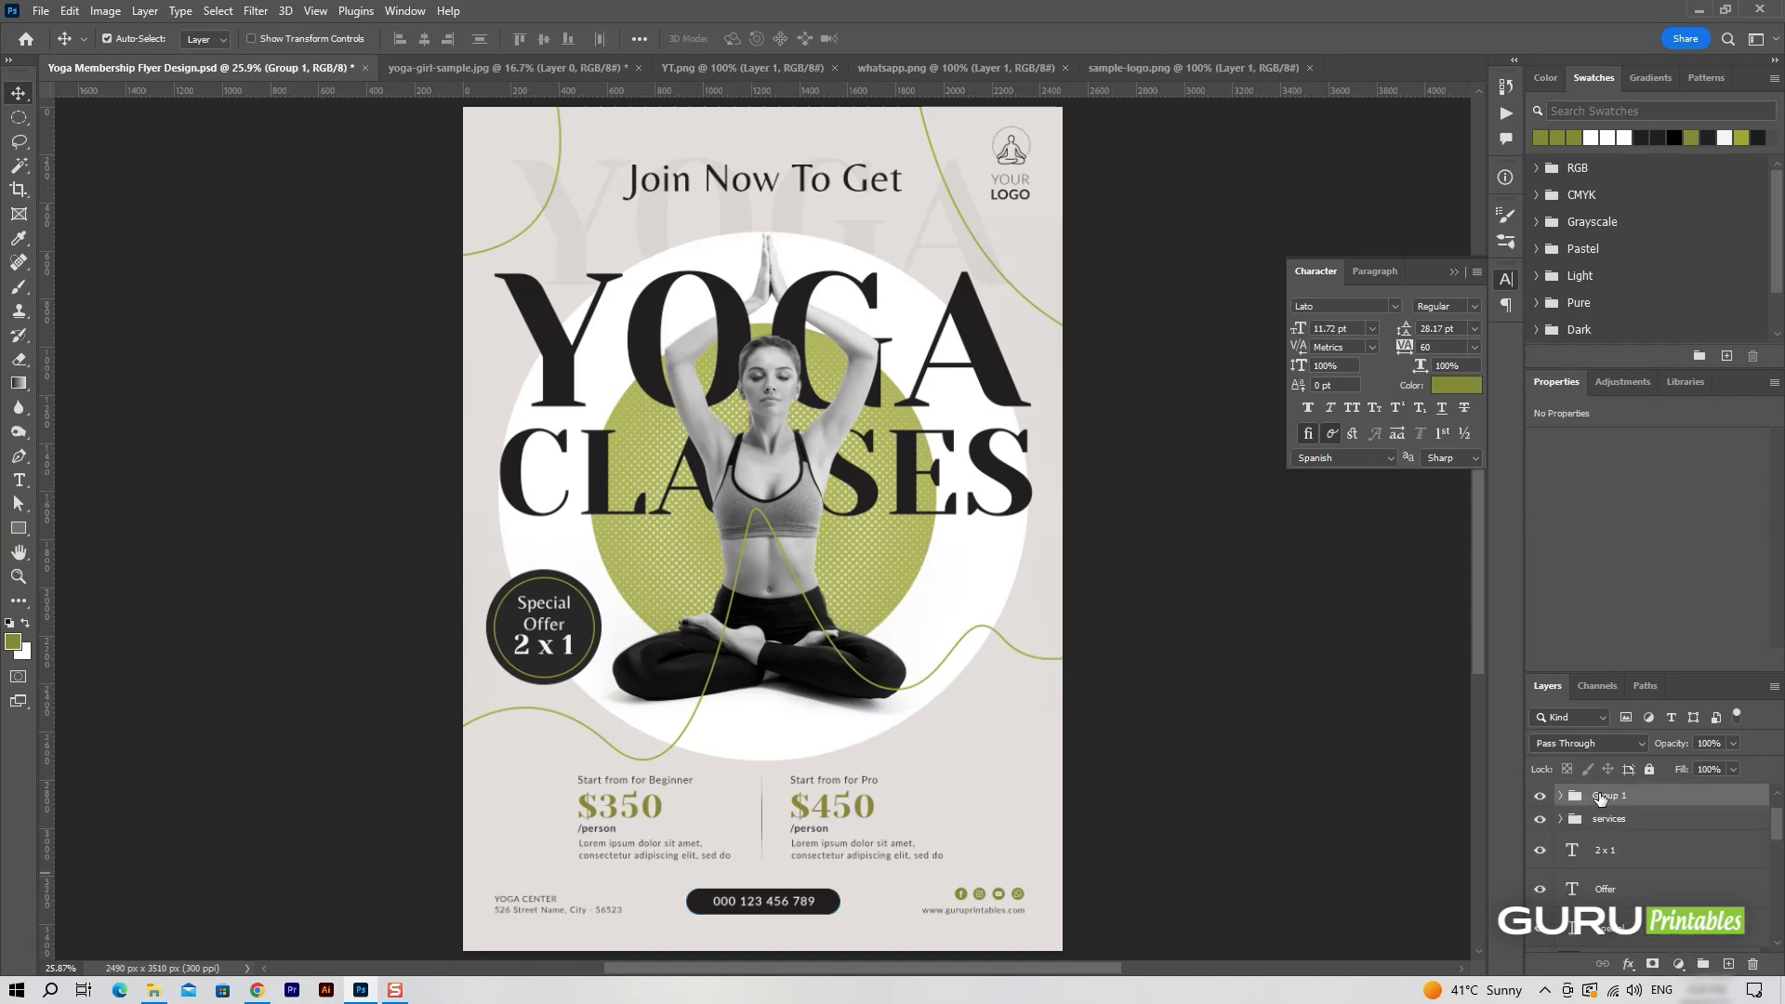
double_click(1603, 795)
text(footer)
key(Return)
Draw a small olive-green blob with the Pen tool near the flyer's top-left corner, on a new layer inside the elements group.
scroll(1670, 884, down, 4)
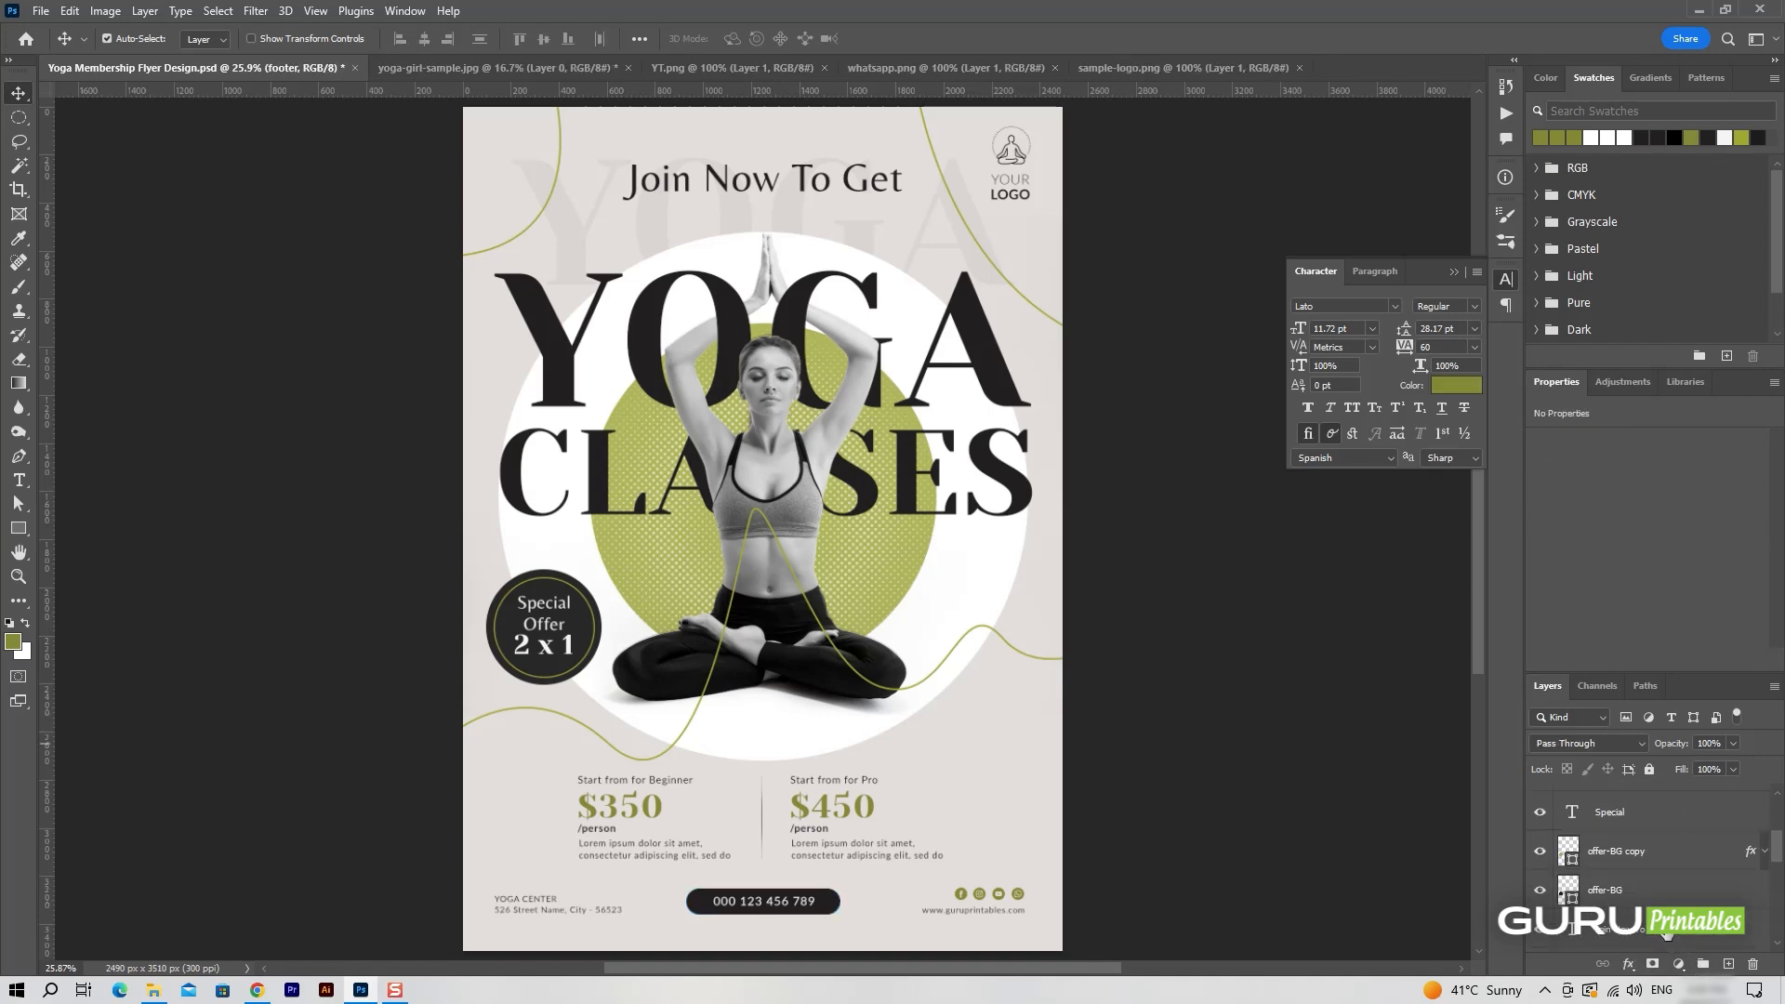
scroll(1670, 883, up, 3)
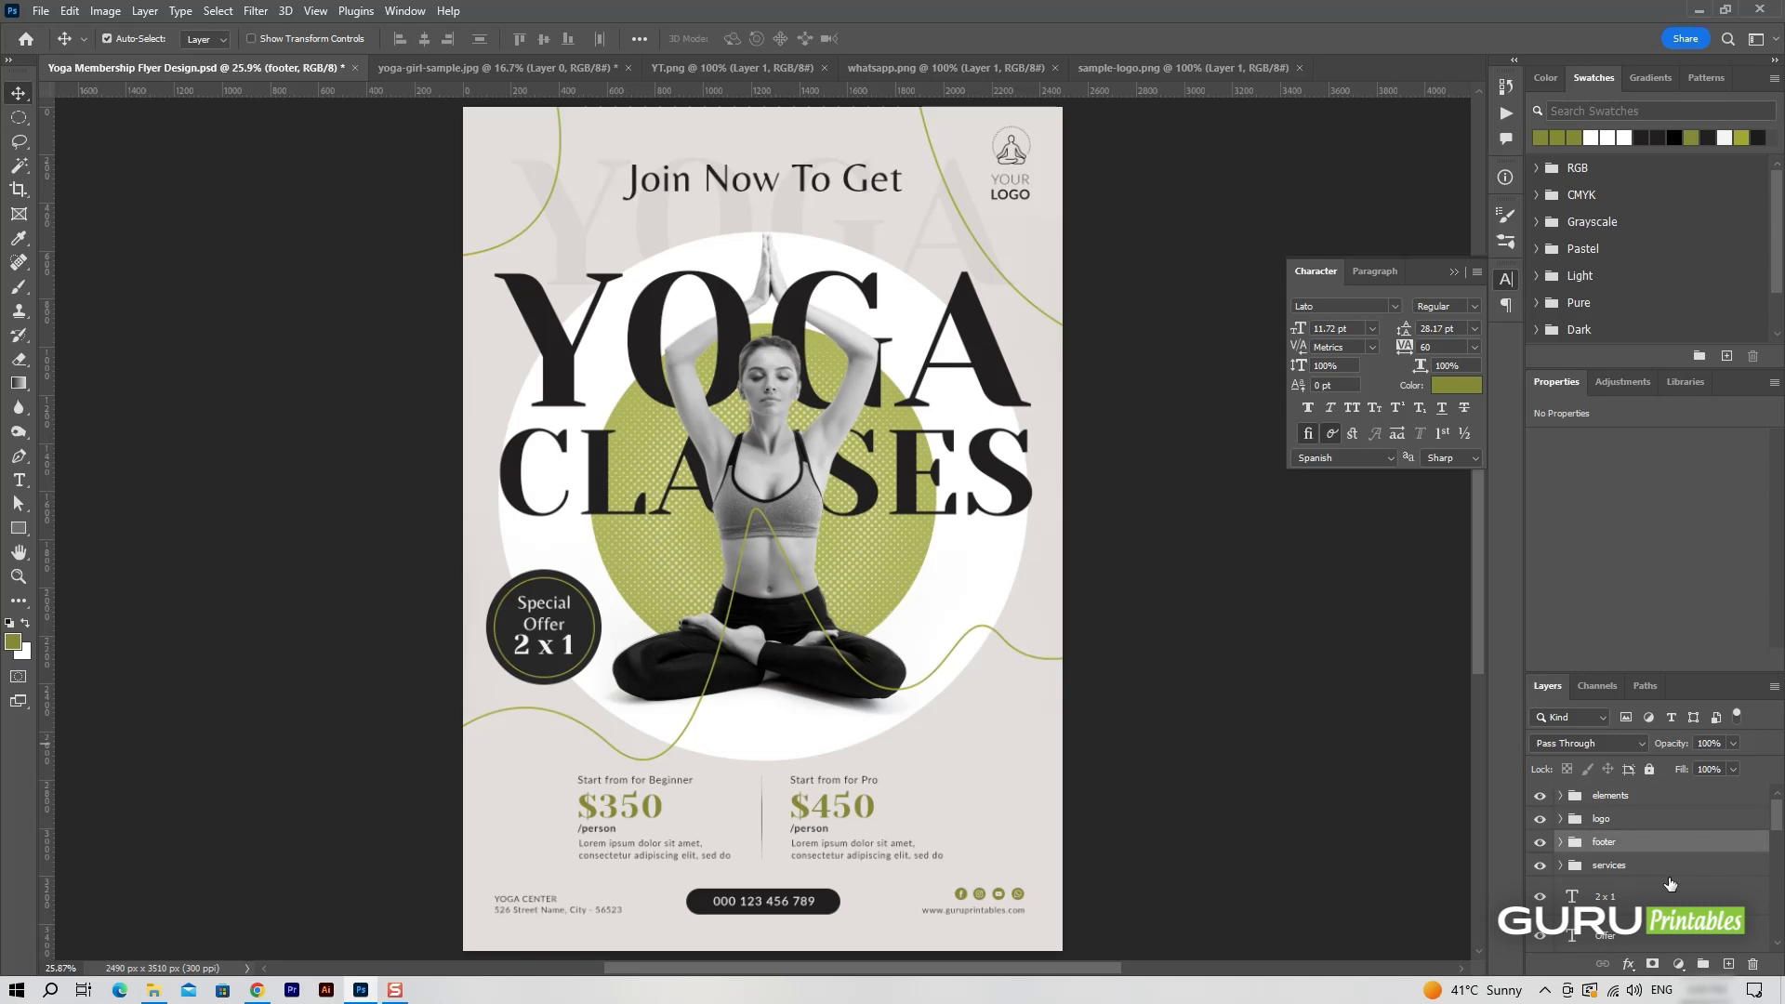
click(1632, 819)
click(1594, 801)
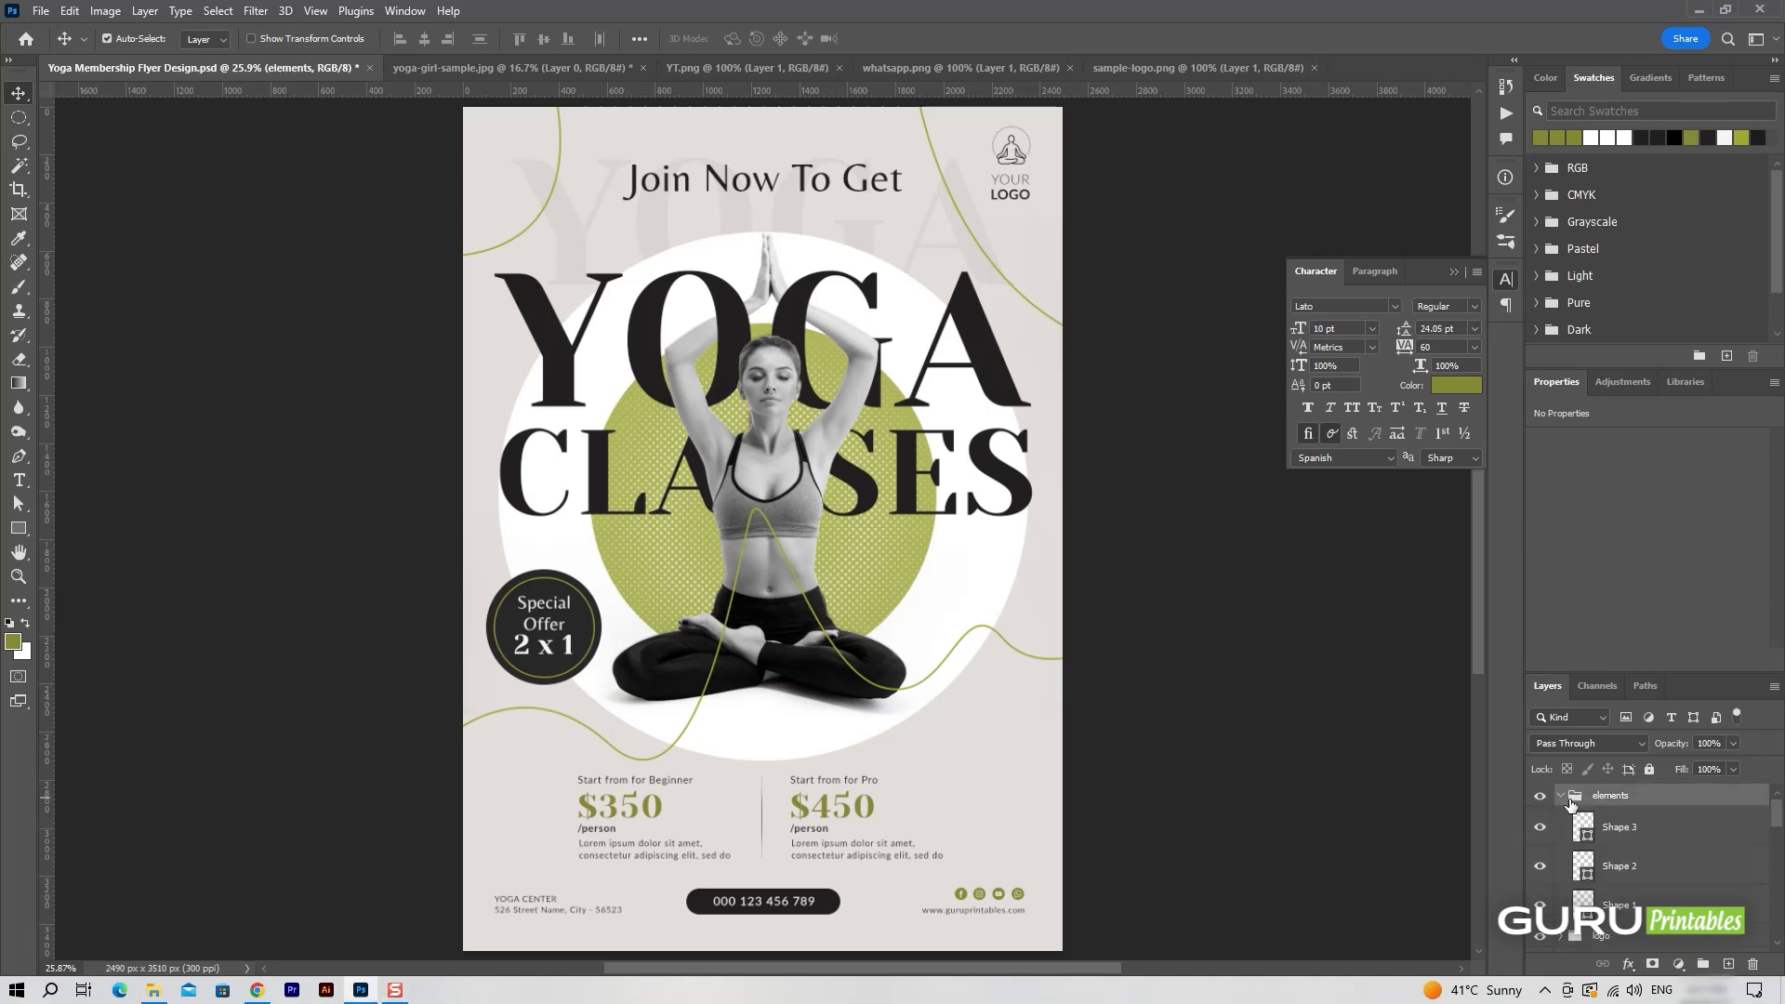
click(1728, 965)
key(p)
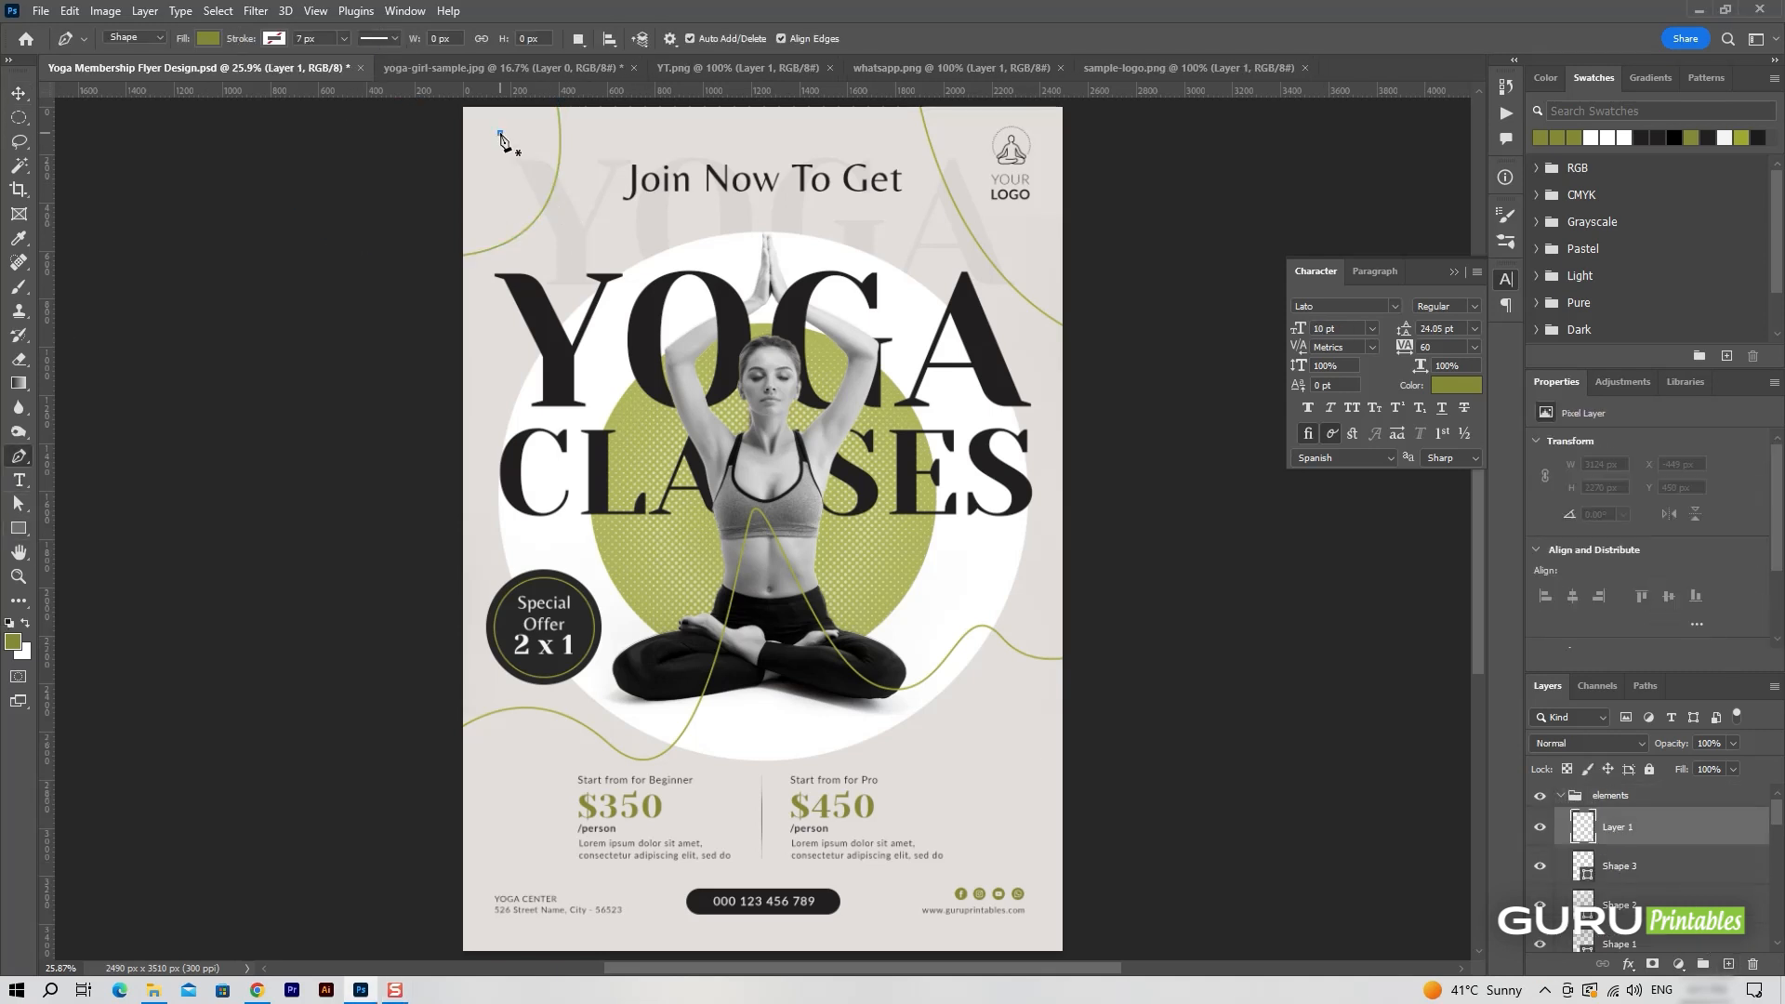
drag(512, 138, 504, 174)
key(v)
click(501, 194)
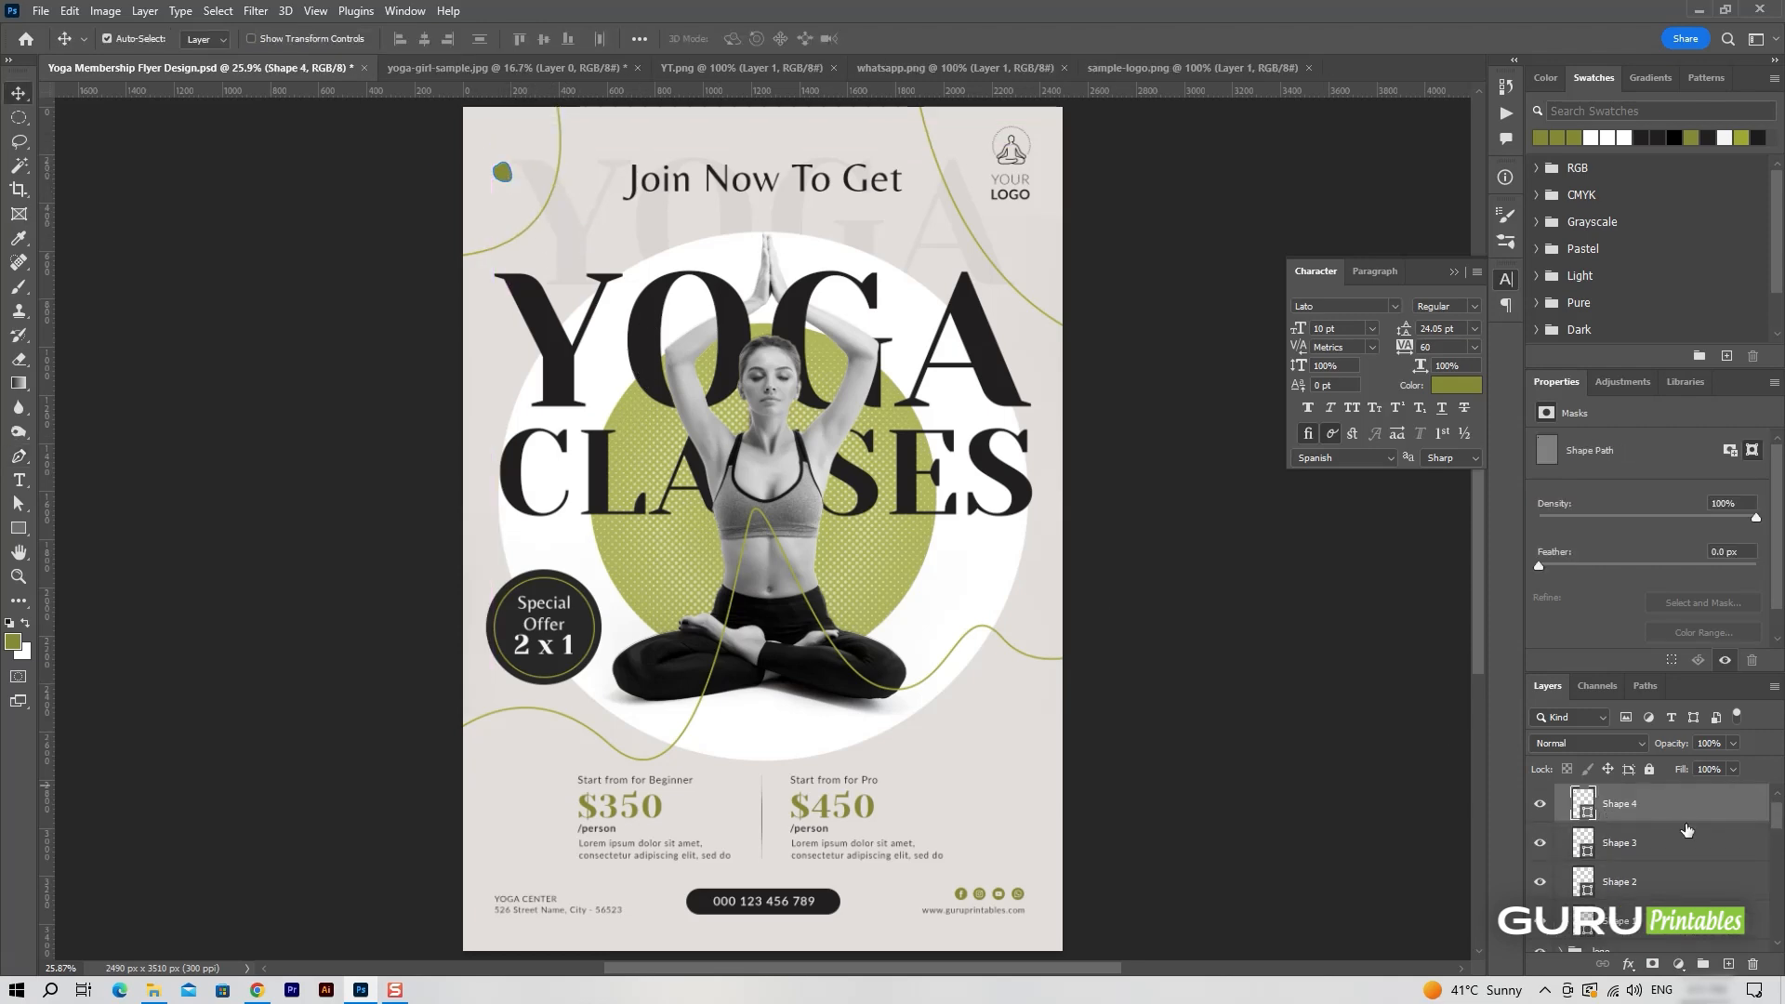
Draw a dark blob about 185 by 215 px with the Pen tool on a new layer, right of the figure above the pricing.
click(1729, 961)
key(p)
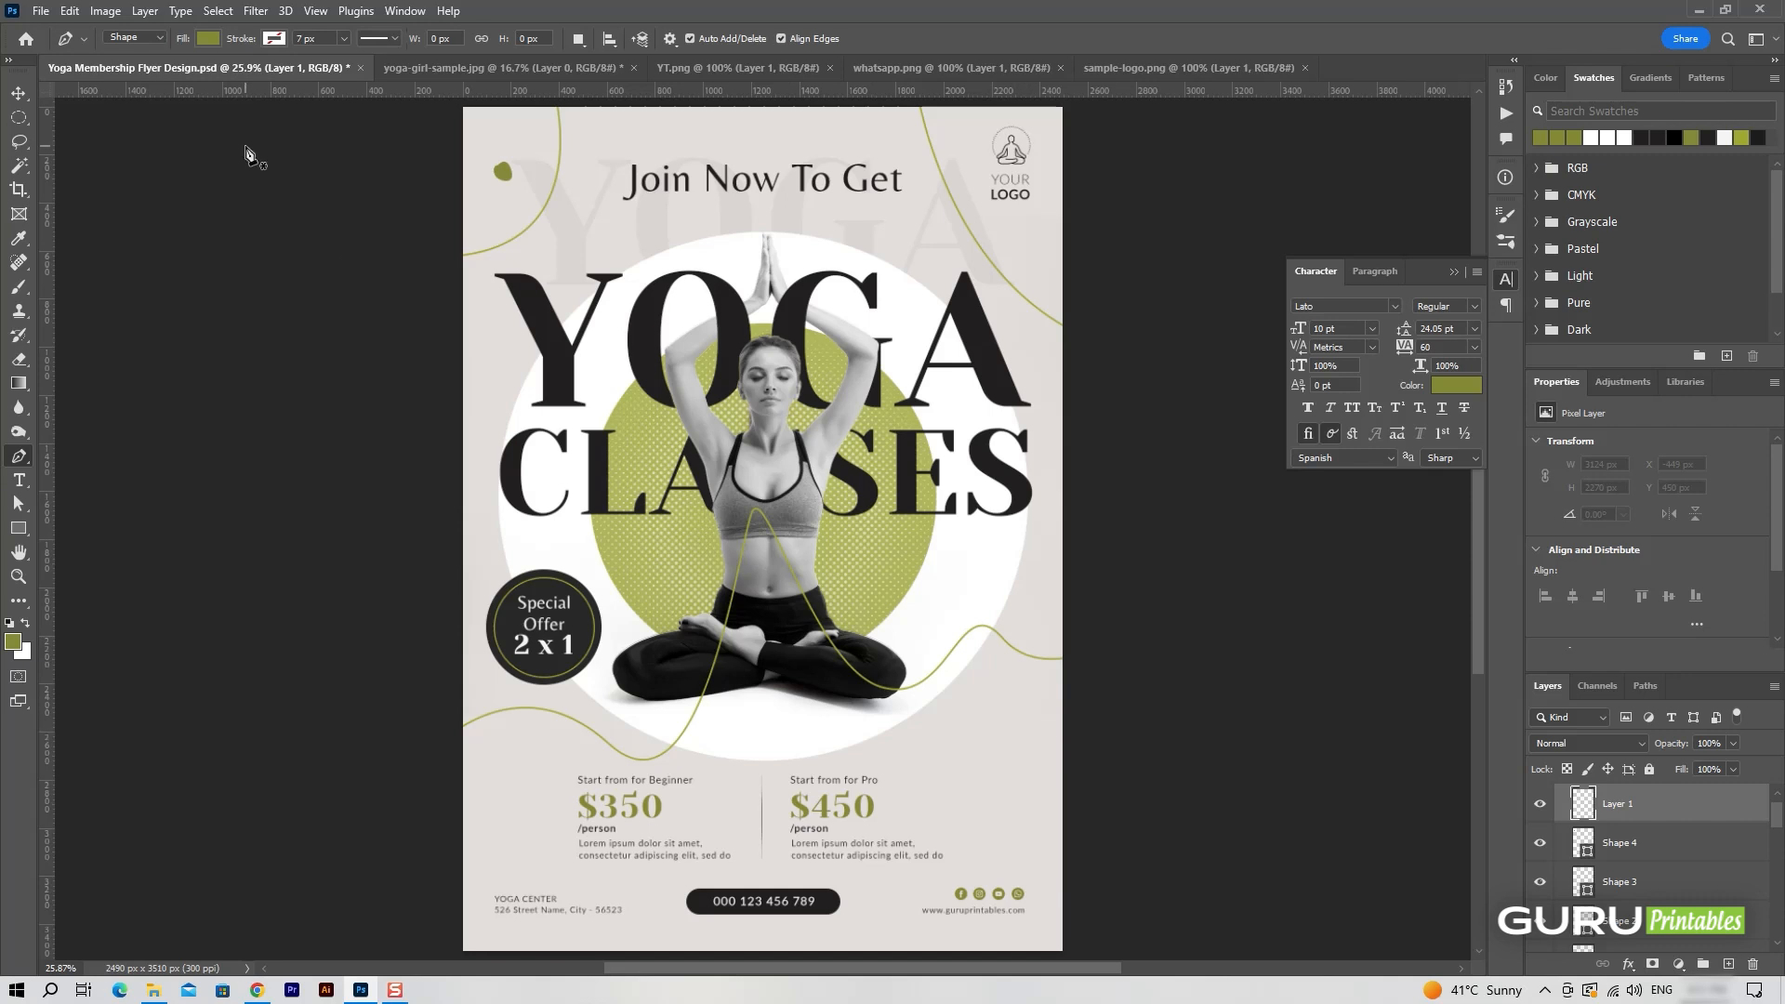
click(208, 38)
click(224, 138)
key(Return)
click(993, 715)
drag(1035, 734, 973, 736)
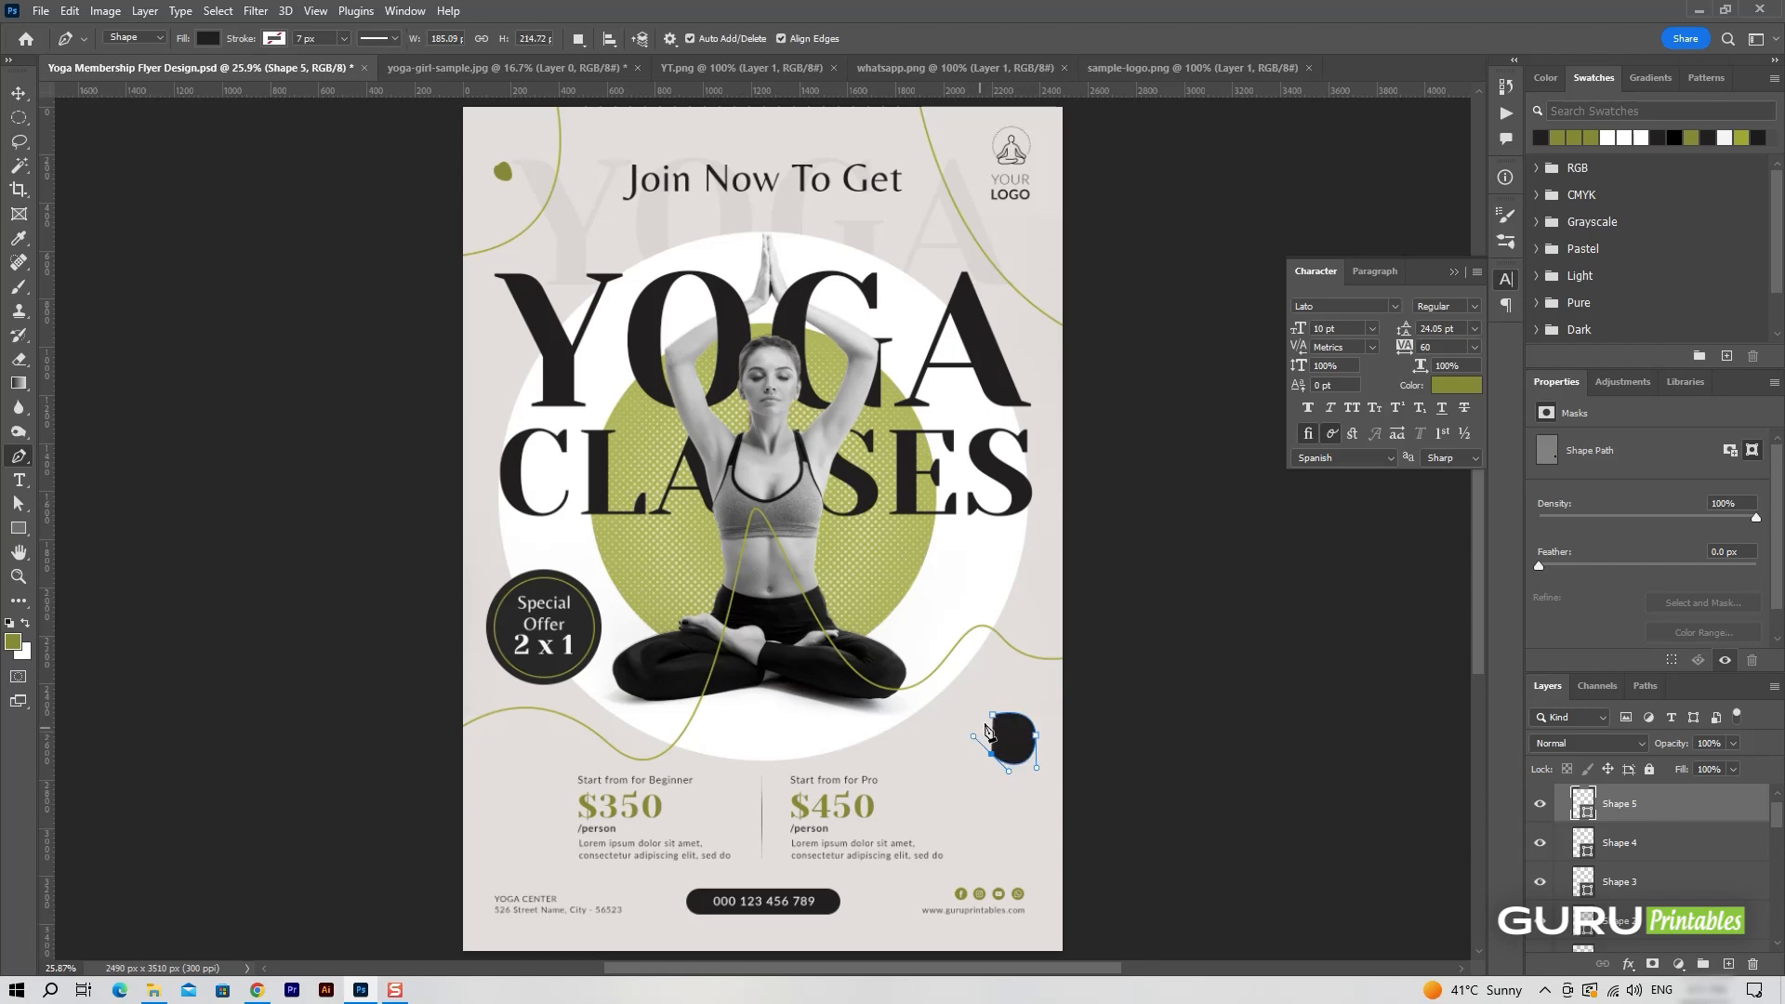
click(995, 721)
Scale the dark blob down and shift it slightly down and left, above the Pro pricing block's right side.
key(ctrl+t)
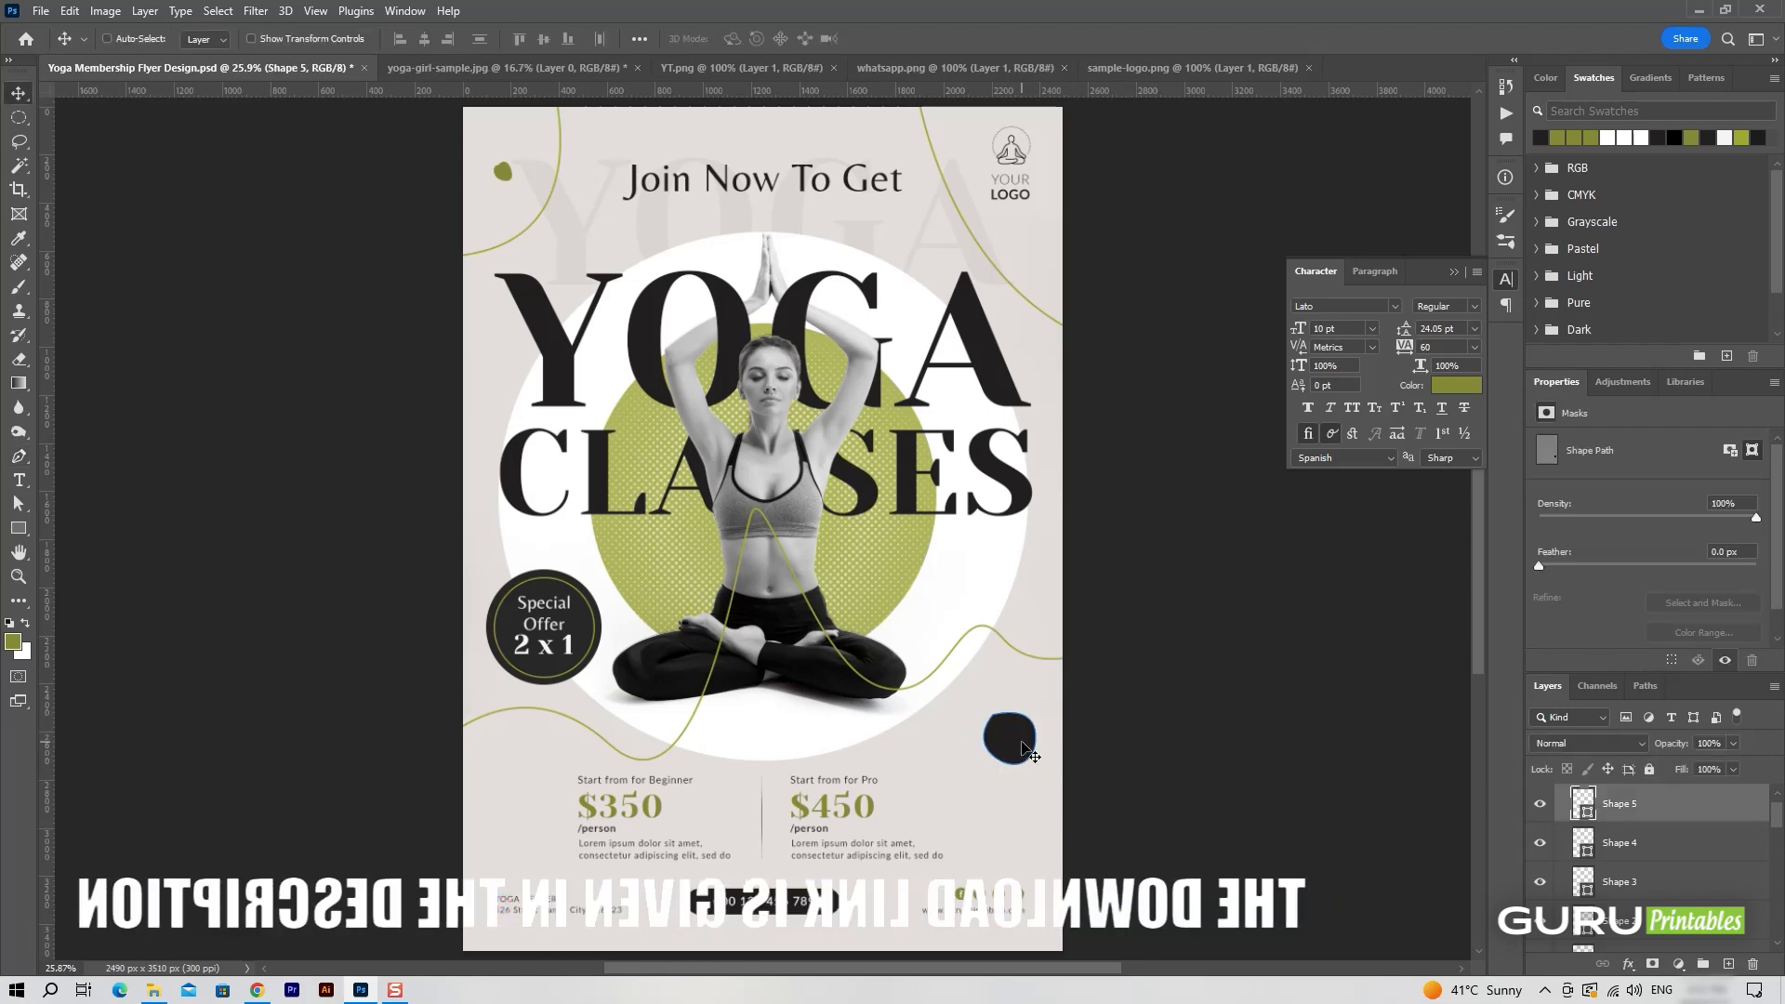
drag(1058, 756, 1006, 773)
key(Return)
click(1133, 662)
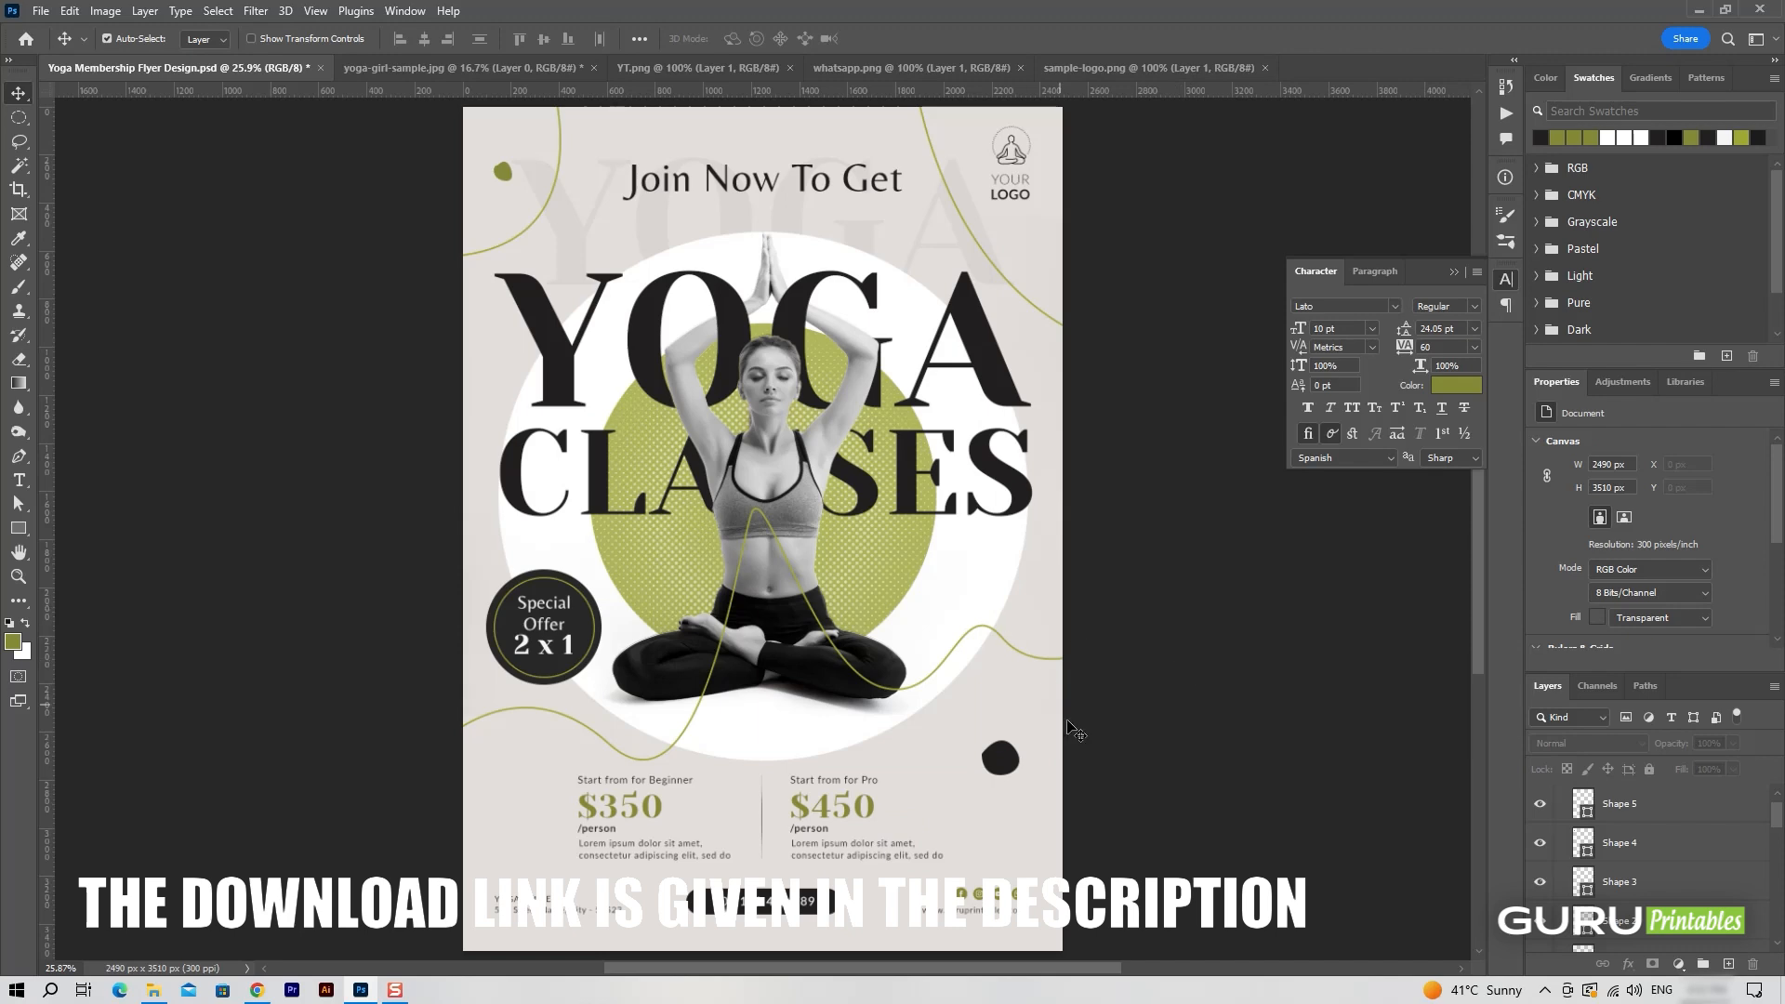
Draw an olive-green blob with the Pen tool on a new layer, to the left of the Beginner pricing block.
key(ctrl+shift+alt+n)
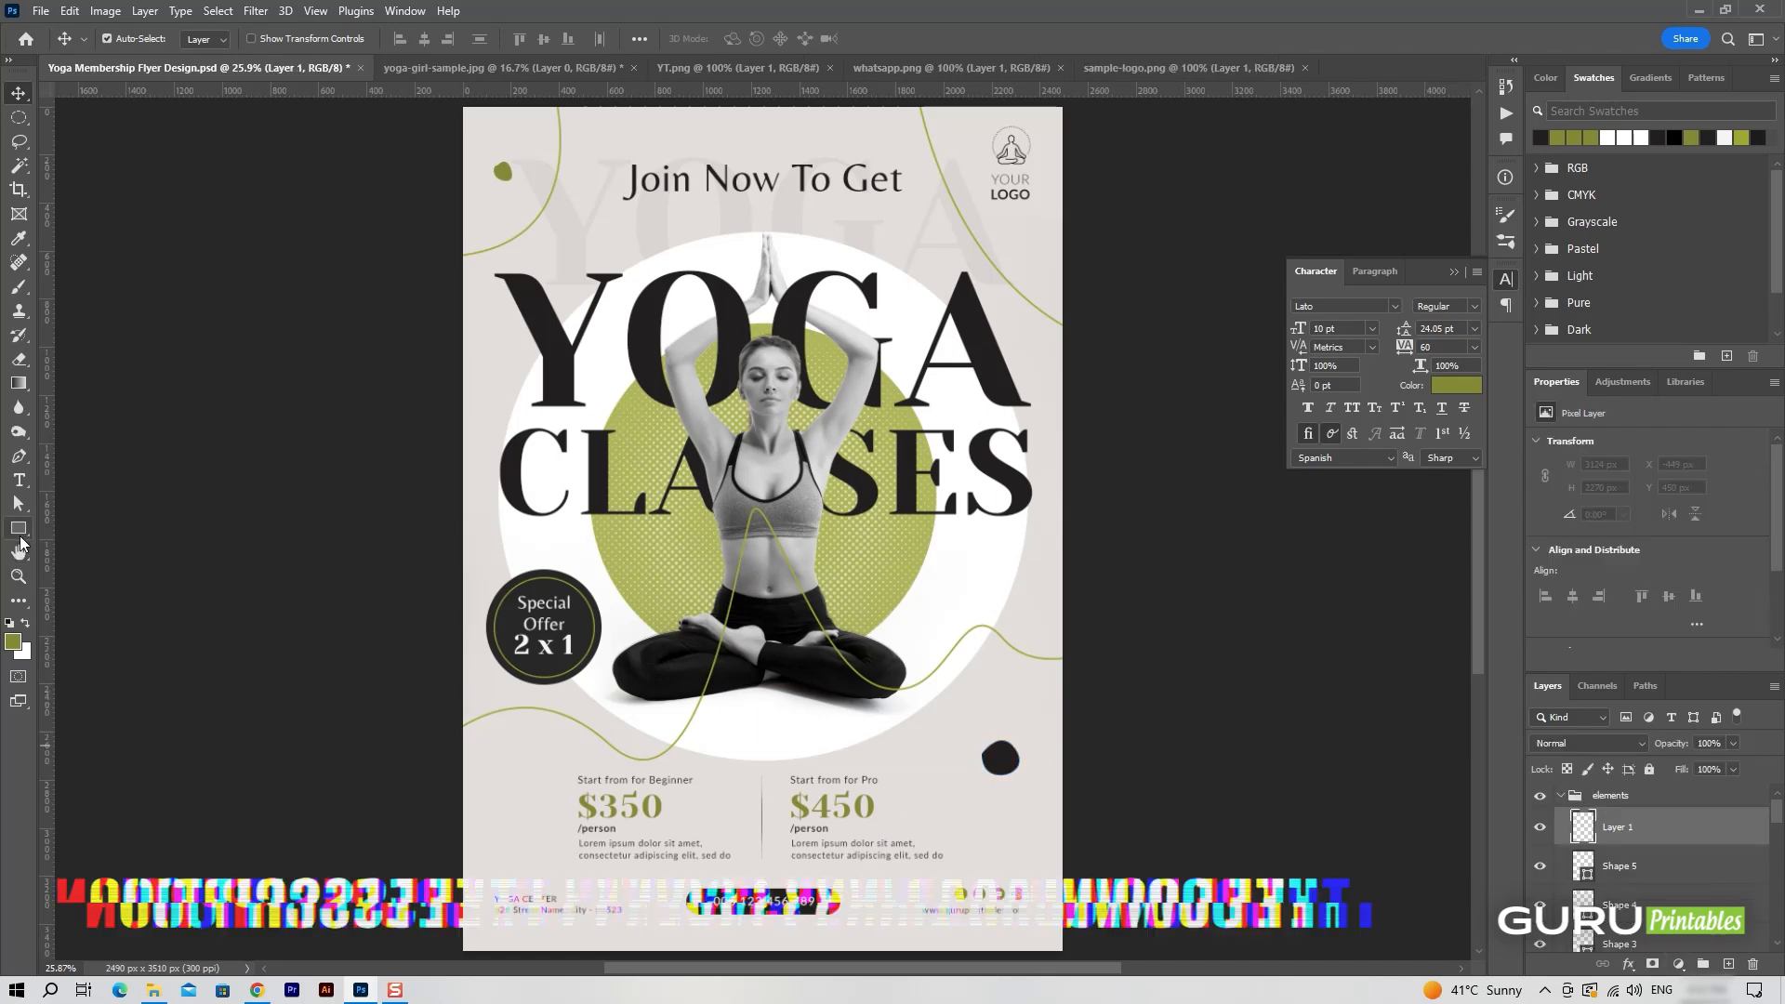
click(17, 456)
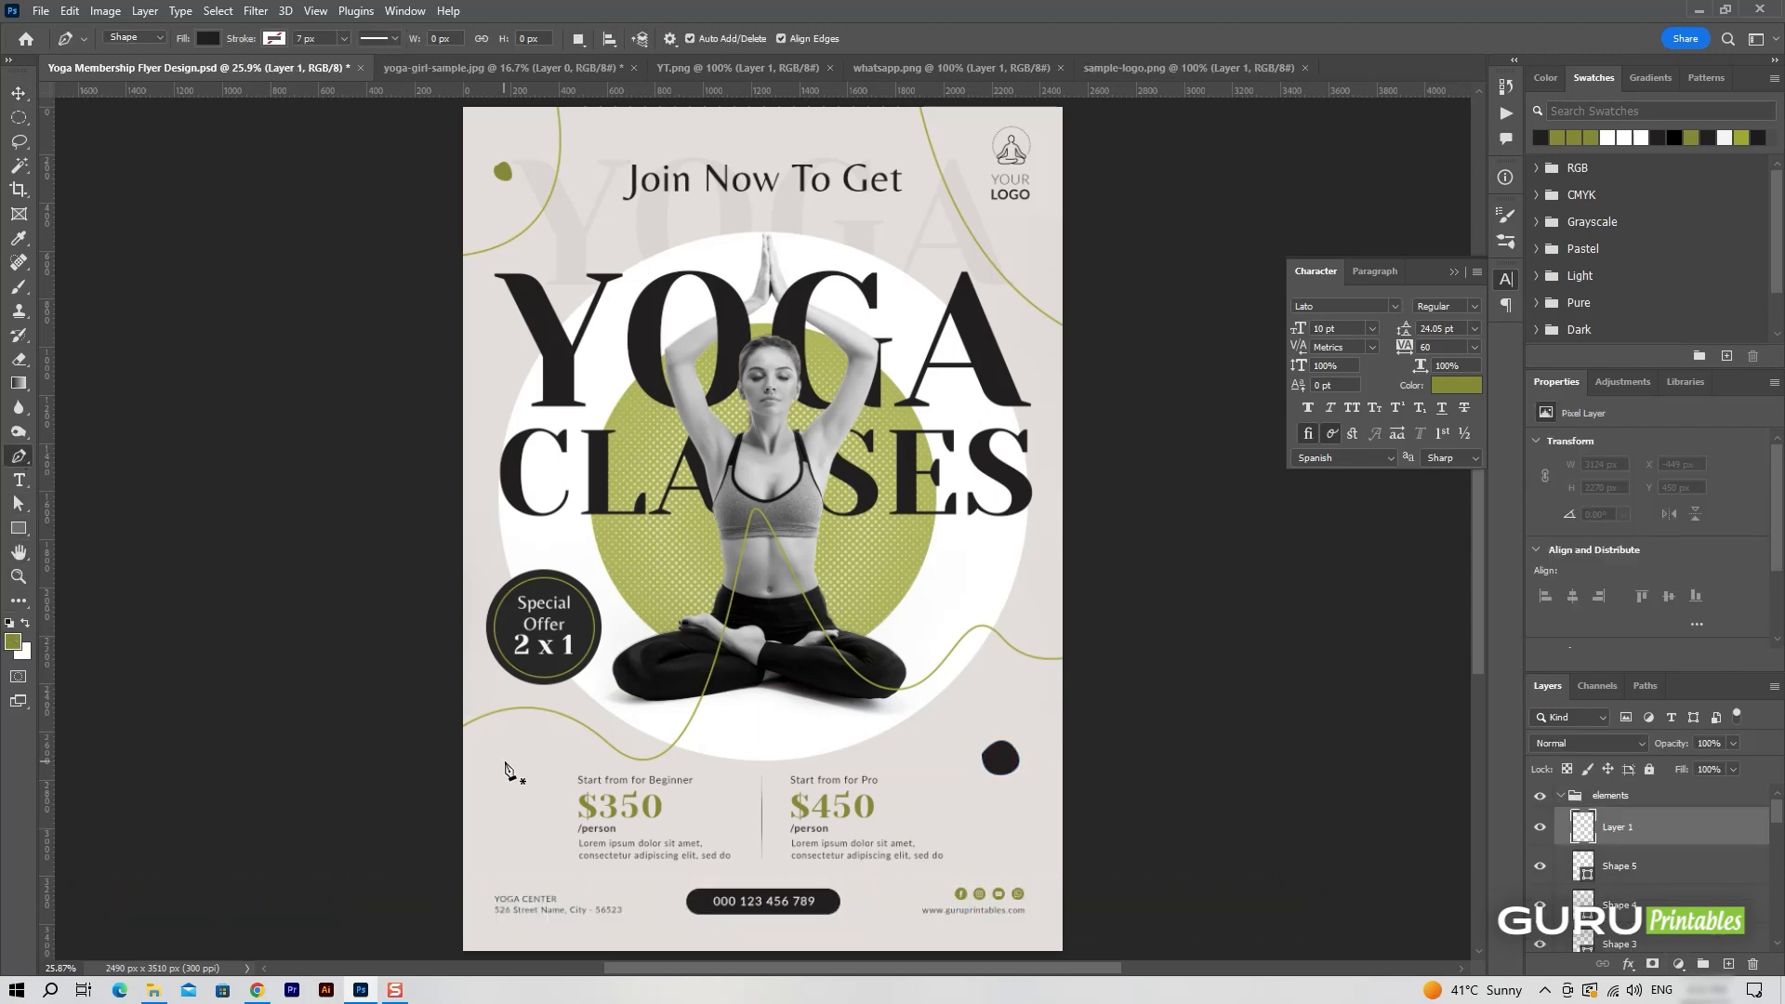
click(203, 37)
double_click(131, 126)
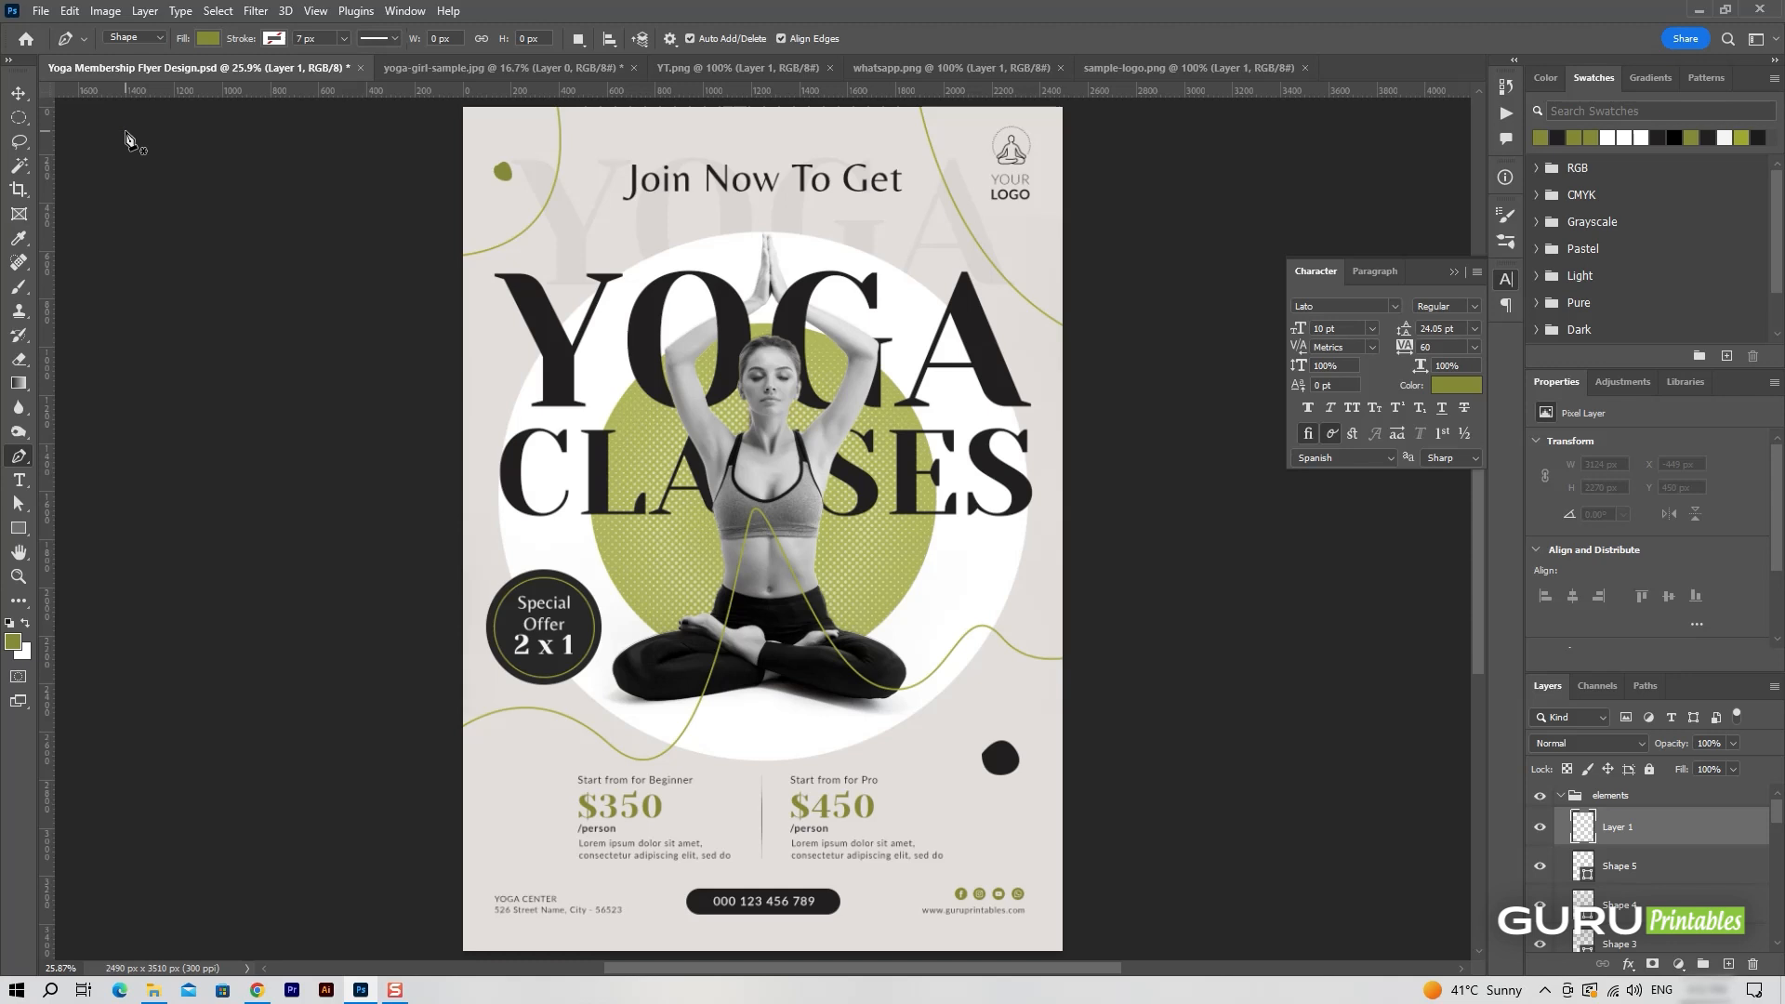
click(498, 763)
drag(532, 776, 495, 782)
click(498, 763)
key(v)
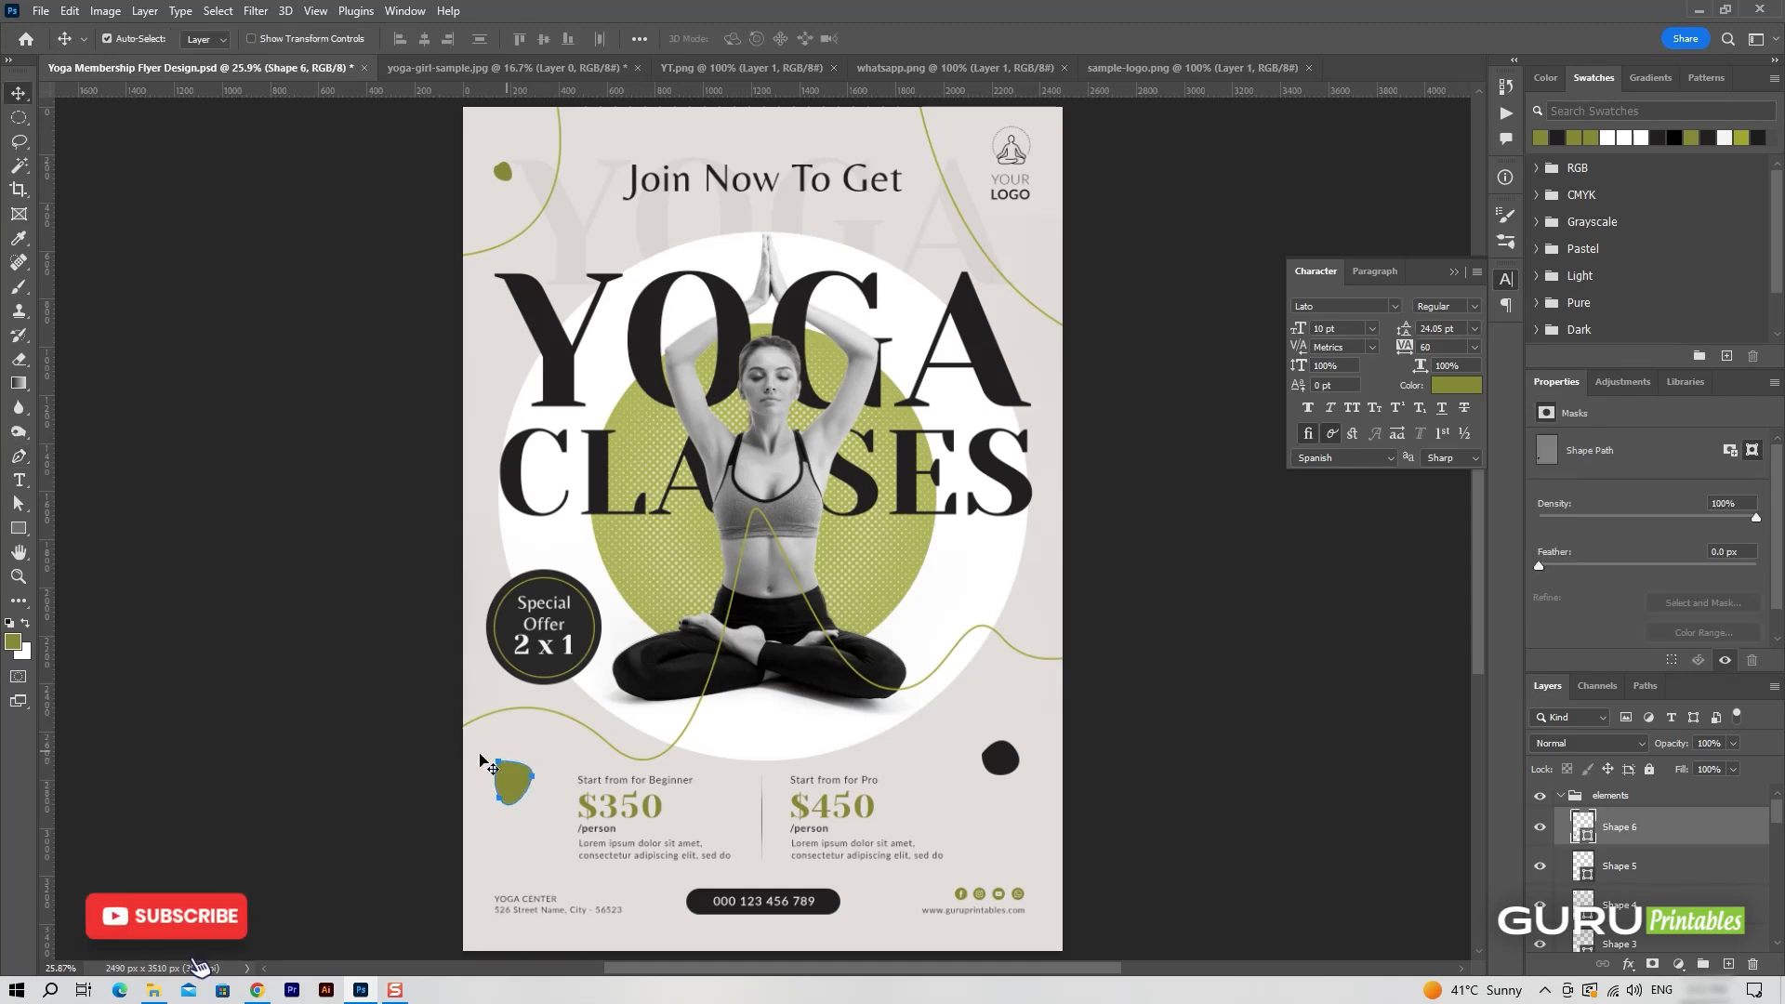
Scale the olive-green blob beside the Beginner pricing down to a smaller accent and deselect it.
key(ctrl+t)
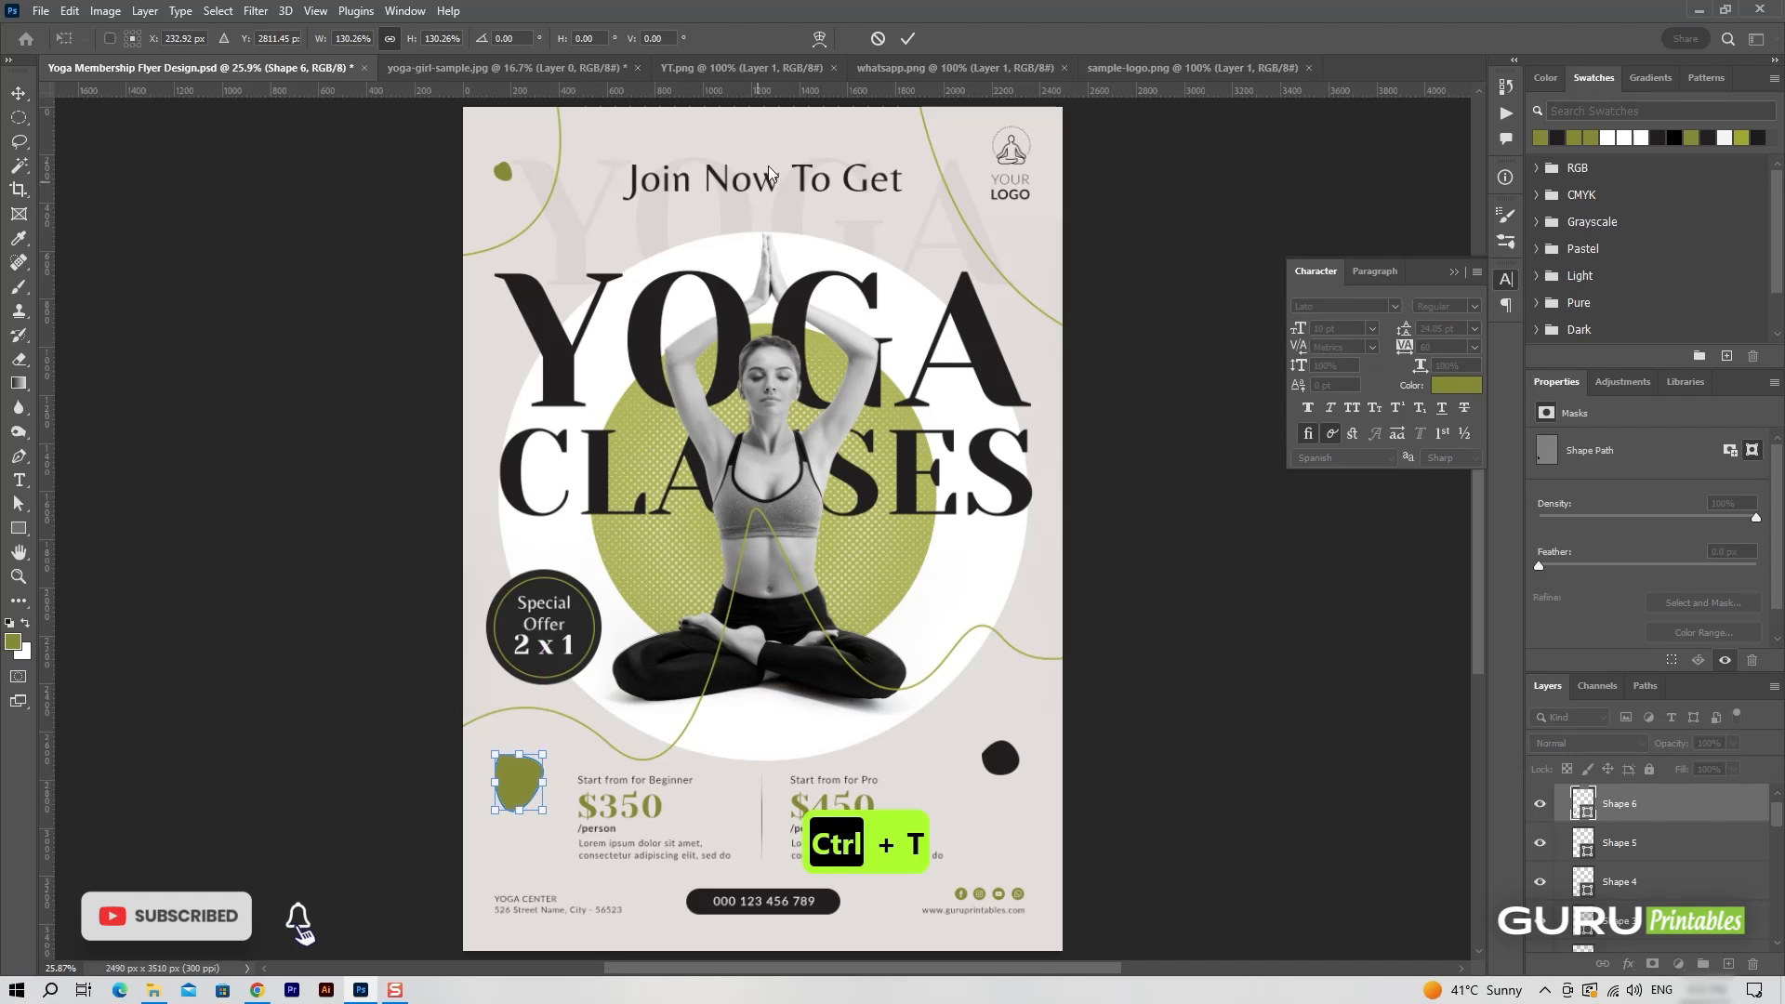
key(ctrl+t)
mouse_move(566, 806)
mouse_down()
mouse_move(571, 789)
mouse_move(532, 793)
mouse_move(553, 780)
mouse_up()
click(909, 39)
click(1142, 734)
scroll(1618, 801, up, 2)
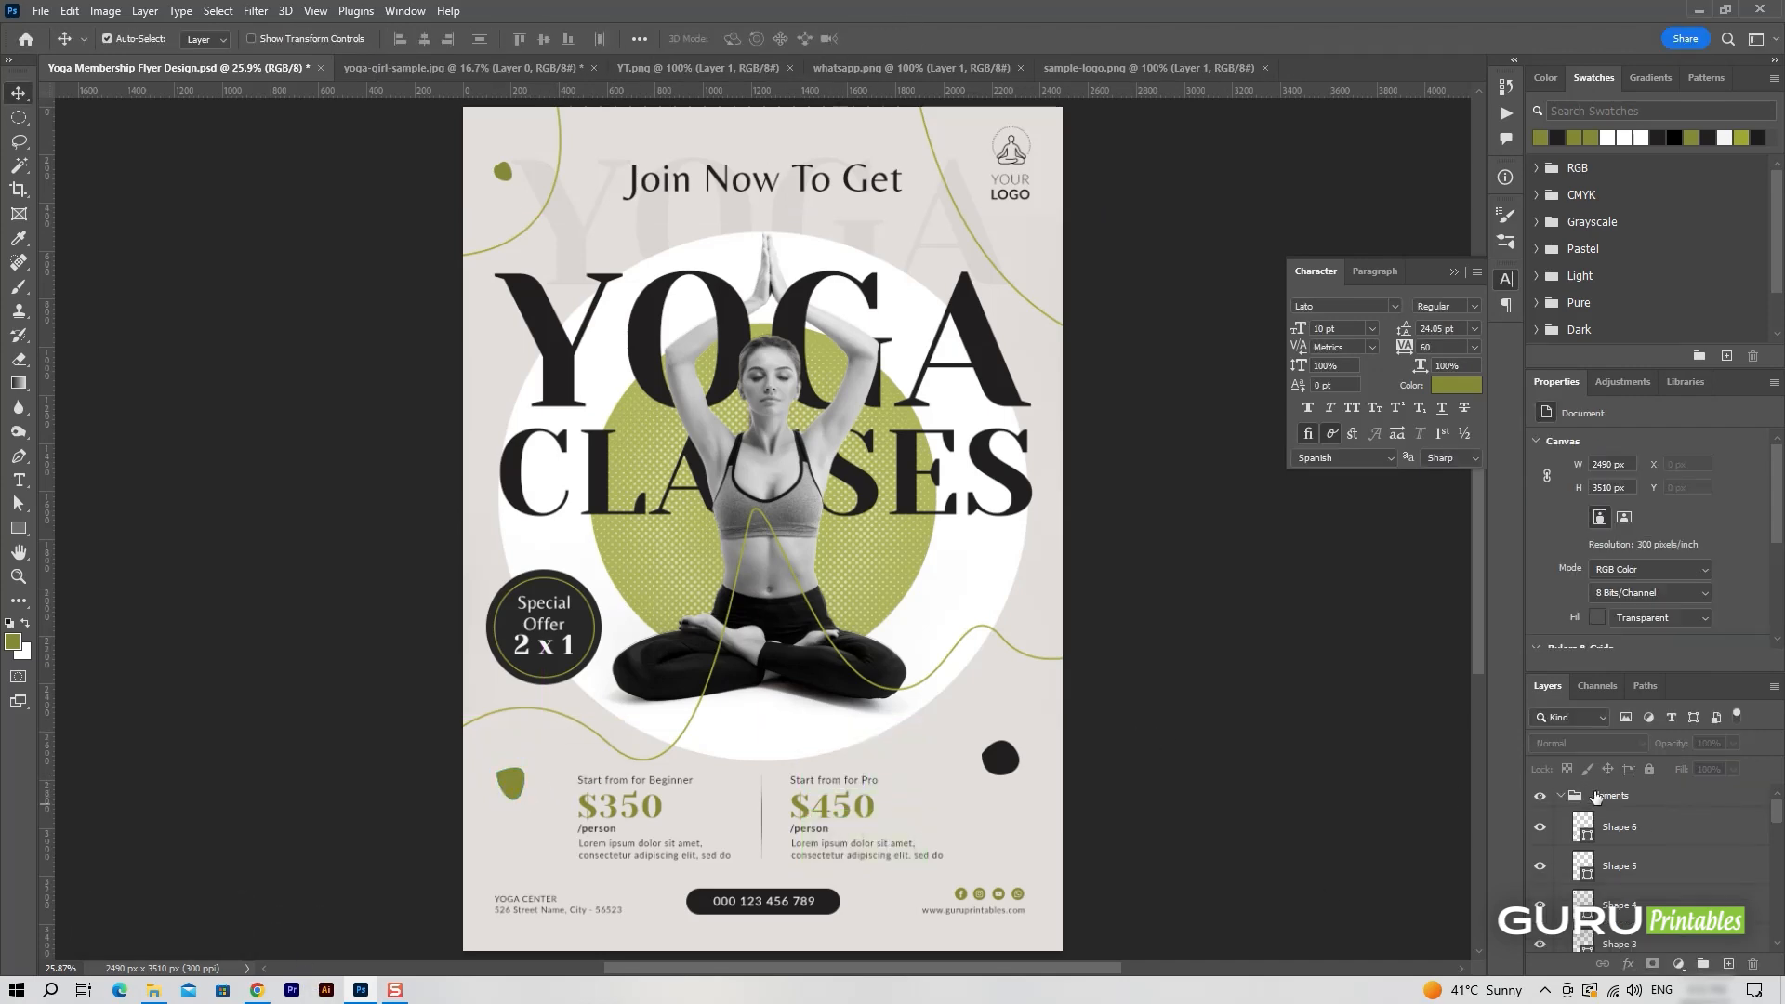